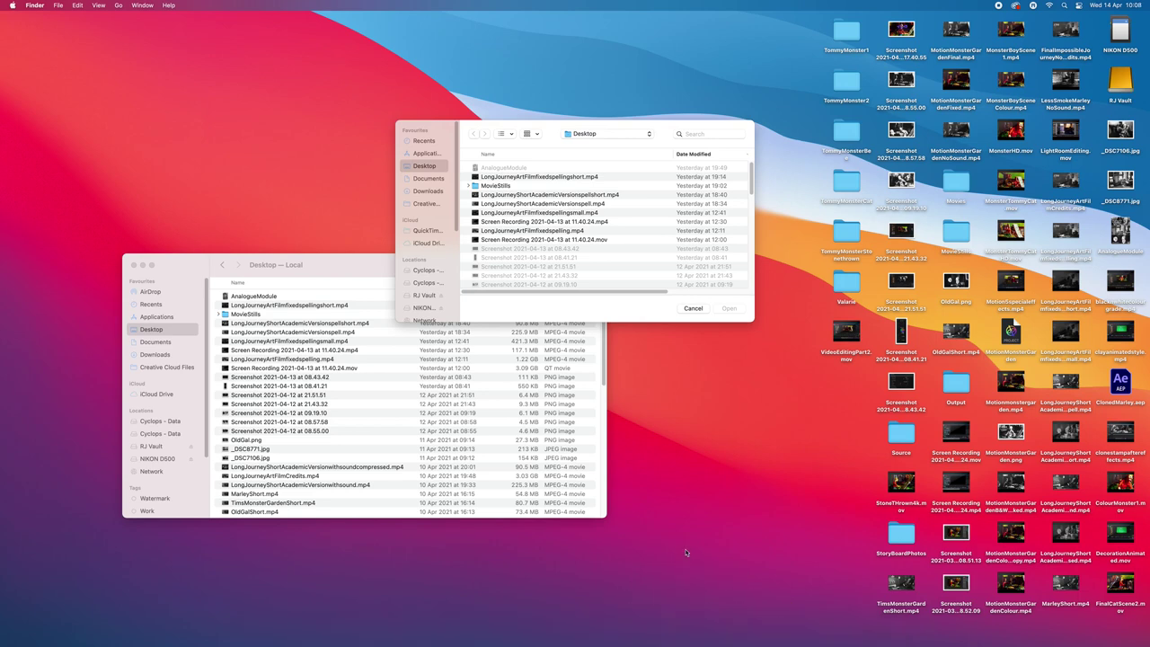
Launch Motion from the installed applications
key("F4")
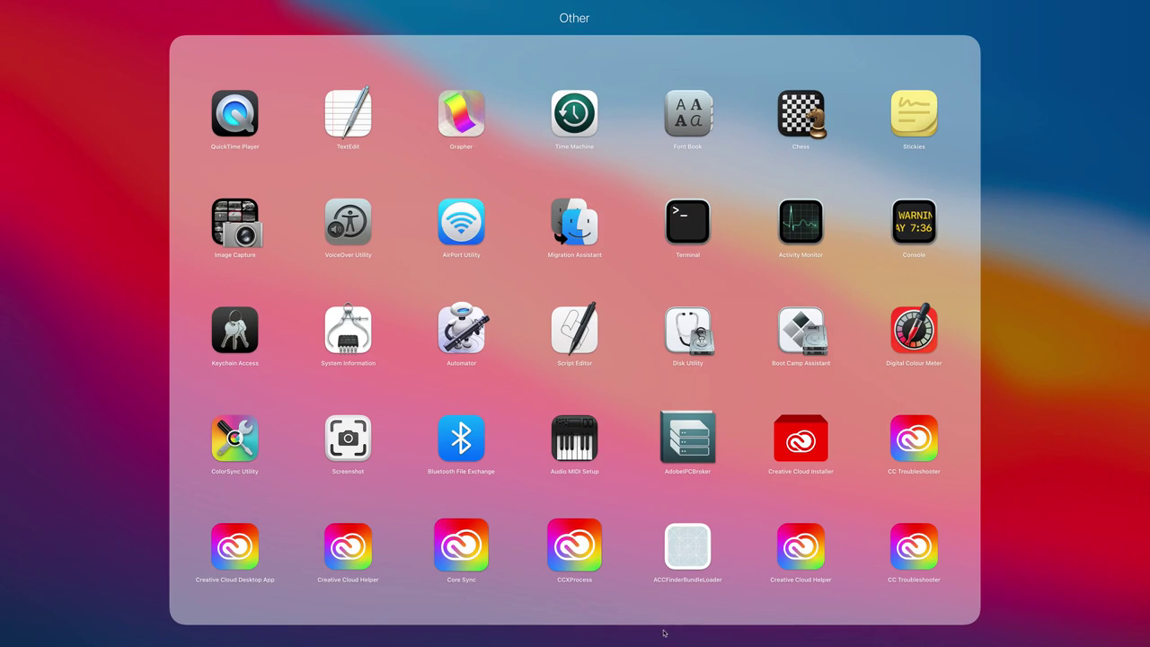
left_click(665, 634)
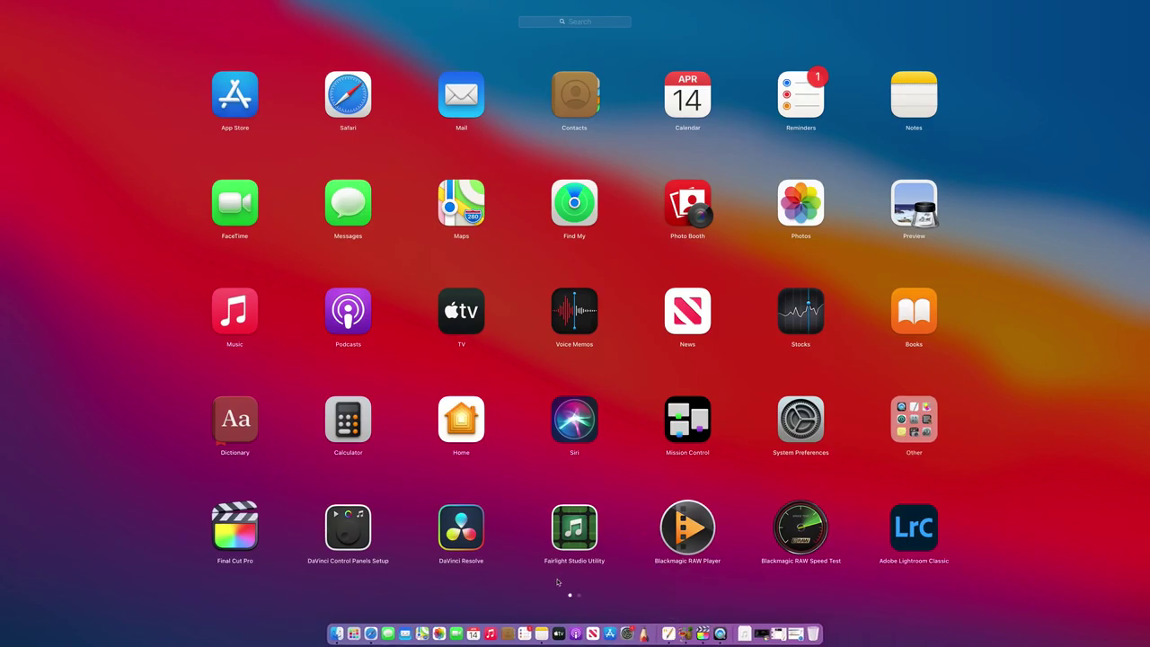
left_click(579, 595)
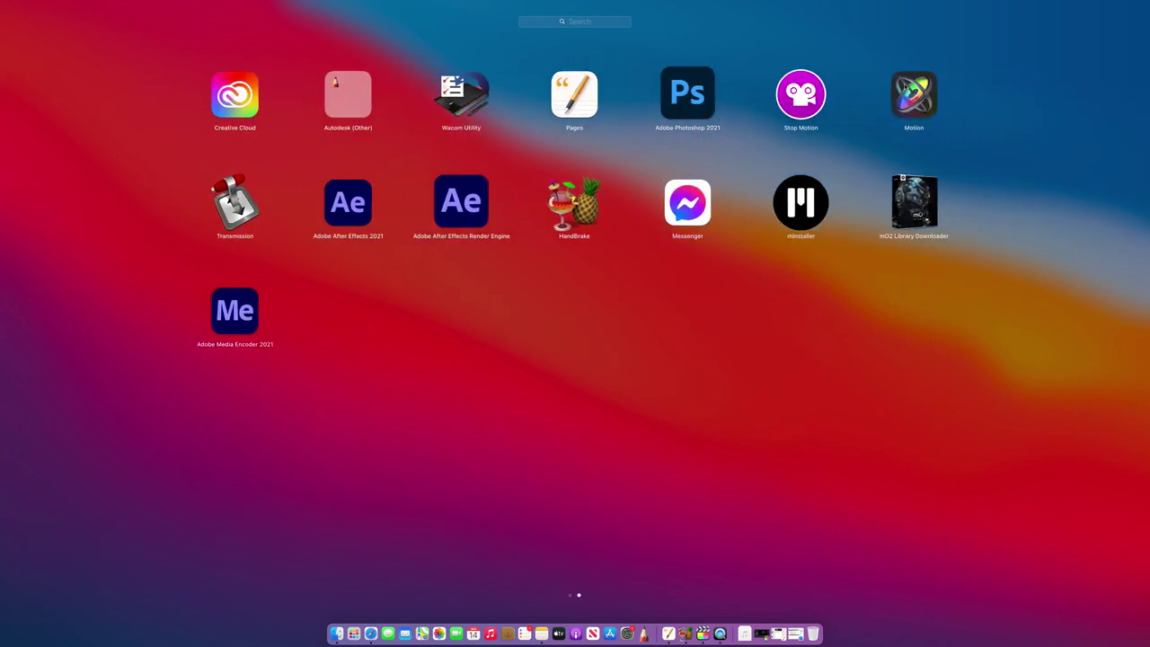
left_click(526, 168)
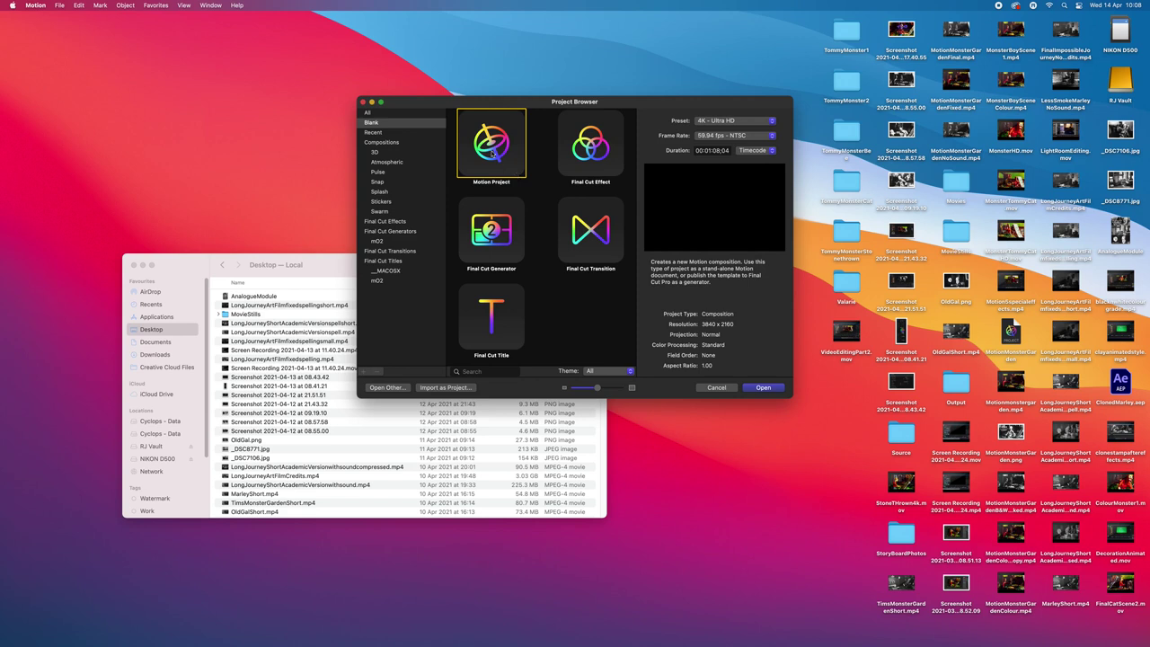
Create a blank Motion project with the Broadcast HD 1080 preset and a duration of 10 seconds
left_click(733, 121)
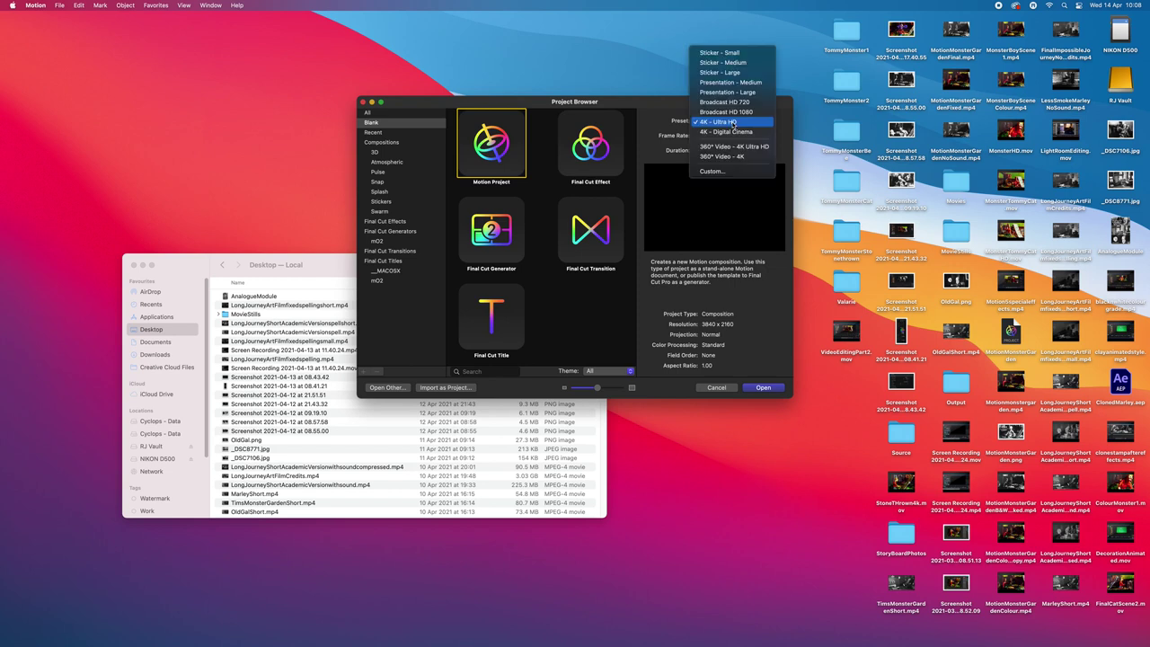
left_click(730, 112)
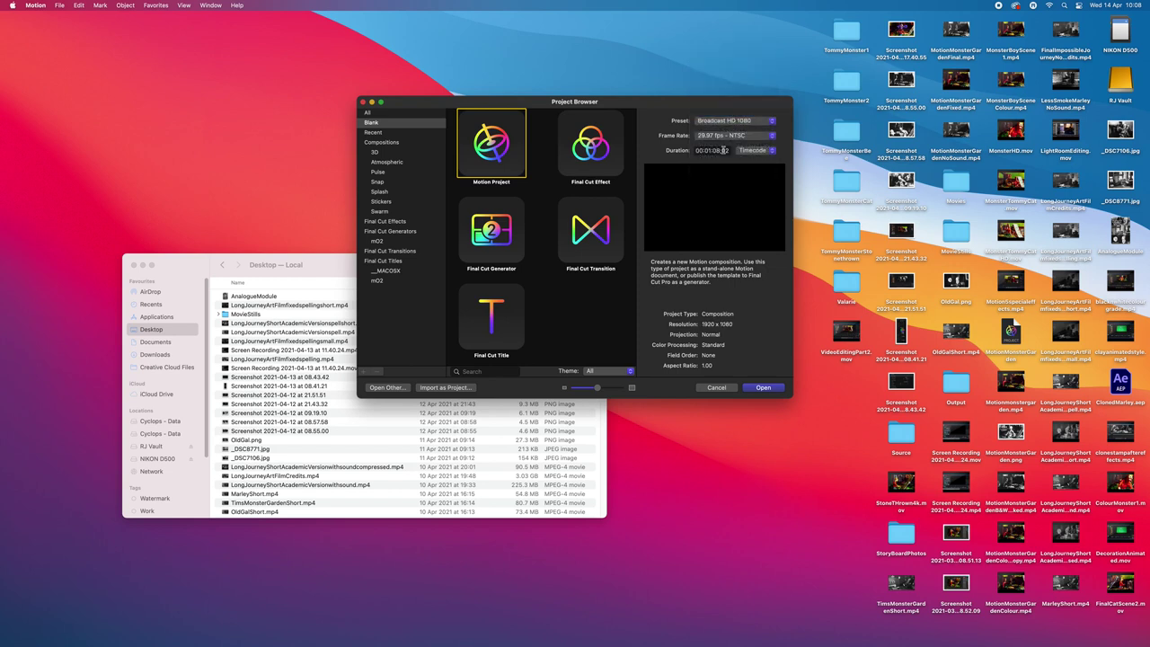
left_click(717, 150)
type("0")
left_click(717, 150)
type("10")
left_click(731, 151)
type("00")
left_click(763, 390)
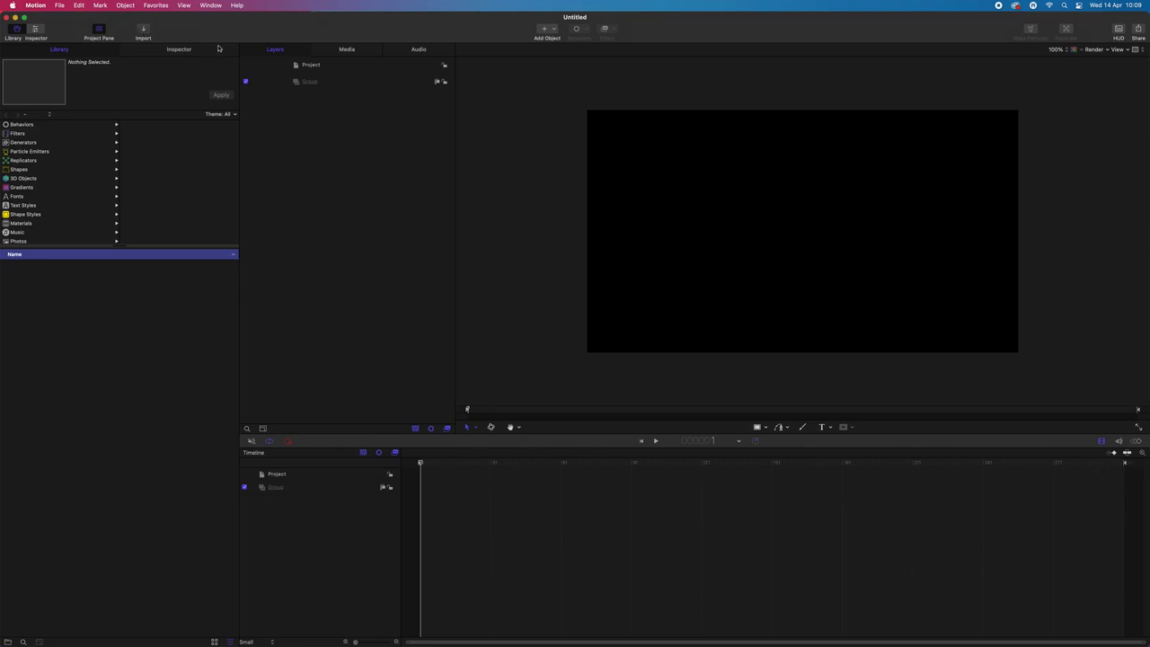
Import the video LongJourneyShortAcademicVersionspell.mp4 from the Desktop into the project
left_click(165, 36)
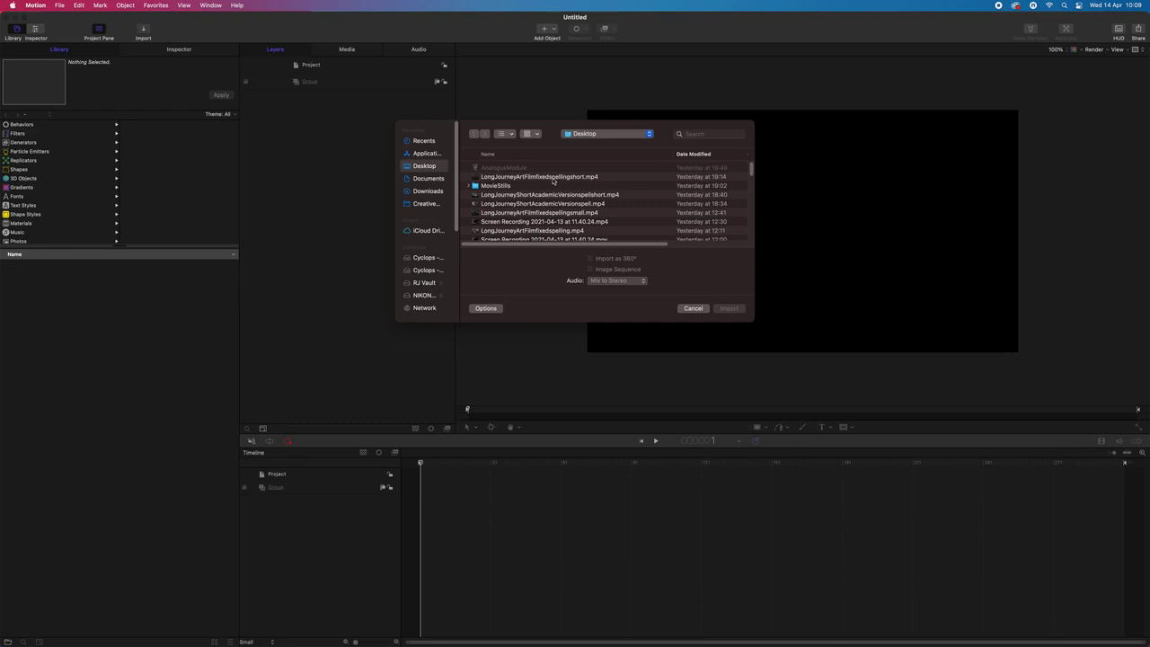
left_click(535, 177)
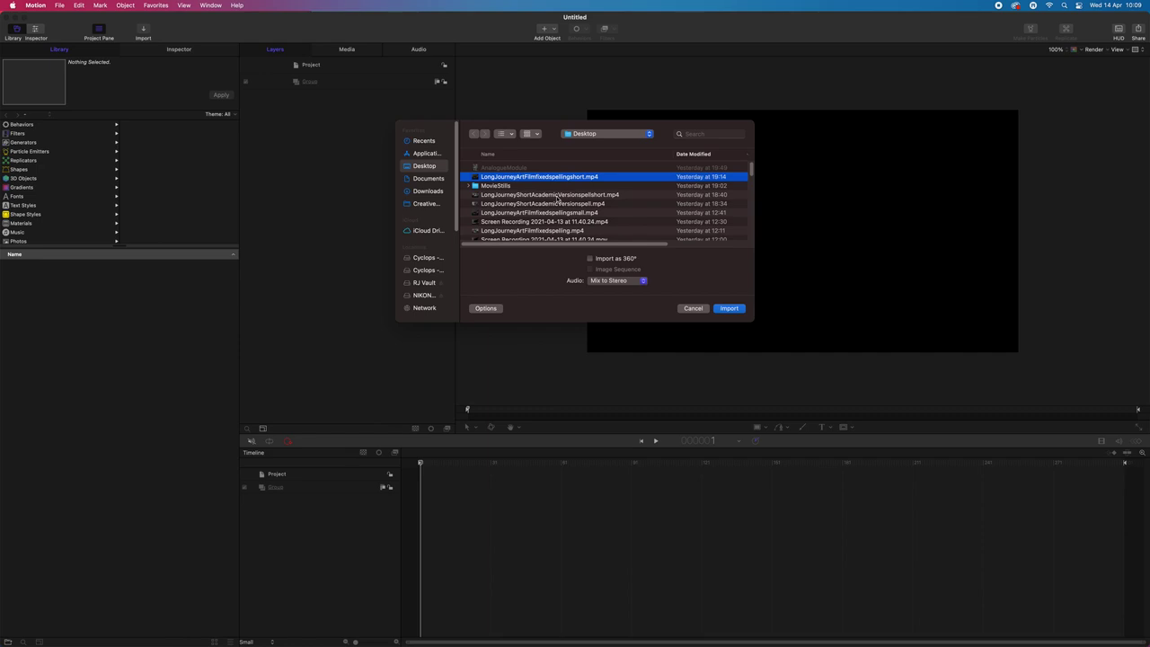
left_click(558, 195)
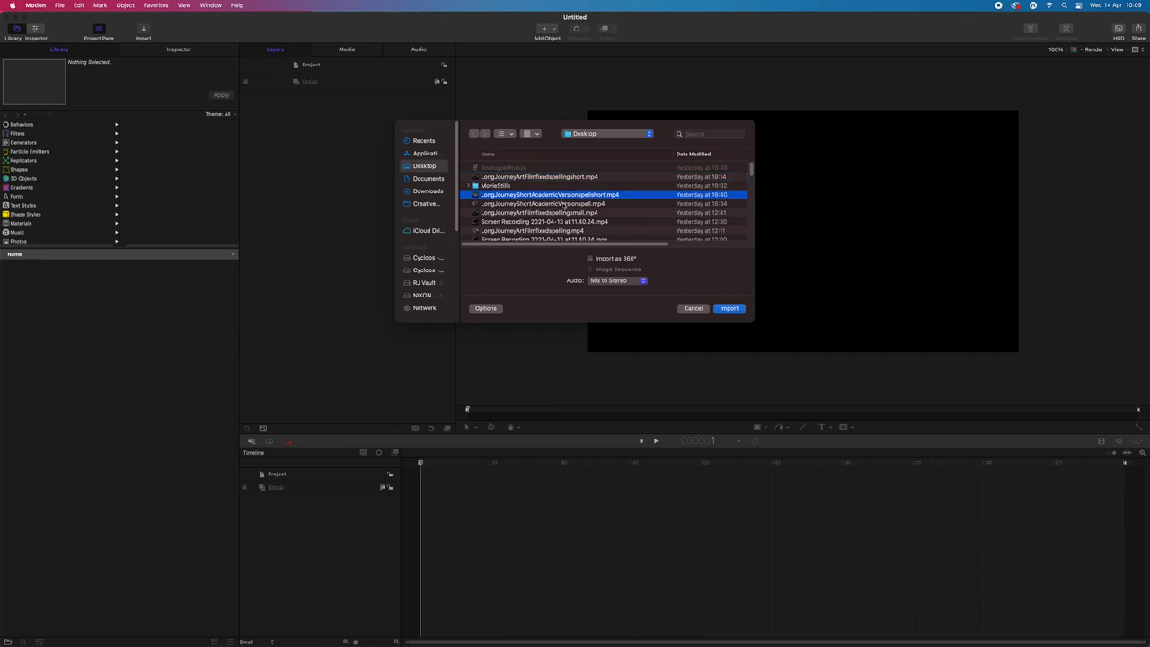
left_click_drag(606, 244, 663, 250)
scroll(629, 225, "left", 5)
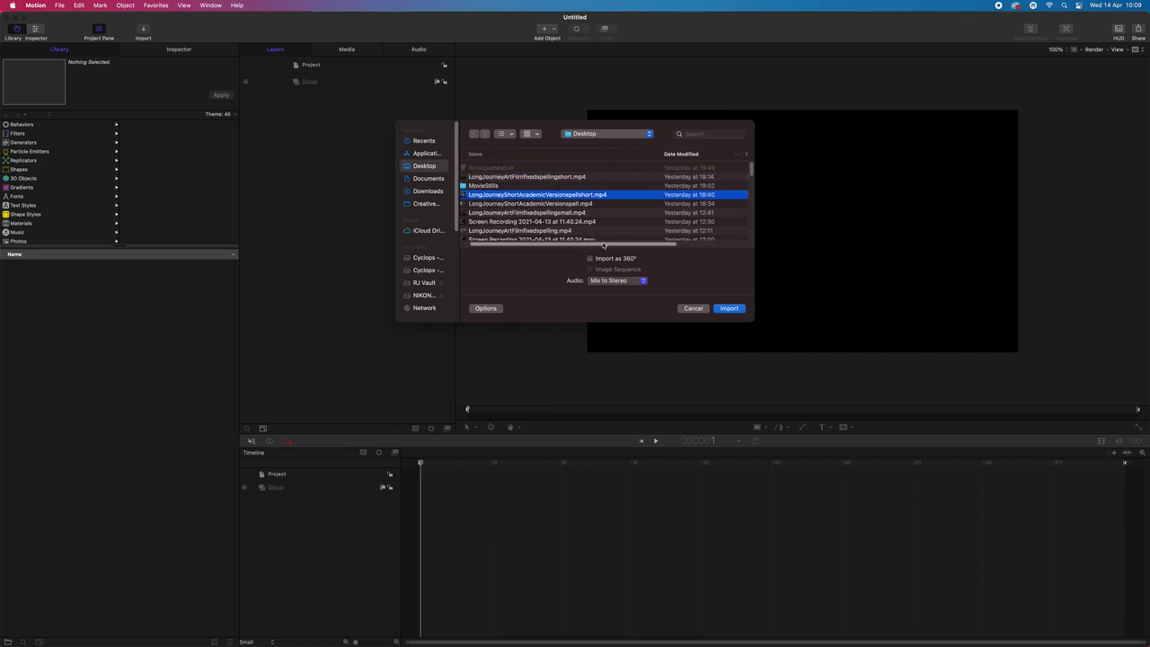
left_click(563, 204)
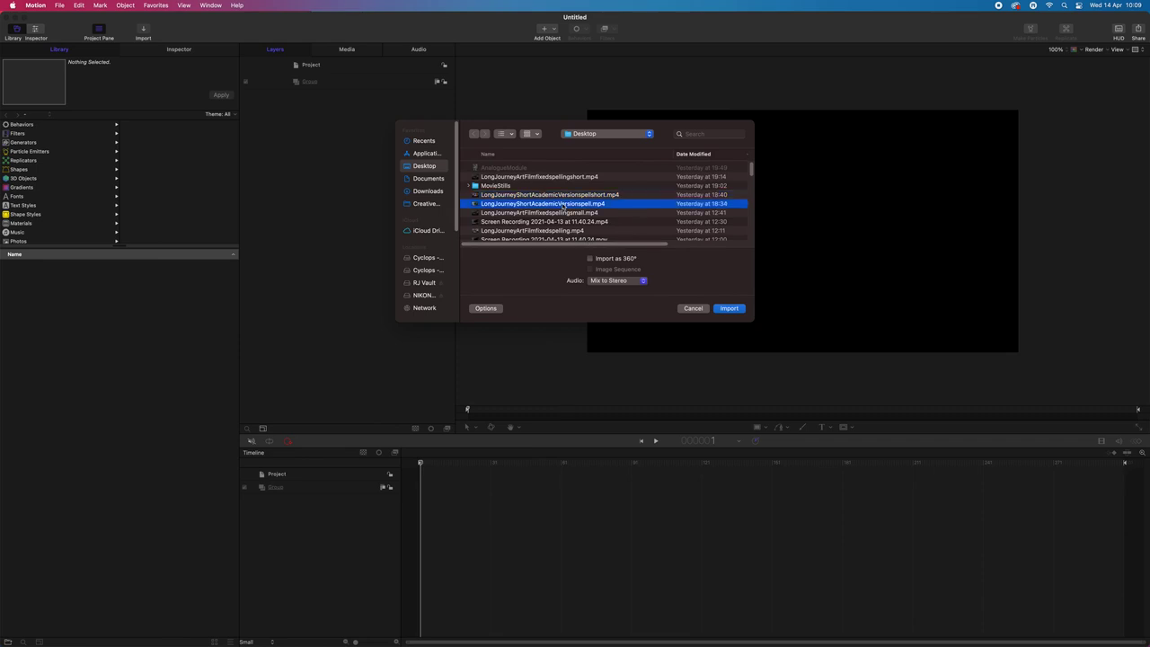
left_click(729, 308)
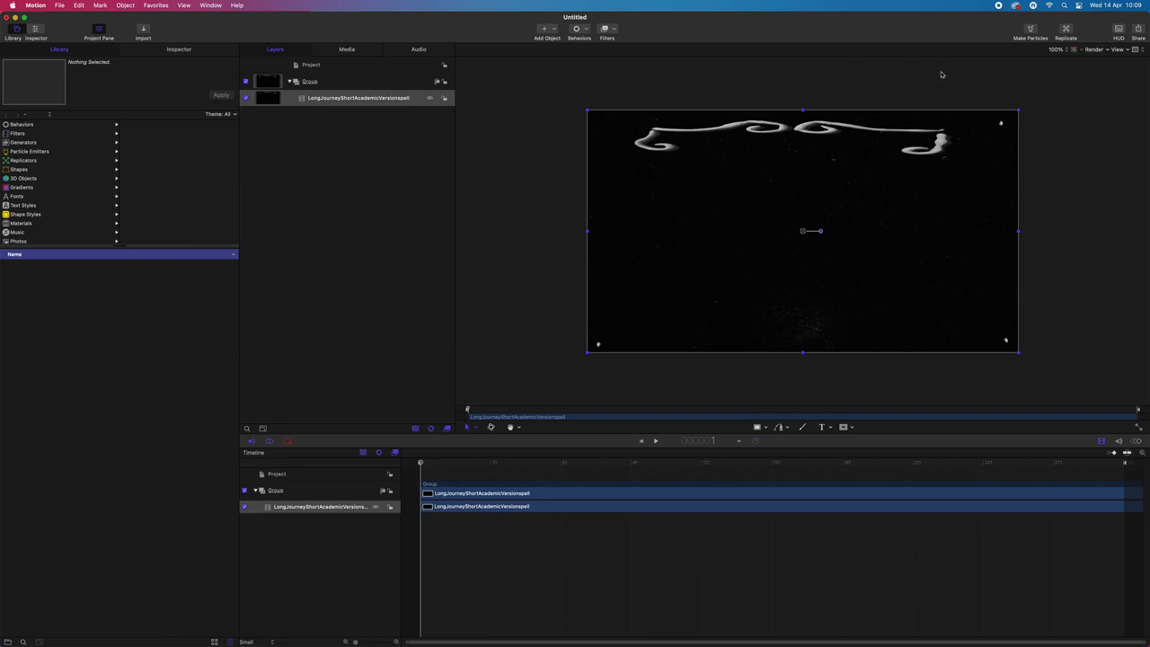
Import the audio file Trailr1.m4a from the Downloads folder and play the project to preview it
left_click_drag(421, 465, 397, 438)
left_click(145, 33)
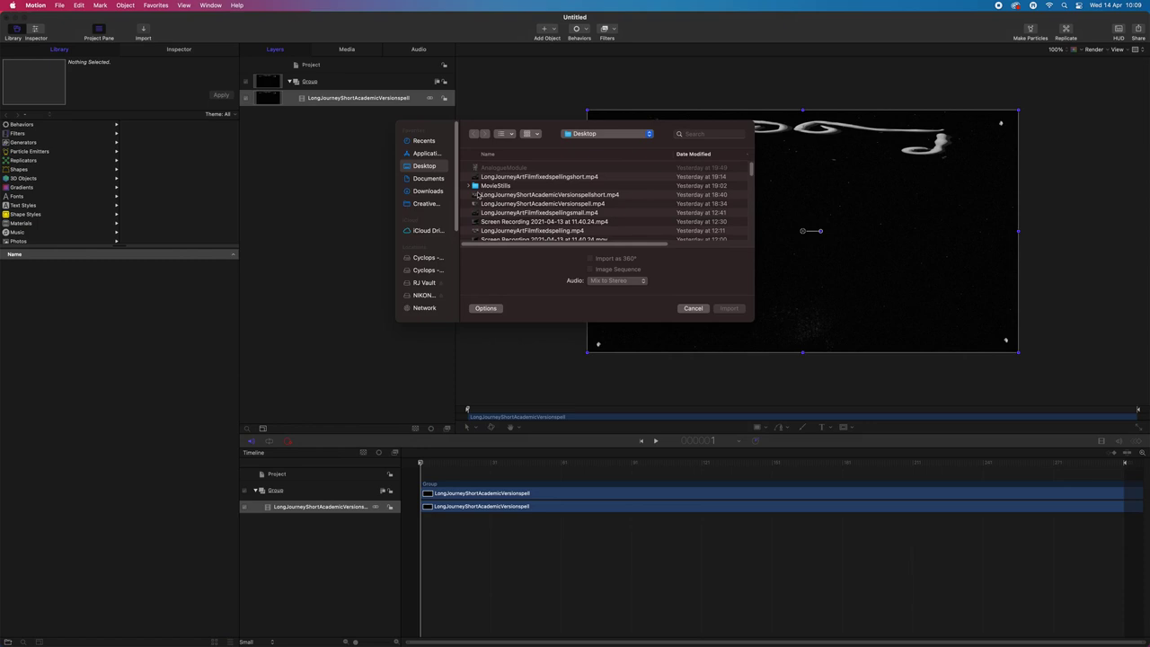
left_click(428, 190)
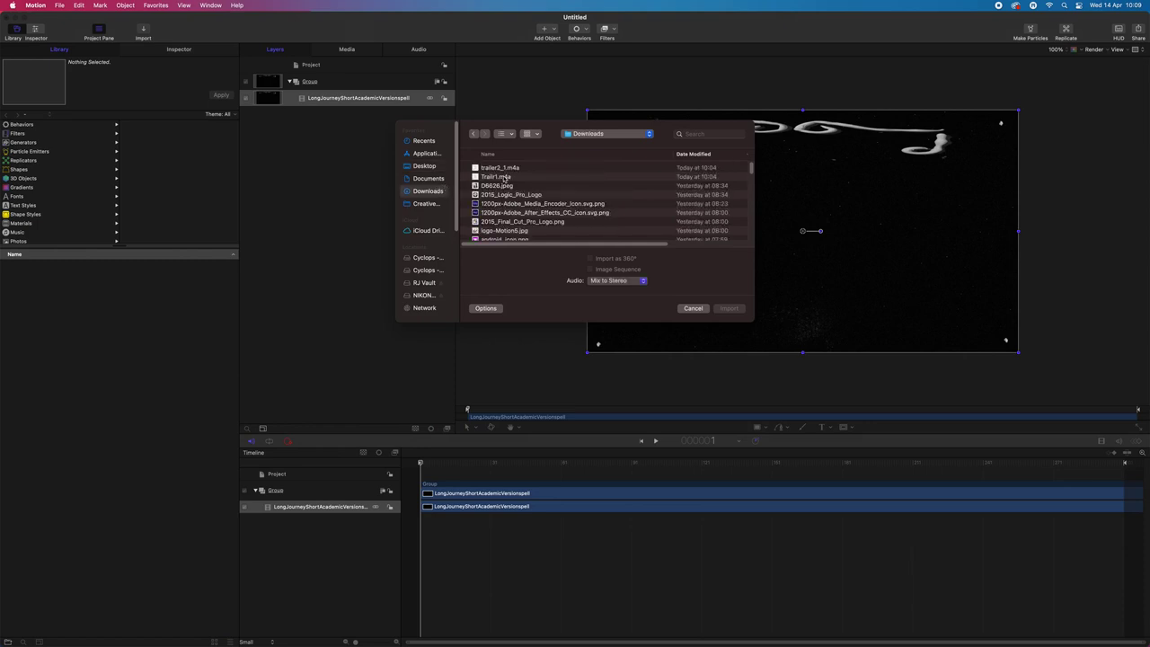
double_click(505, 177)
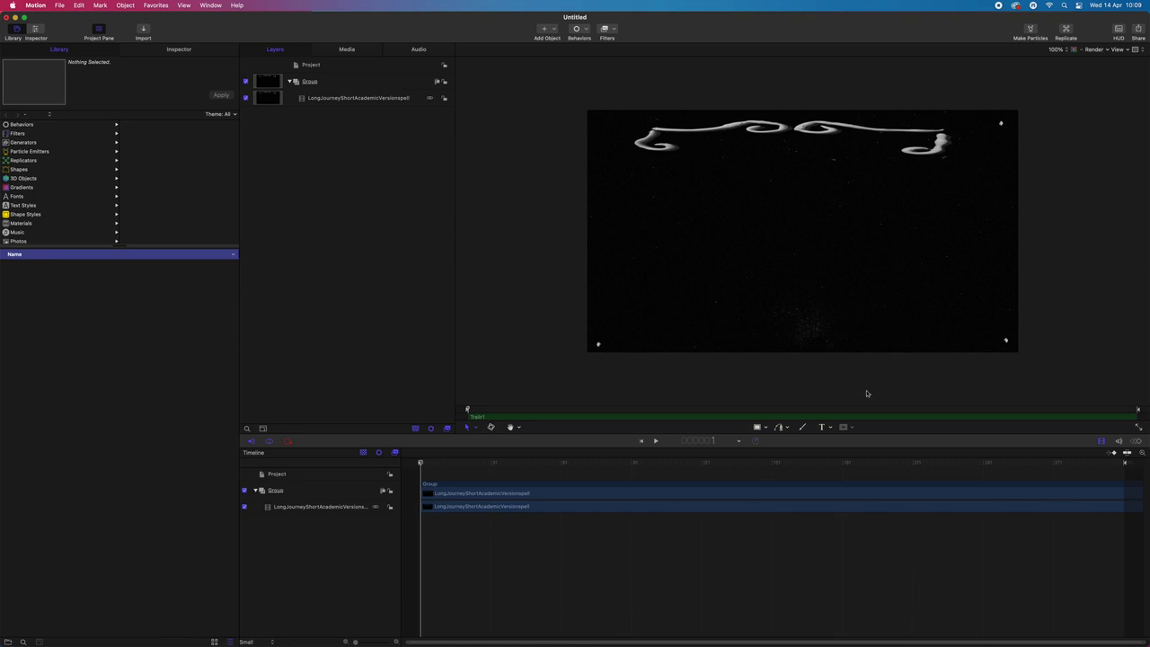
left_click(655, 440)
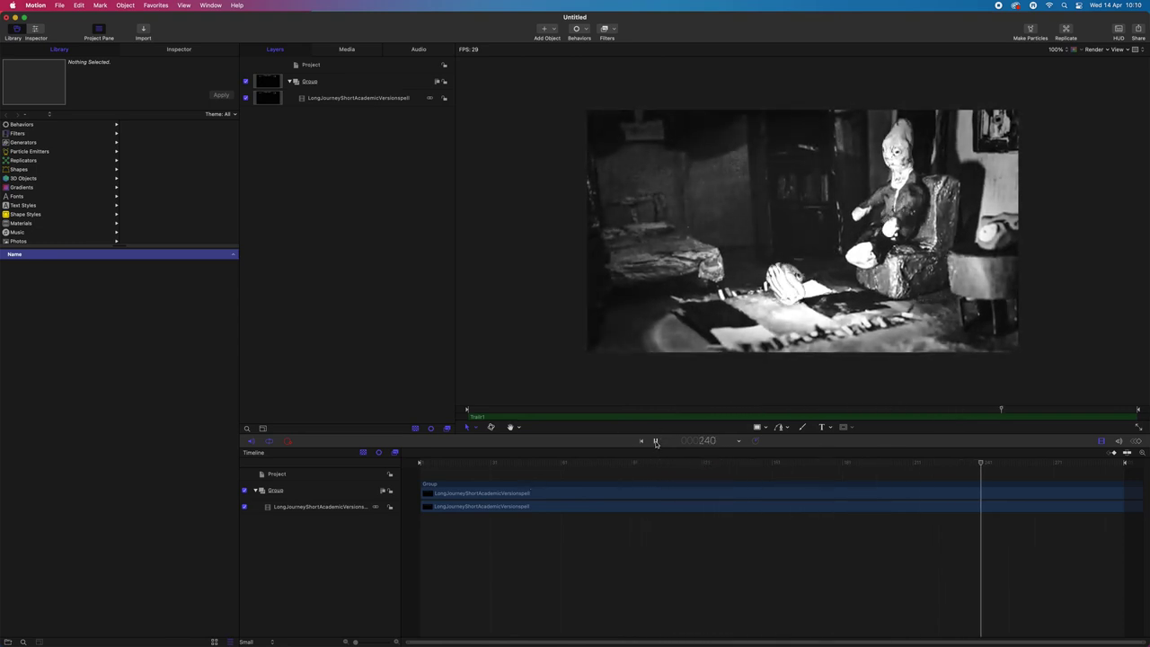
left_click(656, 441)
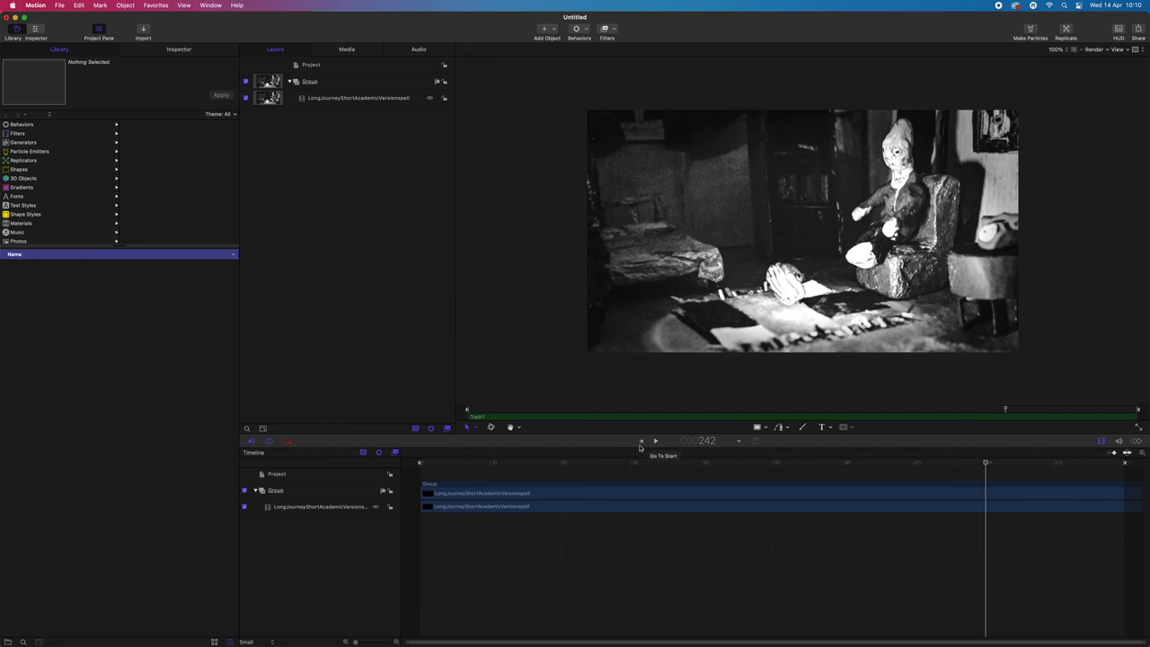
Examine the commands available for the LongJourneyShortAcademicVersionspell clip and its group
left_click(468, 496)
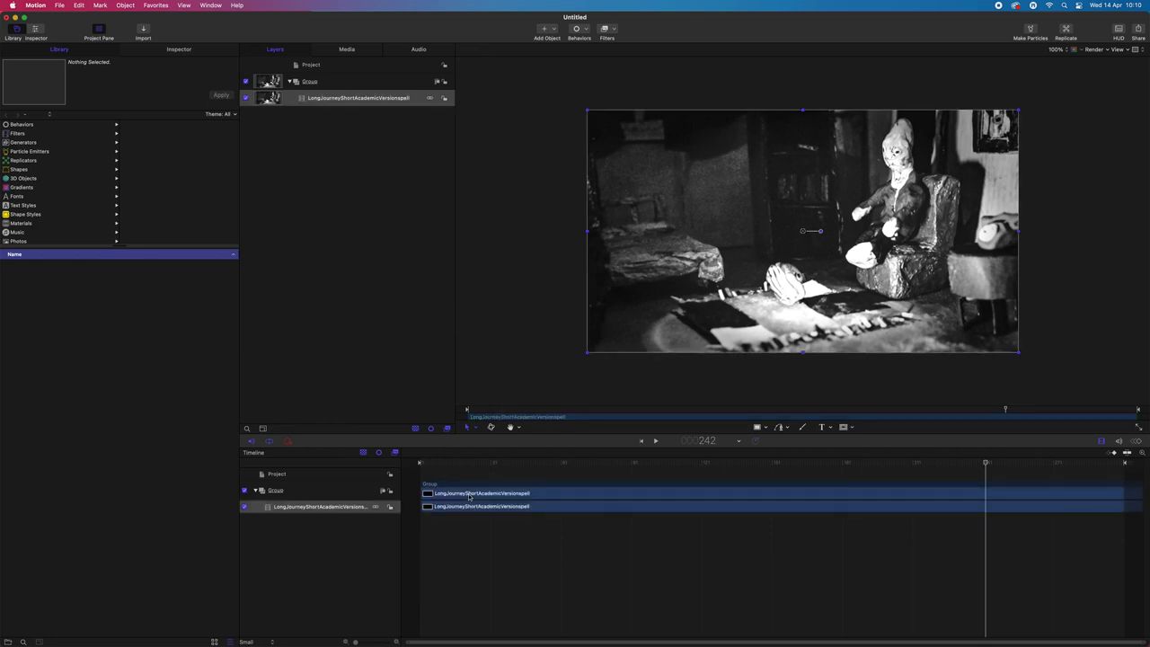
right_click(468, 497)
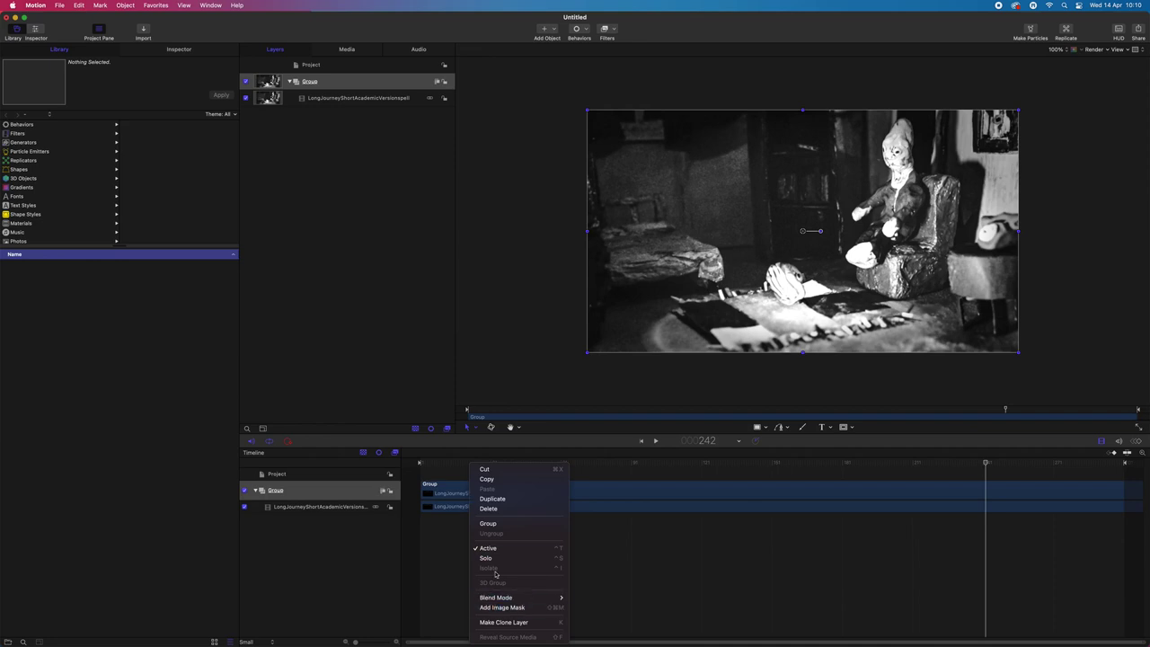
left_click(461, 532)
right_click(494, 499)
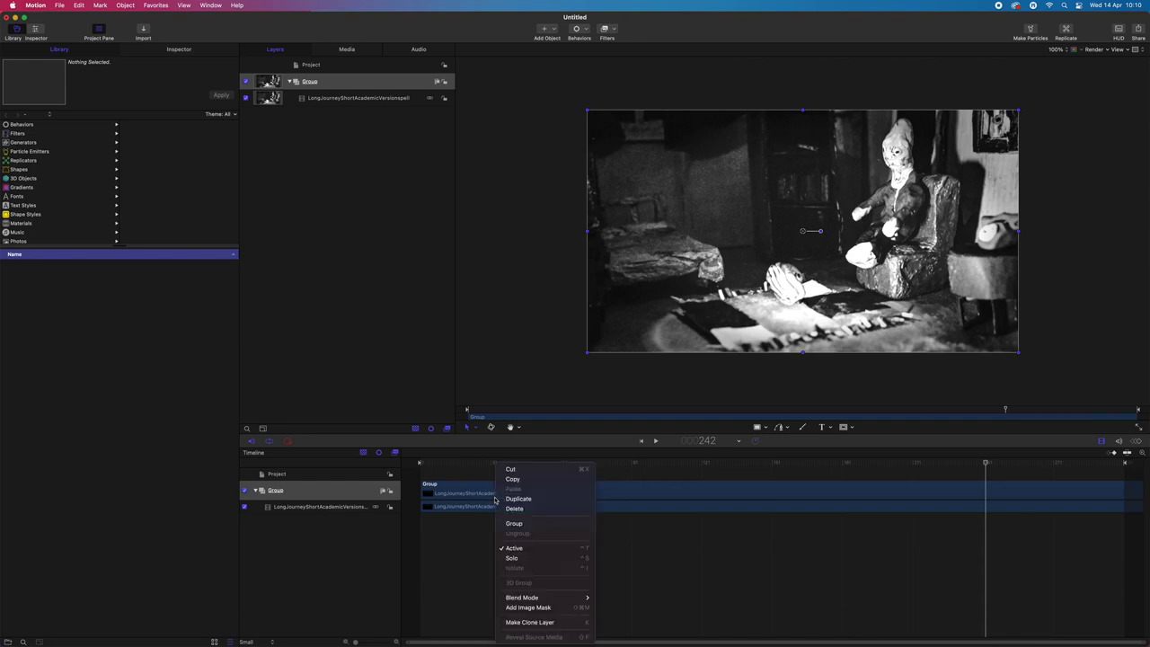
left_click(466, 521)
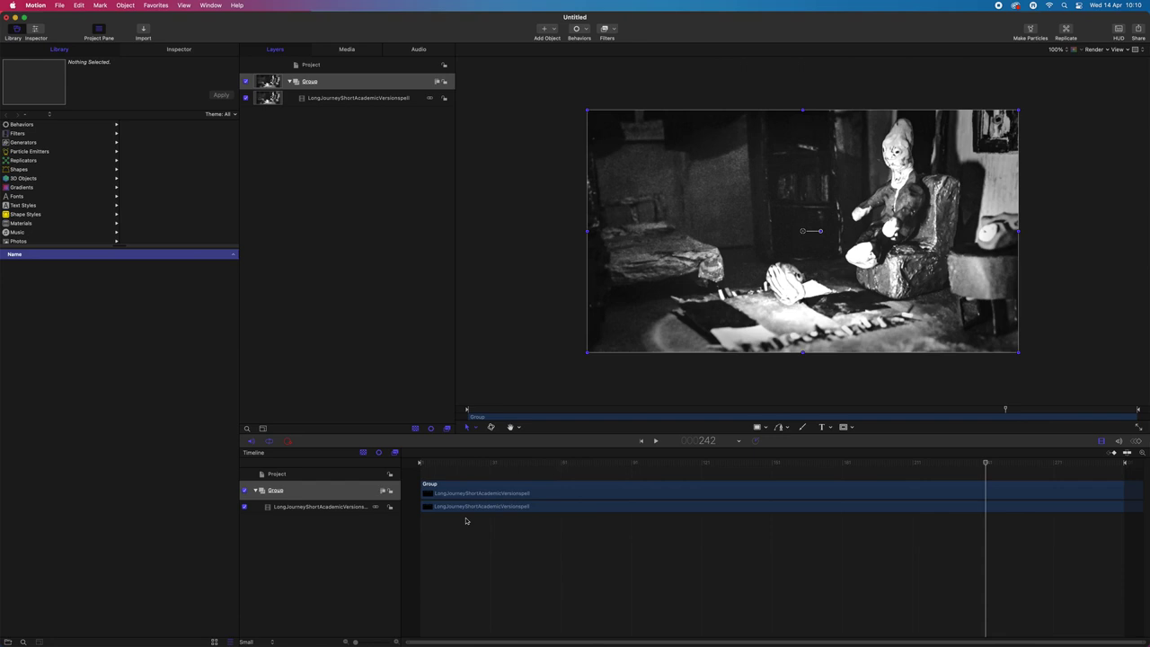
left_click(308, 99)
right_click(381, 104)
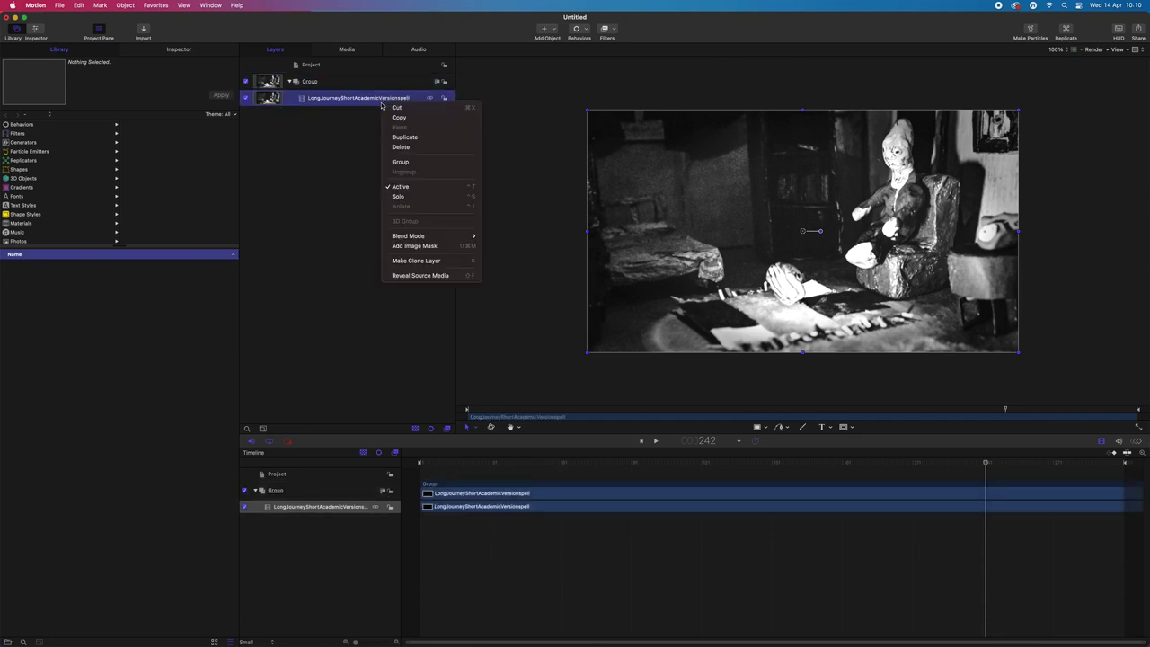
left_click(348, 103)
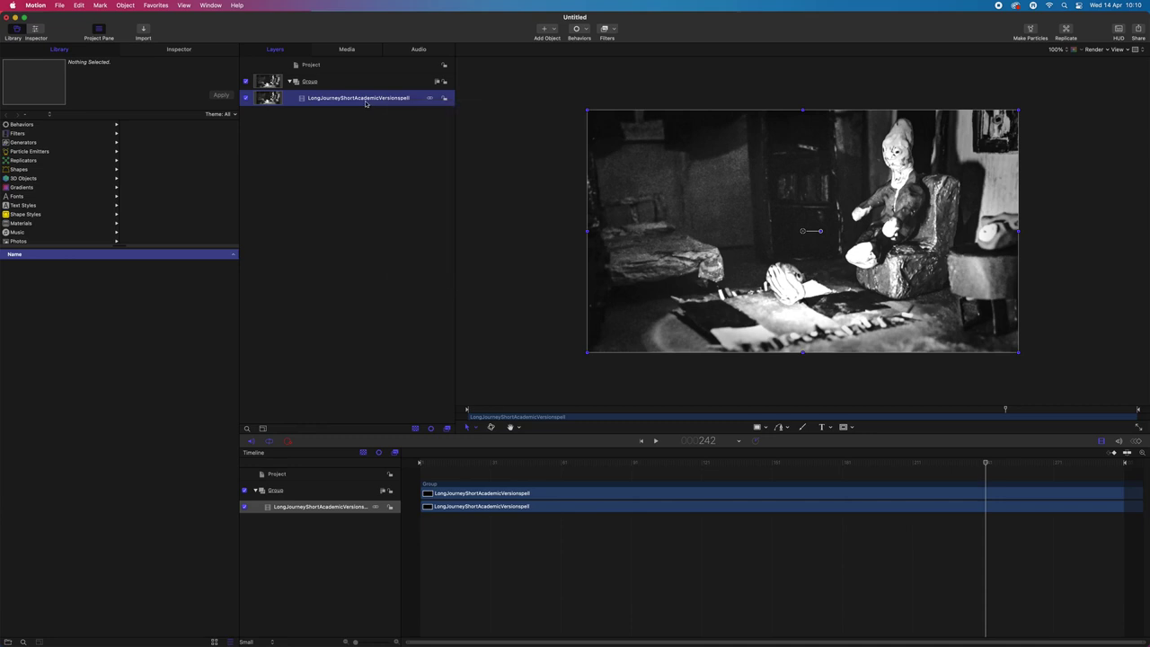
Show the clip's properties in the Inspector and switch to the window layout that puts the canvas between the layers and the Inspector
left_click(183, 55)
left_click(38, 119)
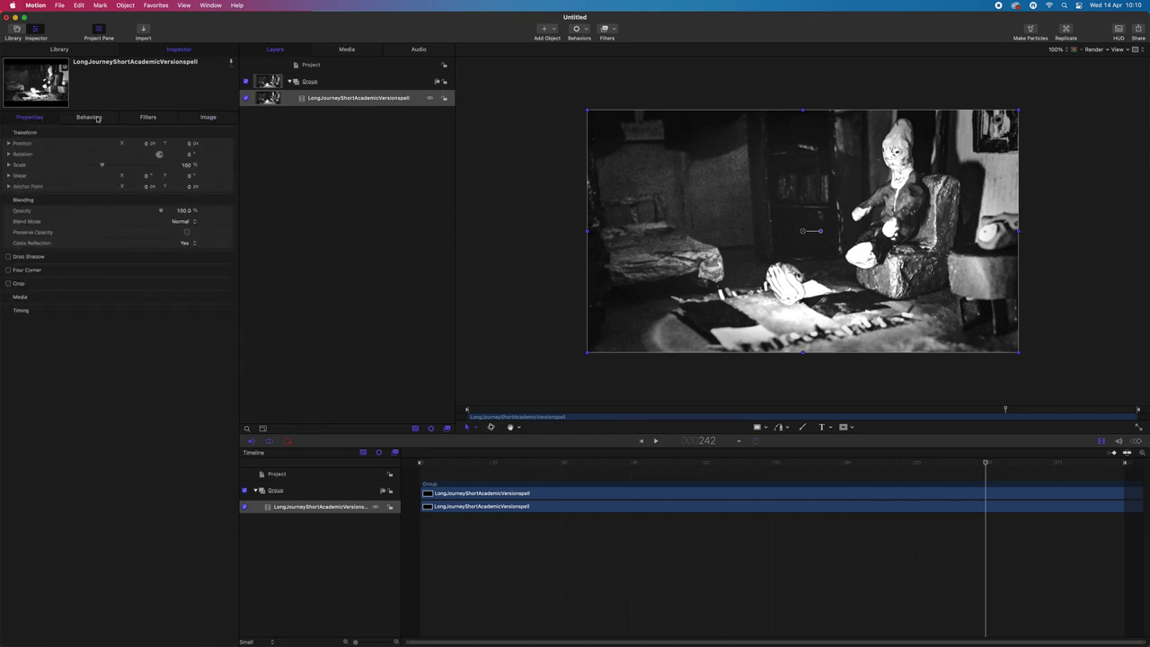
left_click(210, 6)
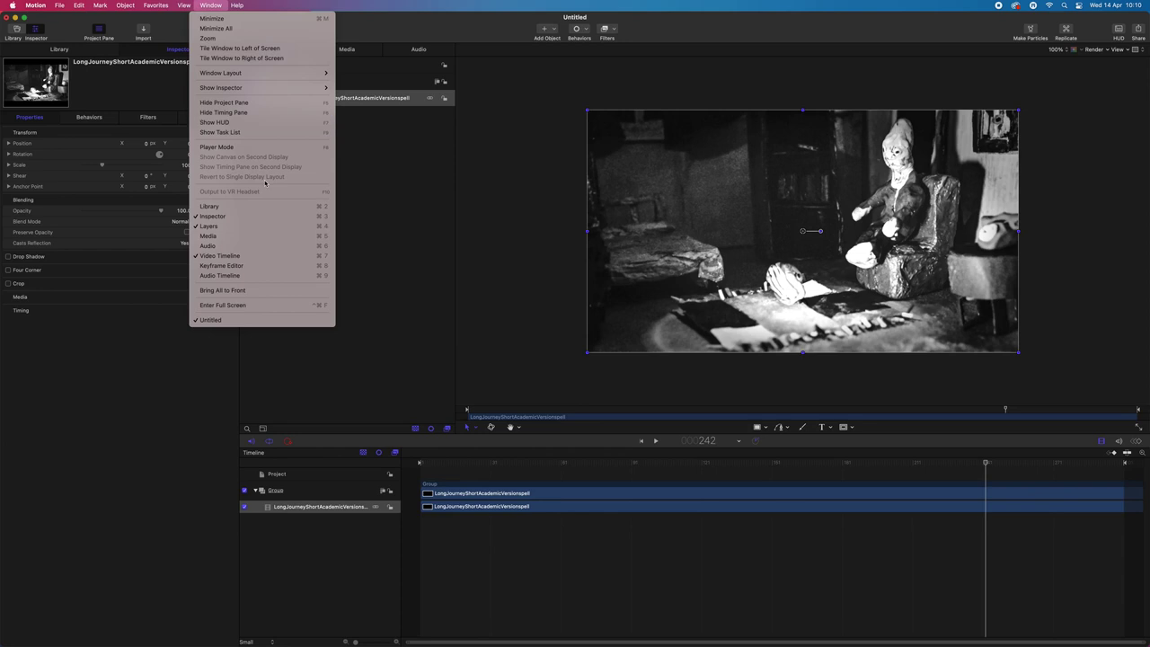
mouse_move(282, 71)
left_click(355, 81)
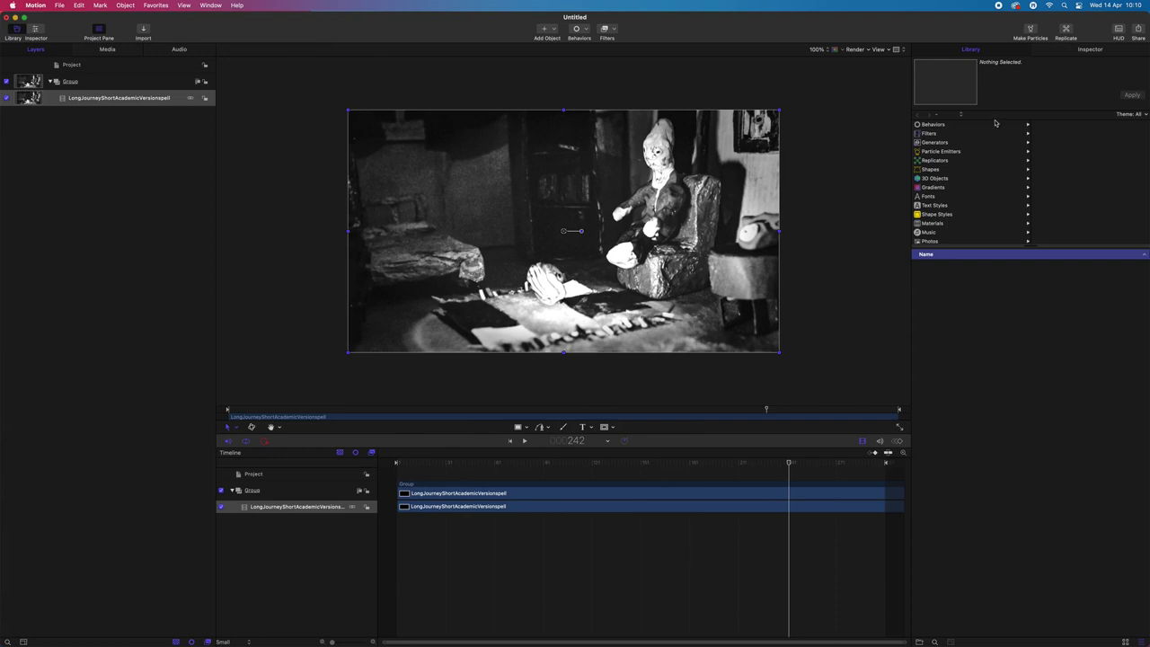
Examine the clip's Properties, Behaviors, Filters and Image settings, and the commands offered for the group and clip in the timeline
left_click(1089, 50)
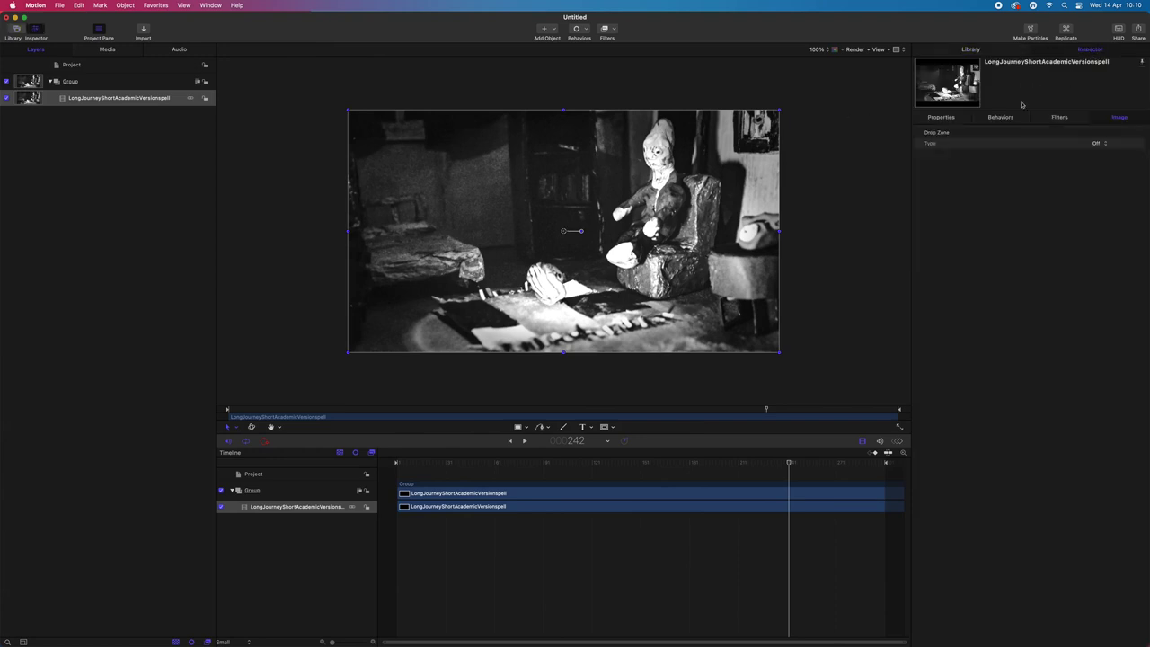
left_click(953, 118)
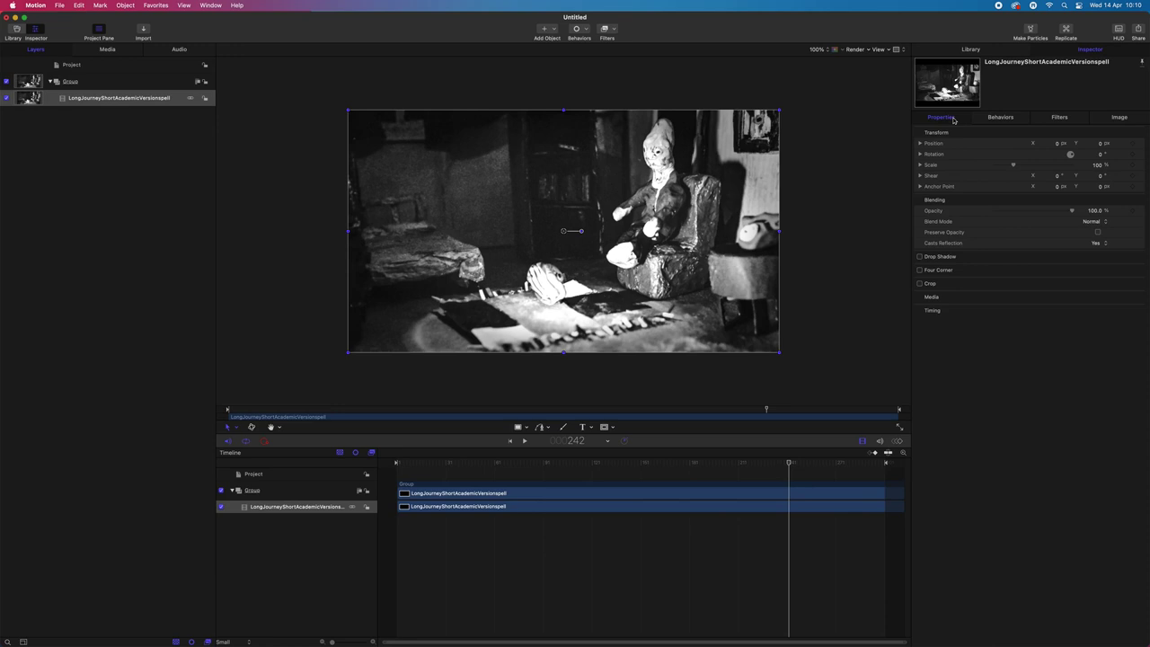
left_click(1001, 121)
left_click(1058, 123)
left_click(1112, 124)
left_click(948, 120)
right_click(508, 498)
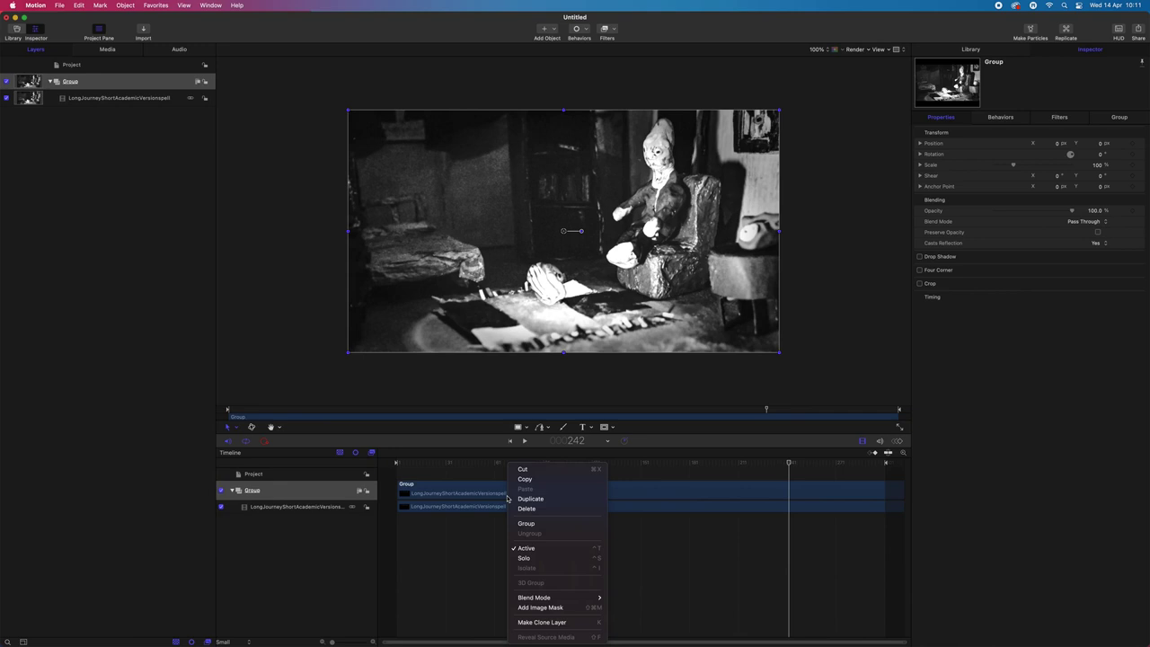
left_click(349, 509)
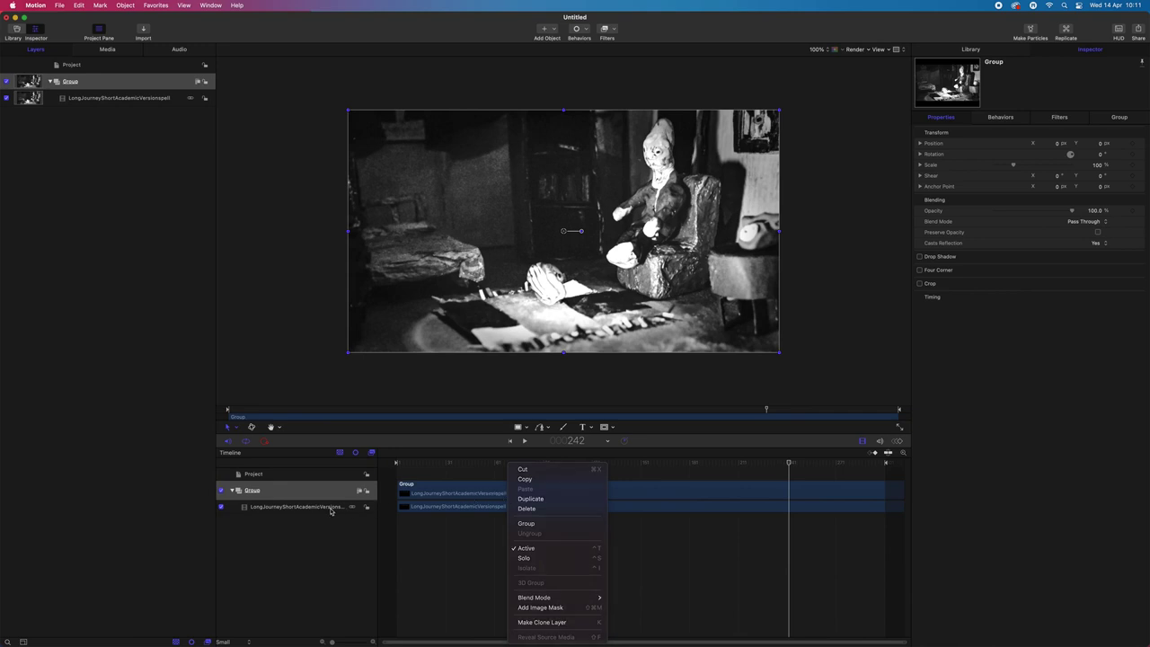
left_click(321, 508)
right_click(253, 510)
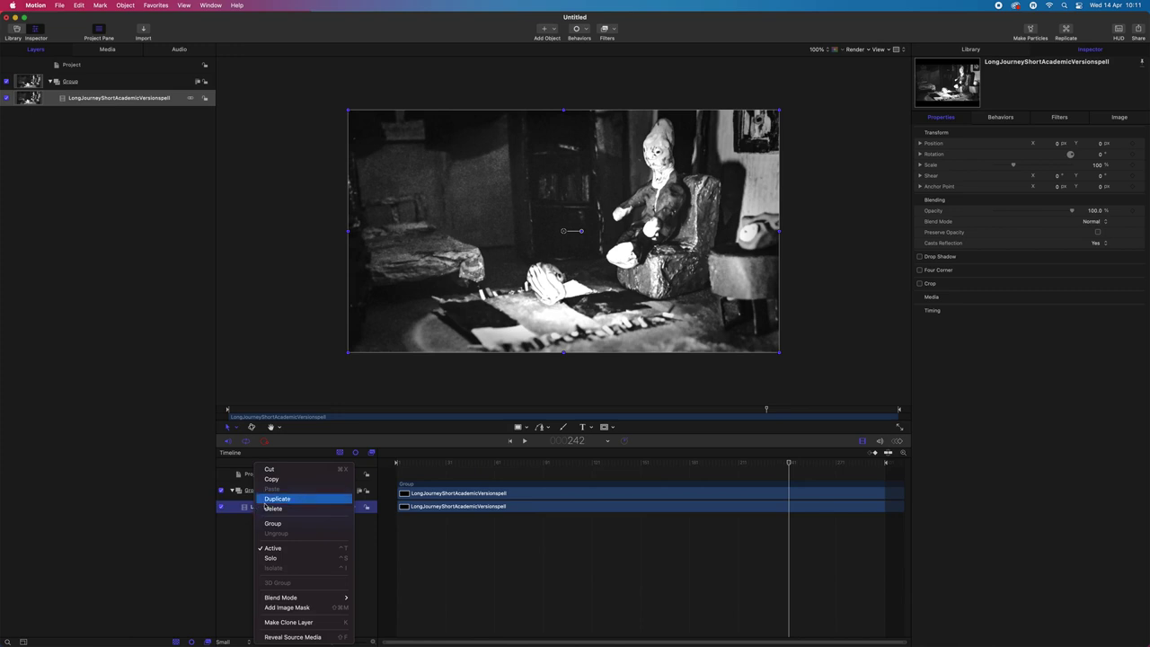
left_click(156, 523)
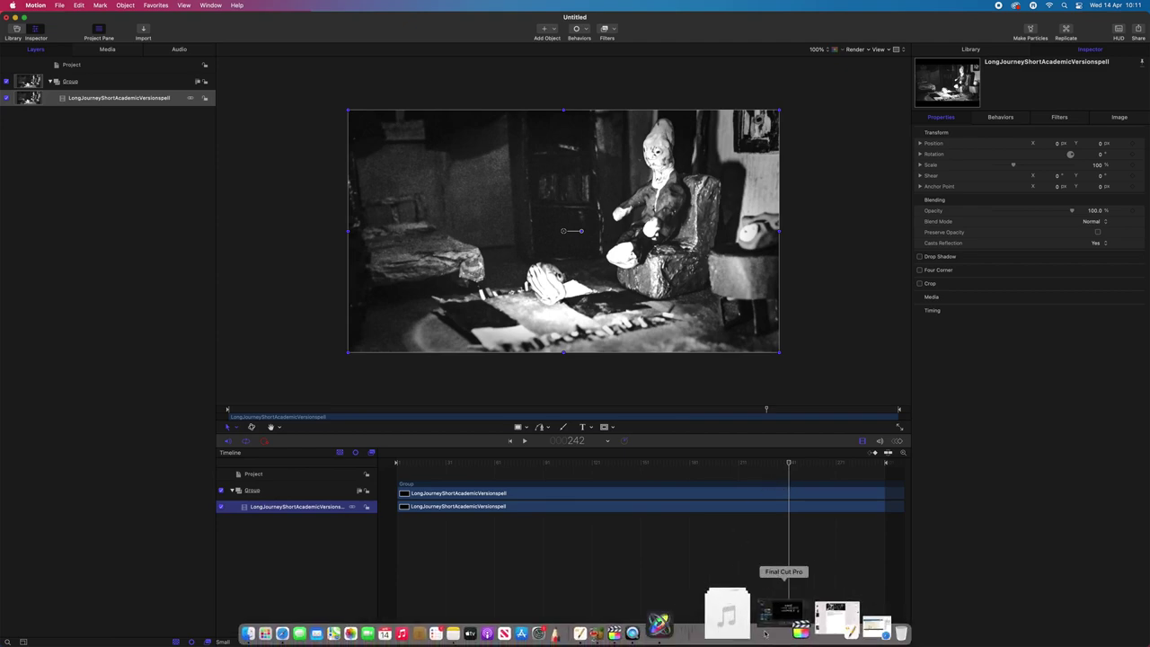
Switch to Final Cut Pro and create a new project named Trailers in the 12-01-2021 event
left_click(795, 617)
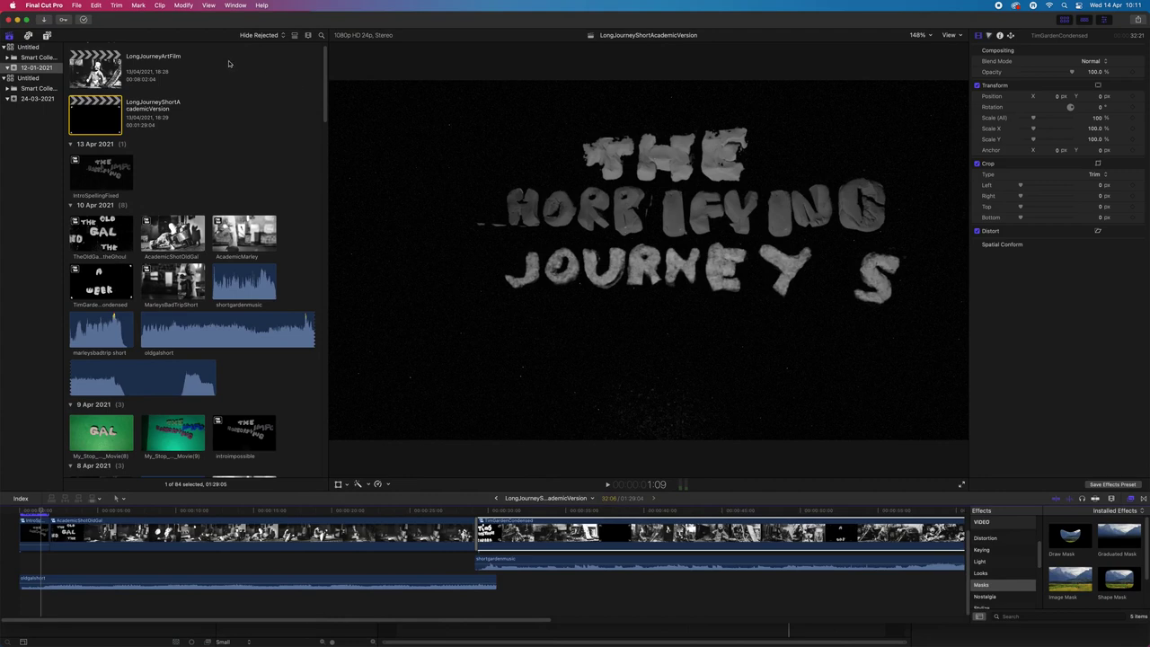
left_click(81, 4)
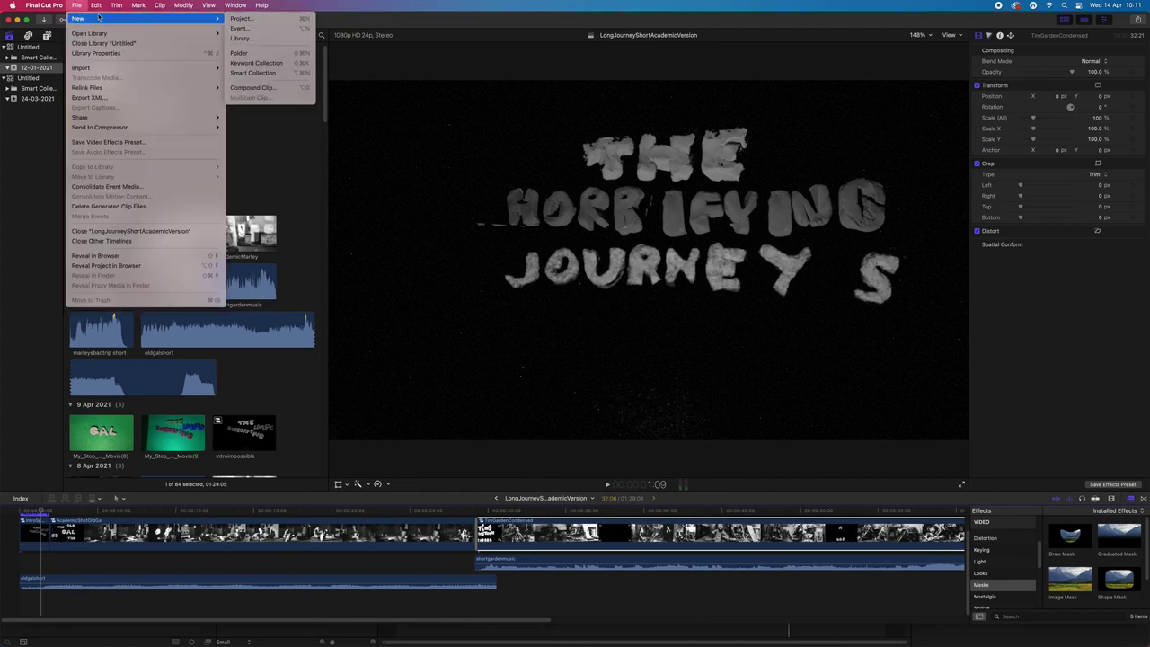
left_click(468, 106)
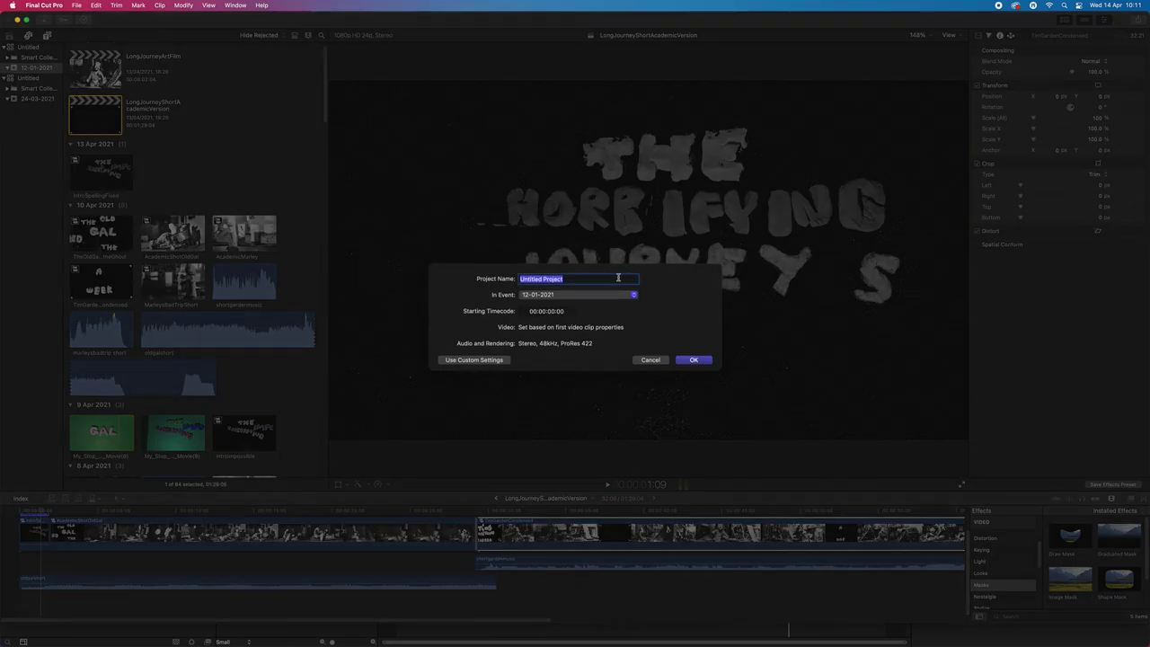
left_click(582, 280)
left_click_drag(582, 279, 497, 276)
type("Trailers")
left_click(693, 361)
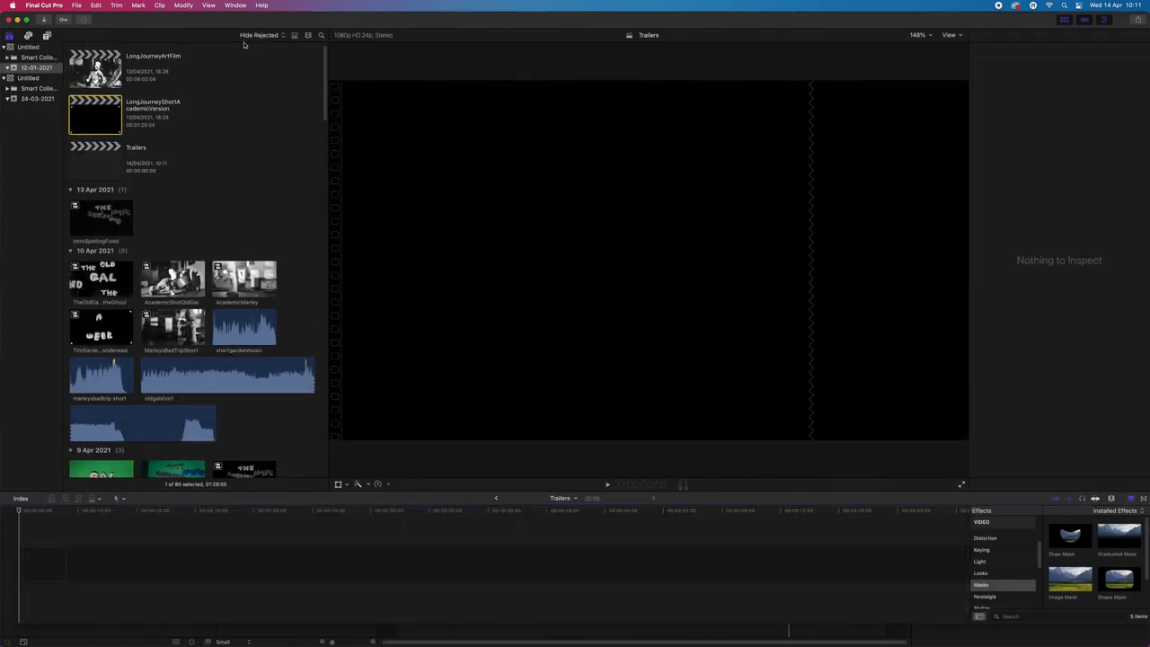
Open media import and look through the Downloads files, sorting them by duration and then by creation date
key("super+i")
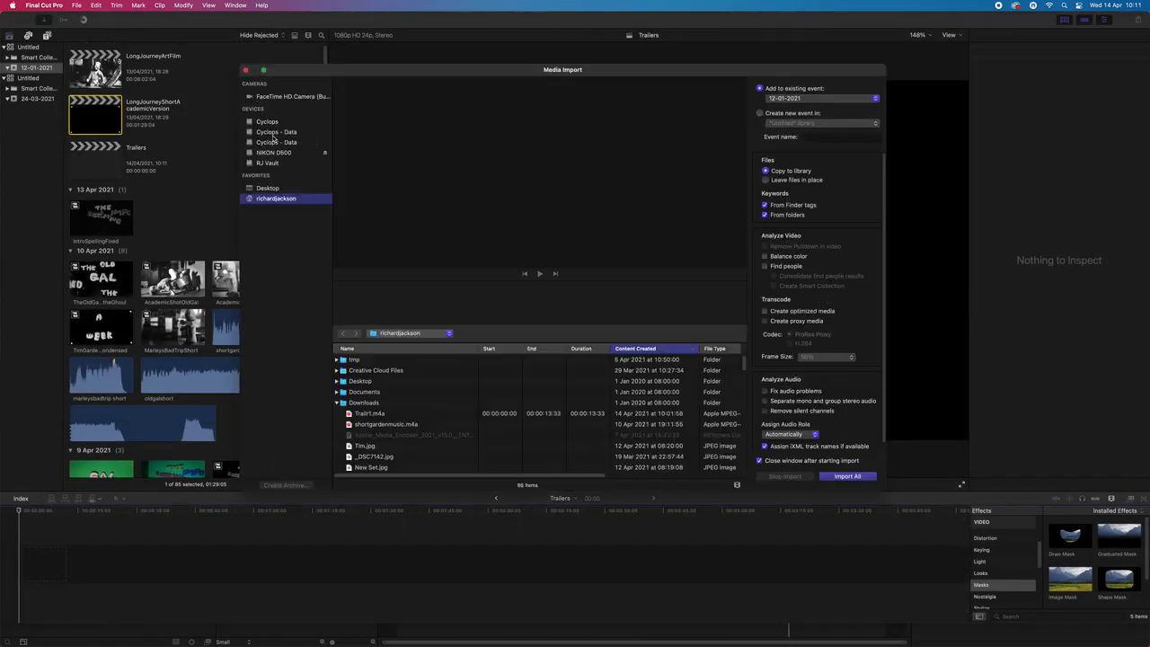
scroll(362, 403, "down", 1)
scroll(364, 407, "down", 5)
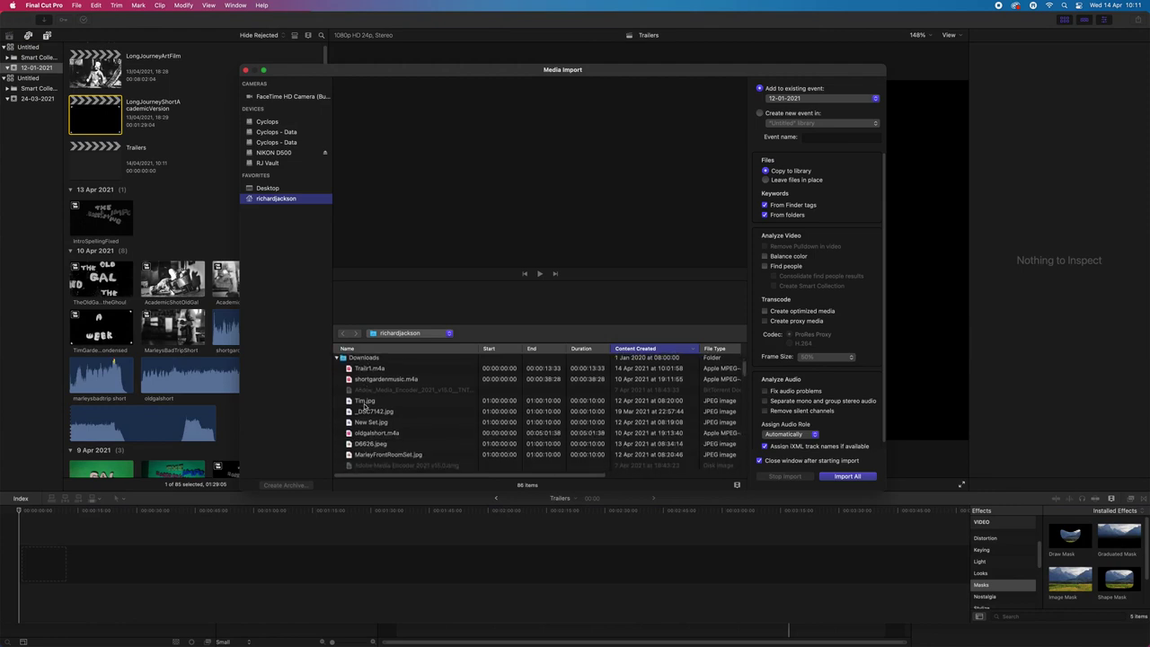
scroll(364, 406, "down", 4)
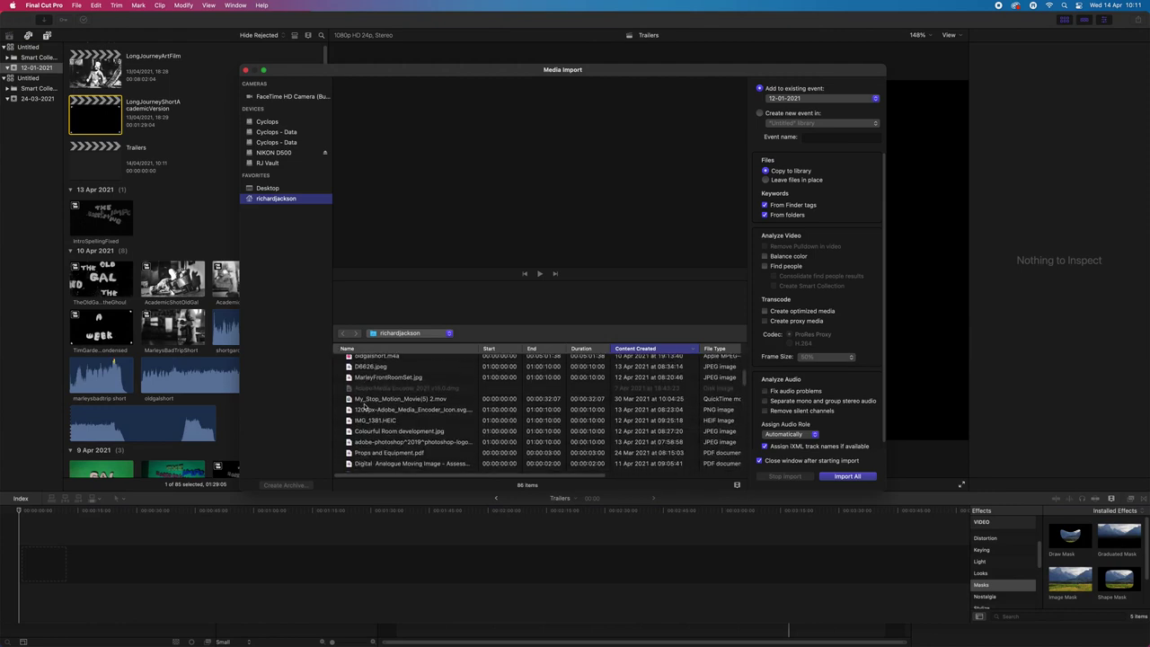
scroll(364, 406, "up", 9)
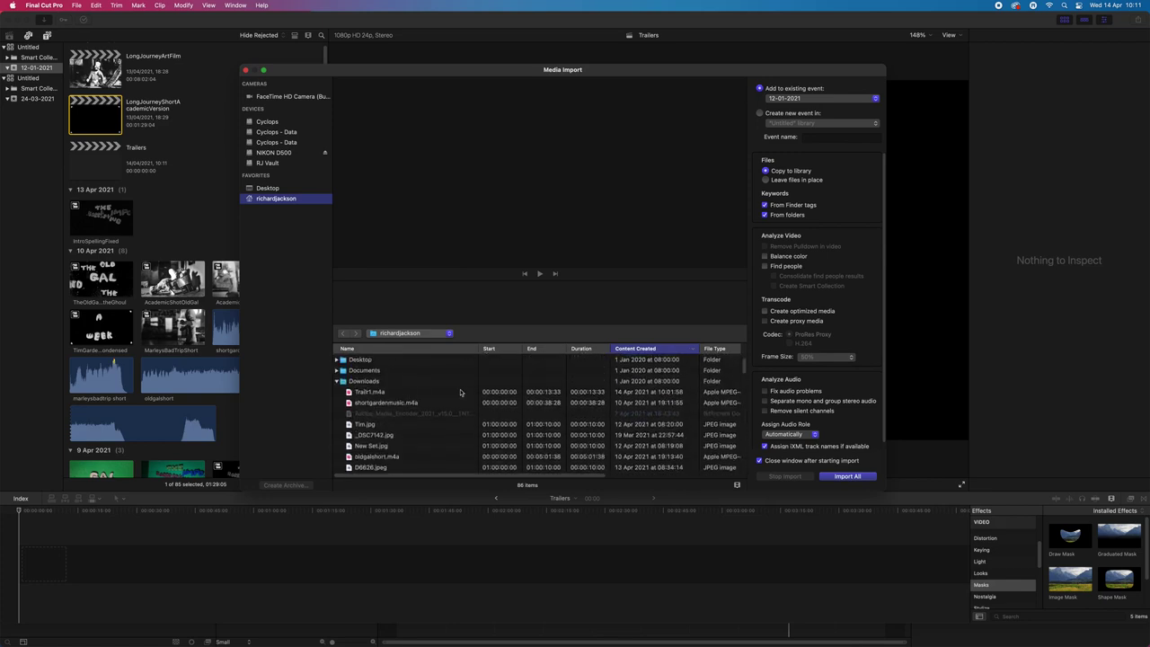
left_click(584, 350)
scroll(516, 402, "down", 5)
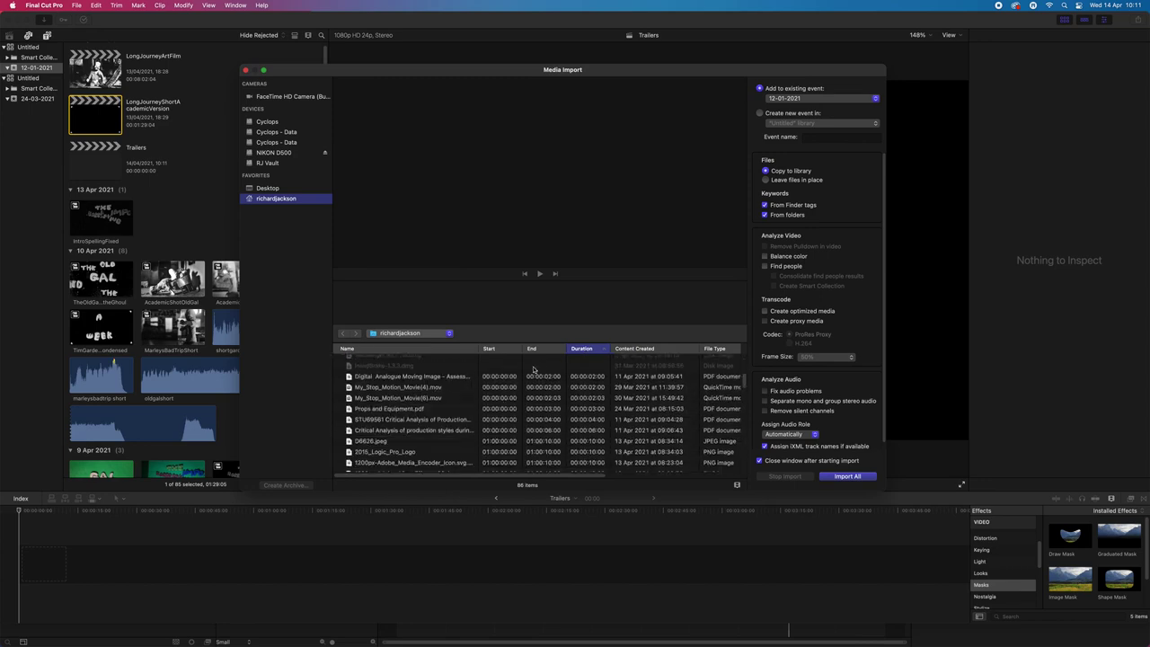
left_click(629, 349)
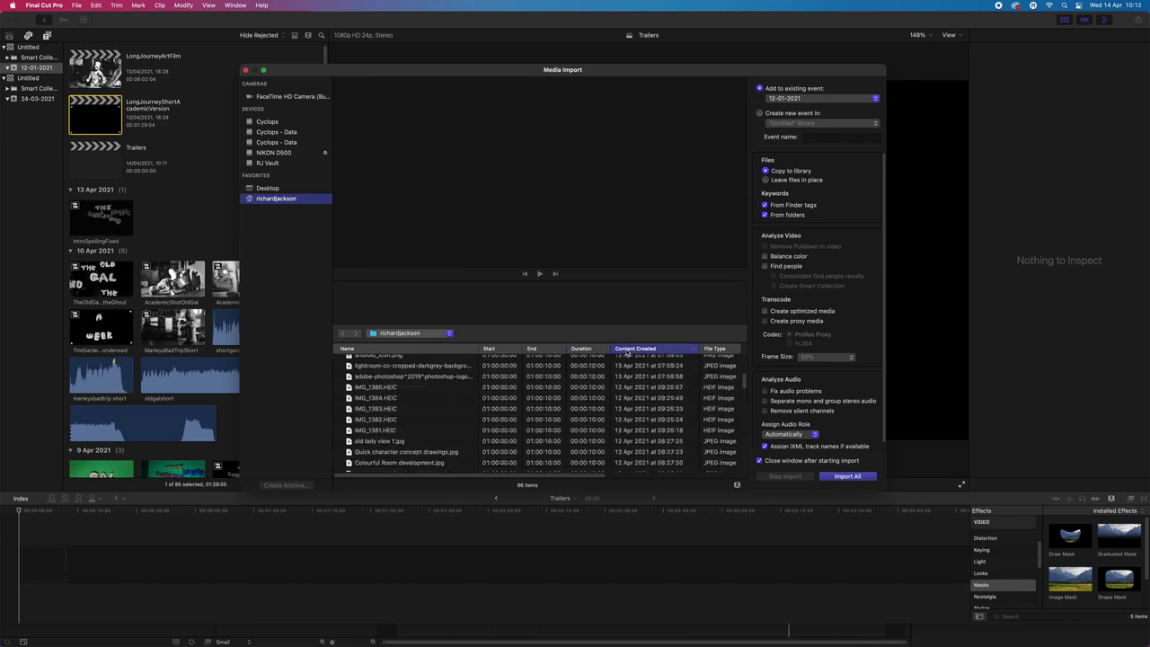
scroll(586, 376, "up", 5)
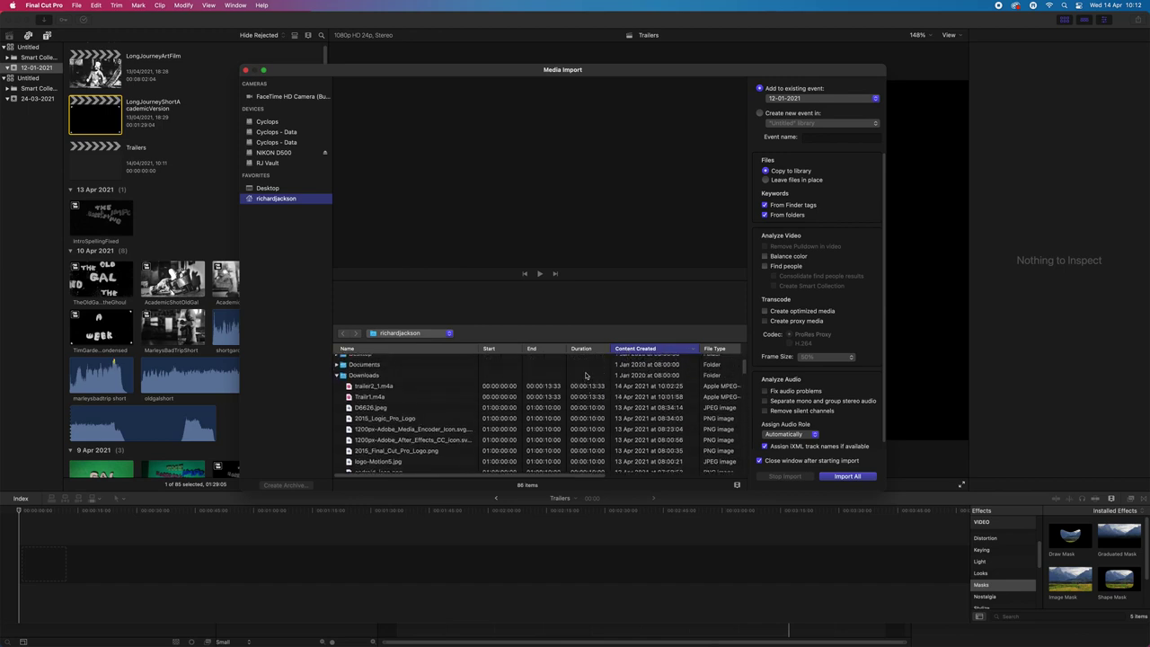
scroll(586, 375, "down", 2)
scroll(586, 375, "up", 3)
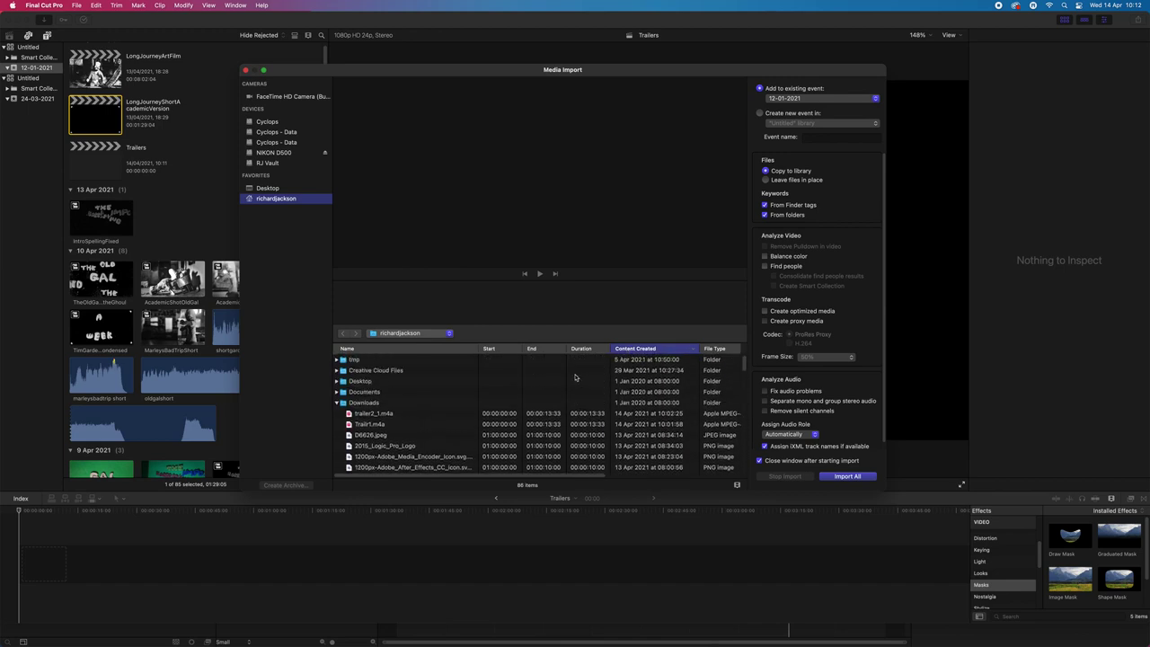
Import LongJourneyShortAcademicVersionspellshort.mp4 from the Desktop folder into the 12-01-2021 event, widening the name column to read the full file names
left_click(360, 382)
double_click(360, 382)
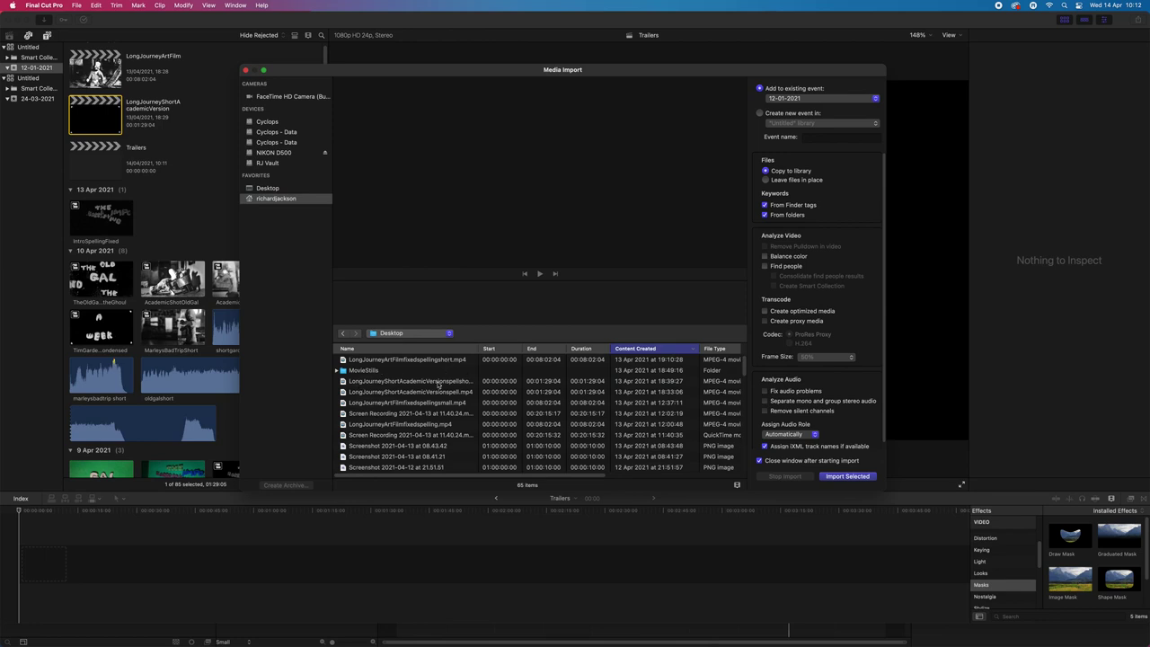
left_click(436, 381)
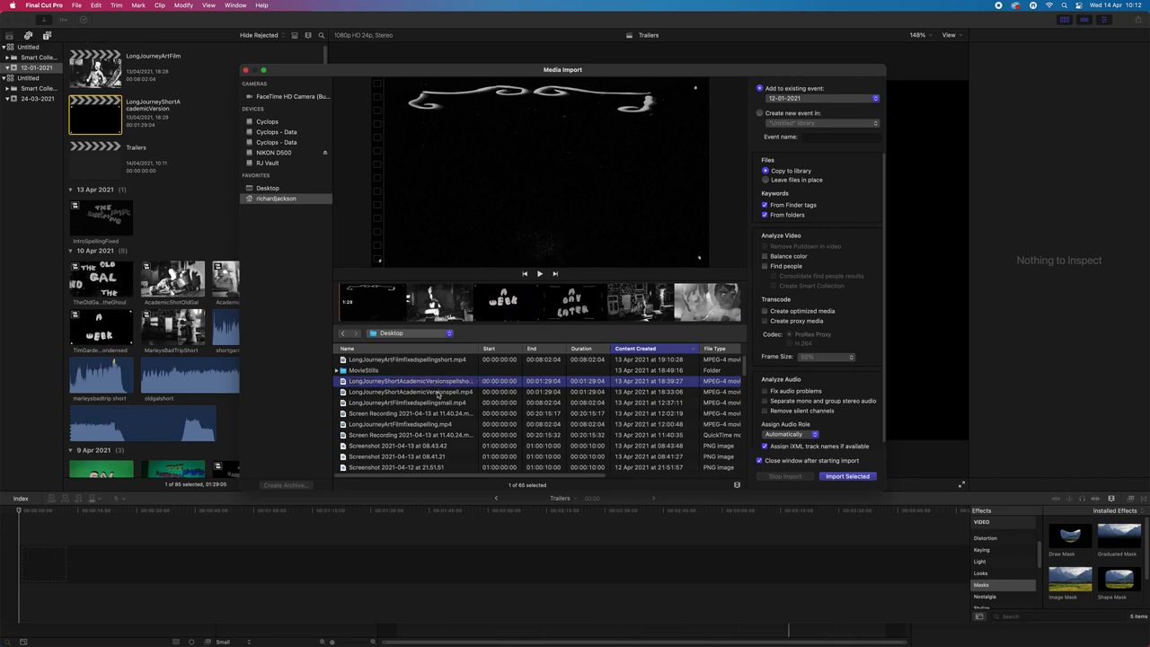
scroll(573, 481, "right", 5)
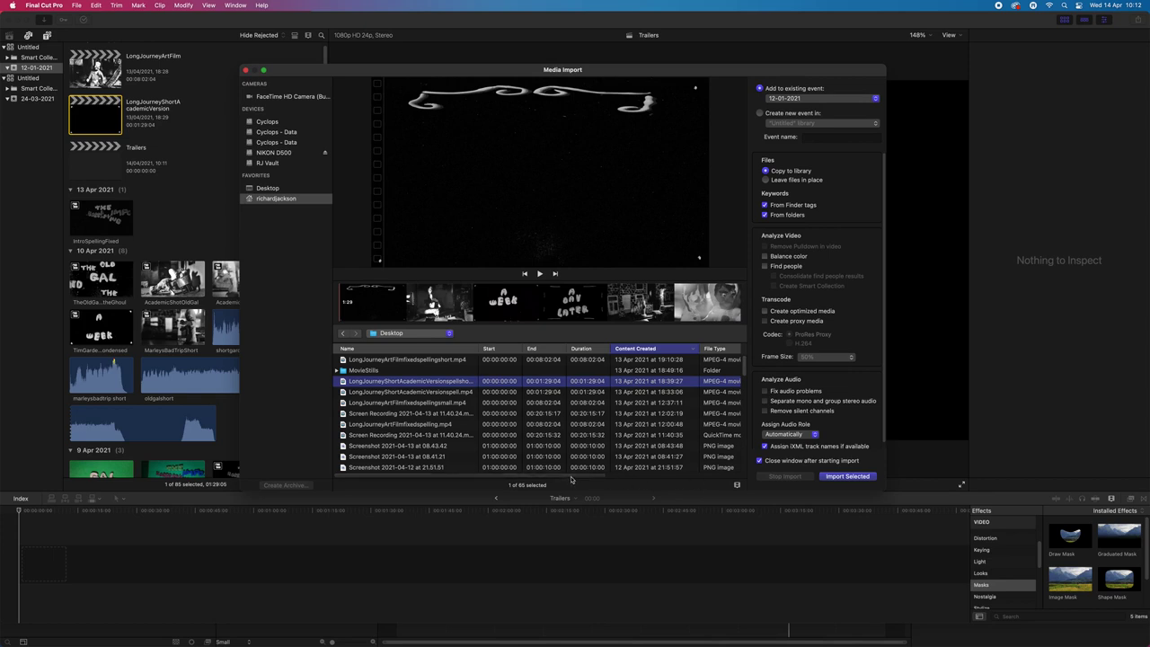
scroll(635, 482, "left", 4)
left_click_drag(478, 349, 510, 349)
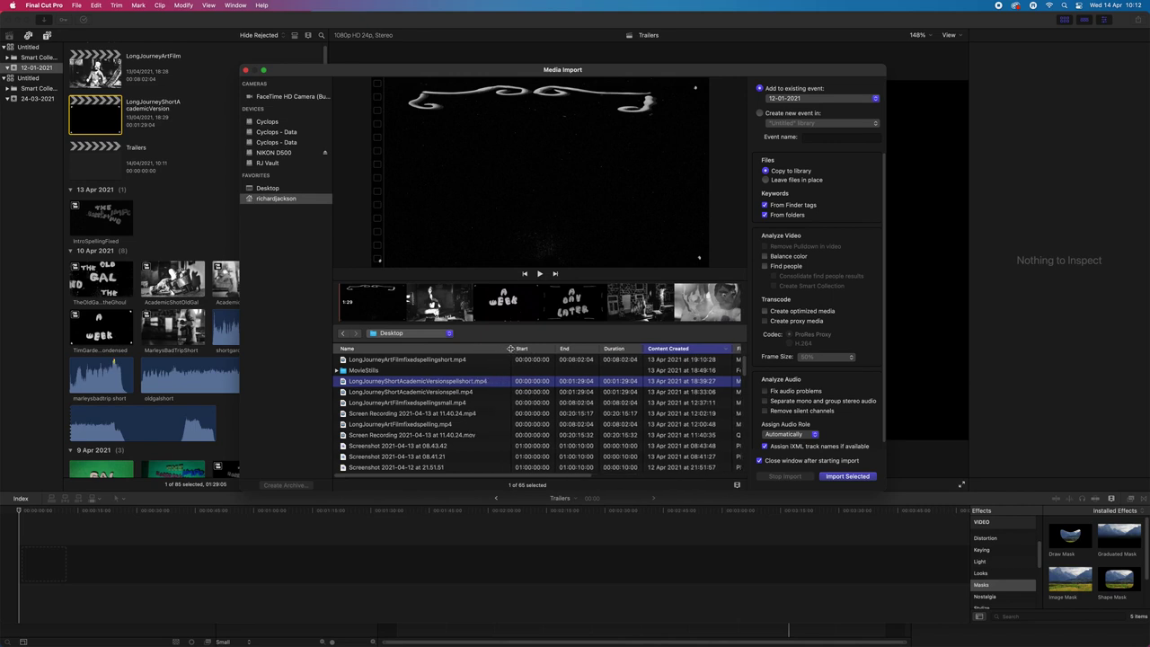
left_click(464, 384)
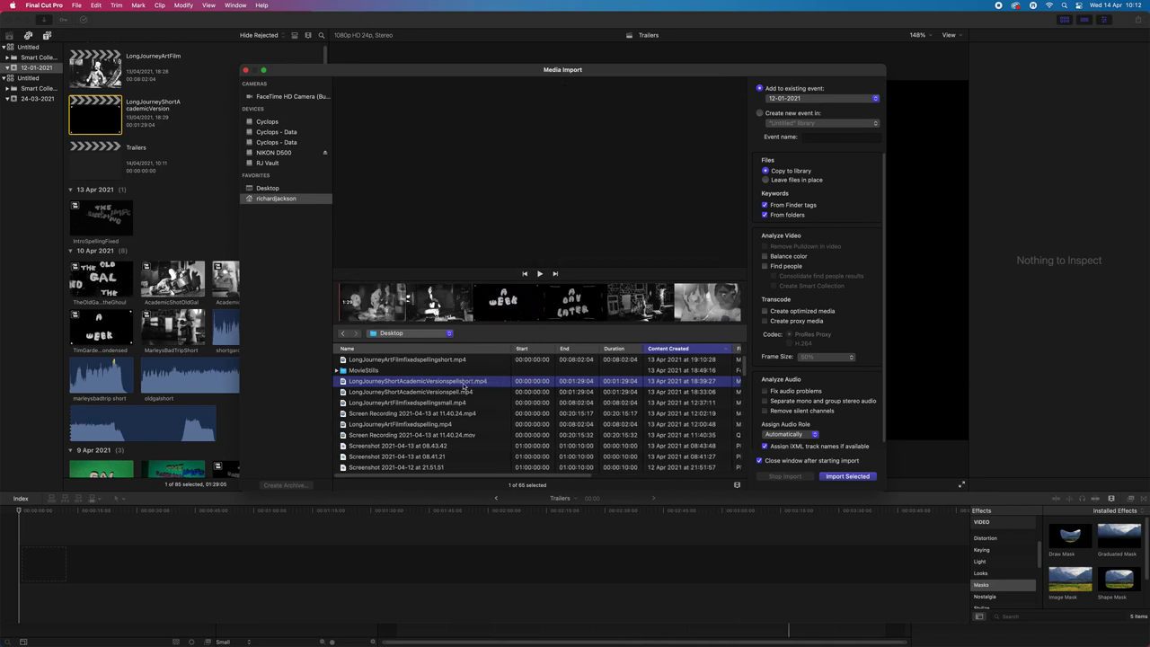
key("Return")
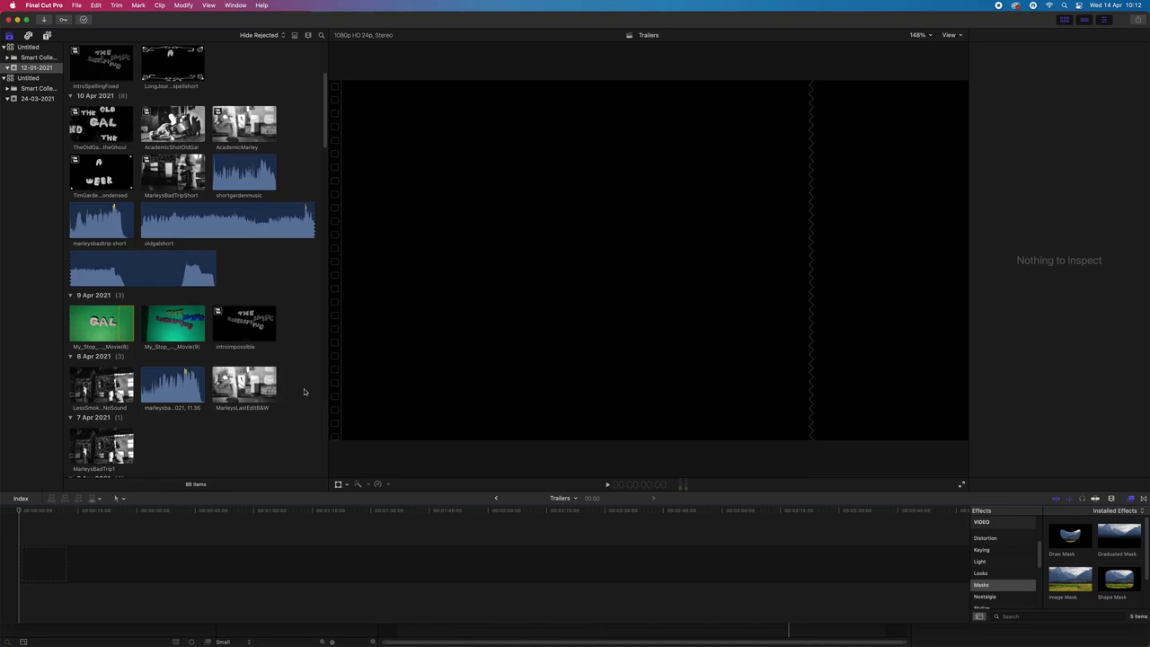
Examine the projects and clips in the 12-01-2021 event from the newest to the oldest dates
scroll(302, 370, "down", 15)
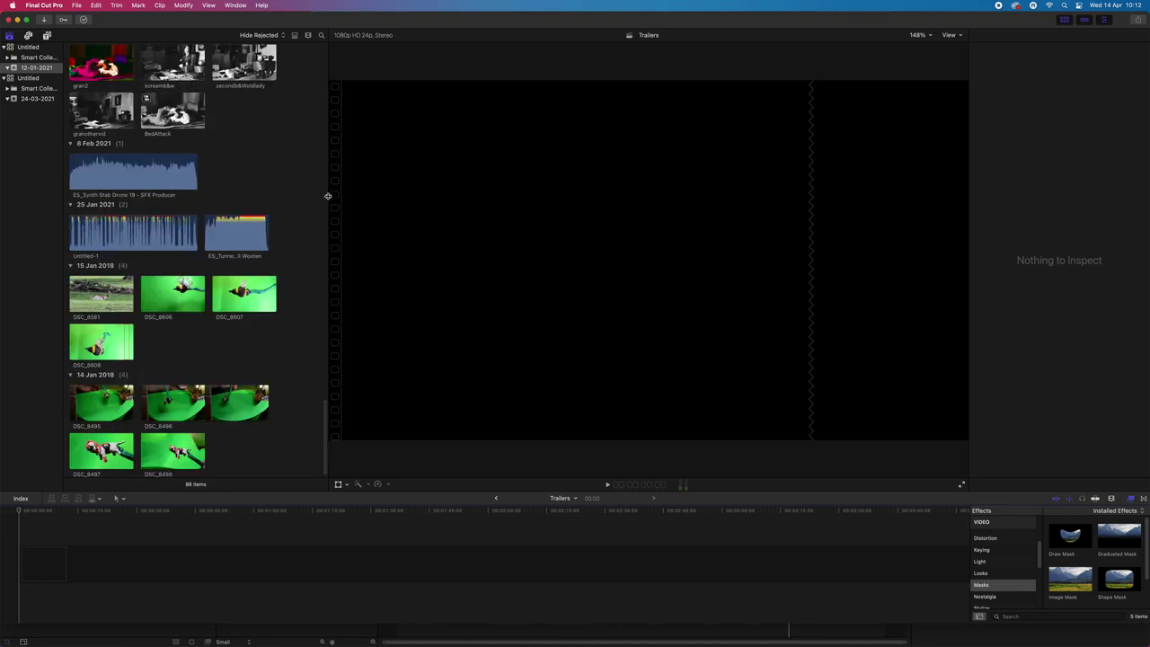
left_click_drag(327, 411, 294, 38)
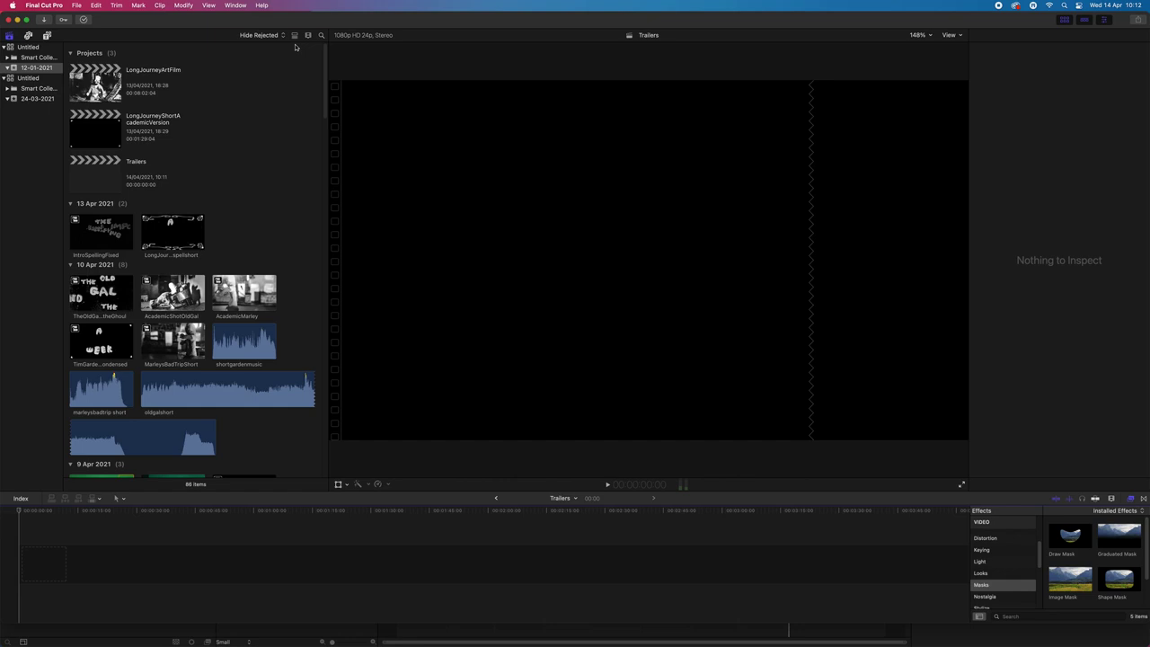
scroll(297, 63, "down", 10)
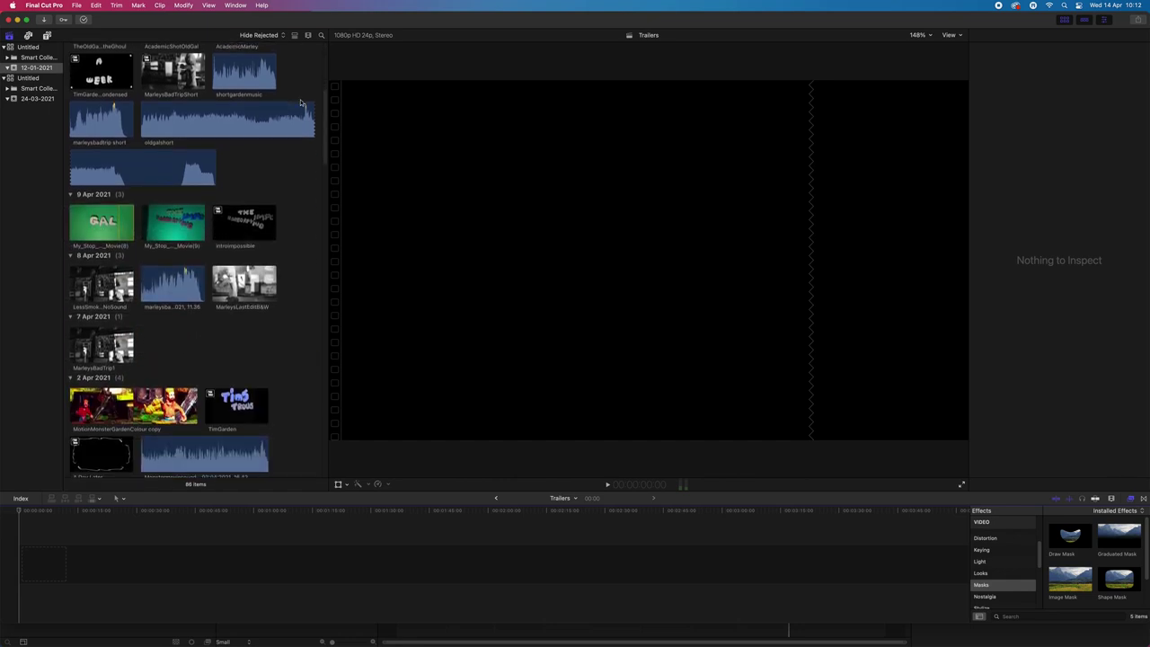
scroll(302, 104, "down", 10)
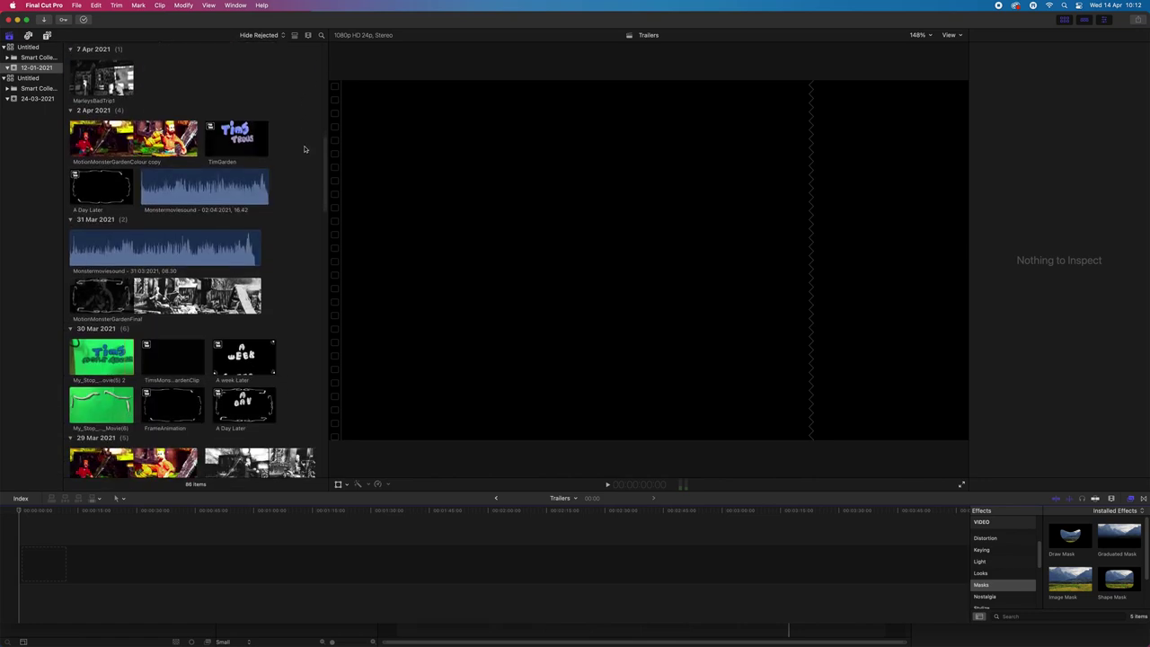
scroll(305, 150, "down", 8)
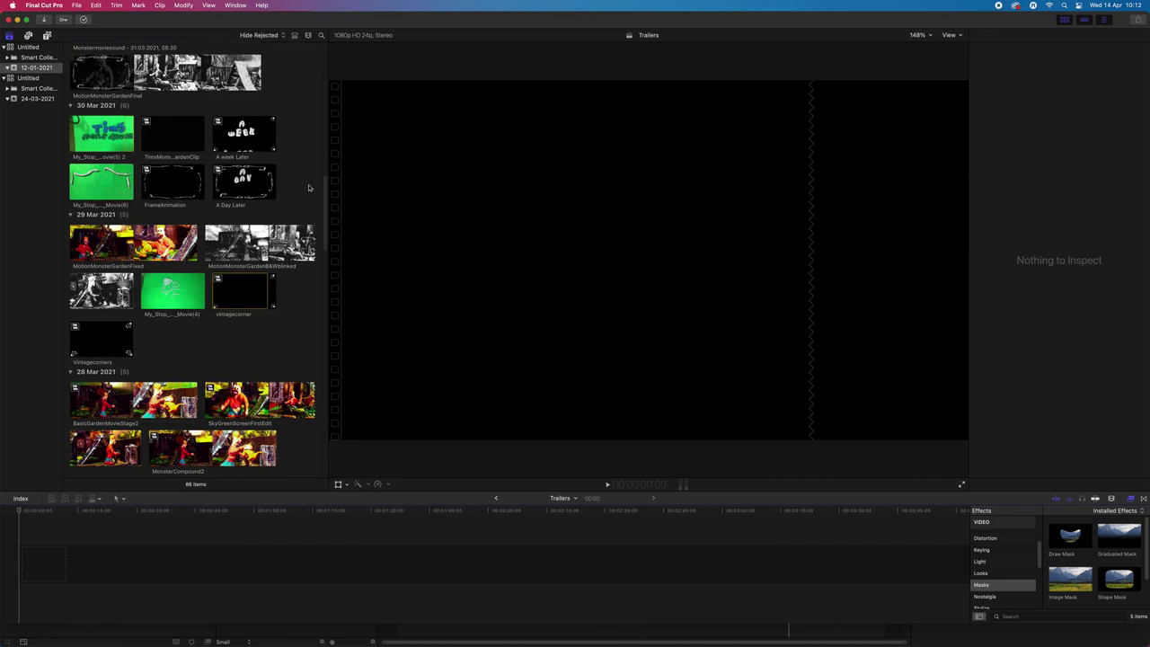
scroll(308, 187, "down", 20)
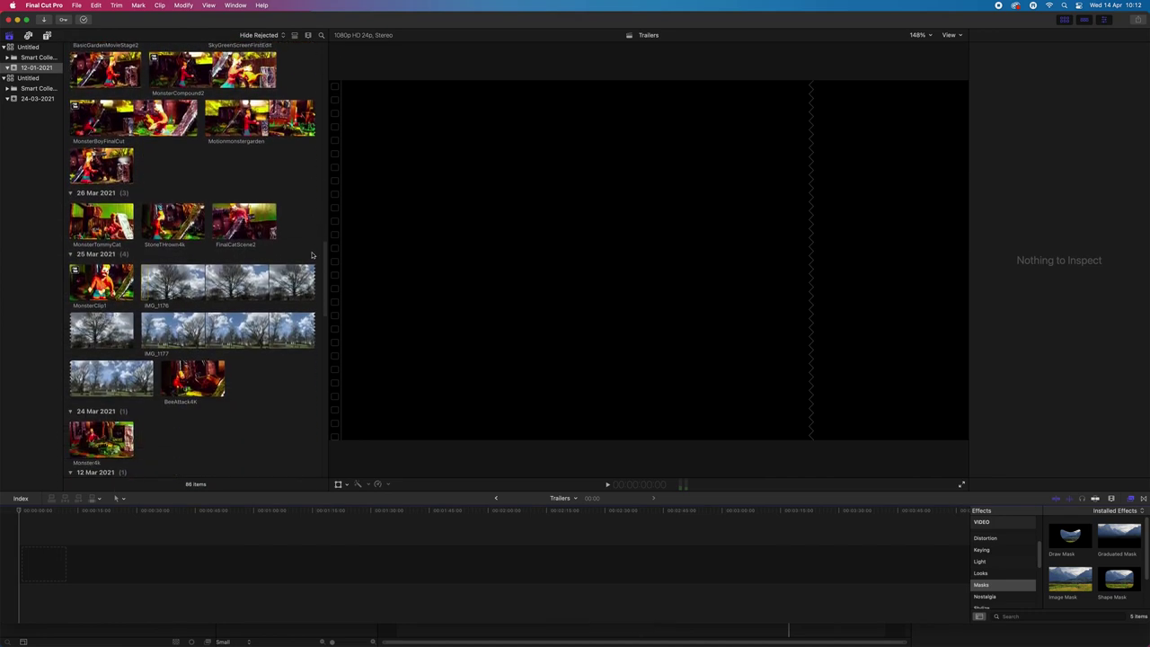
scroll(313, 296, "down", 20)
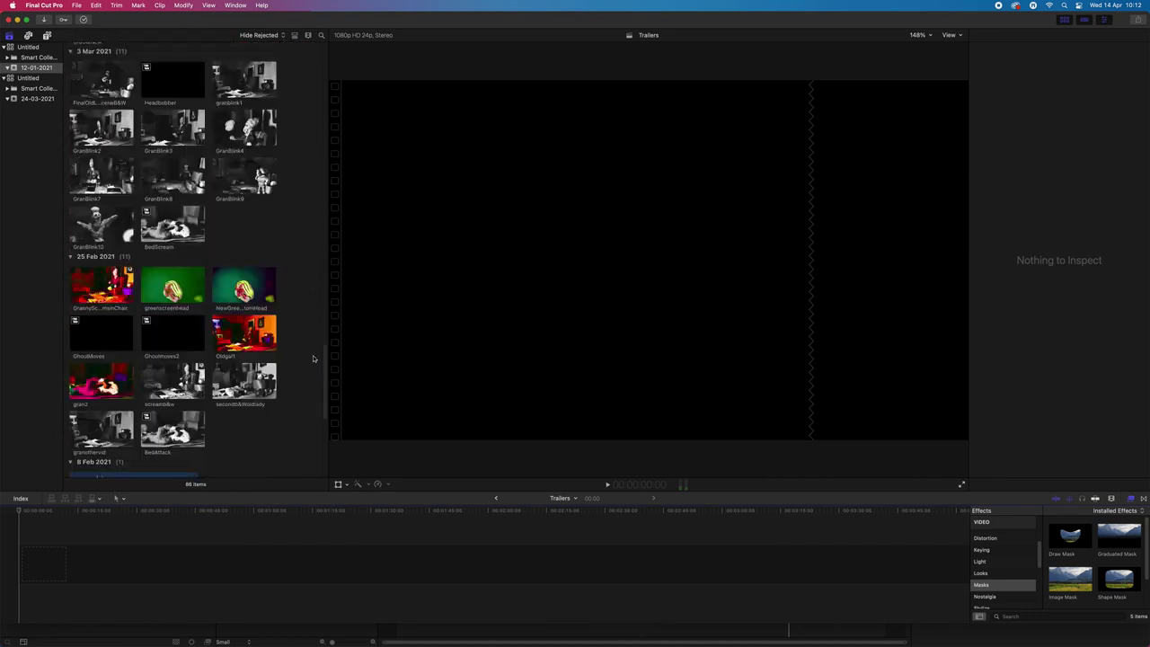
scroll(313, 370, "down", 10)
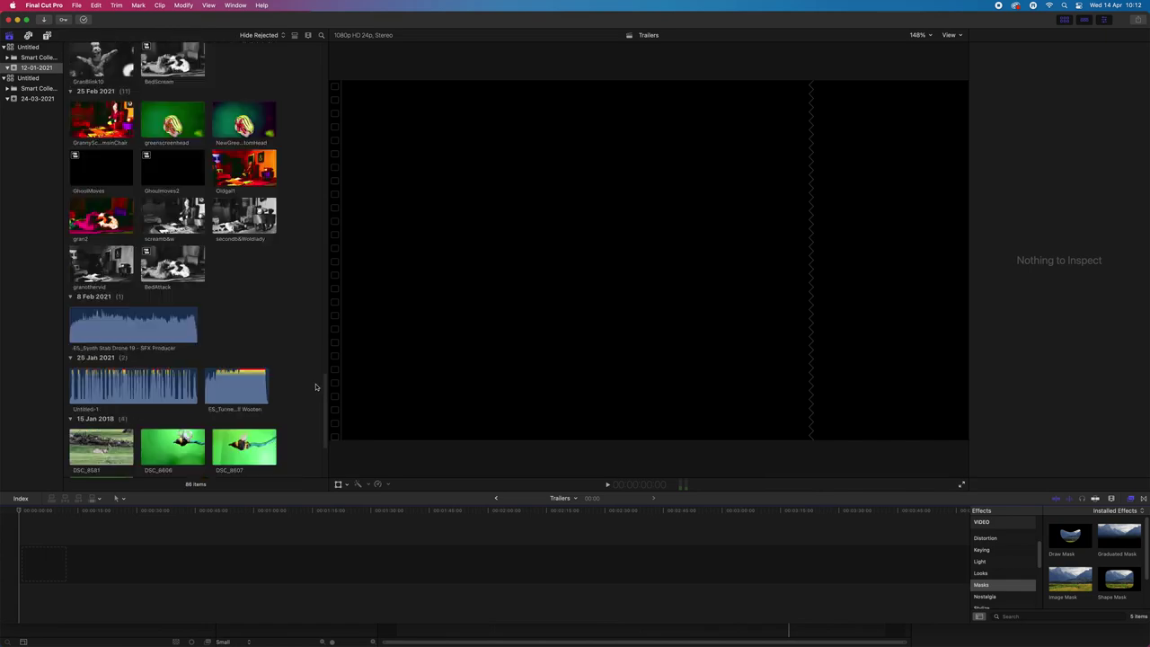
scroll(315, 427, "up", 20)
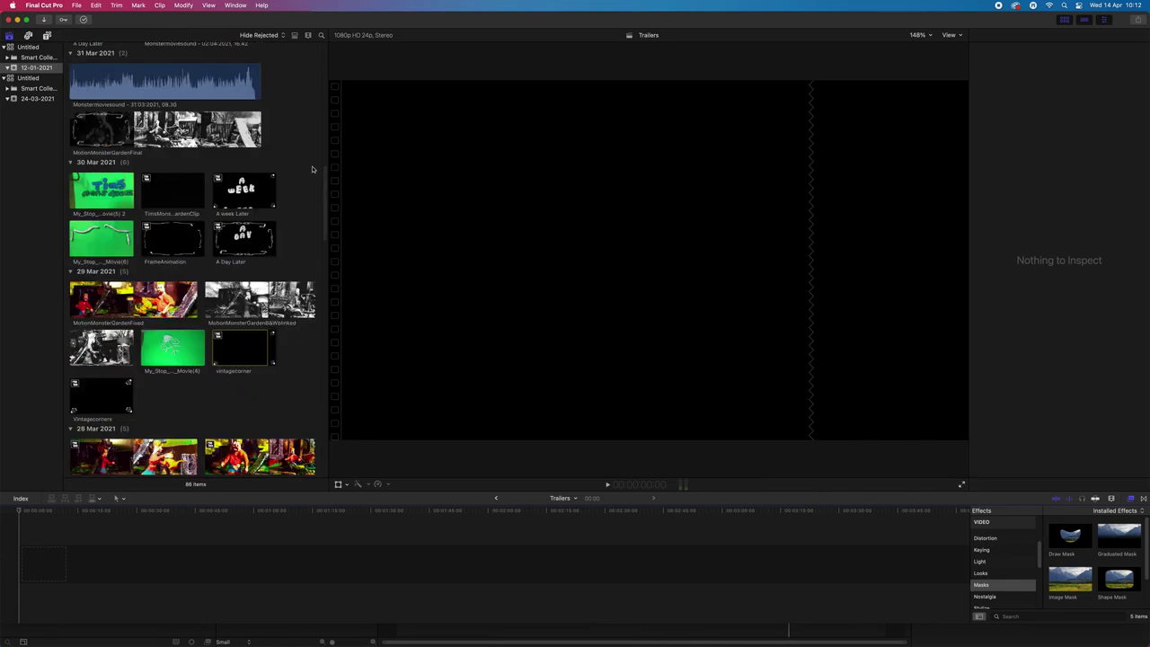
scroll(306, 61, "up", 2)
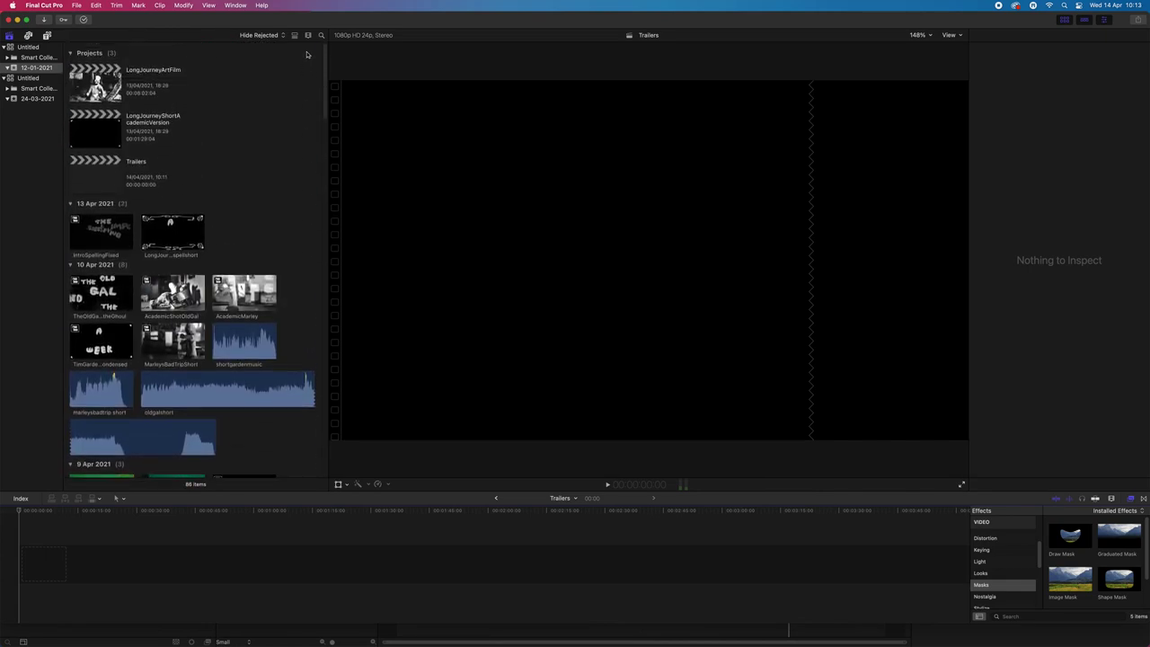
scroll(315, 72, "down", 5)
scroll(314, 78, "up", 5)
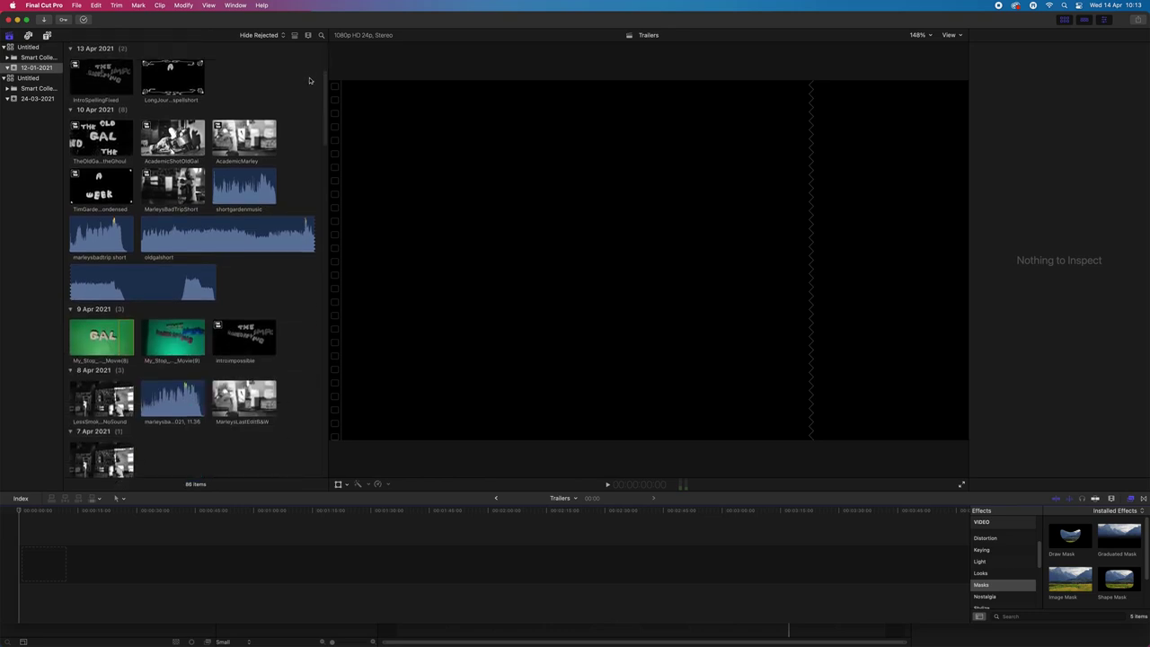
Show the event's clips as a list, return to the filmstrip view and check the available clip filters
left_click(294, 36)
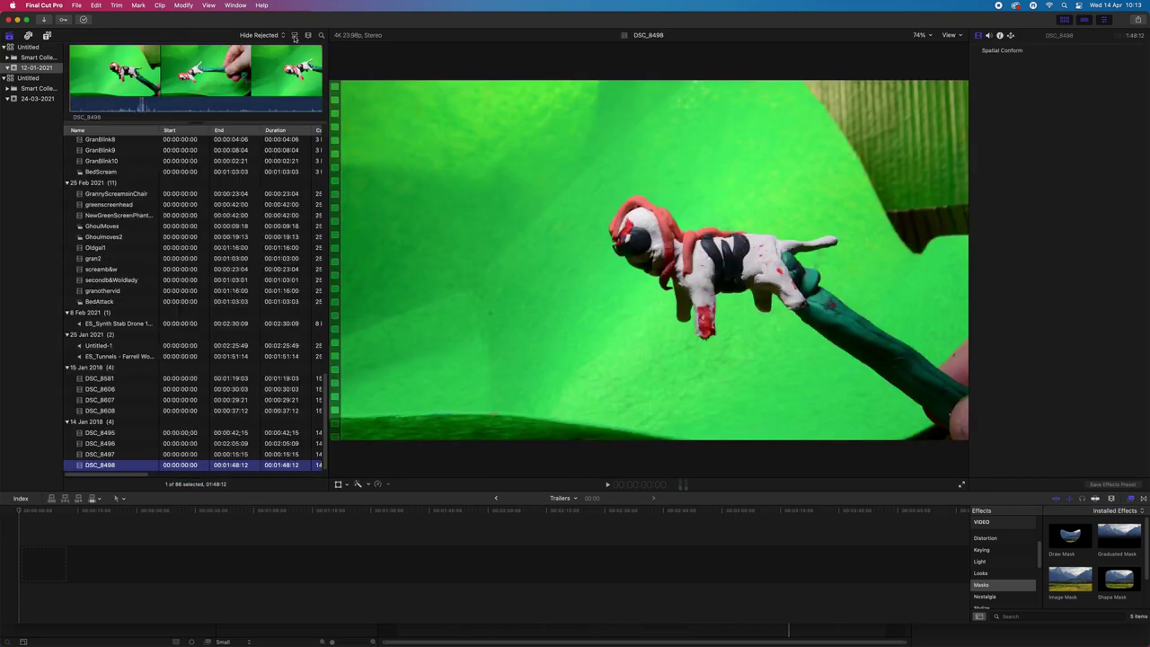
left_click(294, 36)
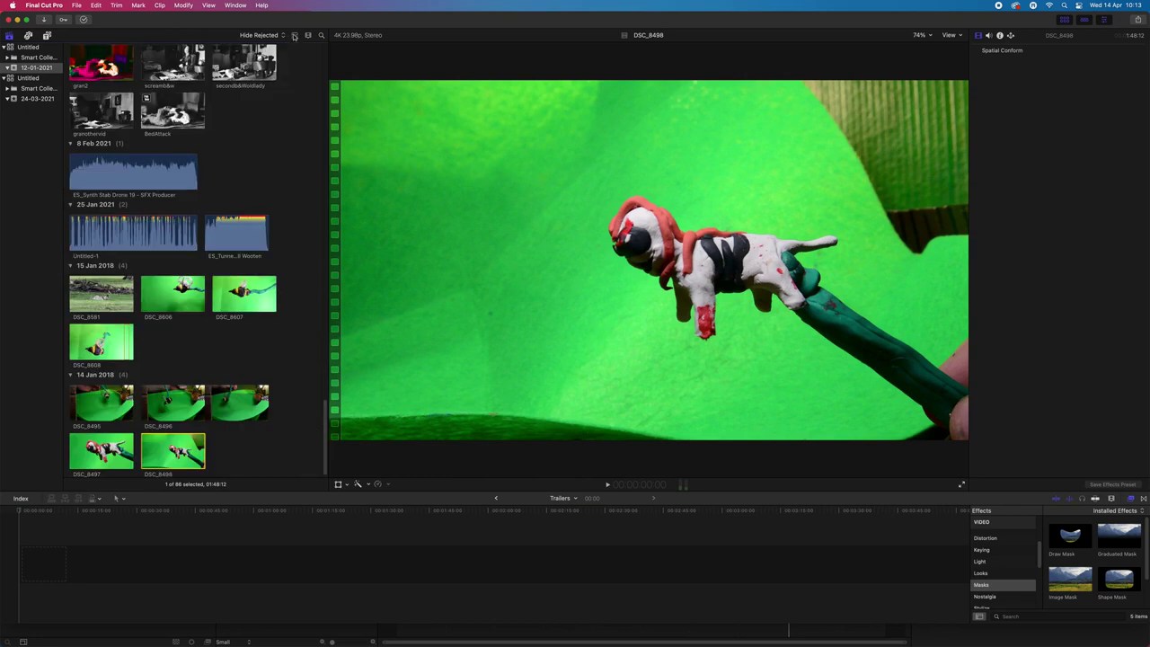
left_click(280, 36)
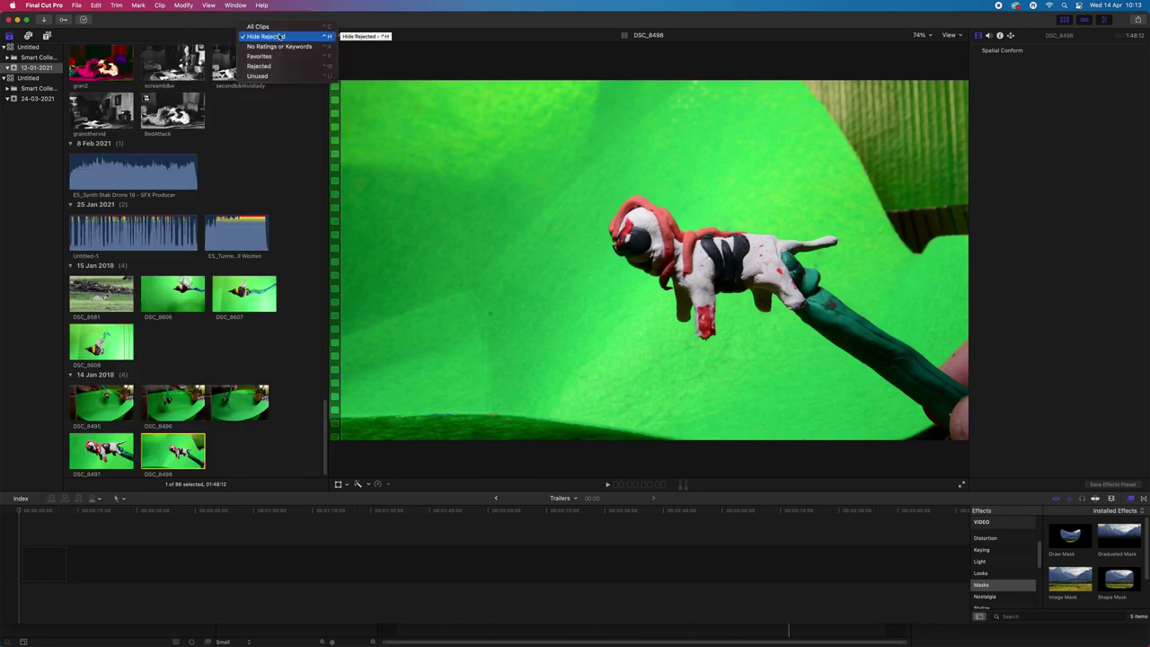
left_click(216, 32)
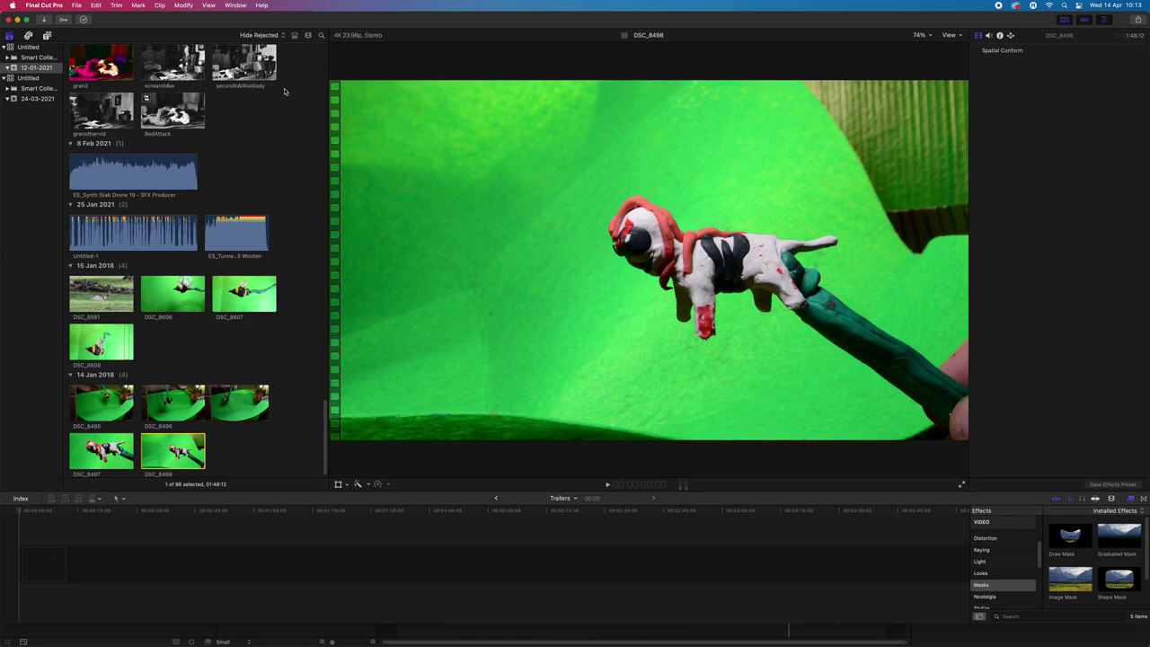
Look through the older clips in the event and preview the secondb&Woldlady clip
scroll(205, 164, "down", 1)
scroll(205, 163, "up", 5)
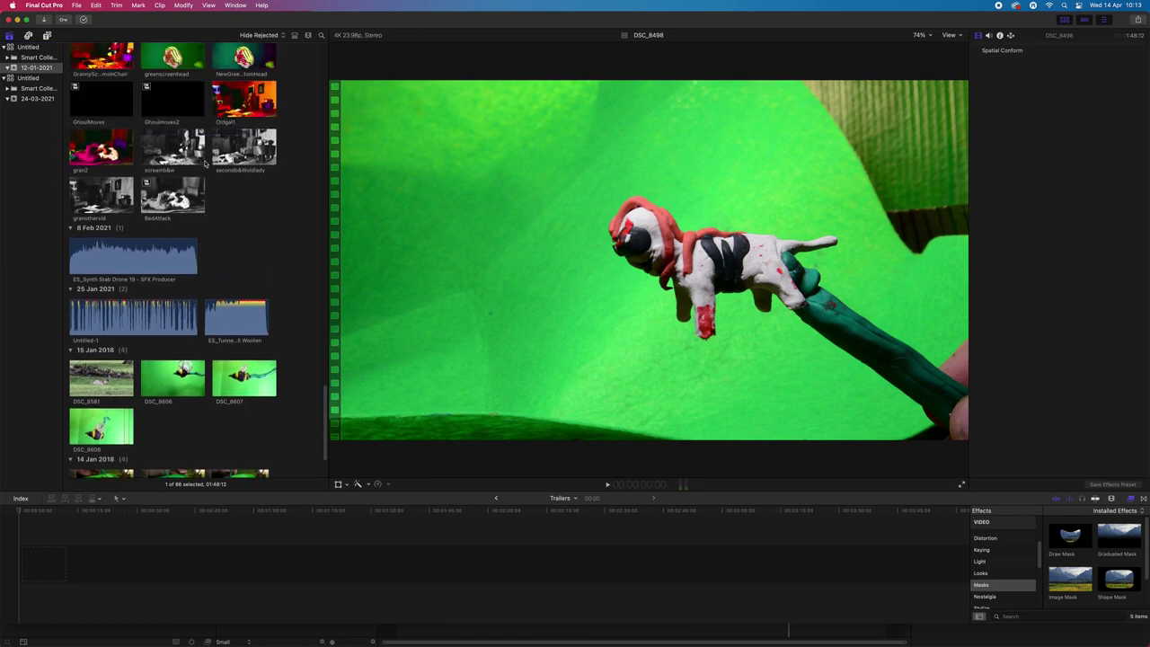
left_click(274, 164)
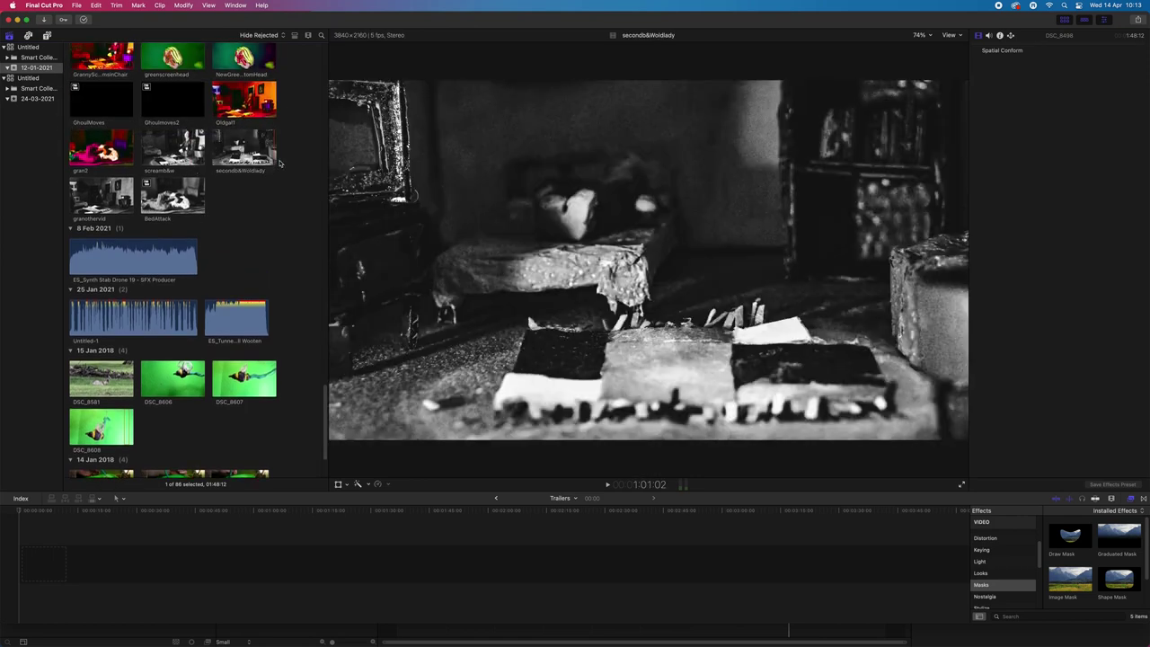
Look back through the clips in the 12-01-2021 event from the February 2021 groups up to 10 Apr 2021
scroll(280, 162, "up", 5)
scroll(280, 163, "up", 9)
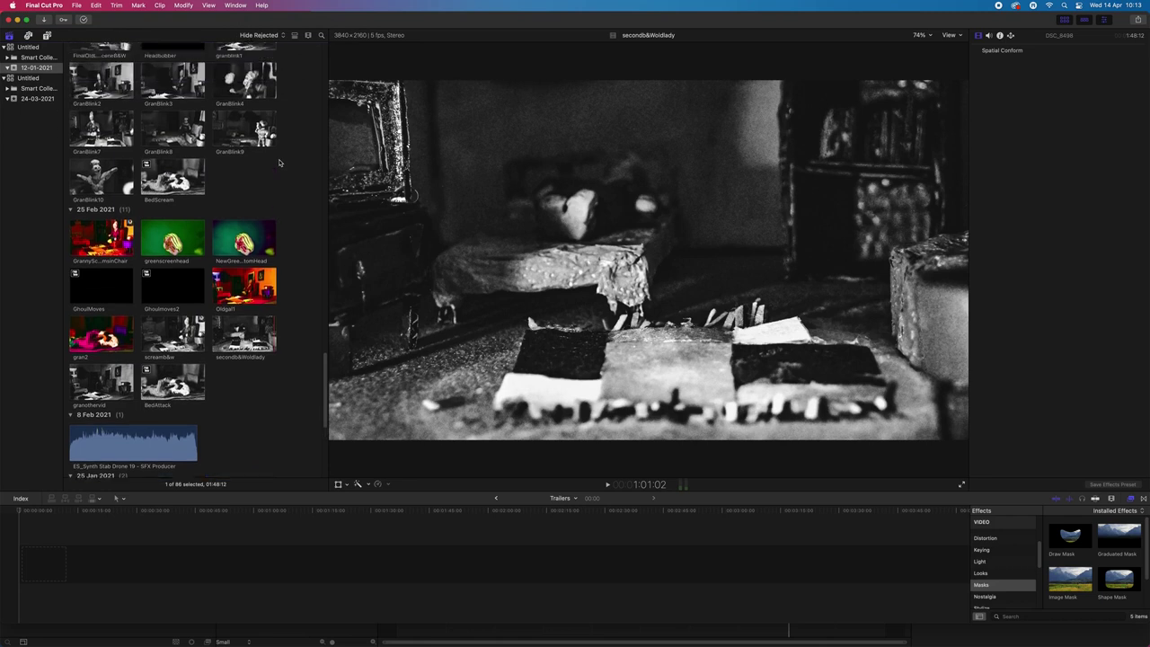
scroll(280, 163, "up", 6)
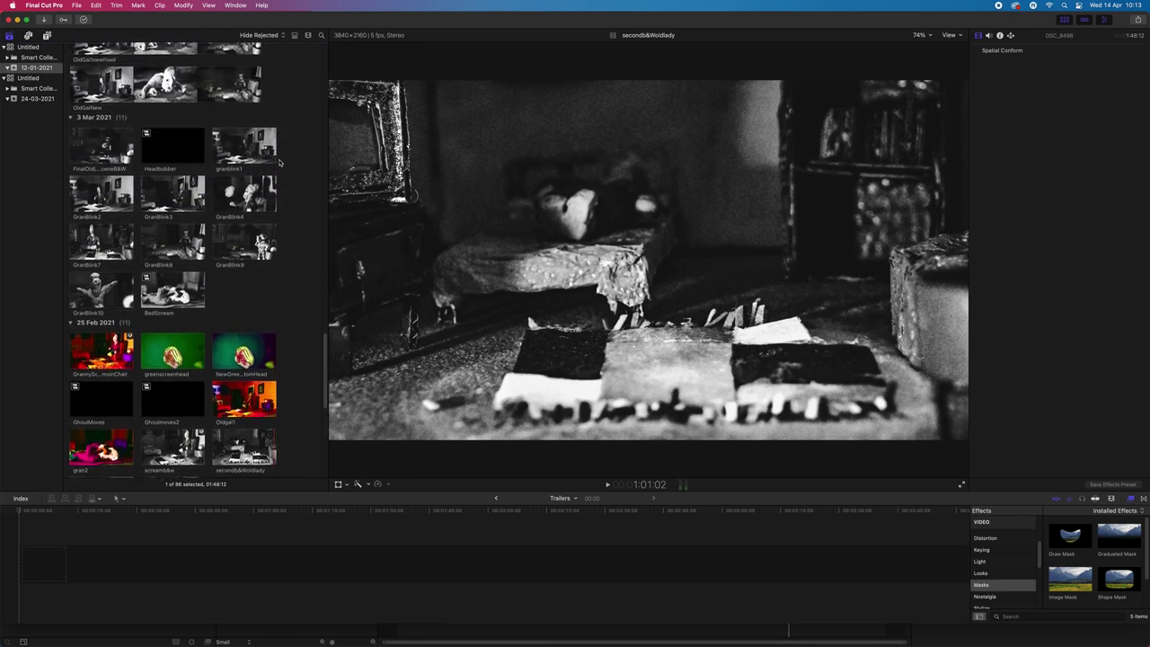
scroll(280, 163, "up", 14)
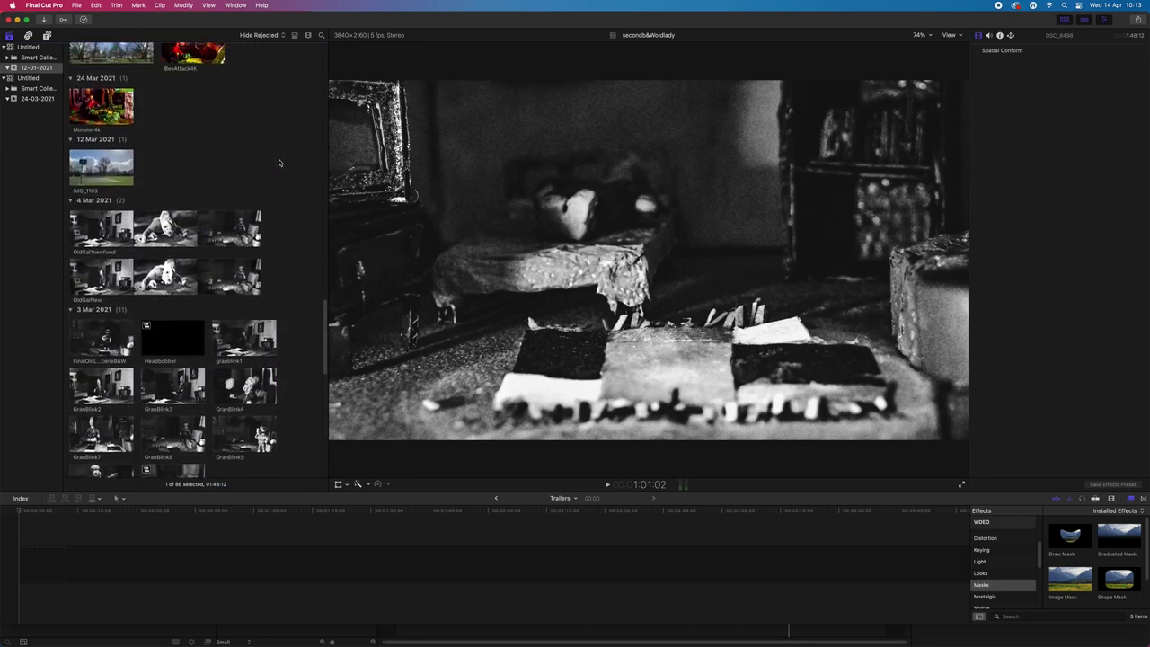
scroll(279, 163, "up", 17)
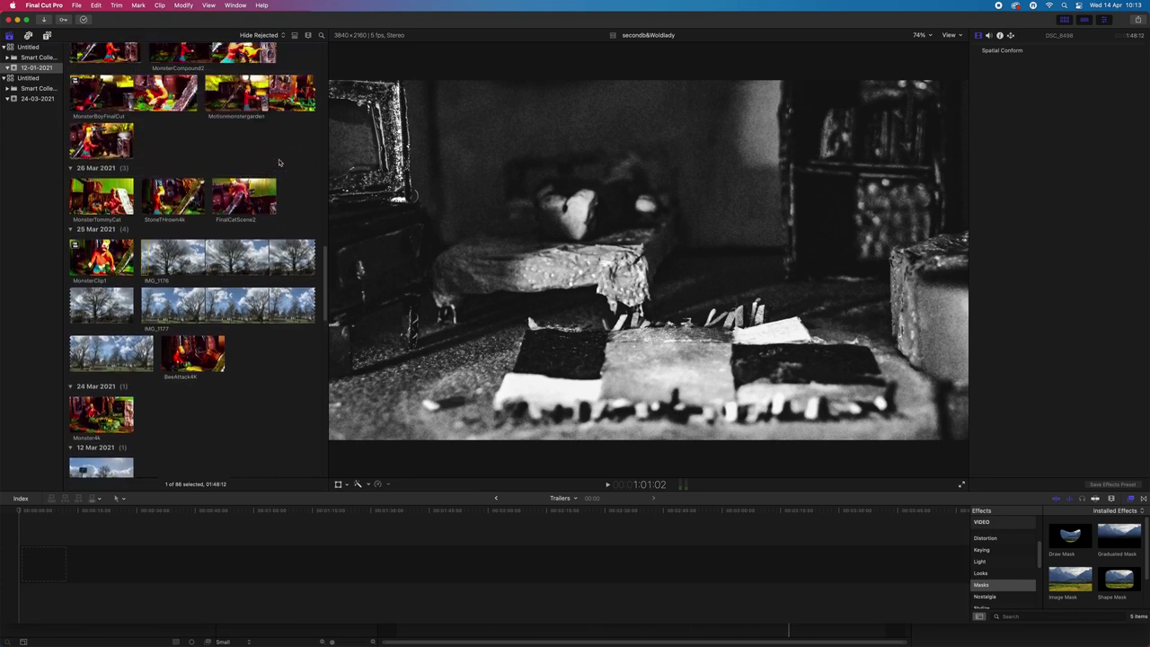
scroll(279, 163, "up", 5)
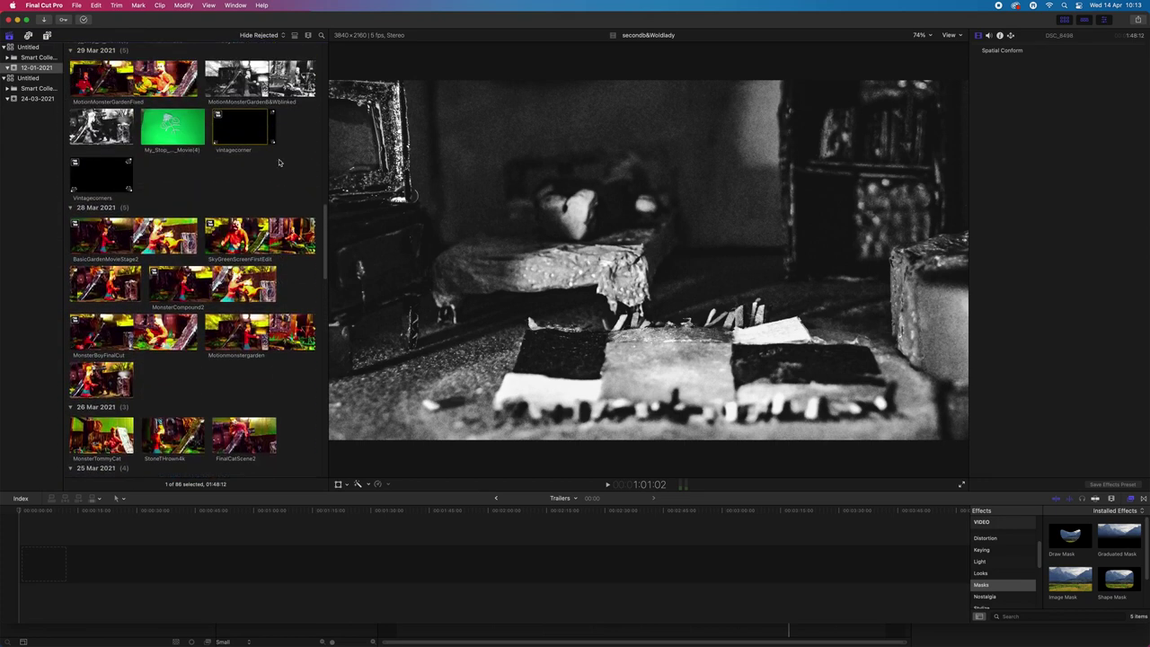
scroll(279, 162, "up", 2)
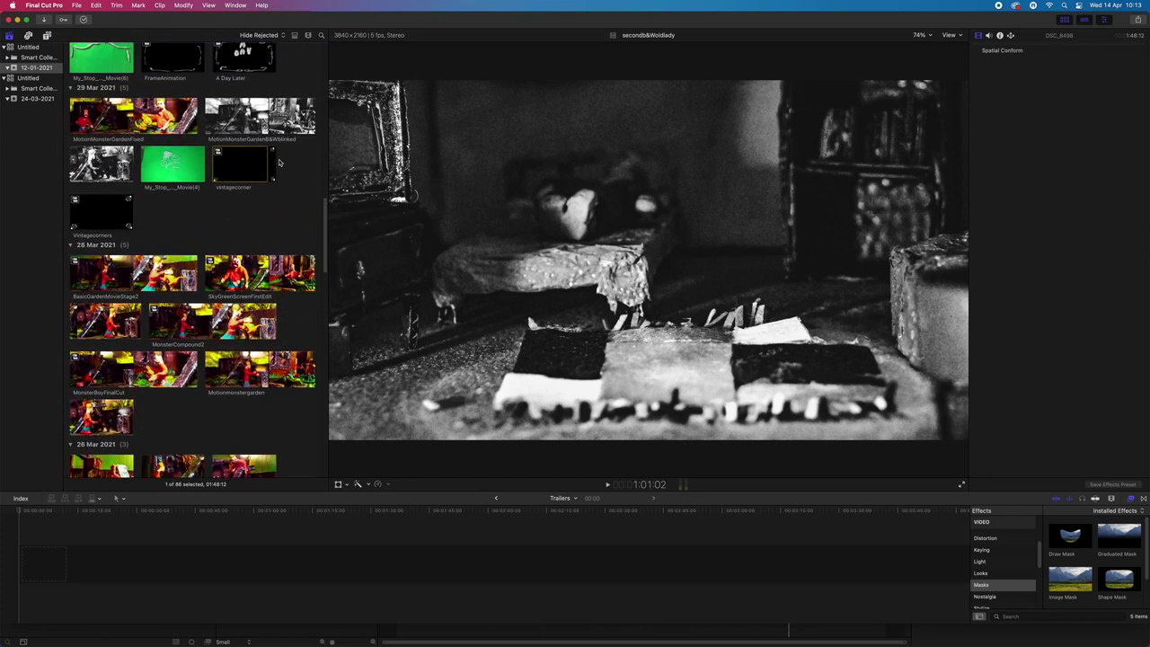
scroll(280, 163, "up", 8)
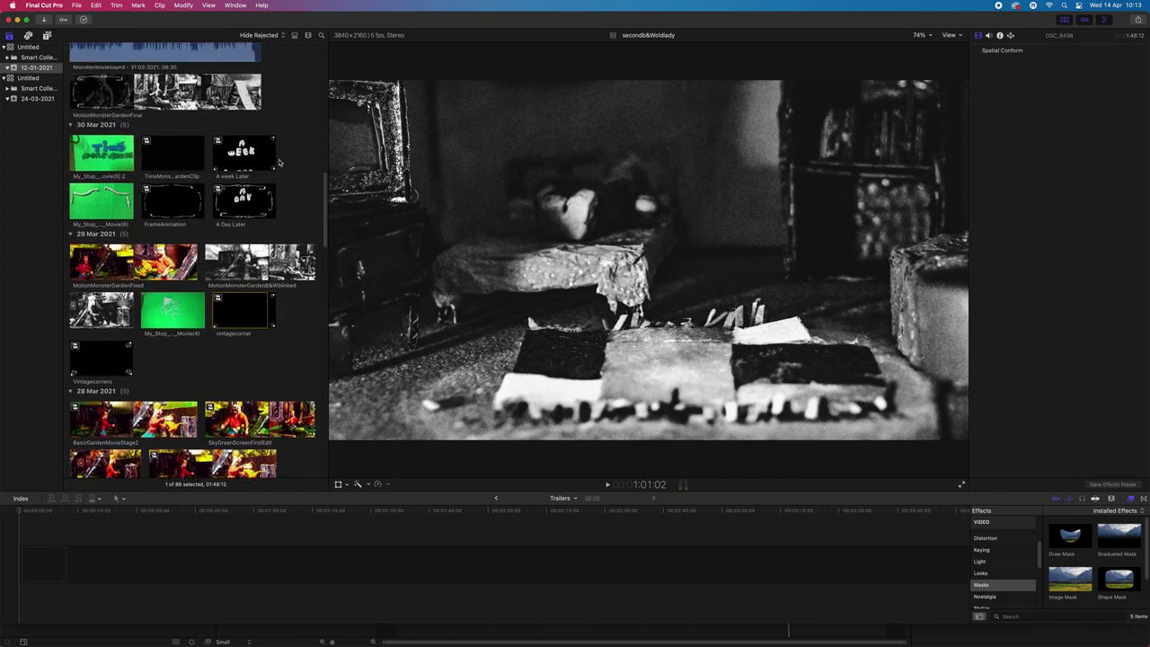
scroll(279, 163, "up", 13)
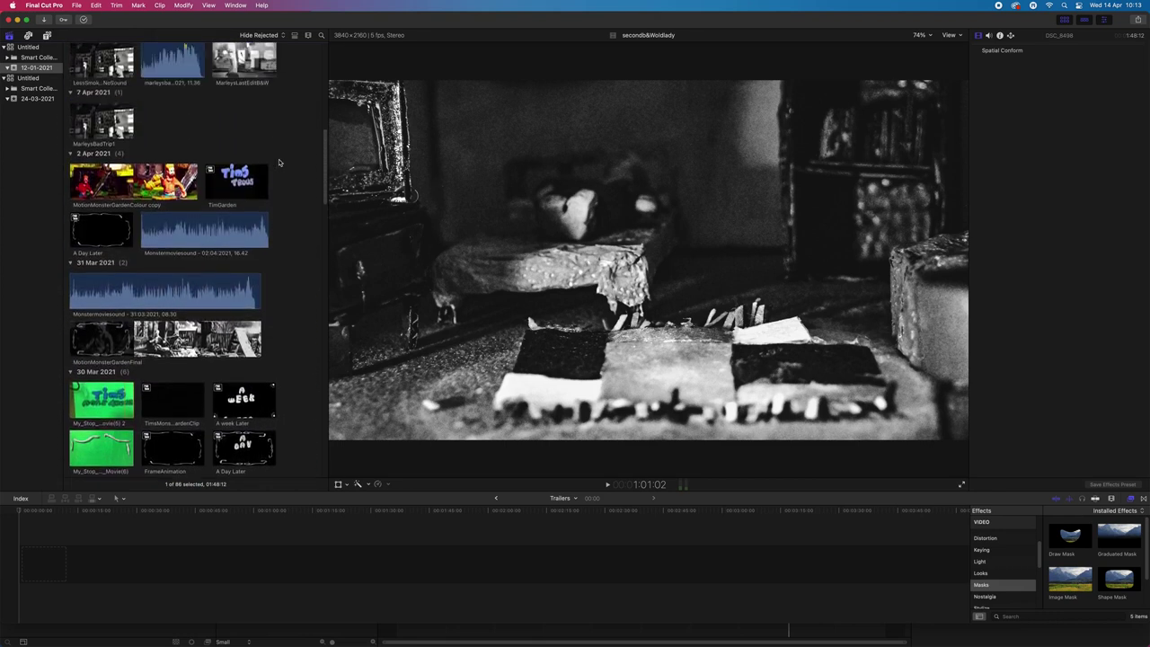
scroll(280, 162, "up", 2)
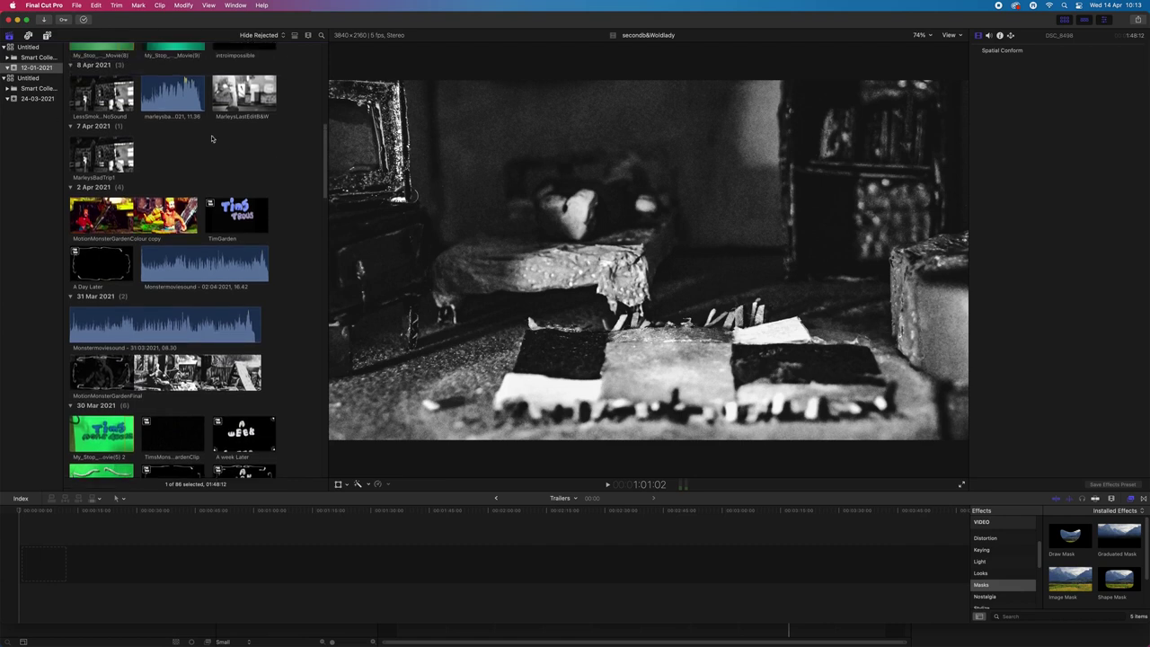
scroll(208, 142, "up", 9)
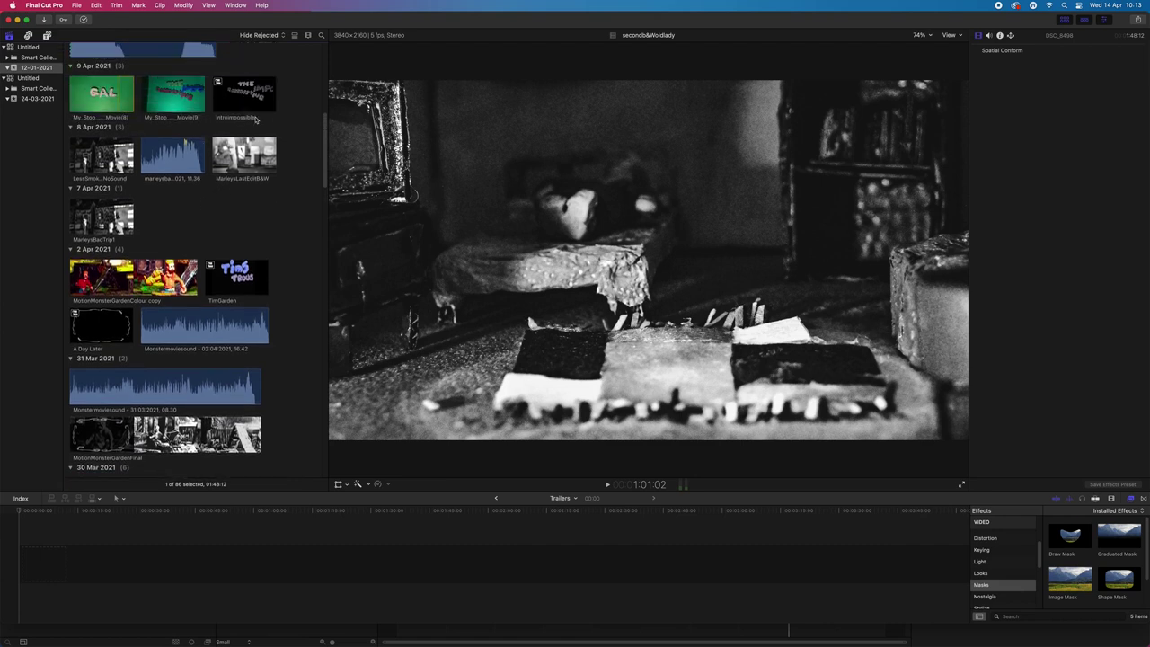
scroll(265, 117, "up", 3)
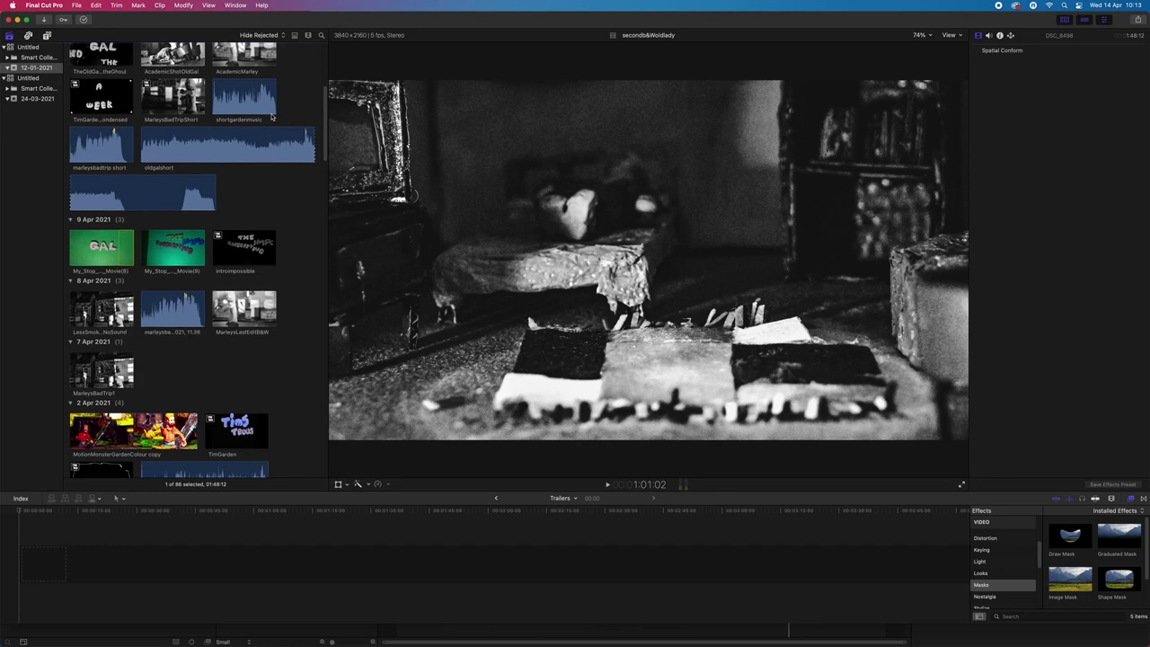
scroll(284, 117, "up", 3)
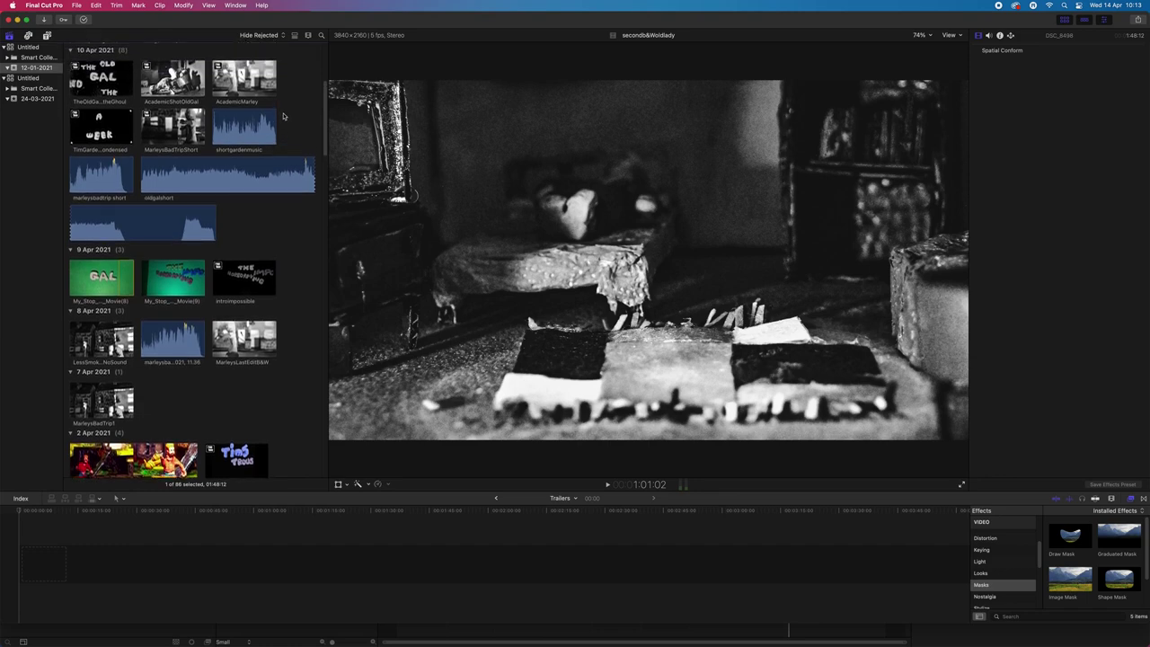
Preview the AcademicShotOldGal and AcademicMarley clips and look over the surrounding April 2021 clips
left_click(171, 119)
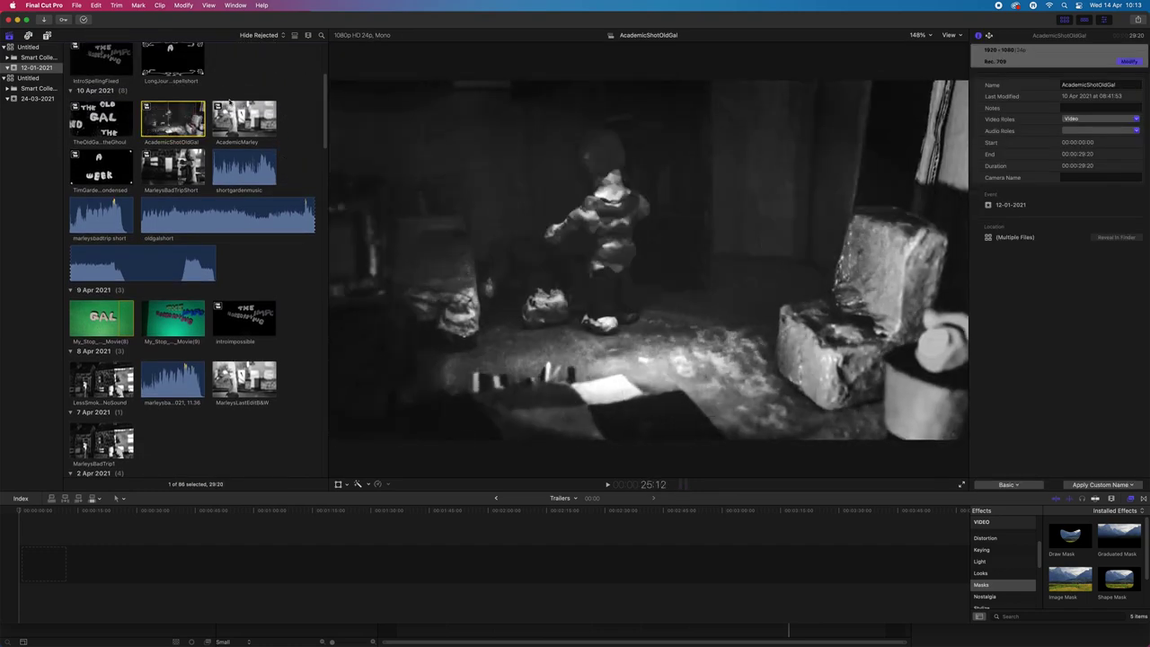
scroll(241, 98, "up", 2)
scroll(241, 91, "up", 4)
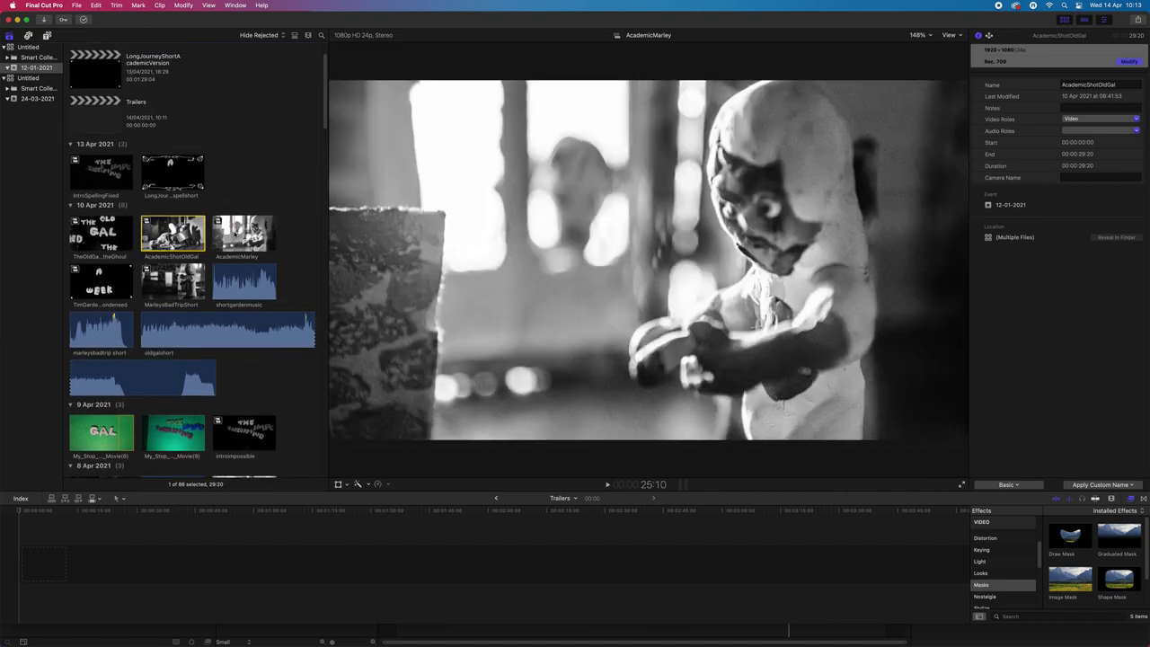
scroll(281, 232, "down", 2)
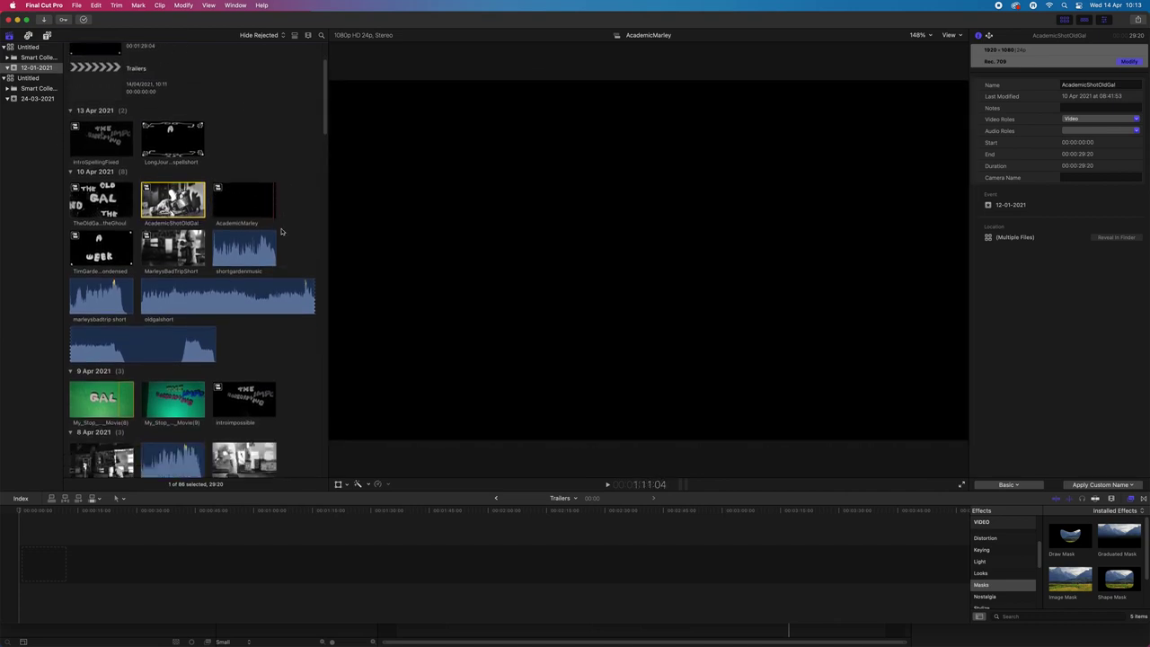
scroll(282, 231, "down", 2)
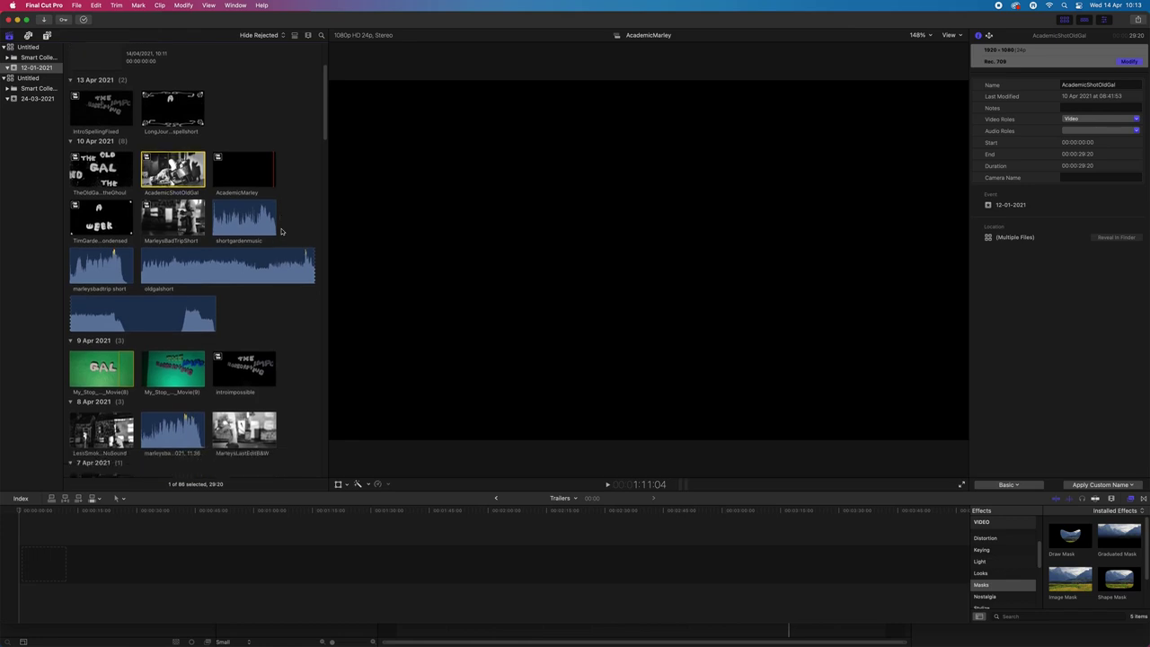
scroll(281, 232, "down", 6)
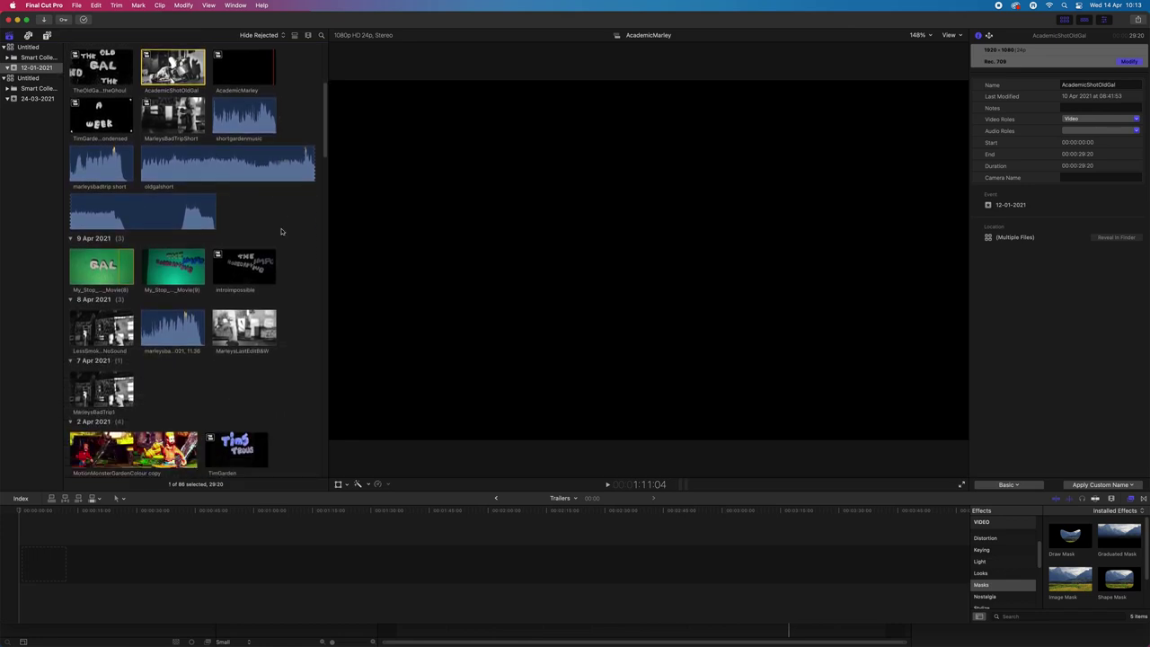
scroll(233, 207, "down", 1)
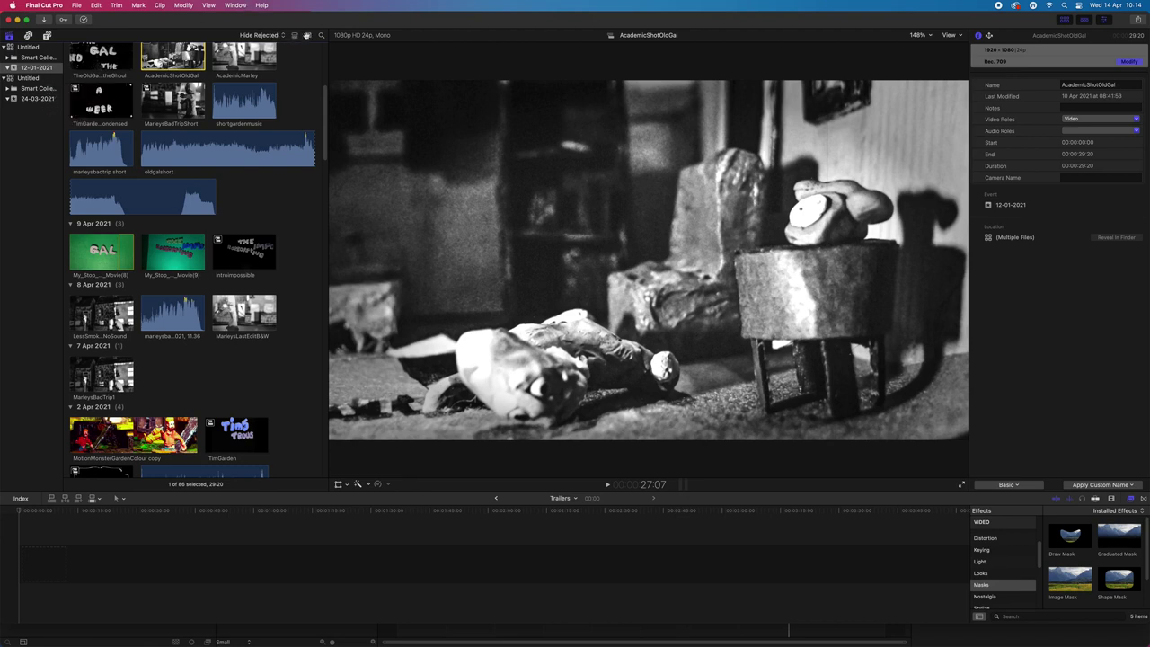
Open the Trailers project from the 12-01-2021 event's project list in the timeline
left_click(307, 35)
left_click(308, 35)
scroll(243, 101, "up", 6)
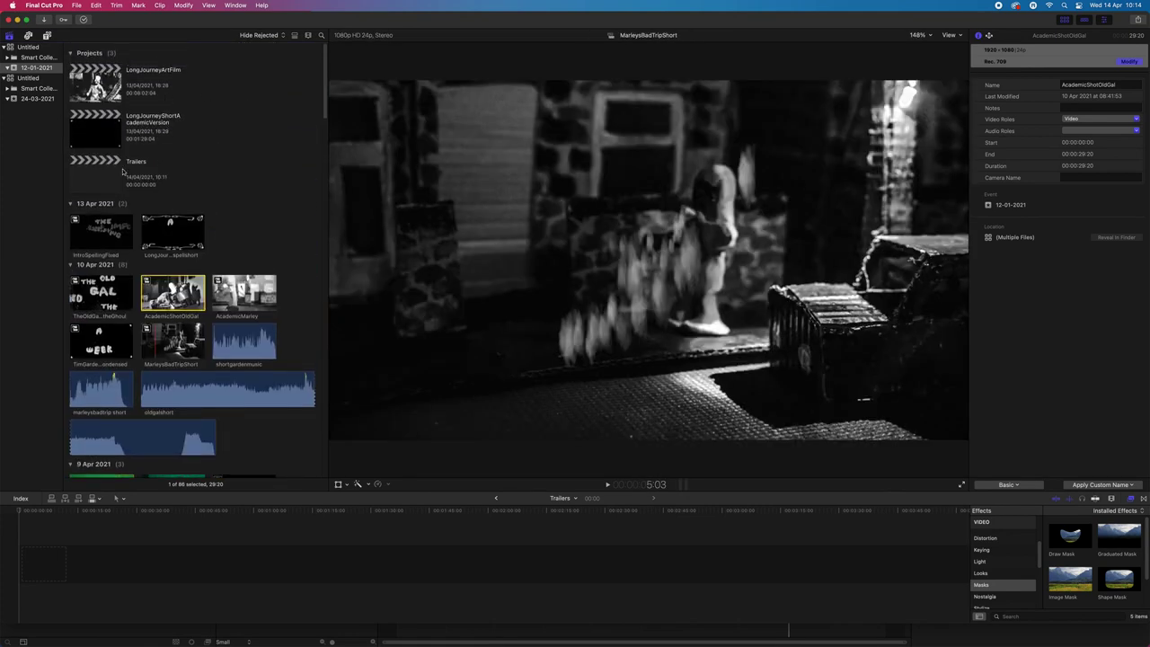
left_click(124, 173)
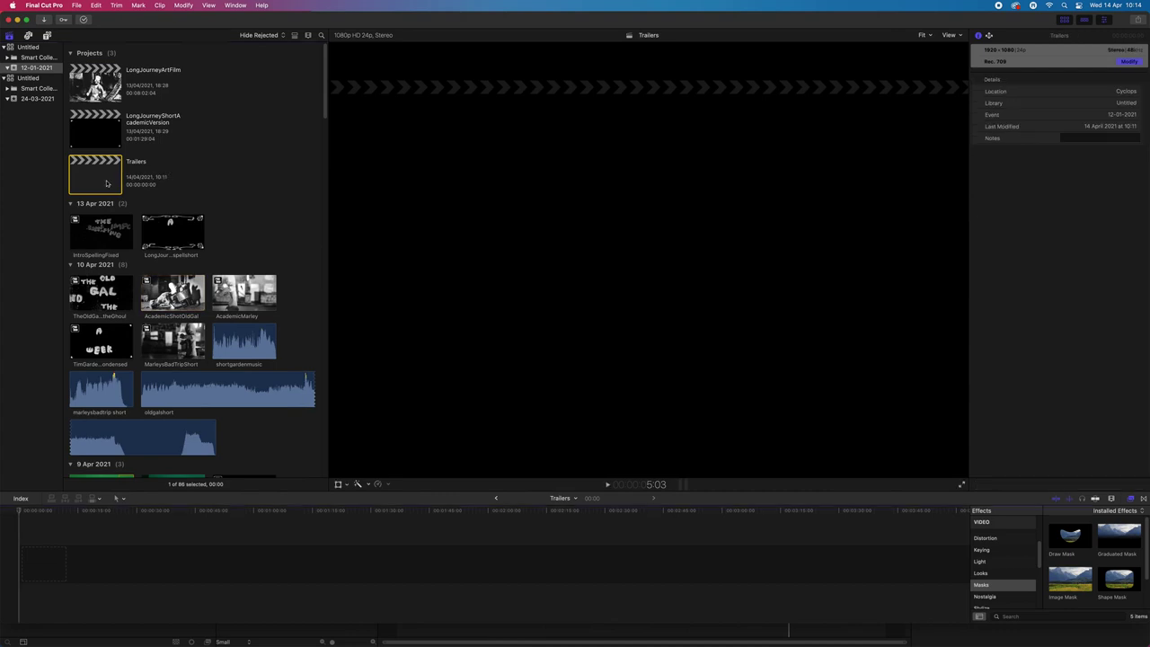
double_click(108, 184)
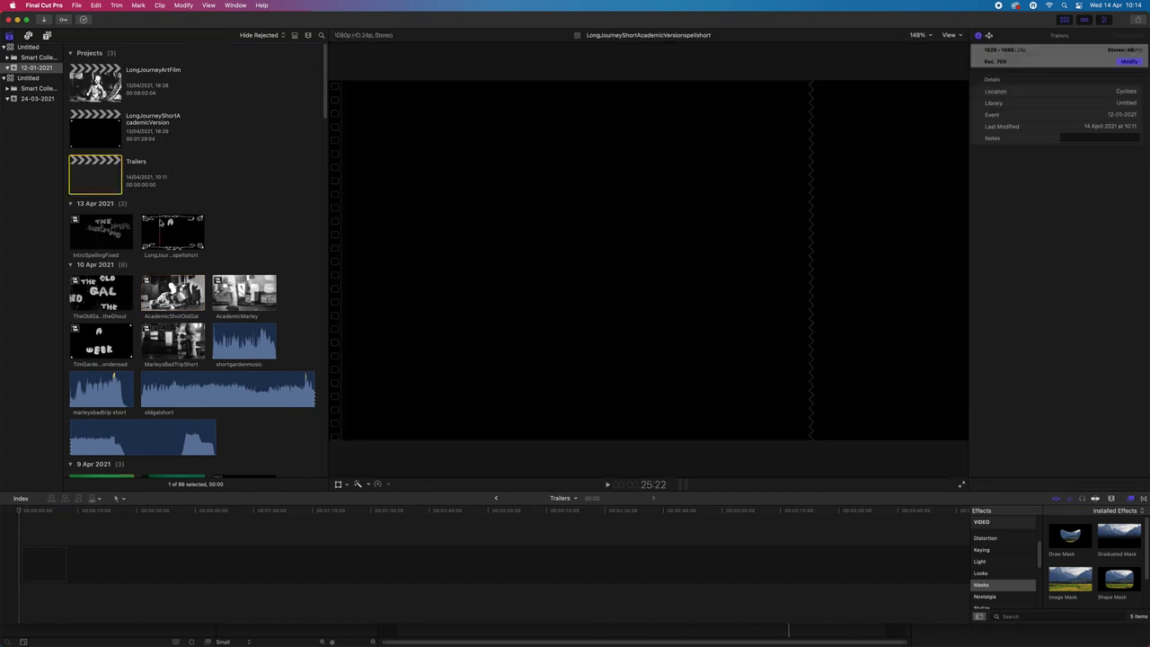
Browse the April 2021 clips and audio in the event and return to the project list
scroll(244, 215, "down", 1)
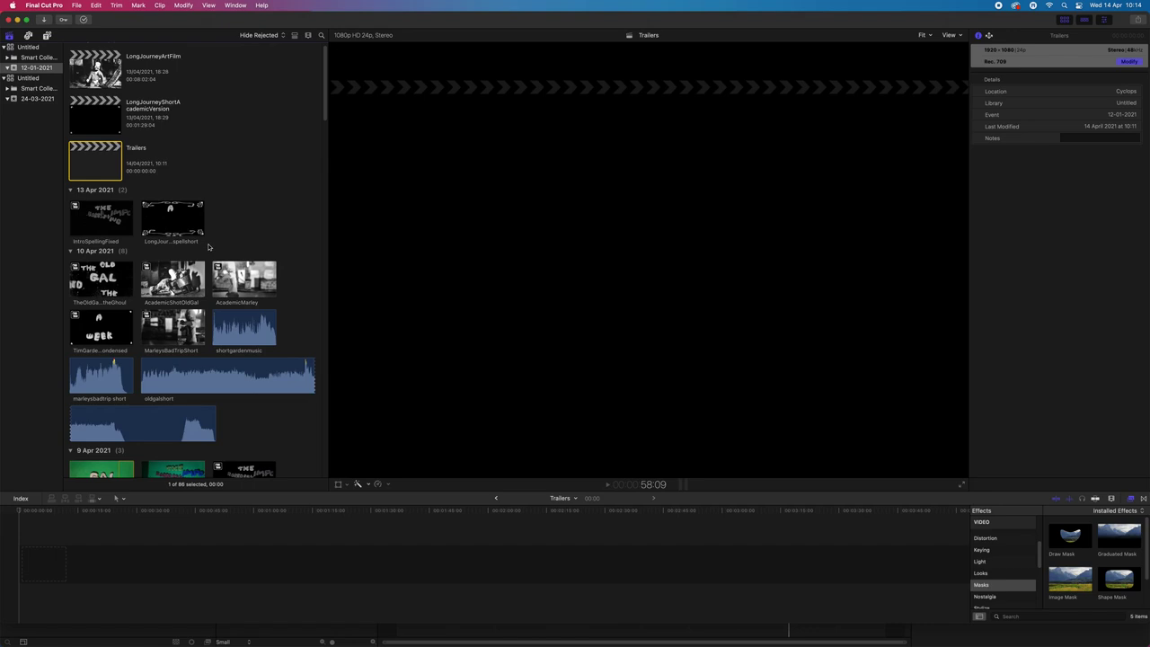
scroll(259, 239, "down", 2)
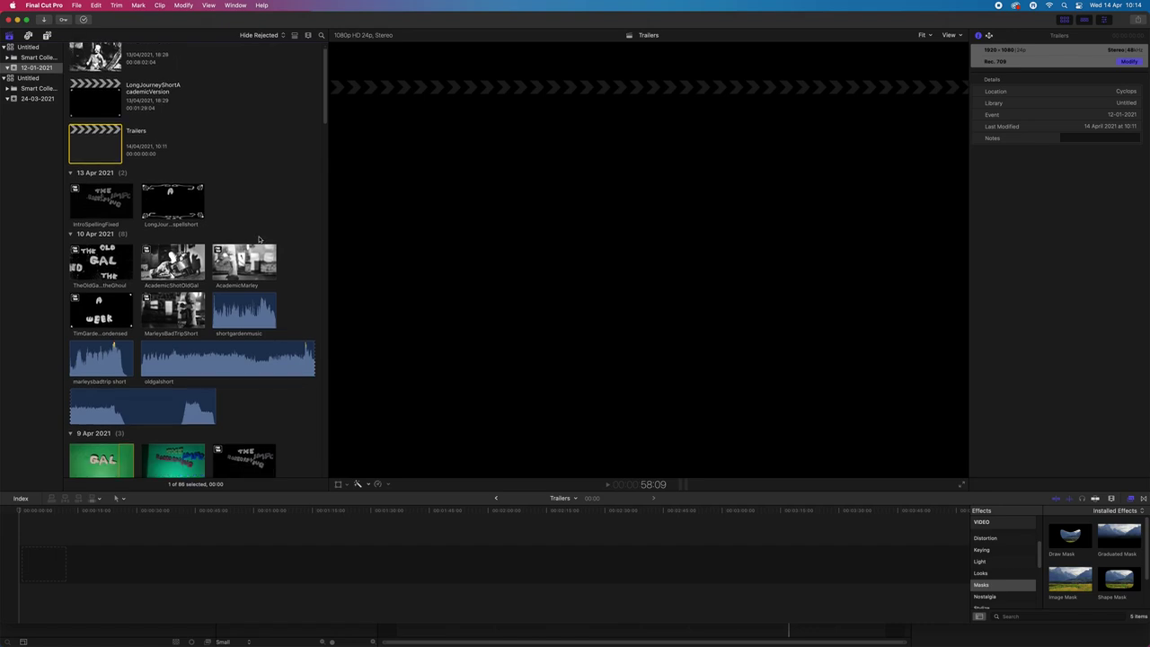
left_click_drag(324, 104, 327, 148)
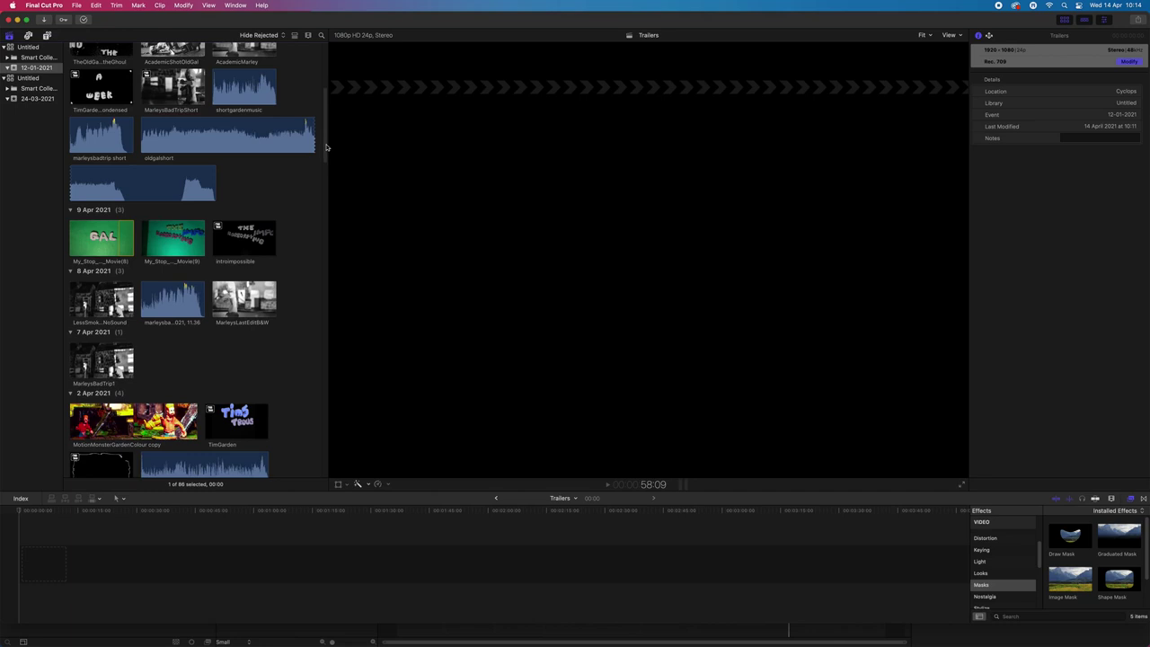
left_click_drag(327, 148, 326, 170)
left_click_drag(326, 170, 315, 51)
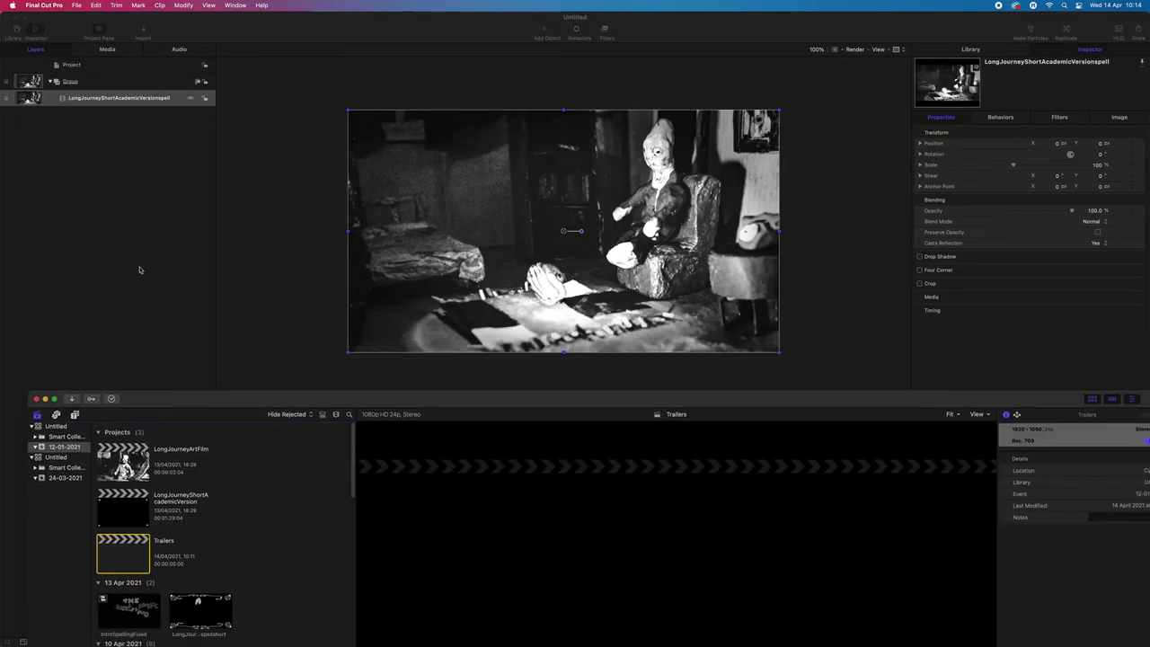
Minimise the Motion project window and select LongJourneyShortAcademicVersionspellshort.mp4 in the Desktop file dialog, widening the dialog to show the file details
left_click(15, 18)
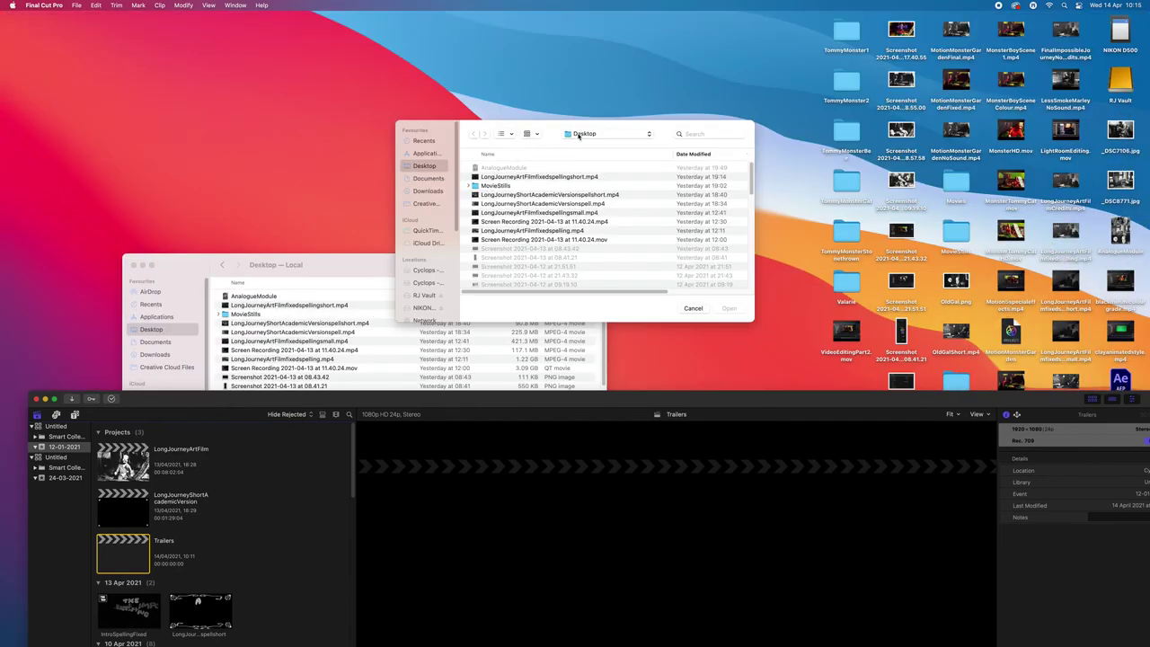
left_click(564, 196)
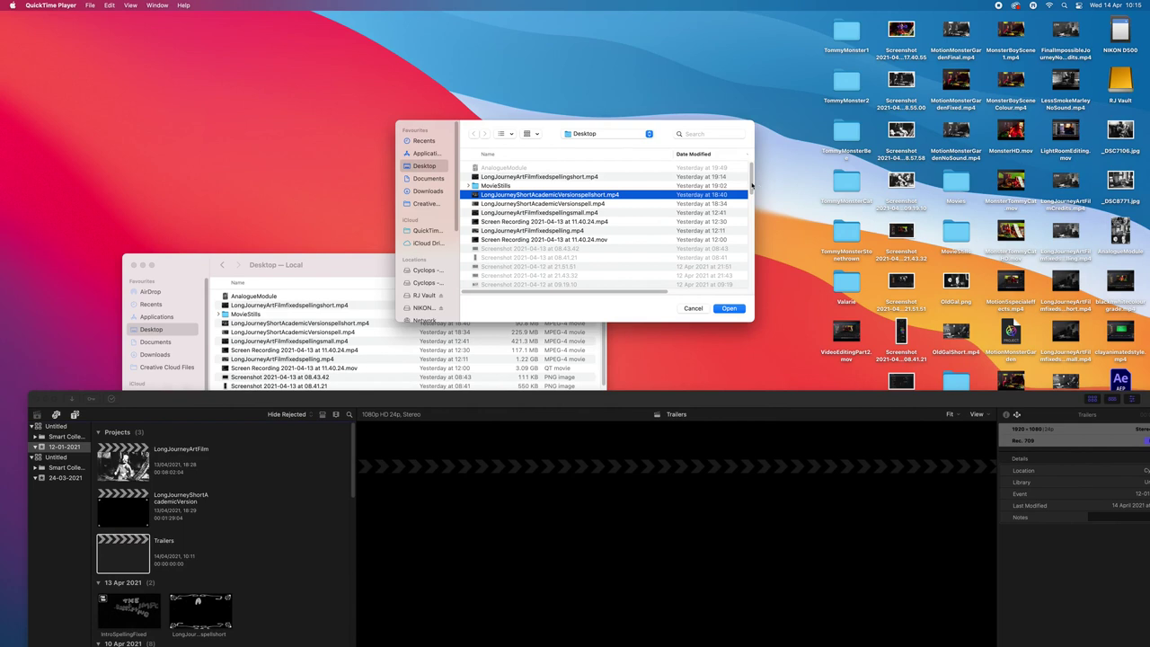
left_click_drag(755, 196, 850, 196)
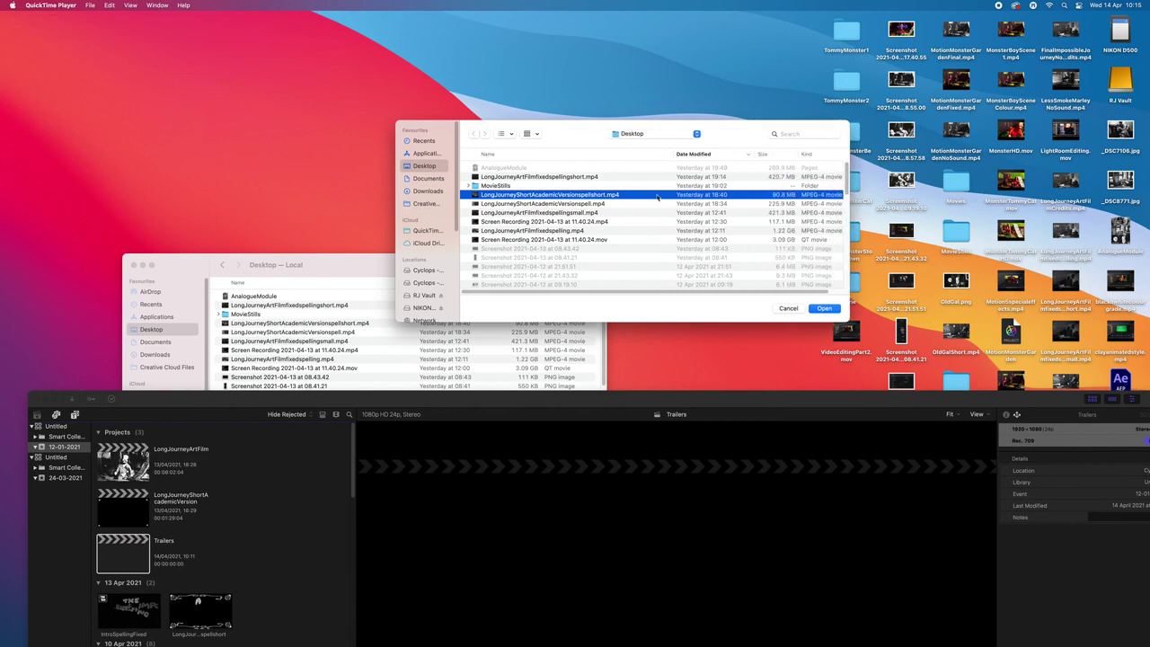
Add LongJourneyShortAcademicVersionspellshort.mp4 from the Desktop to the start of the Trailers timeline and return the Final Cut Pro window to full size
left_click_drag(584, 198, 653, 561)
left_click(400, 402)
key("ctrl+alt+Right")
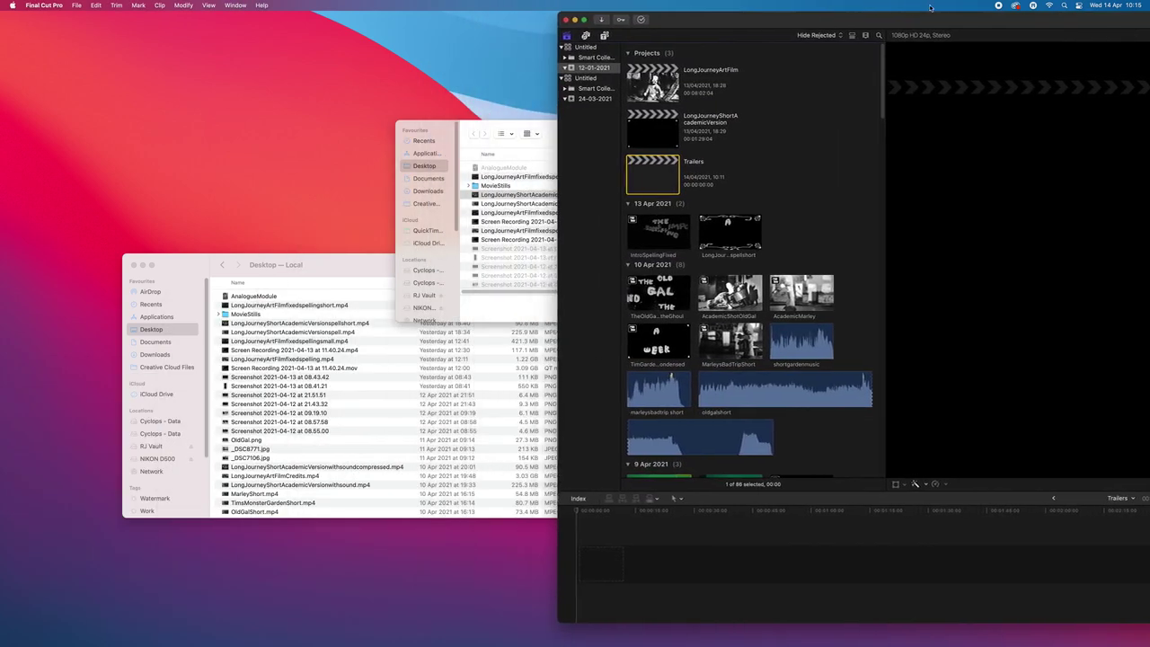
left_click_drag(529, 194, 701, 571)
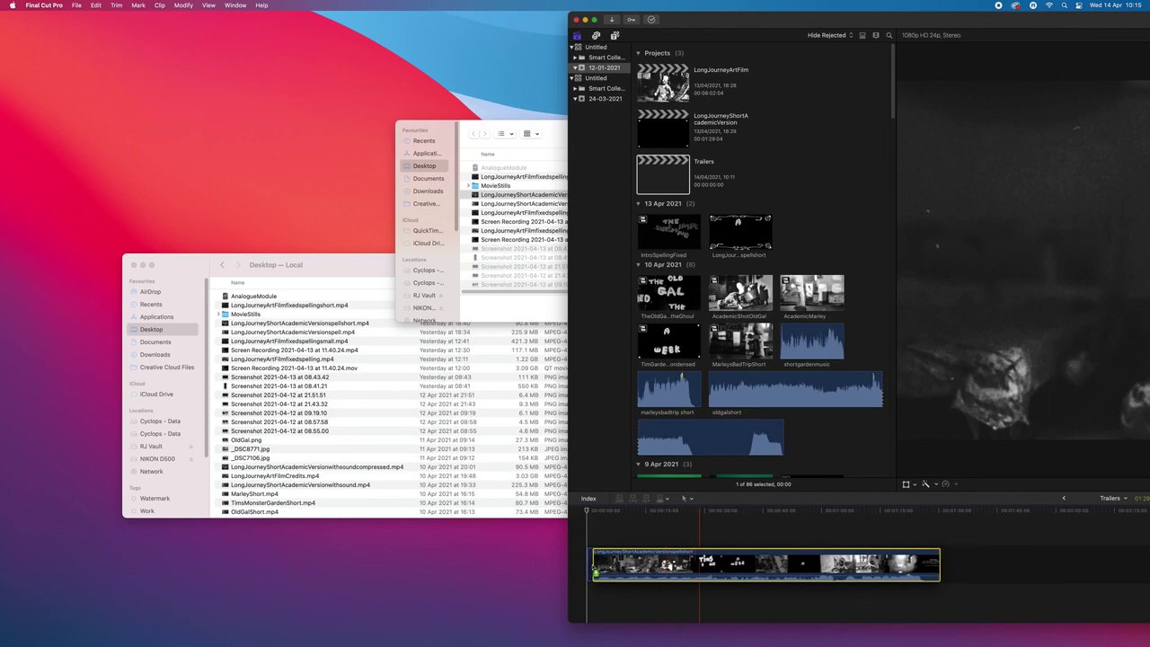
double_click(695, 15)
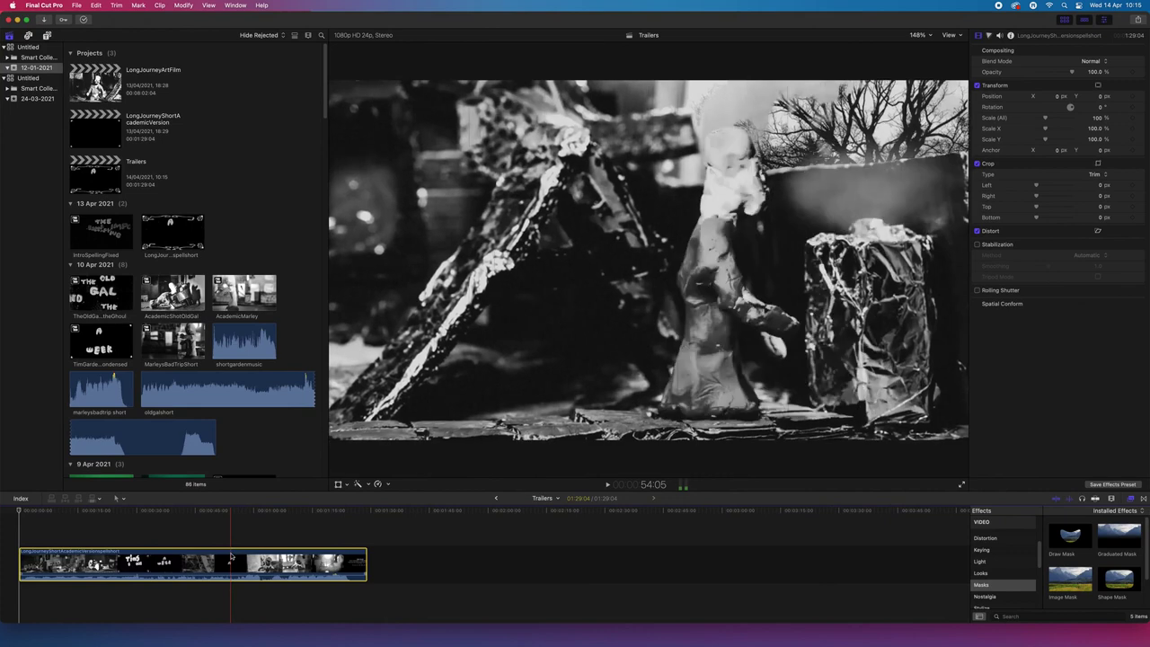
Detach the audio from the LongJourneyShortAcademicVersionspellshort clip in the timeline and delete the detached audio
right_click(232, 564)
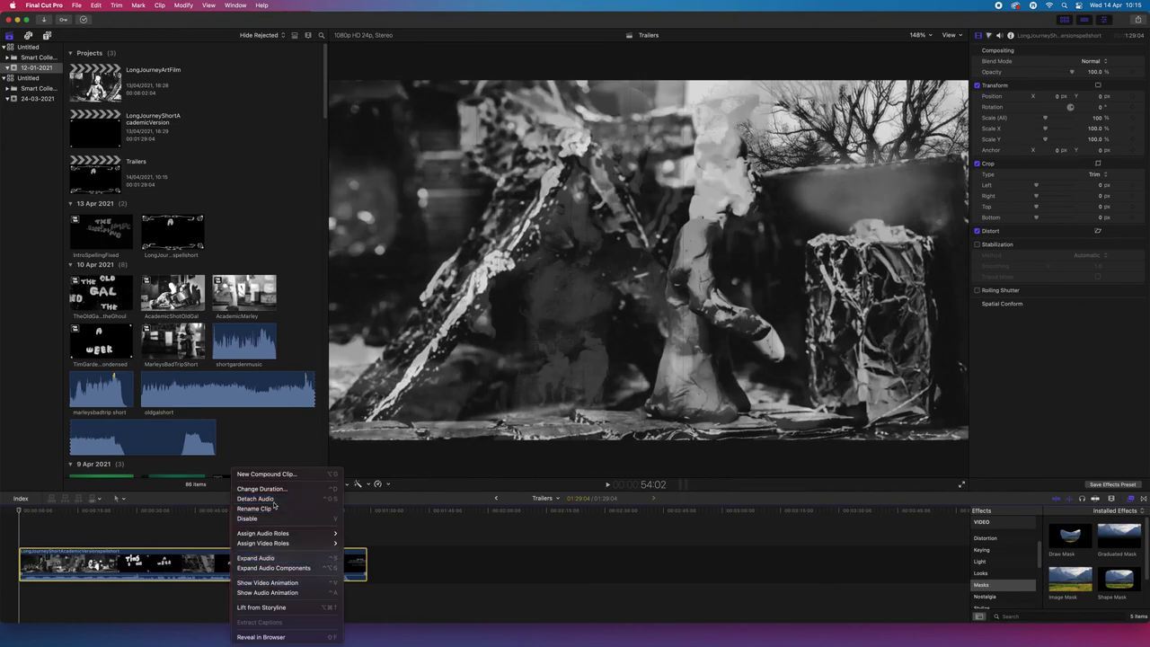
left_click(257, 498)
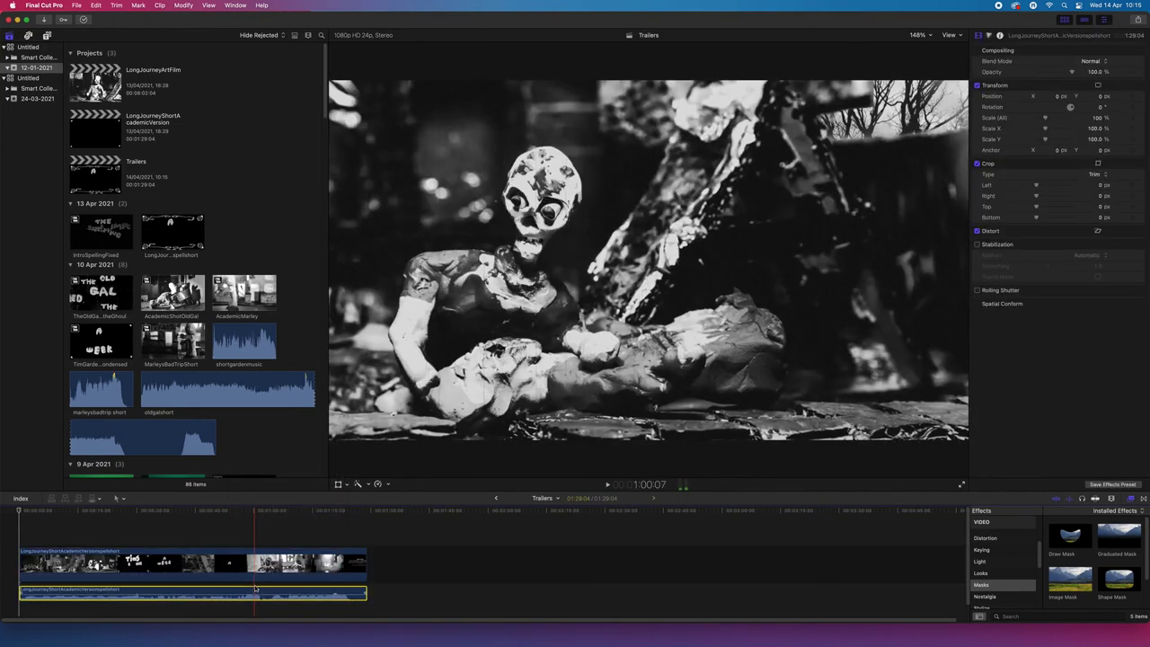
left_click(255, 590)
key("Delete")
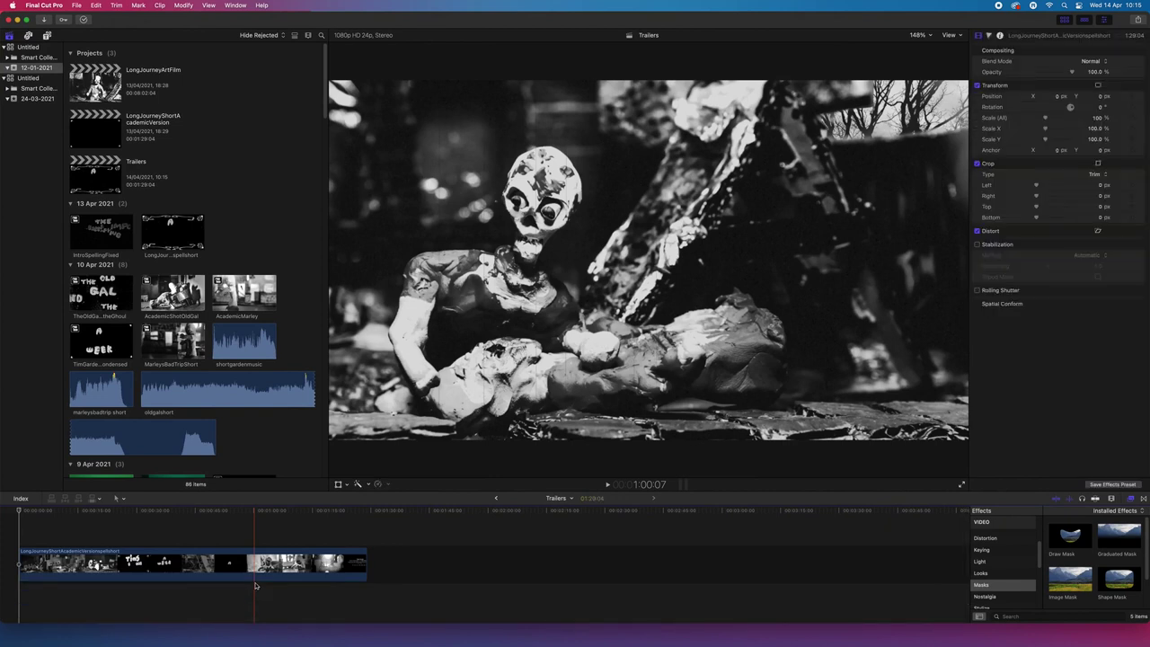
Return the playhead to the timeline start and import Trailr1.m4a from the Downloads folder into the 12-01-2021 event
key("Home")
left_click(76, 5)
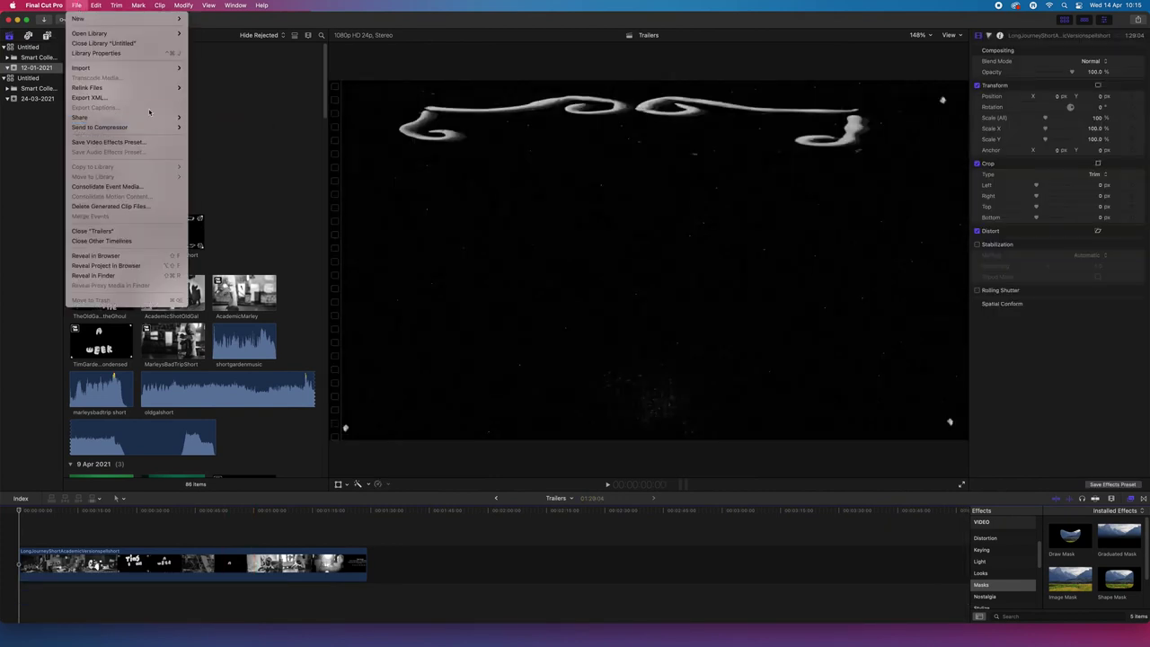
mouse_move(143, 68)
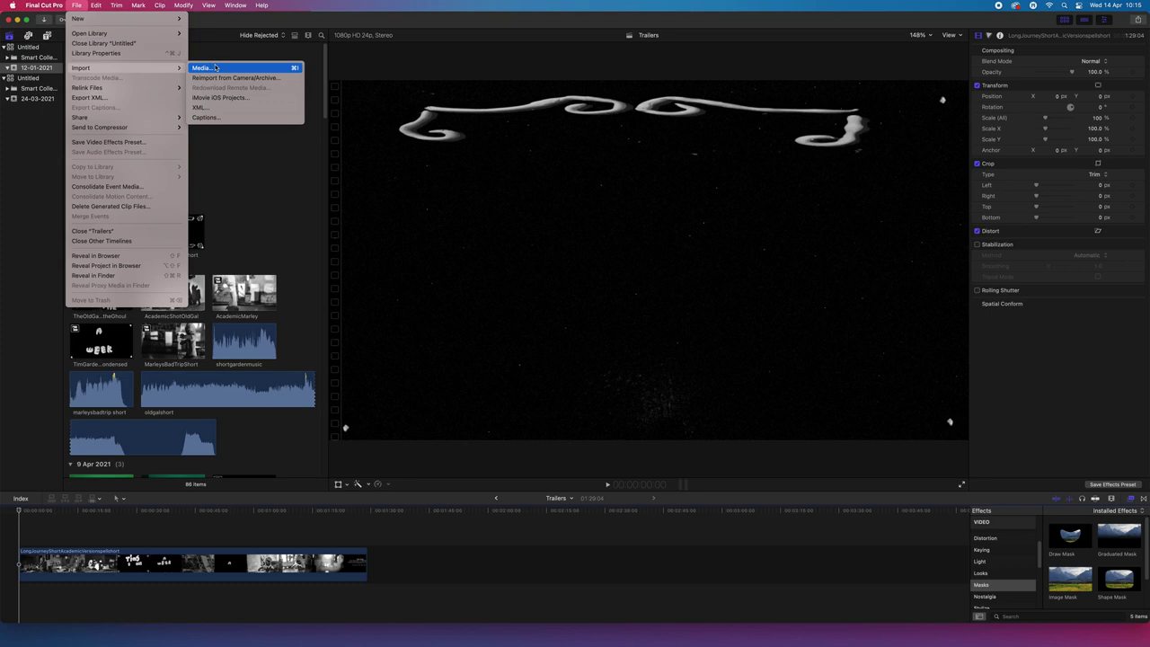
left_click(216, 68)
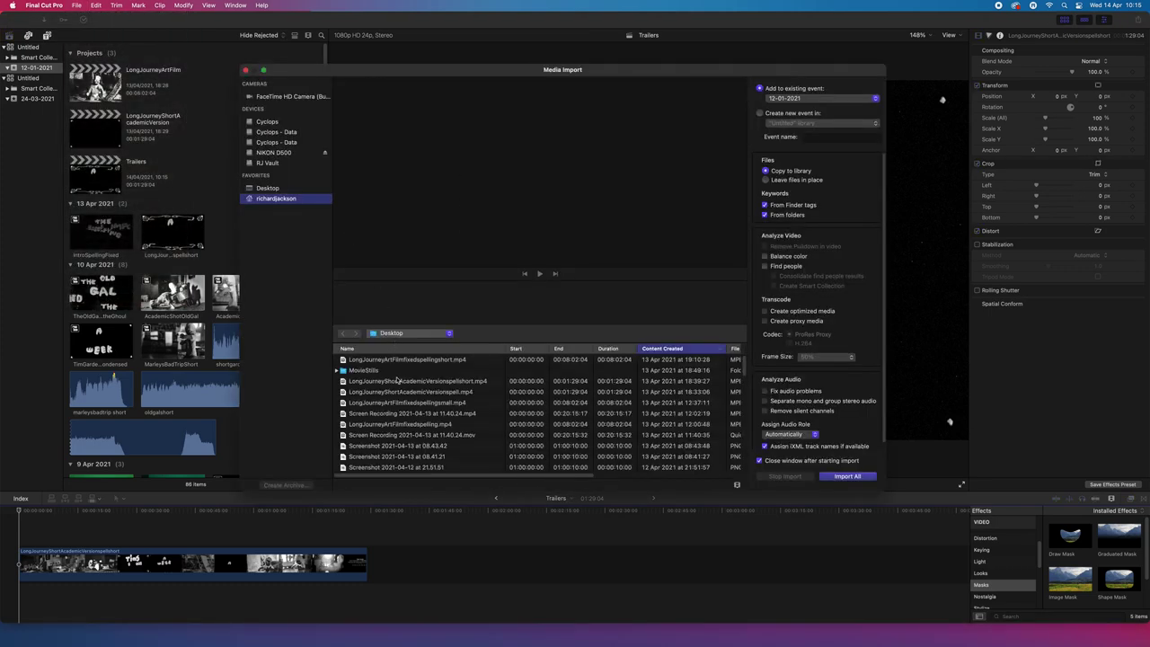
left_click(412, 336)
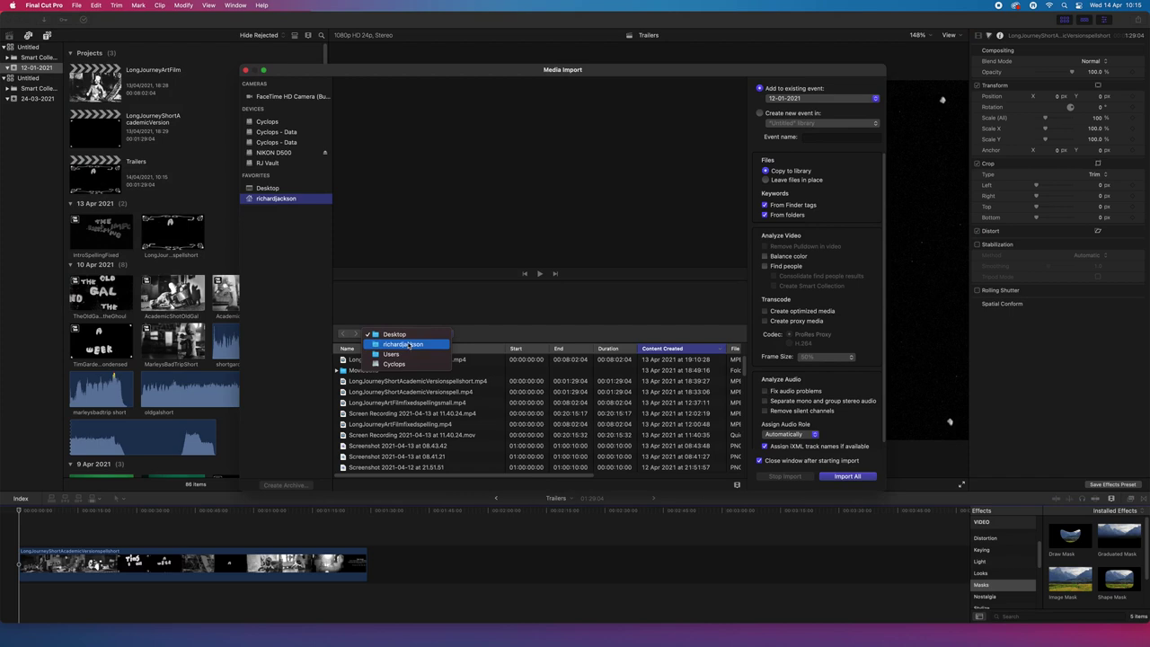
left_click(407, 345)
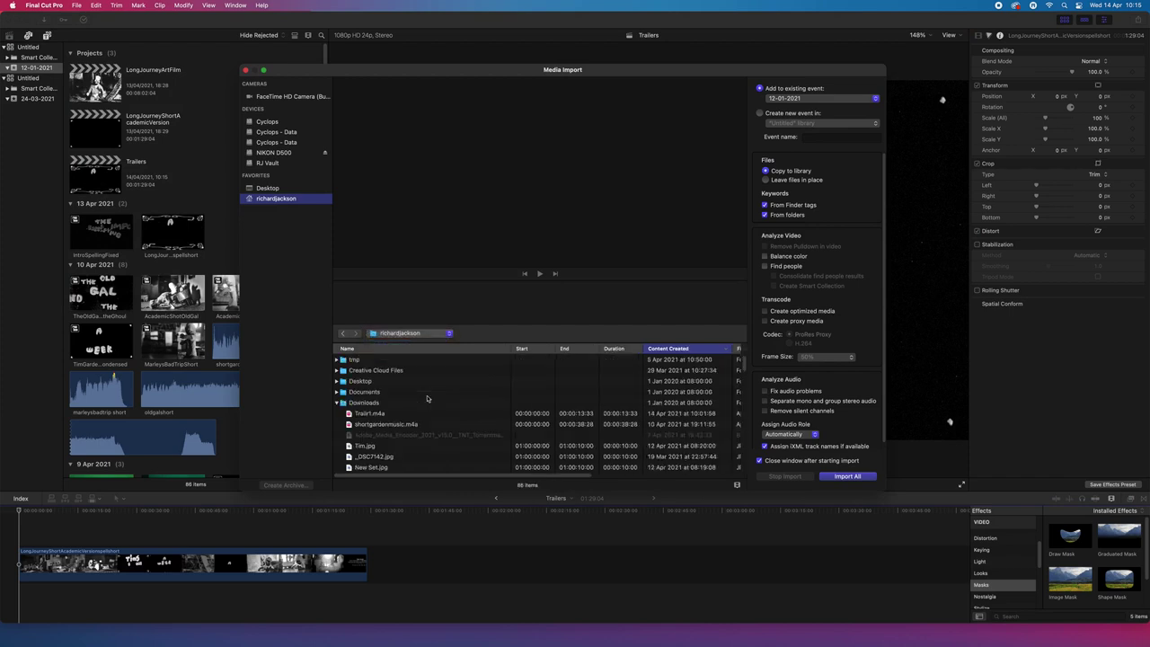
left_click(381, 414)
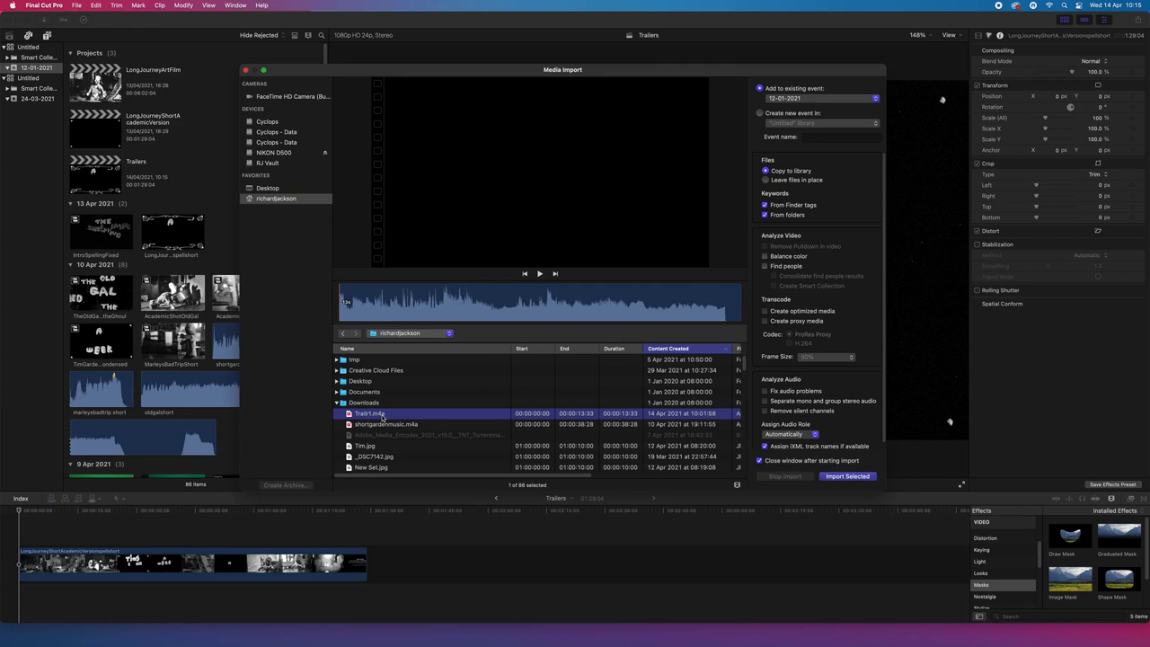
key("Return")
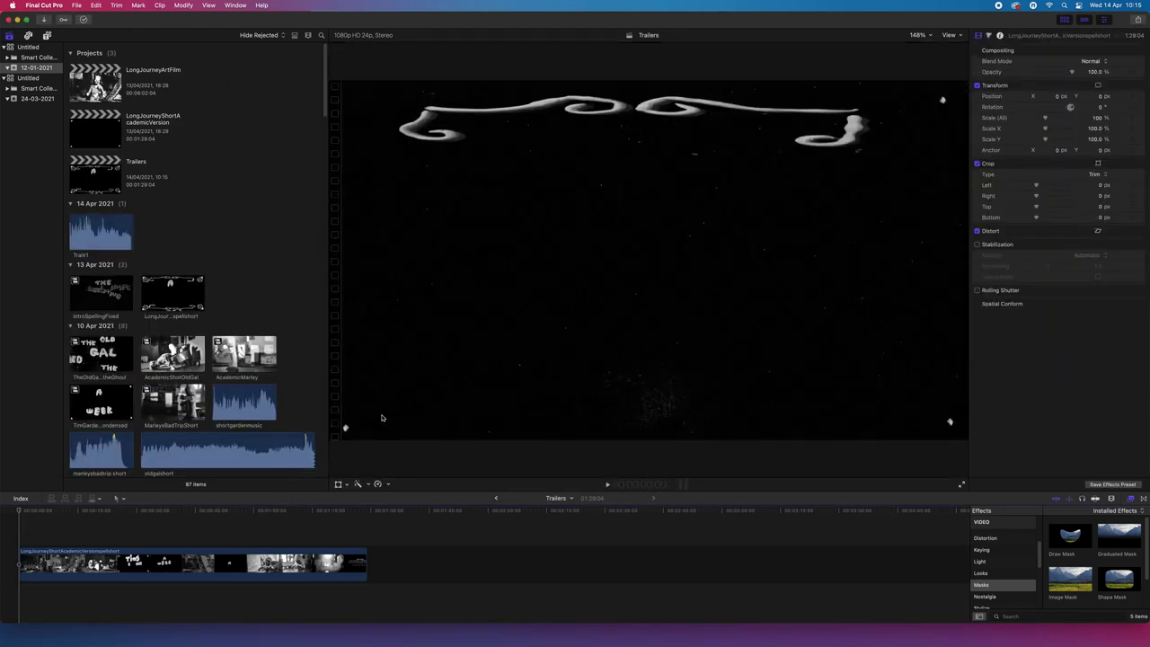
Connect the Trailr1 audio beneath the video at the start of the timeline and play back the opening seconds
left_click_drag(106, 243, 30, 593)
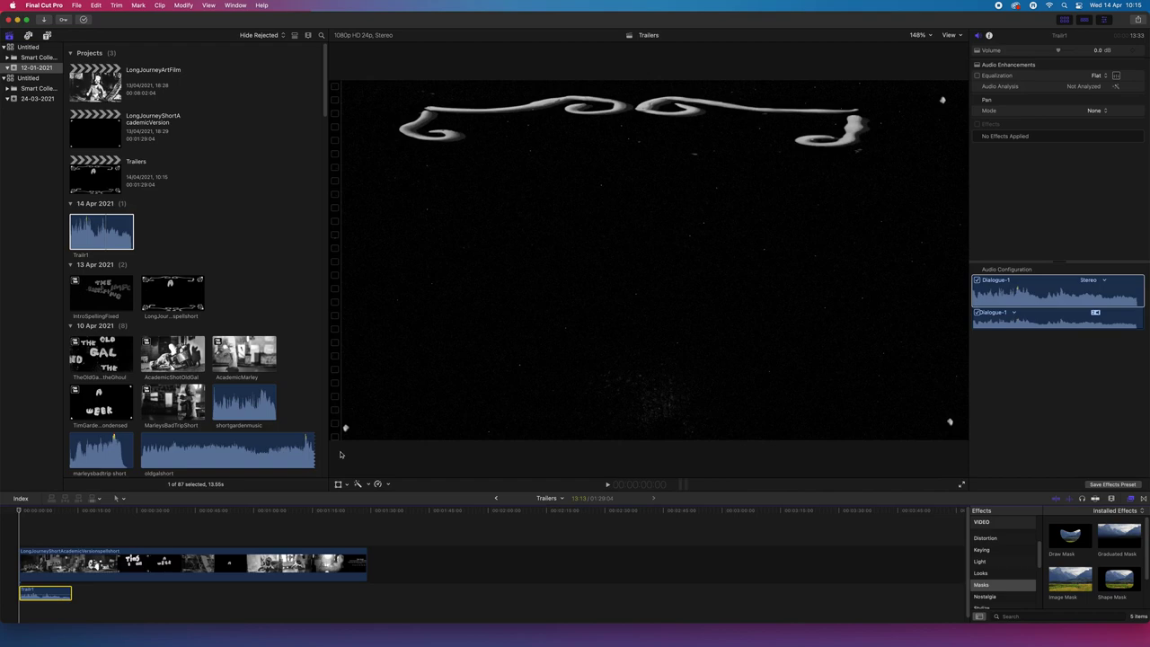
left_click(610, 485)
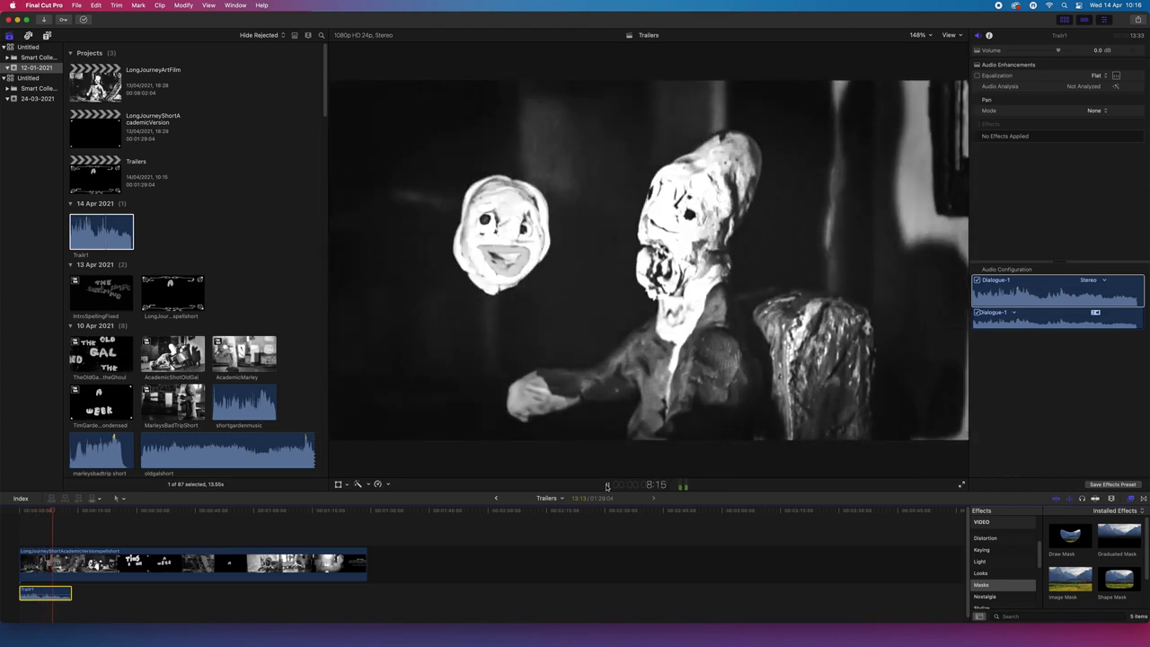
left_click(606, 487)
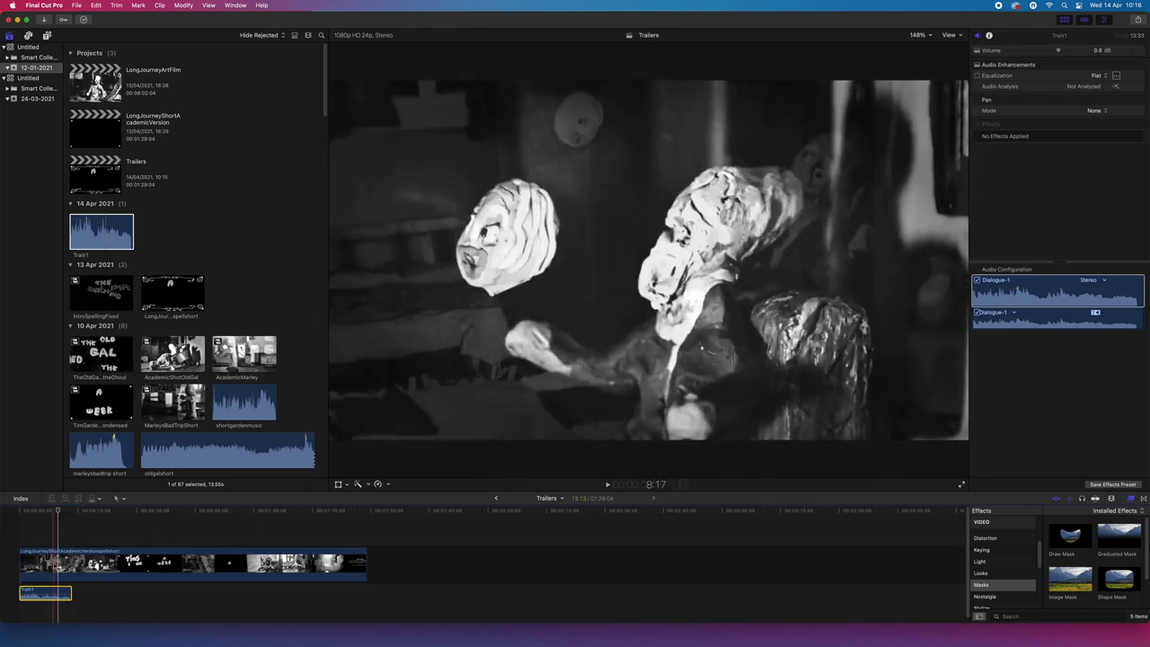
Cut the Trailr1 audio at about 10 seconds with the Blade tool and delete the part after the cut
right_click(59, 594)
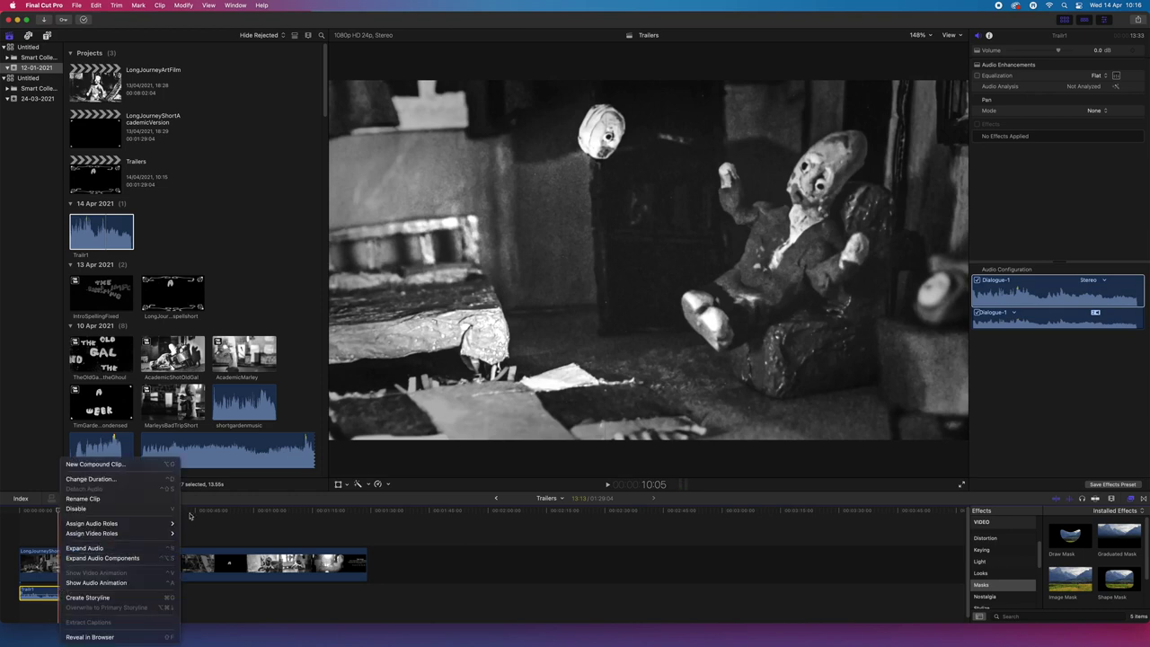
left_click(192, 516)
left_click(130, 500)
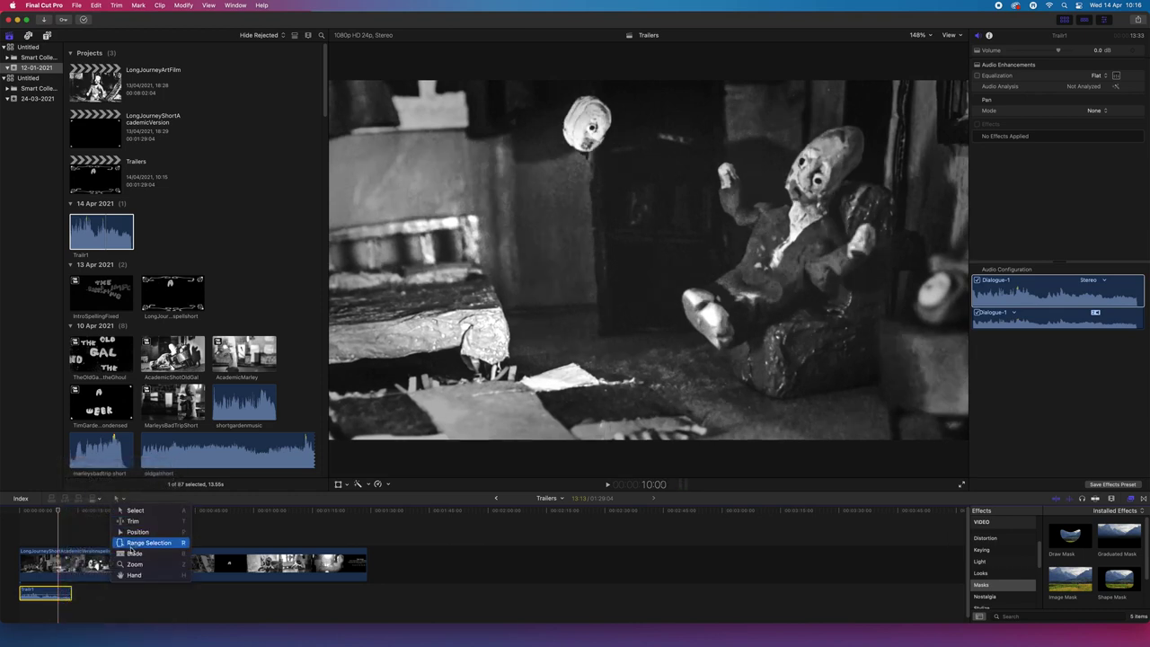
left_click(144, 542)
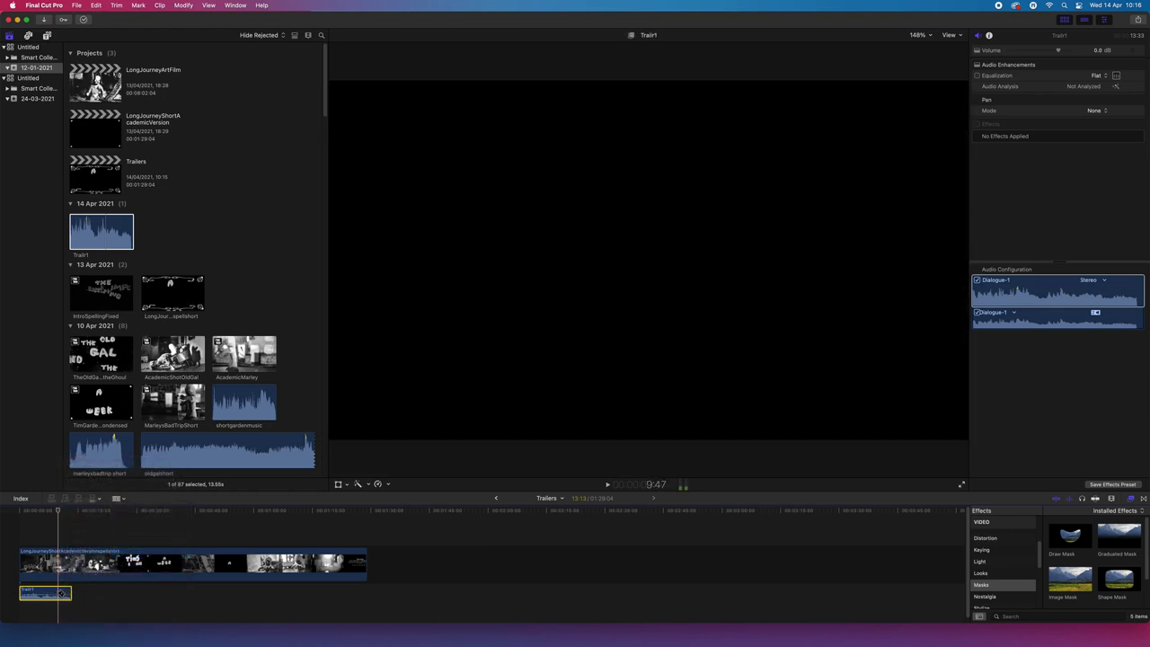
left_click(59, 593)
left_click(118, 499)
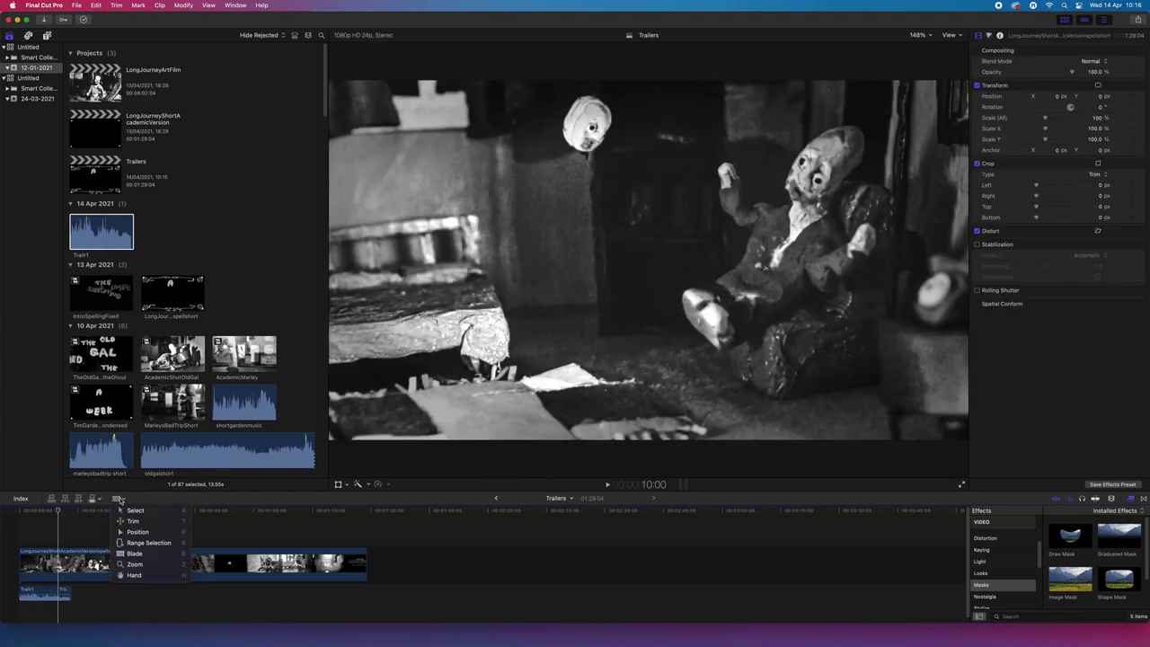
left_click(133, 511)
left_click(64, 594)
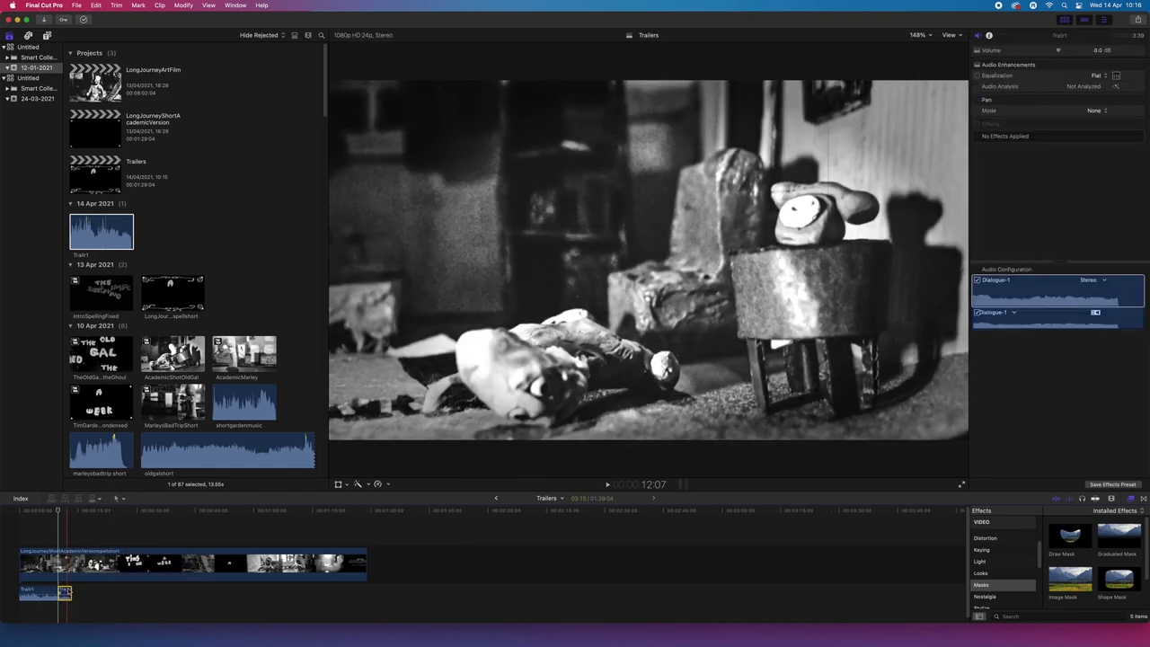
key("Delete")
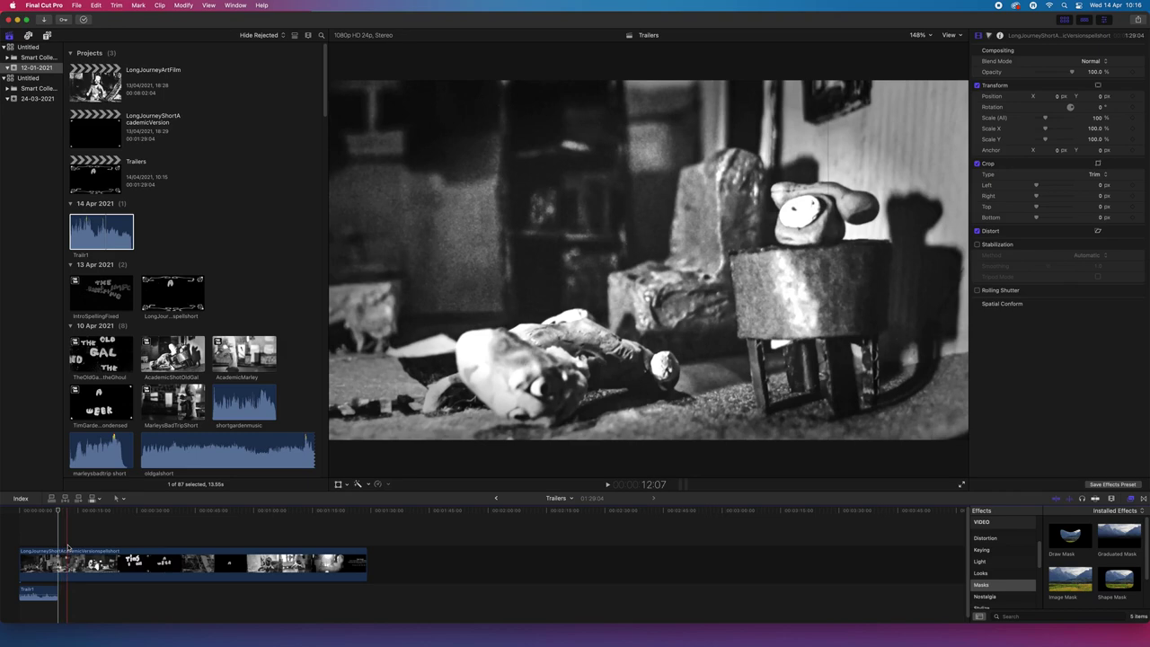
Cut the LongJourneyShortAcademicVersionspellshort video into seven segments with the Blade tool, including cuts at about 8:10 and 56:10
mouse_move(59, 514)
left_mouse_down()
mouse_move(18, 521)
mouse_move(55, 526)
left_mouse_up()
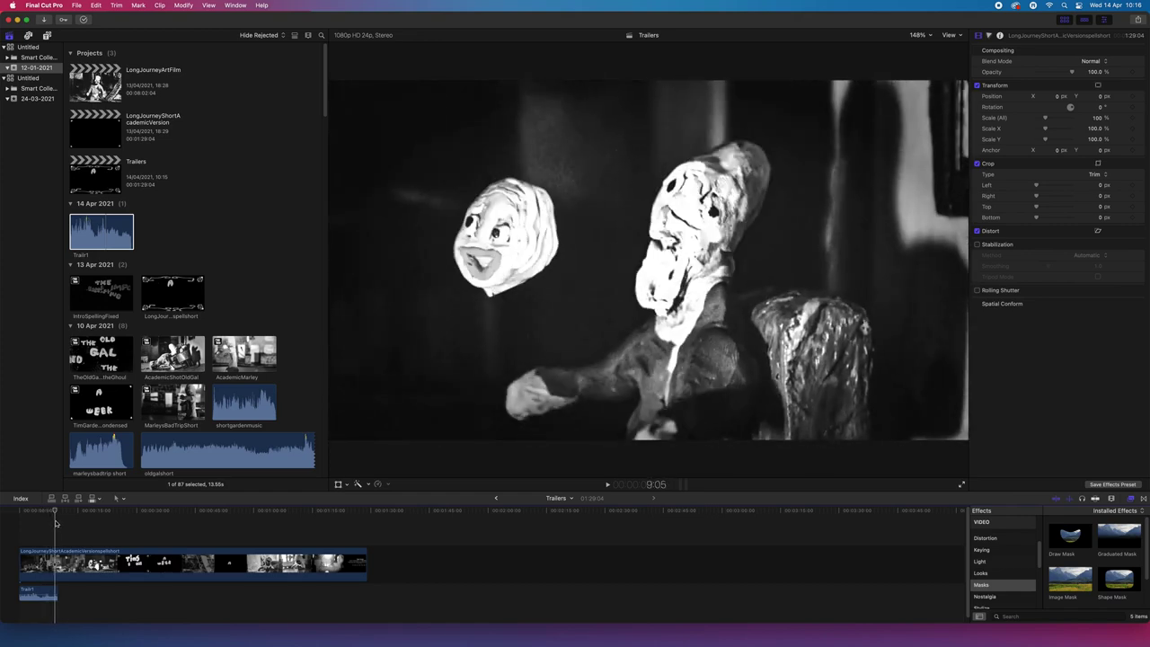
left_click(118, 498)
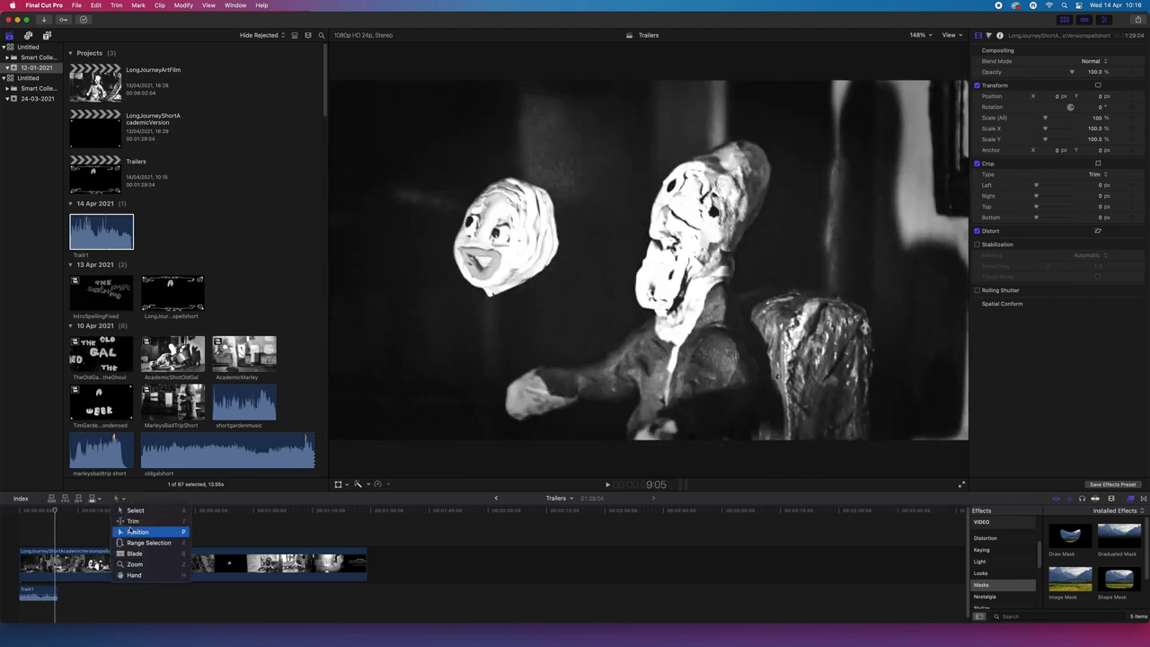
left_click(134, 554)
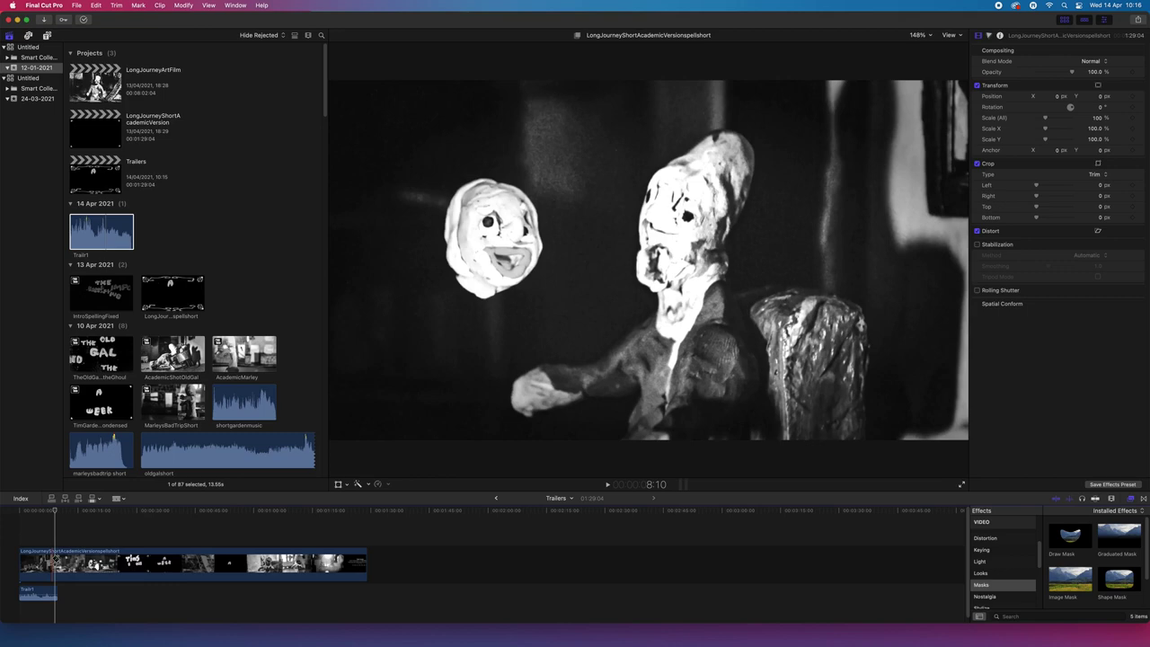
left_click(56, 561)
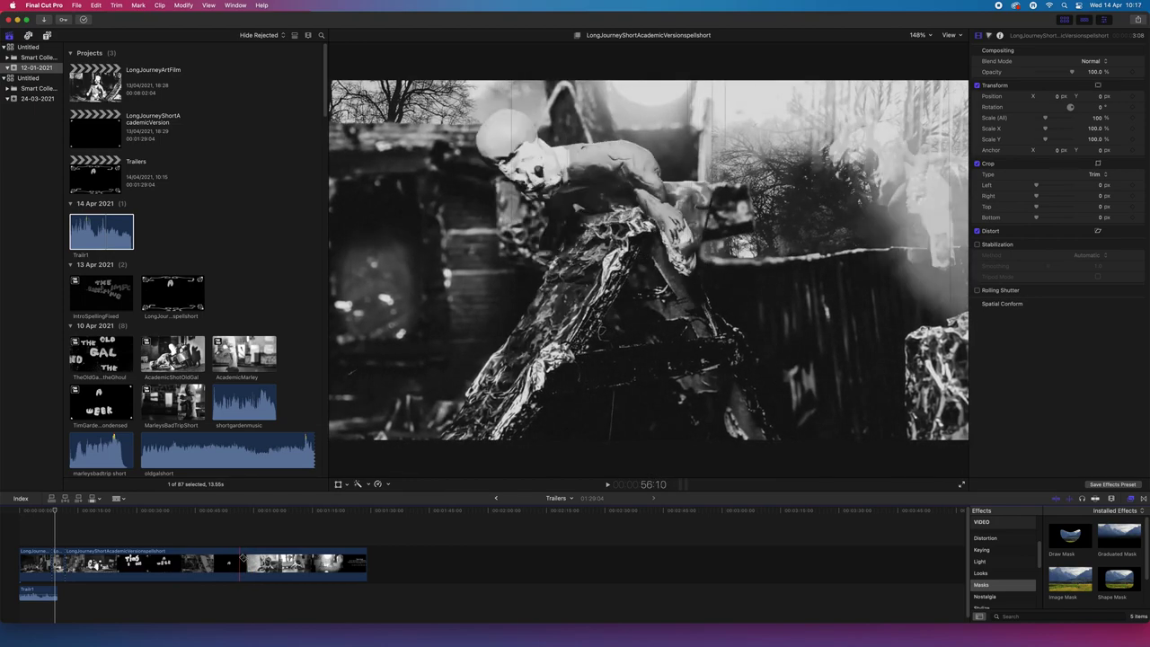
left_click(241, 562)
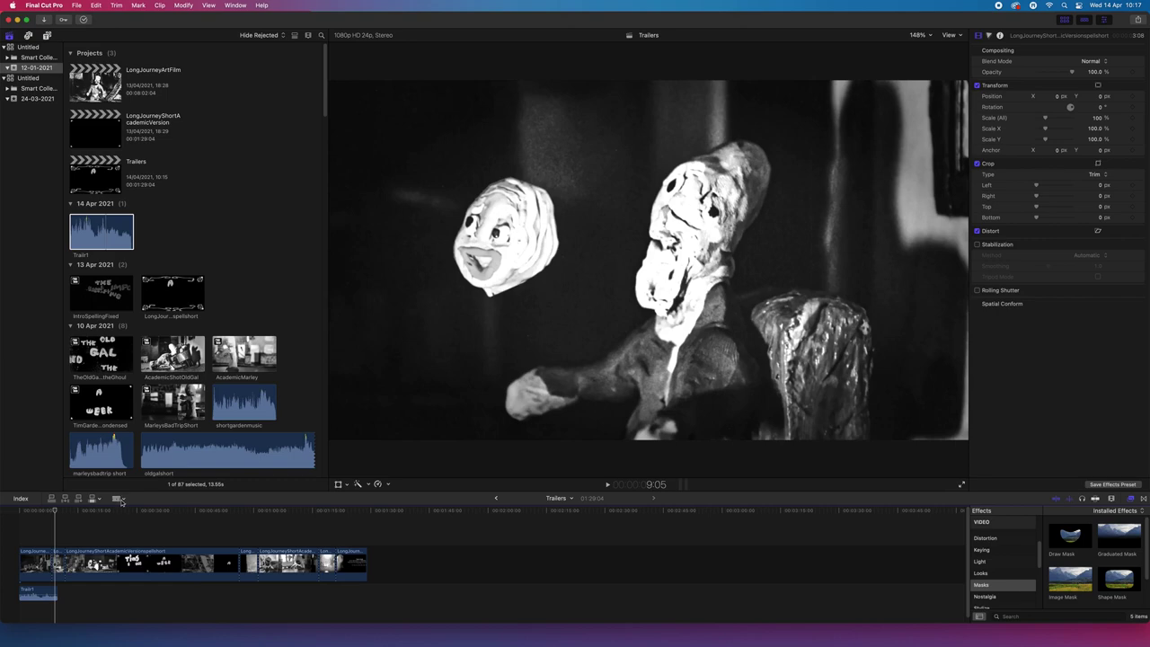
Move the opening video segment to the end of the timeline and bring the Trailr1 audio back to the start
left_click(118, 498)
left_click(133, 509)
left_click(25, 555)
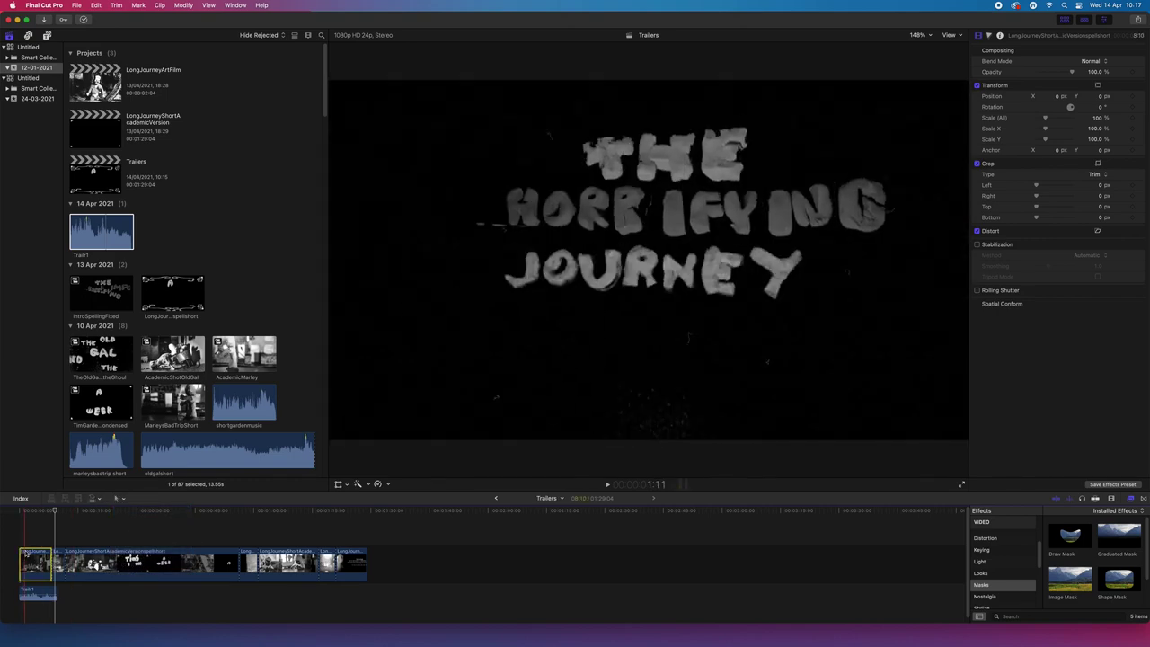
left_click_drag(25, 555, 399, 560)
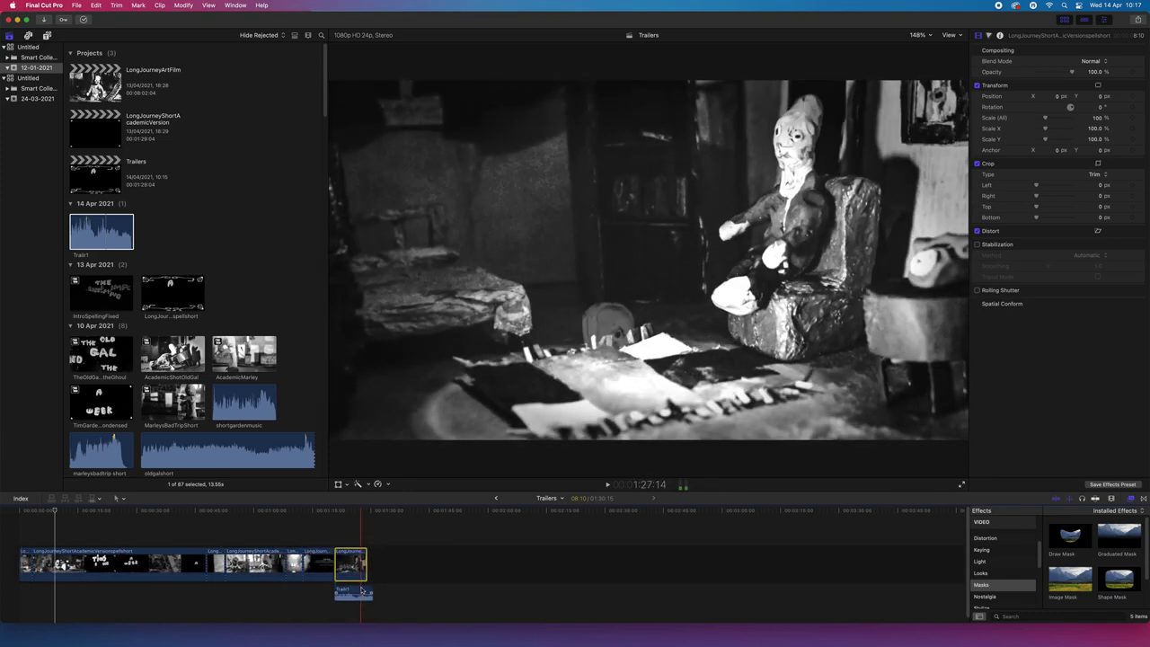
left_click_drag(359, 594, 45, 589)
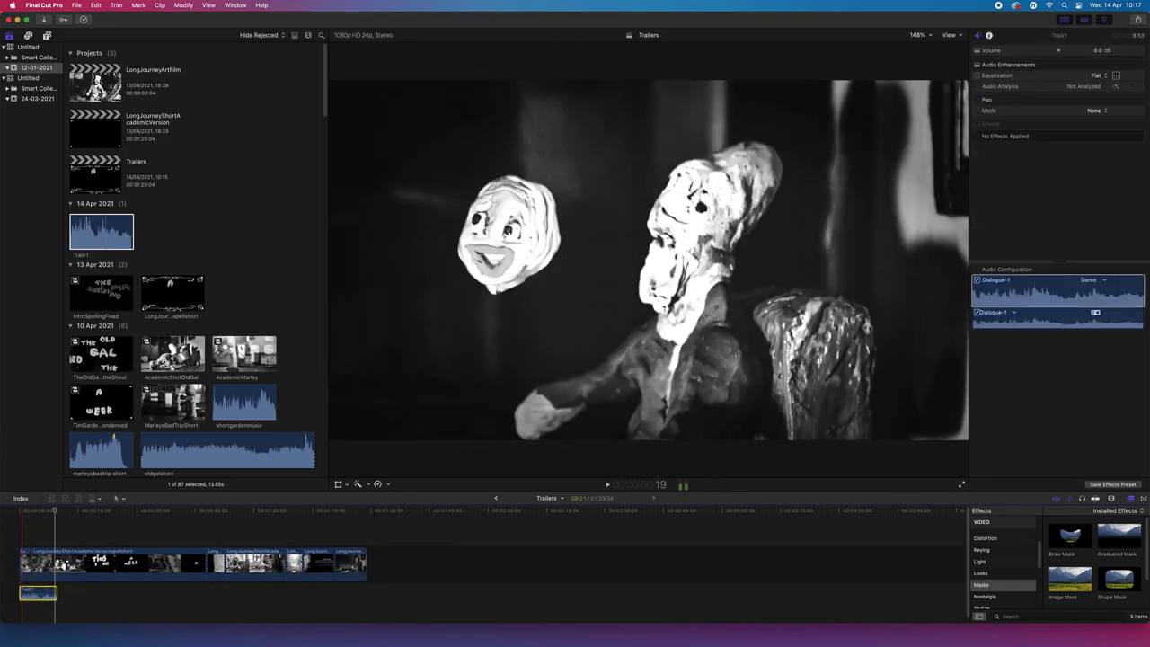
Move the Trailr1 audio to just after the last video segment, clear of the segments at the start
left_click(26, 562)
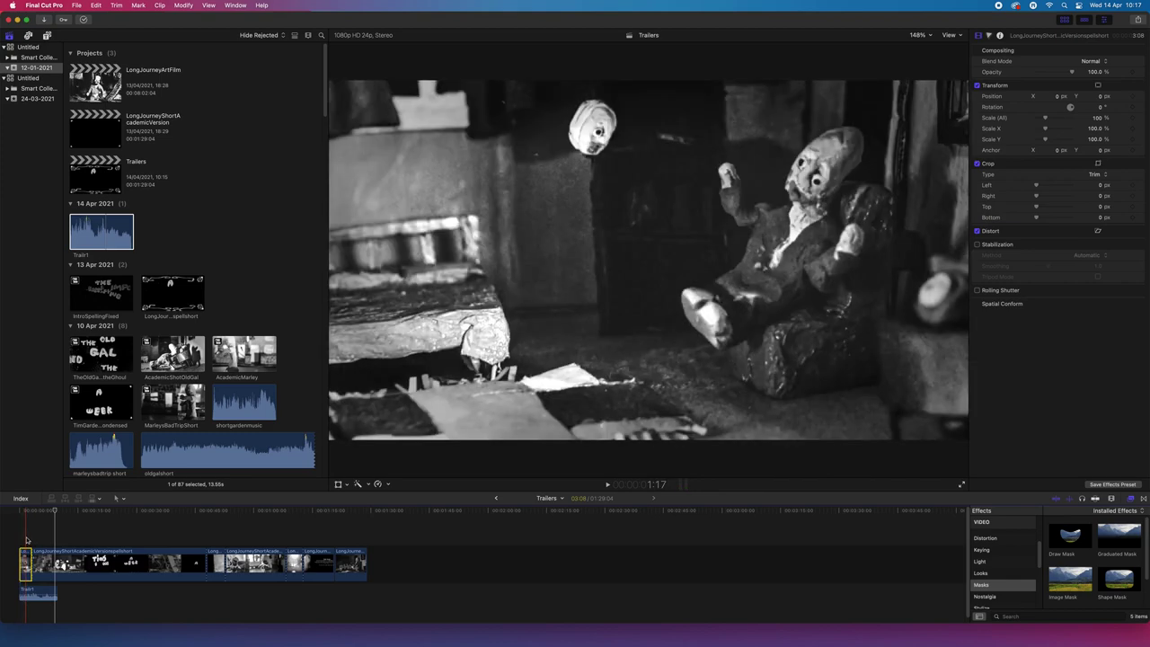
left_click(42, 590)
left_click_drag(42, 591, 389, 594)
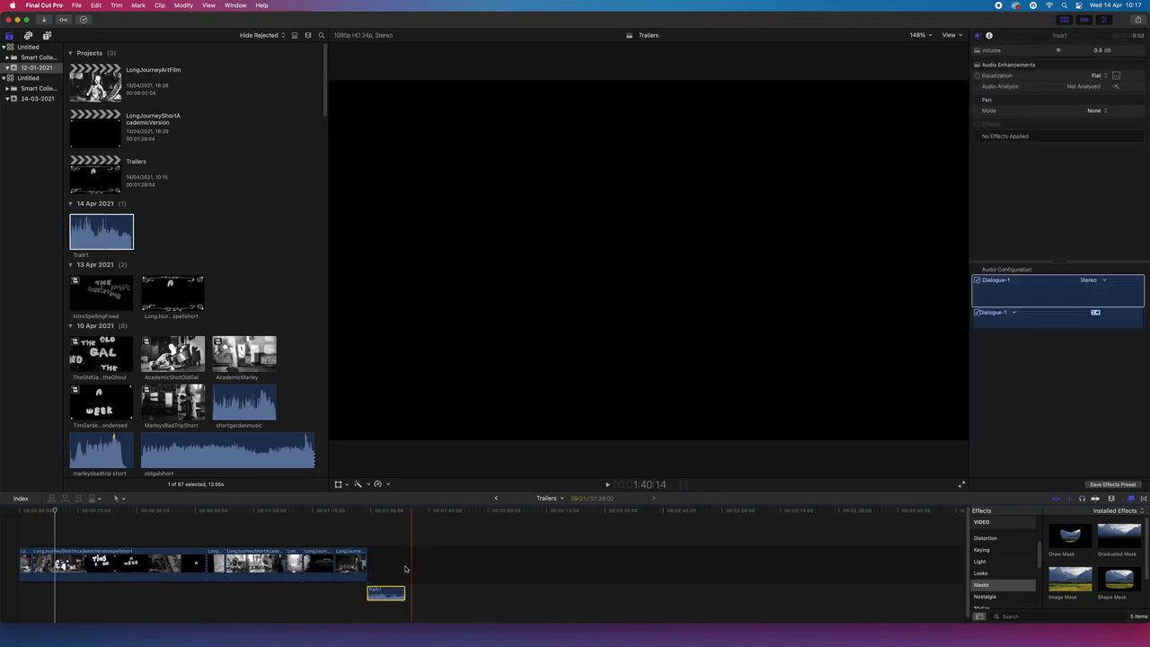
Delete the long second video segment, the 15-second segment and the segment containing THE END from the timeline
left_click(68, 562)
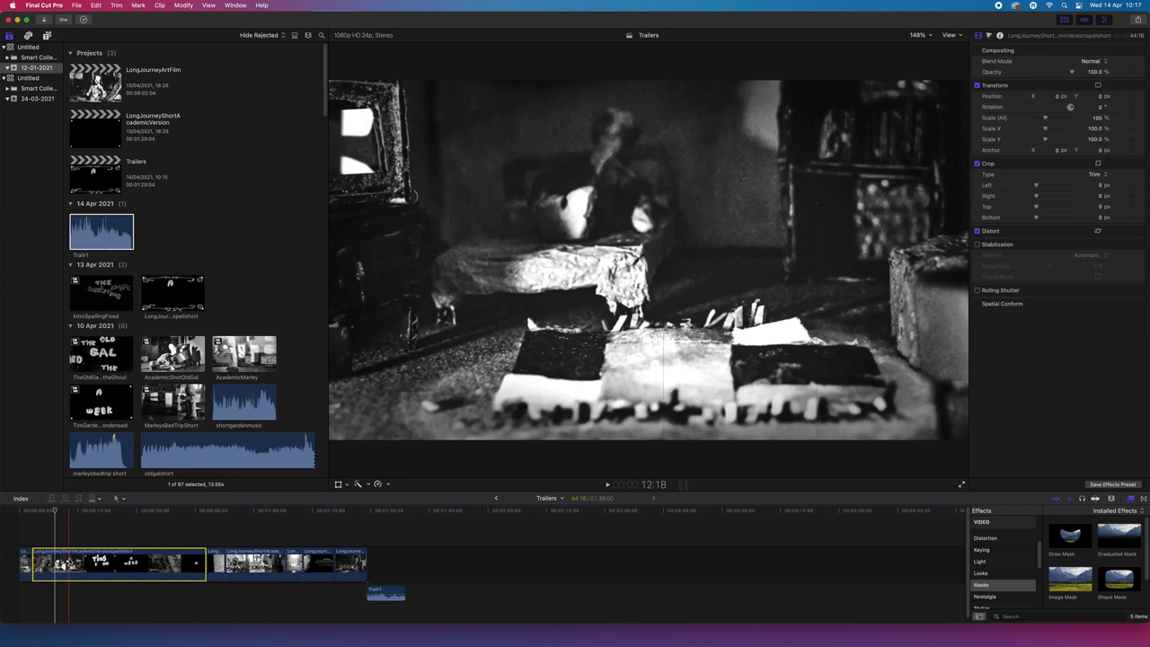
key("BackSpace")
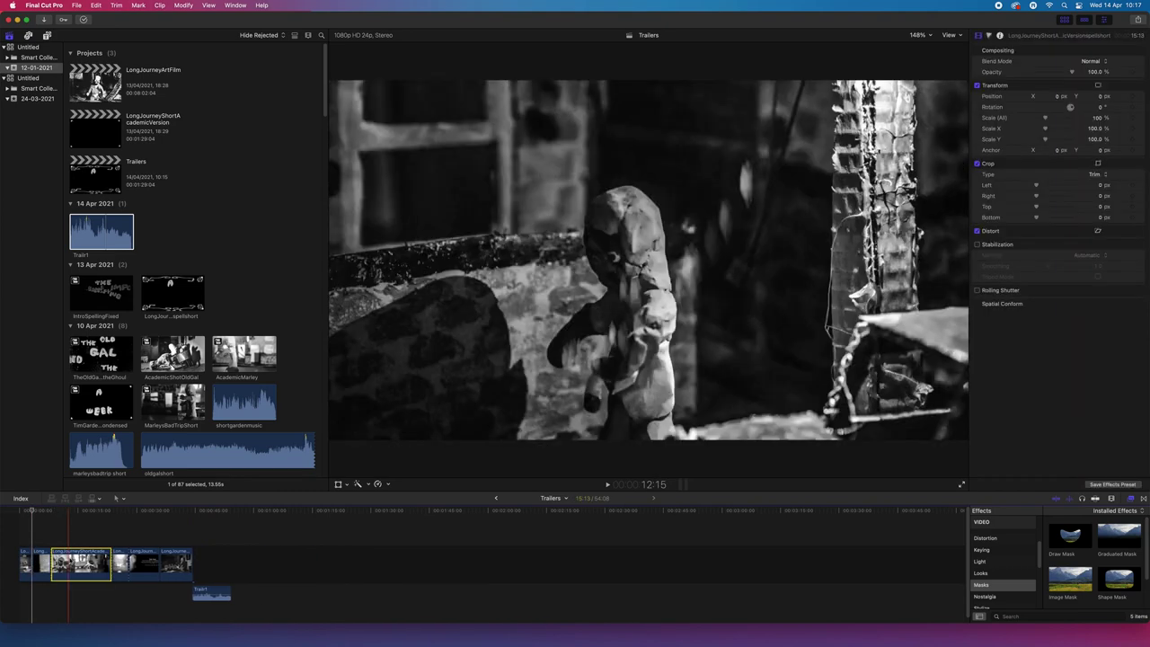
key("BackSpace")
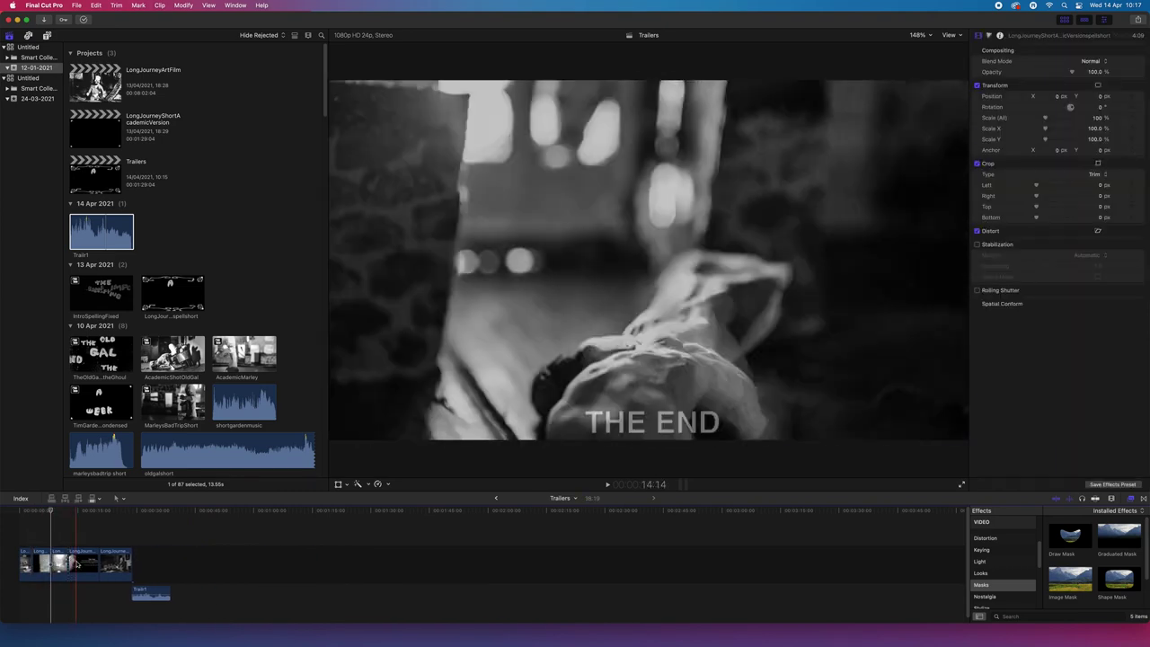
left_click(84, 563)
key("BackSpace")
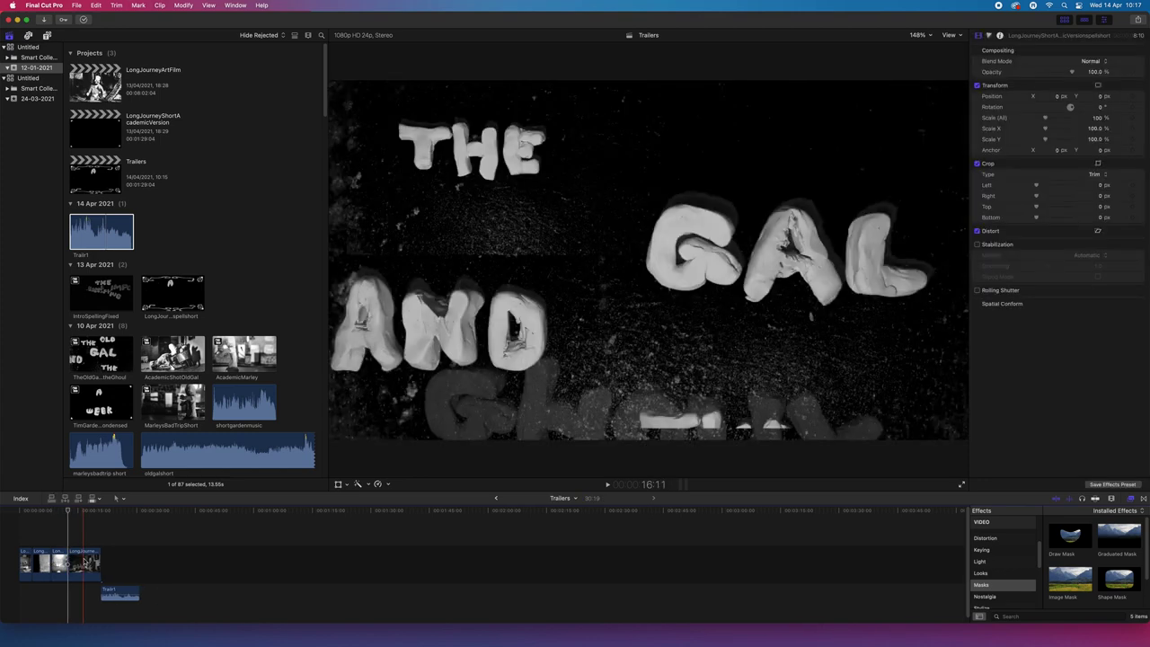
Move the Trailr1 audio back to the timeline start, delete the last video segment and return the playhead to the beginning
left_click_drag(118, 590, 38, 592)
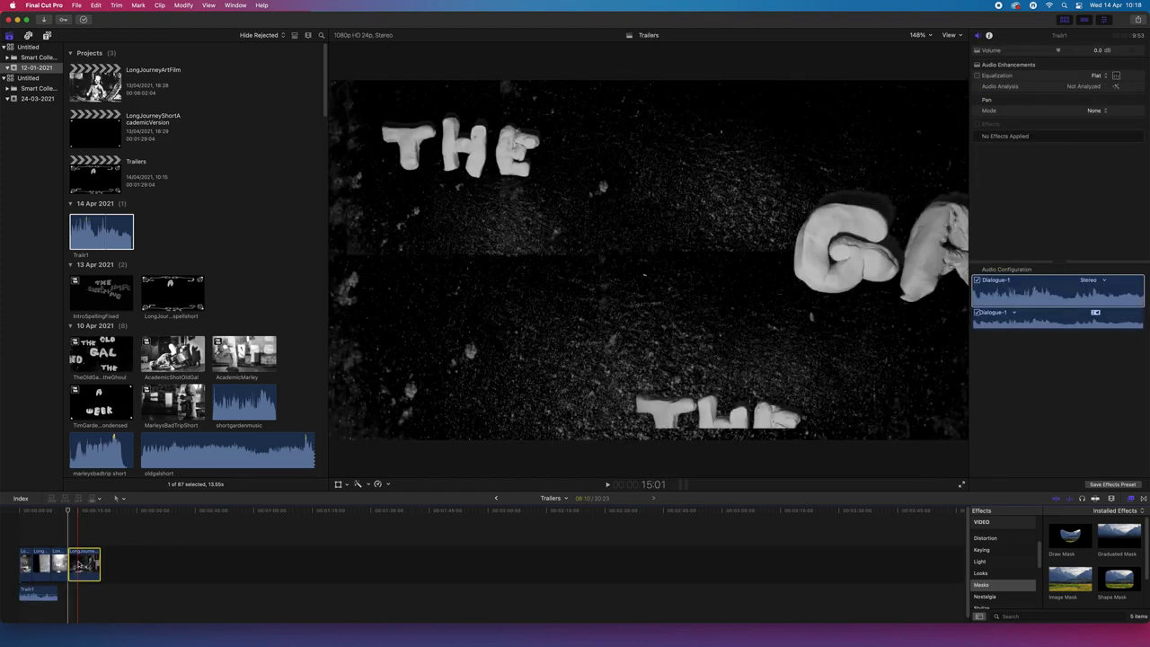
key("Delete")
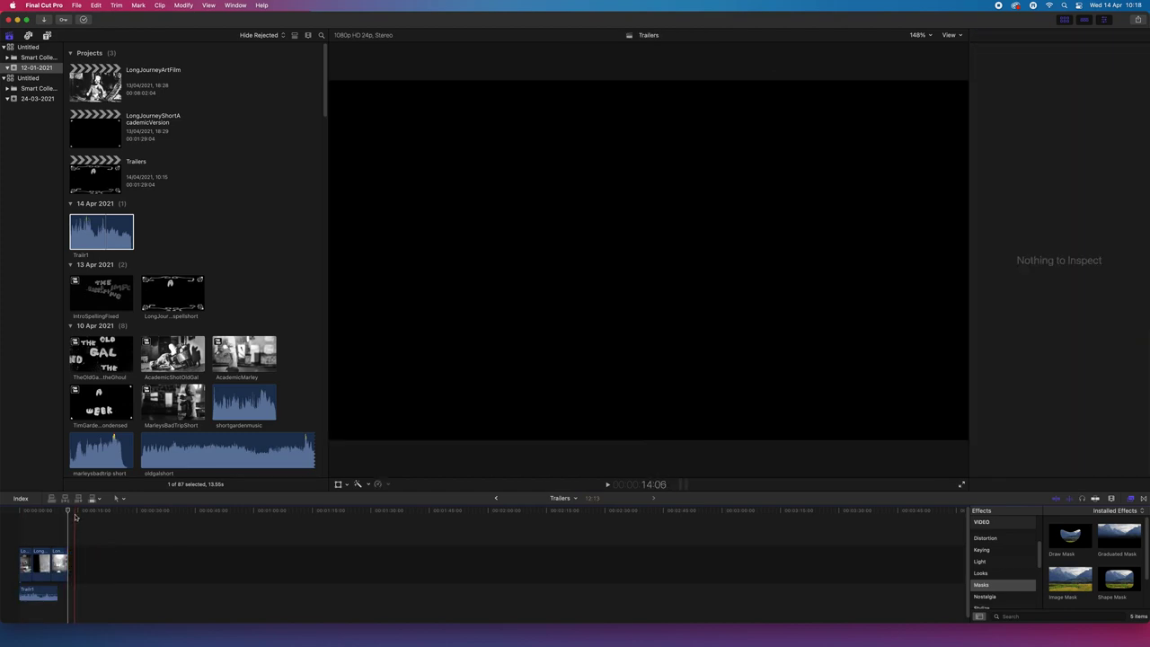
left_click_drag(68, 514, 10, 519)
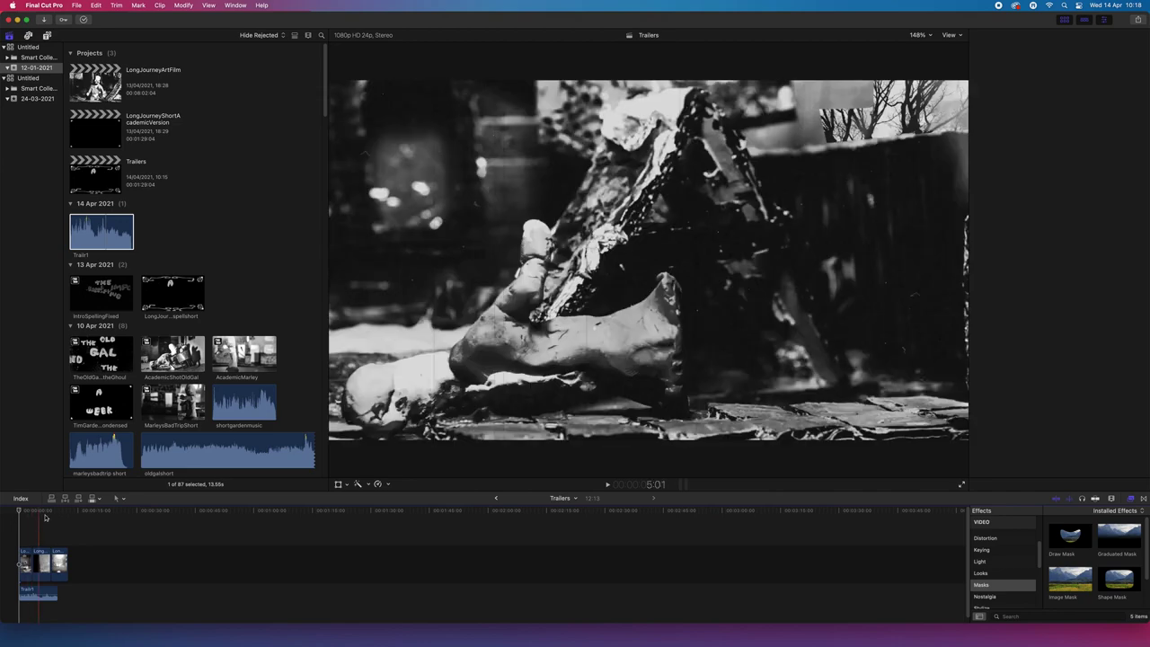
left_click(22, 563)
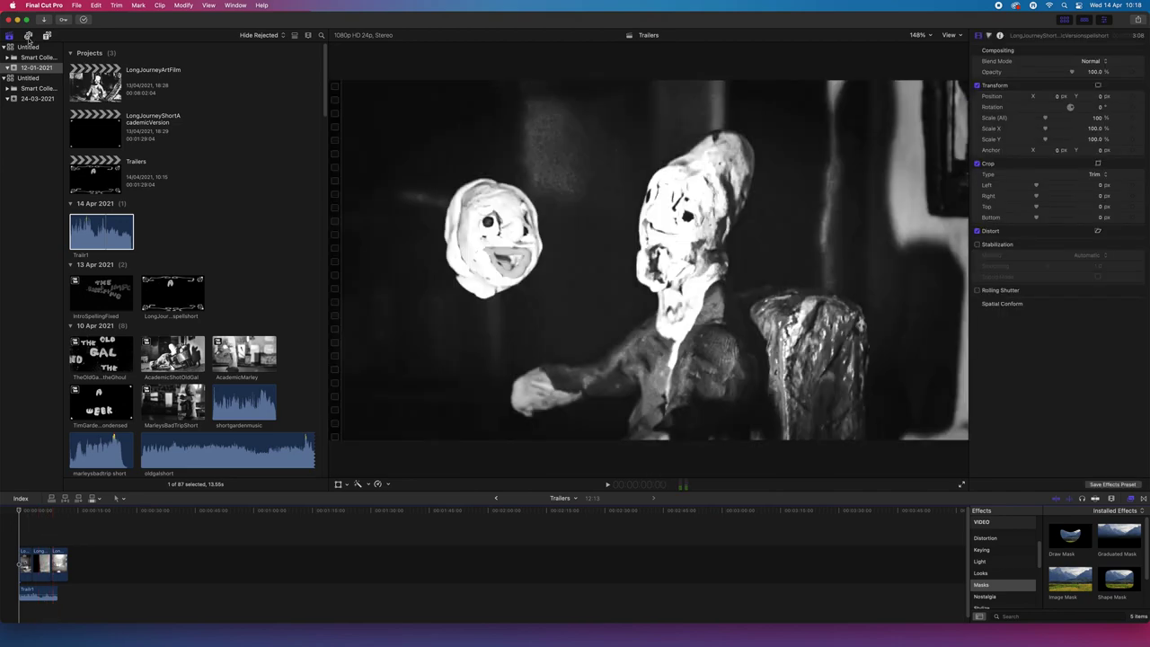
left_click(28, 36)
left_click(9, 35)
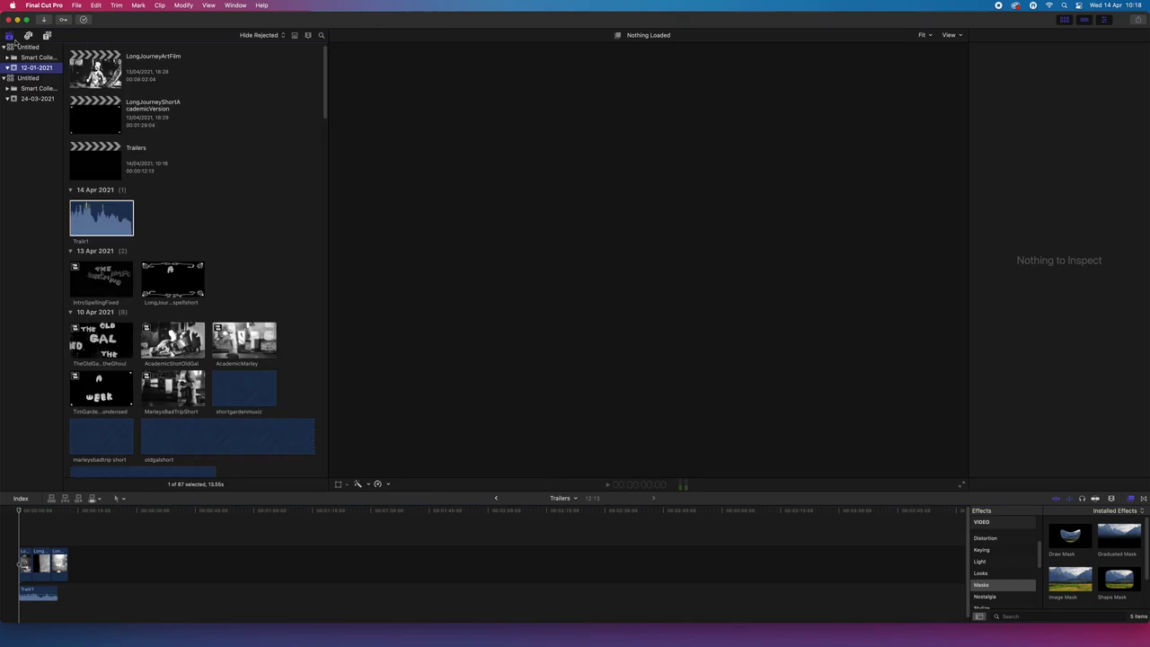
Insert the black Custom generator at the start of the timeline and trim it to 2 seconds
left_click(48, 36)
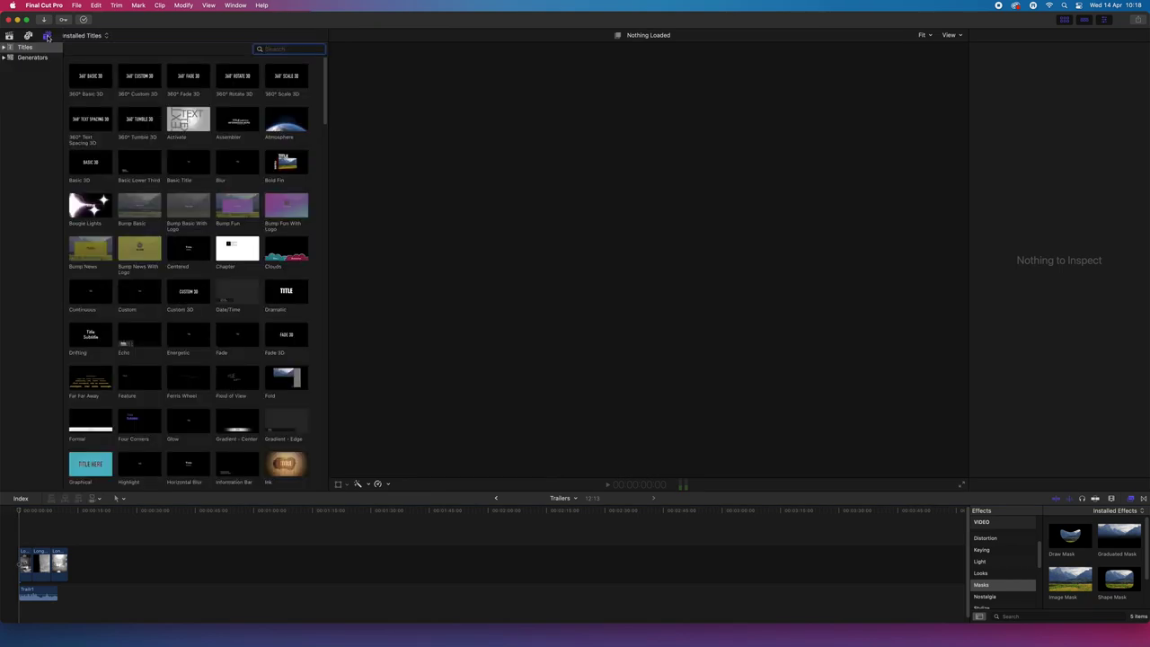
left_click(32, 57)
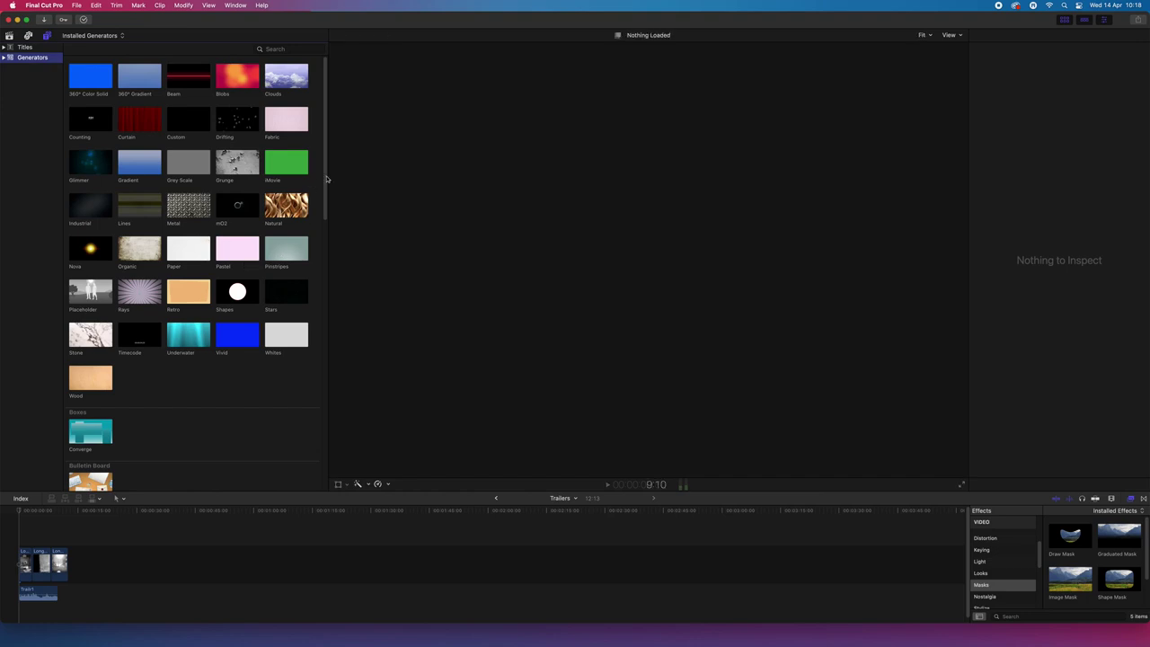
left_click_drag(201, 128, 23, 561)
left_click(36, 551)
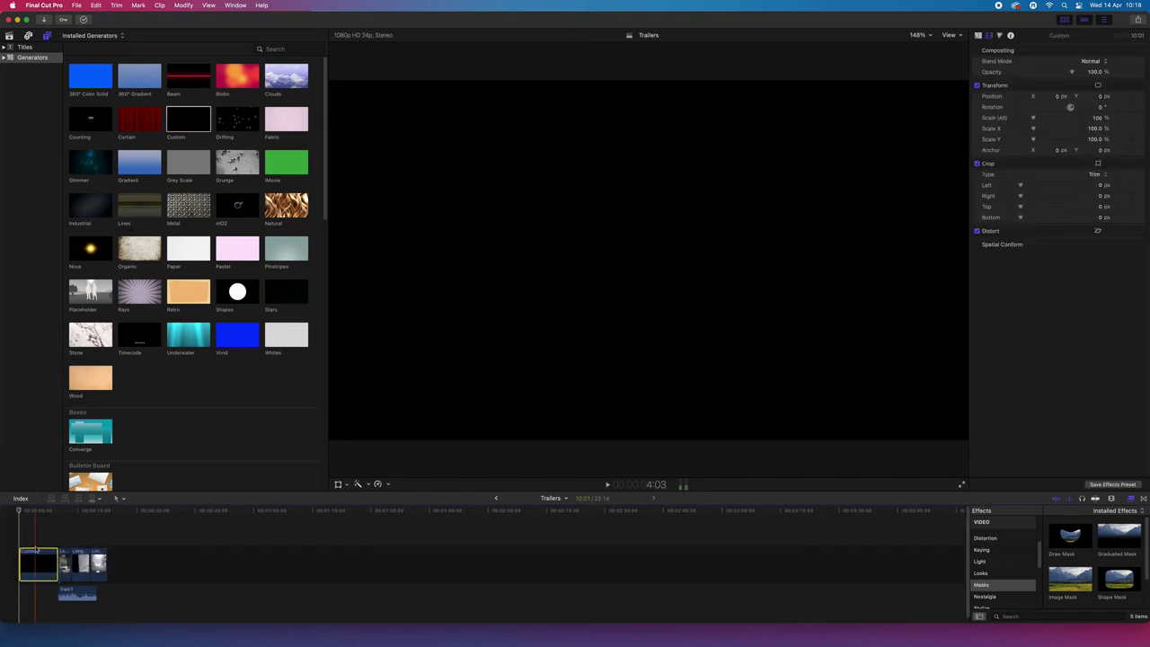
left_click(55, 563)
left_click_drag(55, 562, 21, 563)
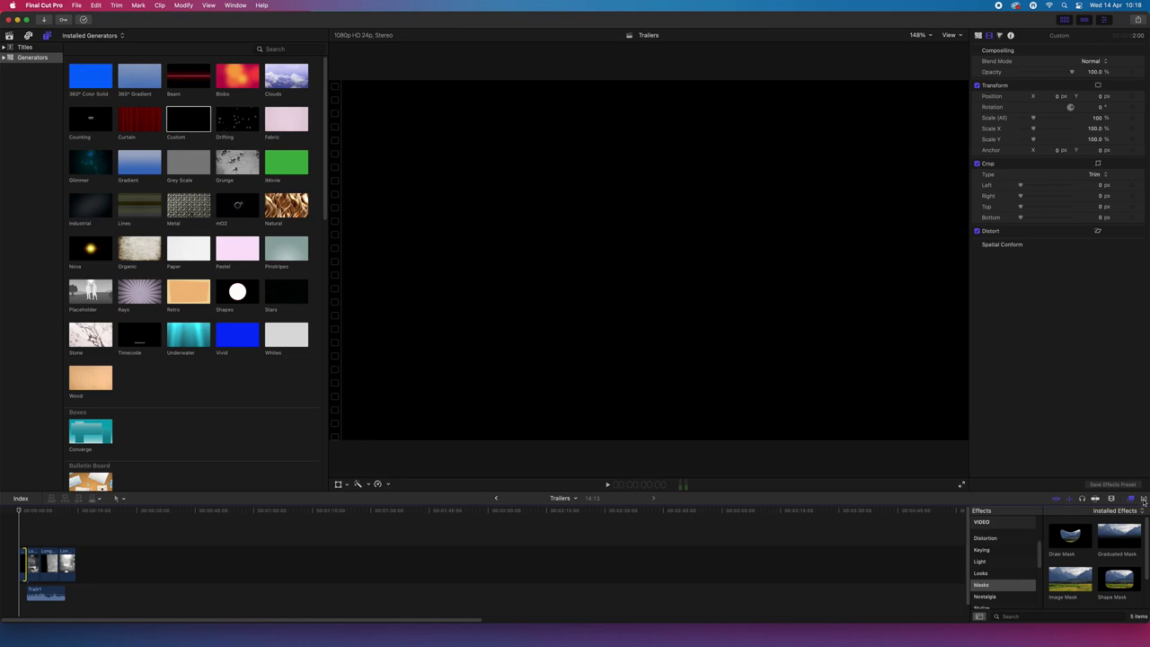
Add a Fade To Color transition between the opening black clip and the first video segment
left_click(1144, 500)
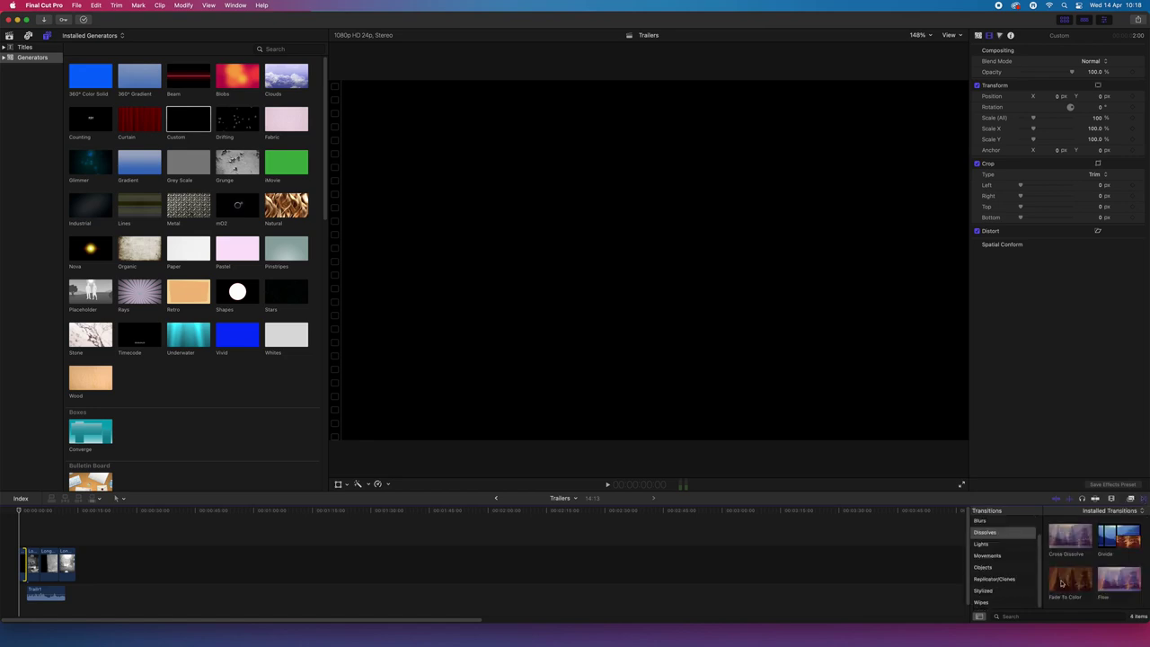
mouse_move(1062, 582)
left_mouse_down()
mouse_move(113, 604)
mouse_move(32, 567)
left_mouse_up()
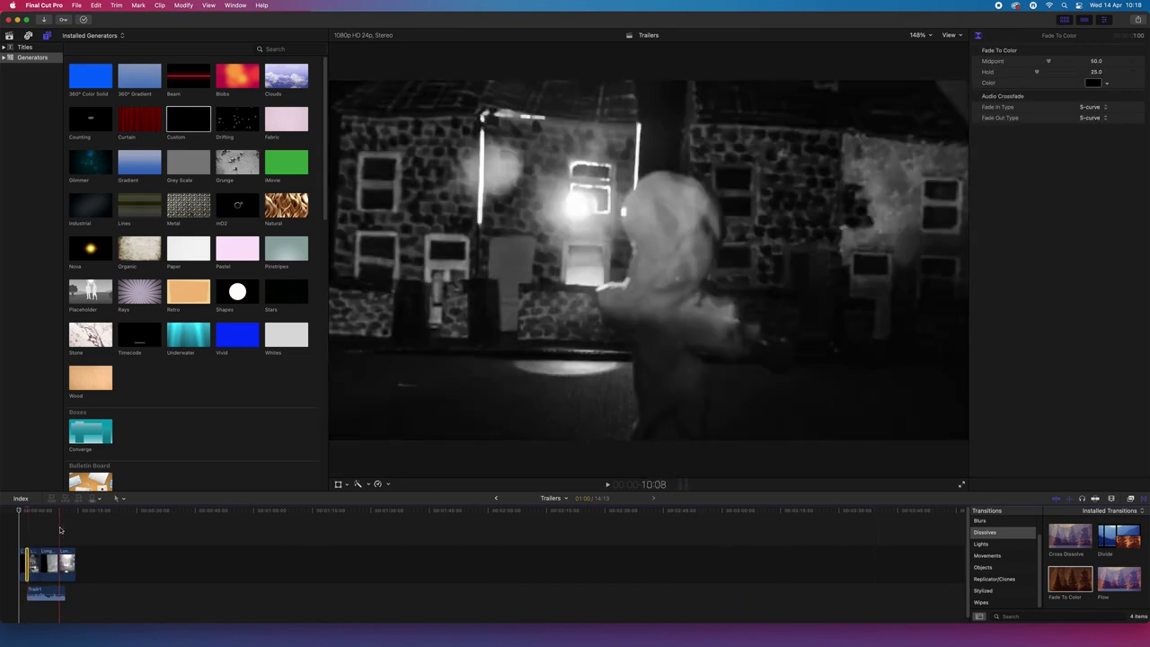
Paste a copy of the opening black clip and place it between the first and second video segments
left_click(20, 555)
left_click(20, 556)
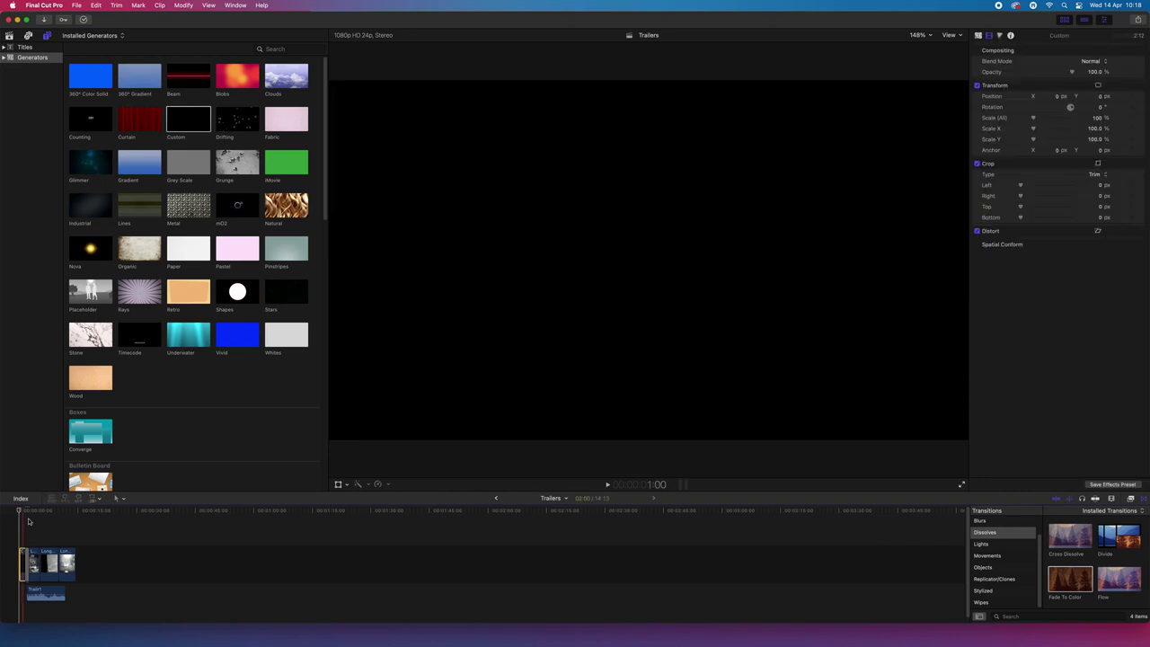
left_click(92, 5)
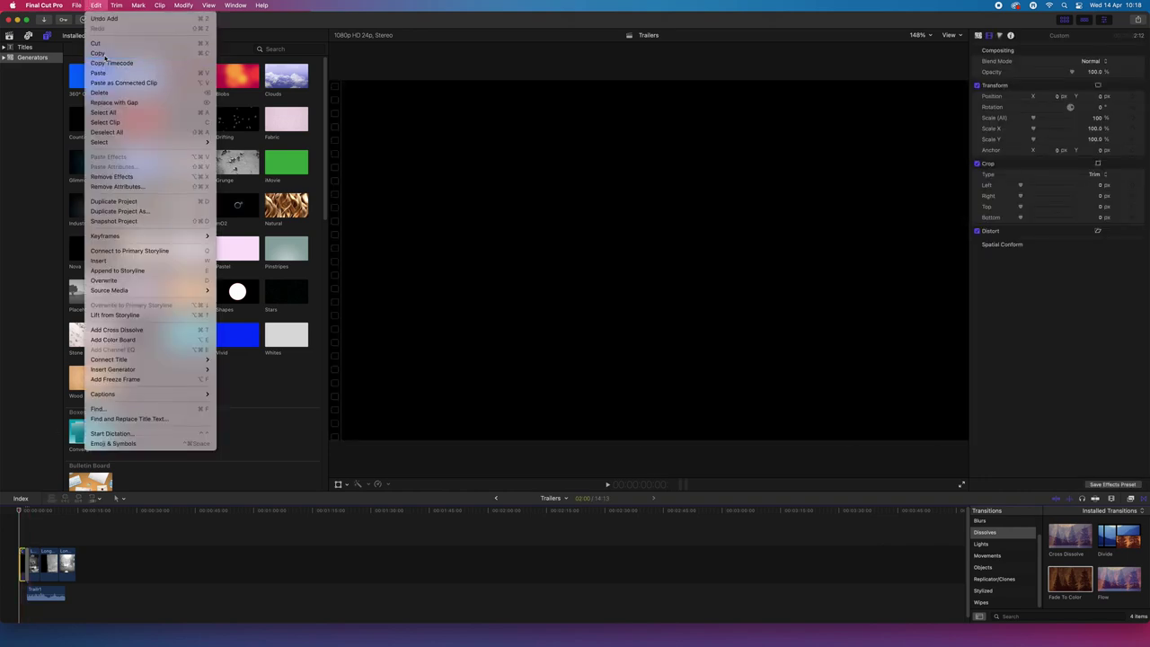
key("Escape")
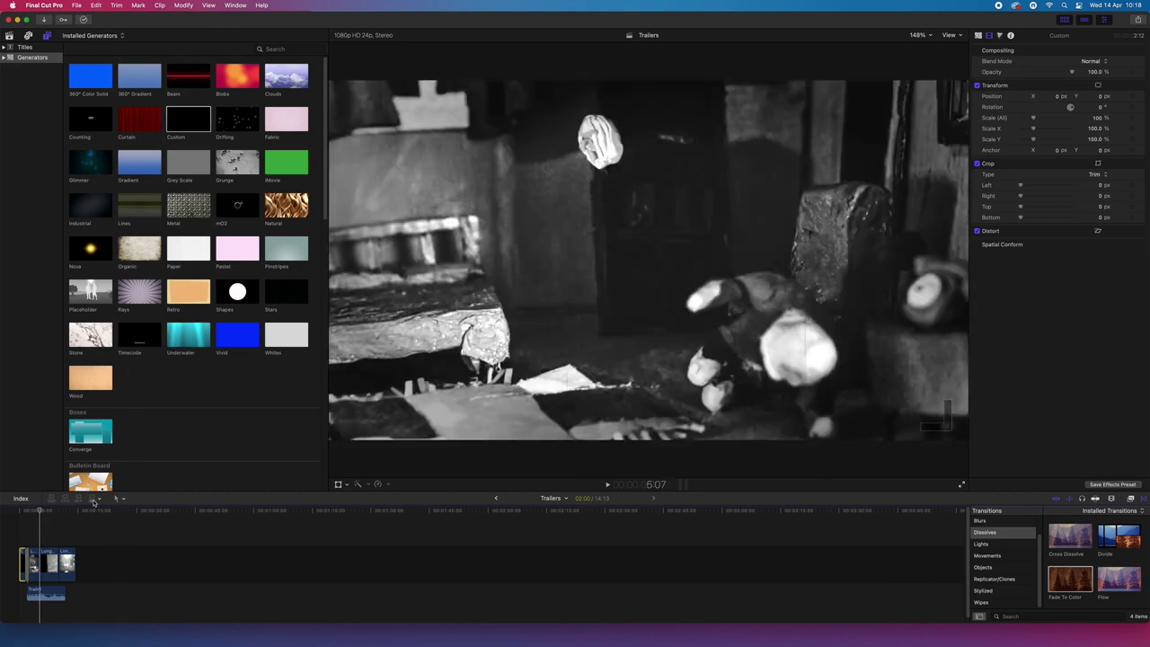
left_click(90, 510)
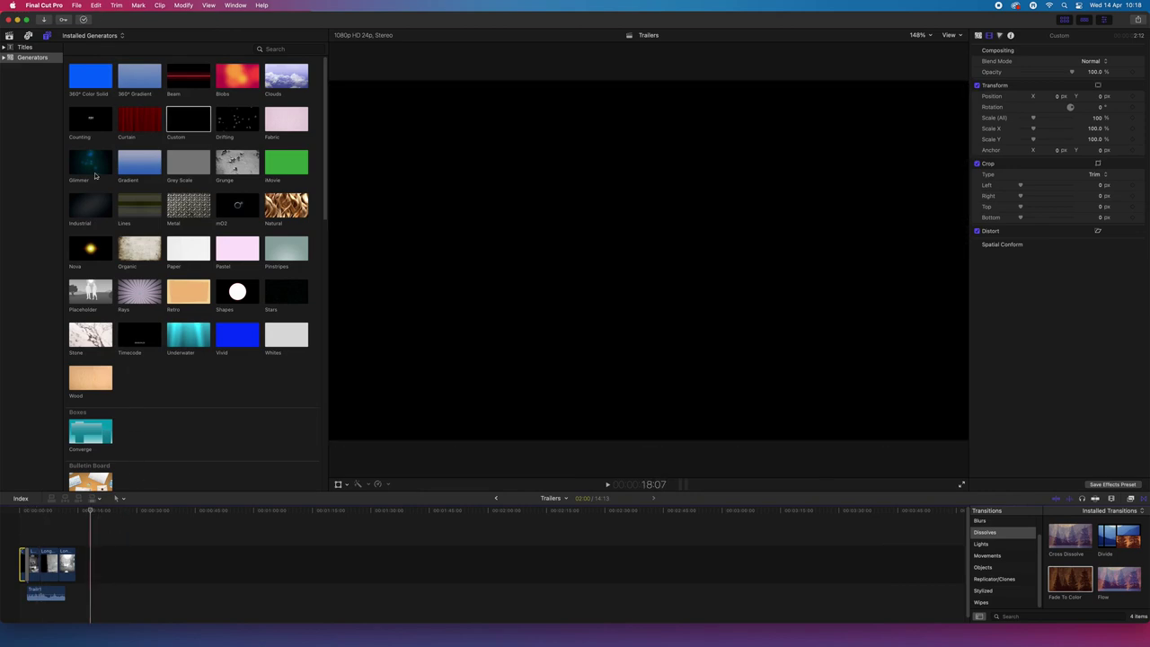
left_click(96, 5)
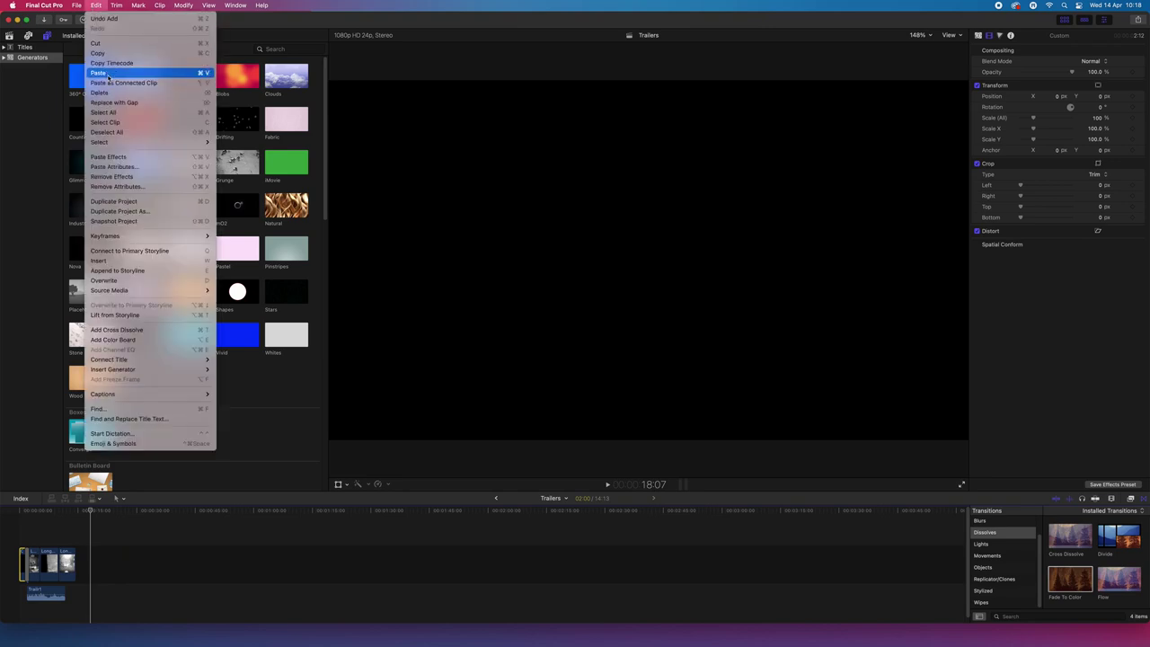
left_click(115, 579)
left_click_drag(75, 562, 43, 563)
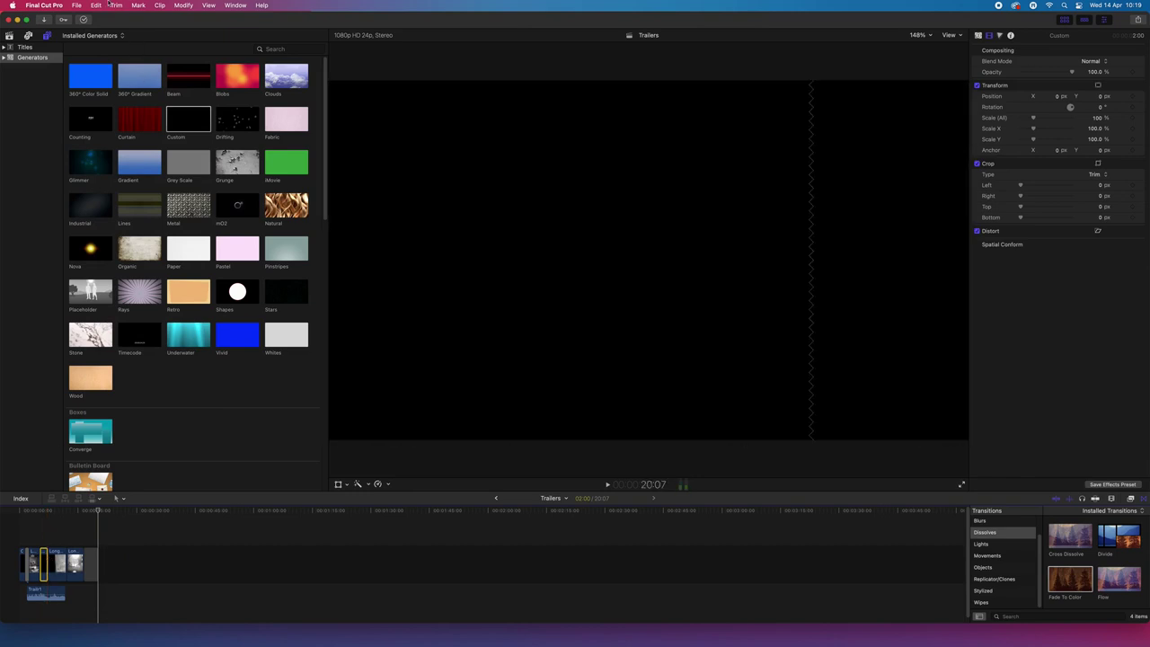
Paste another copy of the black clip and place it between the second and third video segments
left_click(96, 5)
left_click(137, 543)
left_click(97, 5)
left_click(99, 73)
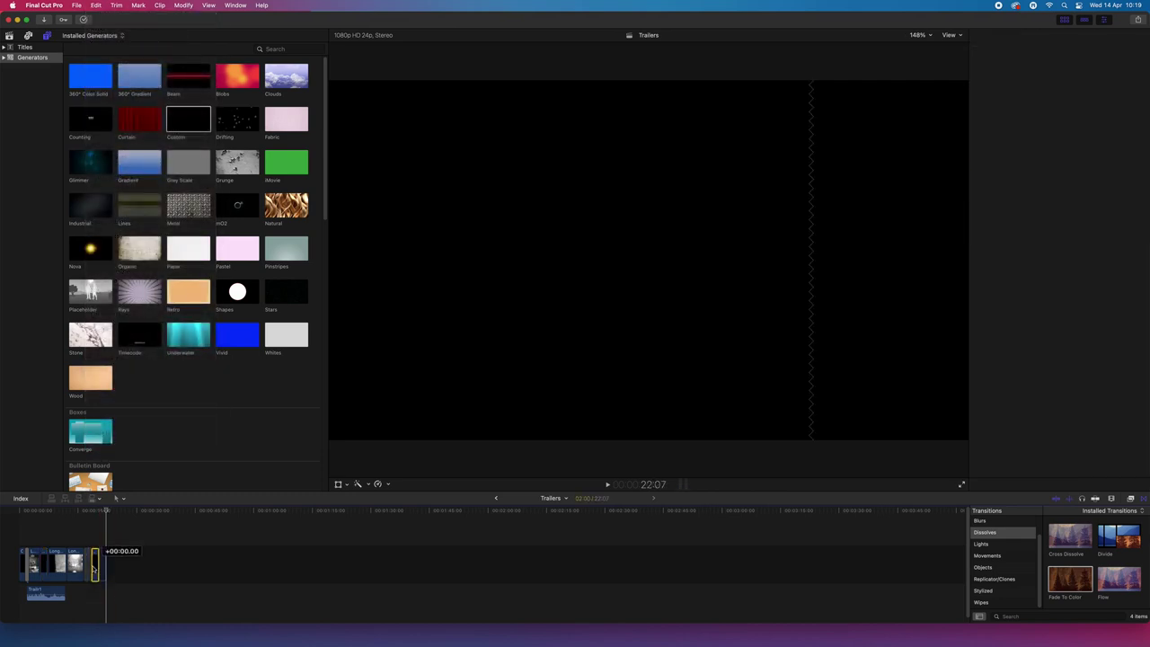
left_click(71, 565)
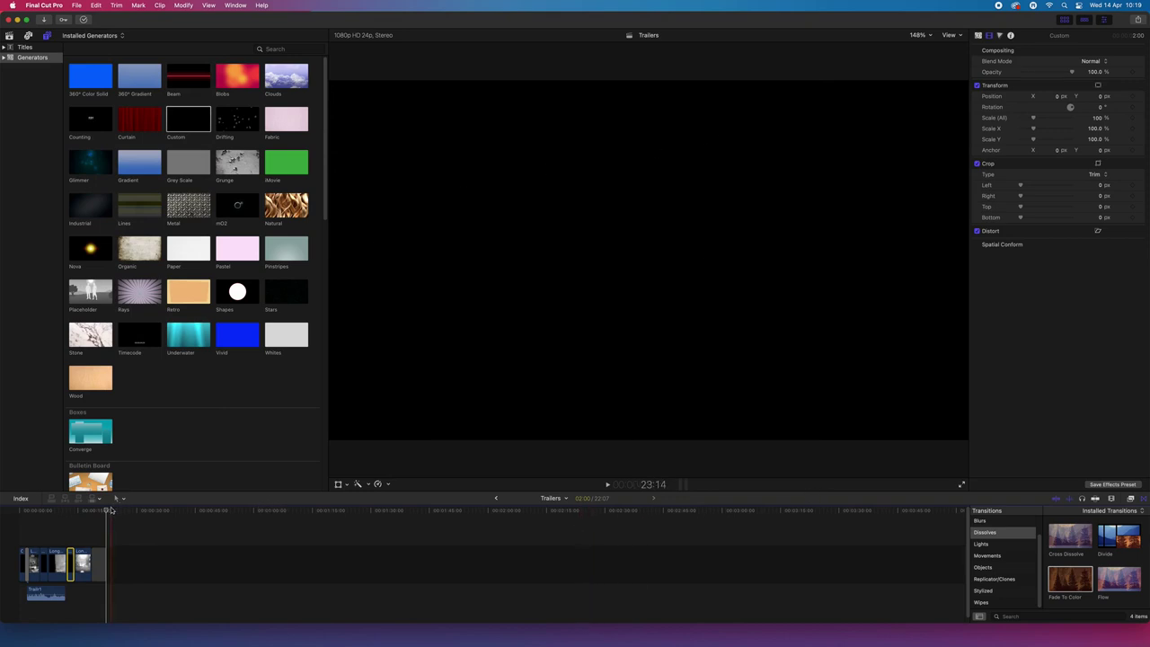
Move the Trailr1 audio back to the timeline start and place the playhead at 4:03 in the first video segment
left_click(16, 508)
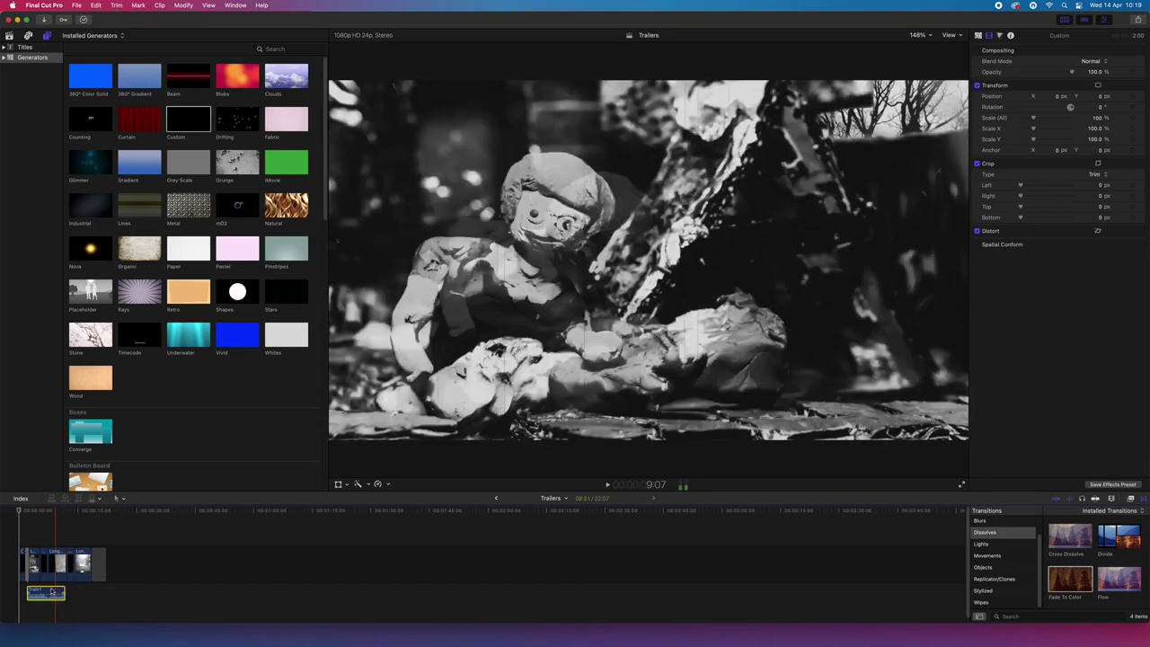
left_click_drag(56, 590, 49, 591)
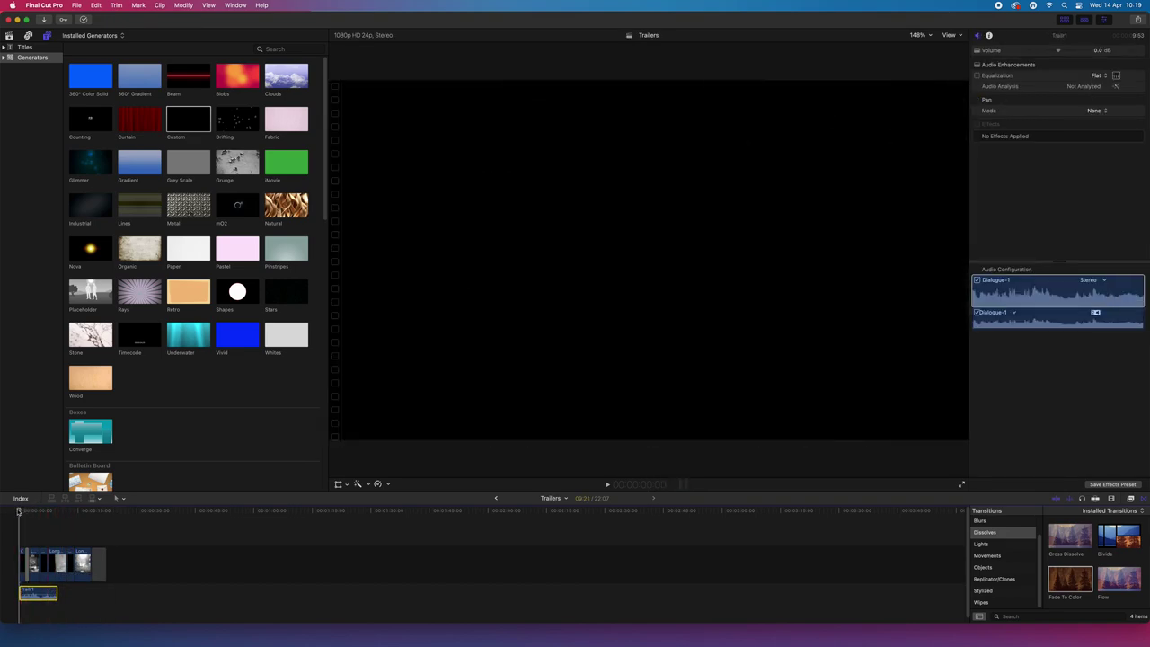
mouse_move(18, 510)
left_mouse_down()
mouse_move(49, 512)
mouse_move(34, 511)
left_mouse_up()
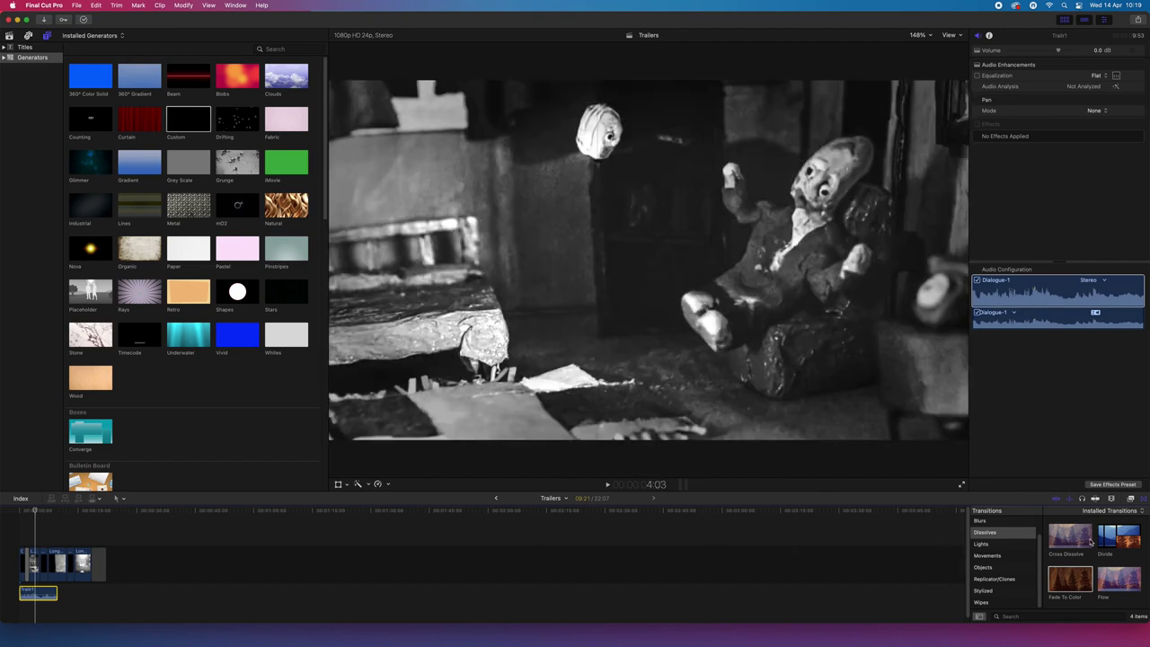
Add Fade To Color transitions on both sides of the two inner black clips and delete the gap after the last video segment
left_click(508, 593)
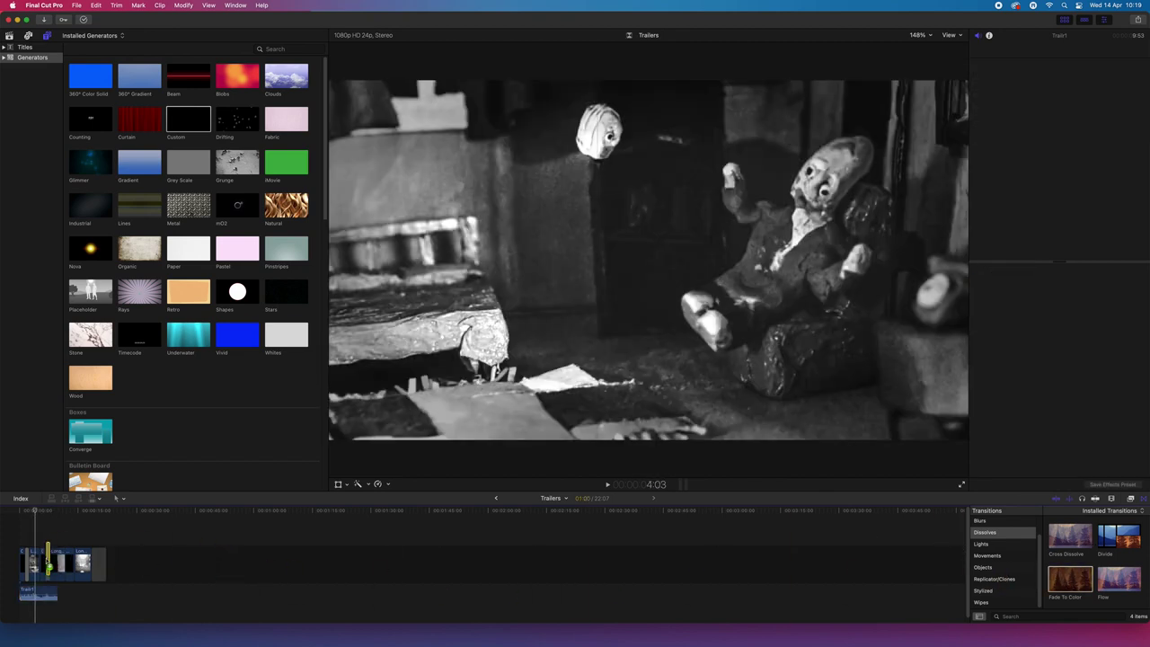
left_click(40, 561)
left_click_drag(1068, 577, 54, 562)
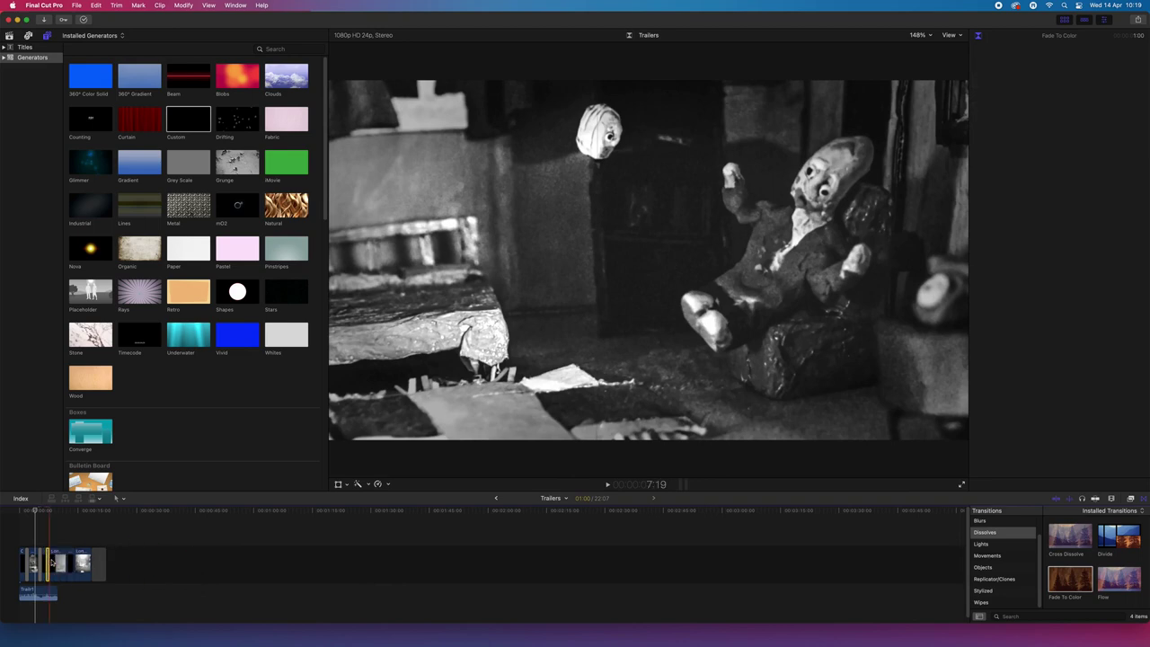
left_click_drag(257, 589, 65, 561)
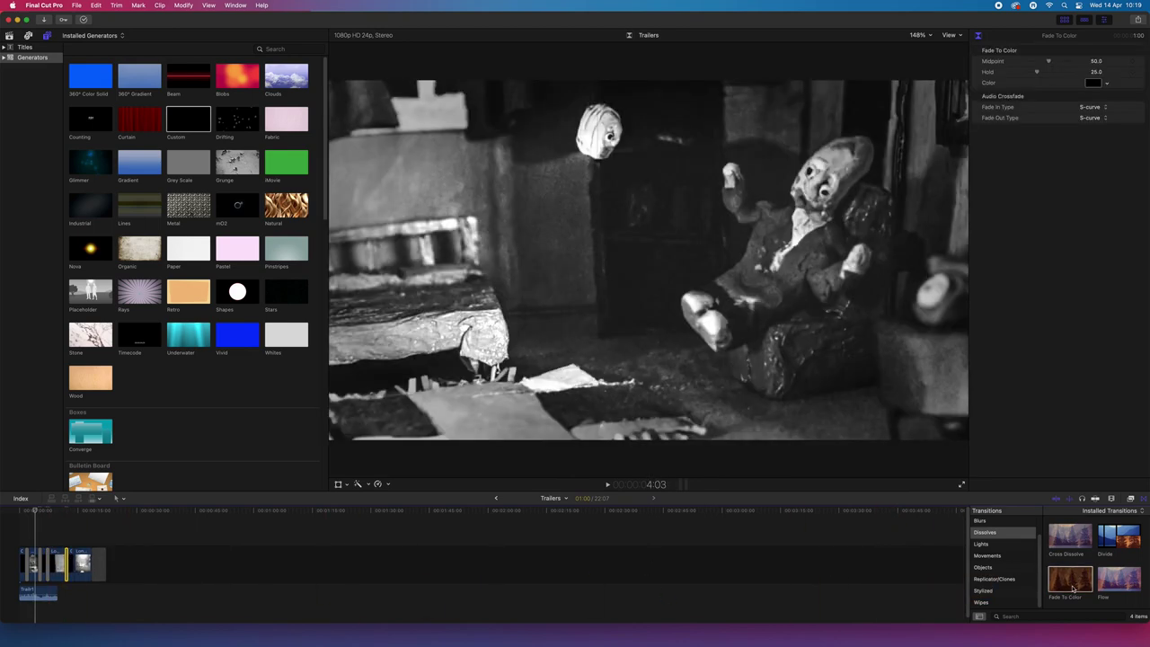
left_click_drag(1072, 589, 74, 564)
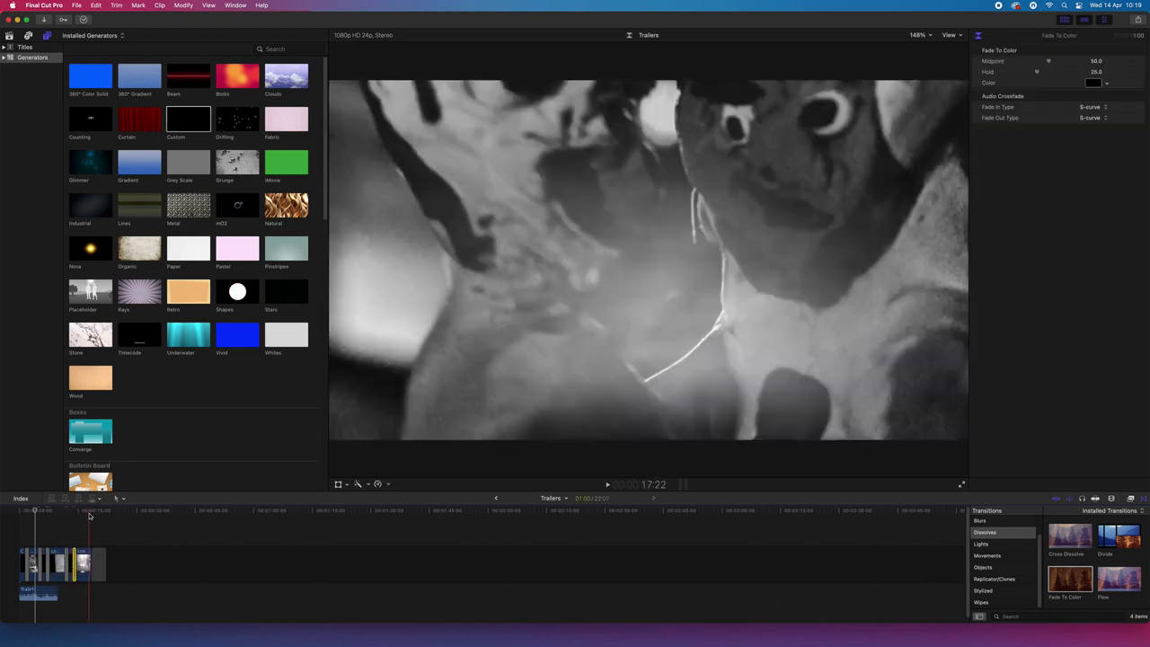
left_click(103, 554)
key("Delete")
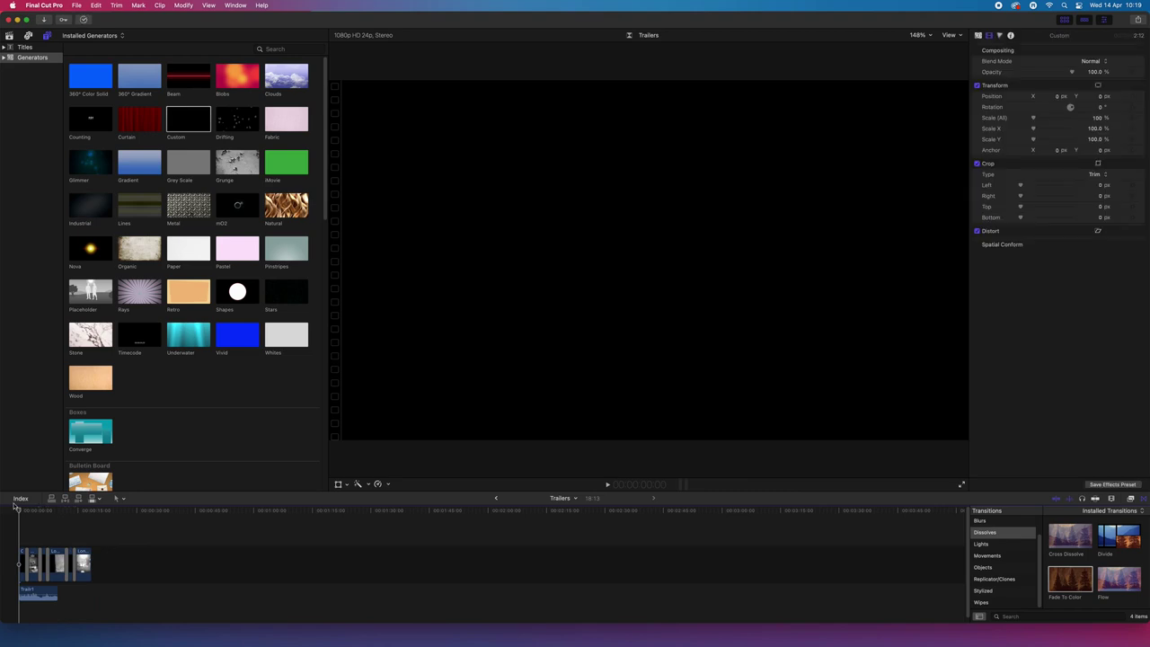
Try to zoom in on the timeline around the playhead in the first video segment
left_click(208, 5)
left_click(240, 171)
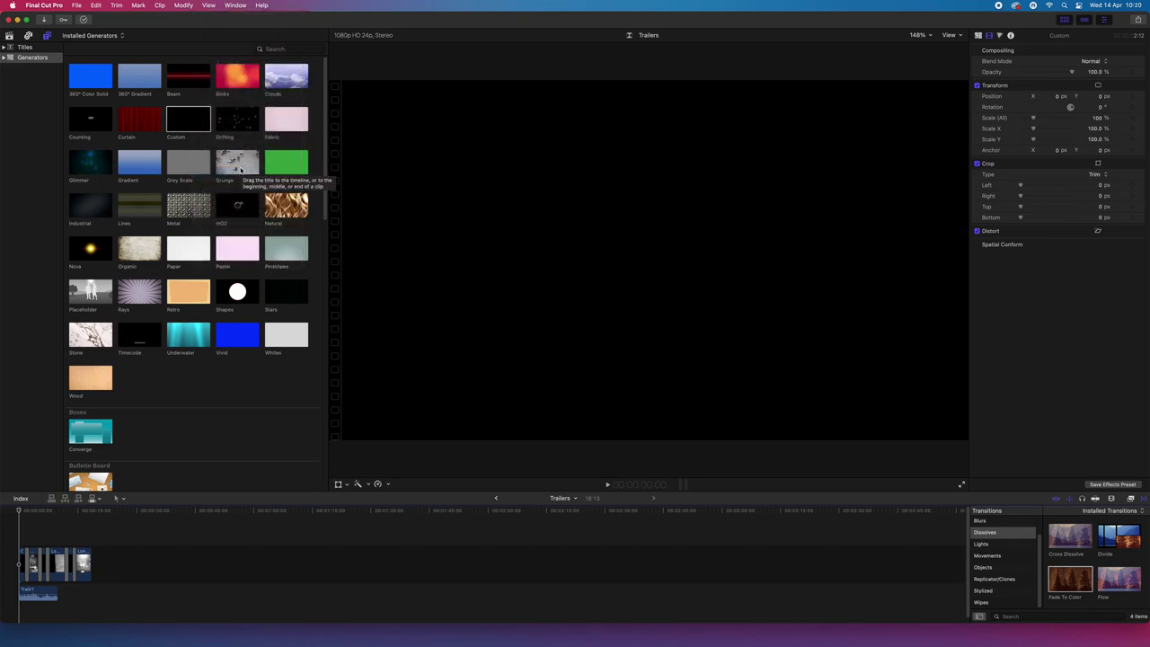
key("super+equal")
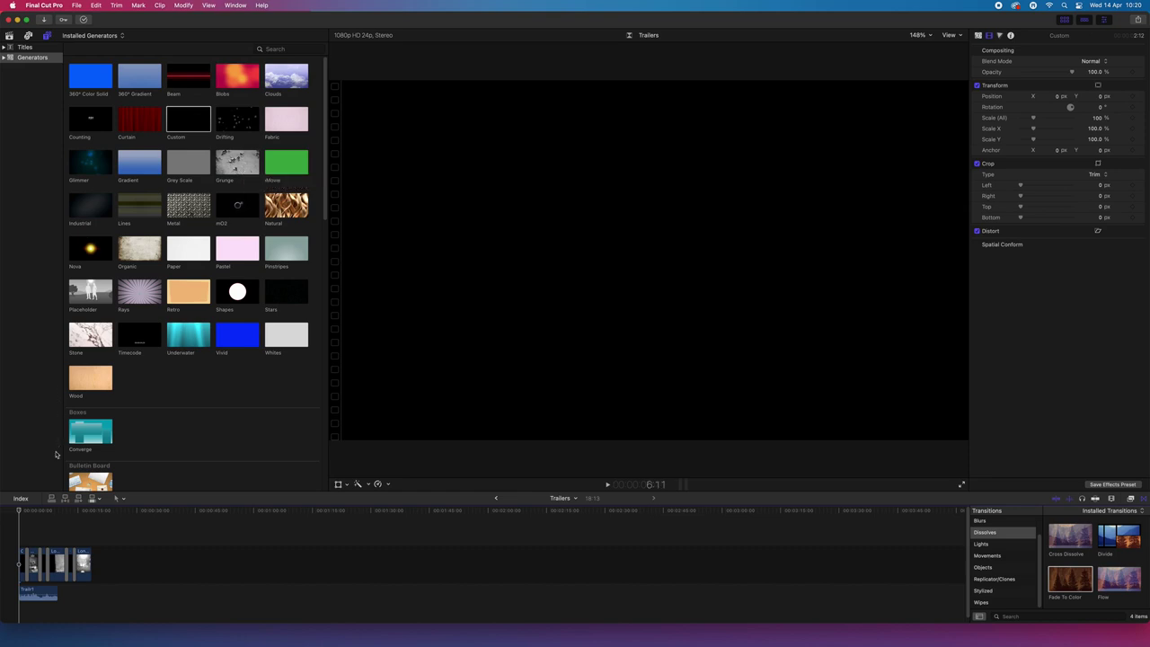
left_click(42, 509)
left_click(194, 3)
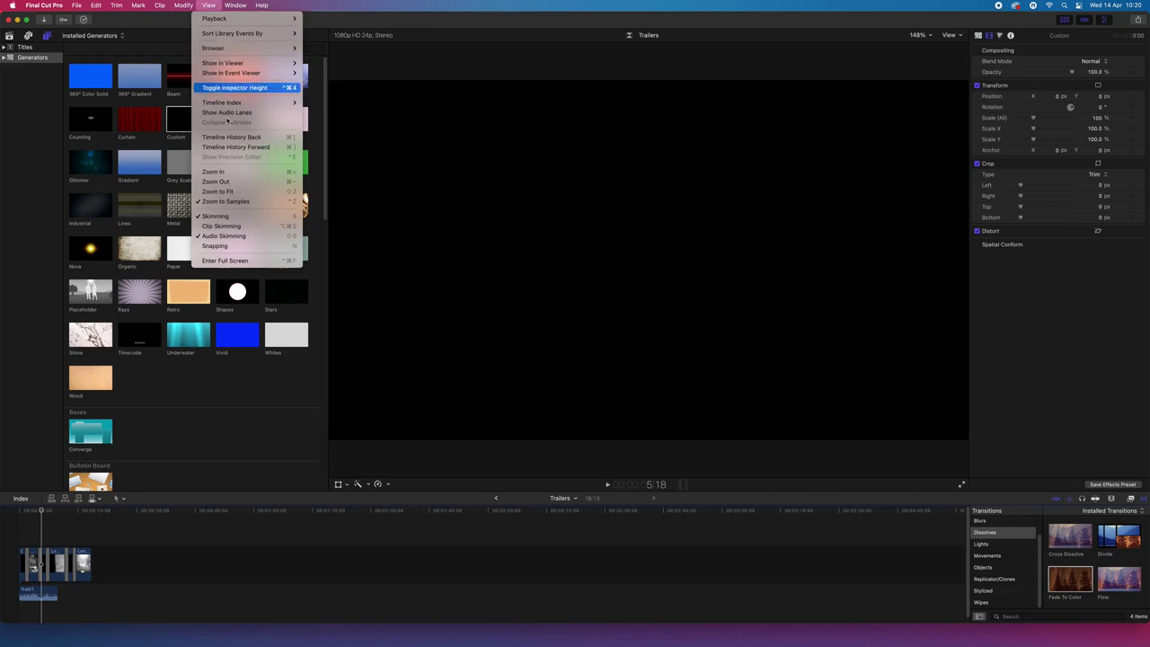
left_click(248, 171)
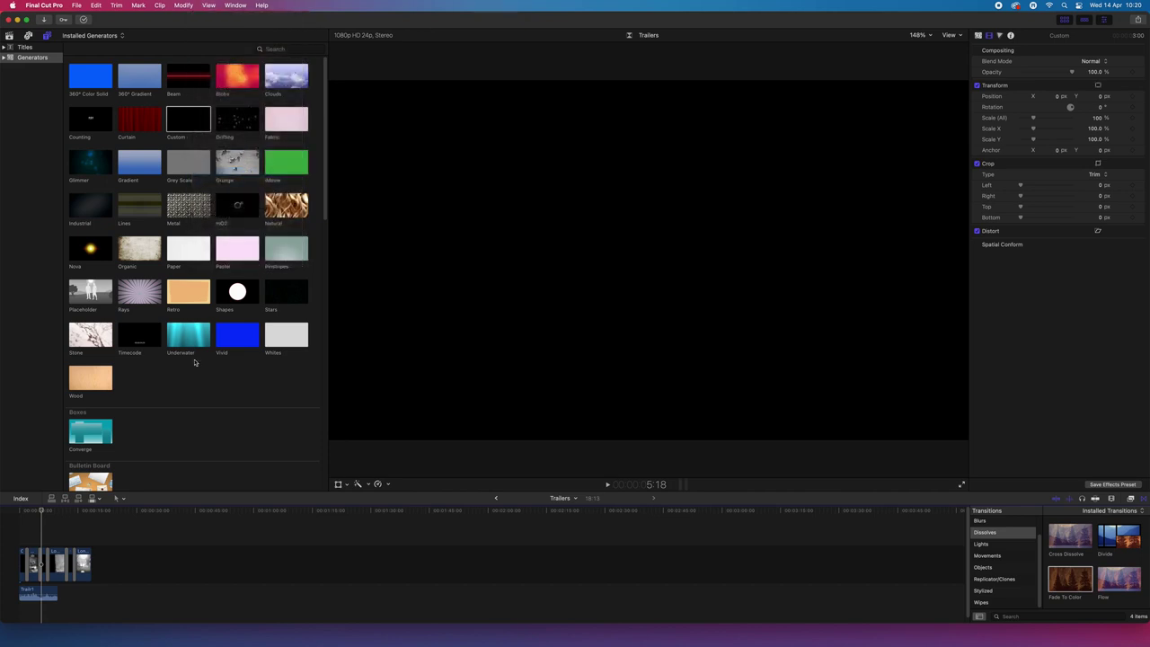
left_click(94, 510)
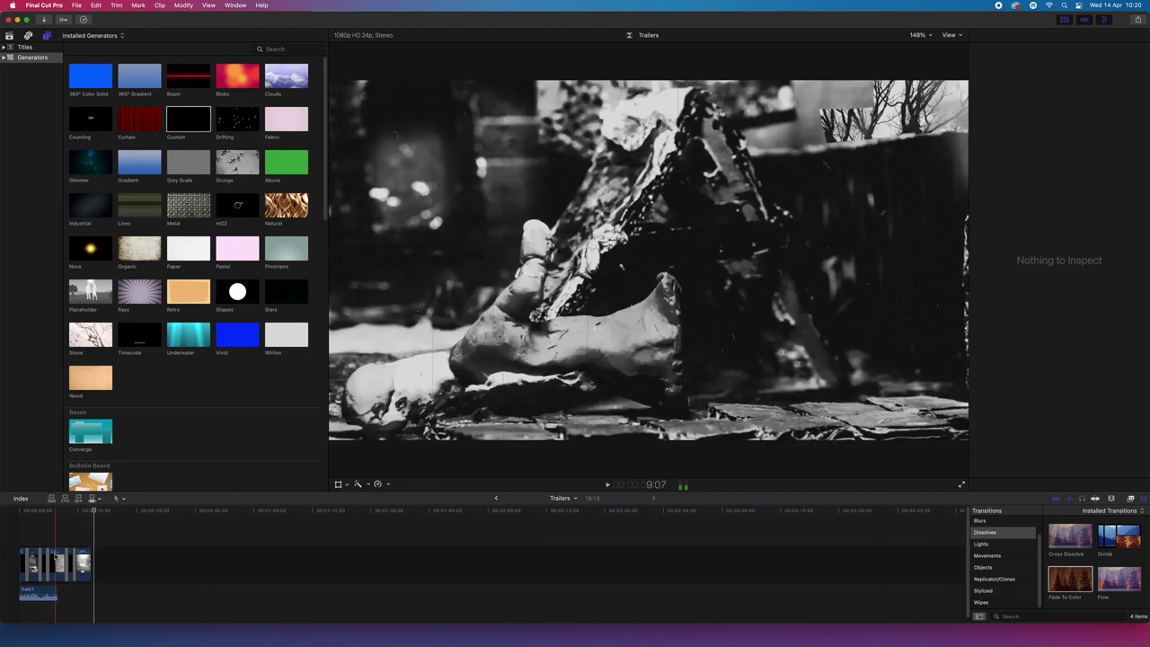
left_click(39, 510)
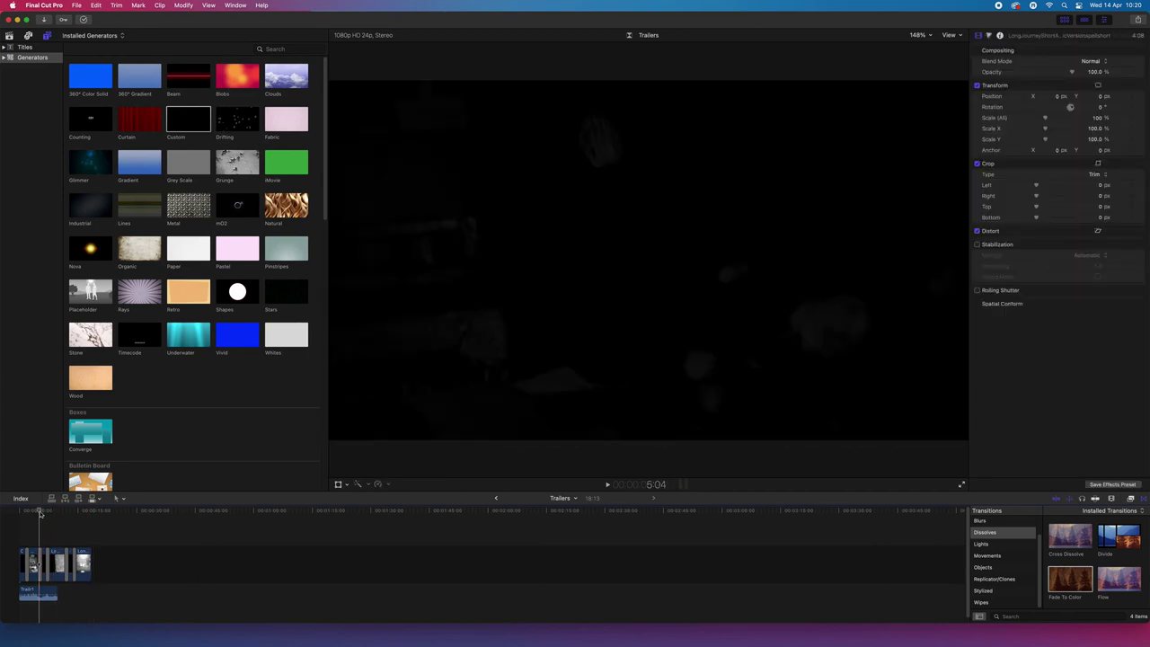
left_click(206, 5)
left_click(224, 173)
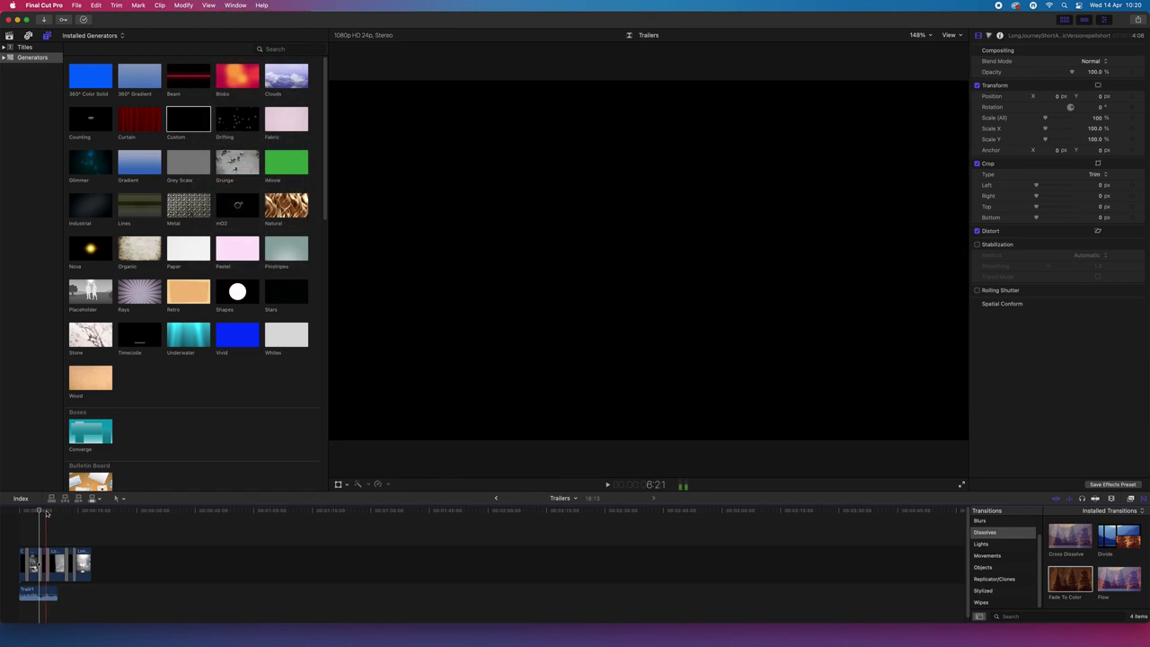
mouse_move(39, 511)
left_mouse_down()
mouse_move(1, 512)
mouse_move(36, 512)
left_mouse_up()
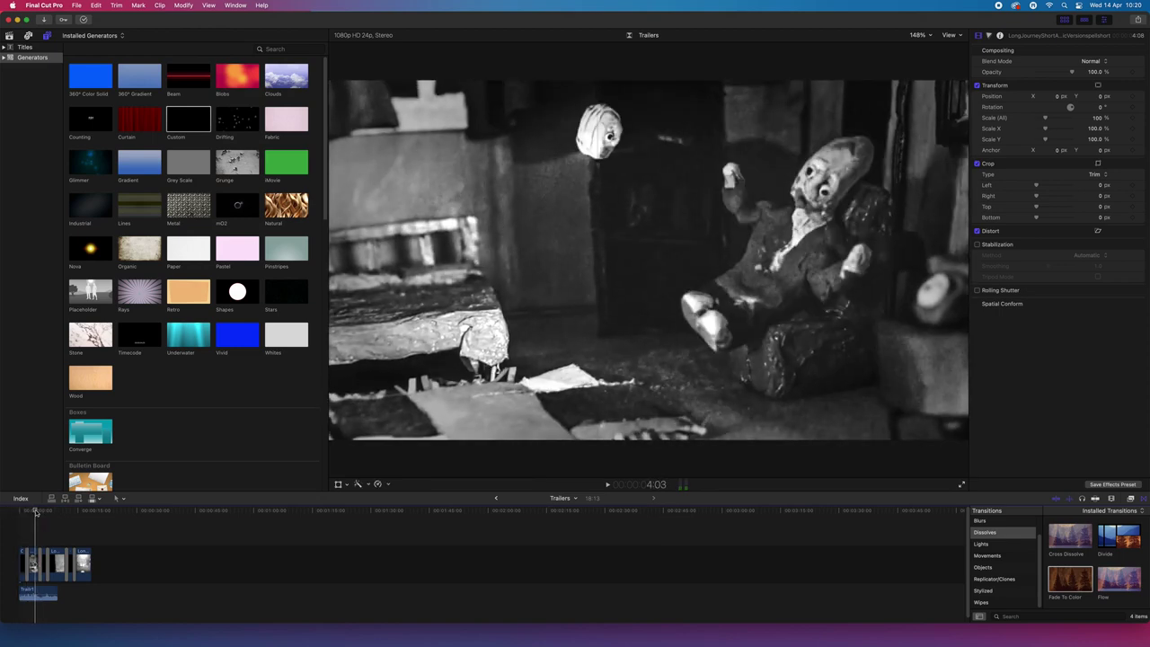
Narrow the generators browser to enlarge the viewer, and try to zoom the timeline to fit
left_click(917, 38)
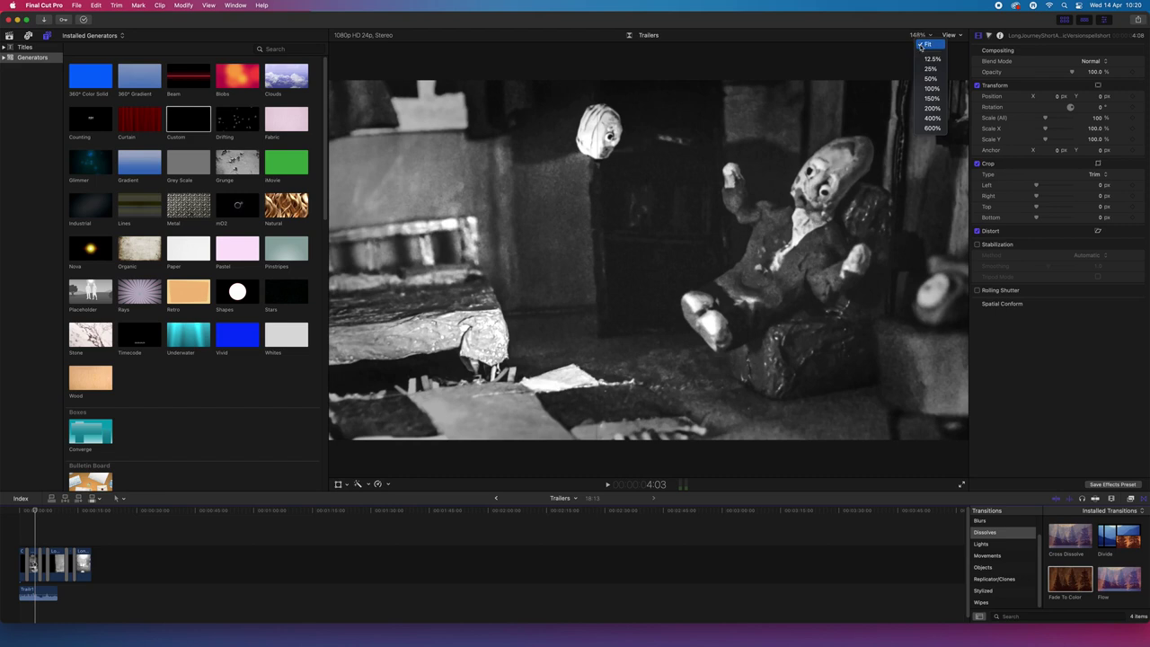
left_click(921, 49)
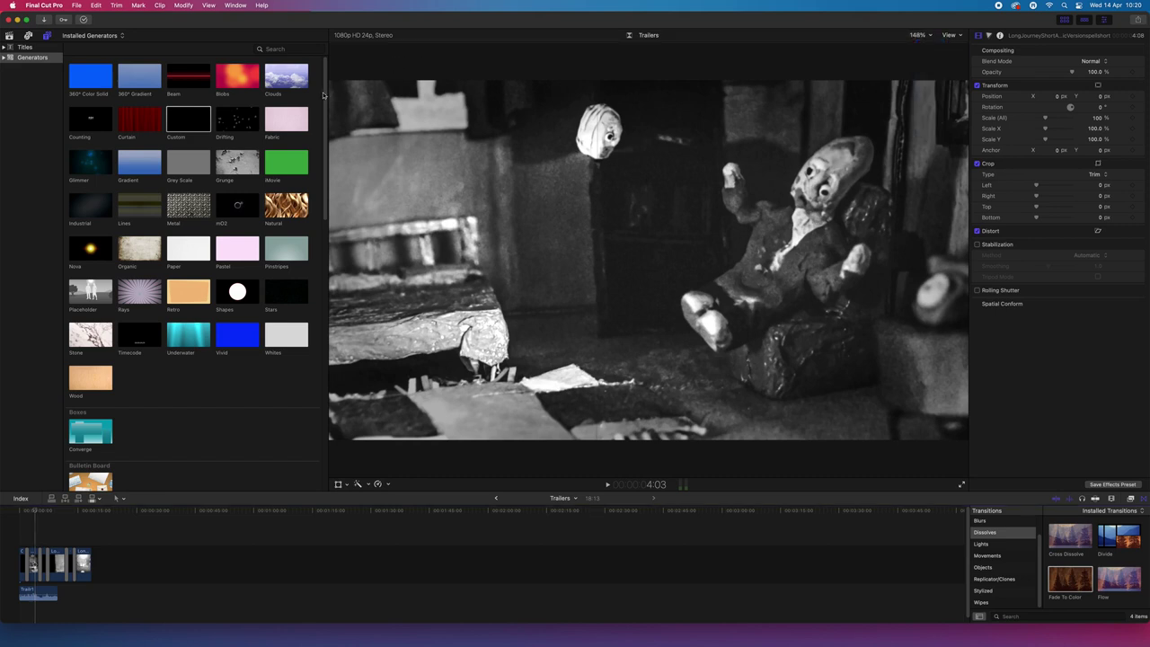
left_click_drag(325, 95, 119, 137)
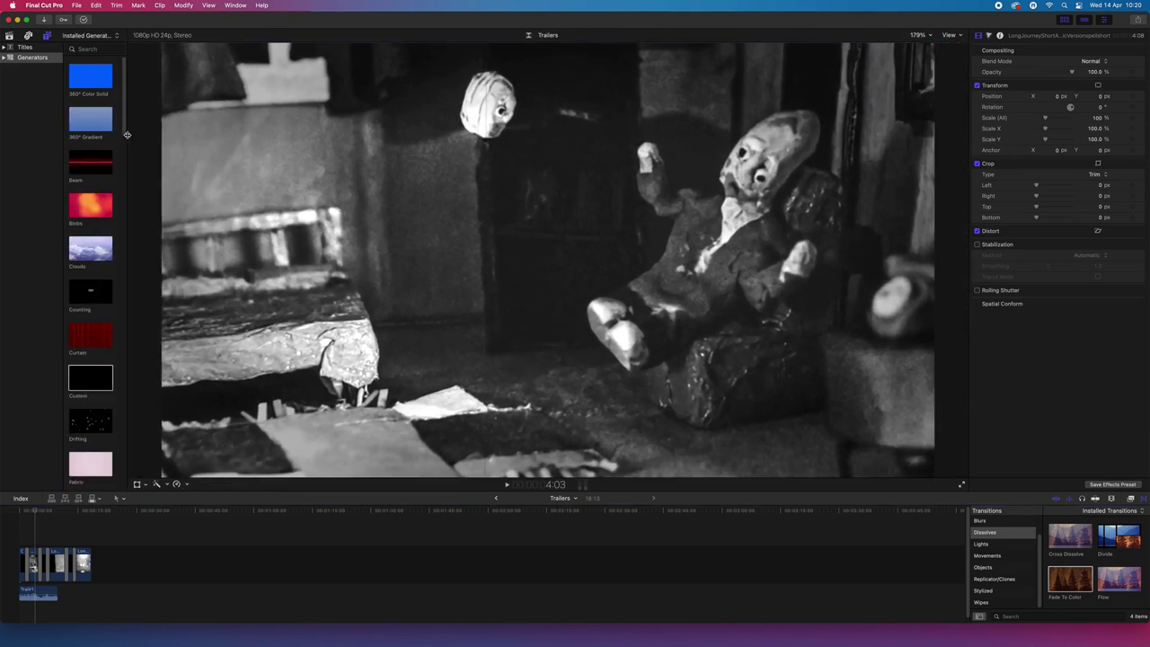
left_click(207, 6)
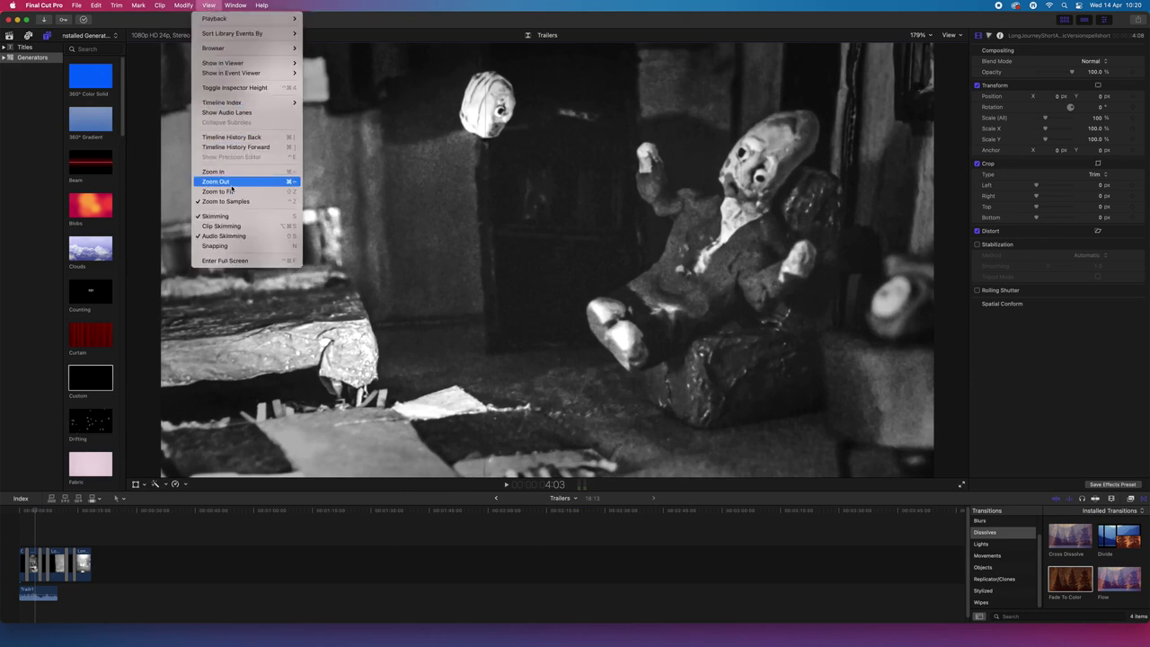
left_click(231, 192)
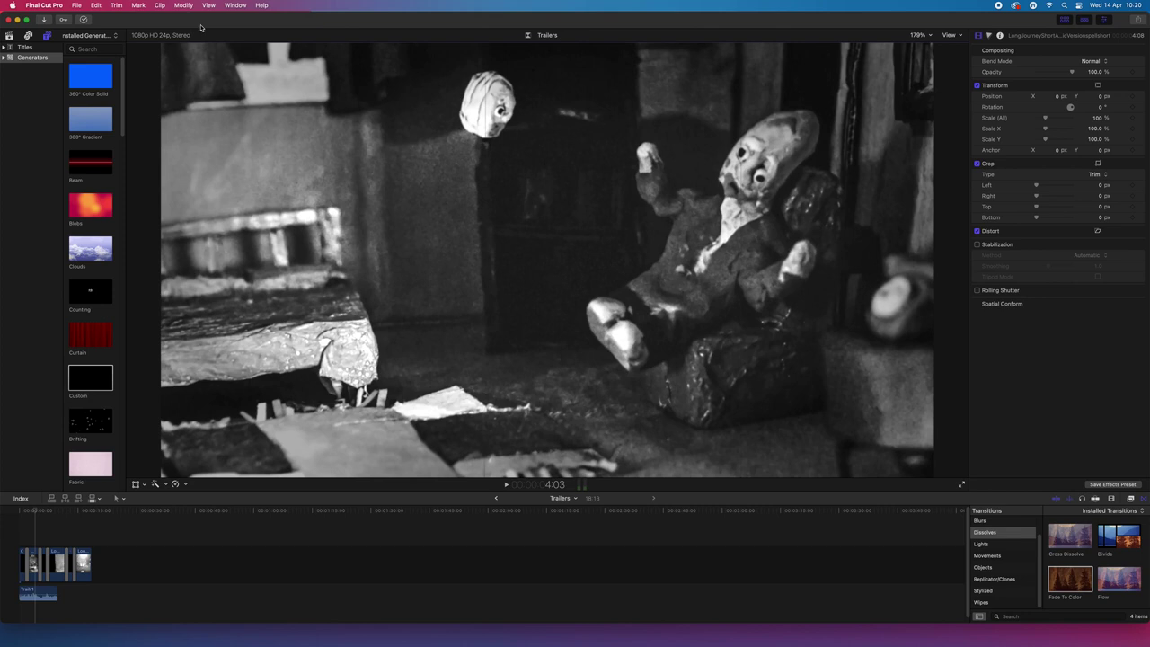
Try to zoom out on the timeline
left_click(216, 6)
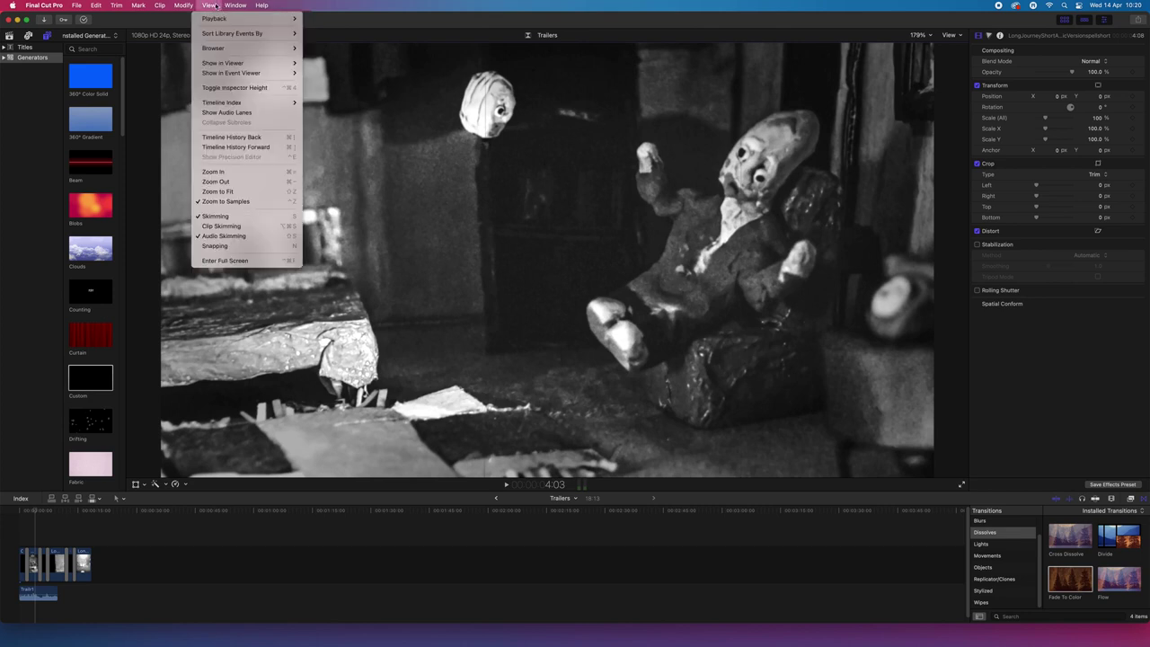
left_click(224, 182)
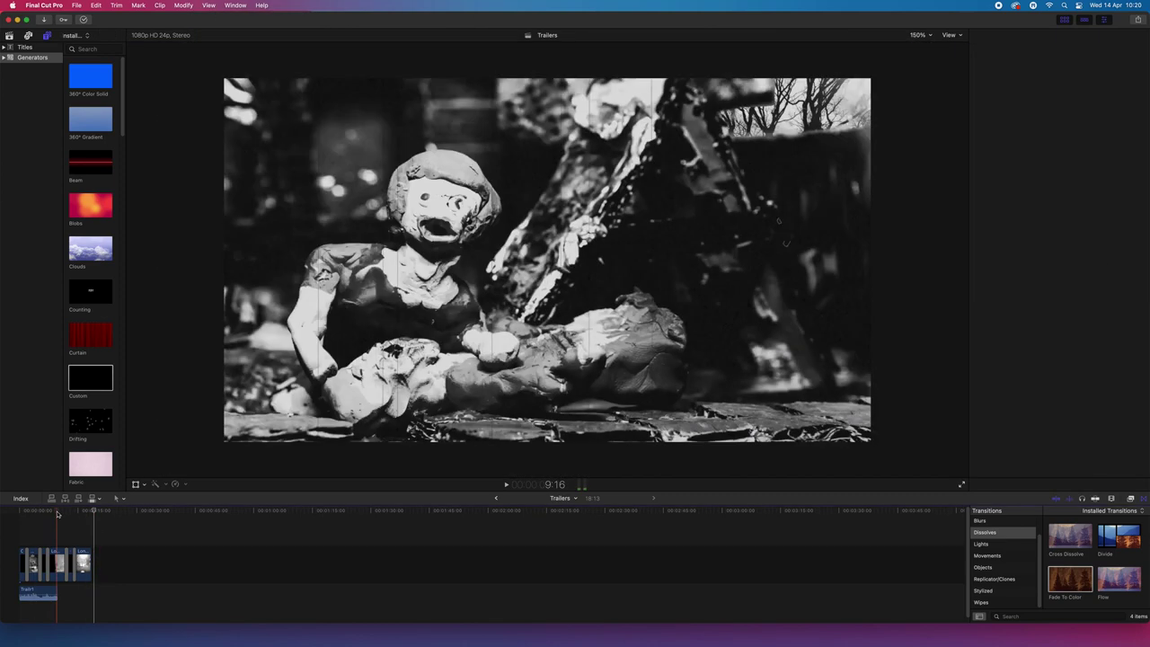
left_click(209, 5)
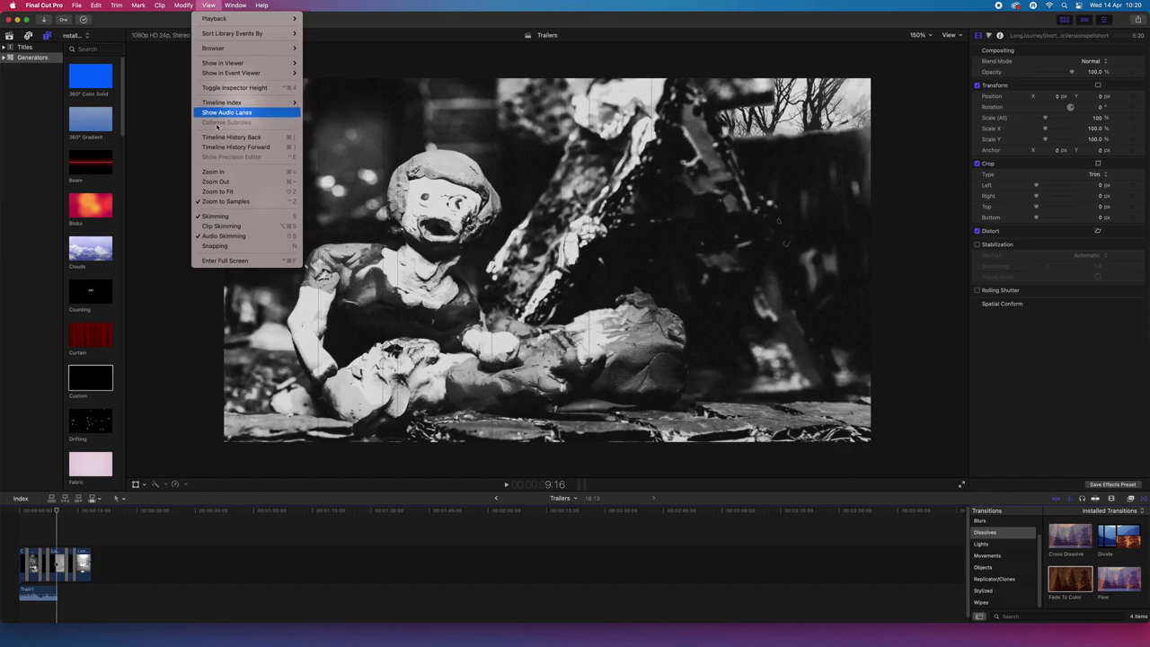
left_click(226, 182)
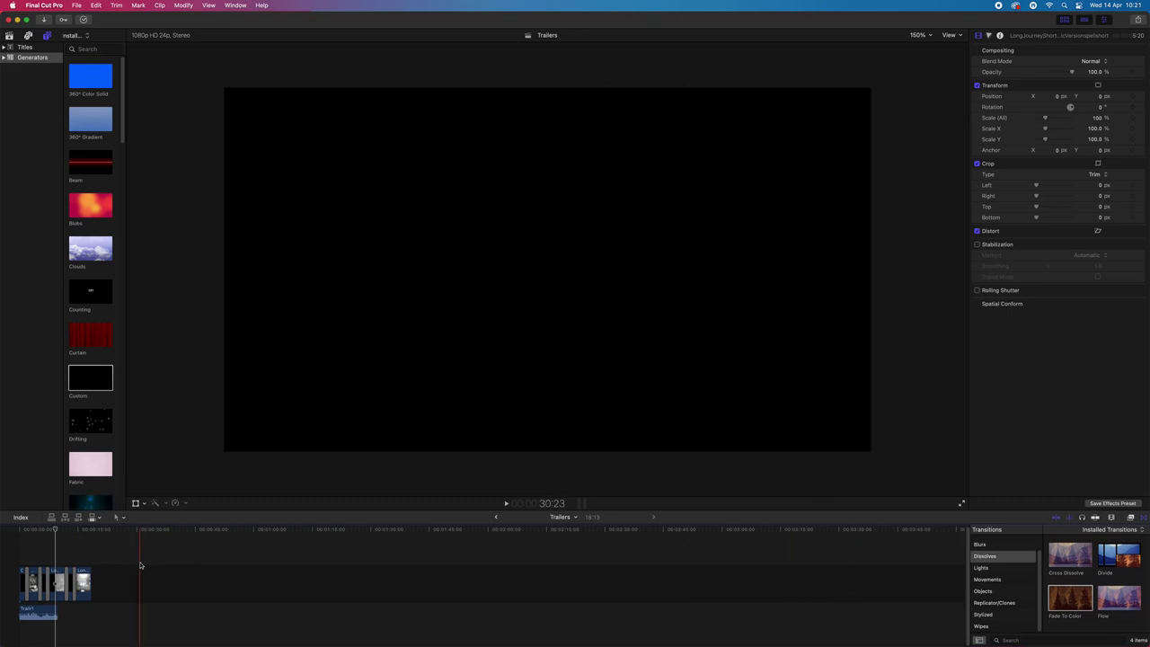
Select the last video segment, turn off Zoom to Samples, and try zooming in on the timeline
left_click(143, 563)
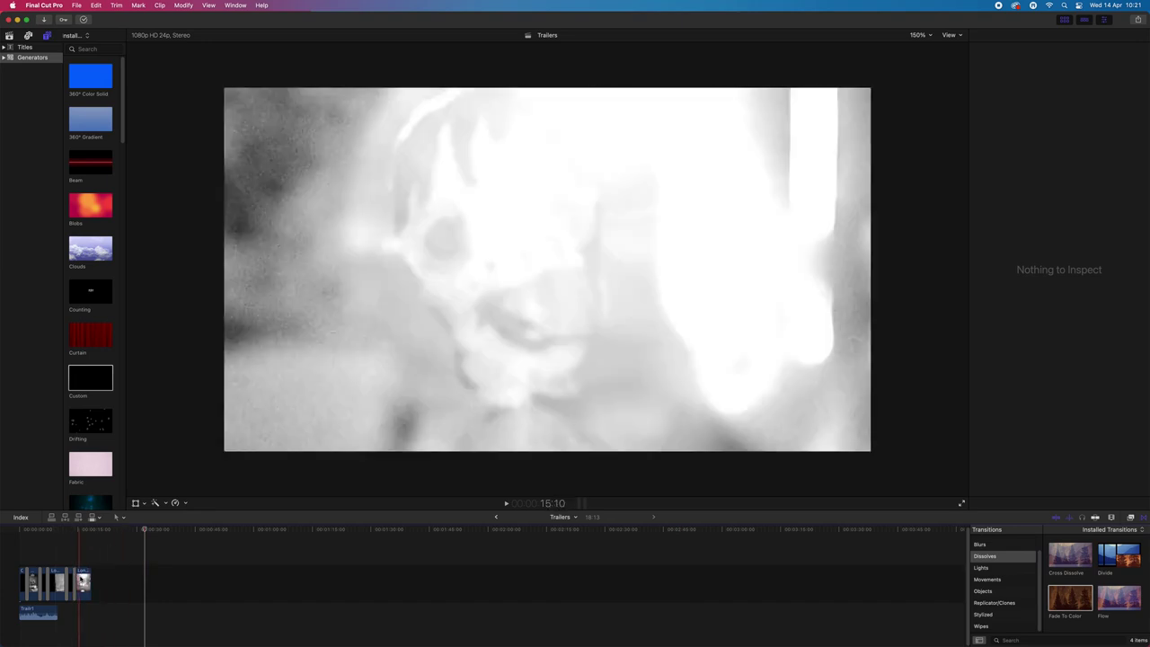
left_click(83, 582)
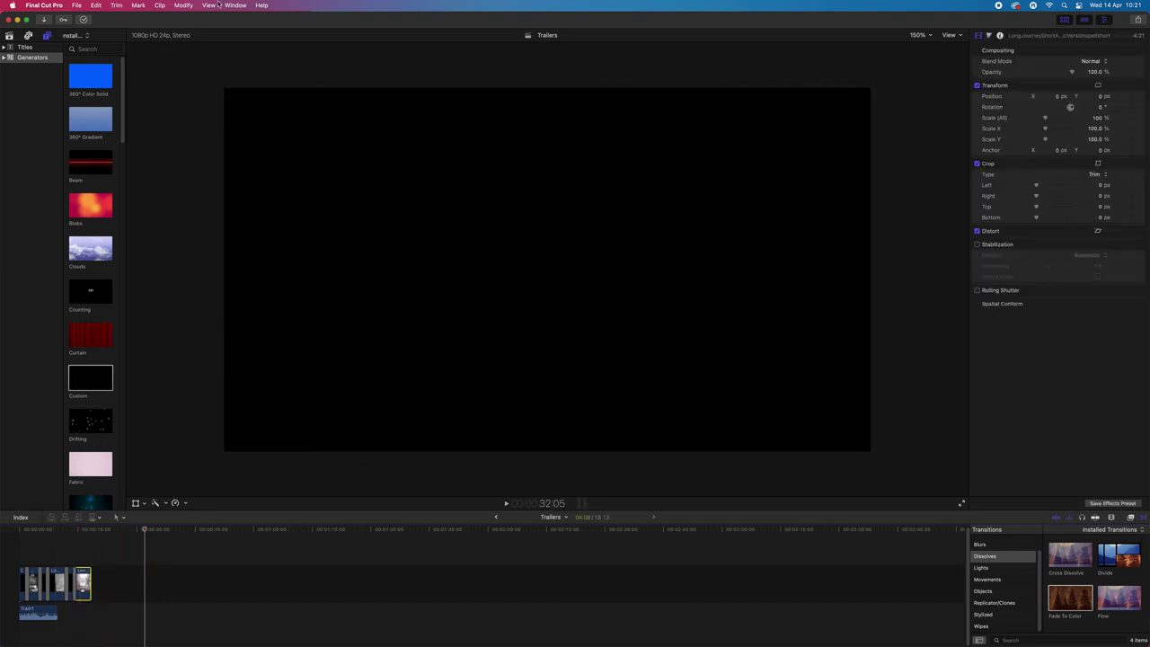
left_click(217, 5)
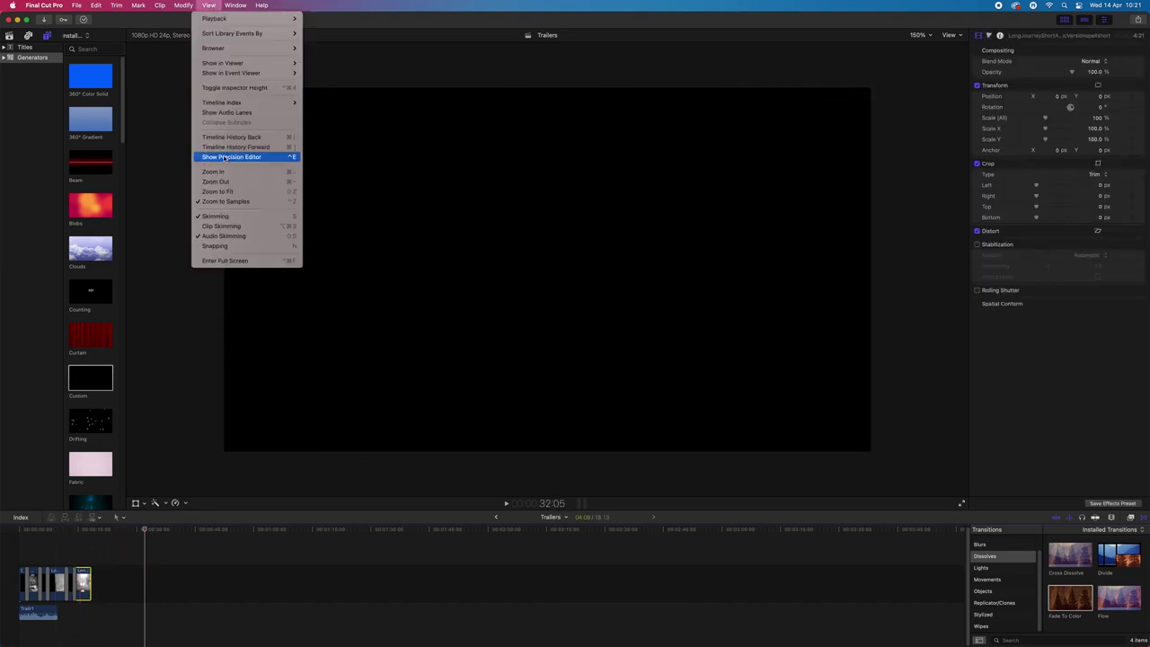
left_click(220, 203)
left_click(208, 4)
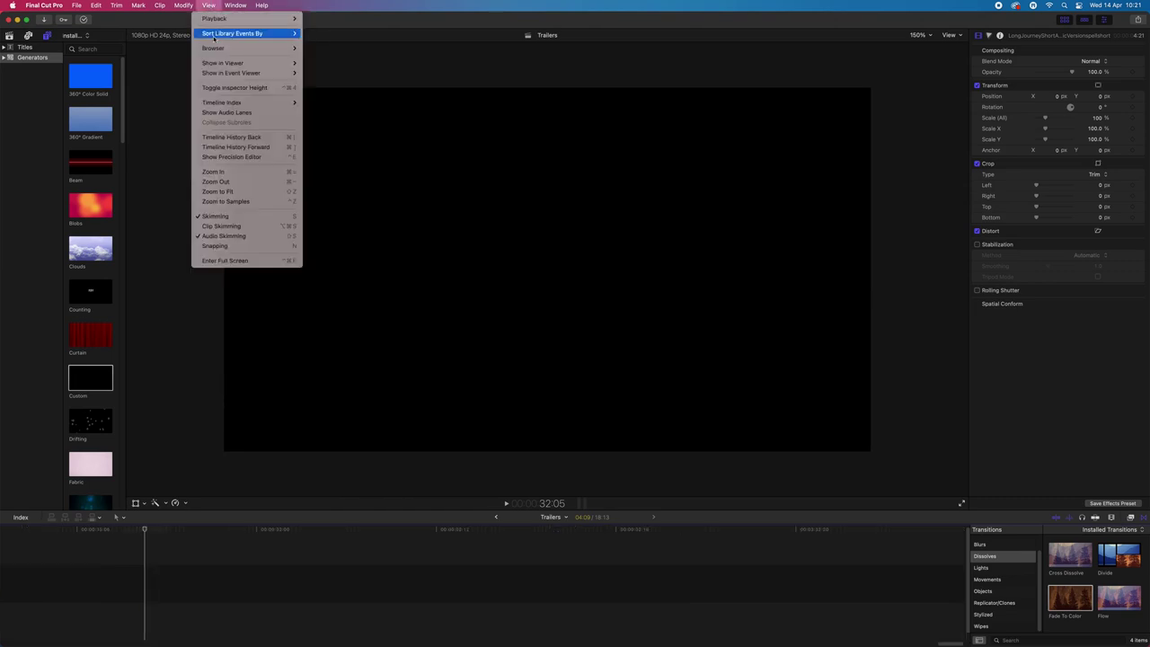
left_click(234, 175)
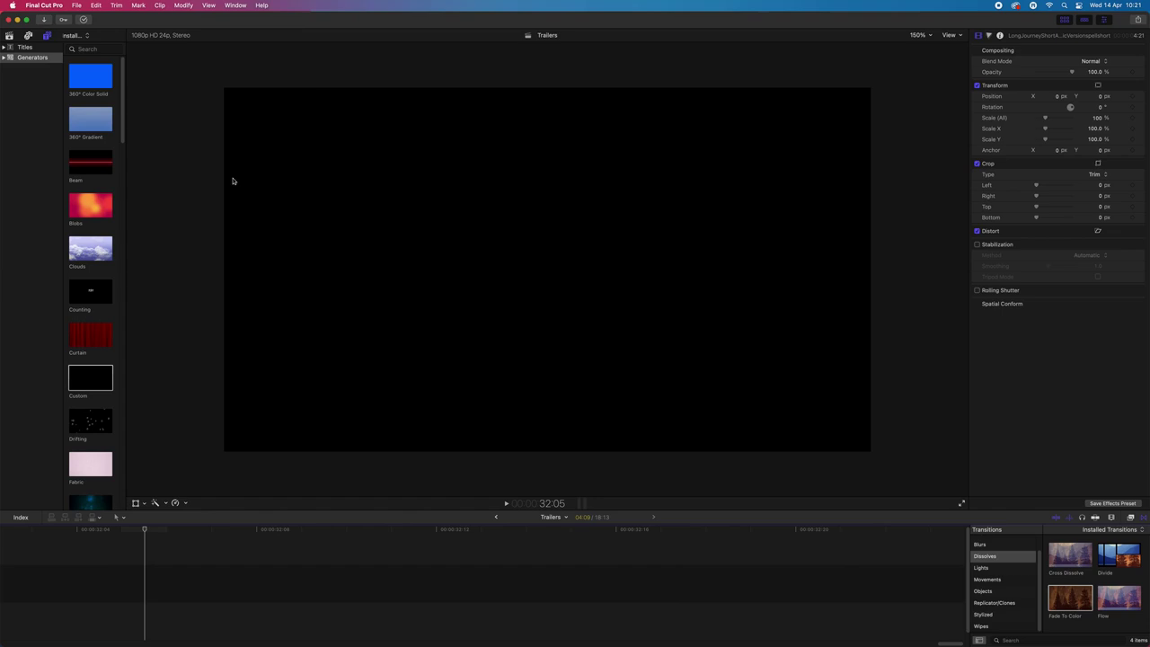
left_click_drag(144, 529, 858, 632)
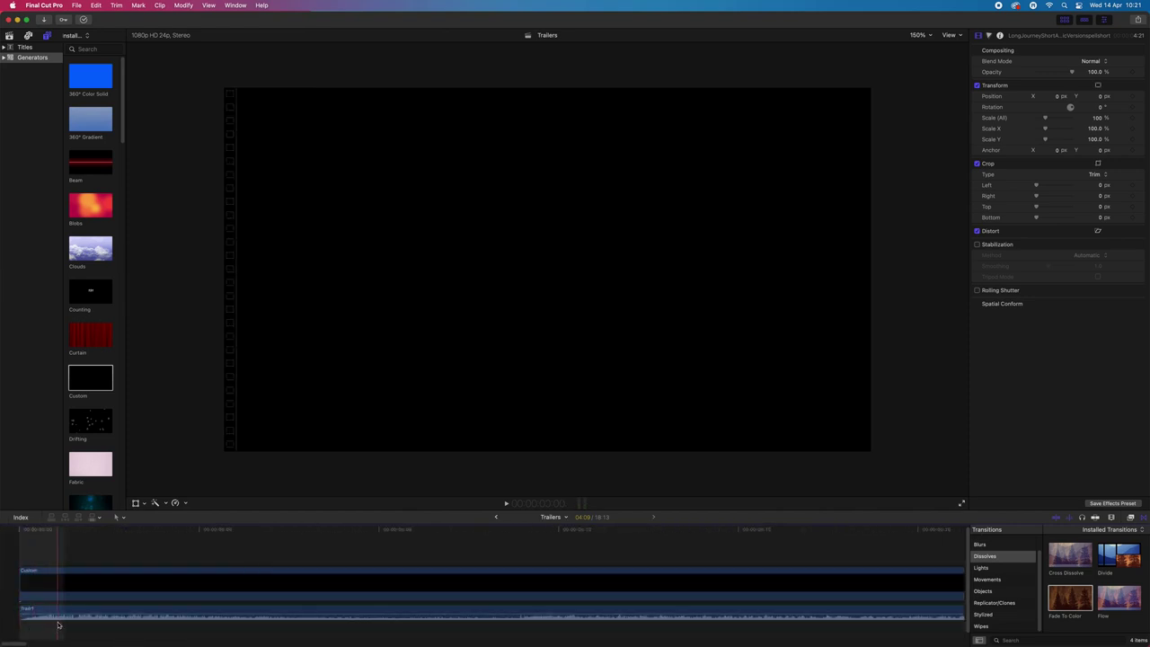
mouse_move(26, 643)
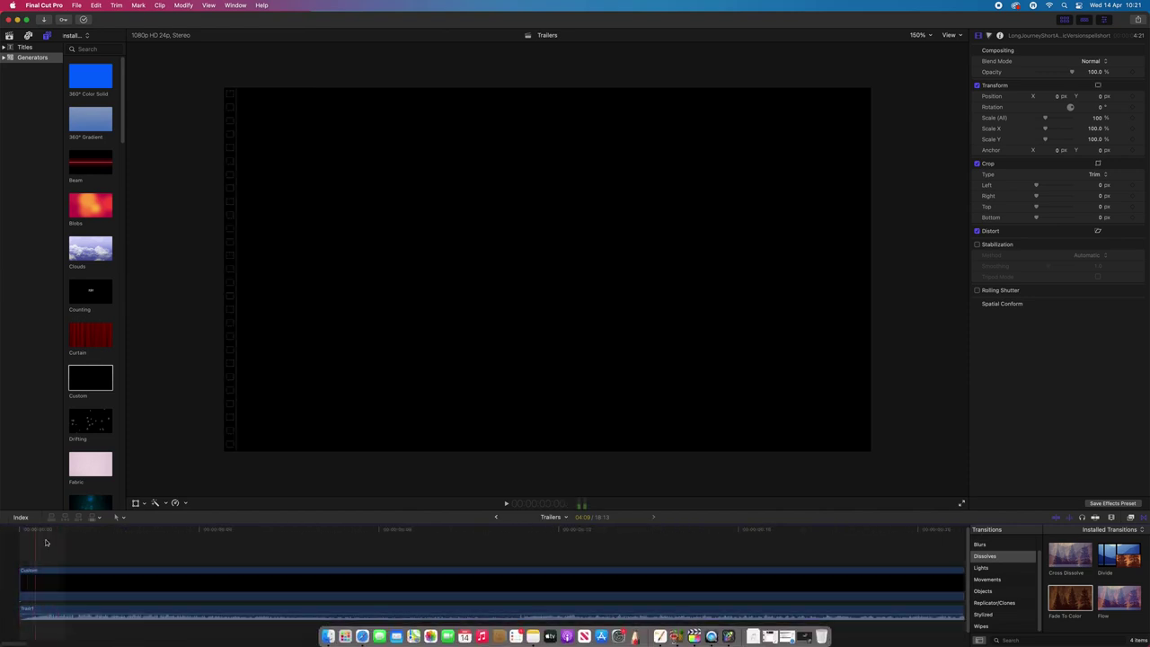
Turn Zoom to Samples back on and test zooming in and out at the timeline start
left_click(208, 5)
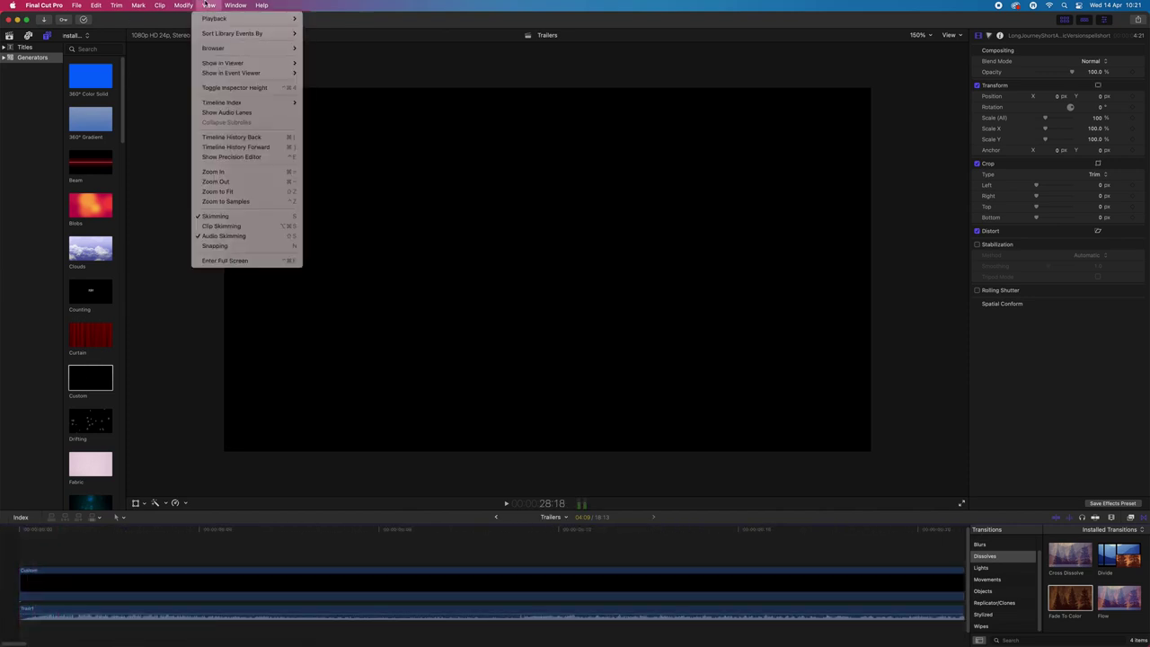
left_click(246, 204)
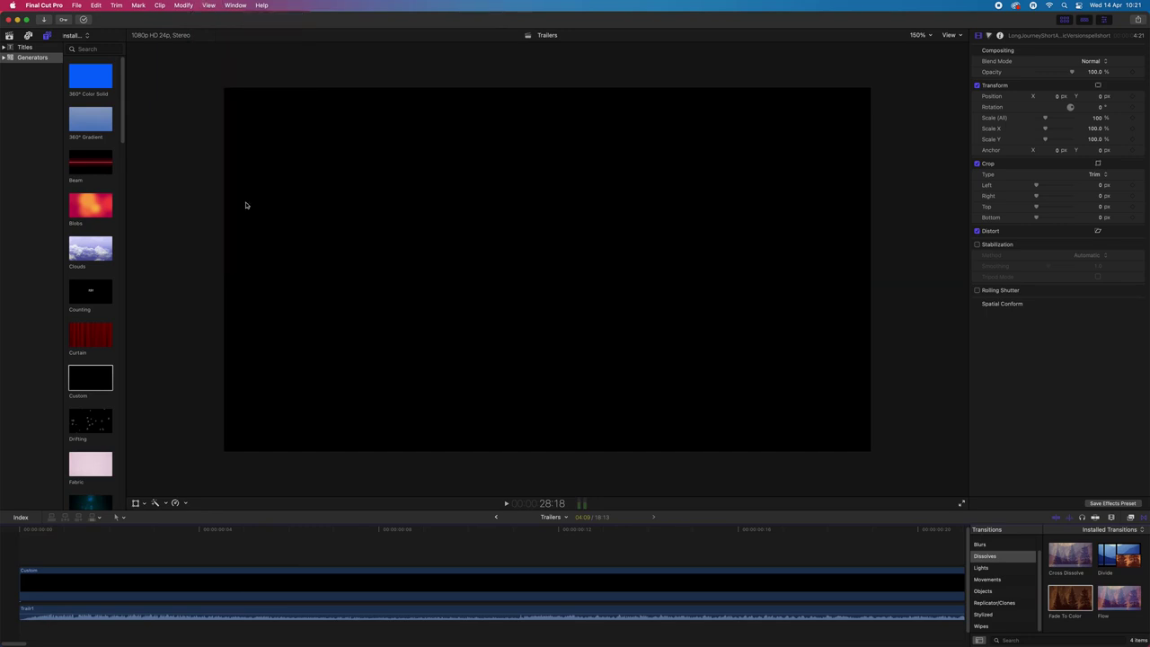
left_click(205, 4)
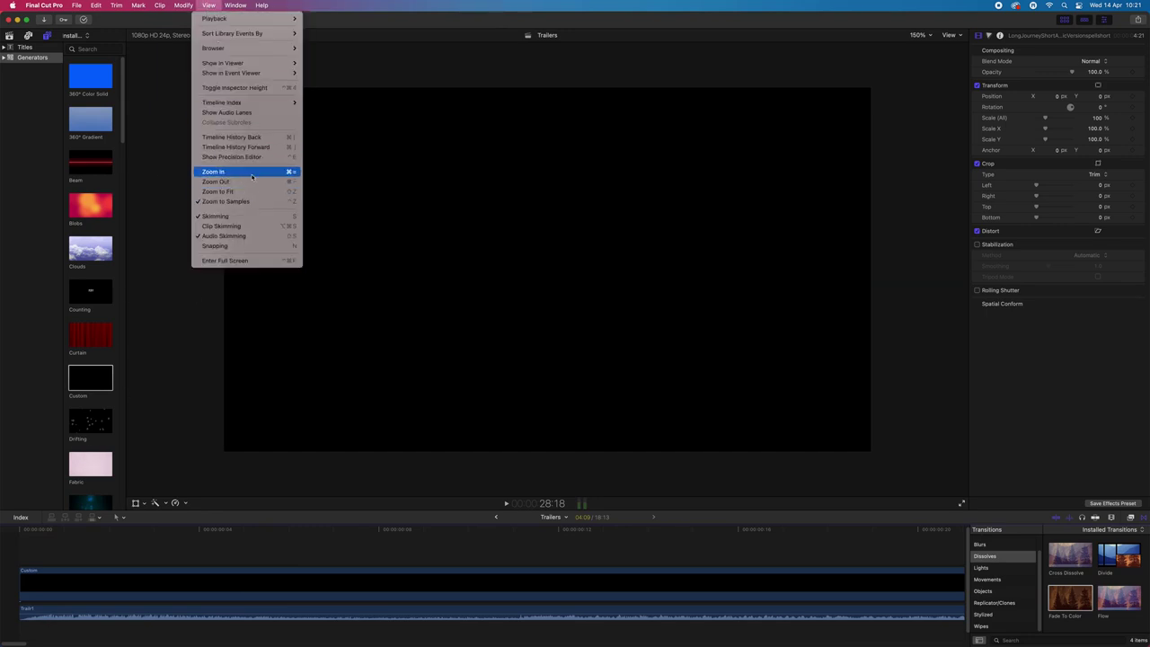
left_click(251, 172)
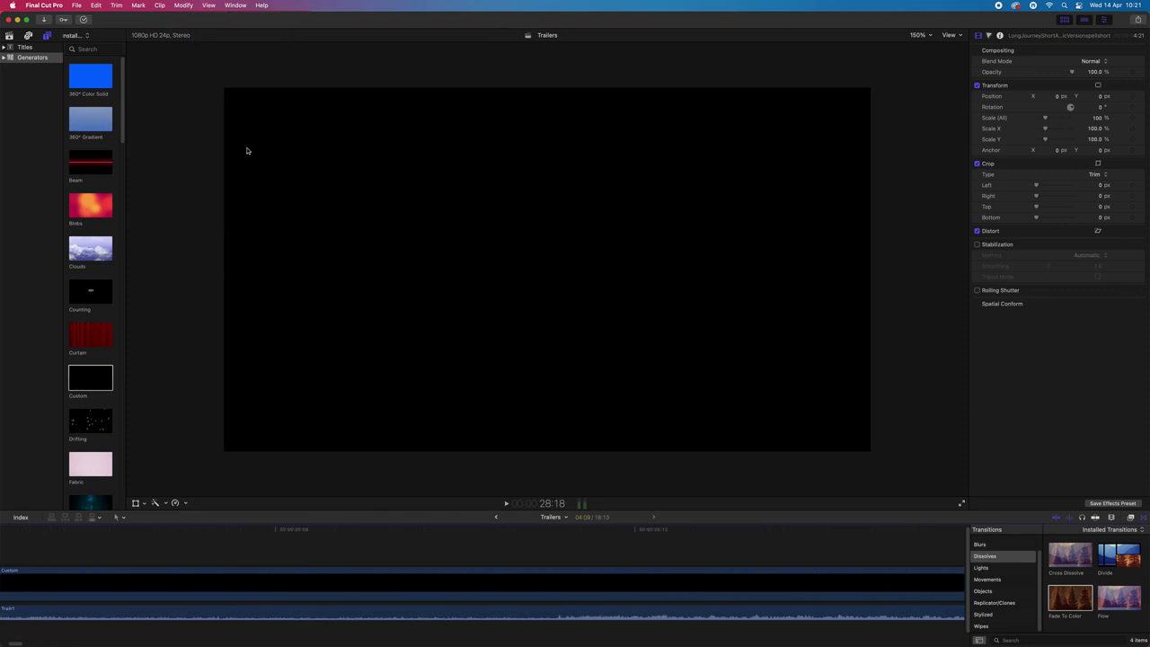
left_click(214, 5)
left_click(227, 181)
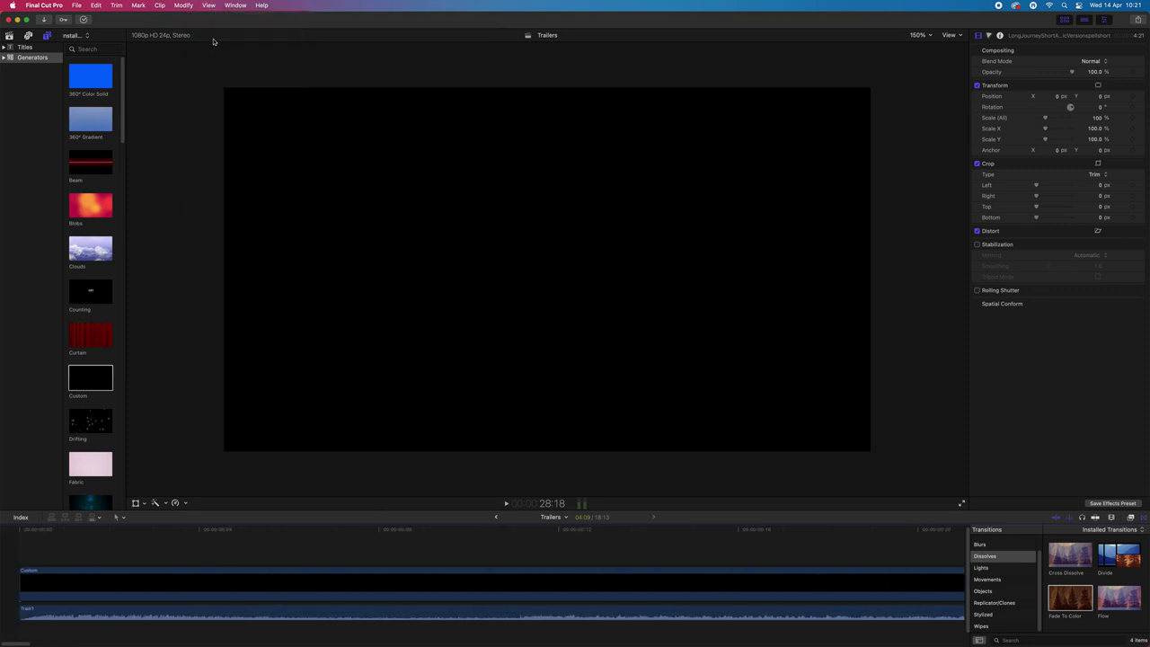
Zoom out on the timeline step by step until the whole trailer sequence fits in view
left_click(212, 5)
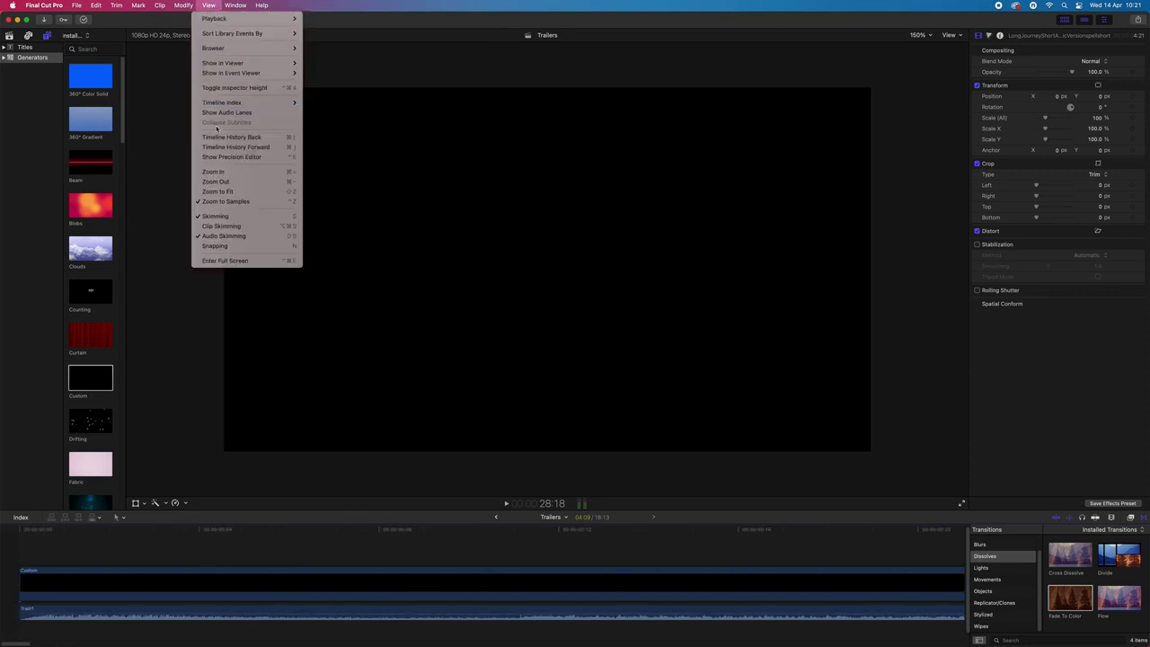
left_click(217, 181)
left_click(210, 5)
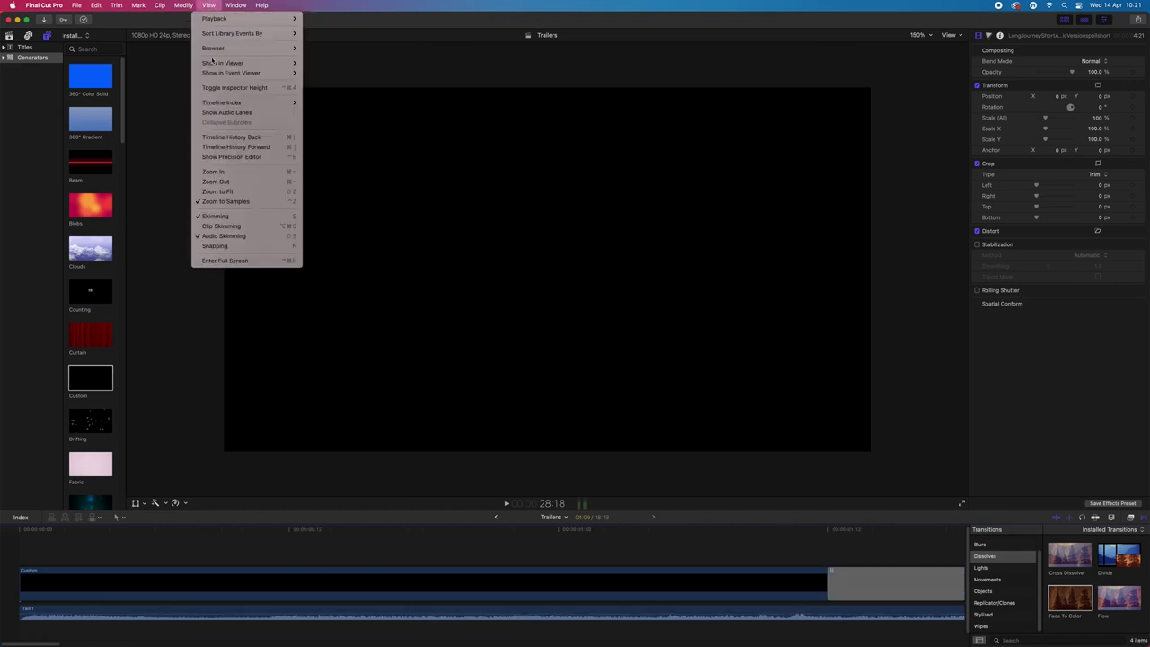
left_click(217, 182)
left_click(210, 6)
left_click(218, 181)
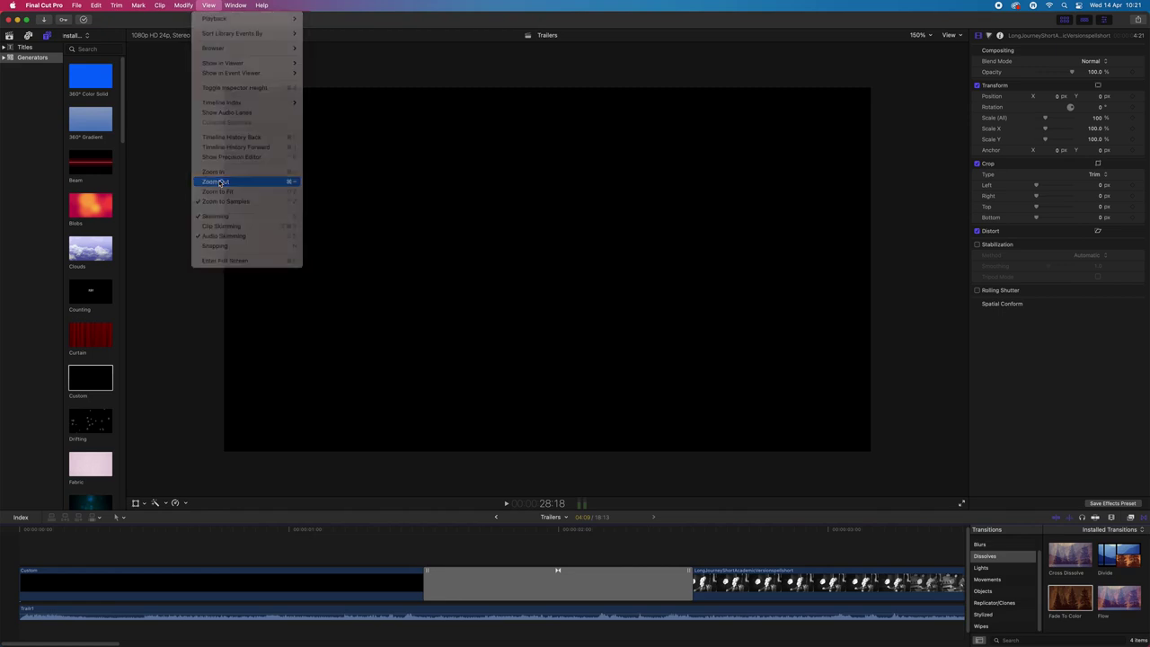
left_click(208, 6)
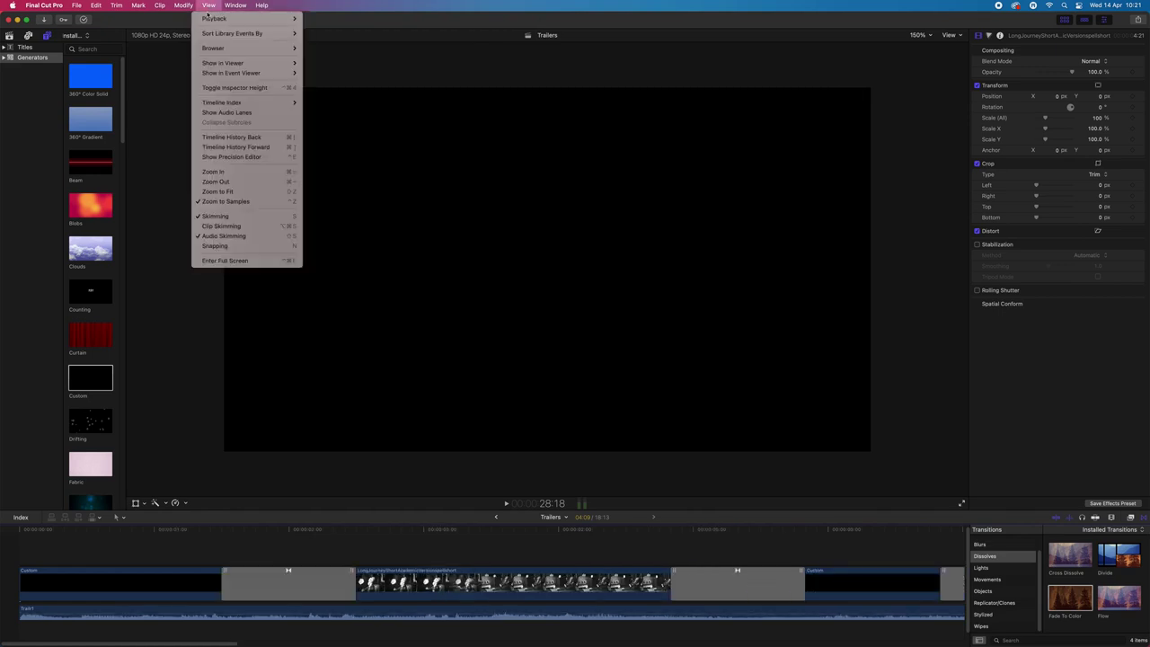
left_click(218, 182)
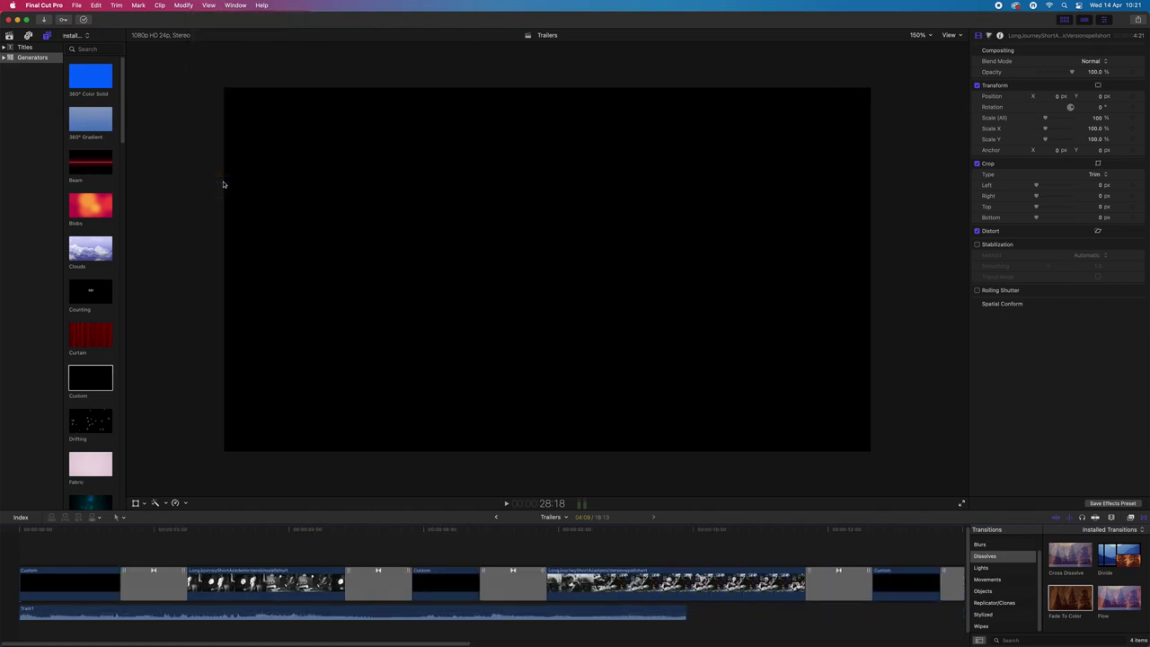
left_click(217, 5)
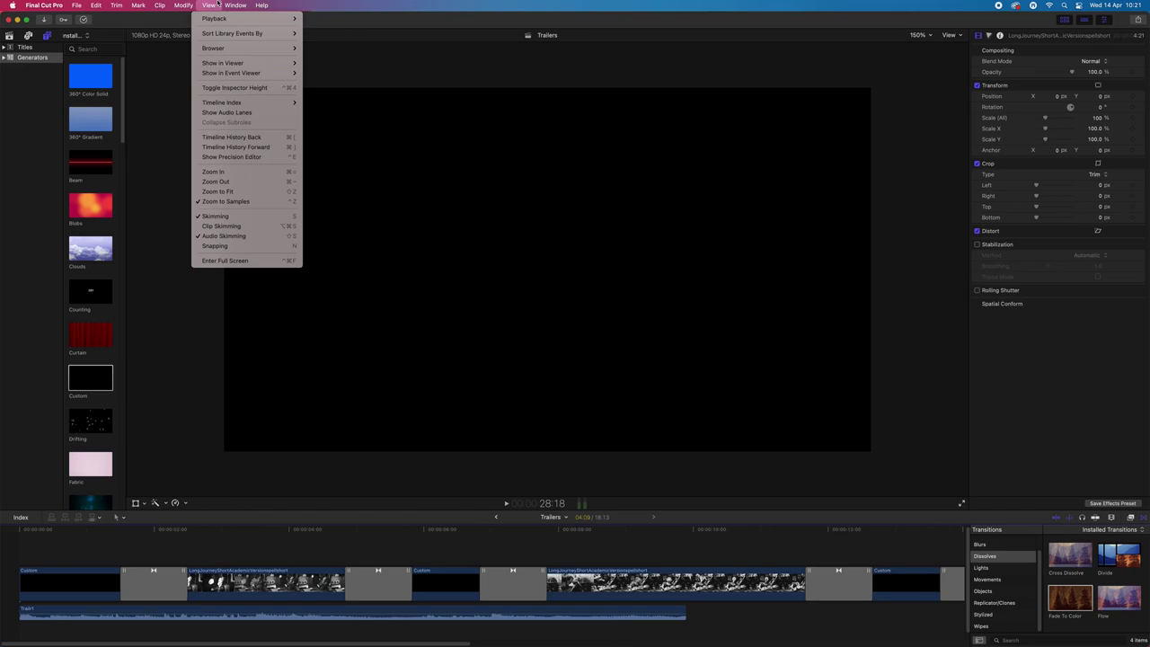
left_click(228, 182)
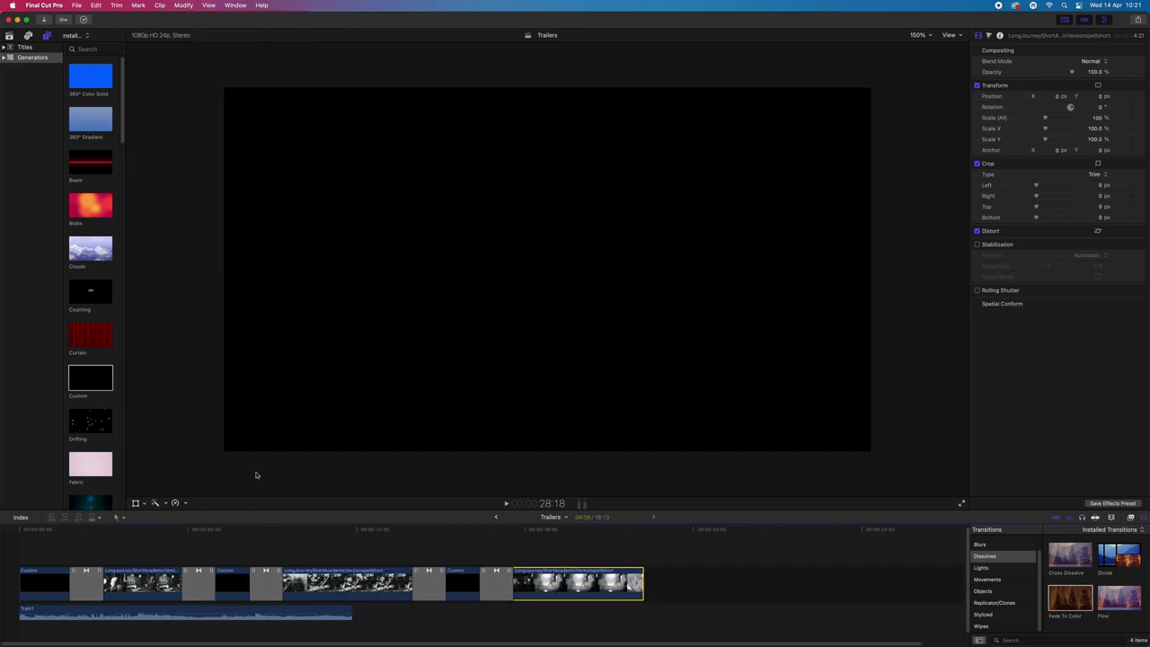
Delete all five Fade To Color transitions between the black clips and the video segments
left_click(87, 586)
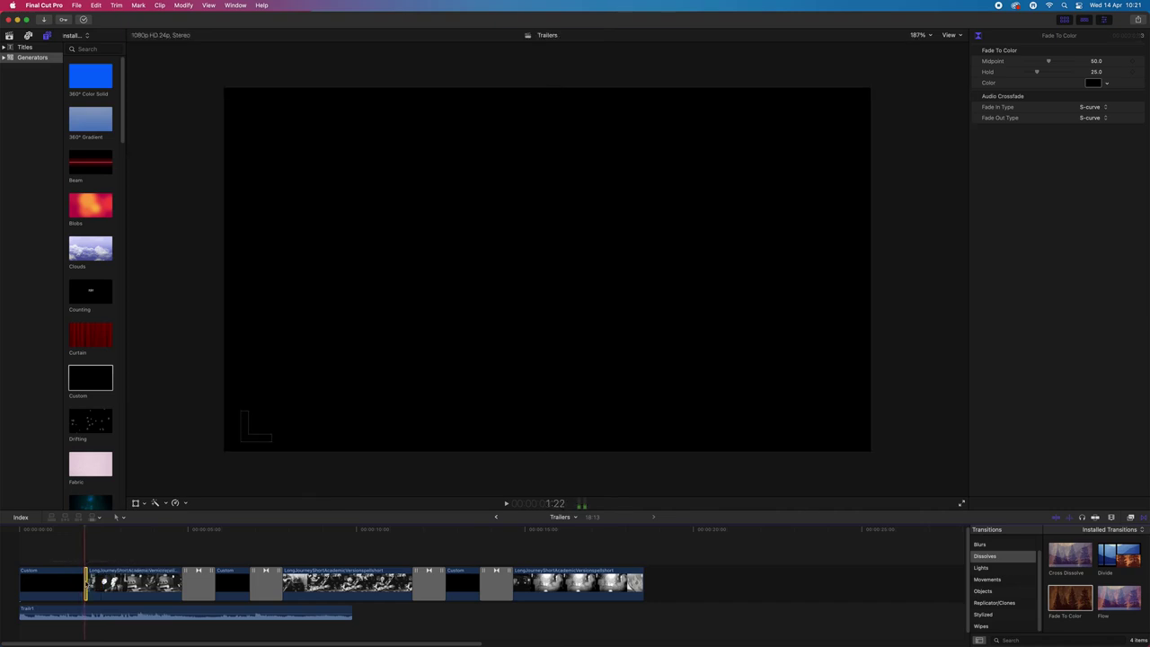
scroll(485, 584, "right", 2)
left_click(941, 548)
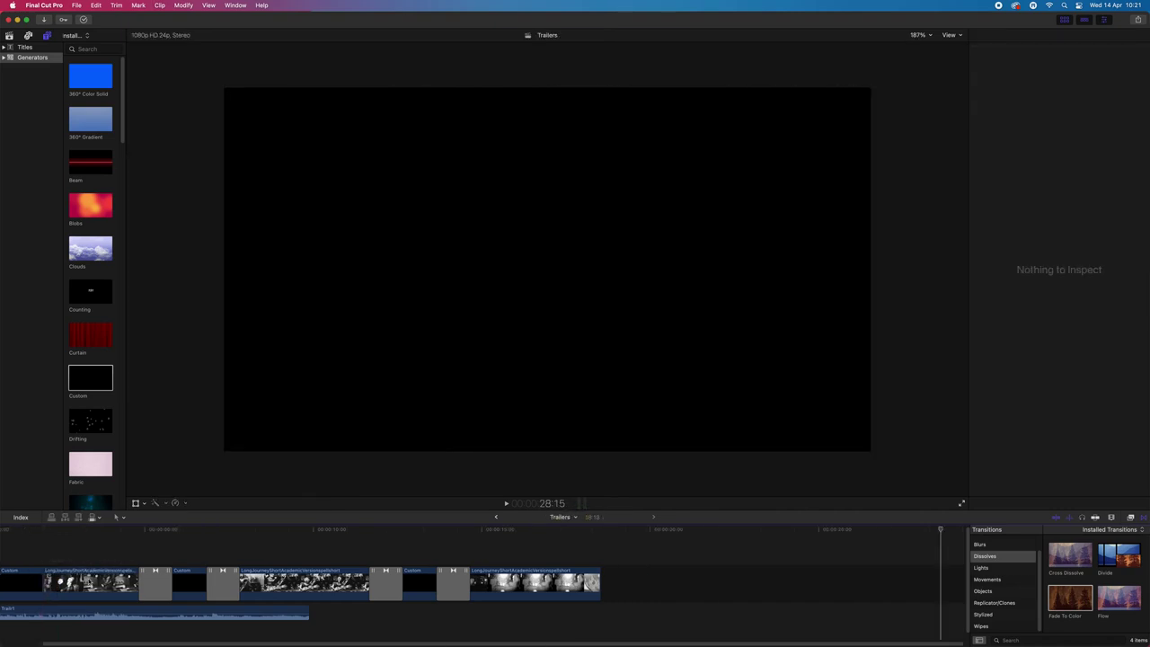
left_click(155, 584)
key("Delete")
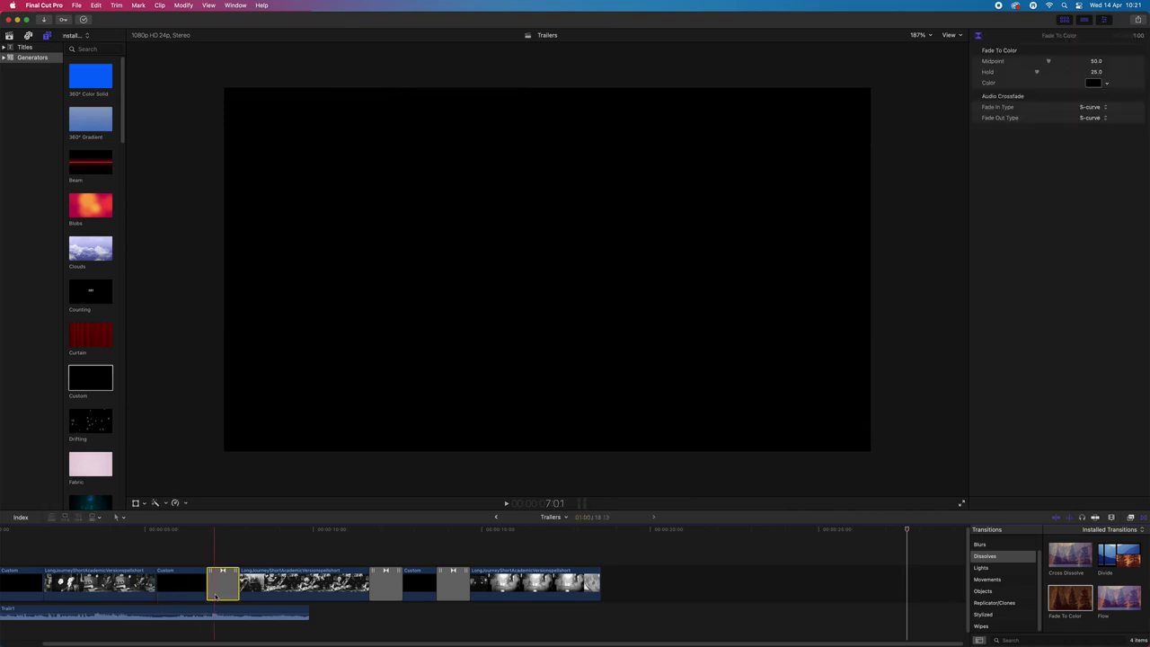
key("Delete")
left_click(379, 580)
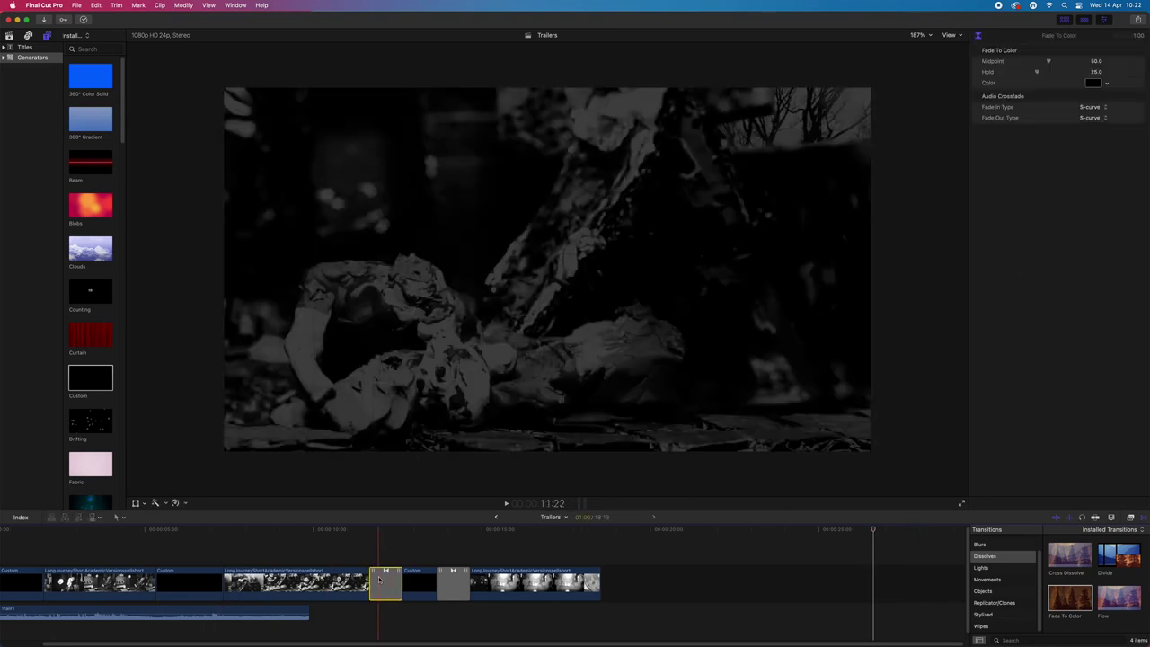
key("Delete")
left_click(452, 583)
key("Delete")
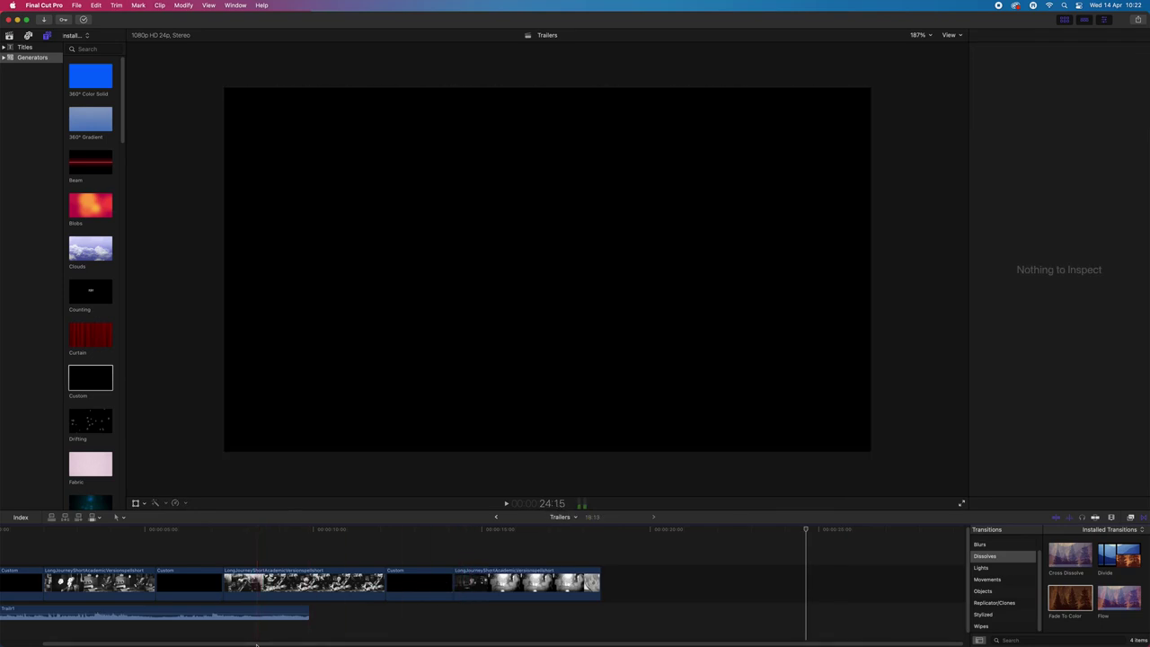
Shorten the three black clips by trimming their ends, the first to 20 frames and the third to 11 frames
scroll(157, 644, "left", 2)
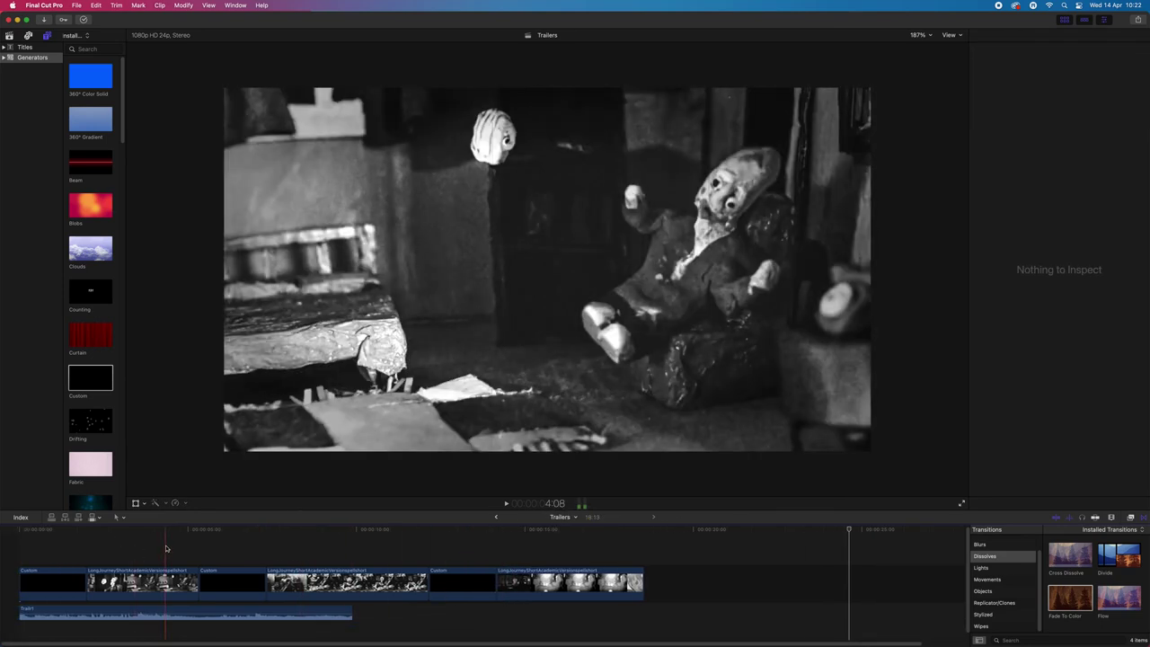
left_click(77, 586)
left_click_drag(85, 585, 46, 582)
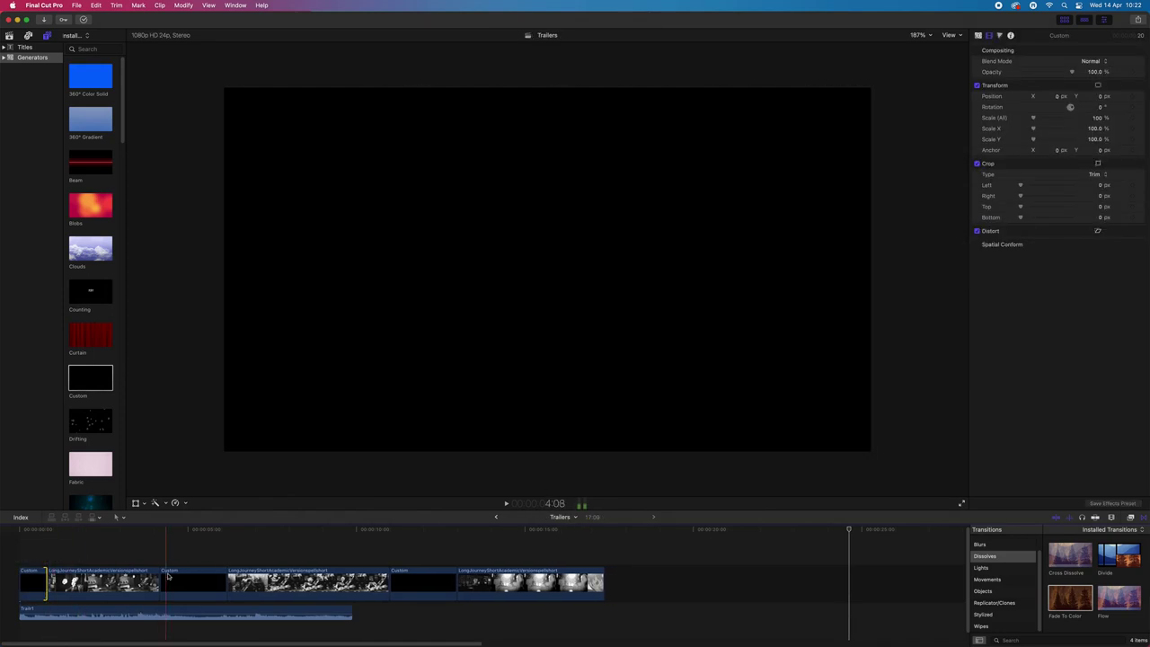
left_click_drag(224, 584, 178, 584)
left_click(355, 582)
left_click_drag(408, 582, 357, 583)
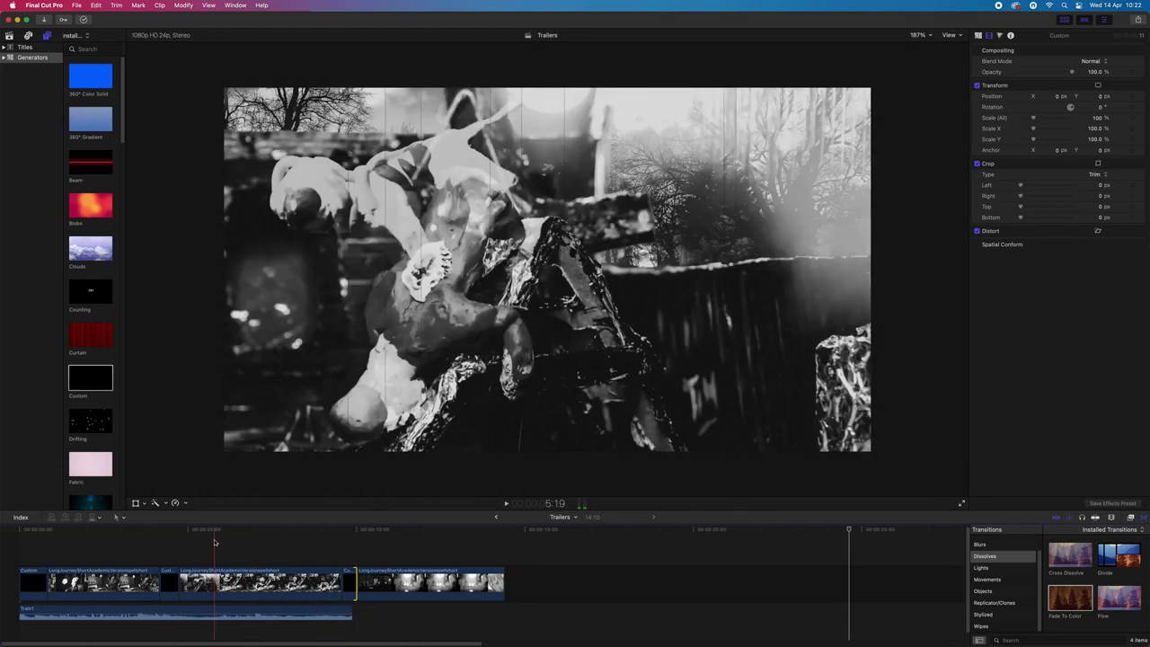
Play back the tightened cut and trim the start of the first video segment to a duration of 2:12
key("space")
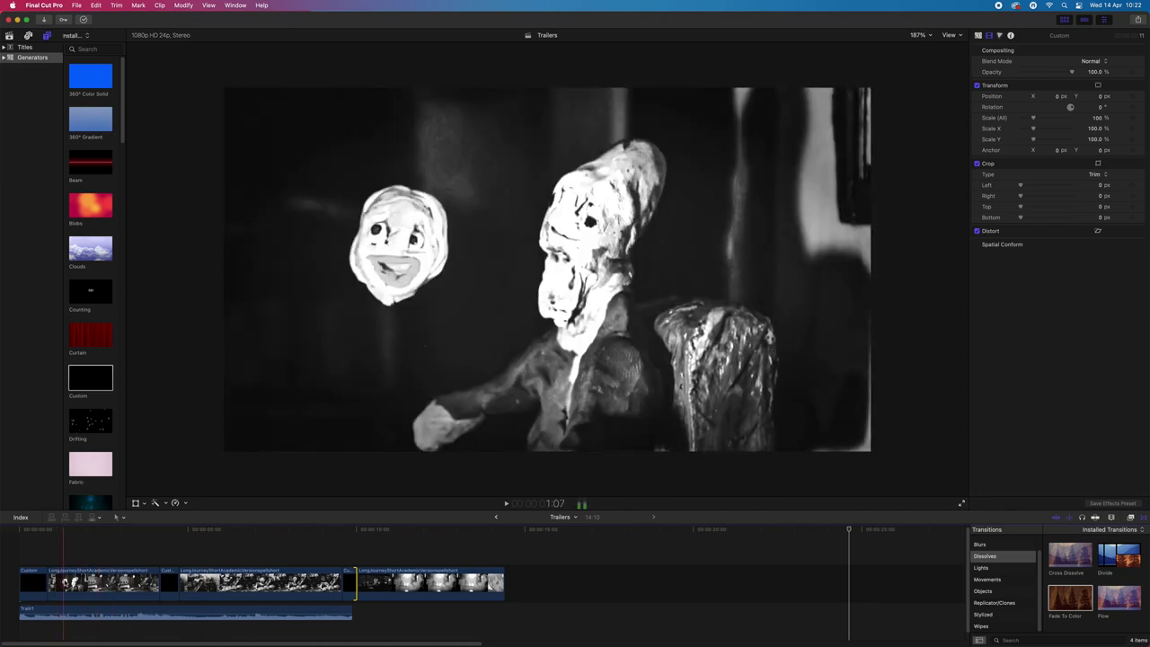
left_click(51, 583)
left_click_drag(47, 583, 77, 582)
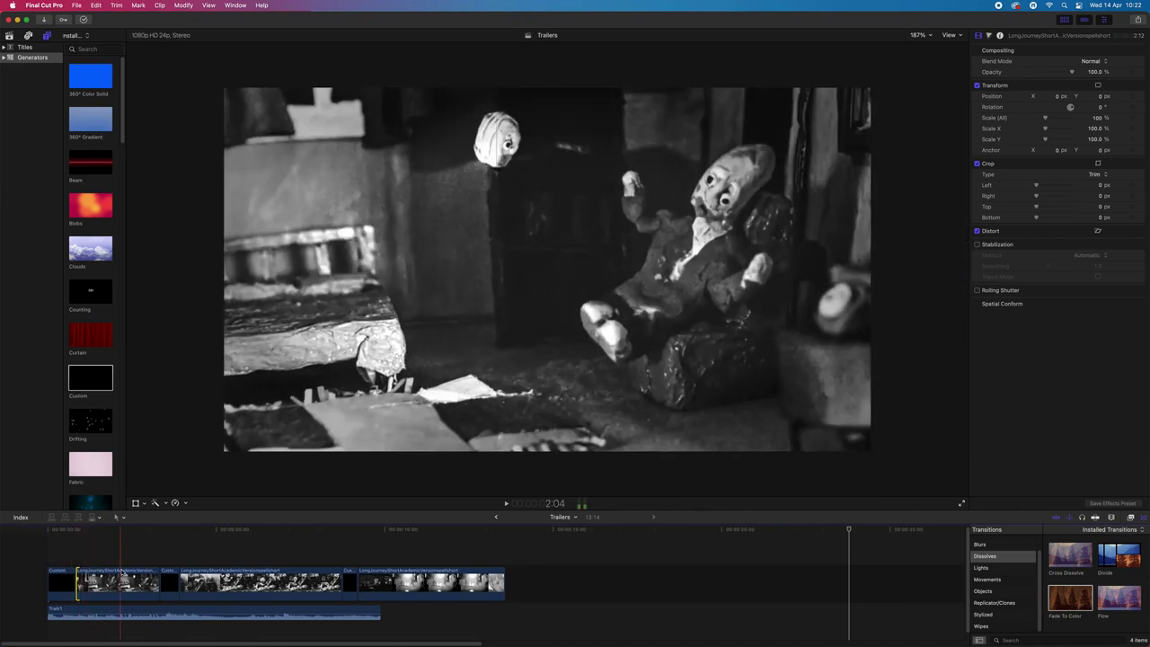
Shorten the first video segment further and trim both ends of the second video segment to a duration of 2:08
left_click_drag(159, 582, 235, 583)
left_click(153, 582)
key("space")
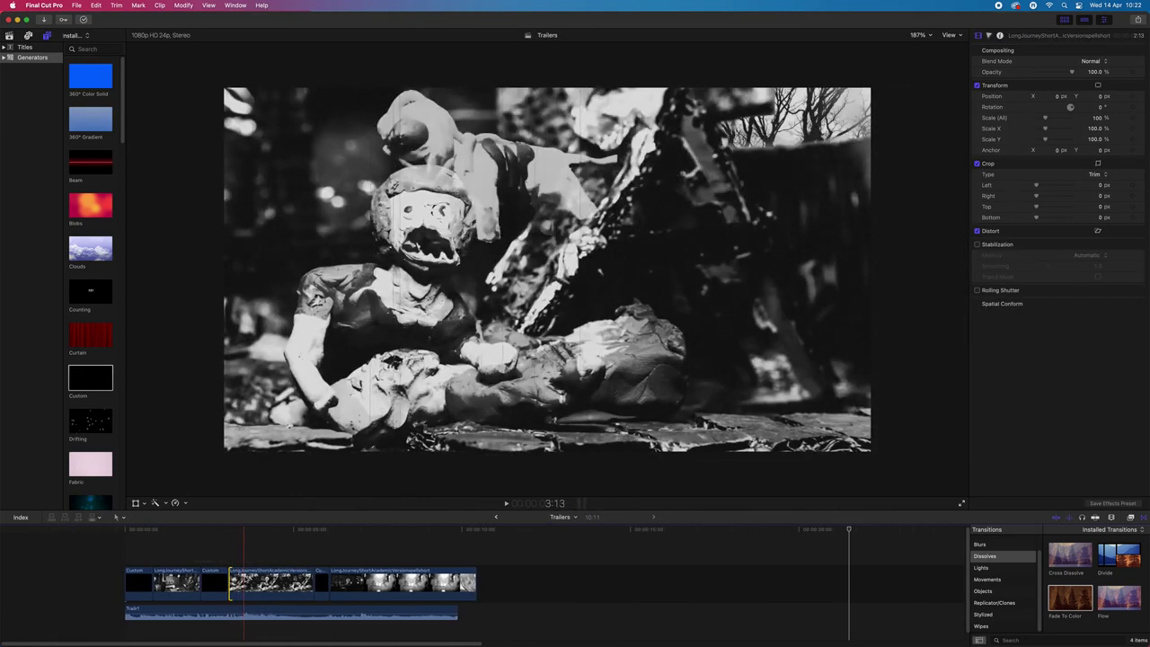
left_click_drag(315, 582, 306, 582)
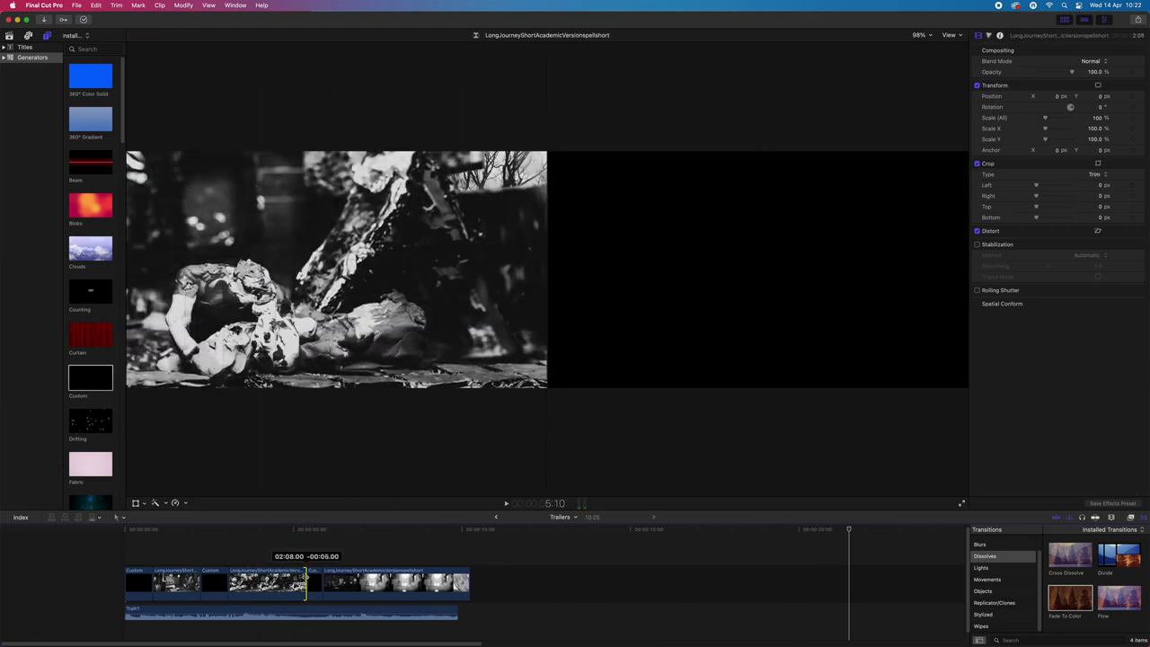
Play the cut and trim both ends of the third video segment to a duration of 3:02
key("space")
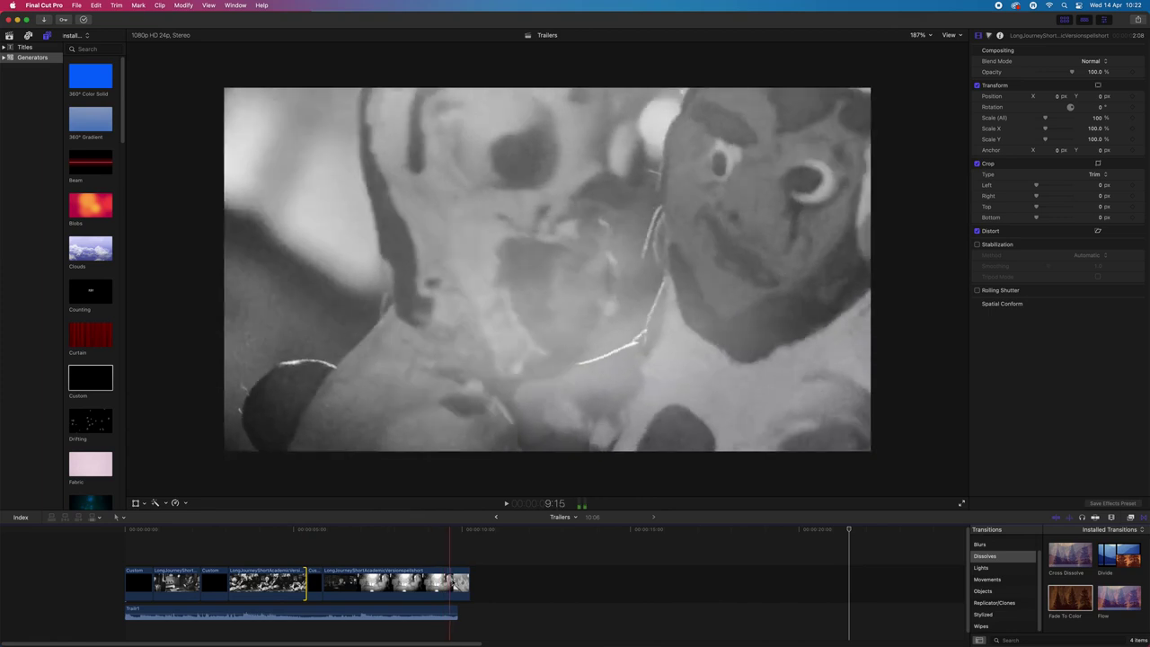
mouse_move(468, 583)
left_mouse_down()
mouse_move(418, 582)
mouse_move(458, 583)
left_mouse_up()
left_click(325, 583)
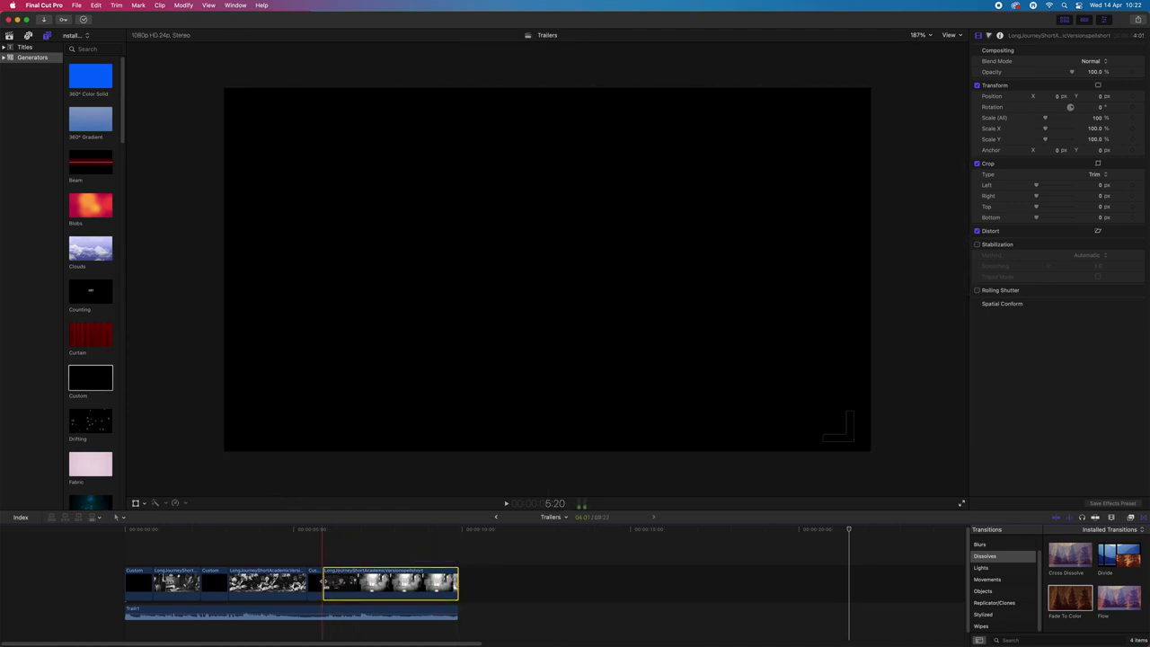
left_click_drag(325, 583, 358, 582)
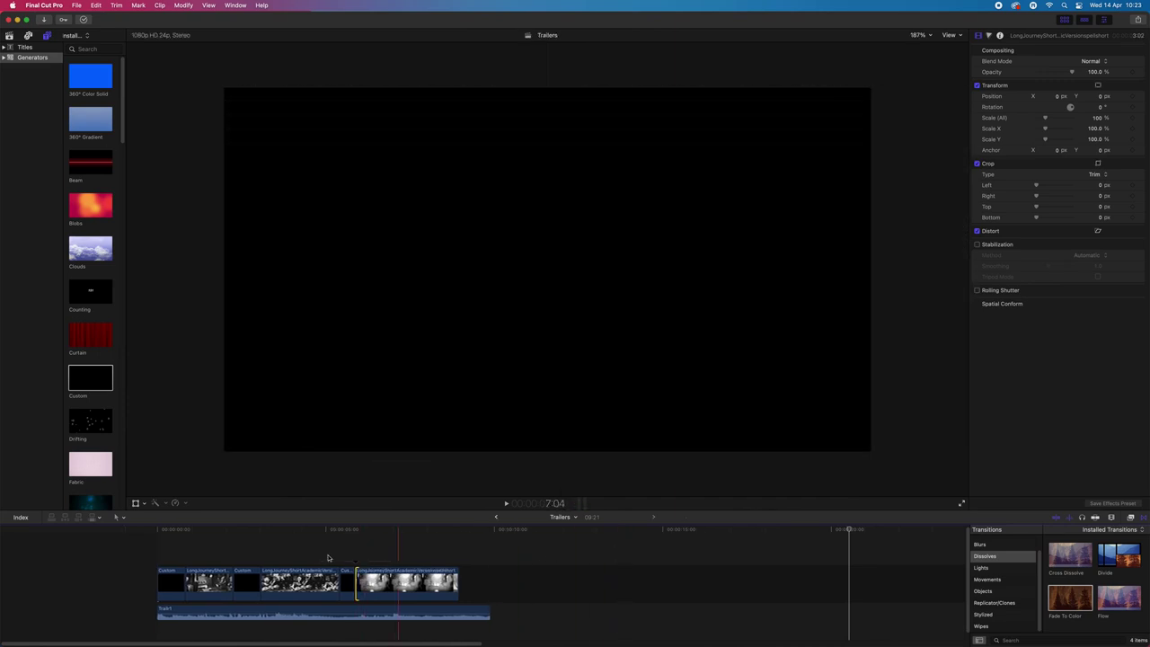
Copy the third black clip and paste it at the end of the third video segment
left_click(347, 583)
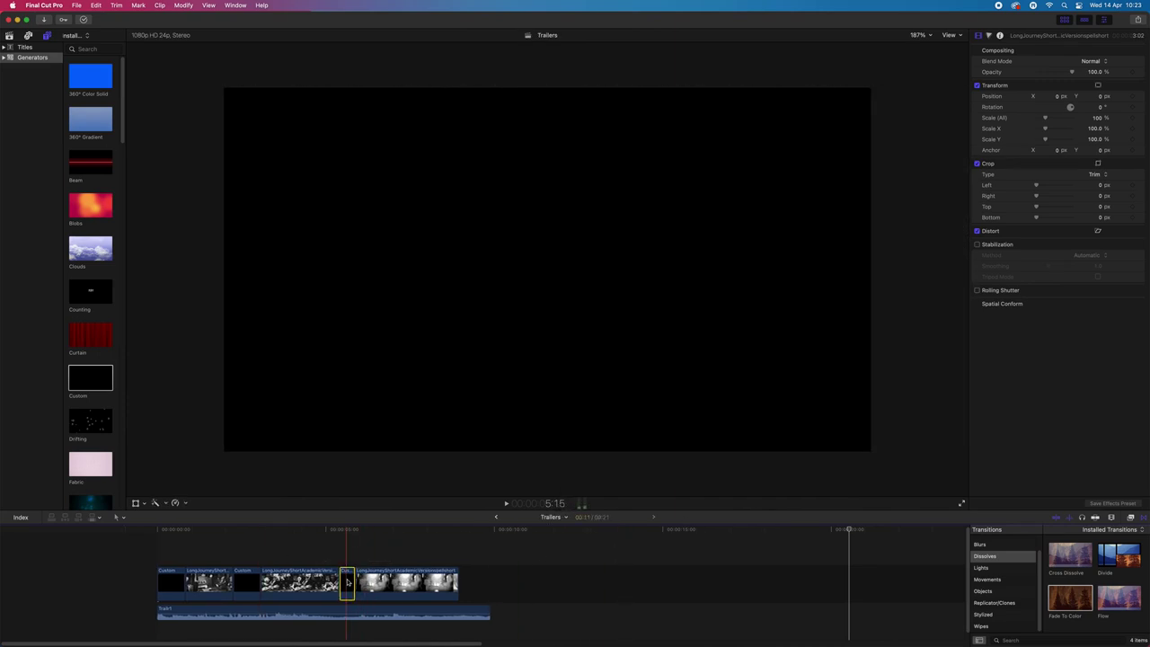
left_click(97, 6)
left_click(102, 54)
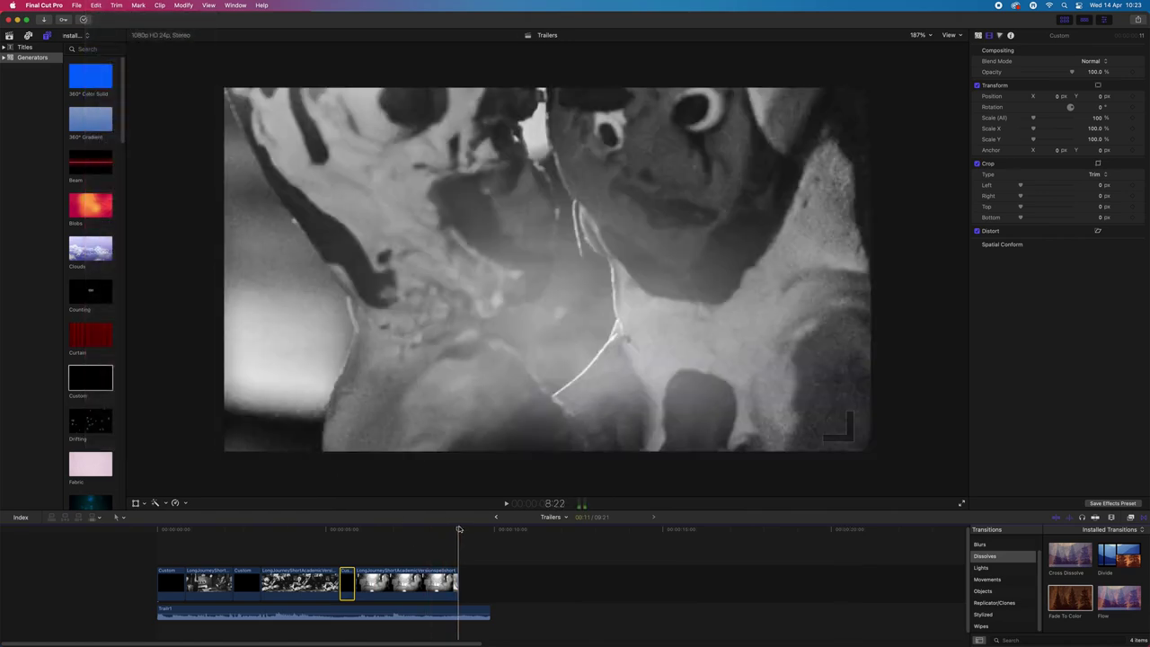
key("super+v")
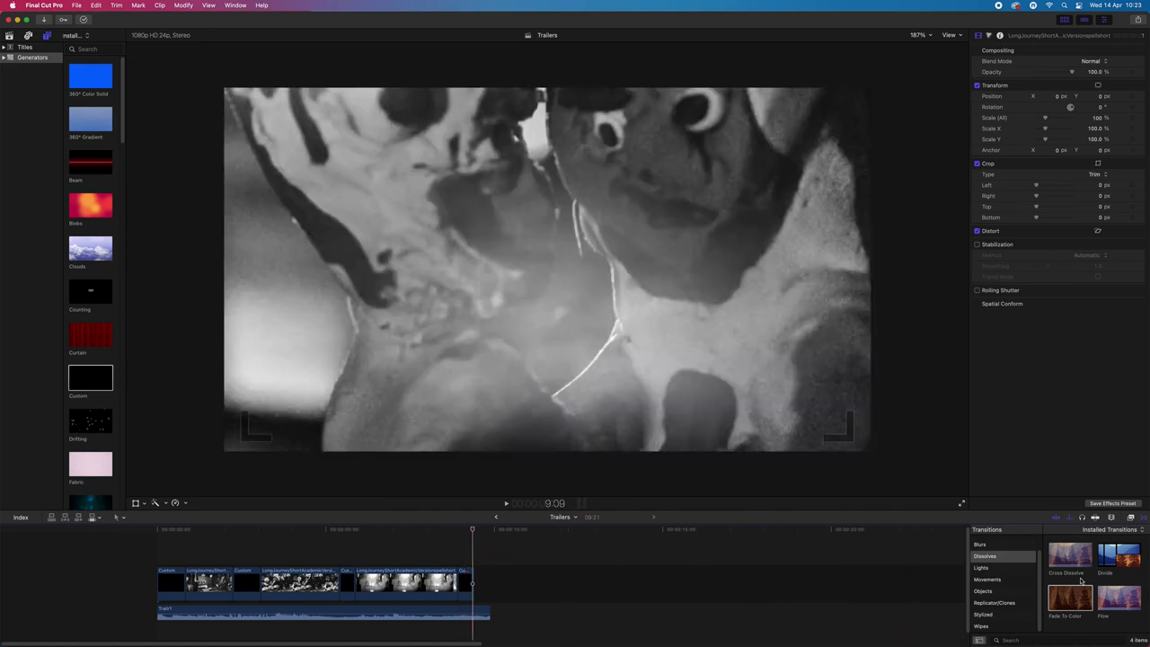
Add Fade To Color transitions at the end and start of the third video segment
left_click_drag(569, 582, 458, 584)
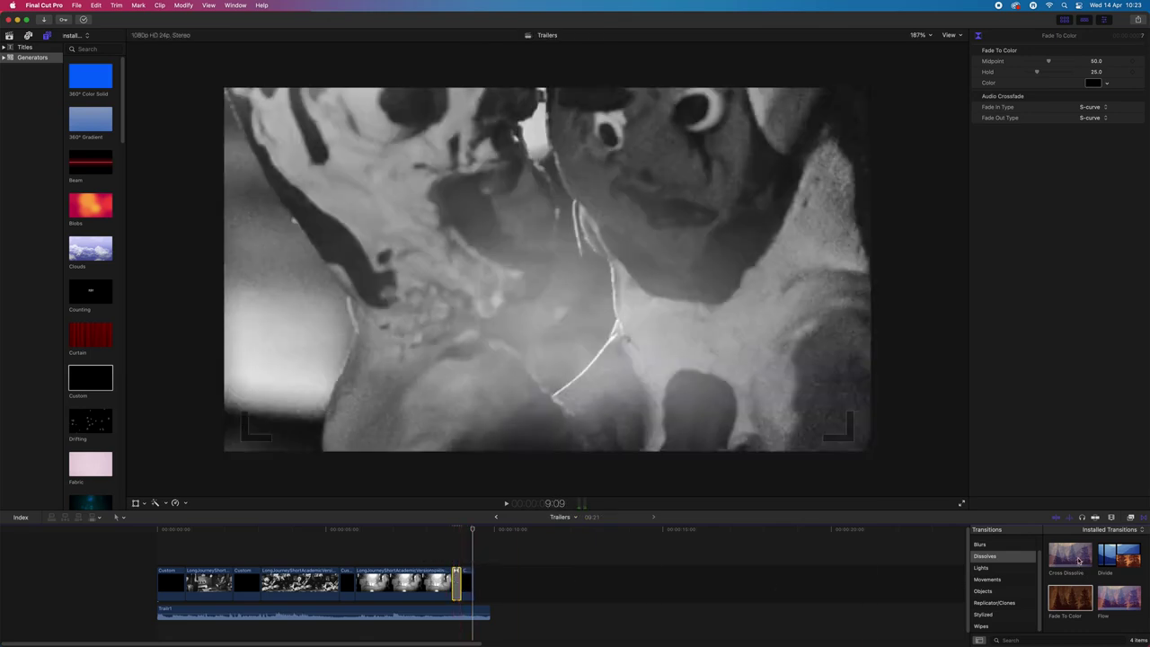
left_click_drag(1079, 562, 353, 583)
Browse the transition categories and search all transitions for "fade"
left_click(995, 602)
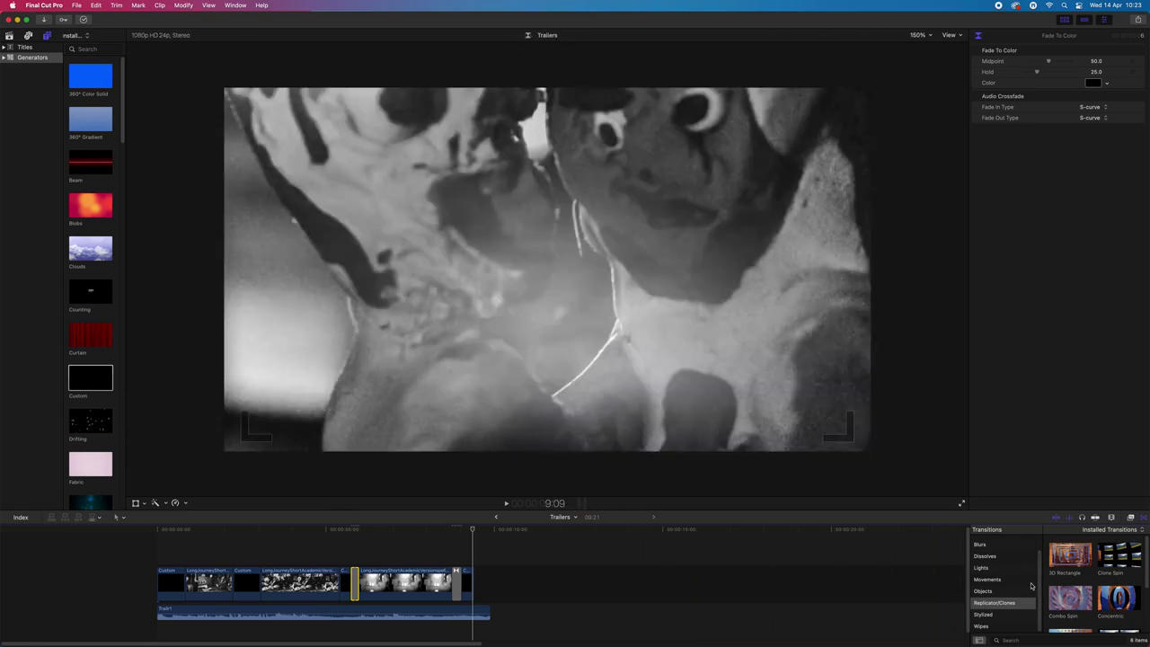
scroll(1032, 548, "up", 2)
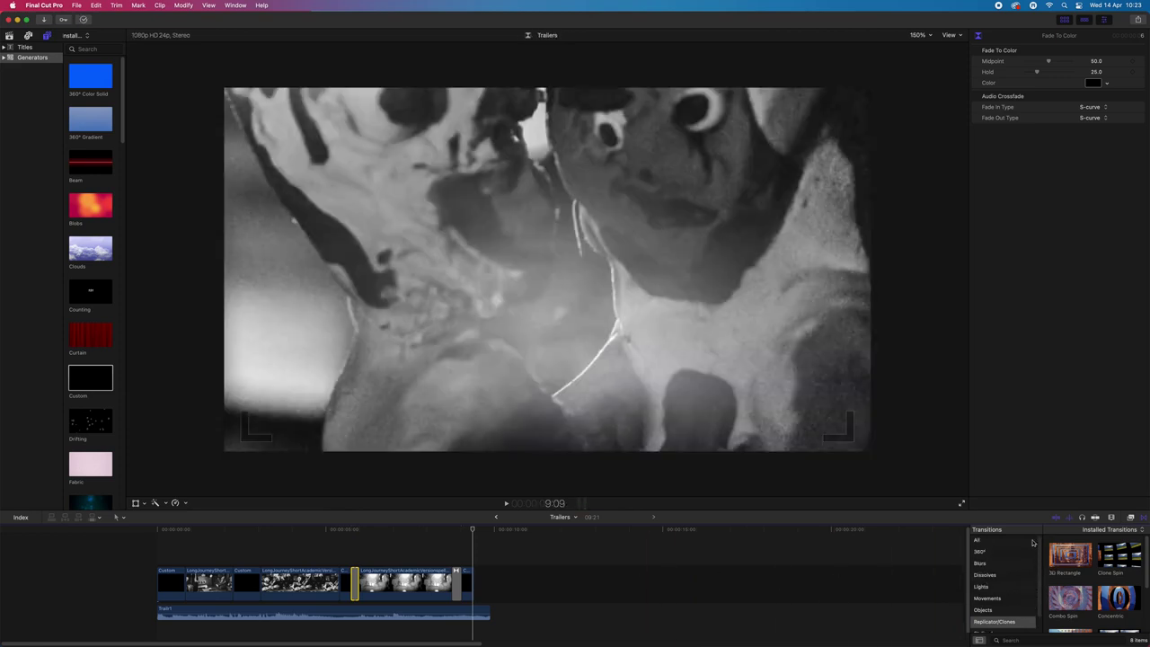
left_click(1016, 542)
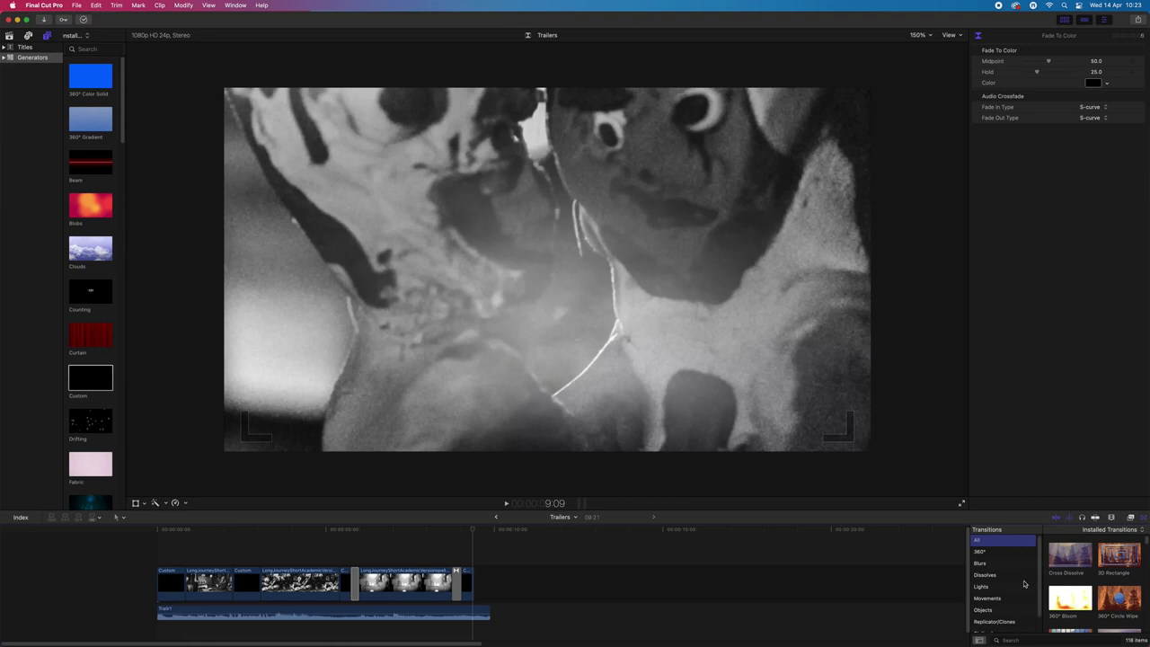
scroll(1025, 584, "down", 2)
scroll(1023, 586, "up", 2)
left_click(993, 565)
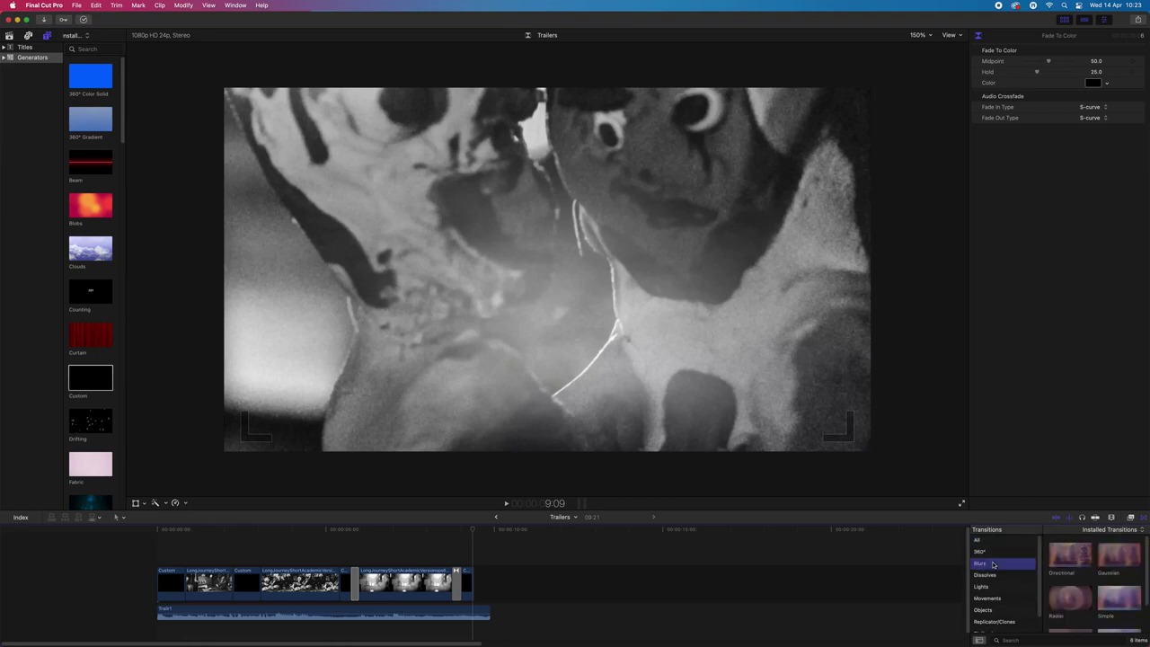
left_click(993, 544)
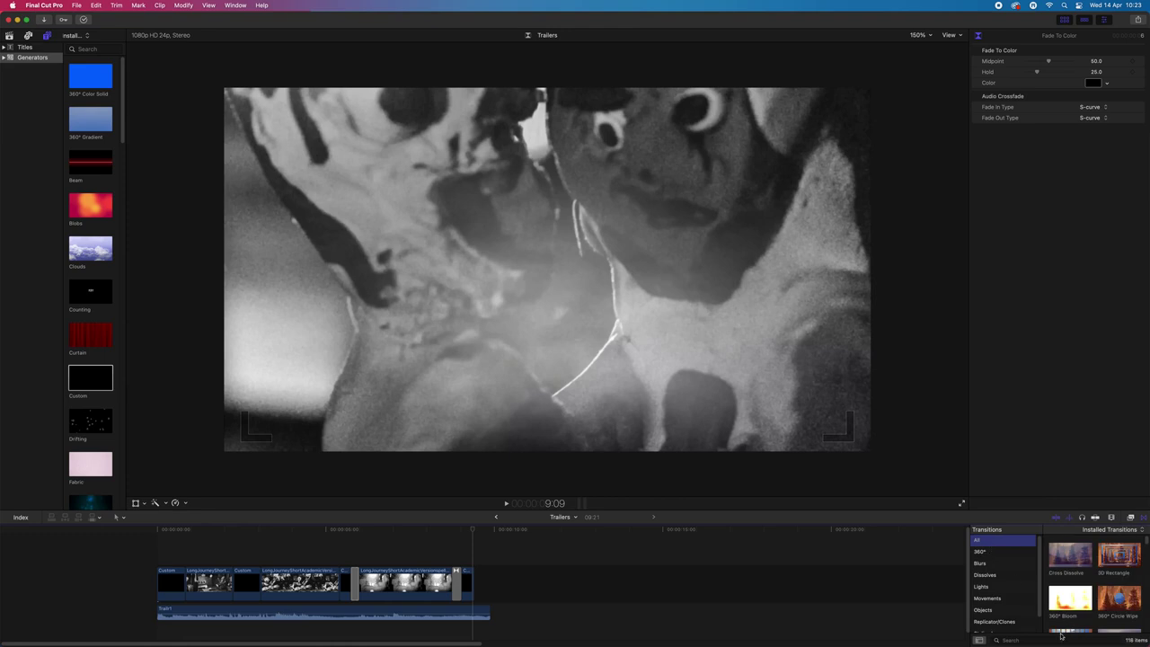
type("fad")
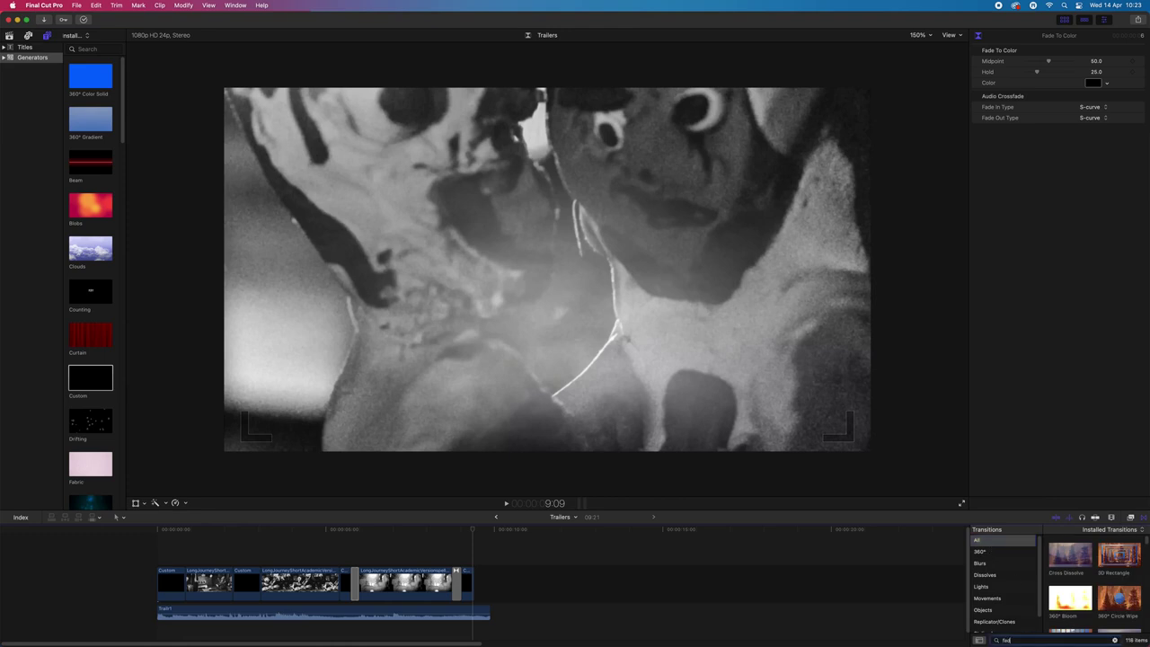
type("e")
Add short Fade To Color transitions at both ends of the first and second video segments
left_click_drag(1063, 564, 192, 587)
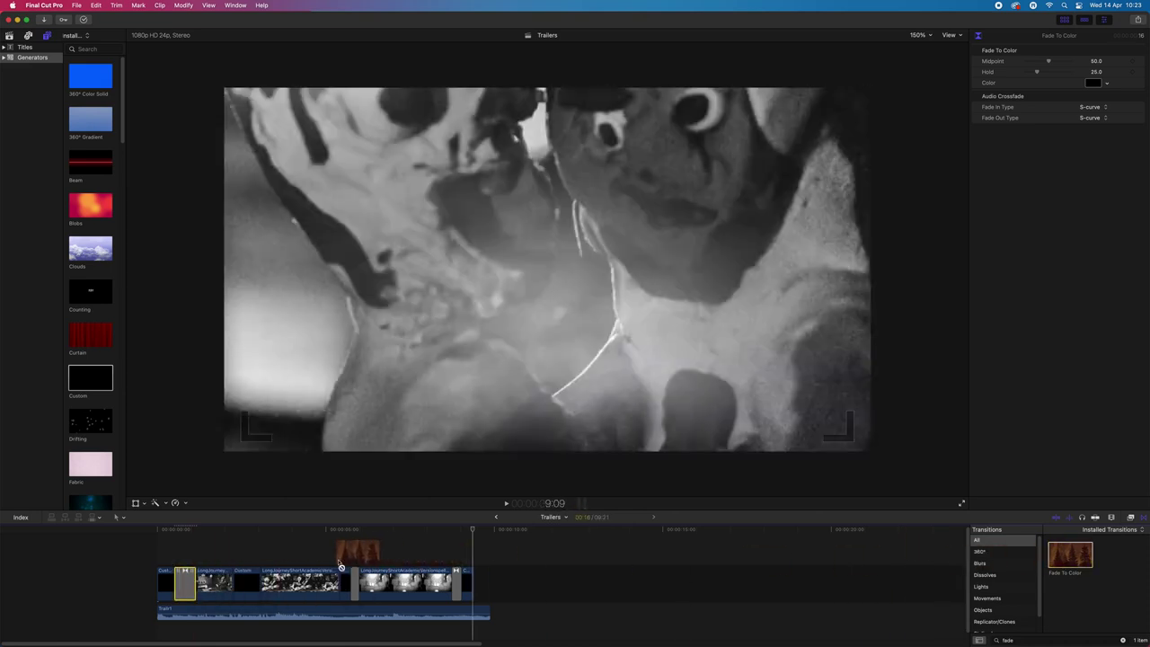
left_click_drag(342, 568, 189, 581)
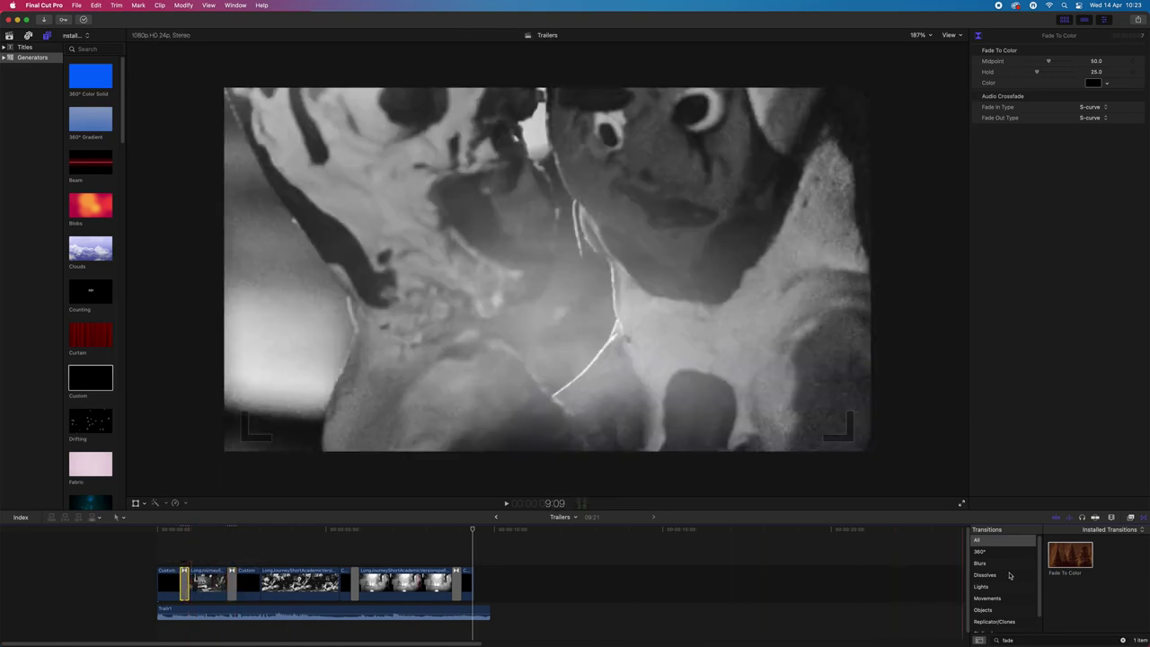
left_click_drag(1067, 565, 261, 582)
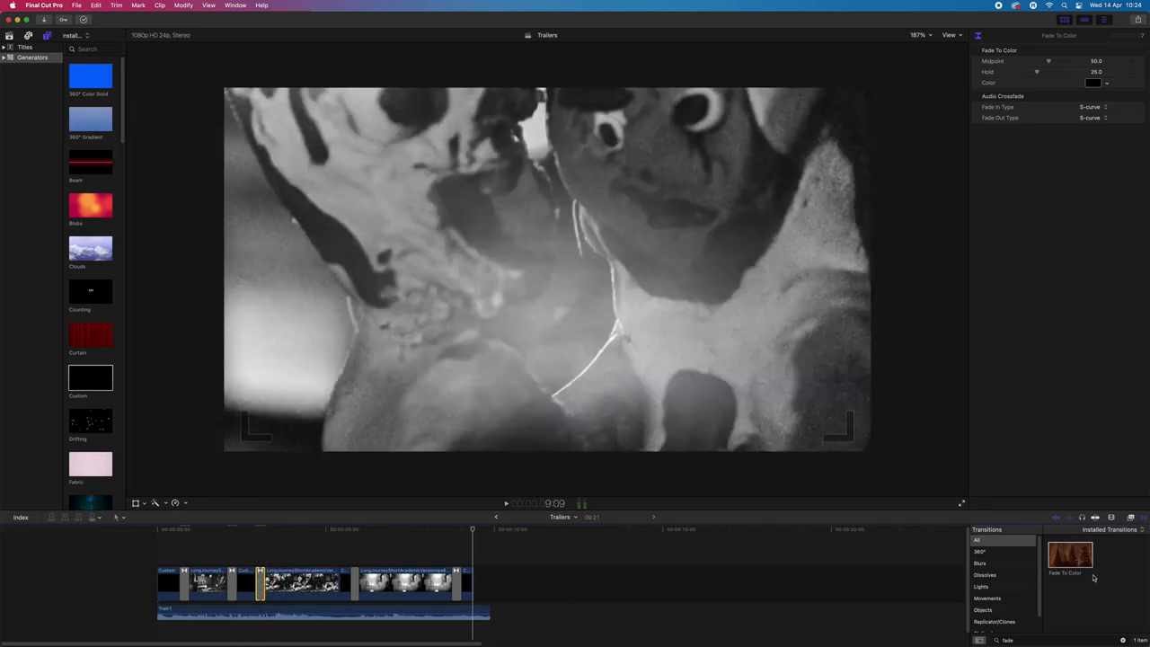
left_click_drag(1084, 559, 340, 583)
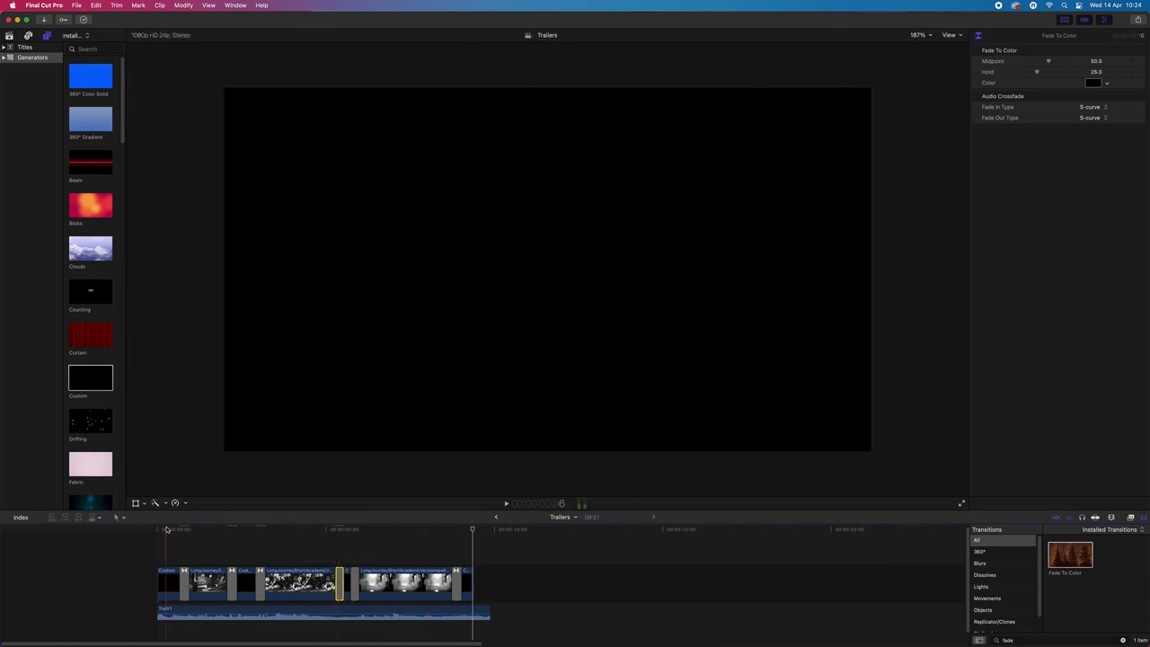
Play the trailer from the start and extend the final black clip to the end of the audio, with a duration of 1:03
left_click(158, 530)
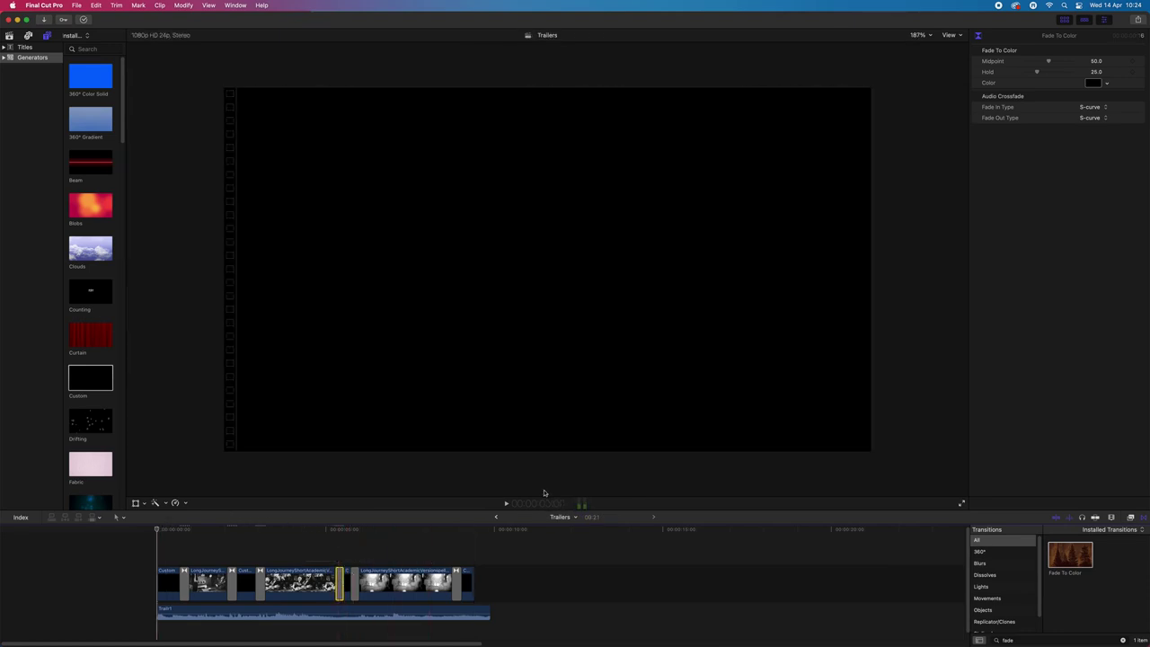
left_click(505, 504)
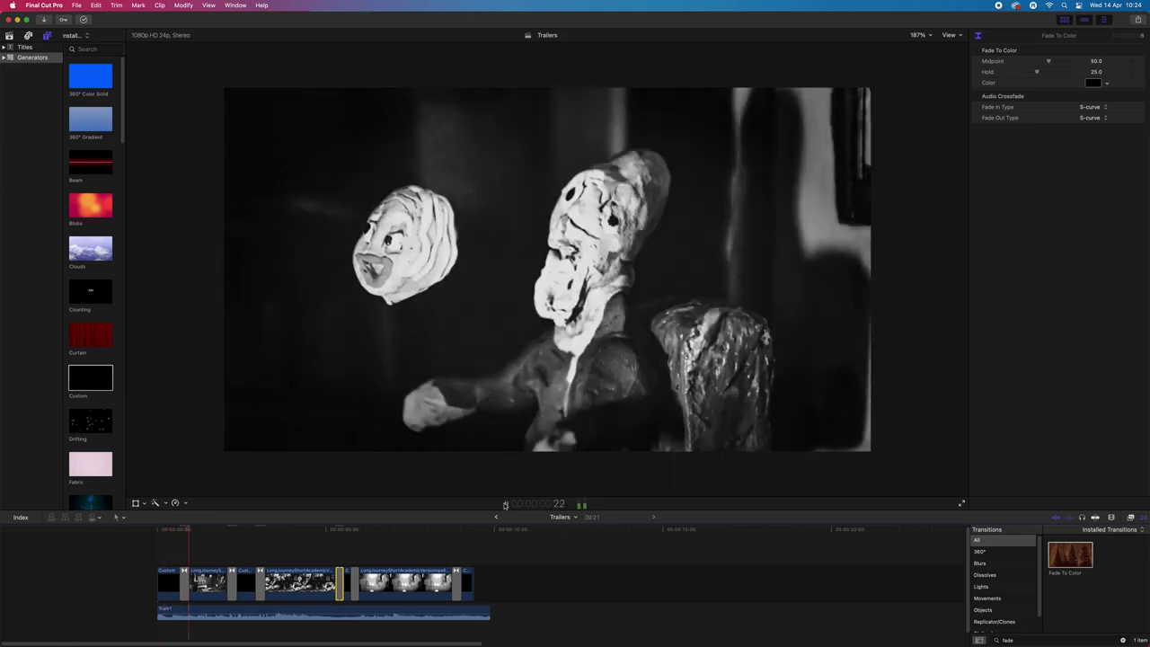
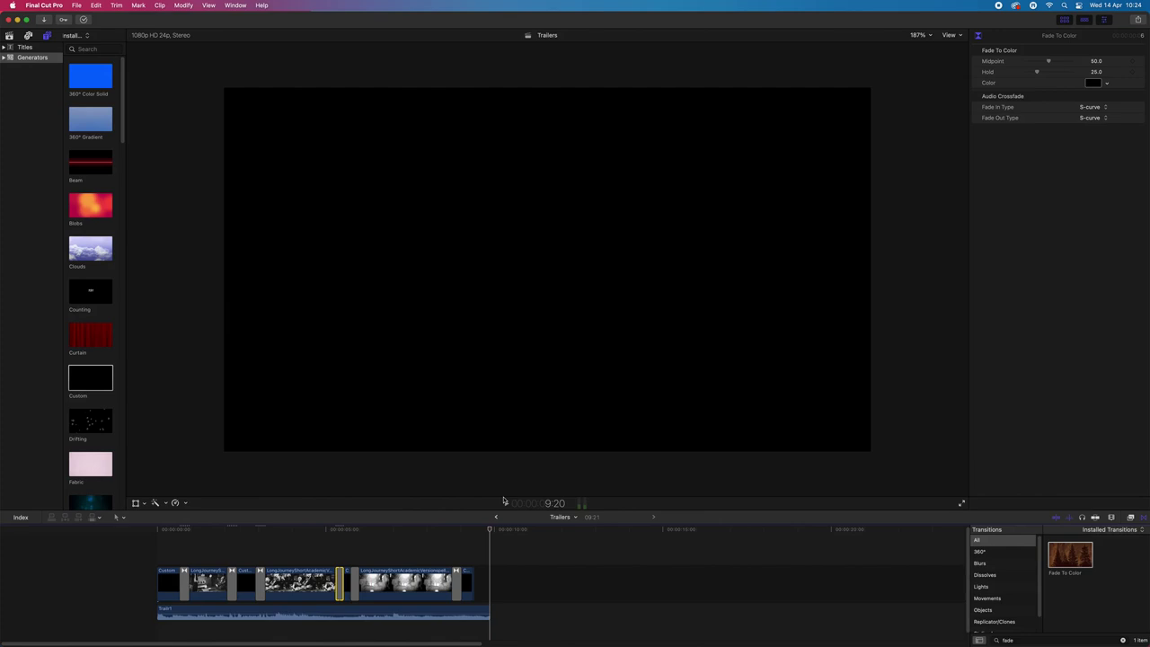
left_click(468, 571)
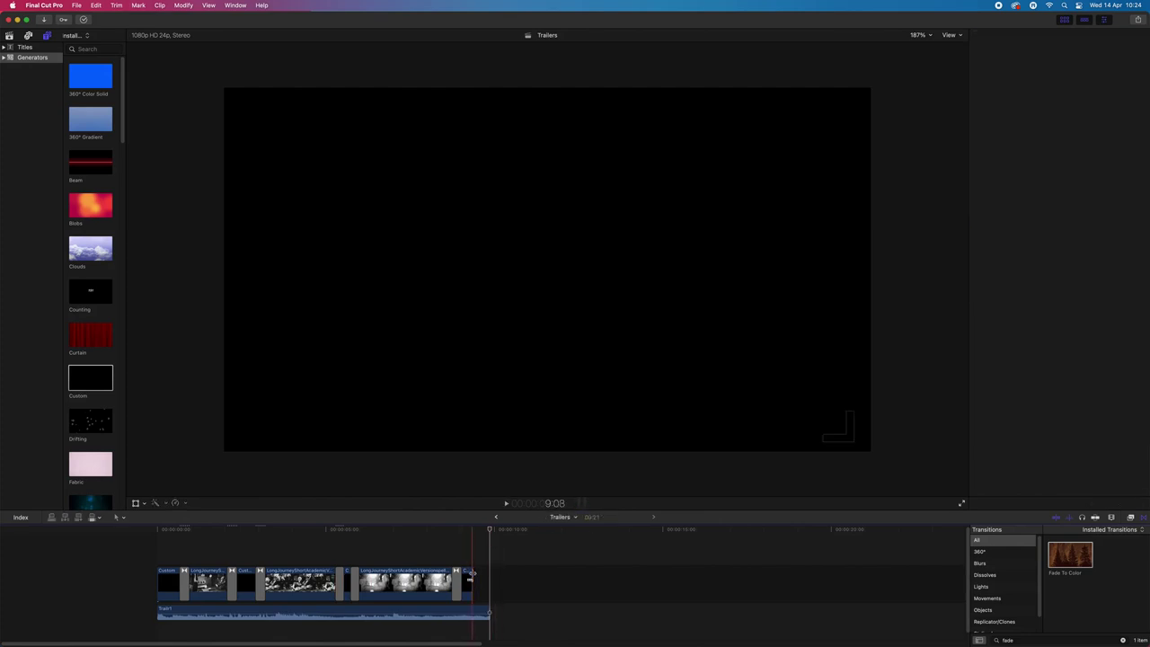
left_click_drag(471, 572, 489, 579)
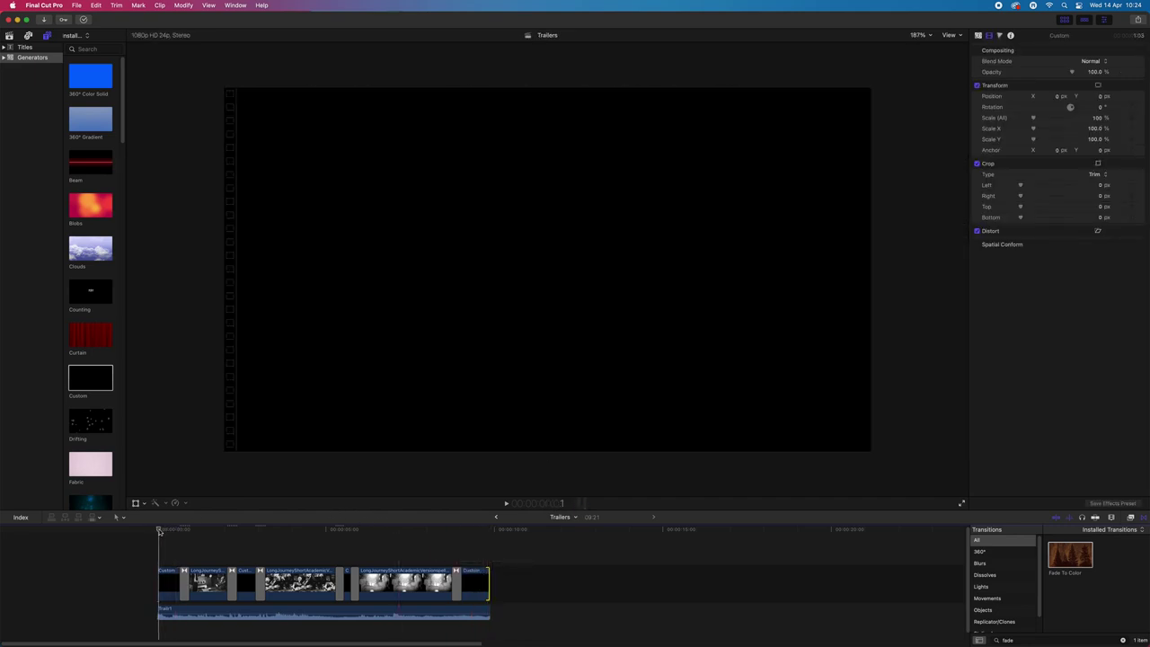
Review the trailer through to the end of the final black clip and return the playhead to the start
key("space")
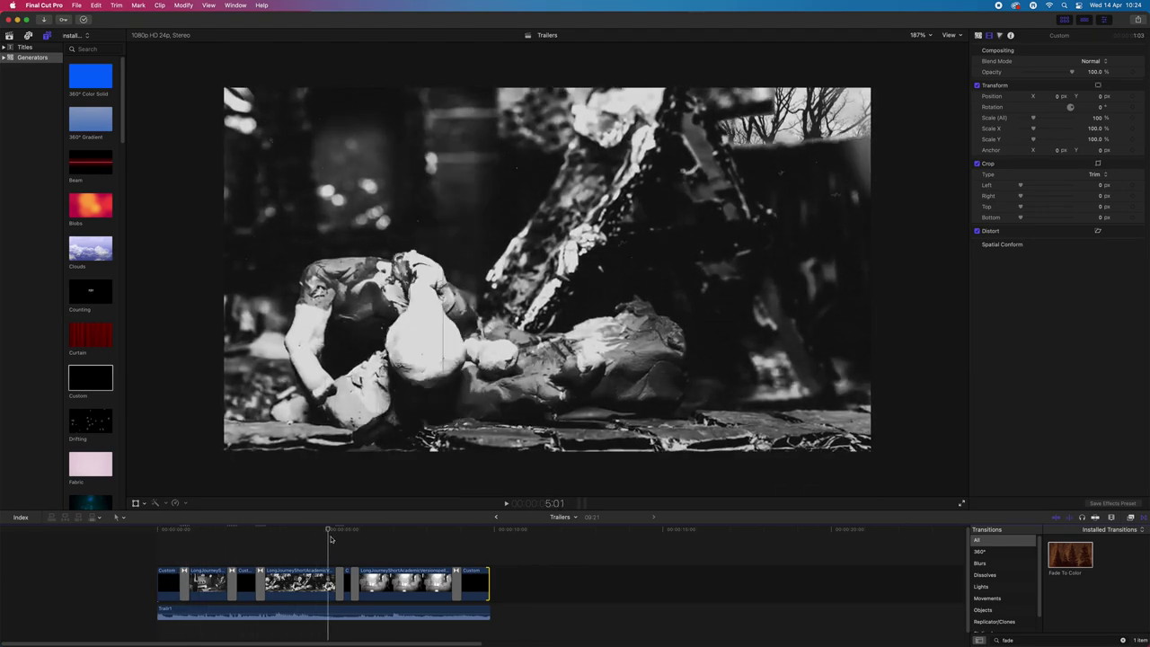
left_click_drag(329, 539, 405, 538)
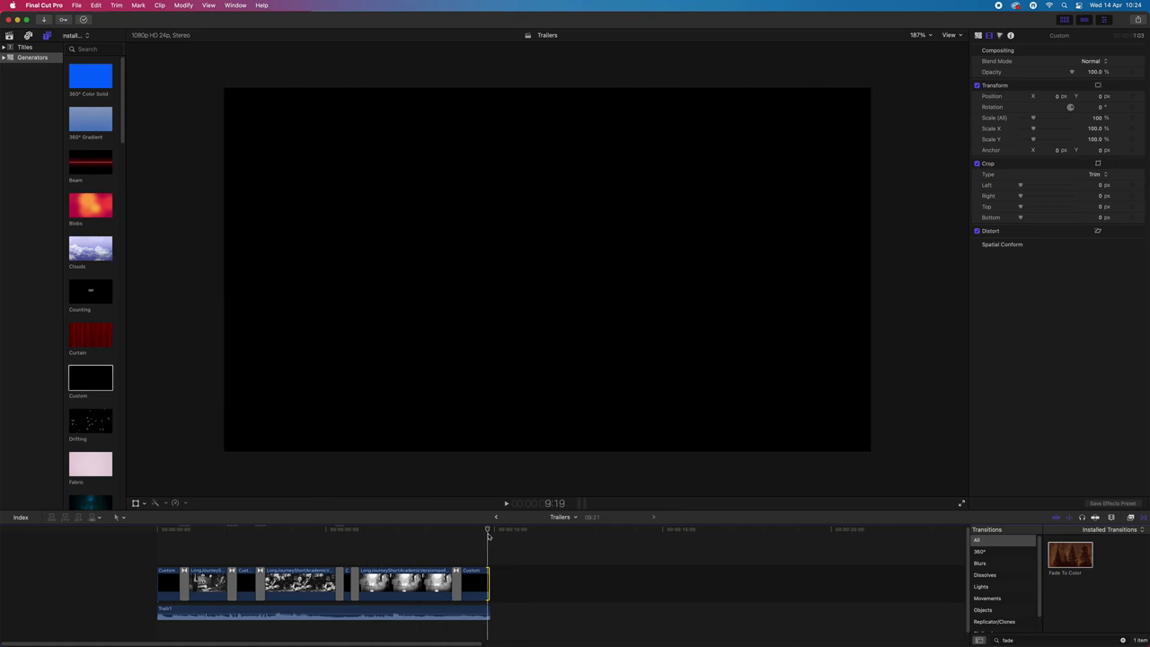
key("Home")
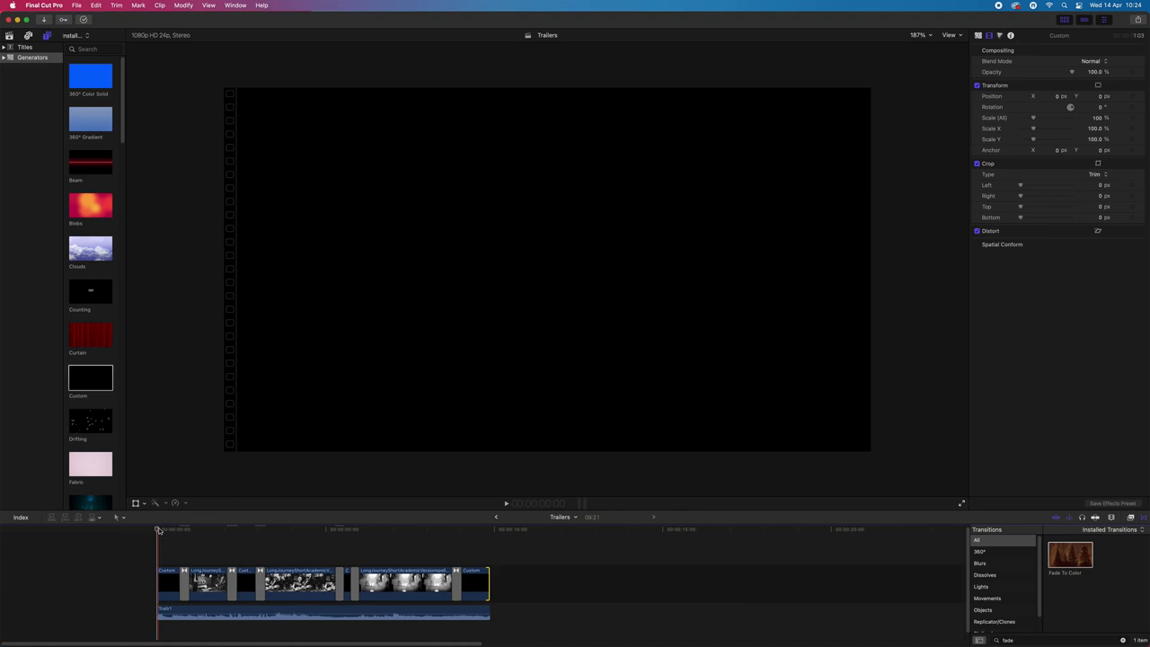
Export the project as an H.264 Better Quality file at 1920 x 1080, named trailer1, in the MovieStills folder
left_click(78, 5)
mouse_move(106, 117)
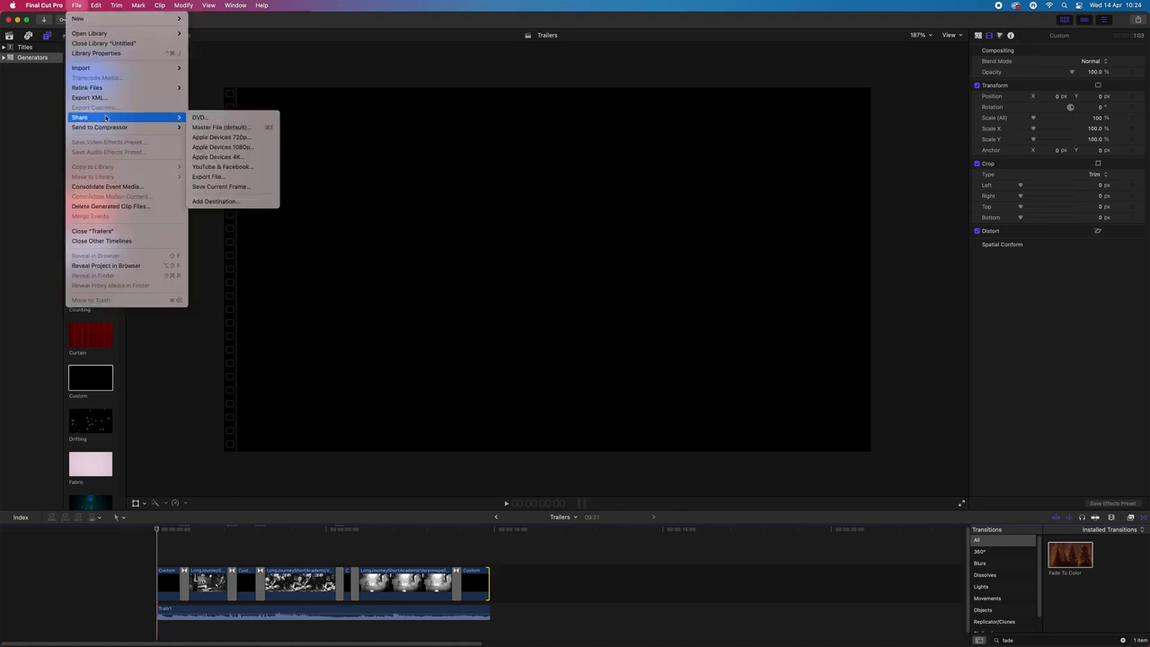
left_click(207, 177)
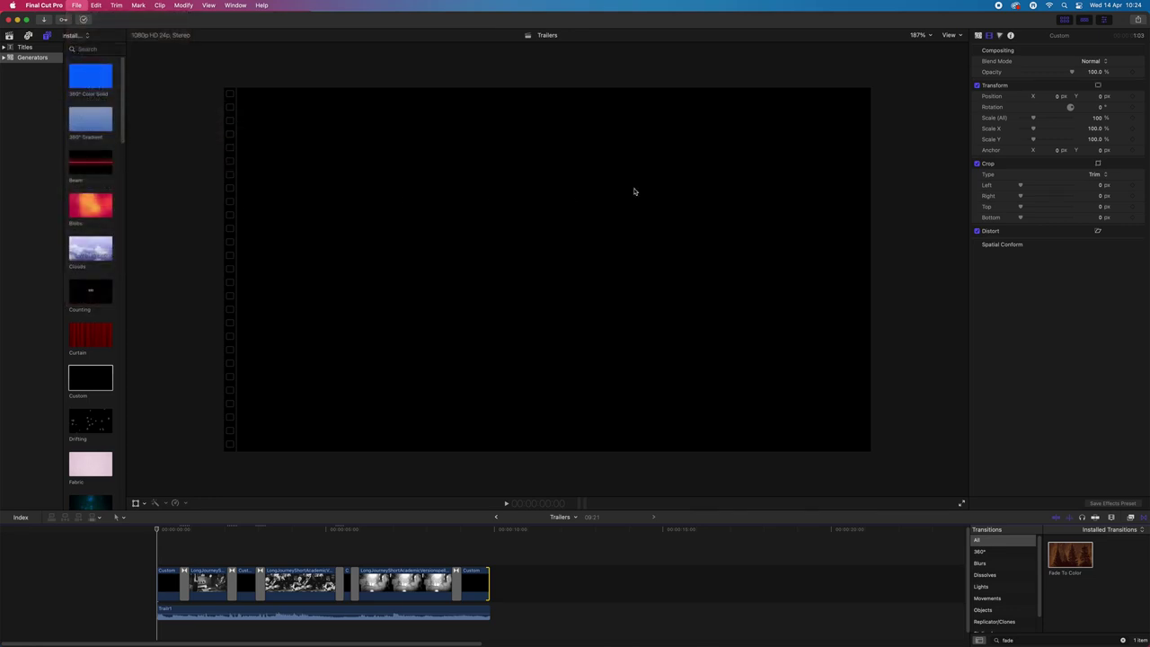
left_click(570, 147)
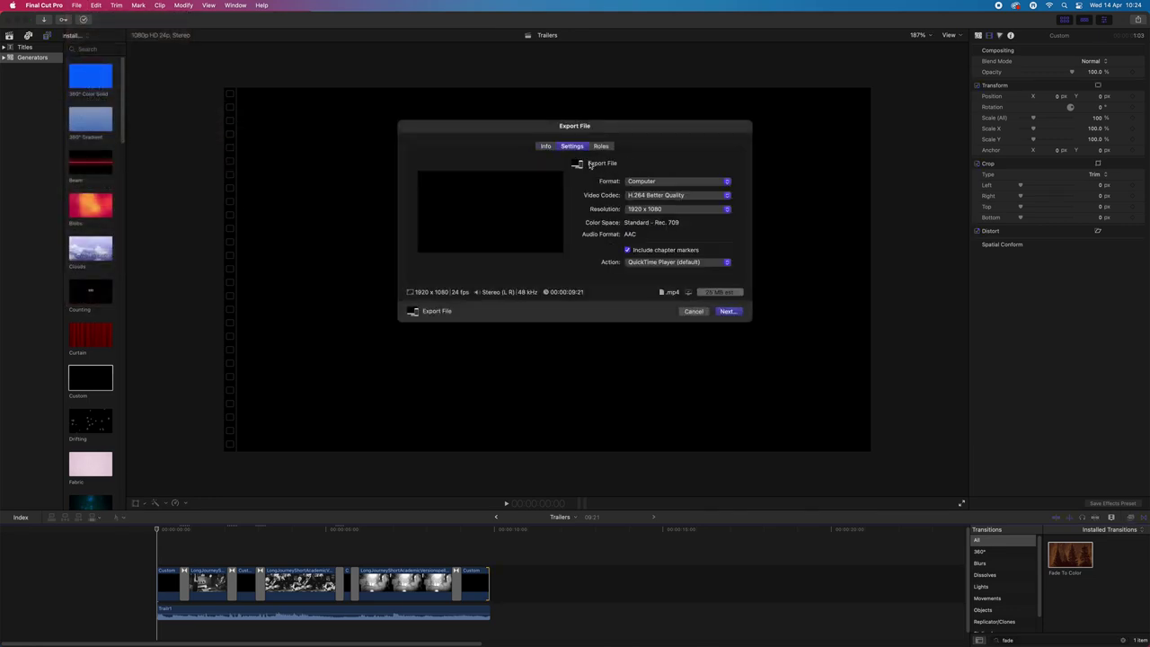
left_click(735, 311)
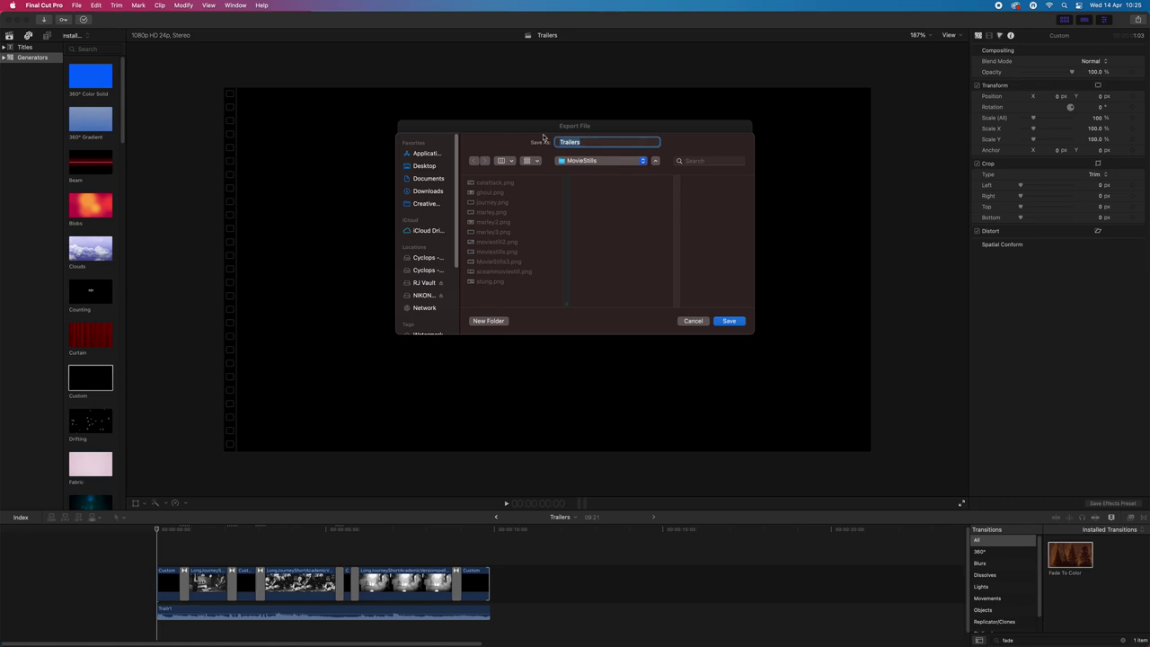
key("BackSpace")
type("trailer12")
left_click(727, 321)
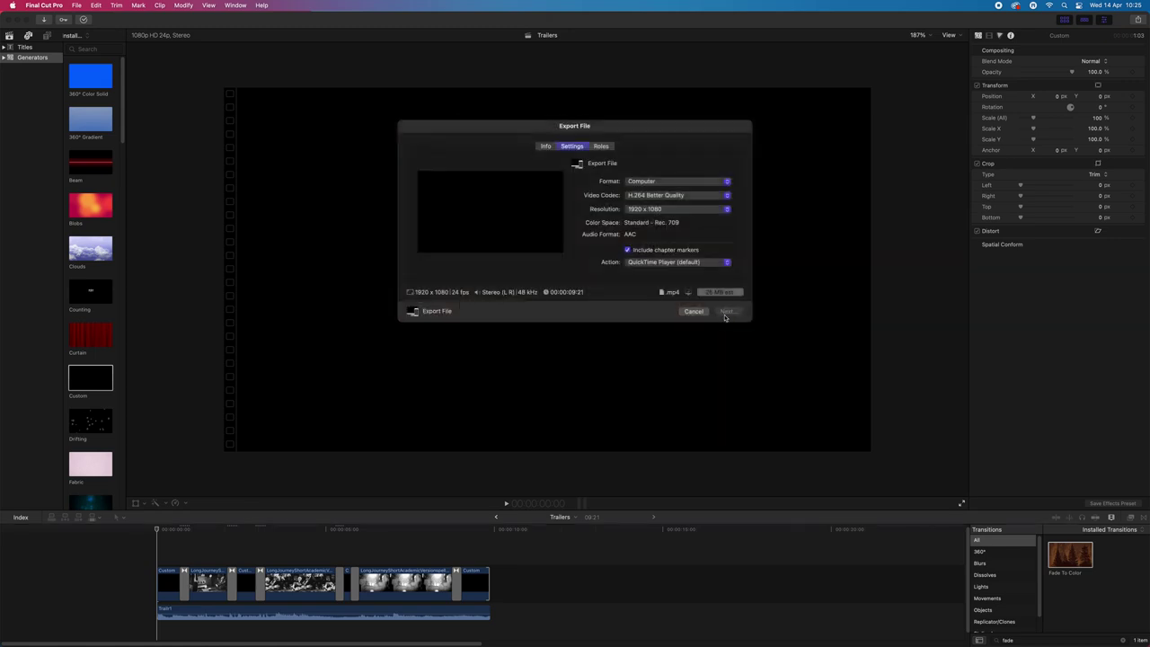
Open Media Import and look through the files in the Downloads folder
left_click(346, 611)
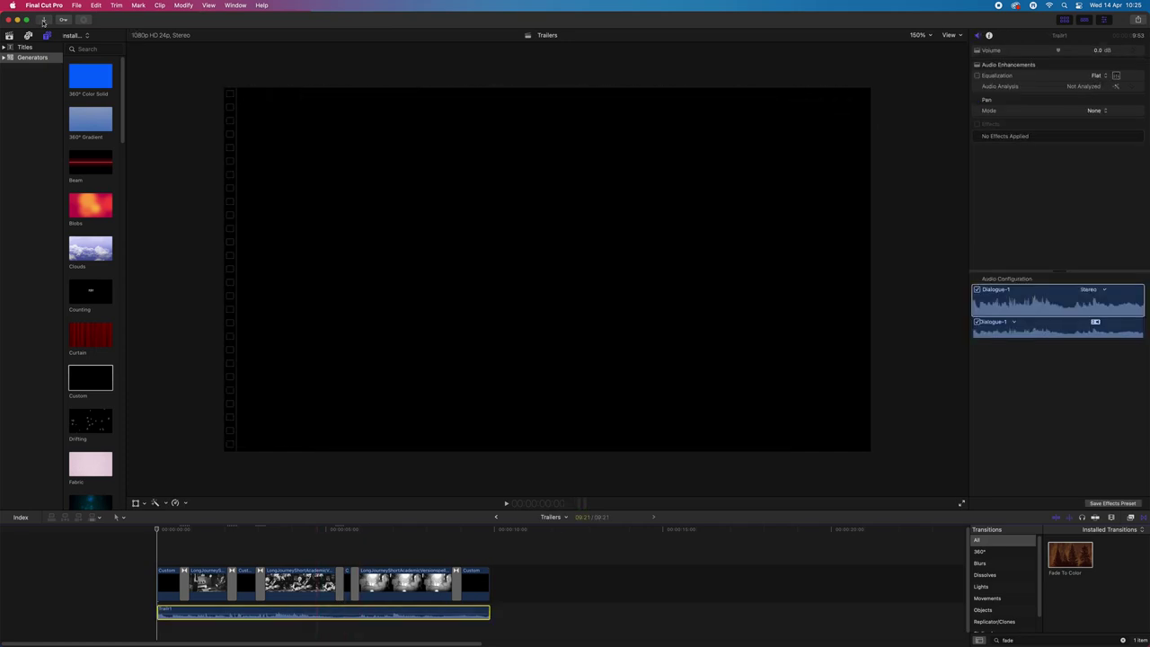
left_click(43, 22)
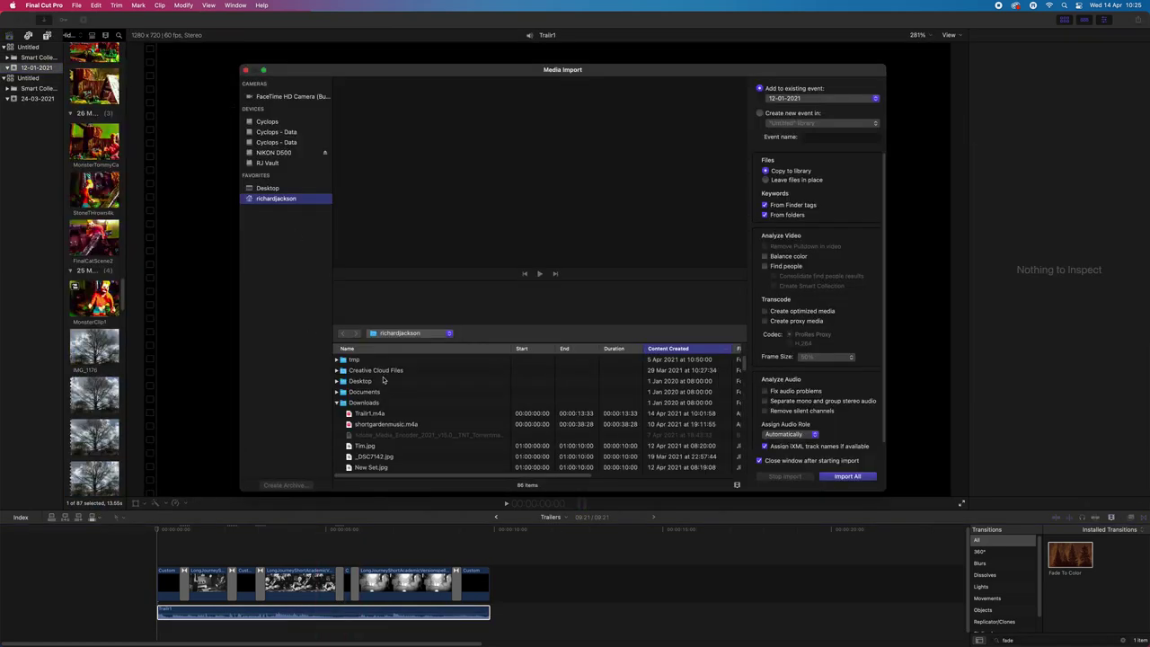
scroll(390, 409, "down", 5)
scroll(390, 409, "down", 5)
scroll(390, 409, "down", 5)
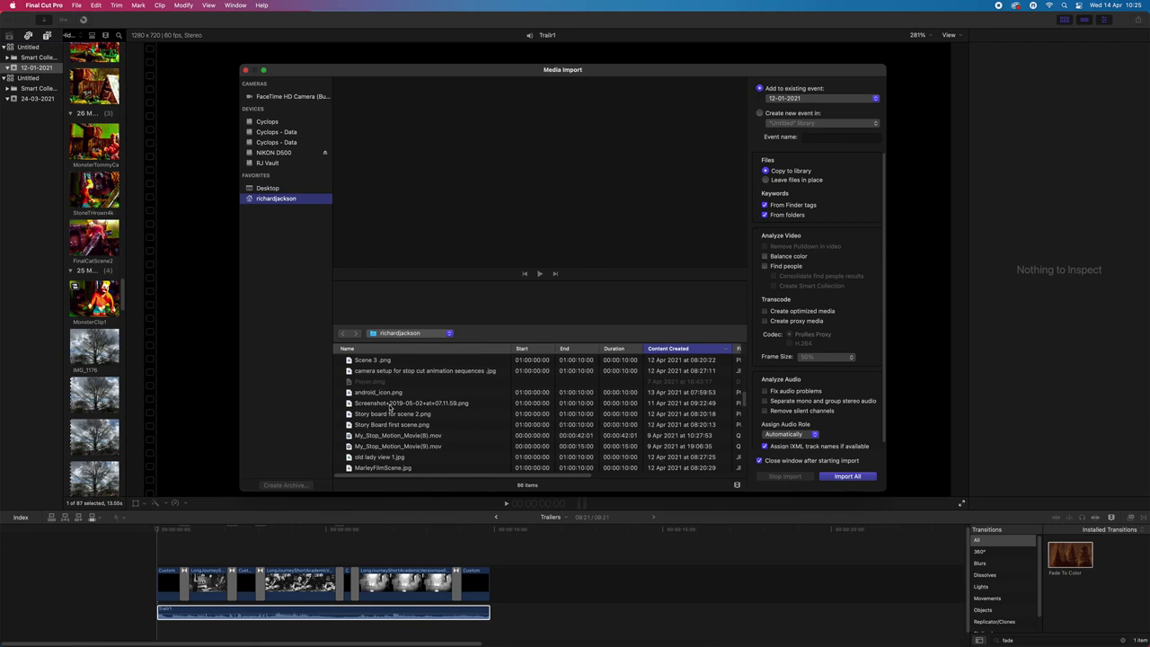
scroll(390, 409, "up", 3)
scroll(390, 409, "up", 4)
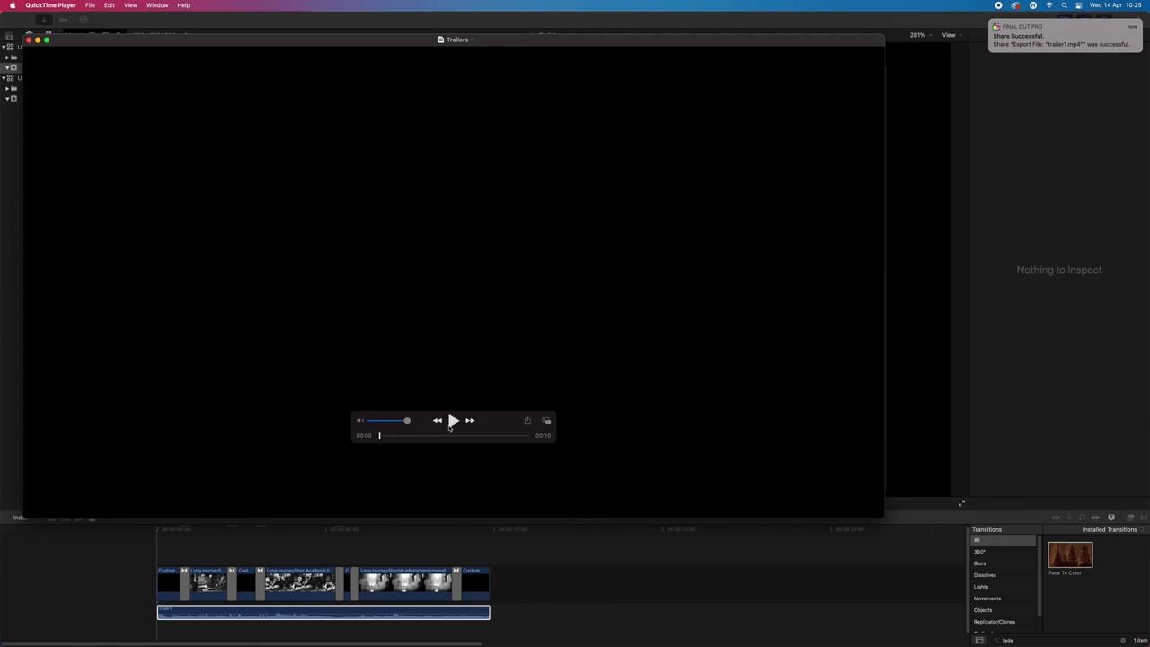
Play the exported trailer in QuickTime Player and close its window
left_click(452, 422)
left_click(28, 41)
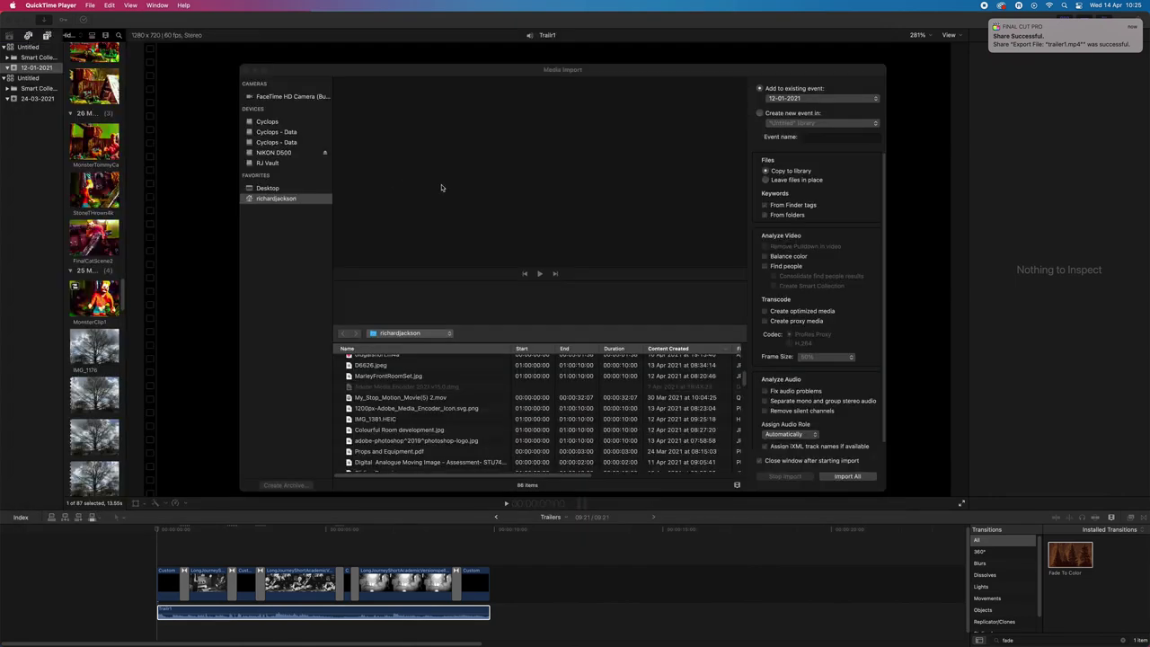
Look back through the Downloads files in Media Import and close the import window
scroll(420, 360, "up", 5)
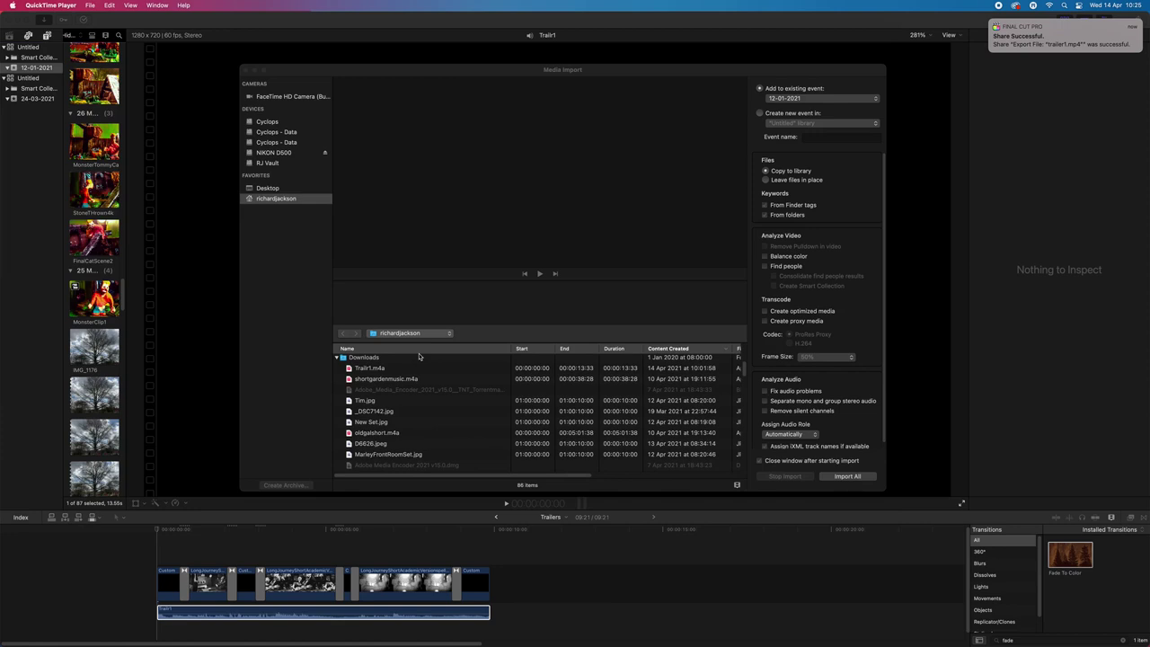
scroll(419, 357, "up", 1)
scroll(419, 357, "up", 2)
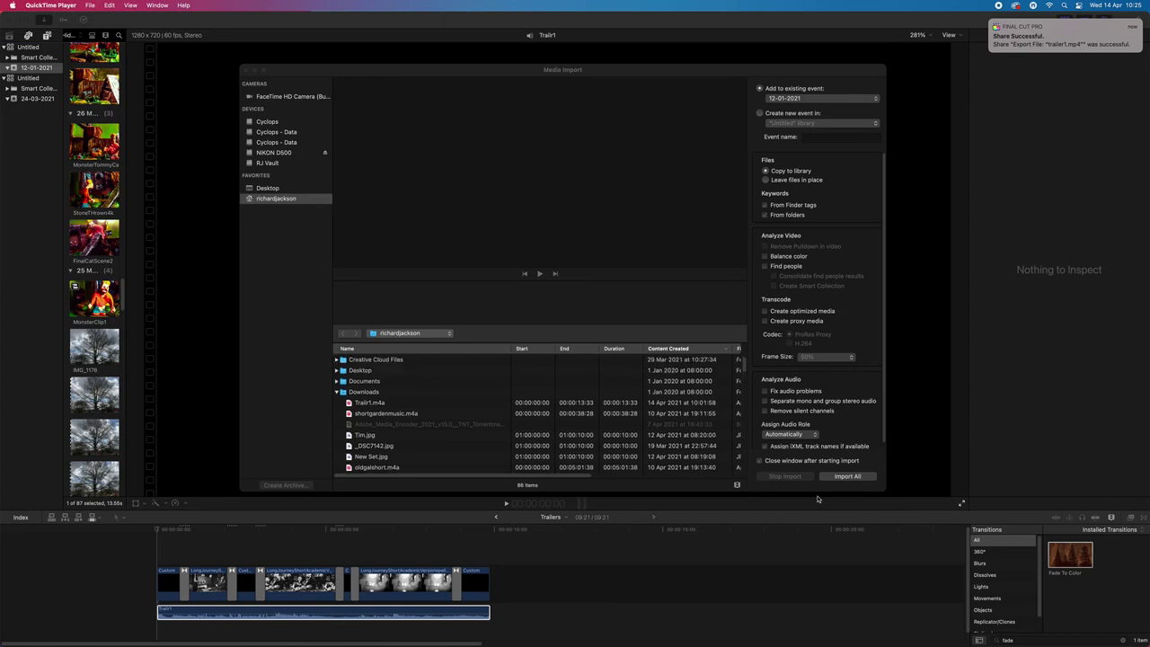
left_click(248, 70)
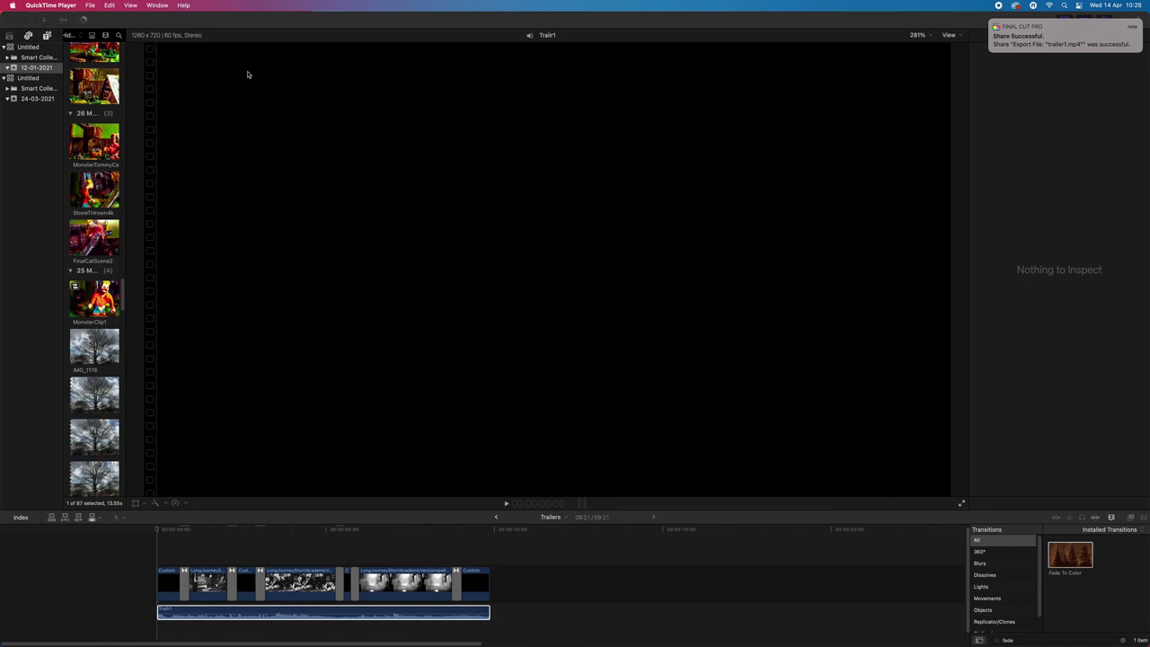
Switch back to Final Cut Pro and look through the Generators, Music and Sound Effects libraries, widening the browser to view them
mouse_move(892, 644)
mouse_move(1123, 35)
left_click(991, 21)
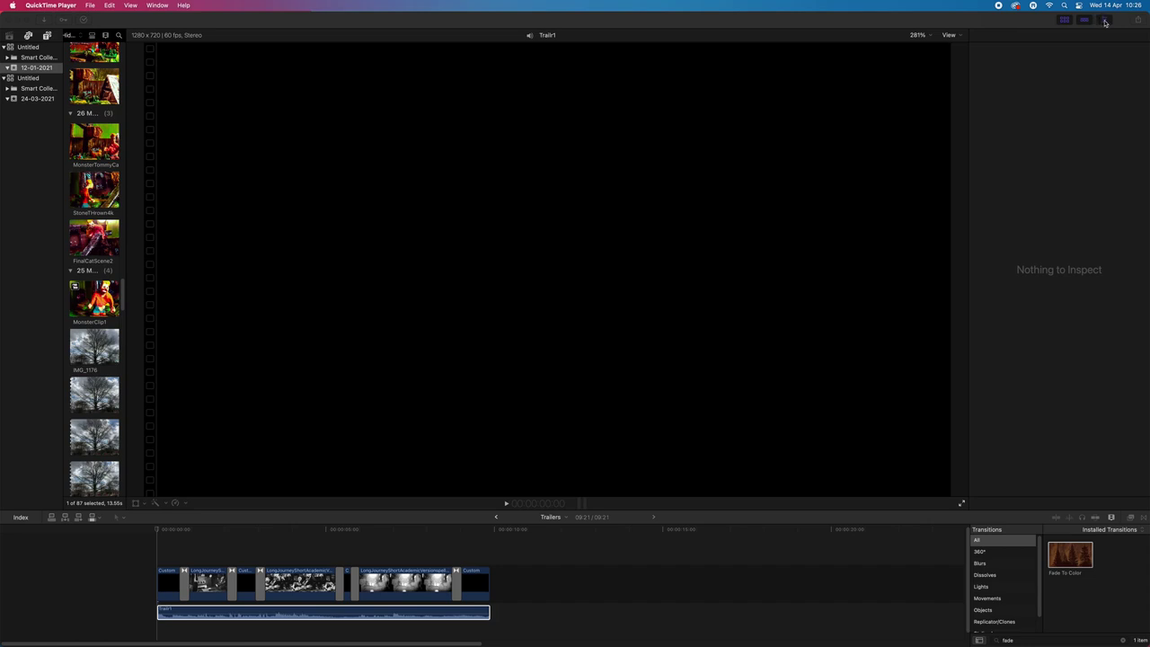
left_click(1106, 23)
left_click(1105, 23)
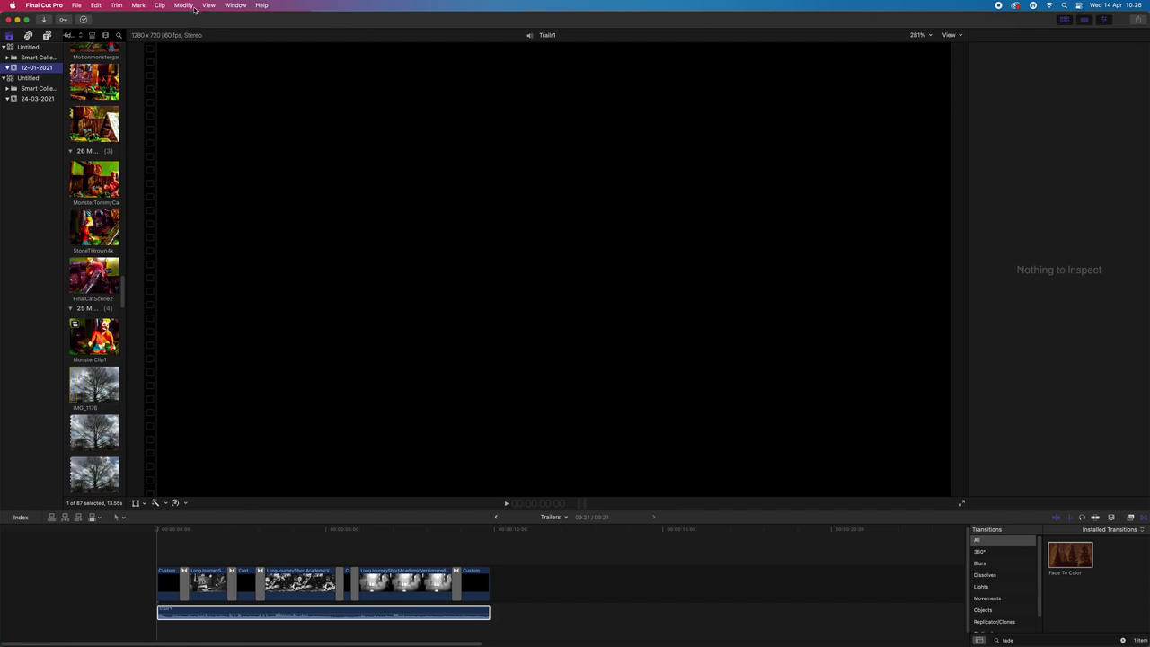
left_click(49, 36)
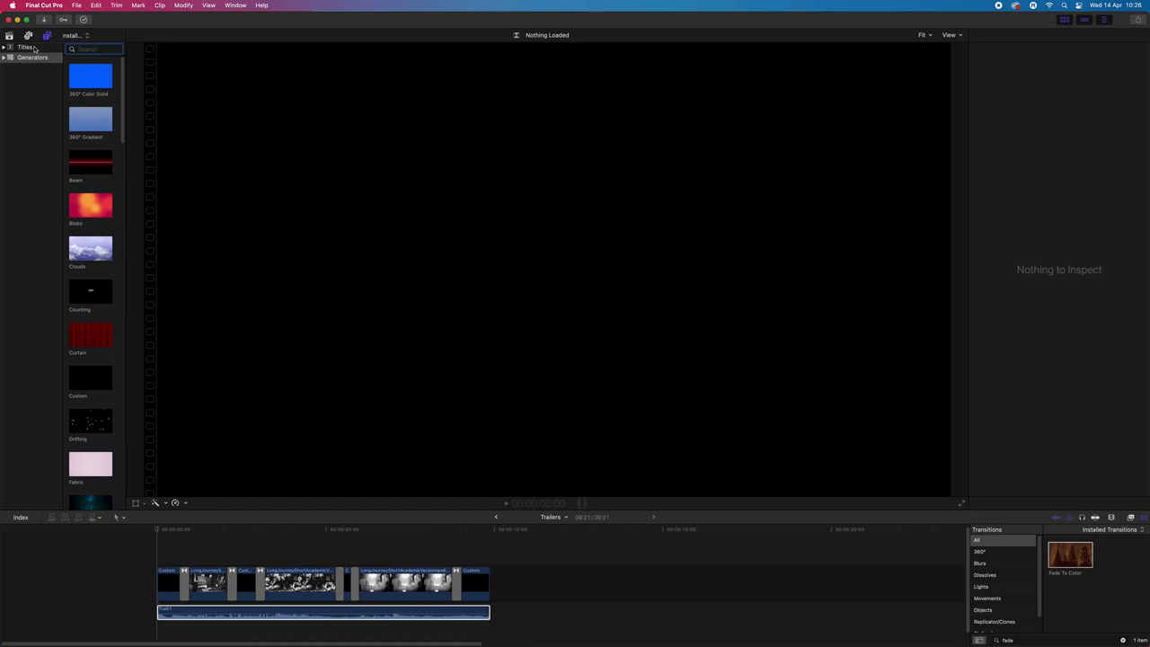
left_click(28, 35)
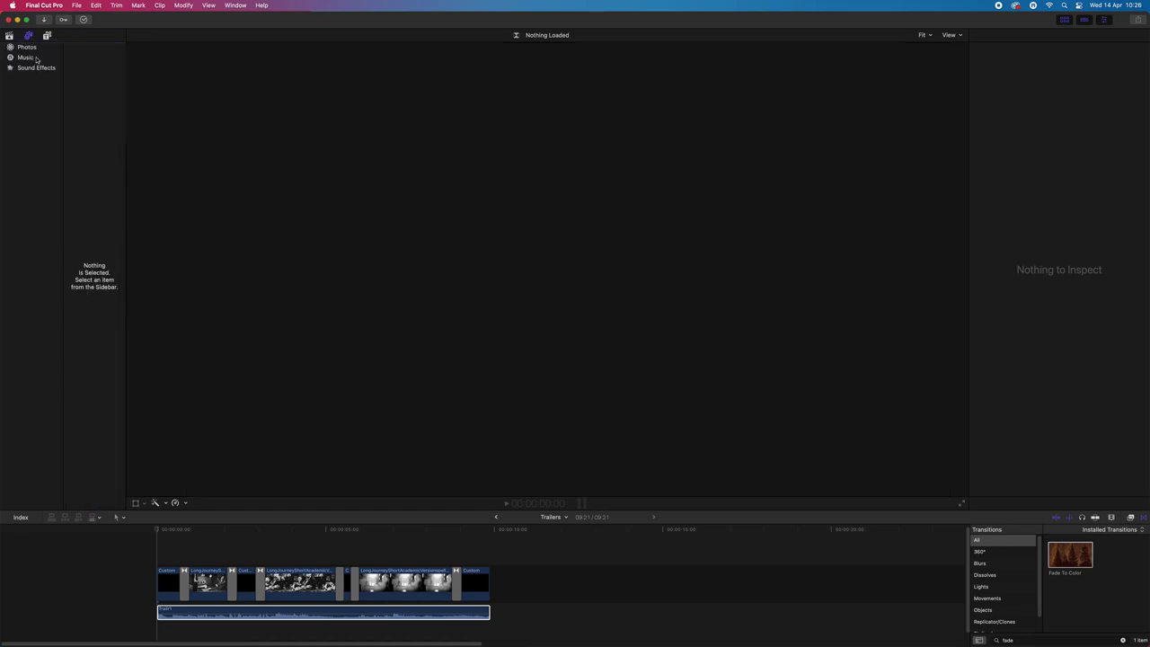
left_click(36, 58)
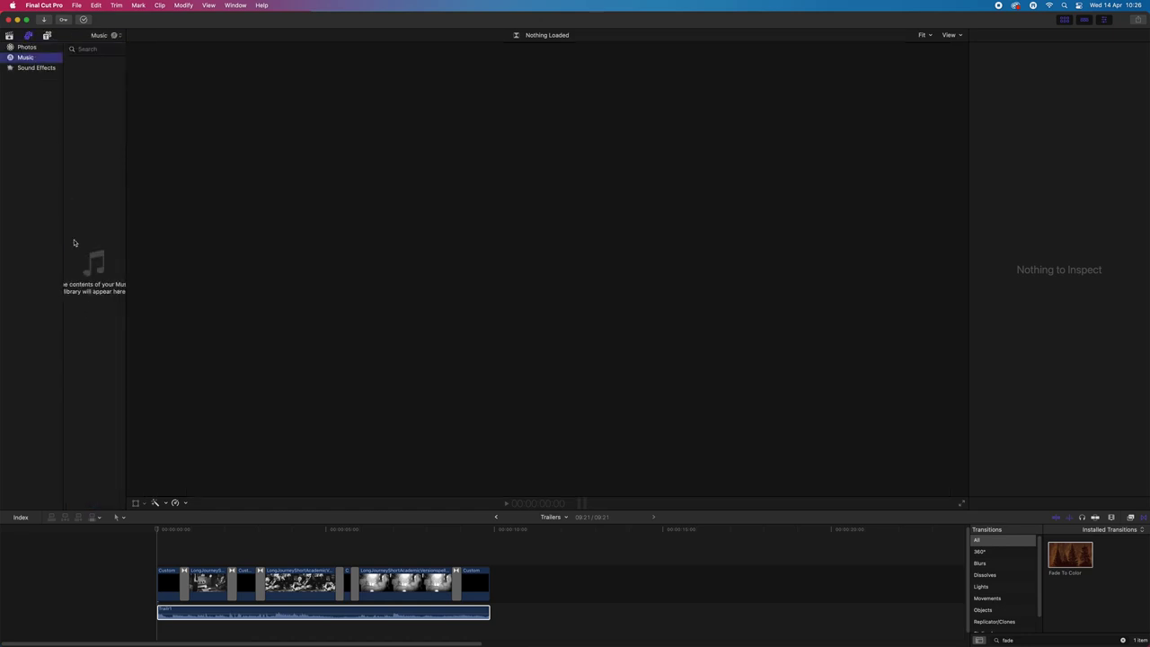
left_click_drag(126, 265, 208, 257)
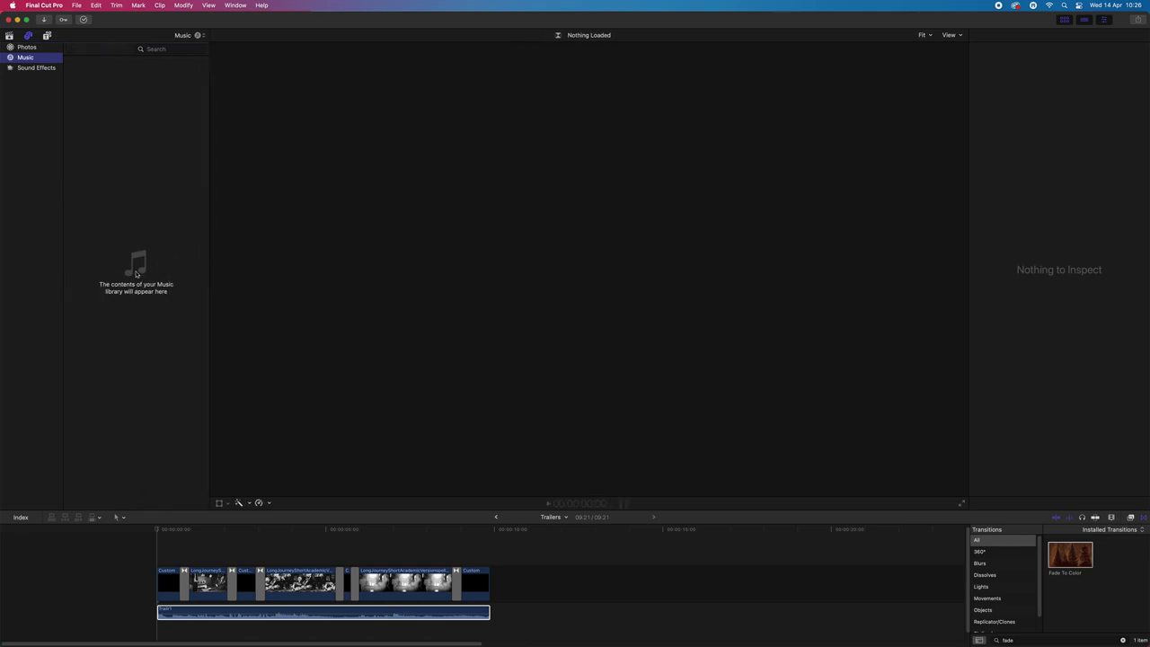
left_click(50, 71)
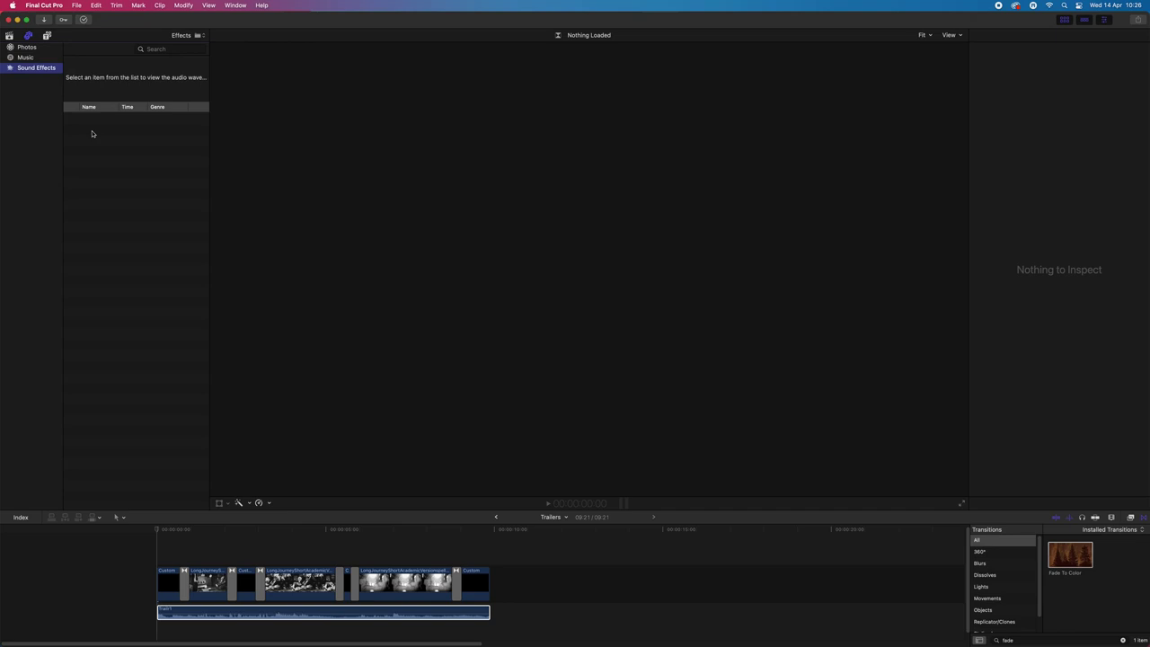
left_click(37, 60)
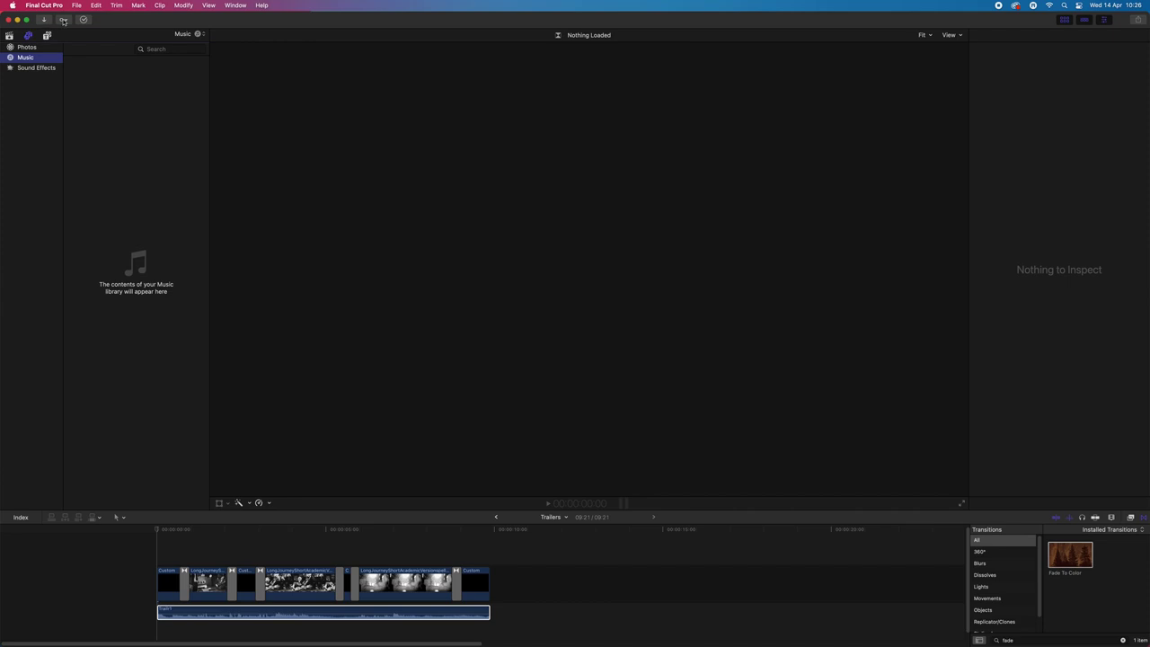
double_click(106, 22)
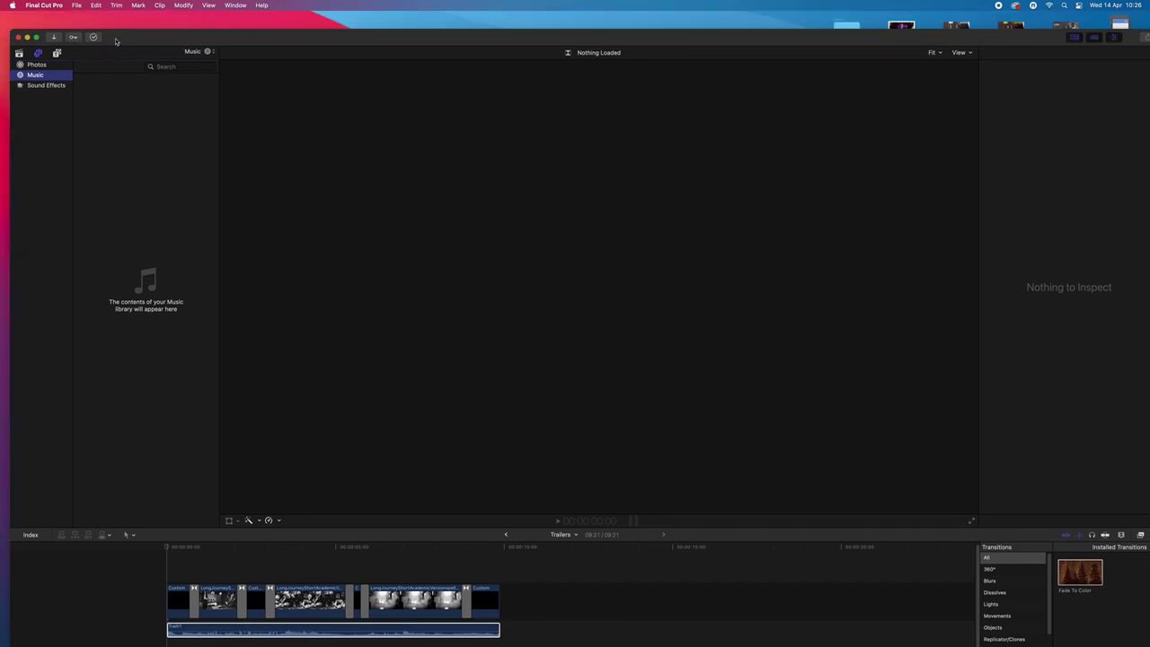
double_click(94, 20)
double_click(121, 19)
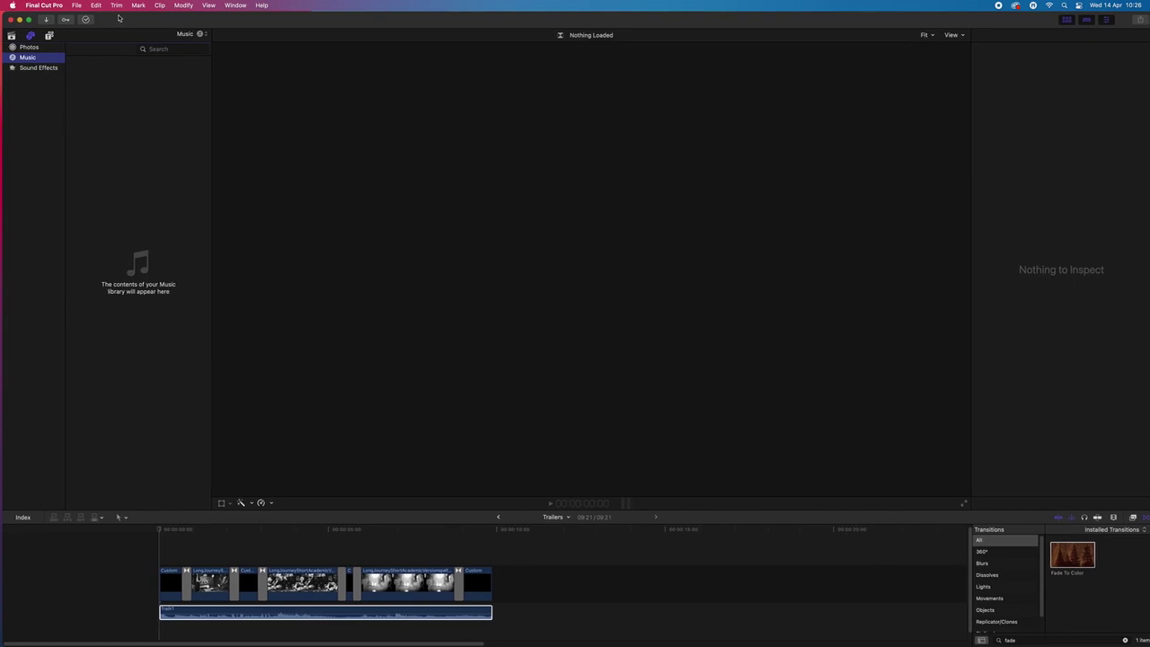
Reopen Media Import, select Trailr1.m4a in Downloads for preview, look through the surrounding files and close the import window
left_click(45, 20)
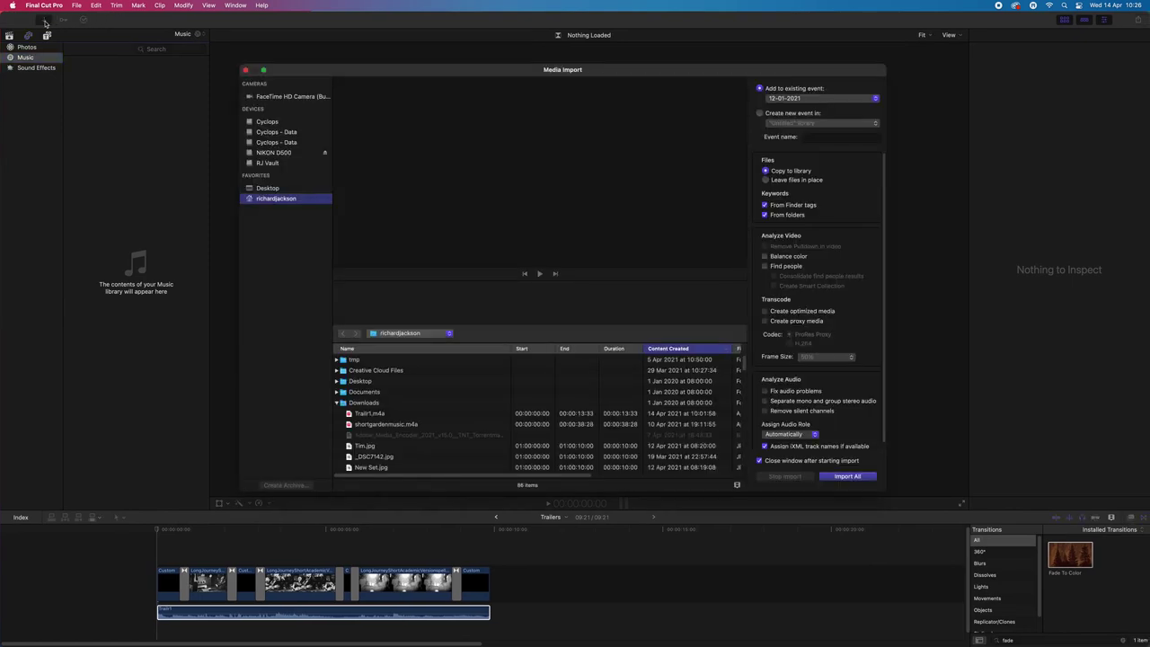
left_click(399, 416)
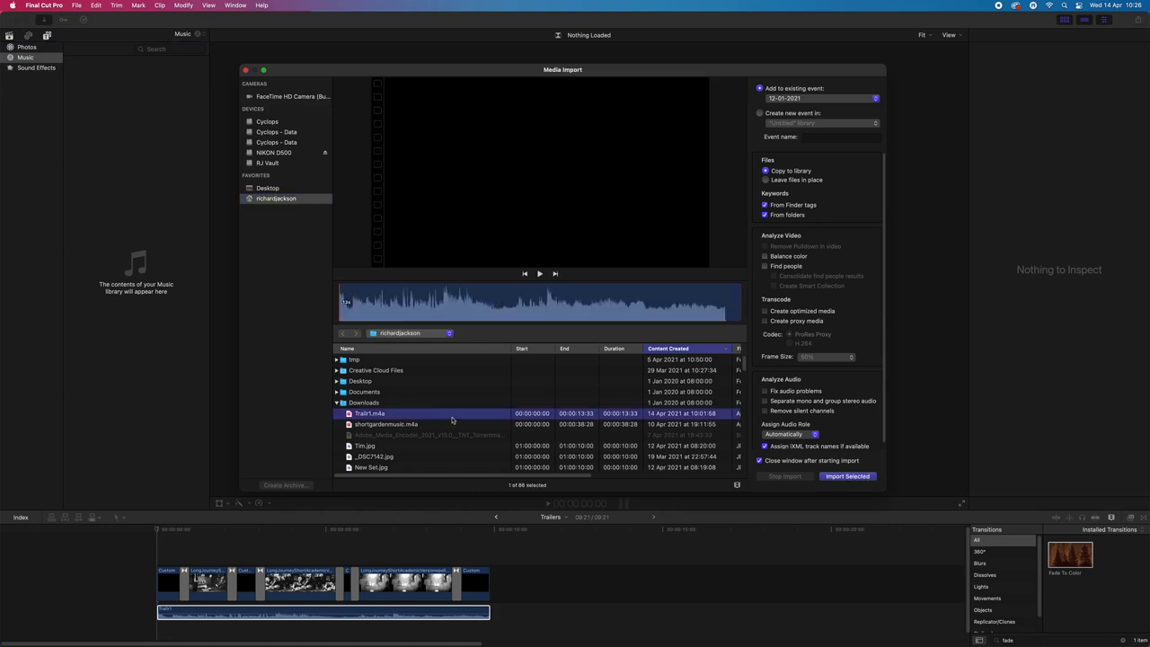
scroll(469, 427, "down", 1)
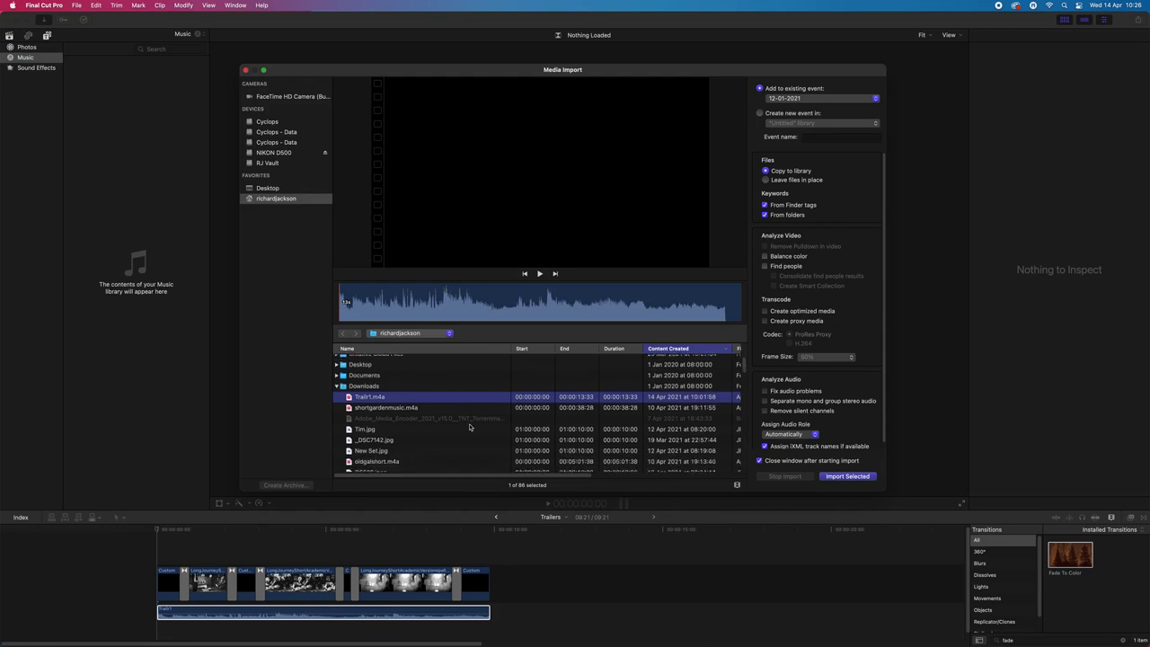
scroll(469, 427, "down", 4)
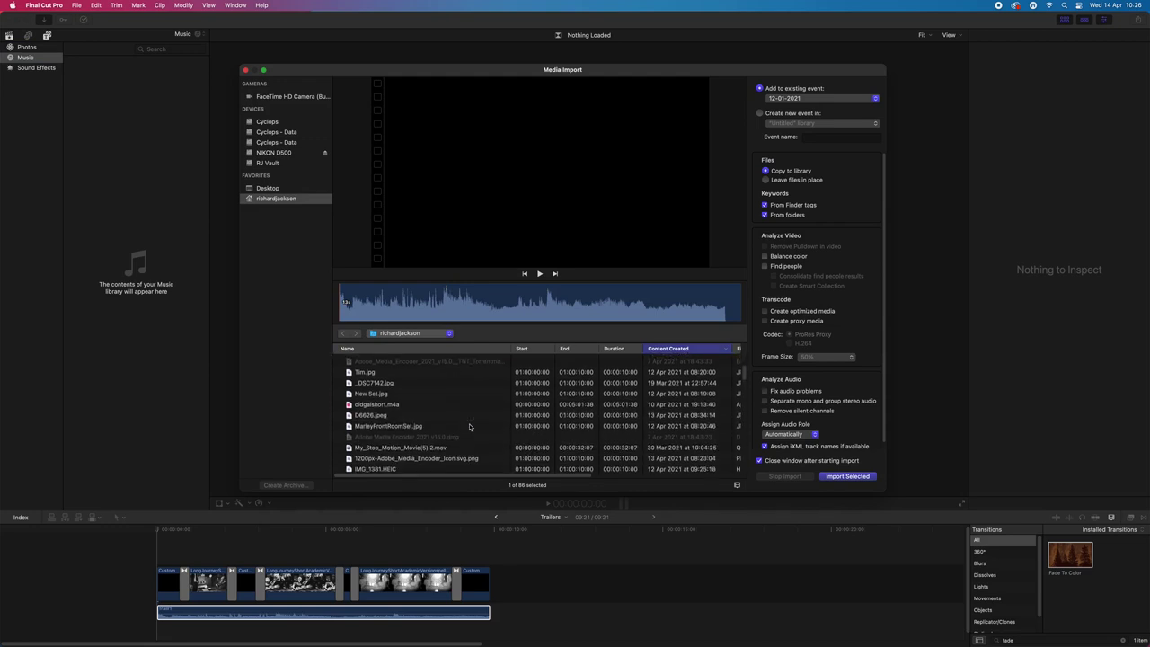
scroll(469, 427, "up", 5)
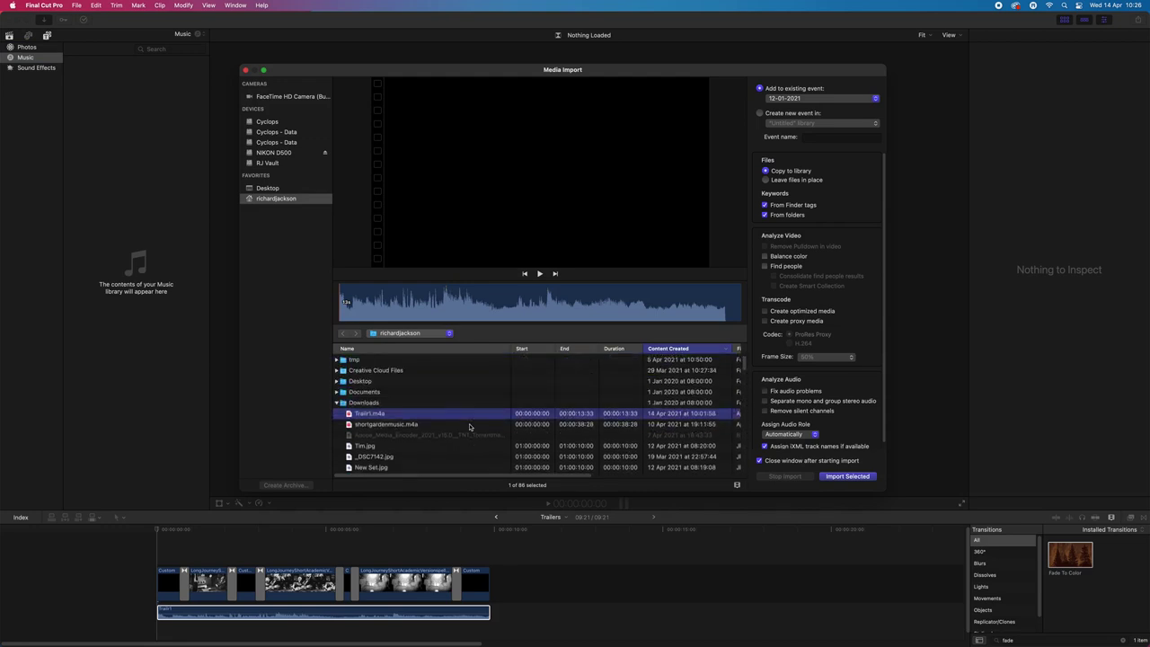
left_click(246, 70)
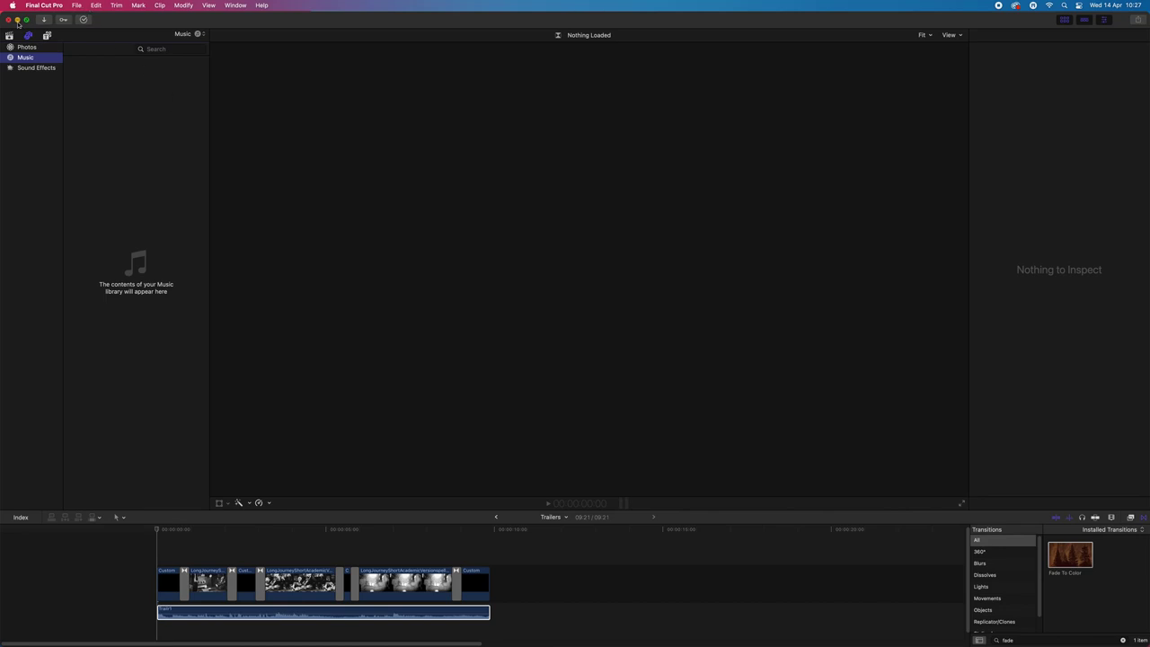
Minimise Final Cut Pro, switch to the open Motion project and delete the LongJourneyShortAcademicVersionspell clip from its group
left_click(17, 19)
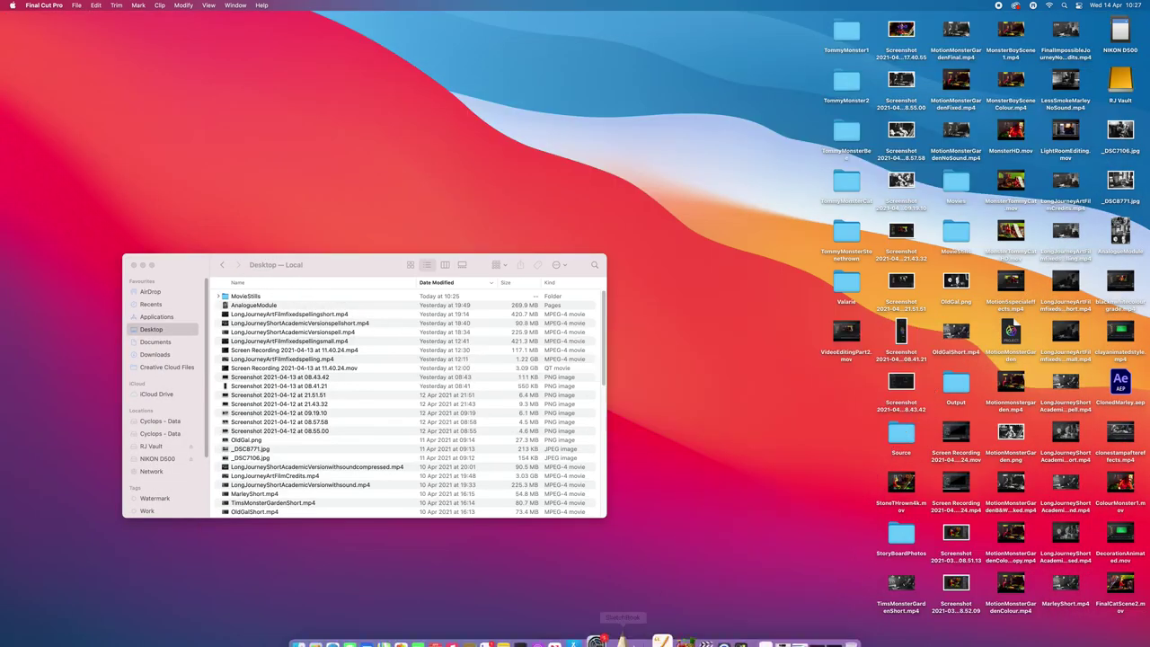
left_click(716, 628)
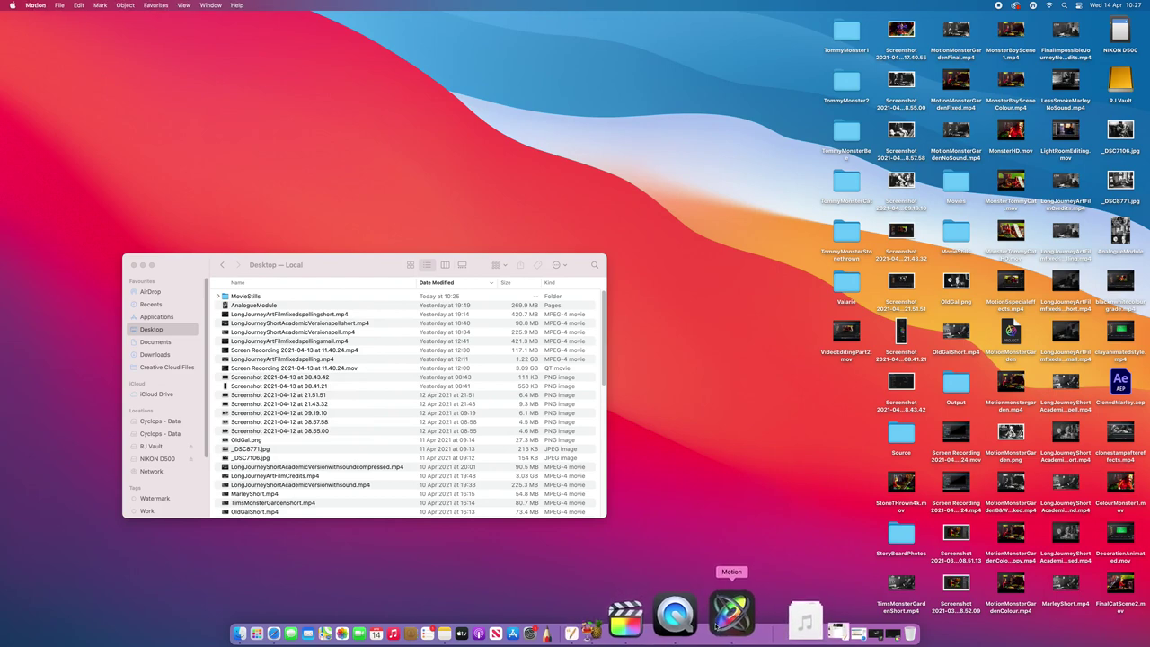
left_click(770, 619)
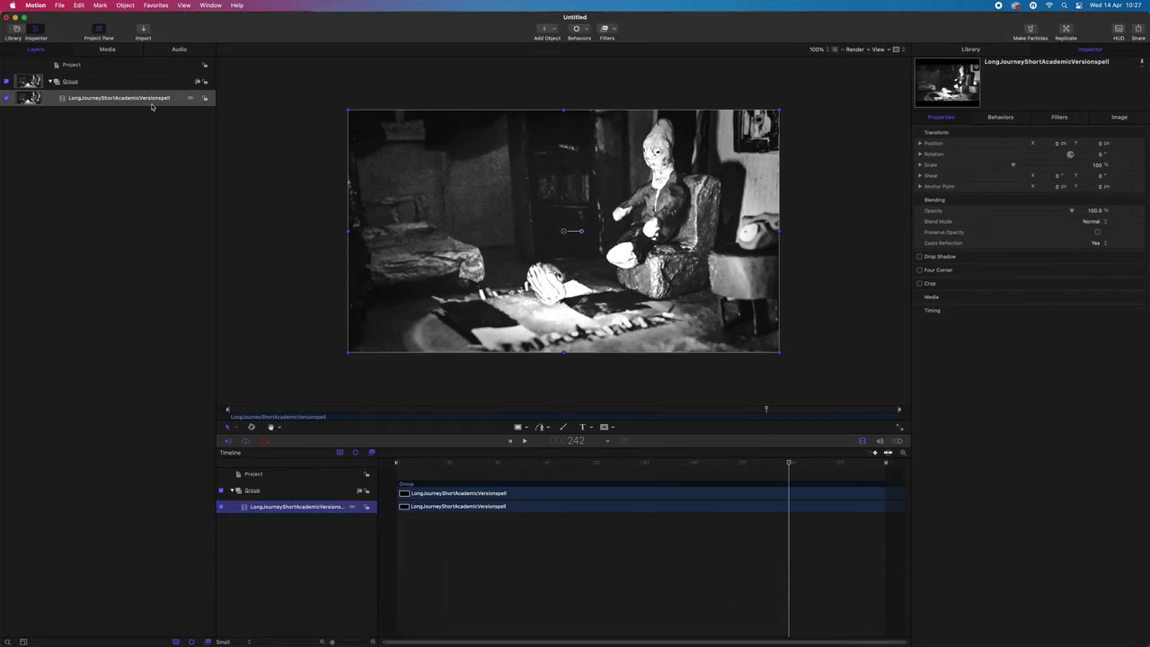
left_click(442, 500)
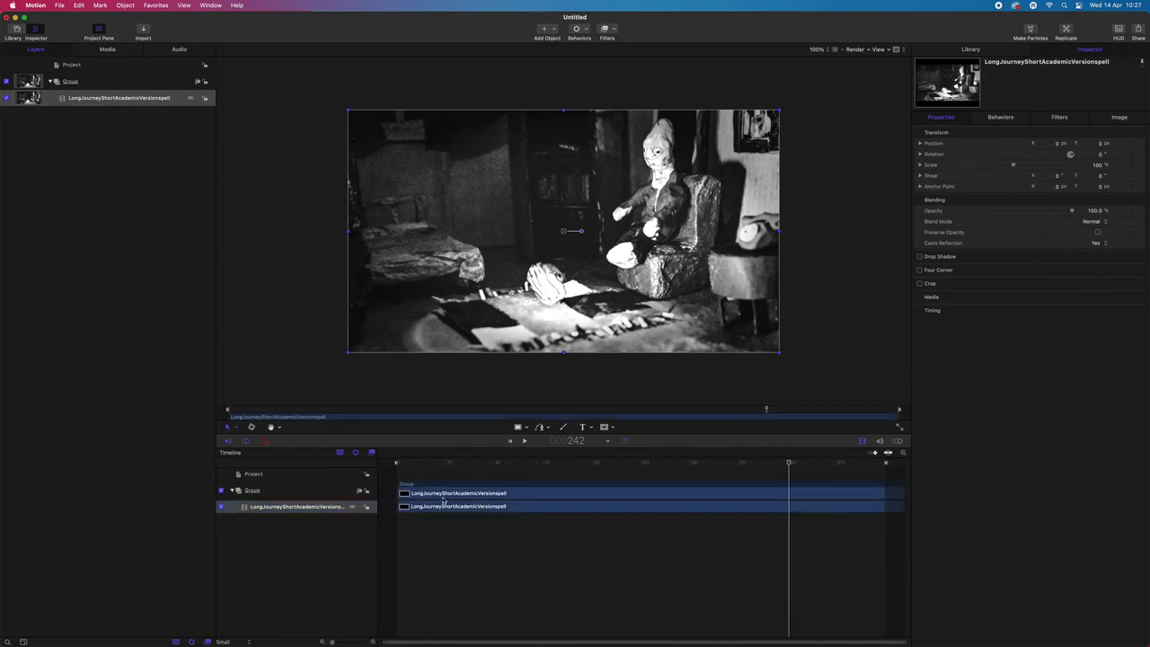
key("Delete")
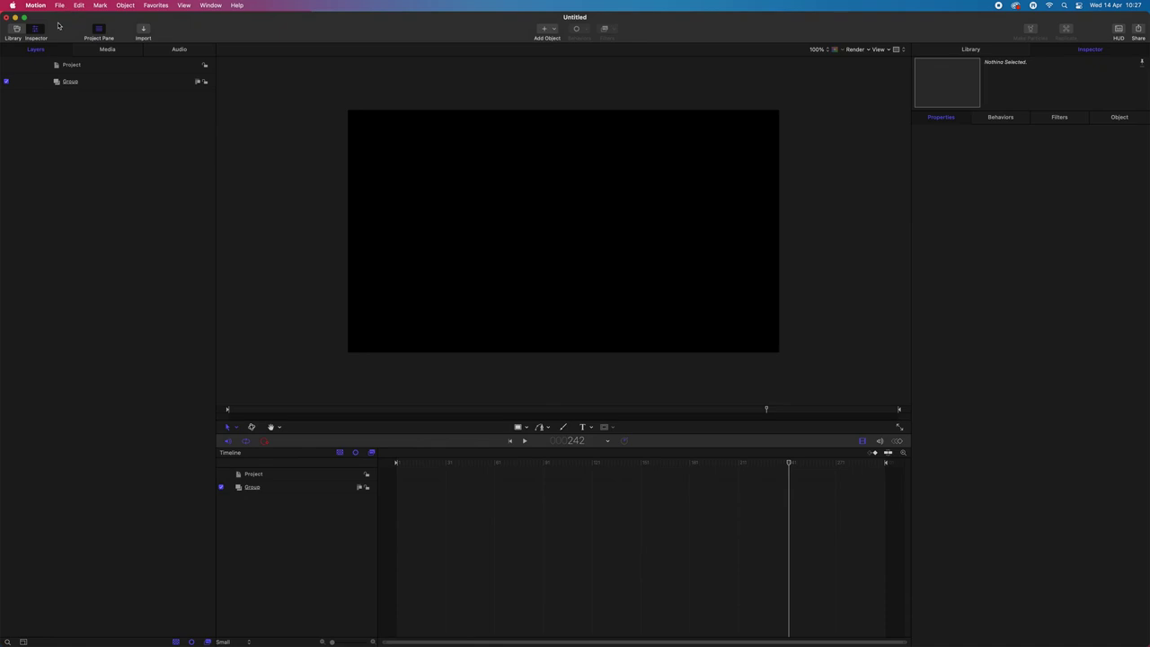
Import trailer1.mp4 from the MovieStills folder on the Desktop and move the playhead to the first frame
left_click(144, 28)
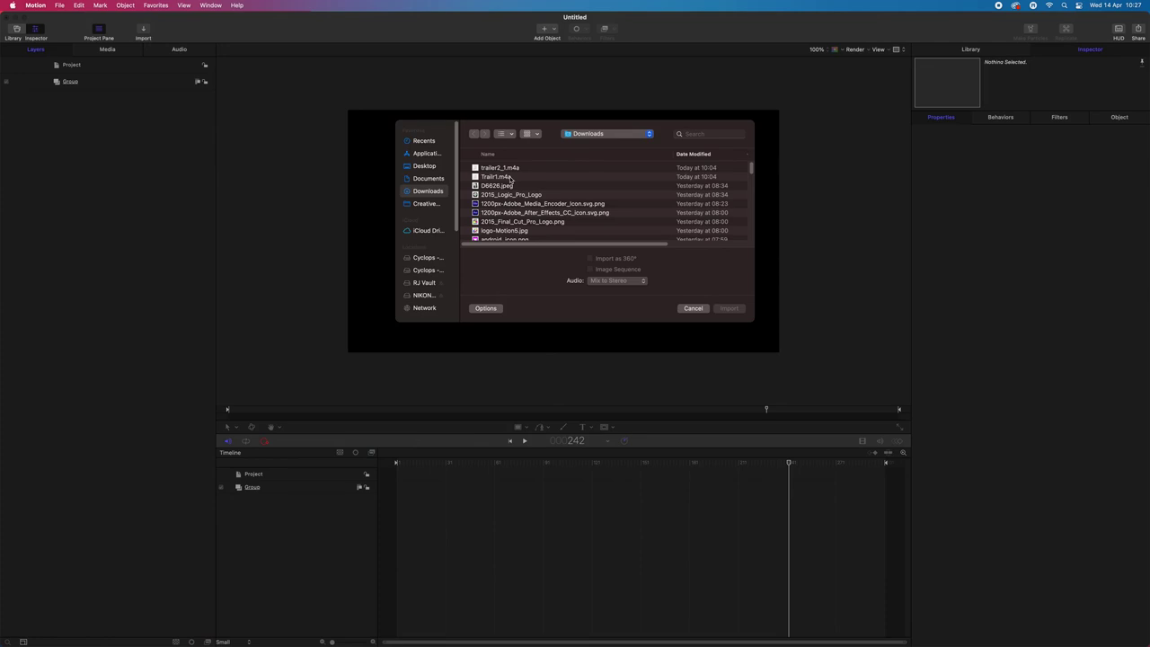
left_click(424, 166)
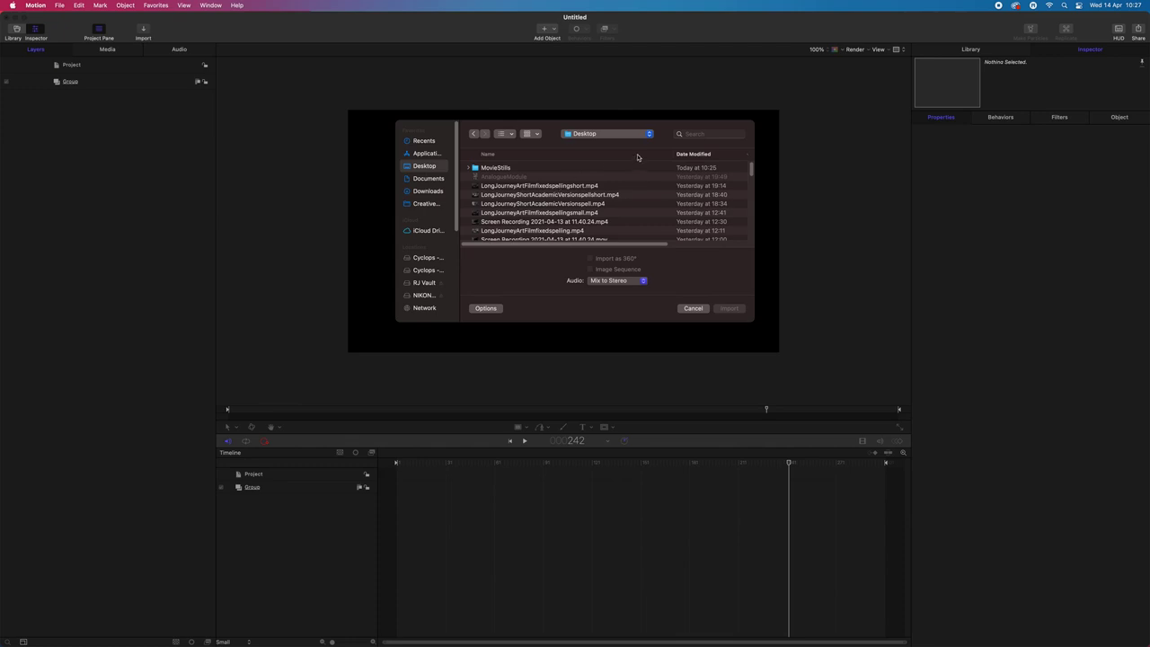
left_click(474, 168)
scroll(507, 212, "down", 1)
scroll(507, 212, "up", 3)
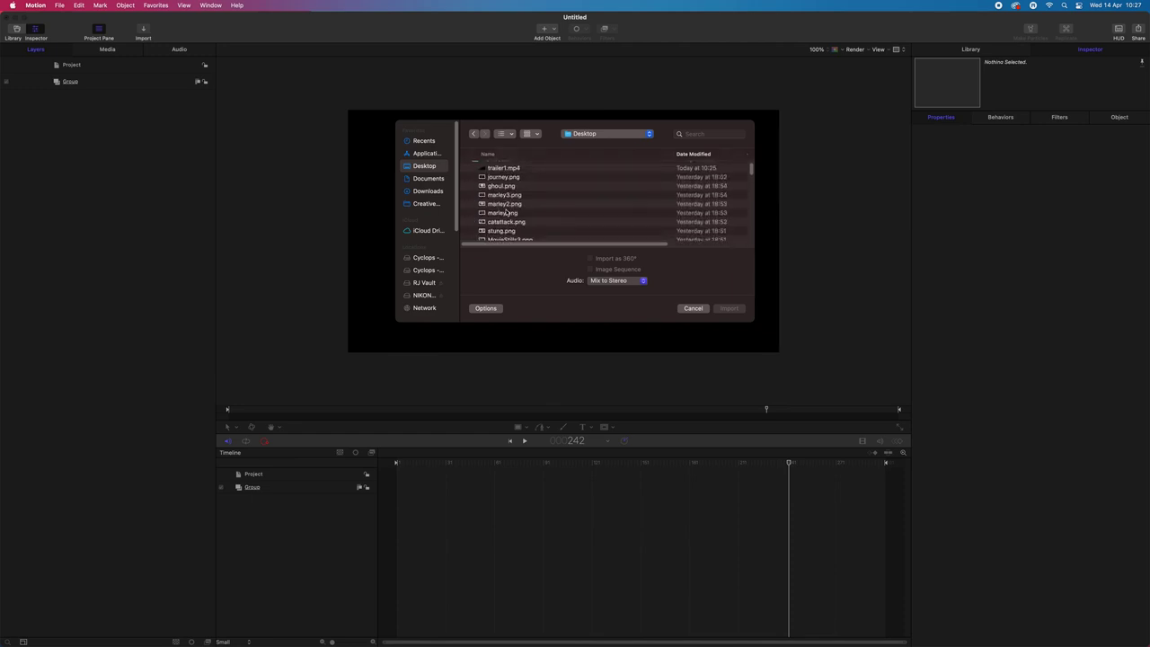
left_click(515, 169)
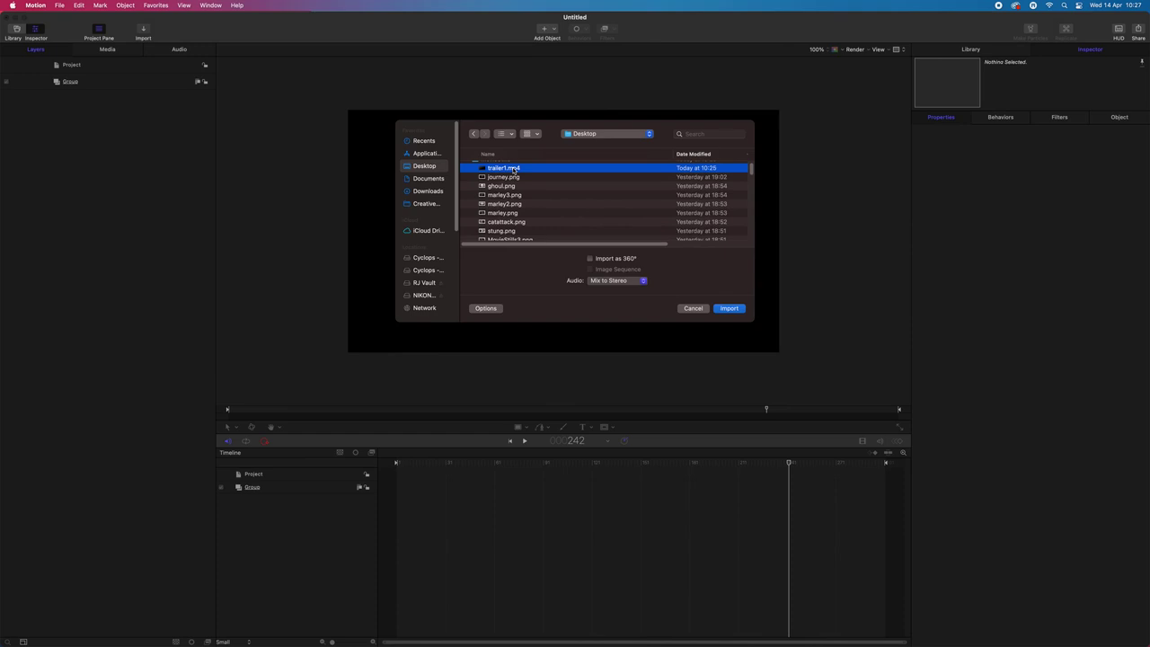
double_click(515, 169)
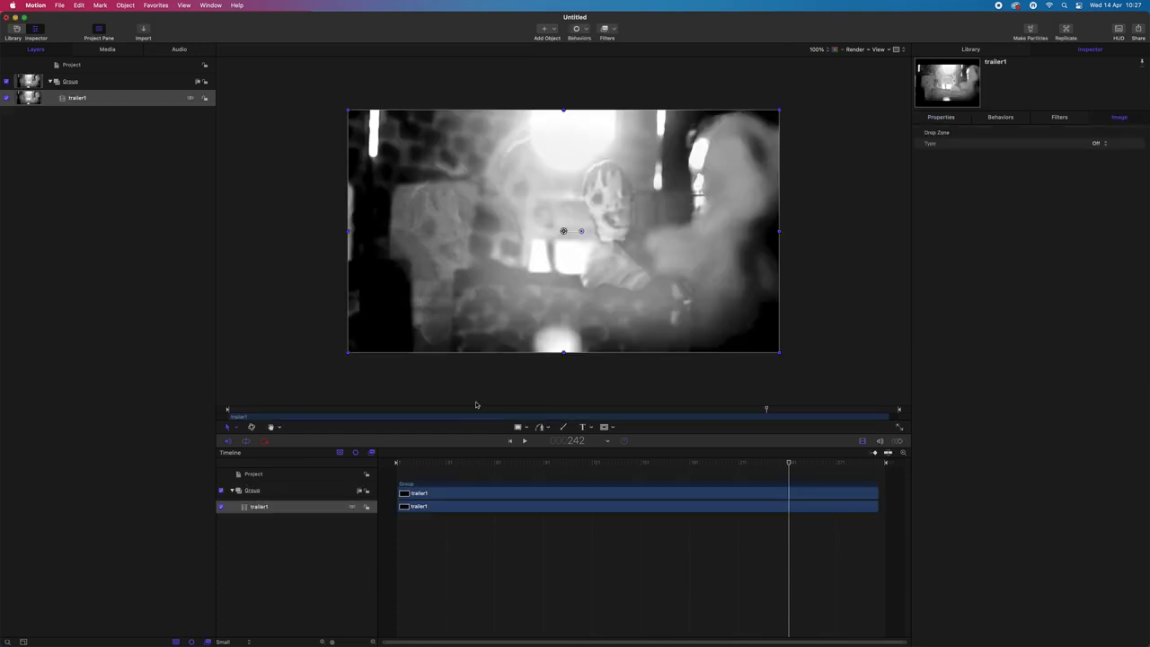
left_click_drag(456, 463, 397, 464)
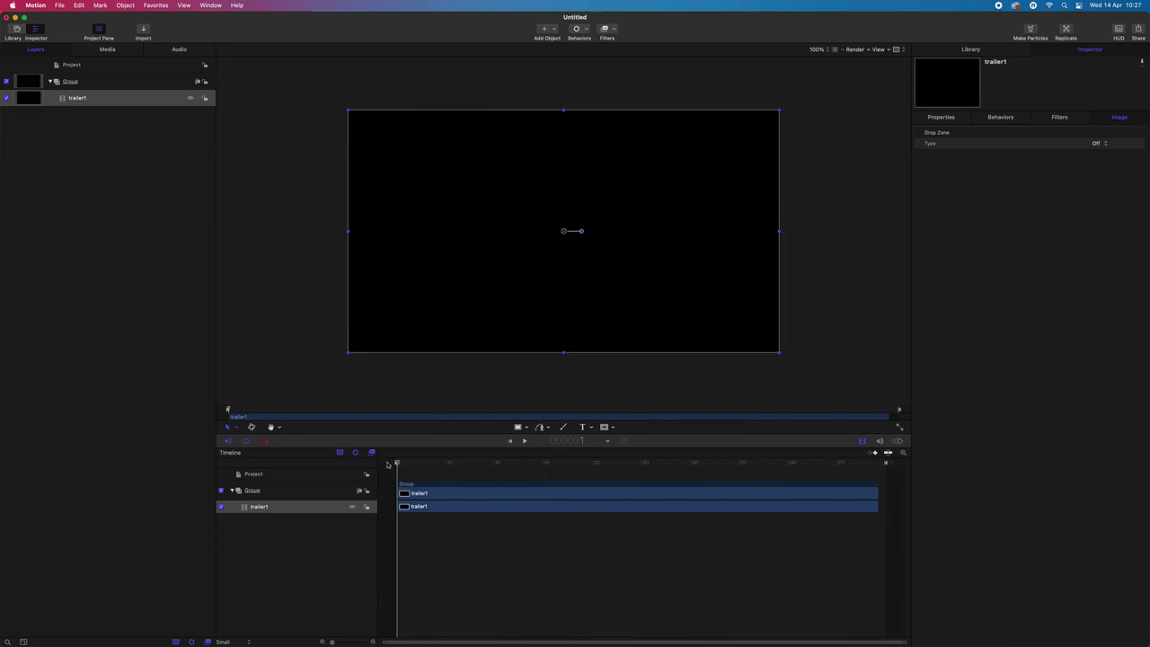
Switch to Safari, open a new tab, move the browser window up so it fits on screen and load google.co.uk
mouse_move(429, 634)
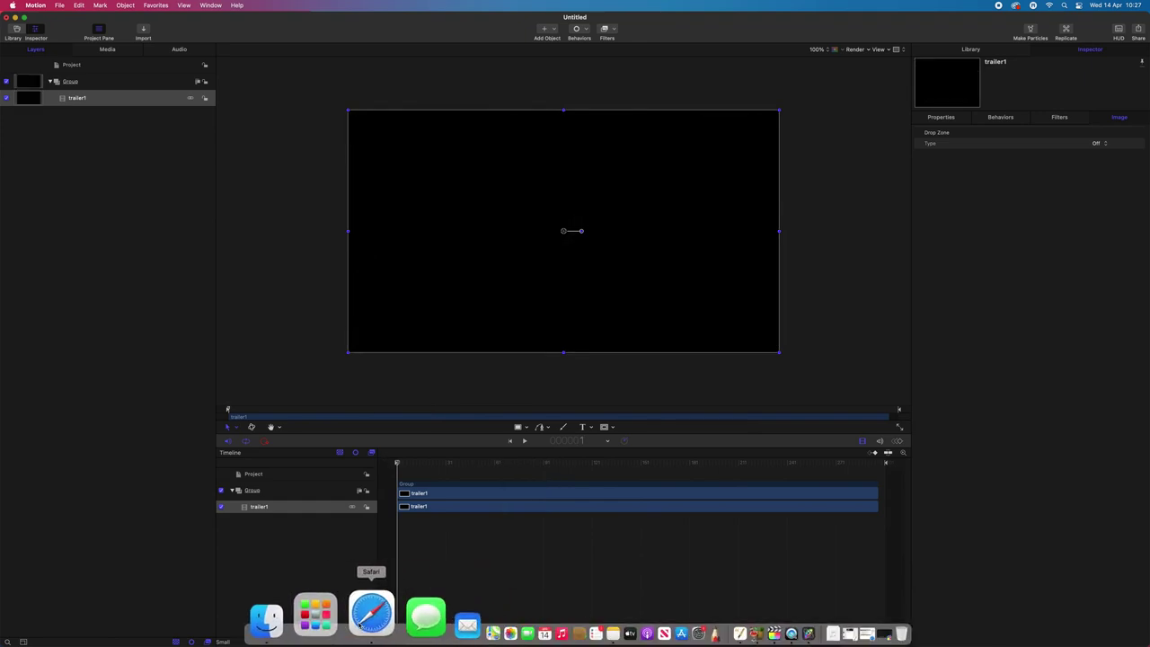
left_click(367, 620)
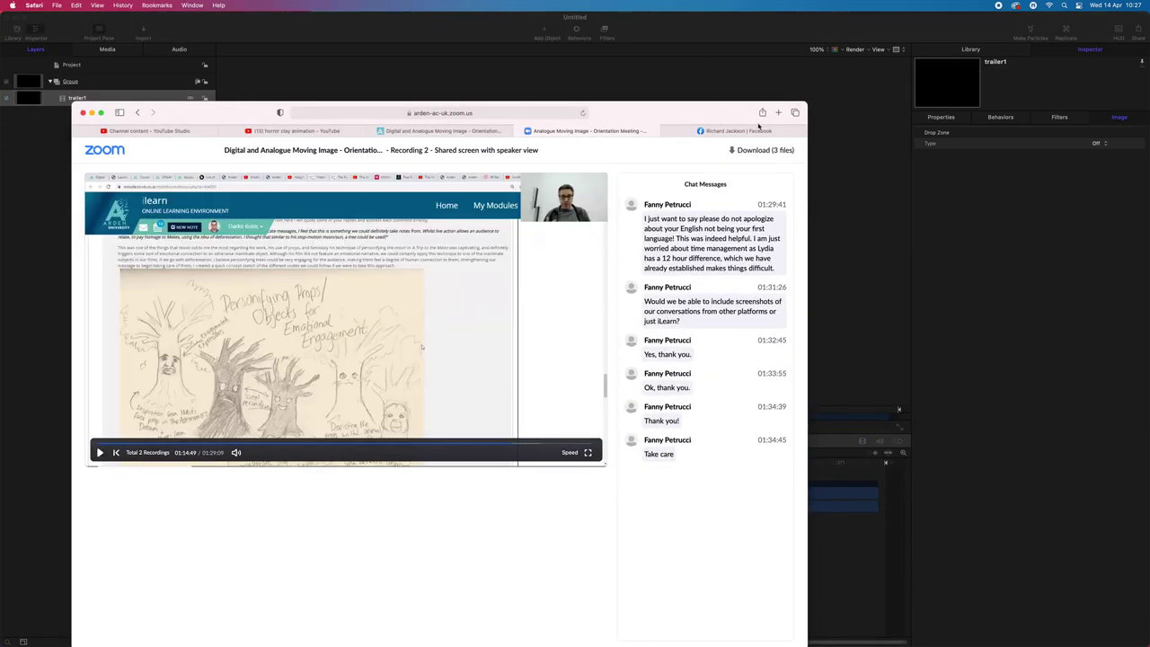
left_click(779, 113)
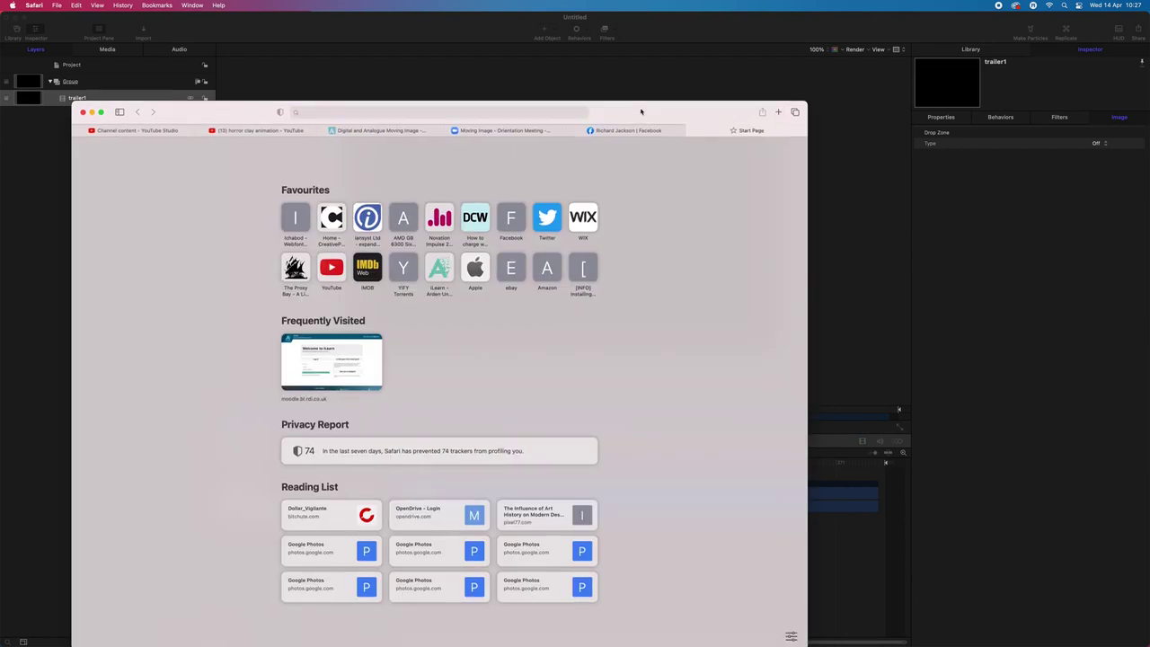
left_click_drag(642, 111, 660, 32)
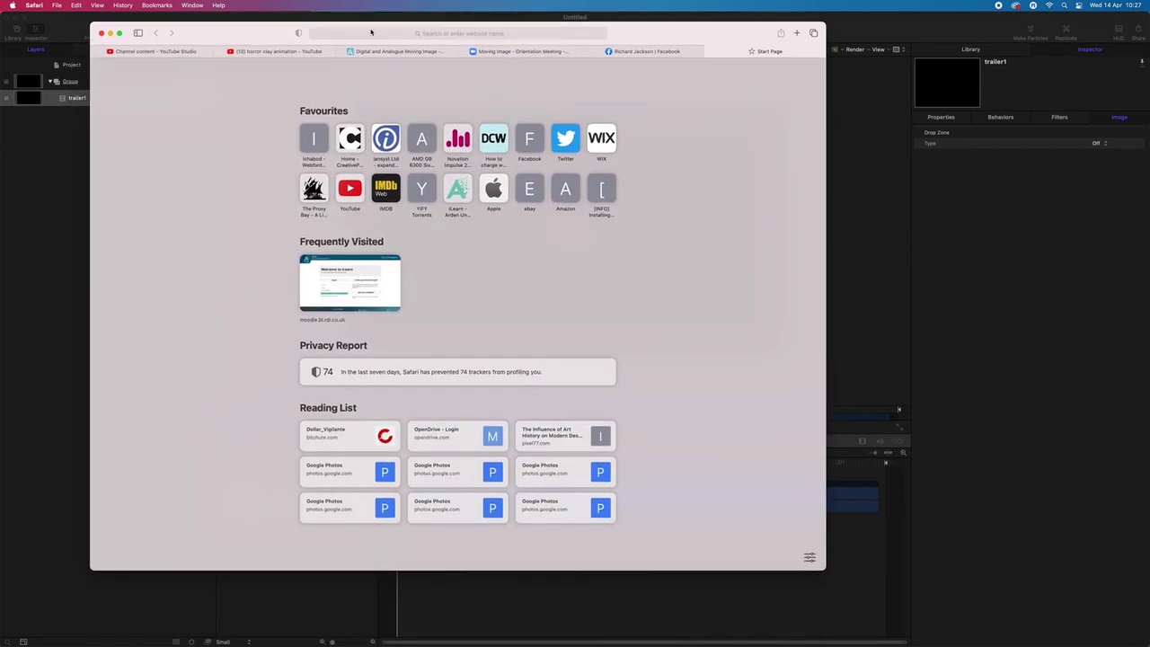
left_click(411, 35)
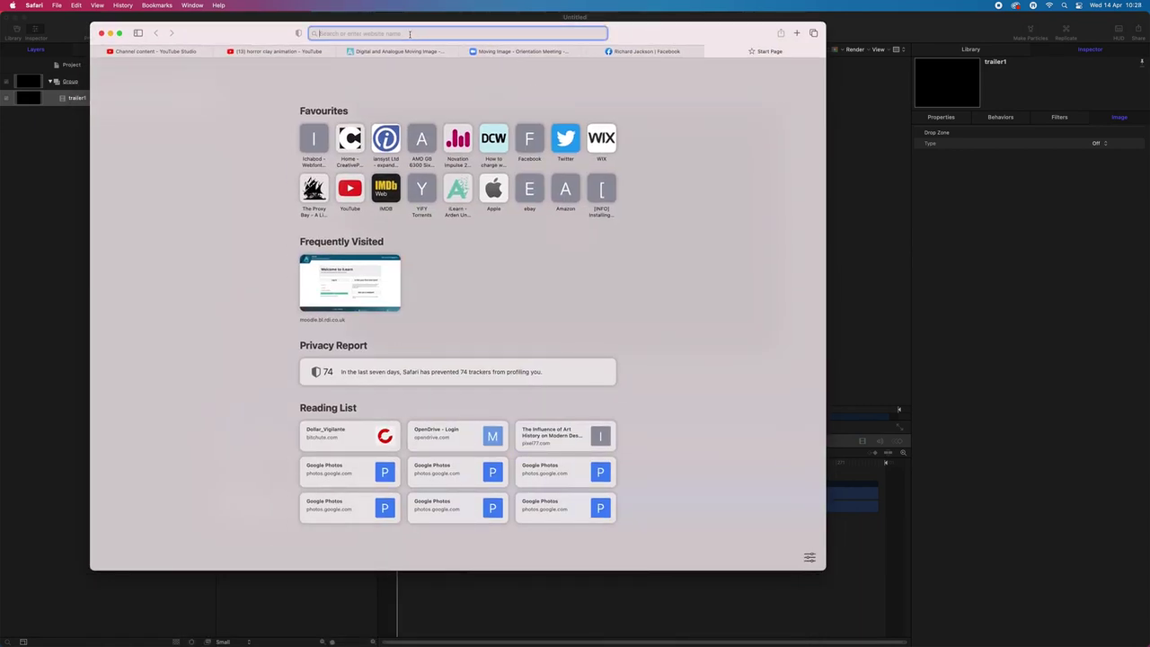
type("go")
key("Return")
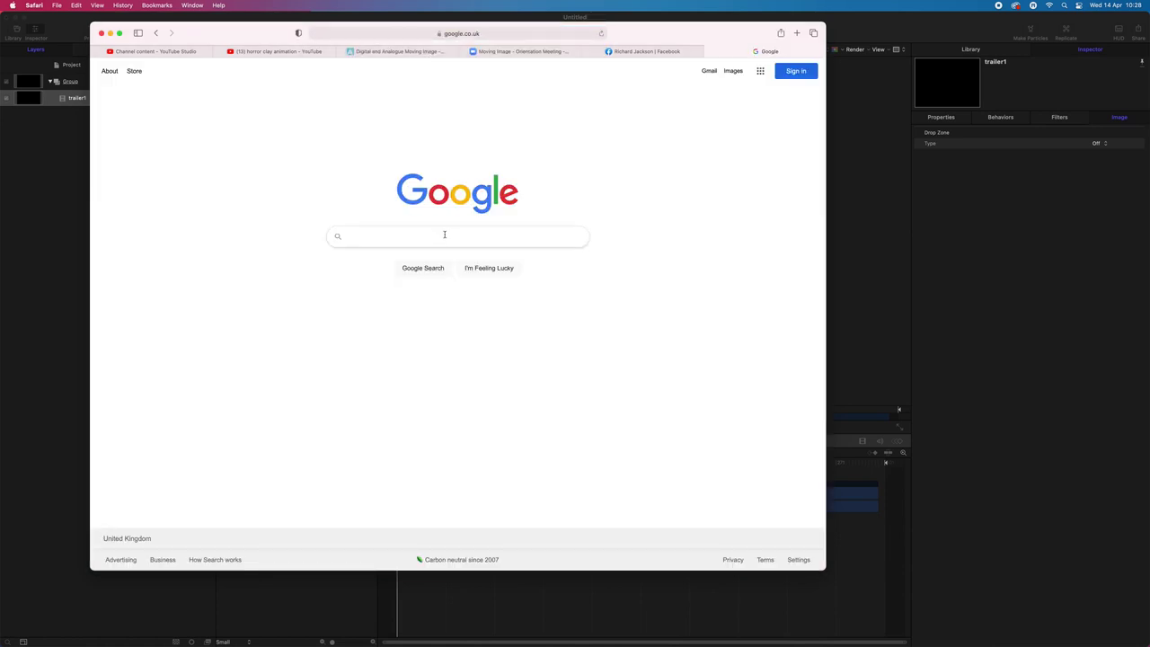
Search Google for "b movie horror text"
left_click(443, 235)
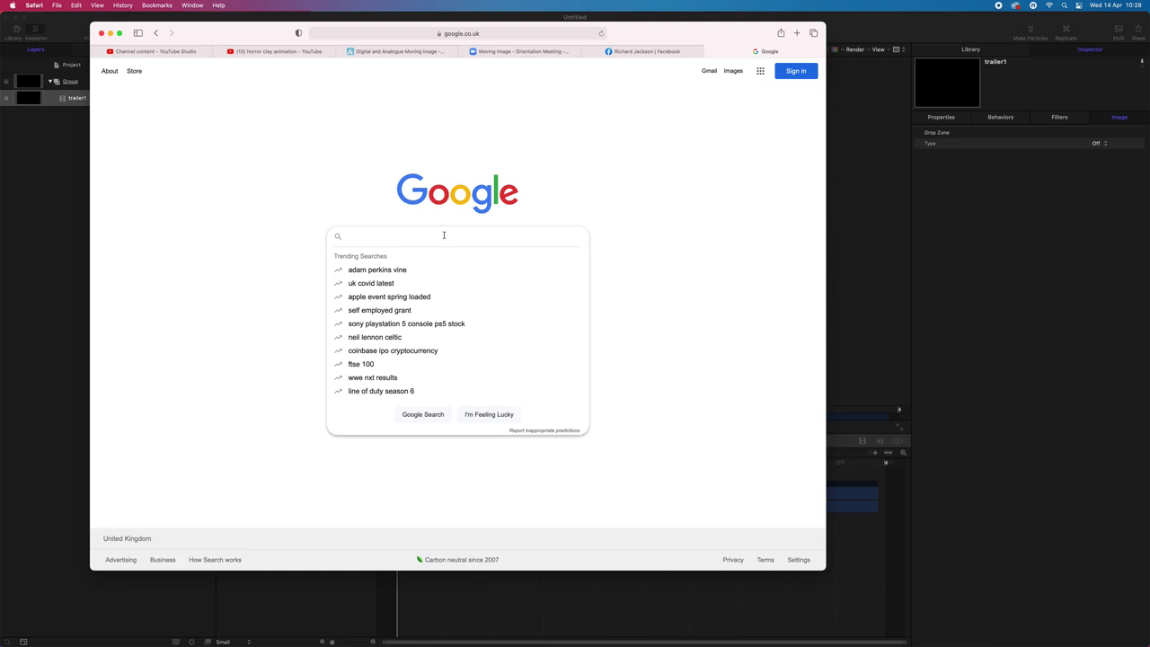
type("b mo")
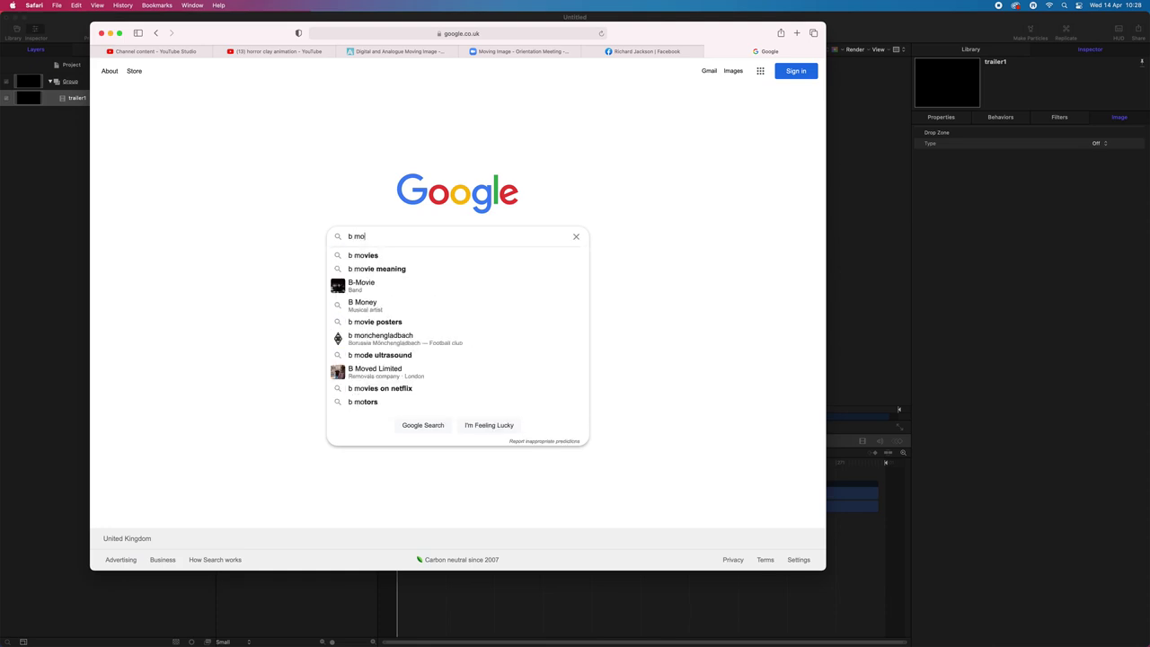
type("vie ho")
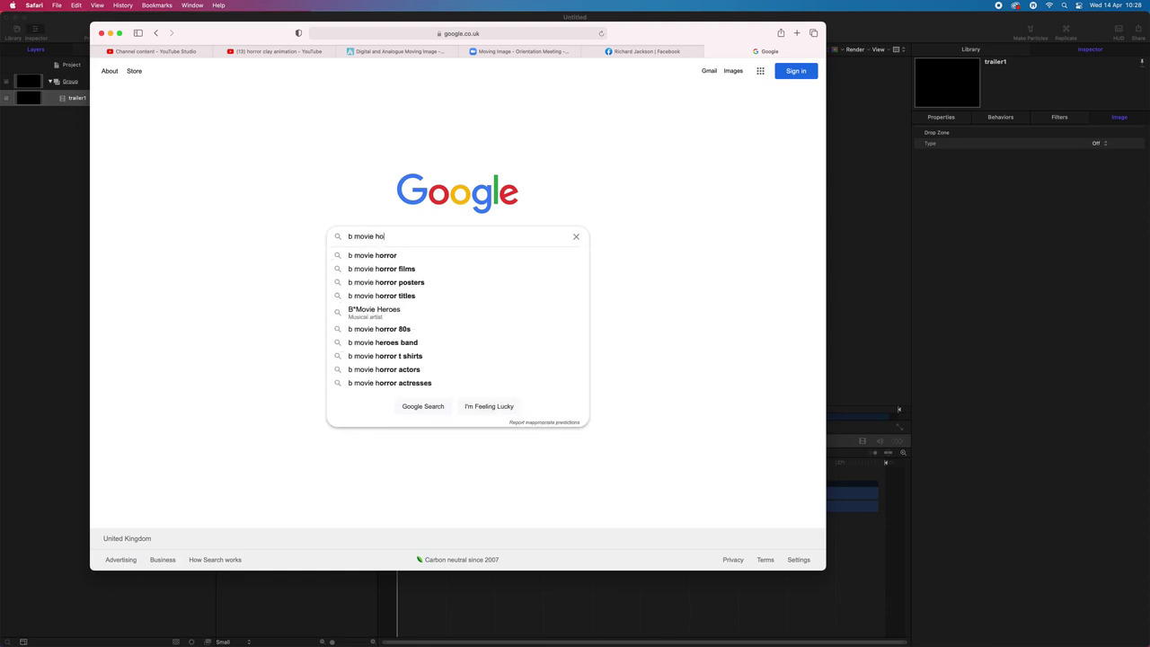
type("rror te")
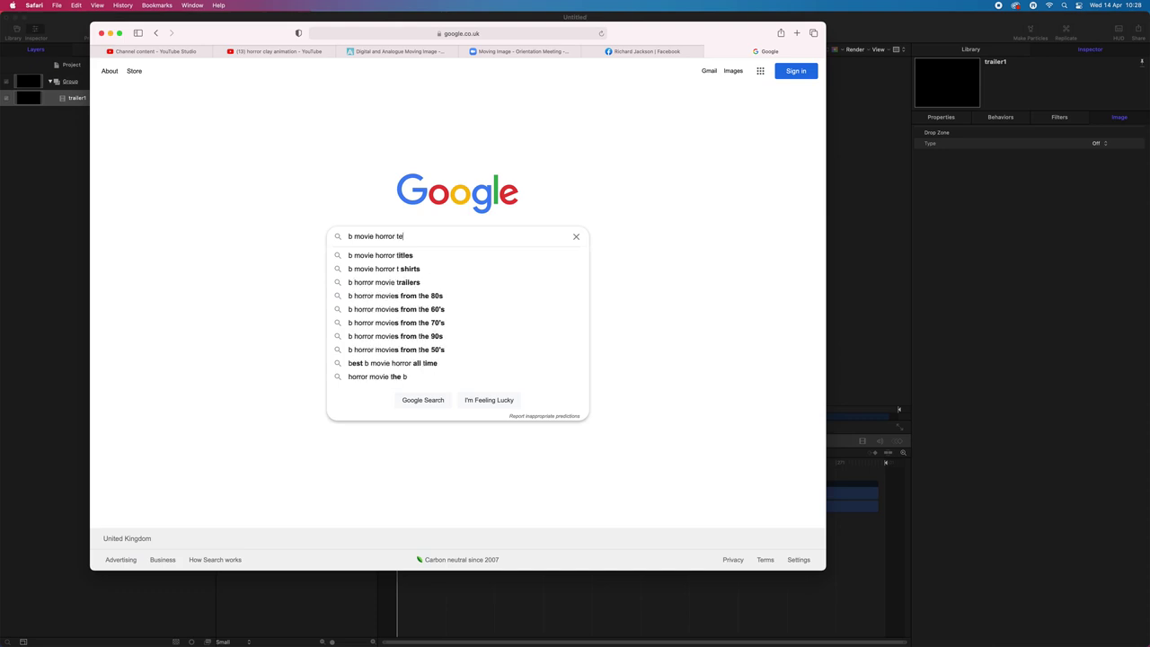
type("sxt")
key("Return")
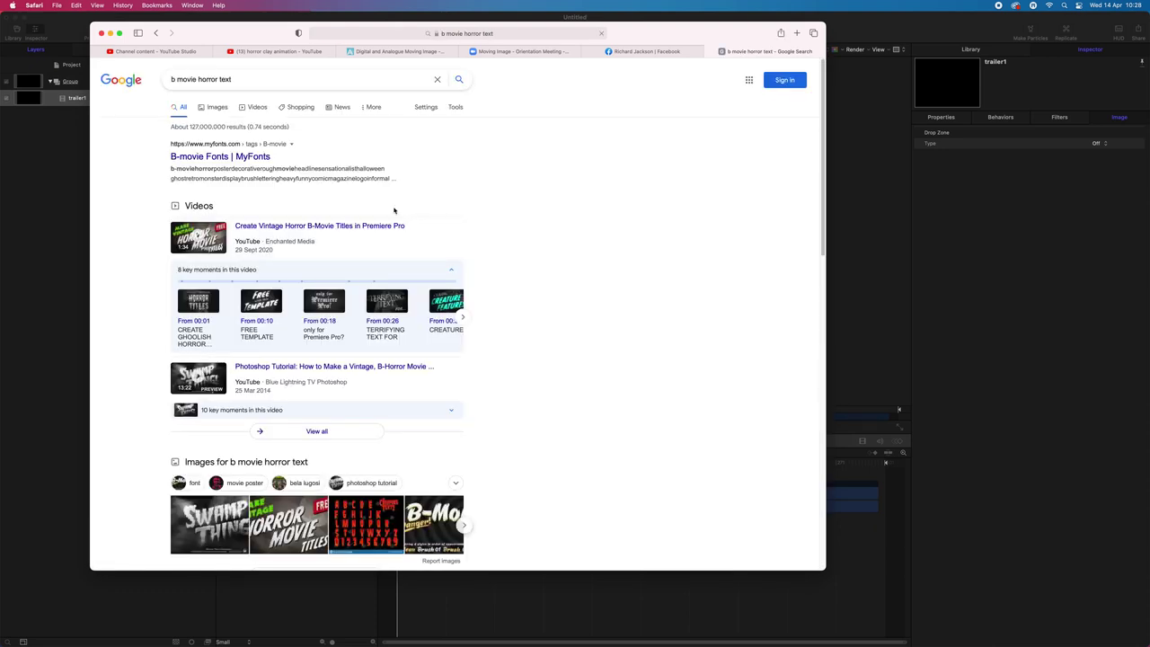
Open the 1001 Fonts free horror fonts result and look through the first page of fonts for a suitable title typeface
scroll(333, 222, "down", 5)
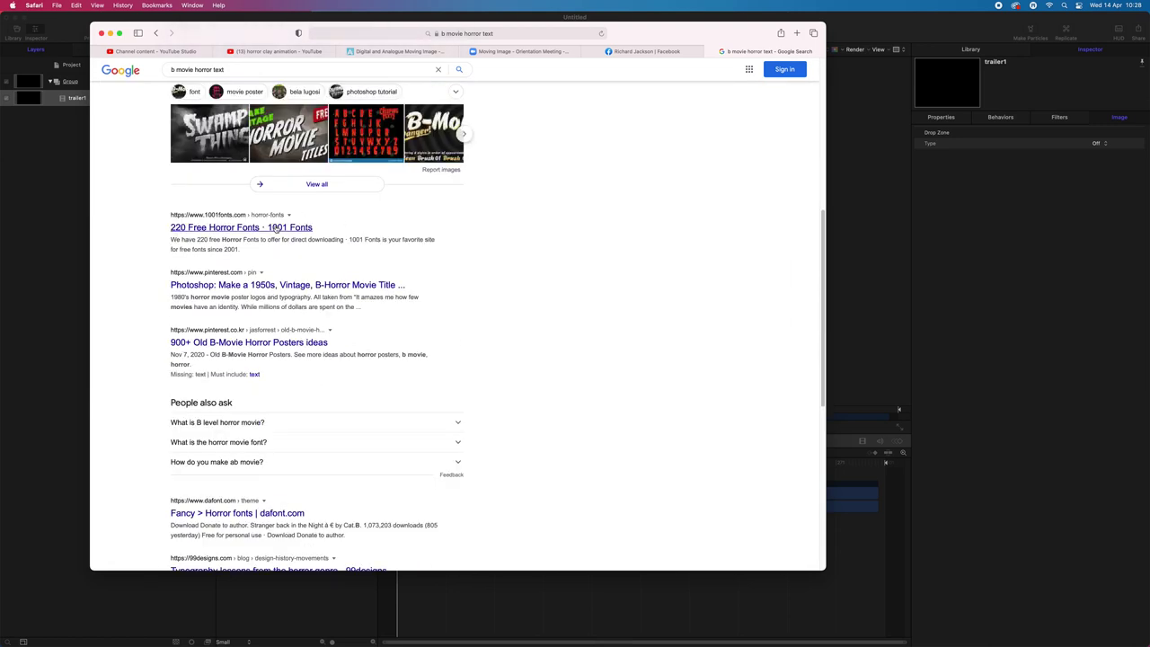
left_click(229, 231)
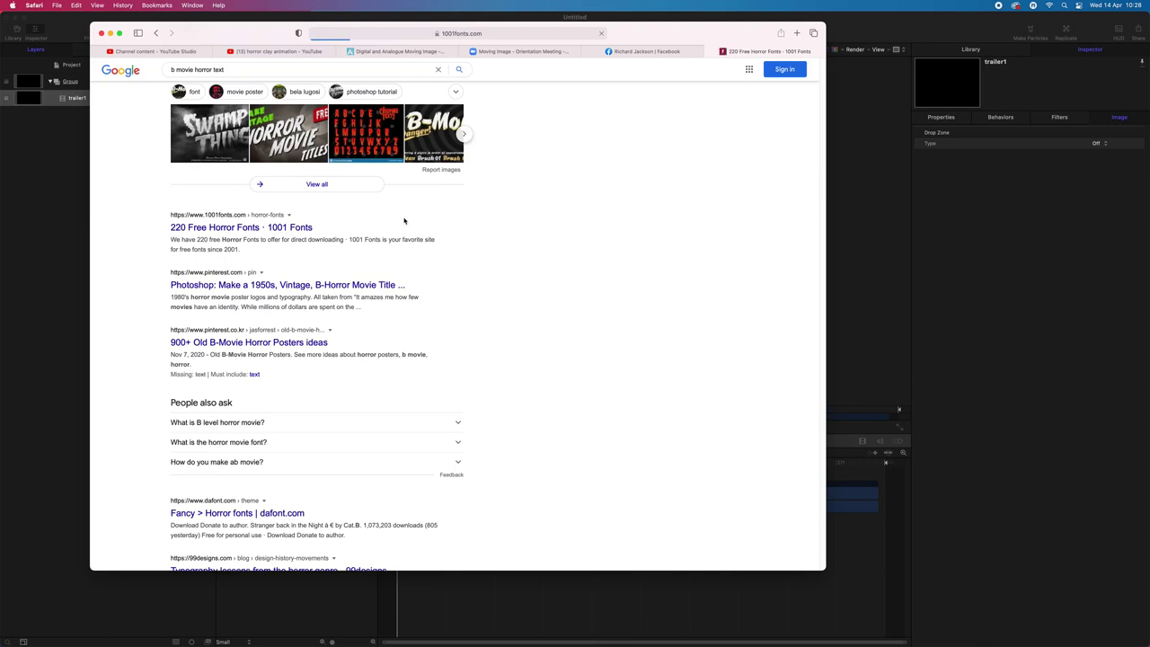
scroll(417, 253, "down", 1)
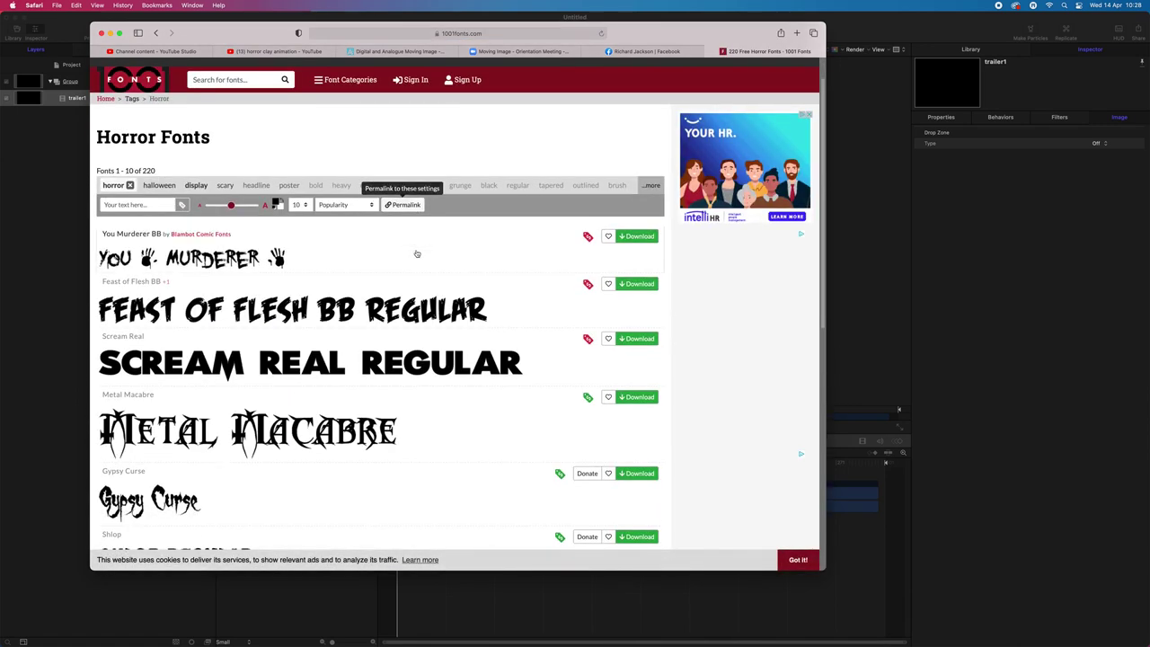
scroll(295, 302, "down", 3)
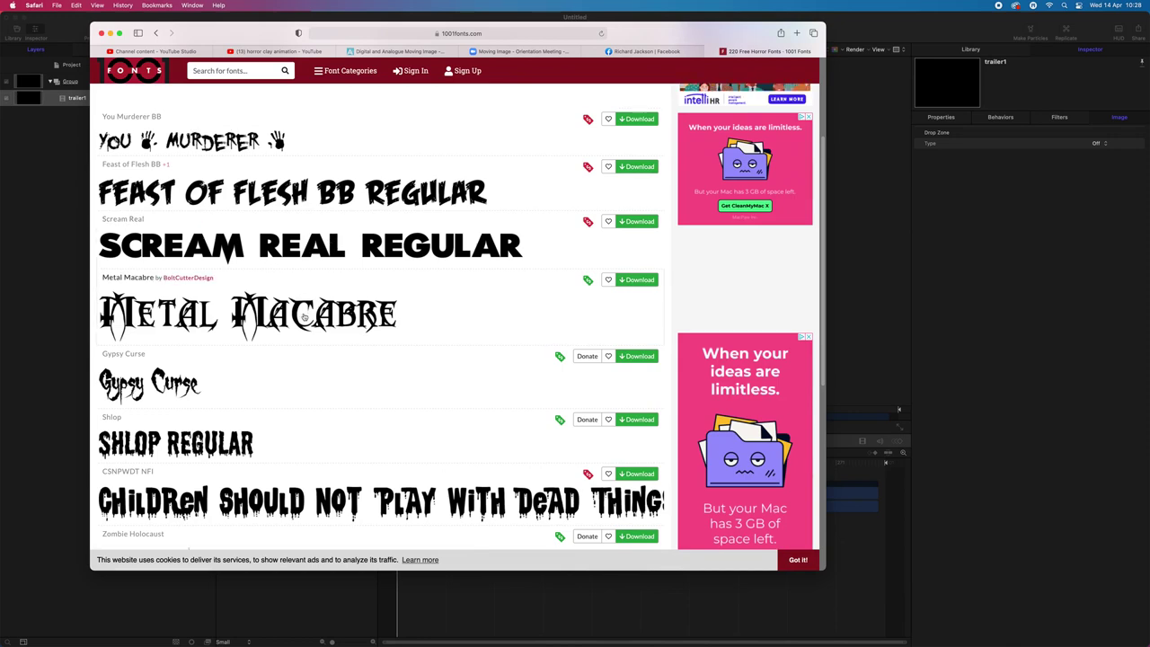
scroll(303, 315, "down", 3)
scroll(242, 314, "down", 1)
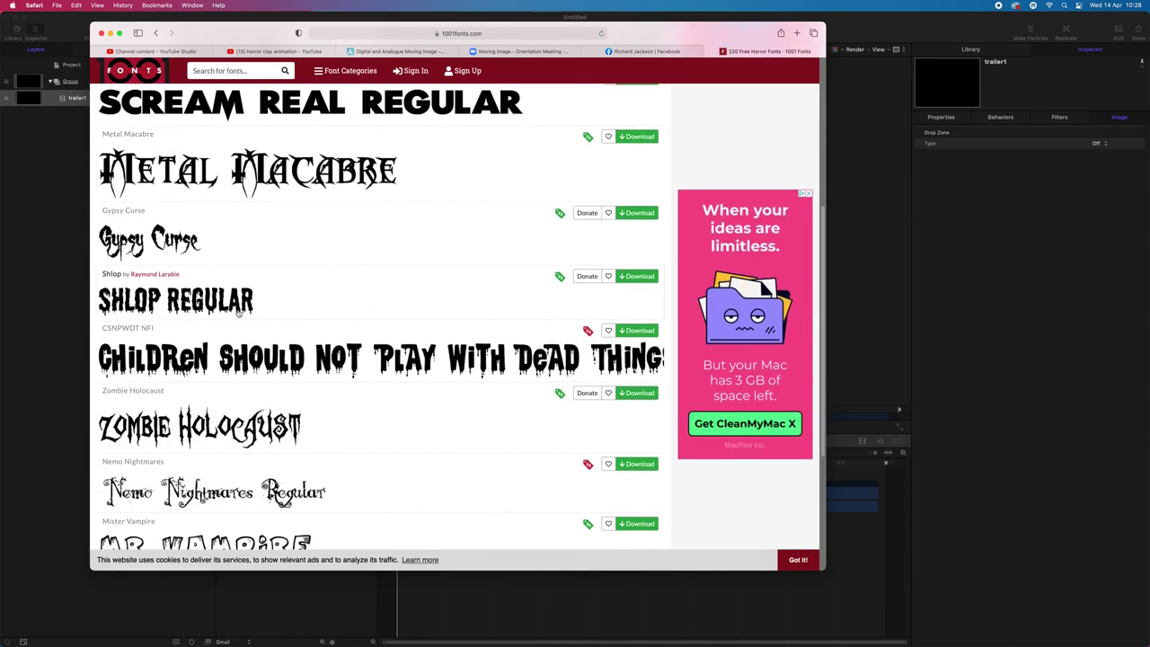
scroll(351, 357, "down", 5)
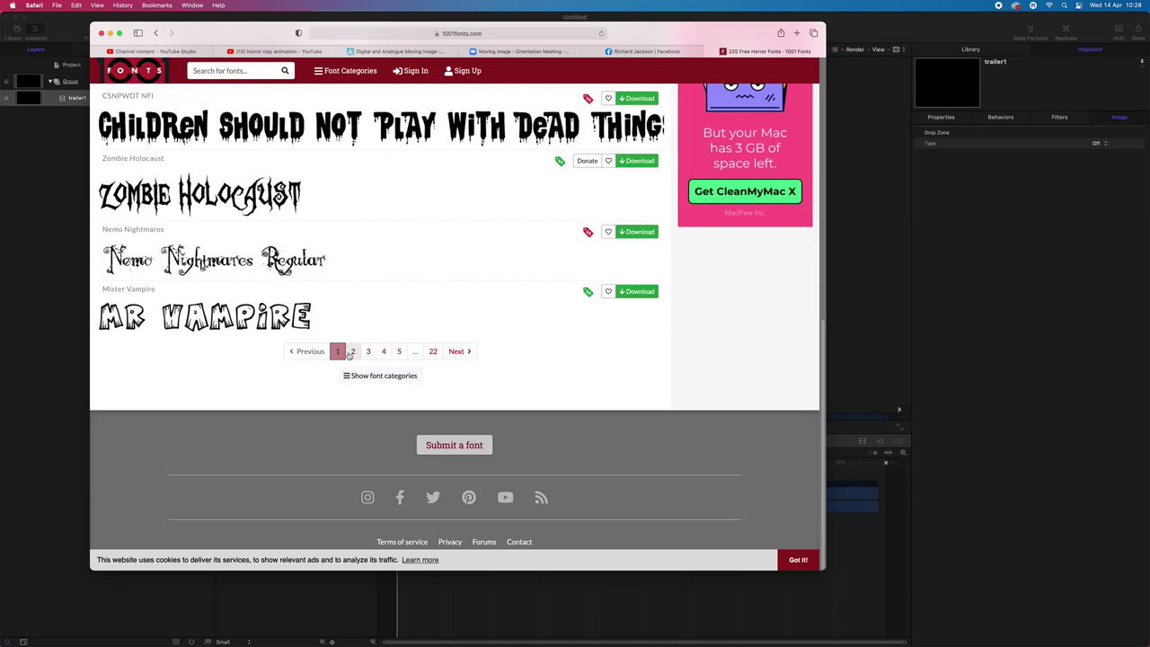
scroll(350, 355, "up", 3)
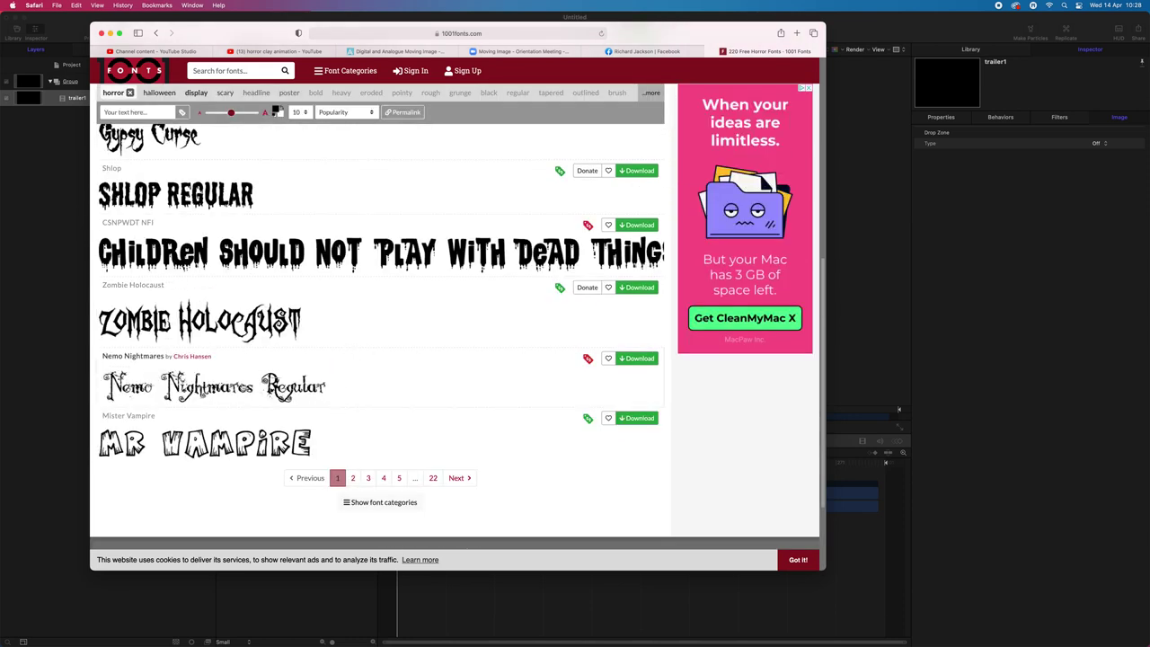
Browse the second page of the Horror Fonts listing and open the third page
left_click(352, 478)
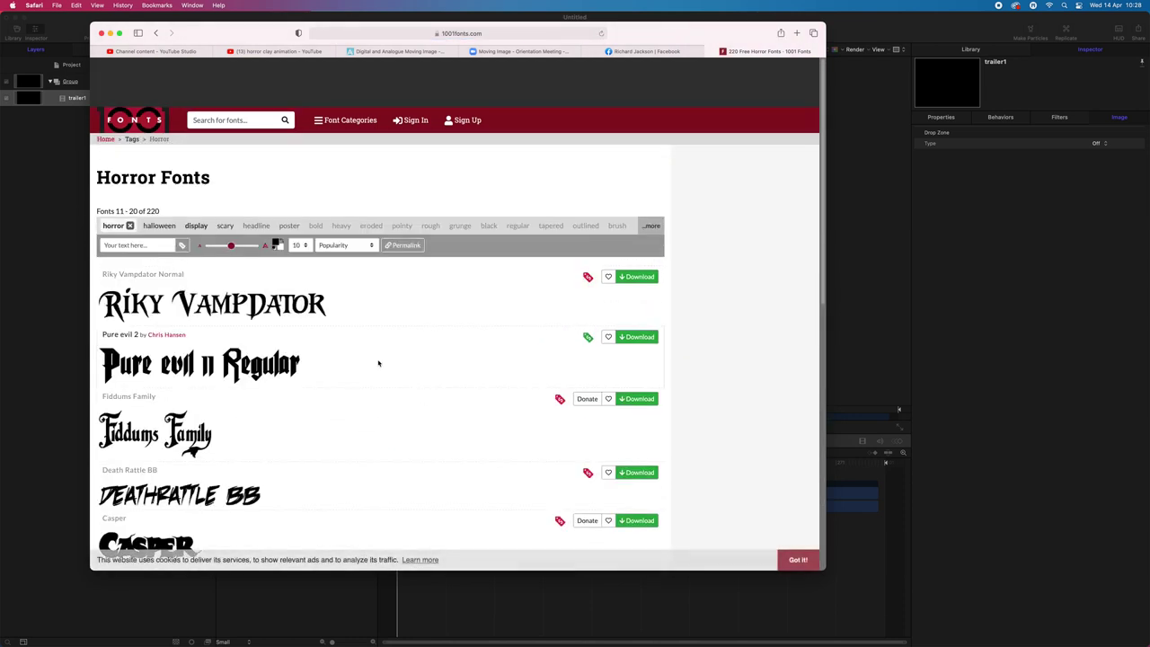
scroll(299, 318, "down", 3)
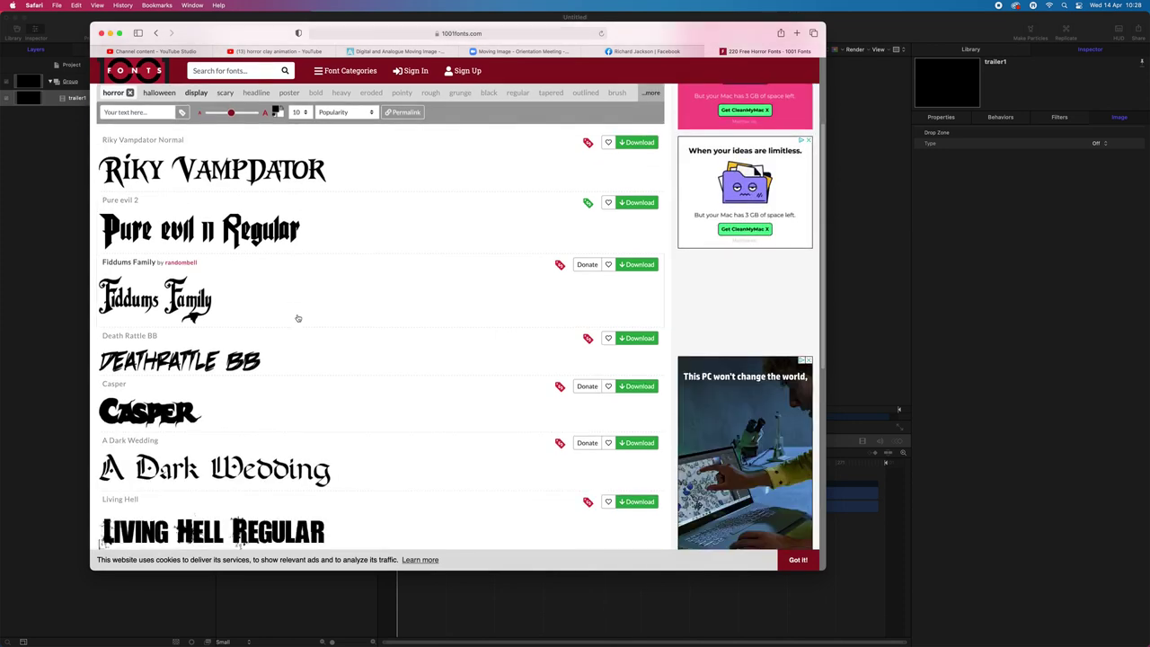
scroll(240, 364, "down", 4)
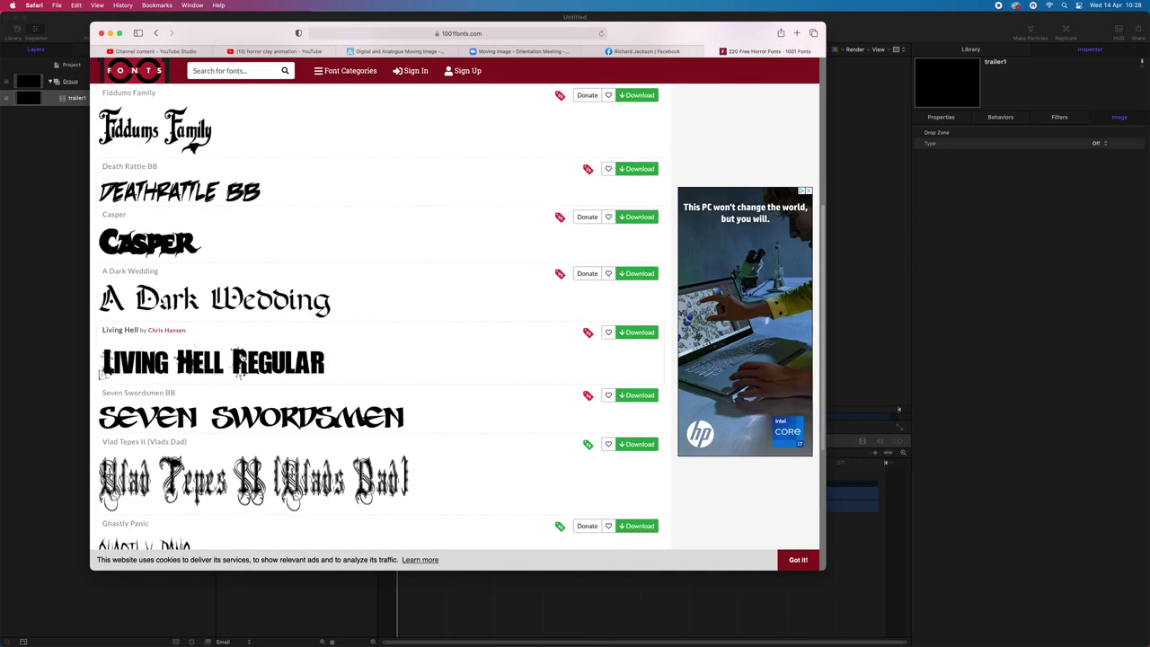
scroll(317, 419, "down", 3)
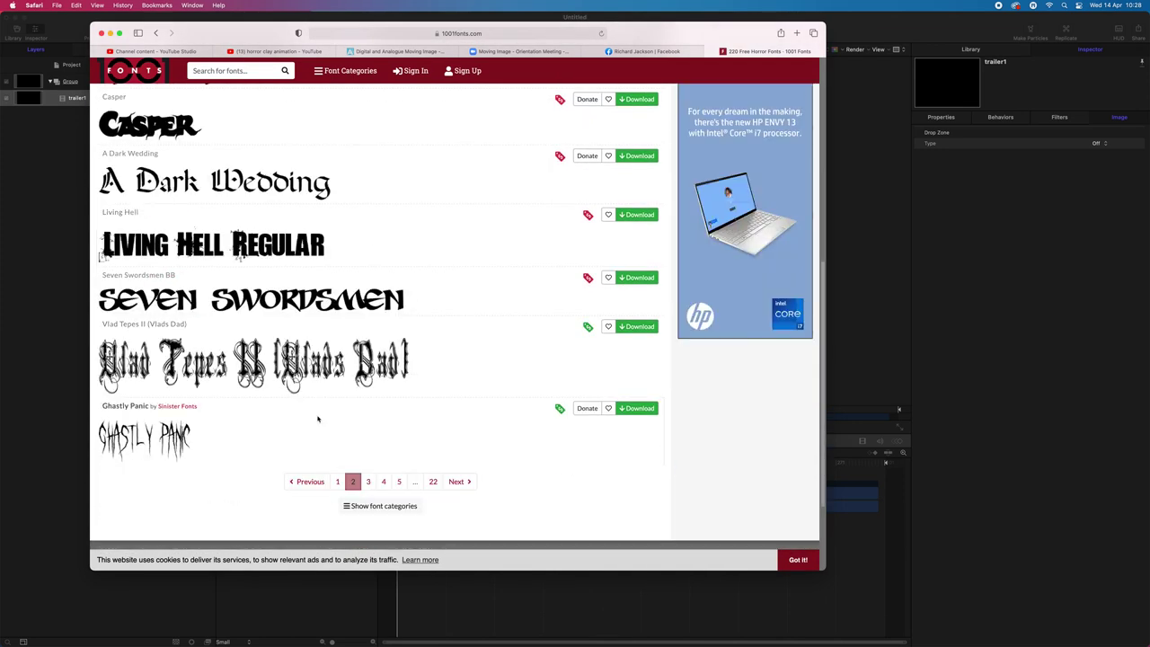
left_click(368, 482)
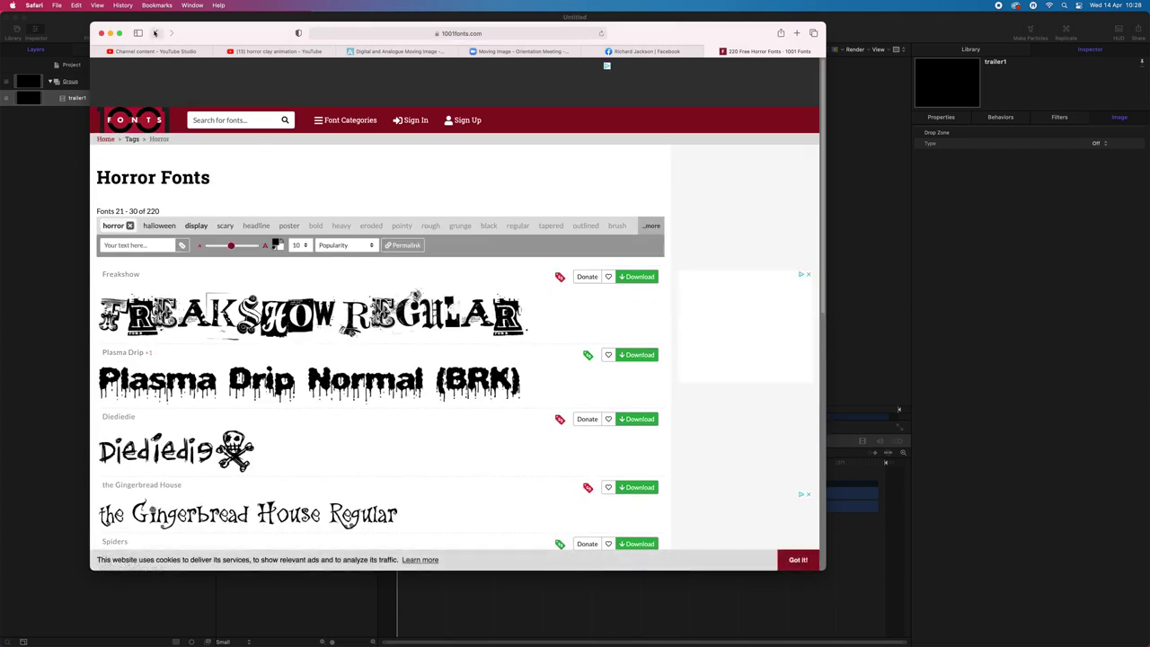
Return to the search results, open dafont.com's Fancy > Horror fonts page, and accept all data-use choices
left_click(155, 33)
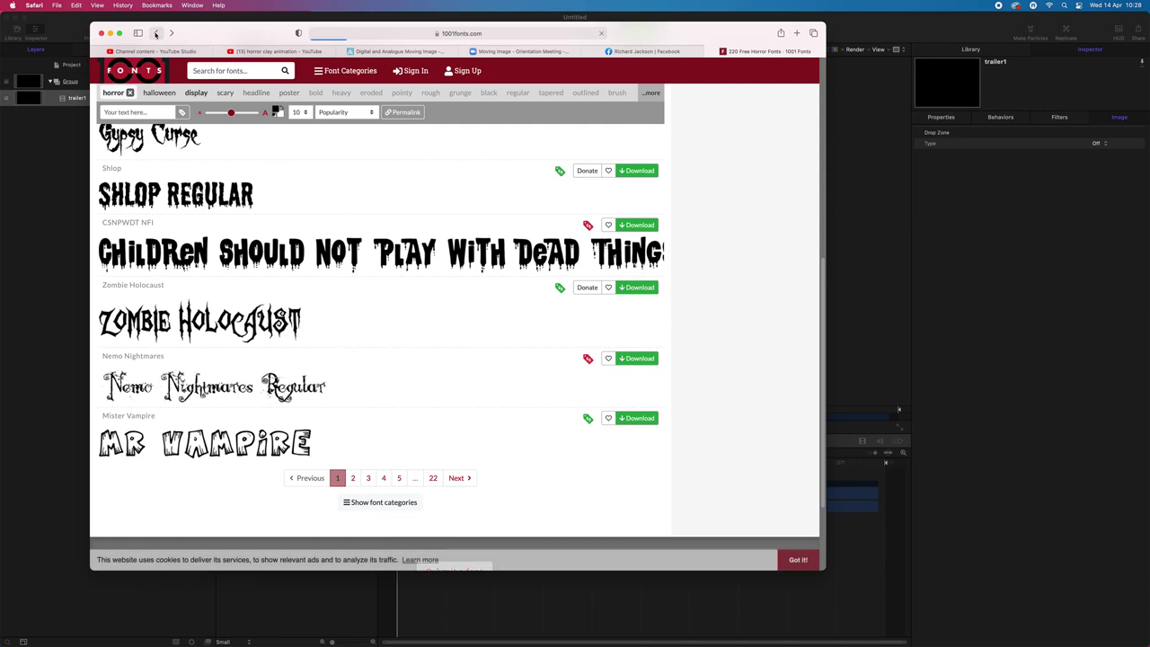
left_click(155, 33)
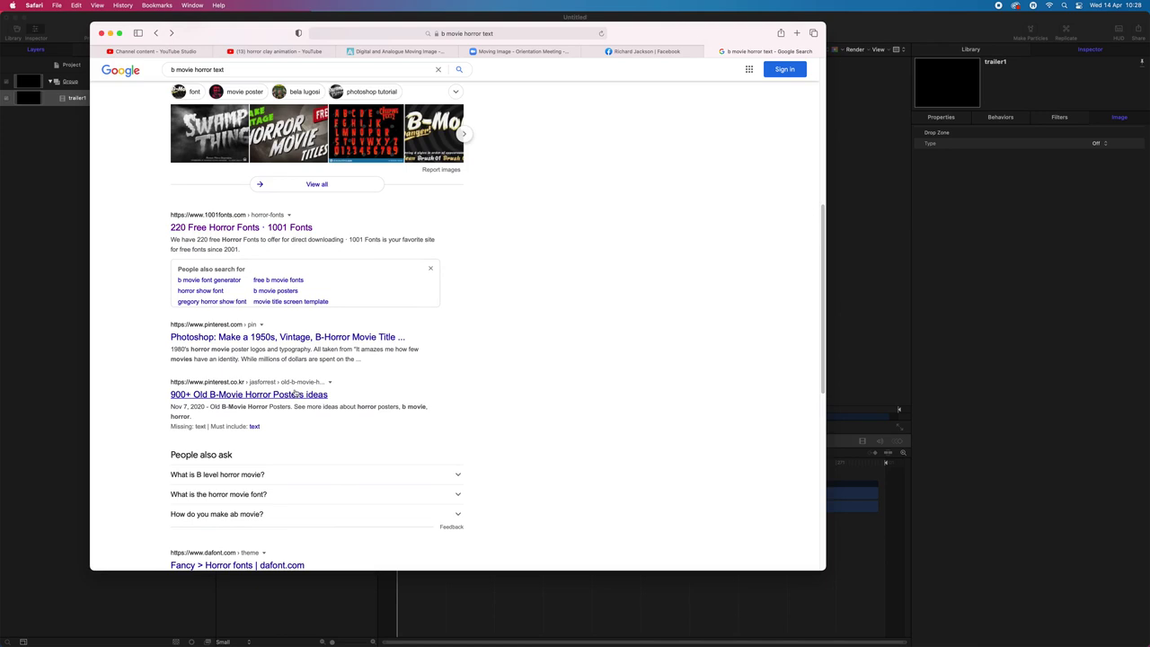
scroll(295, 393, "down", 2)
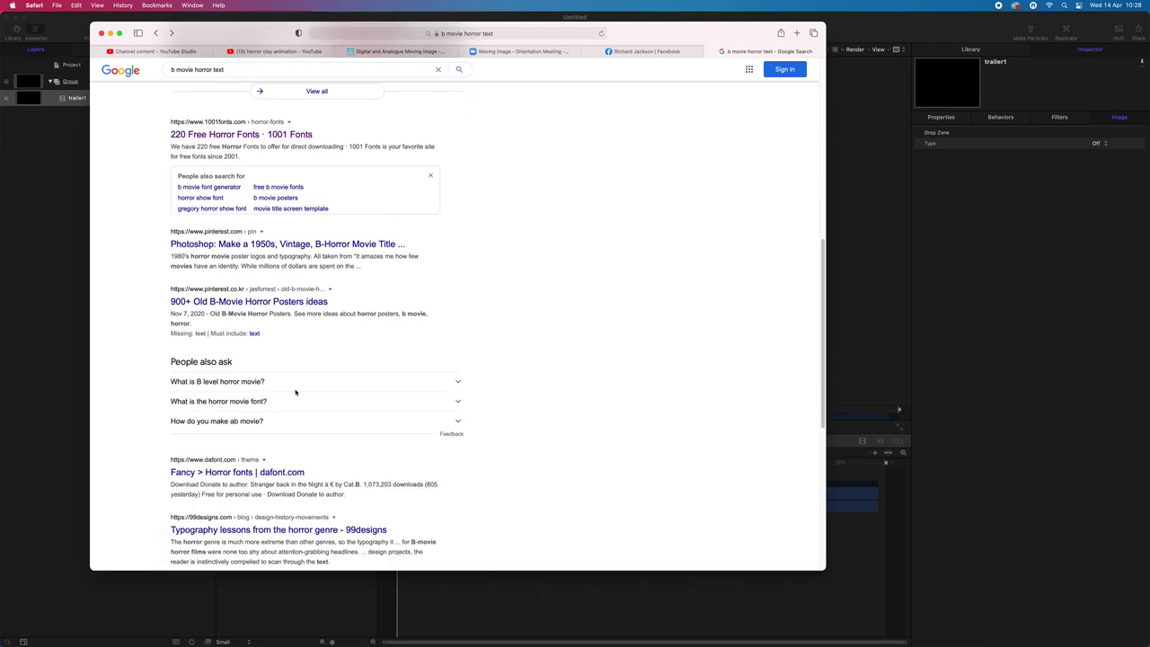
left_click(245, 473)
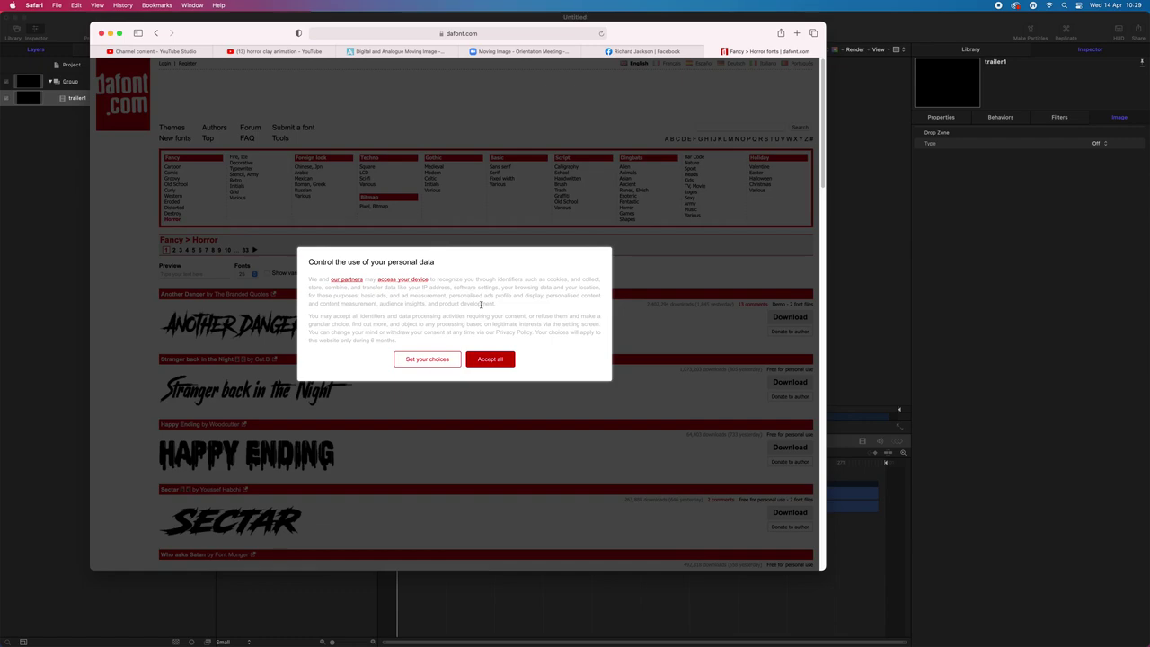
left_click(490, 358)
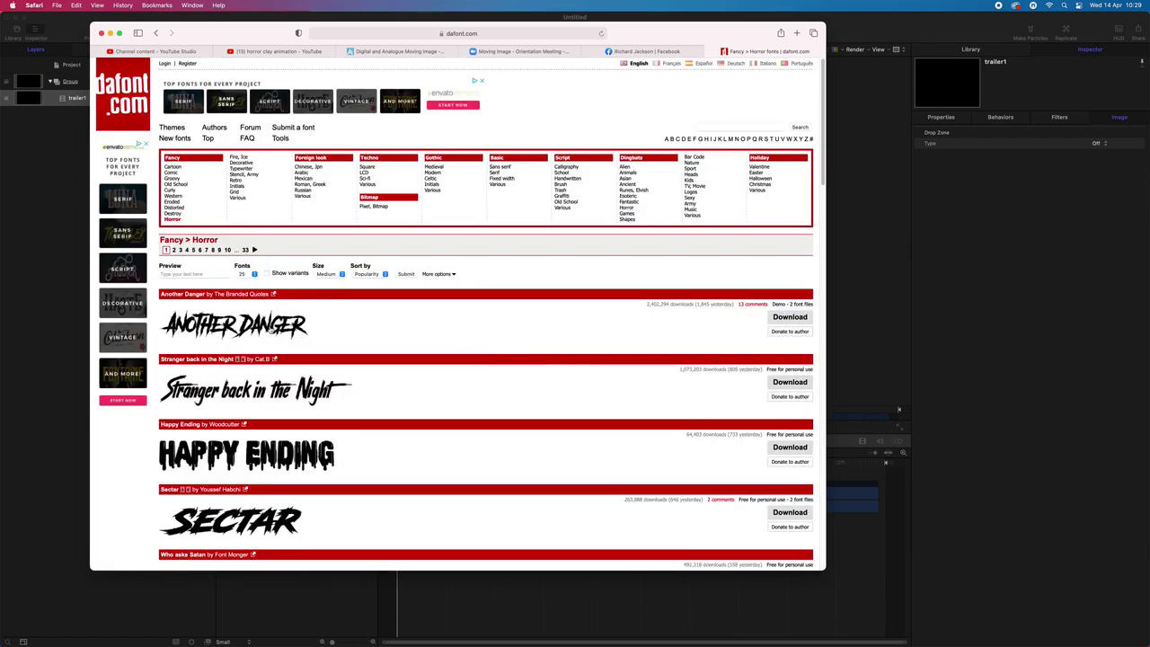
Look through the first page of dafont's horror fonts for a suitable title typeface
scroll(269, 330, "down", 5)
scroll(270, 329, "down", 3)
scroll(270, 330, "down", 5)
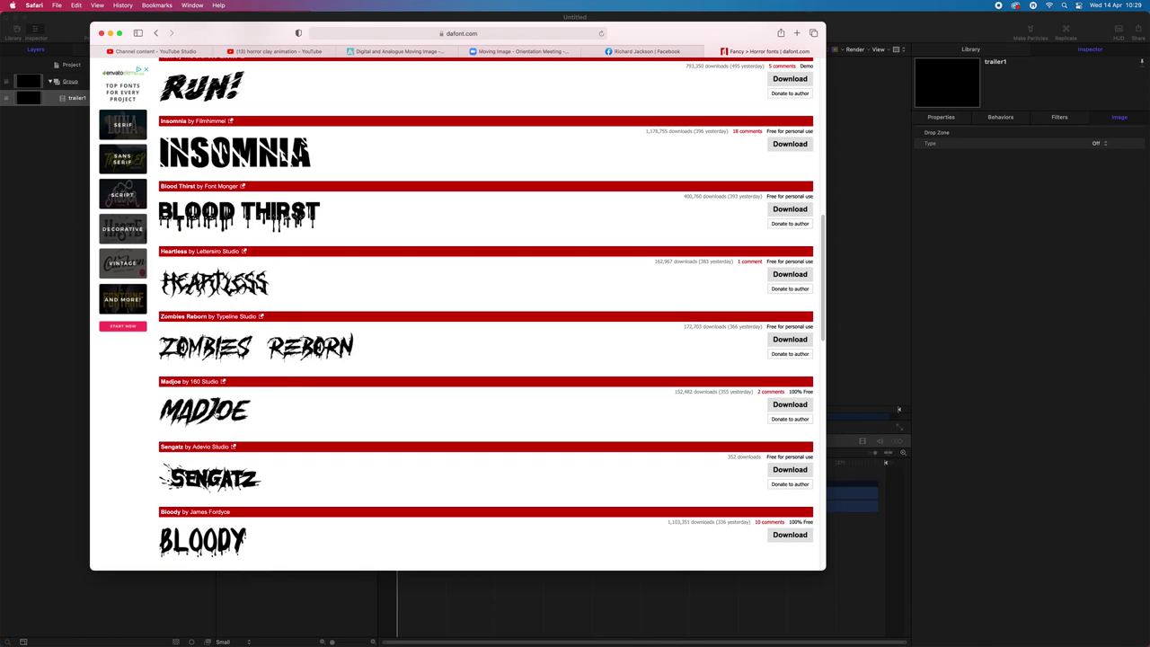
scroll(281, 155, "down", 6)
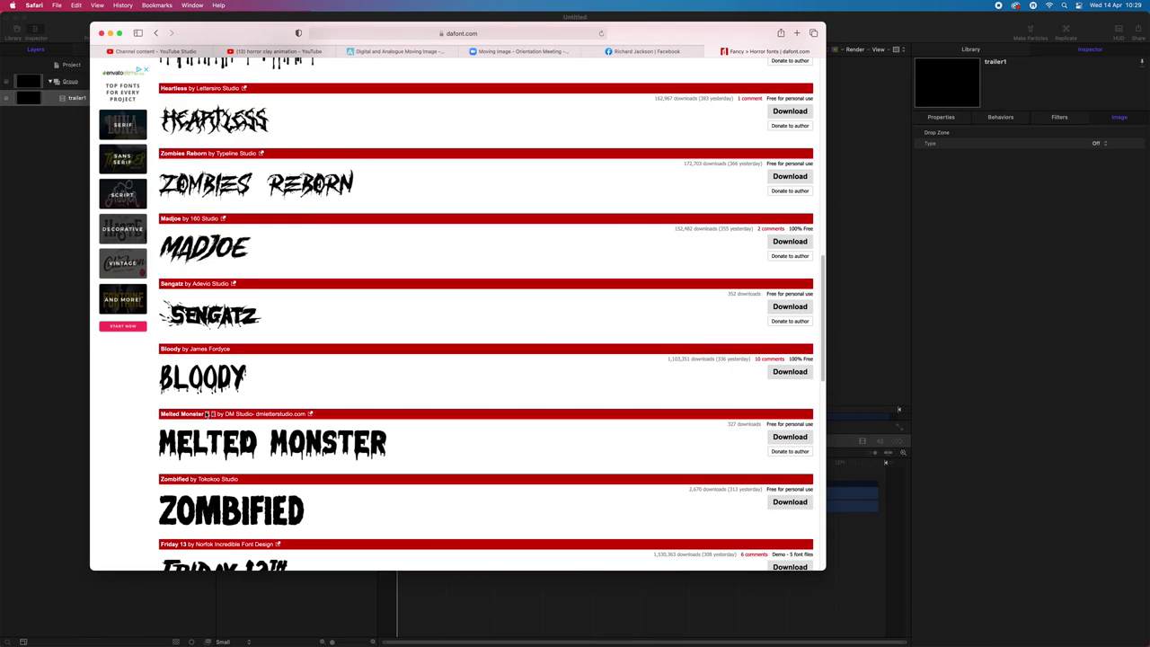
scroll(206, 415, "down", 1)
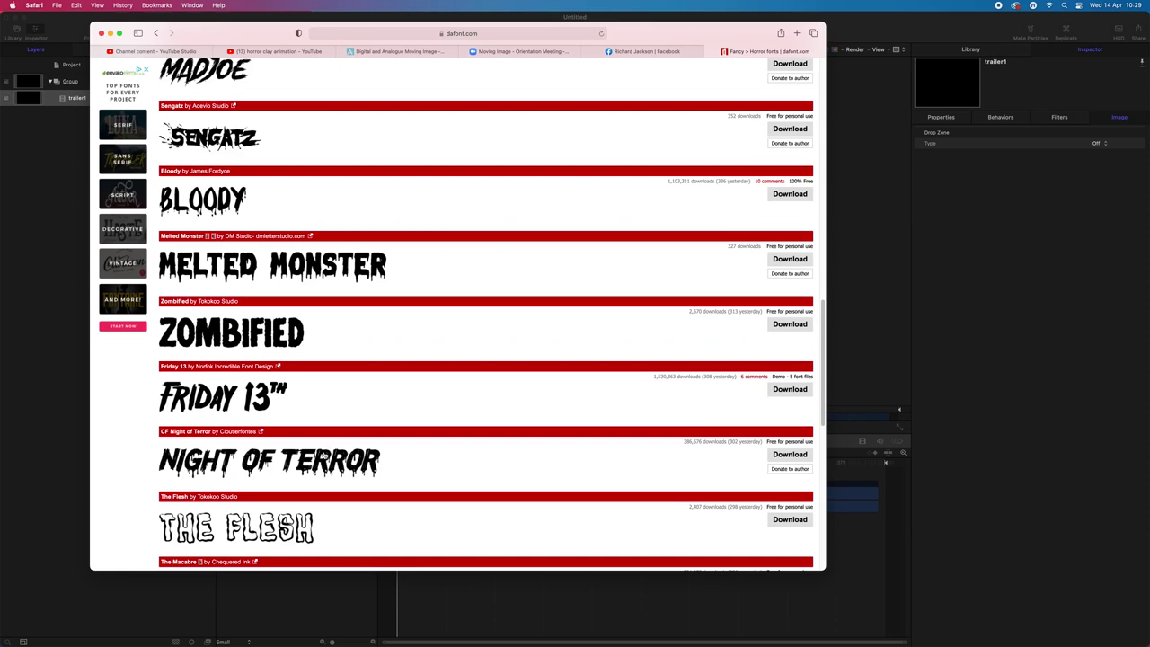
scroll(324, 455, "down", 4)
scroll(319, 441, "down", 4)
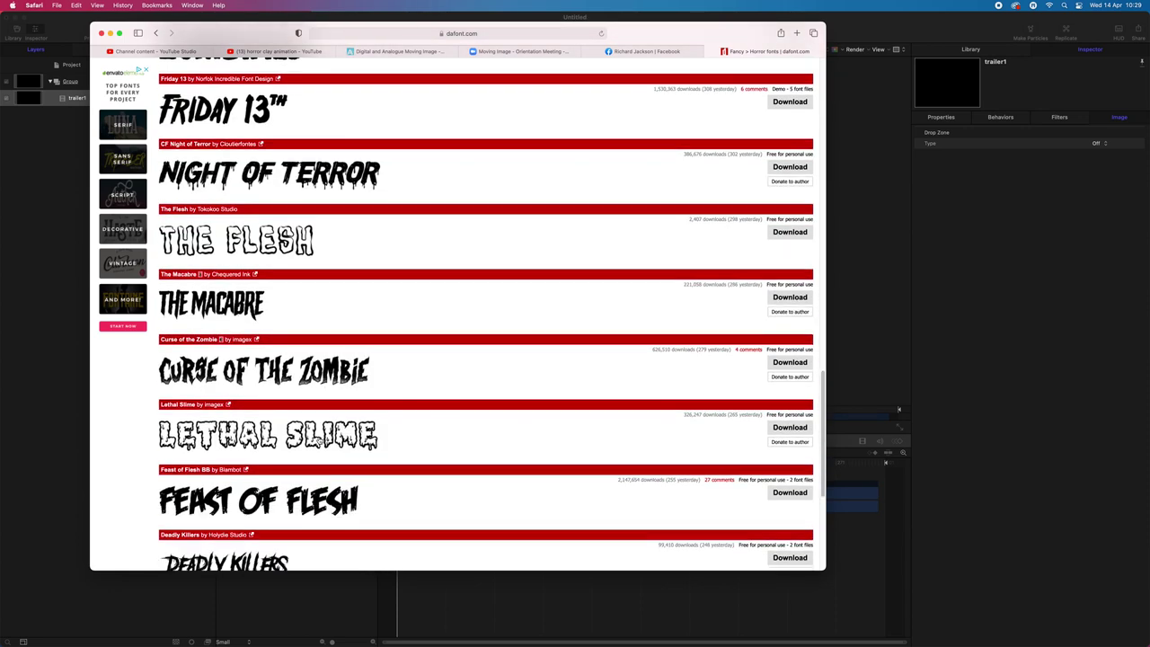
scroll(319, 441, "up", 10)
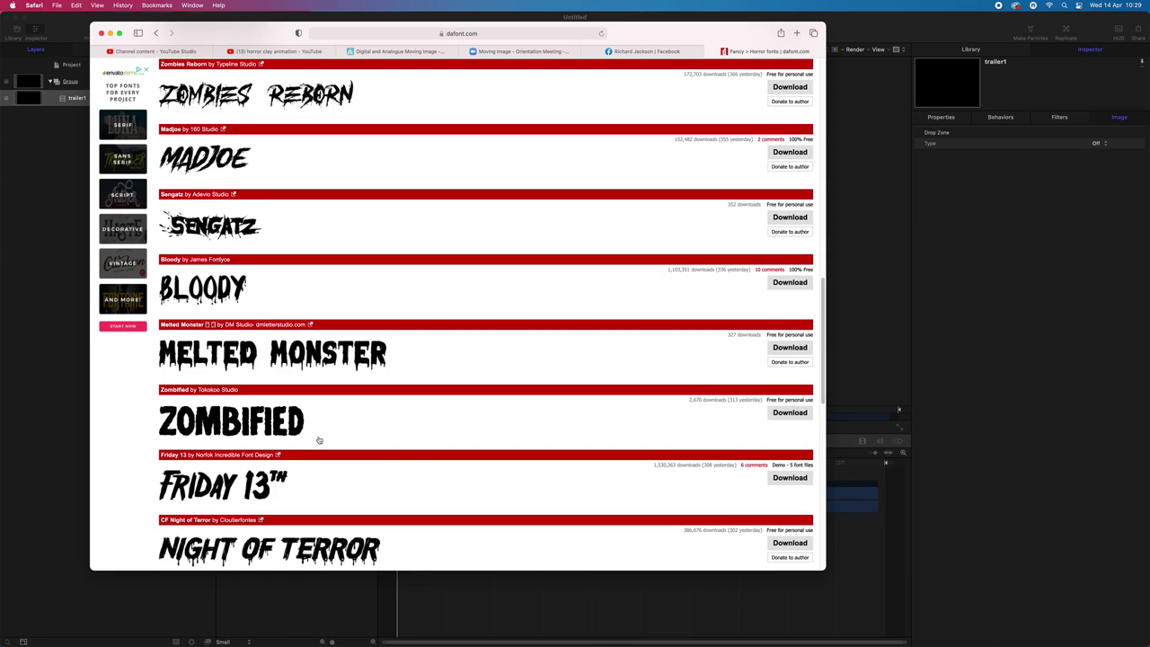
scroll(319, 440, "up", 8)
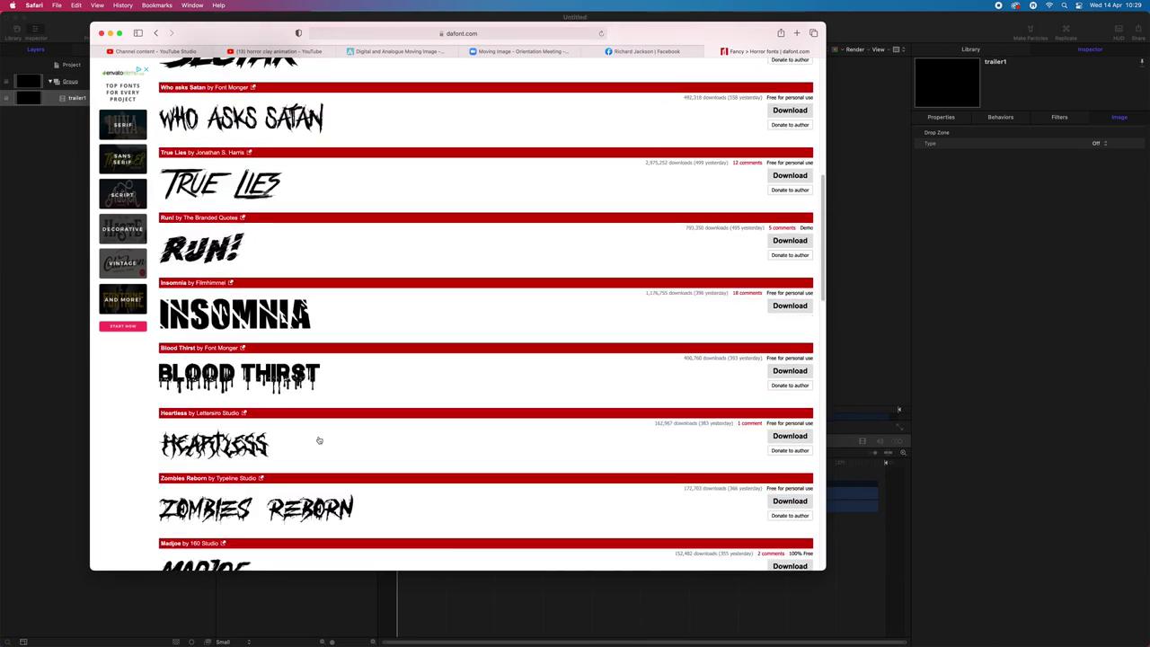
scroll(319, 440, "up", 8)
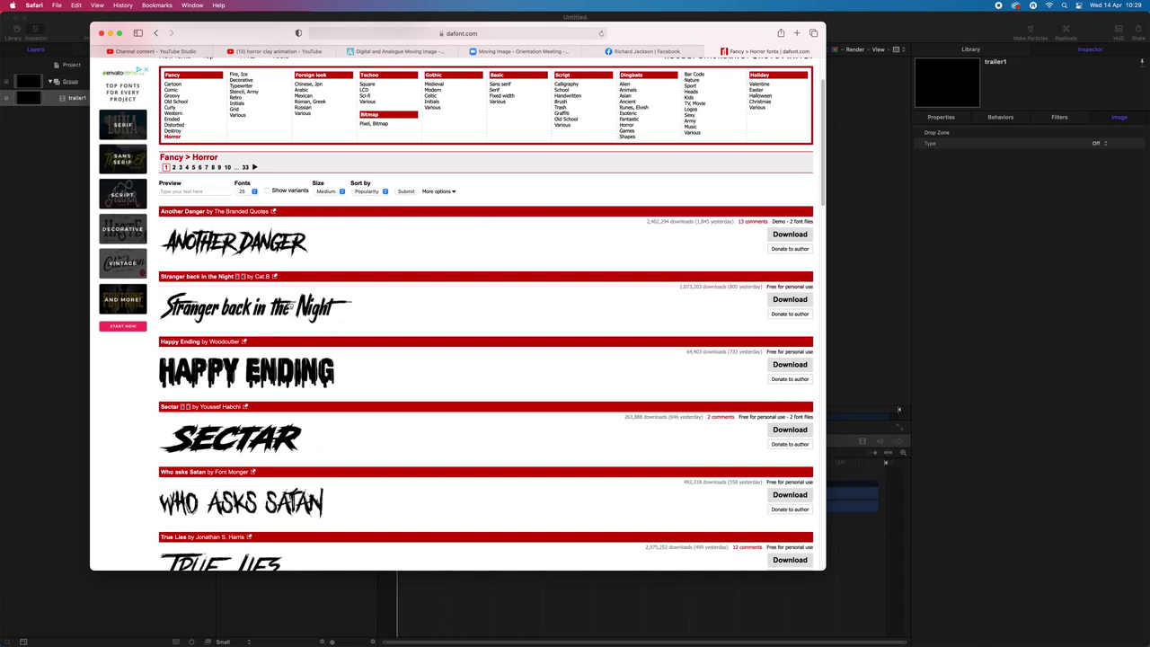
scroll(290, 307, "down", 1)
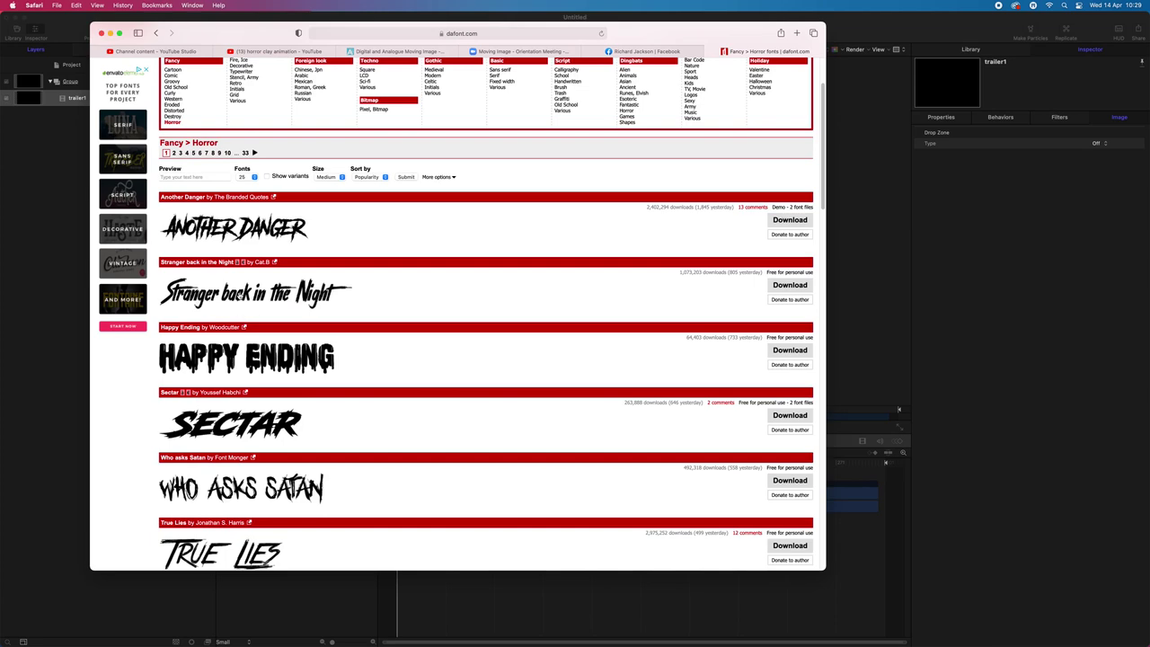
Download the Stranger back in the Night font, allowing downloads from dafont.com, and open the downloaded folder
left_click(791, 284)
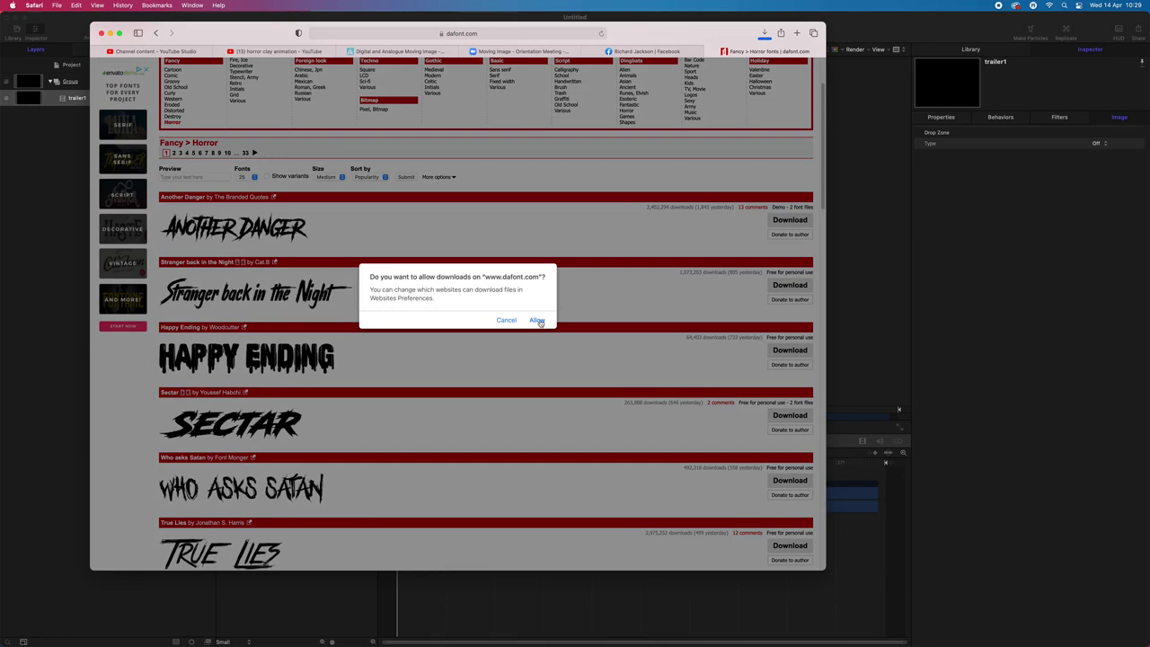
left_click(537, 320)
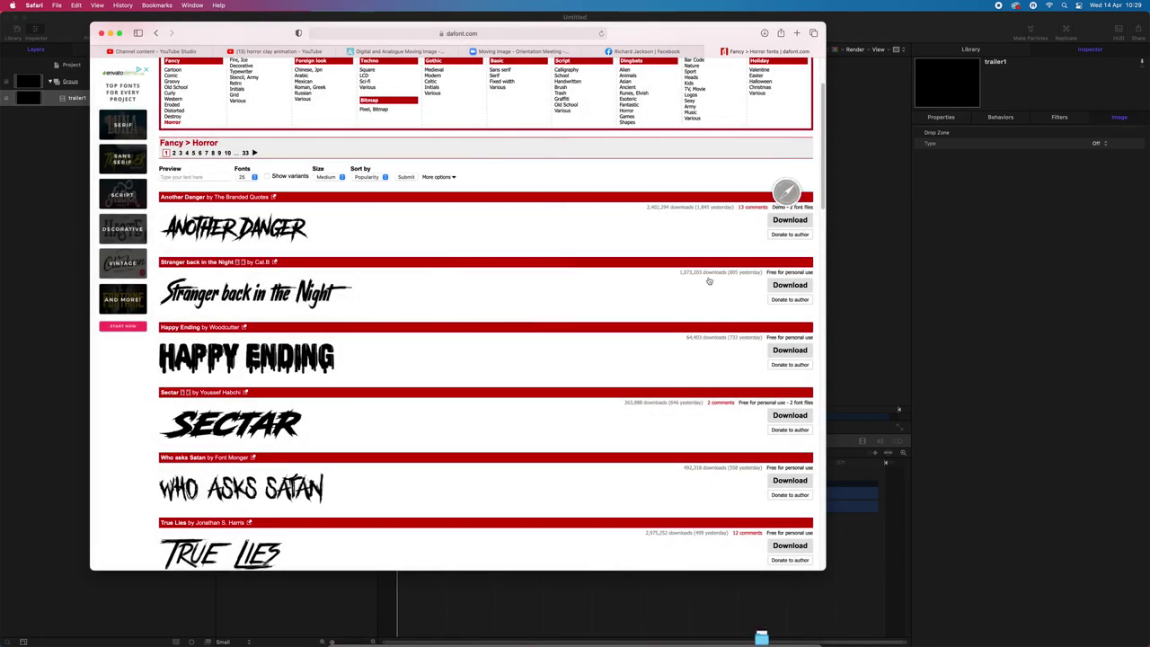
left_click(765, 33)
double_click(735, 80)
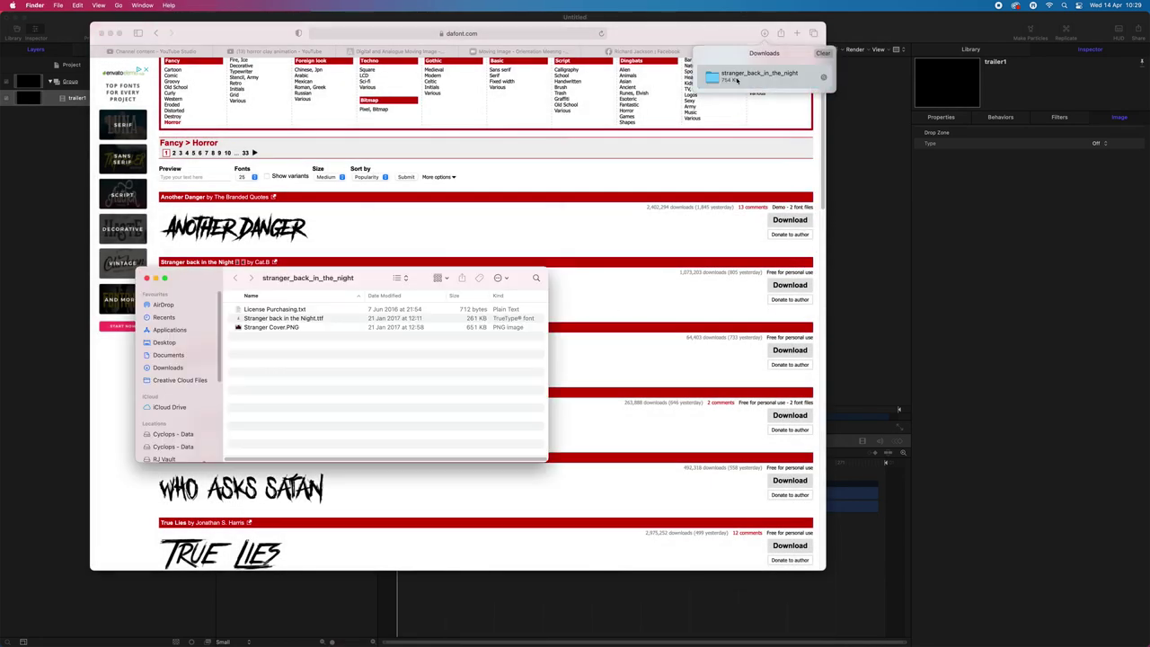
Open Stranger back in the Night.ttf in Font Book, tick it in Font Validation and install it
right_click(282, 320)
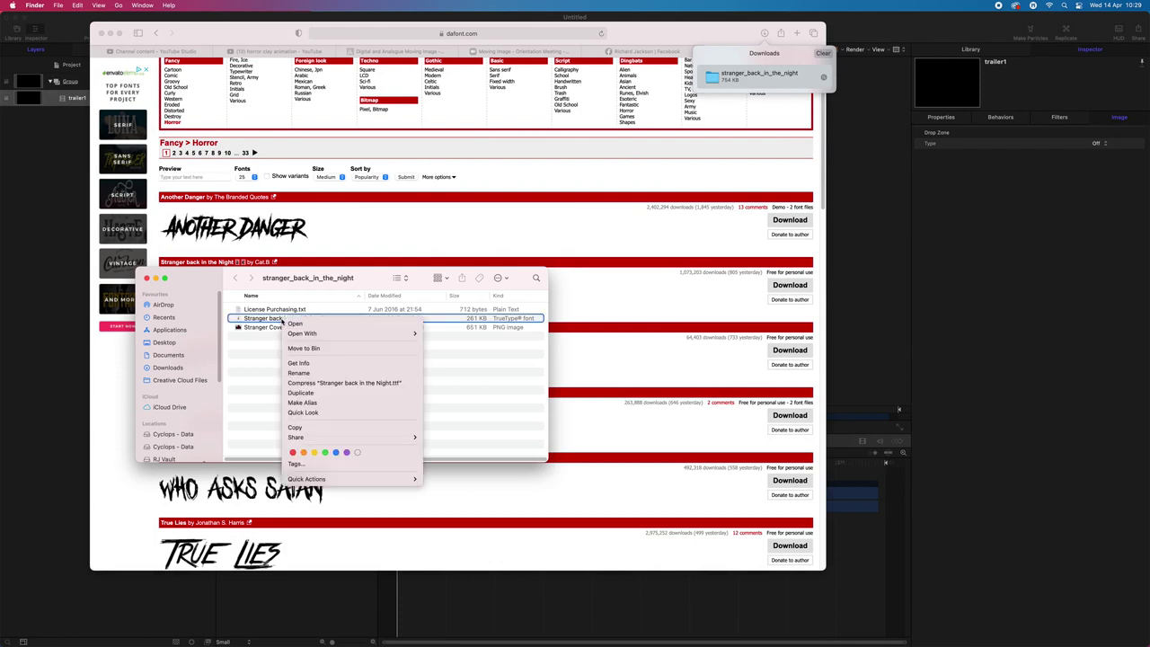
mouse_move(310, 334)
left_click(431, 332)
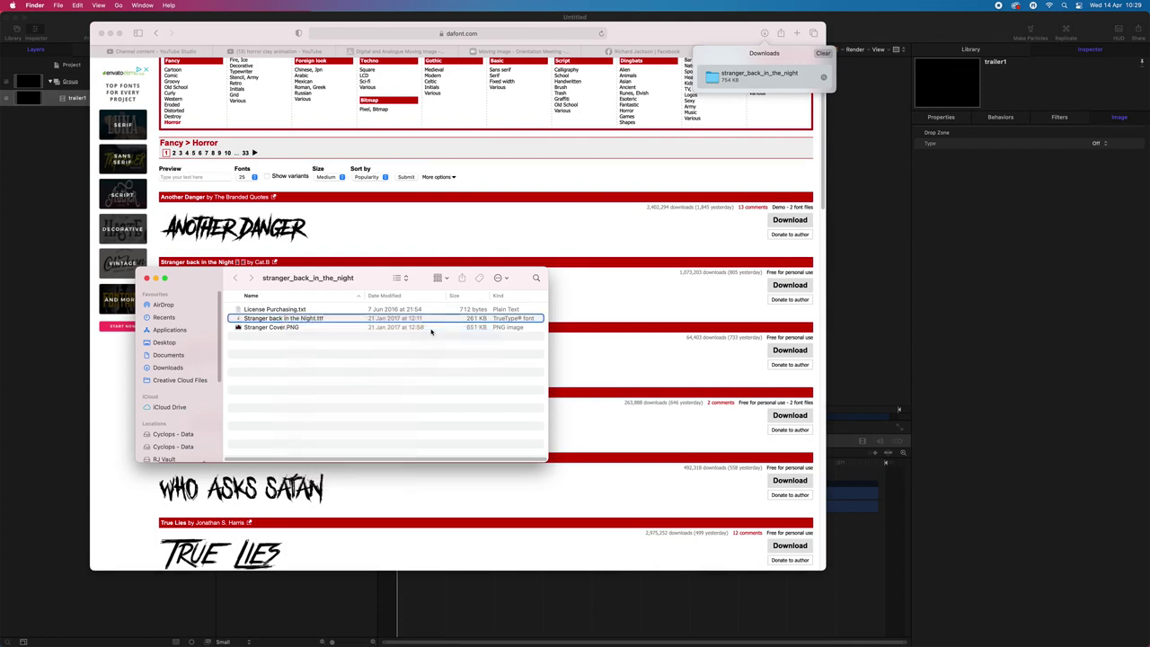
left_click(178, 291)
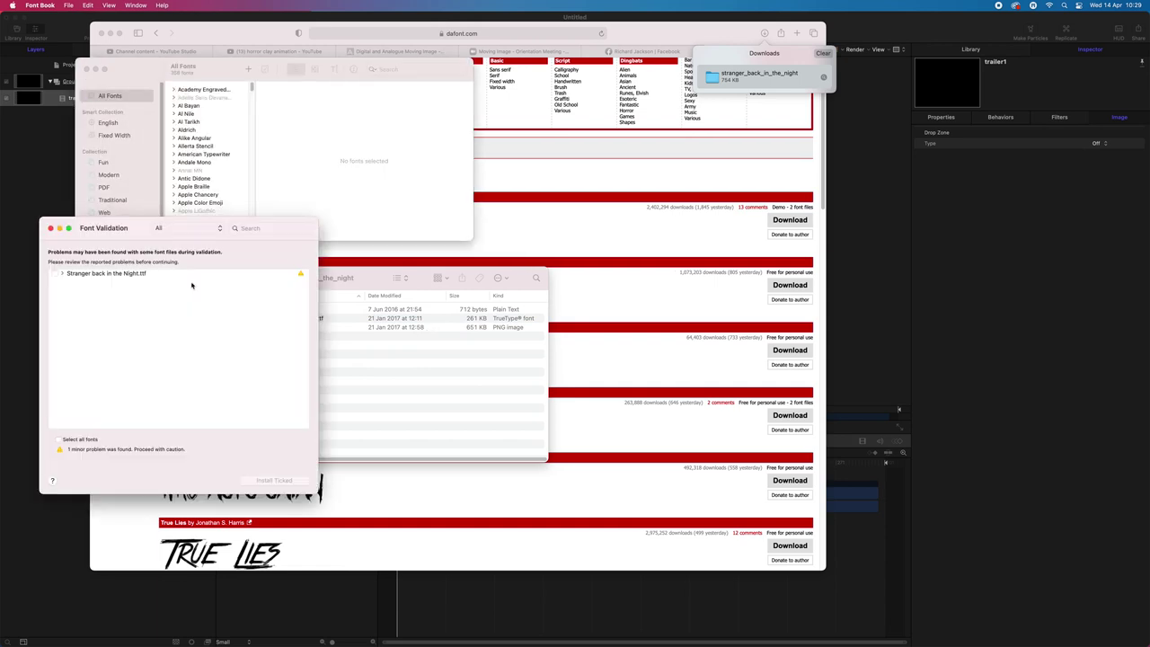
left_click(55, 274)
left_click(274, 480)
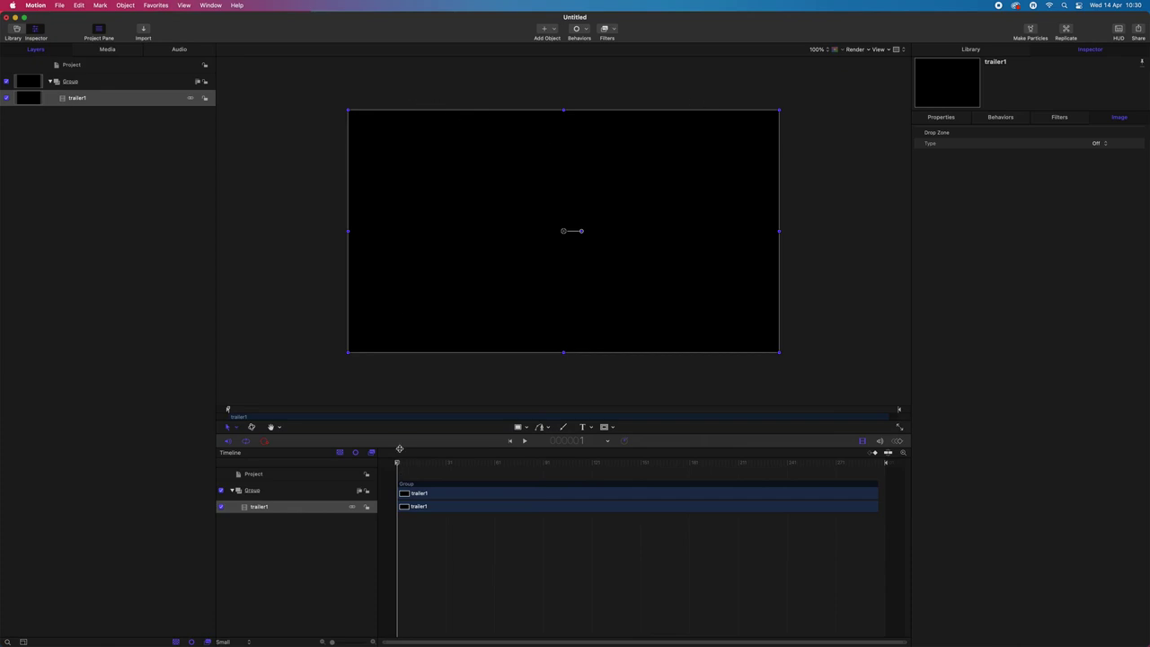
In Motion, move the playhead to frame 8 and draw a text box about 1080 px wide across the canvas middle
mouse_move(401, 464)
left_mouse_down()
mouse_move(498, 466)
mouse_move(409, 467)
left_mouse_up()
left_click(584, 428)
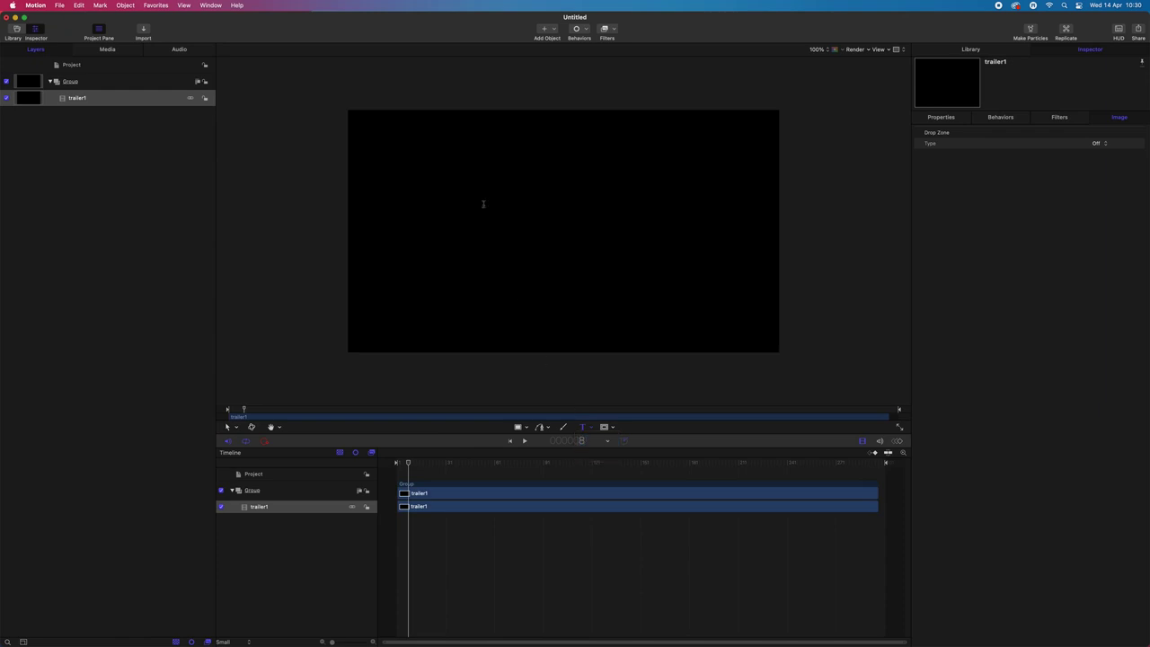
left_click_drag(466, 182, 710, 322)
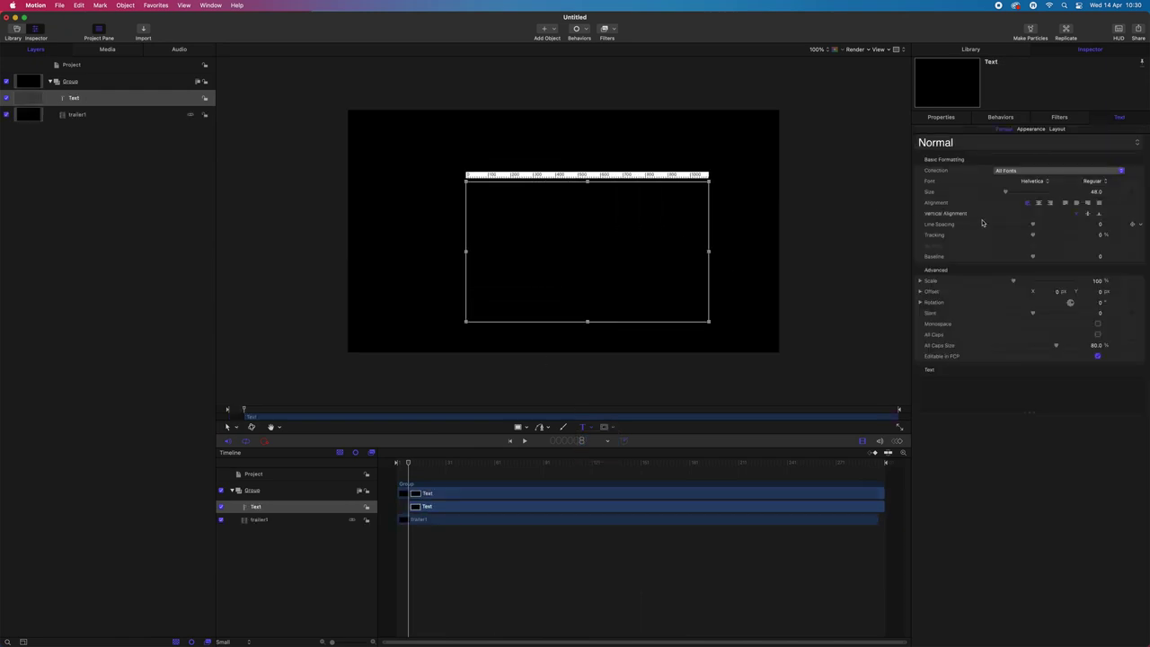
Search the text's font list for Stranger back in the Night and check the font's name on its Safari download page
left_click(1047, 182)
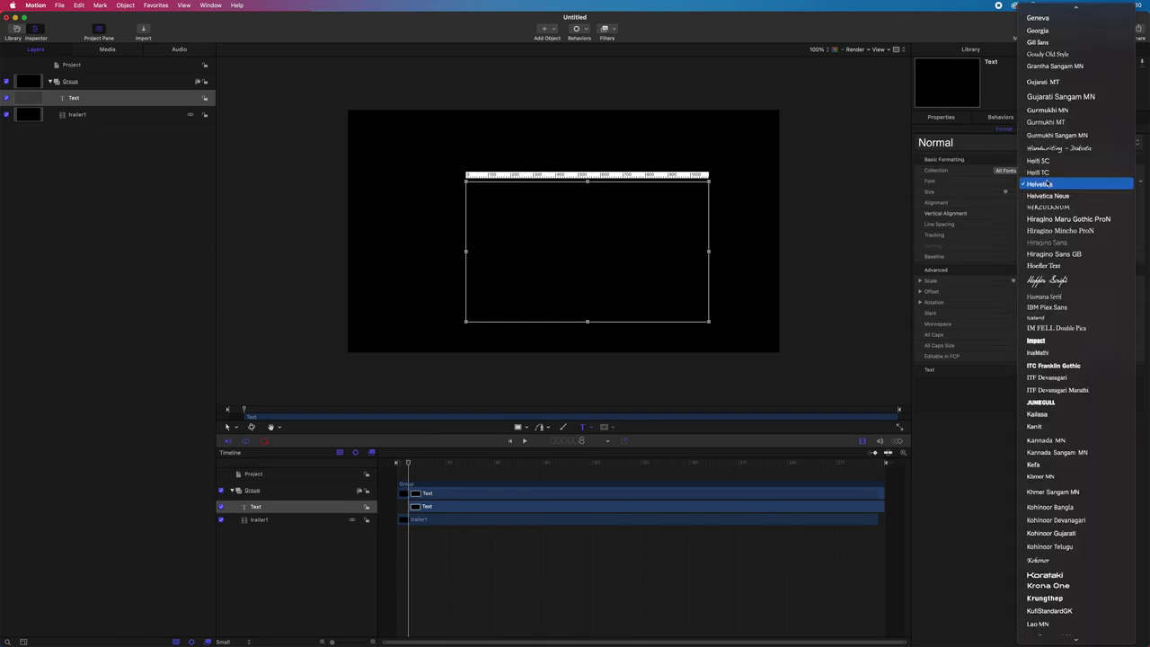
mouse_move(1059, 643)
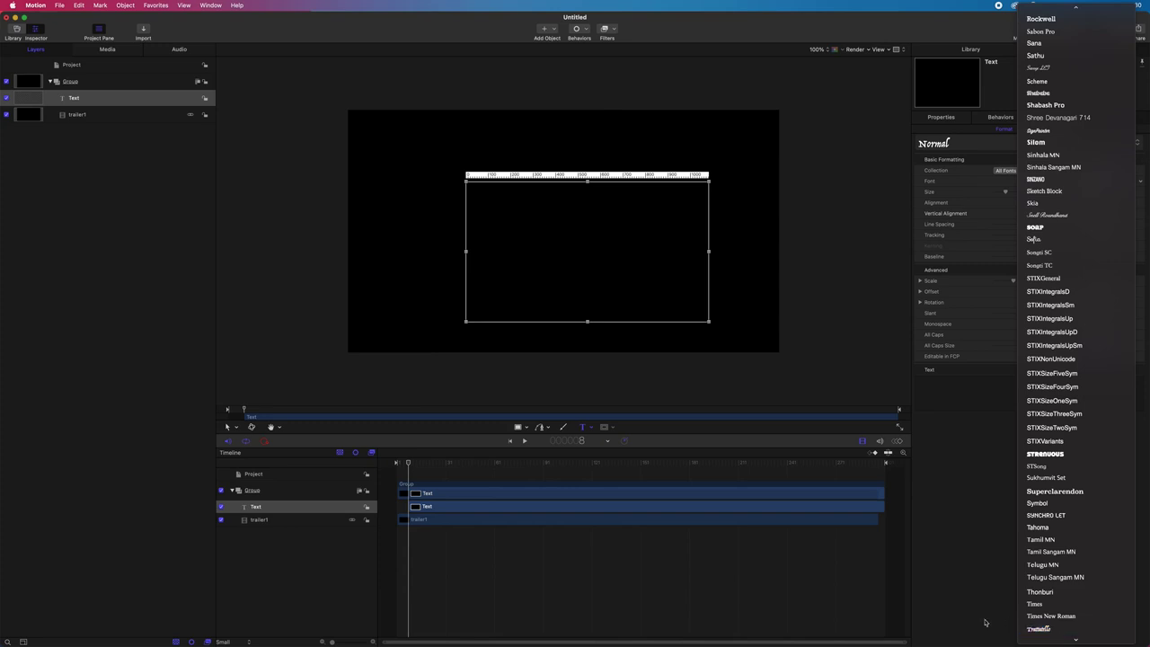
left_click(601, 617)
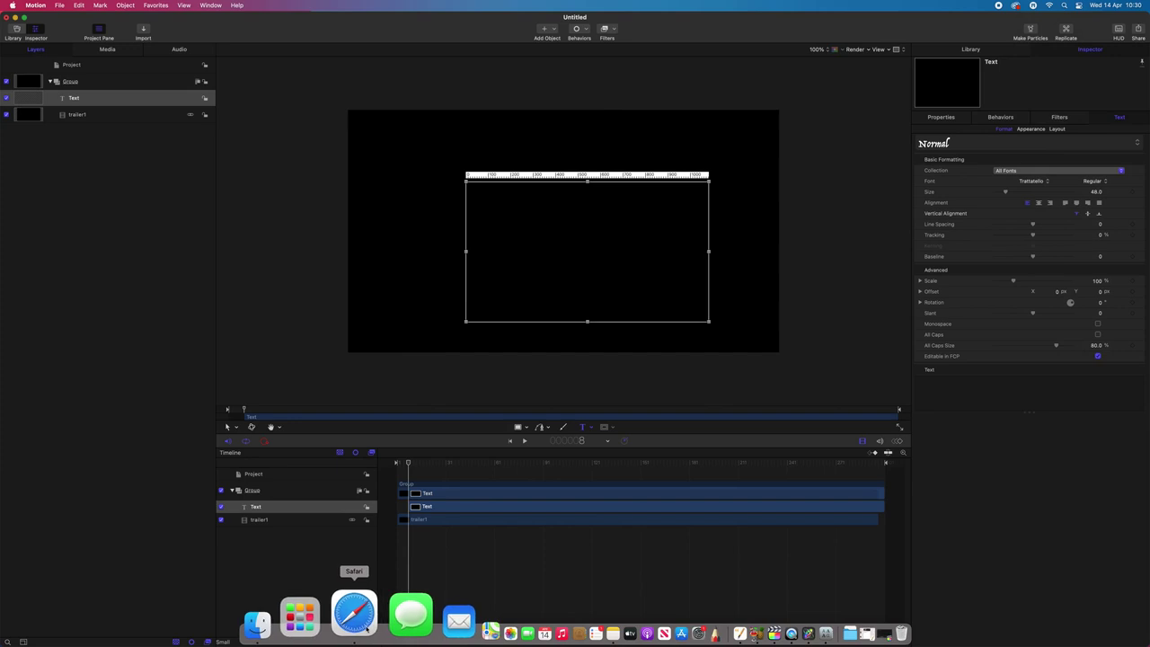
left_click(366, 628)
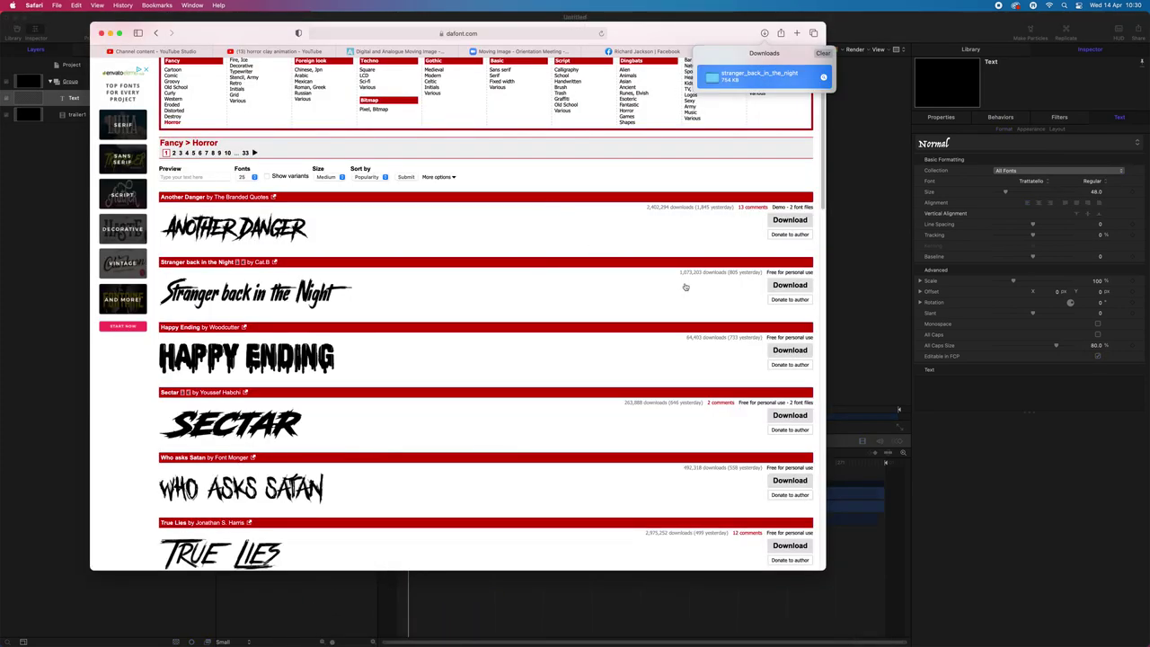
left_click(970, 384)
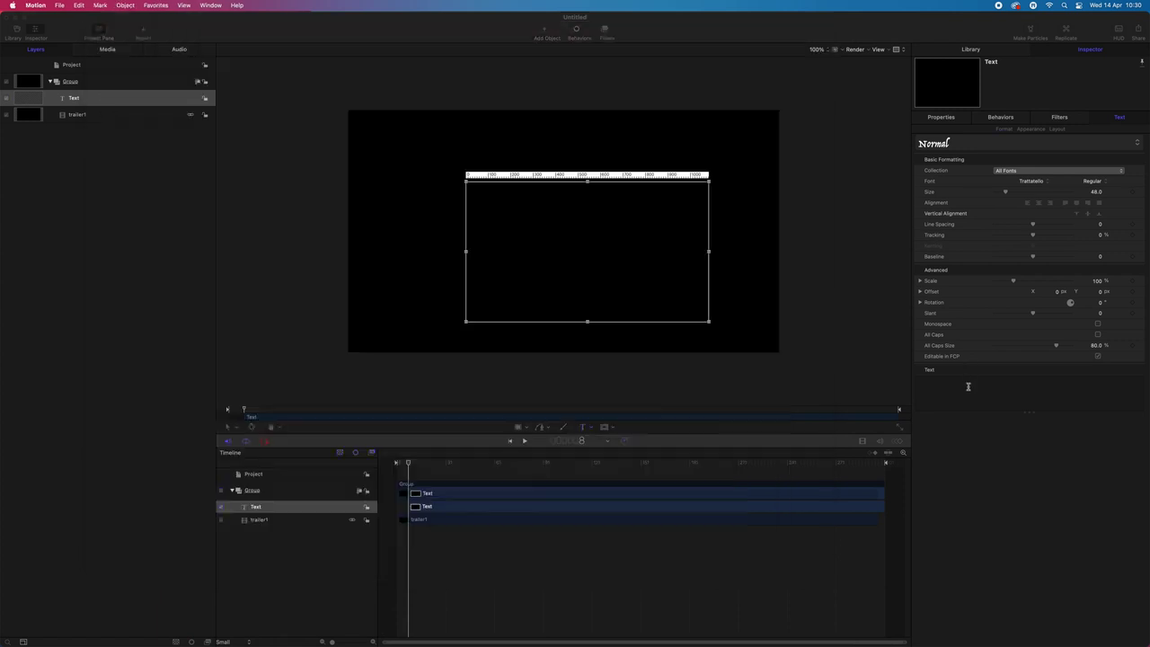
Keep the All Fonts collection and look through the S and T entries of the text's font list for Stranger back in the Night
left_click(1048, 173)
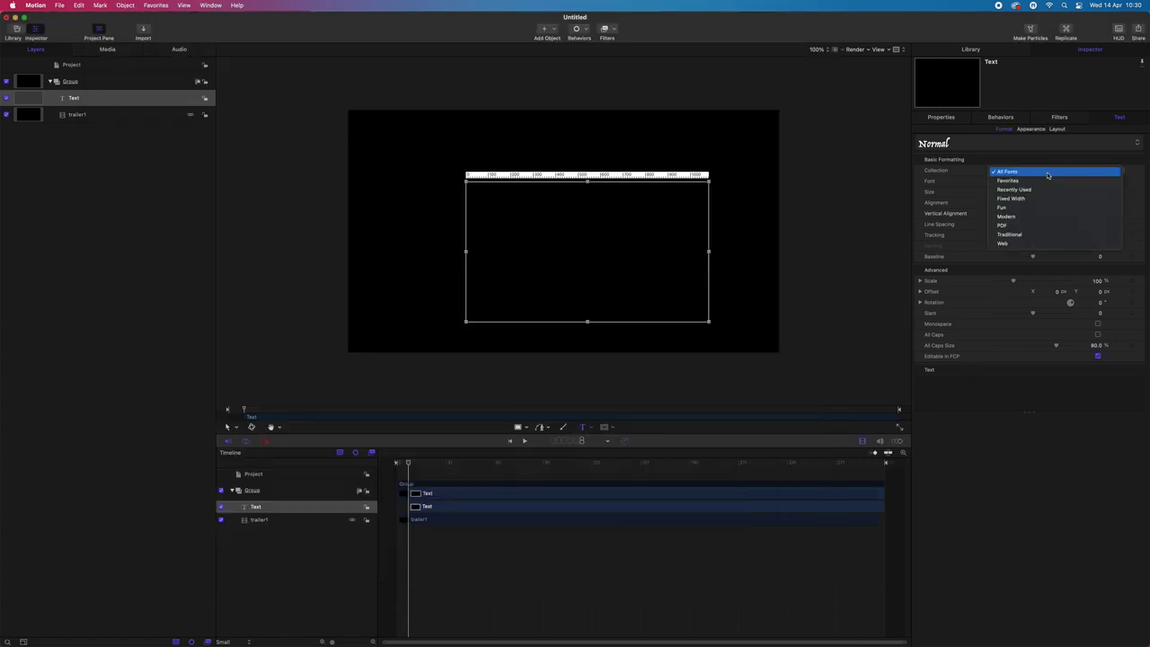
left_click(1047, 173)
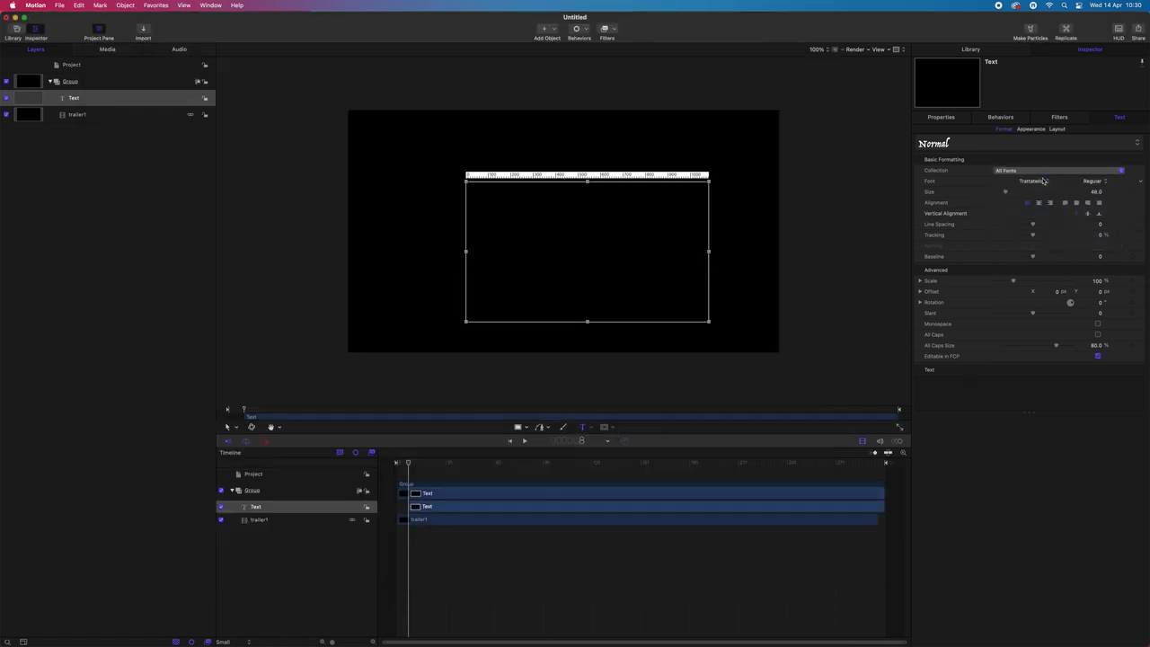
left_click(1047, 182)
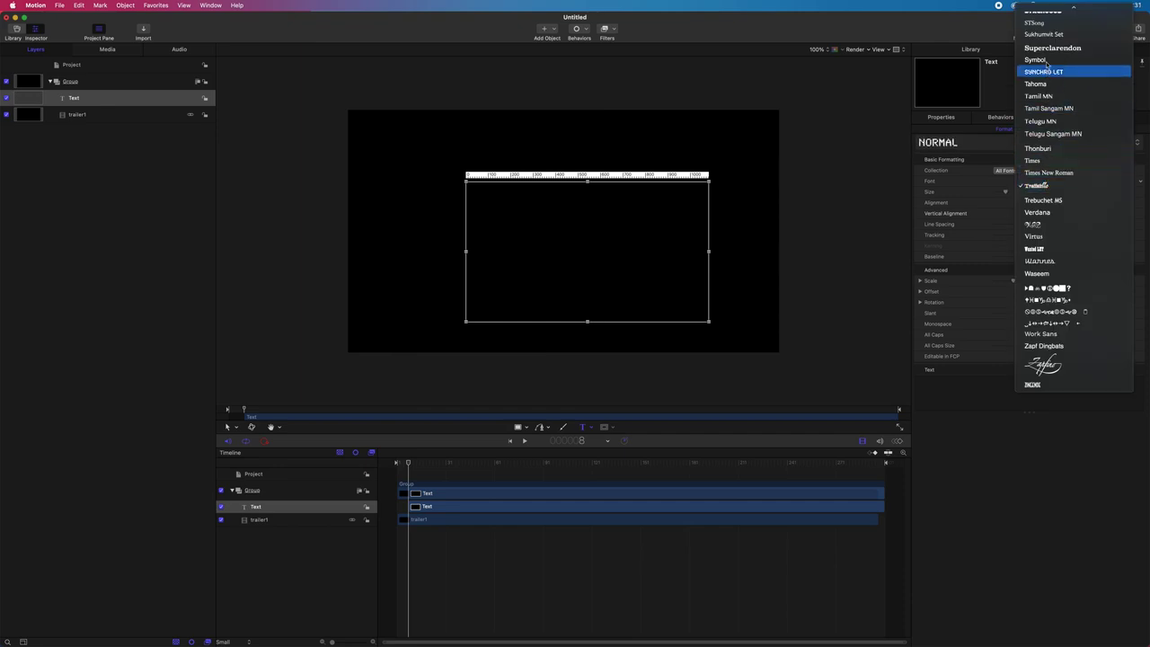
scroll(1058, 54, "up", 3)
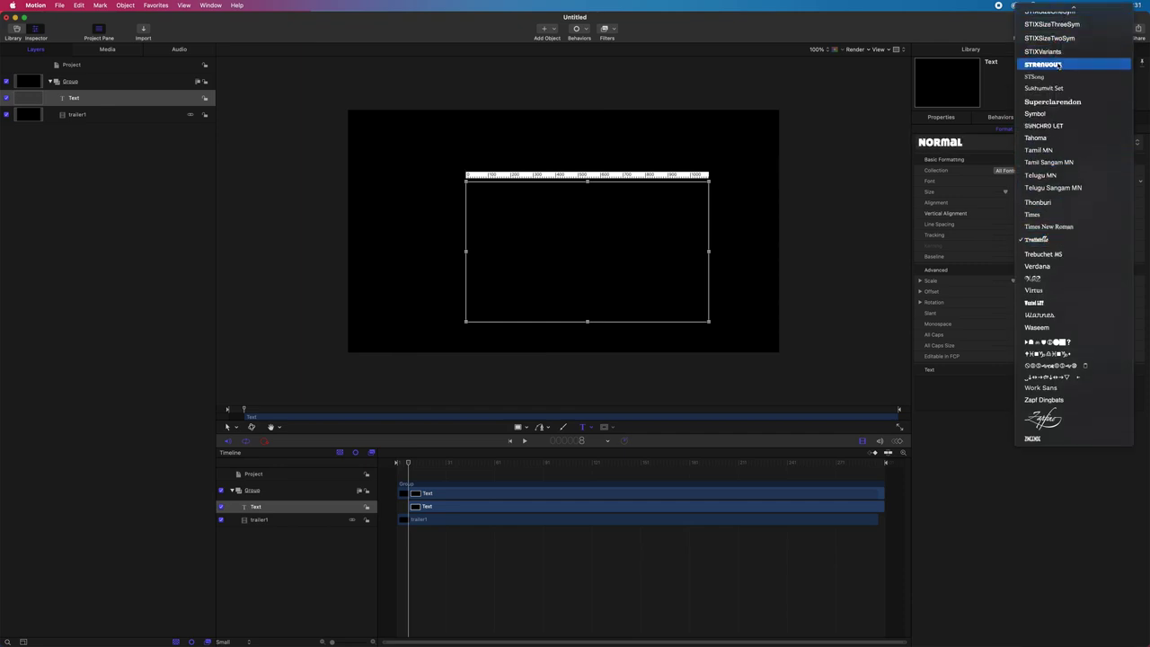
scroll(1058, 53, "up", 3)
mouse_move(1060, 6)
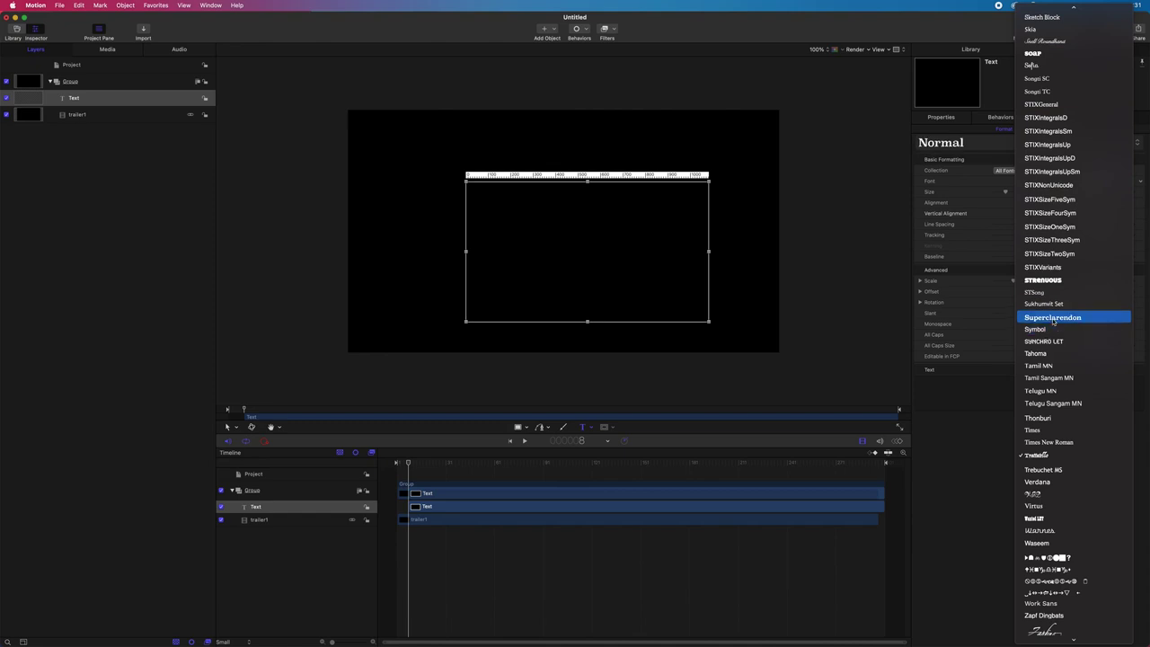
Save the project to the Desktop as trailer1, with Collect Media off
left_click(342, 43)
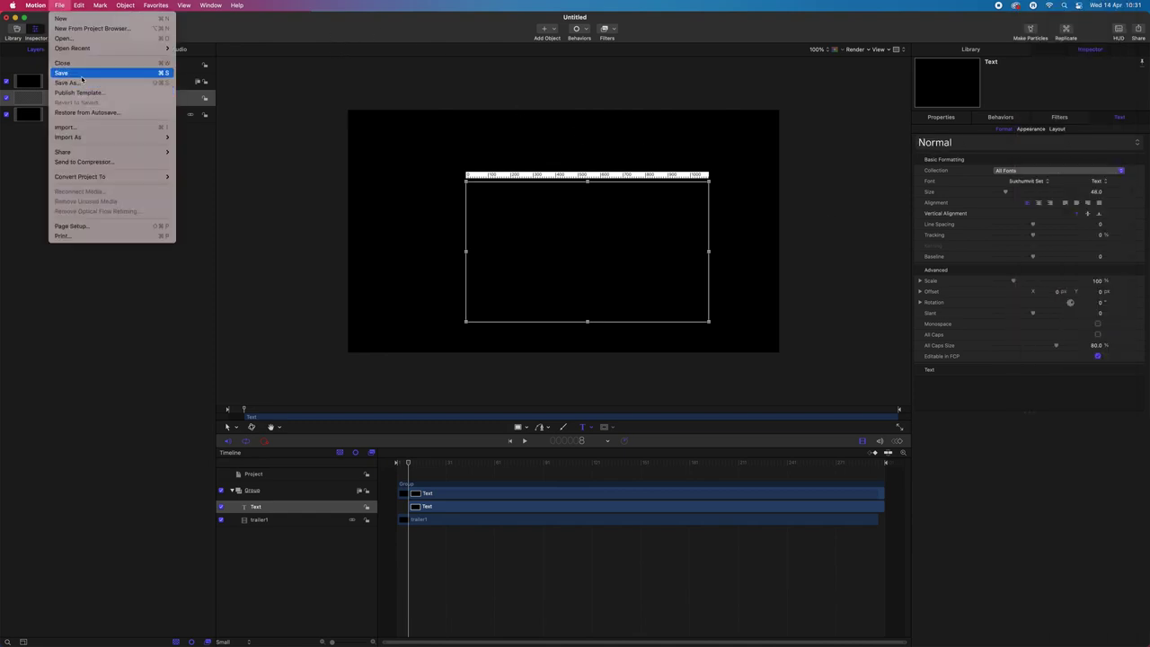
left_click(189, 136)
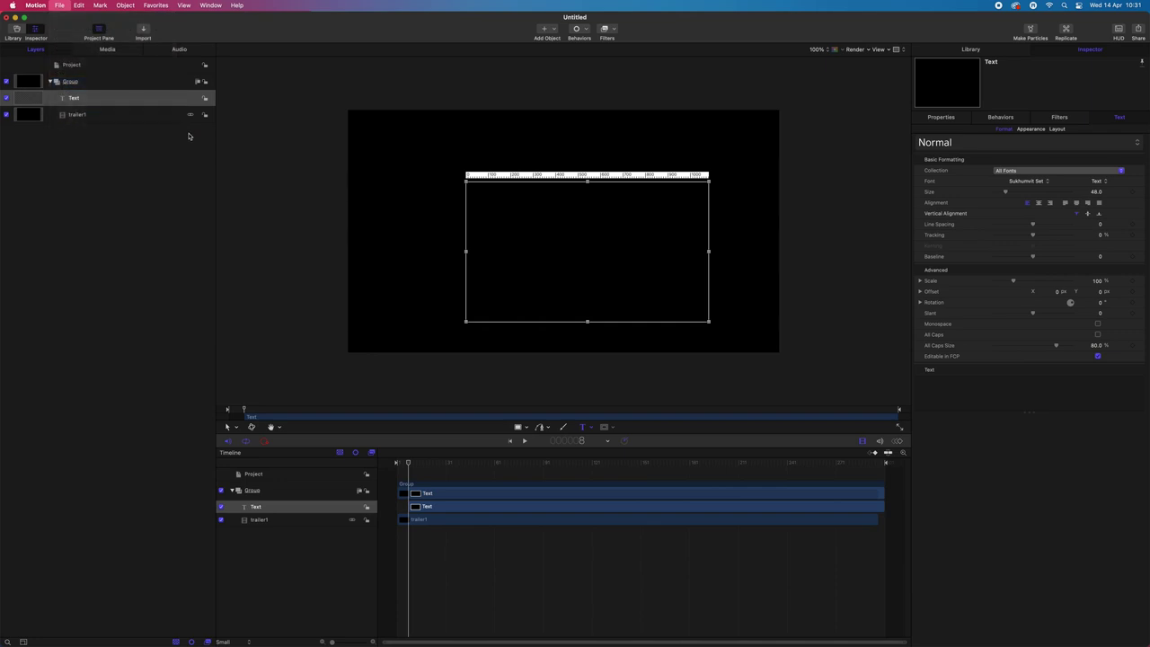
key("BackSpace")
type("tr")
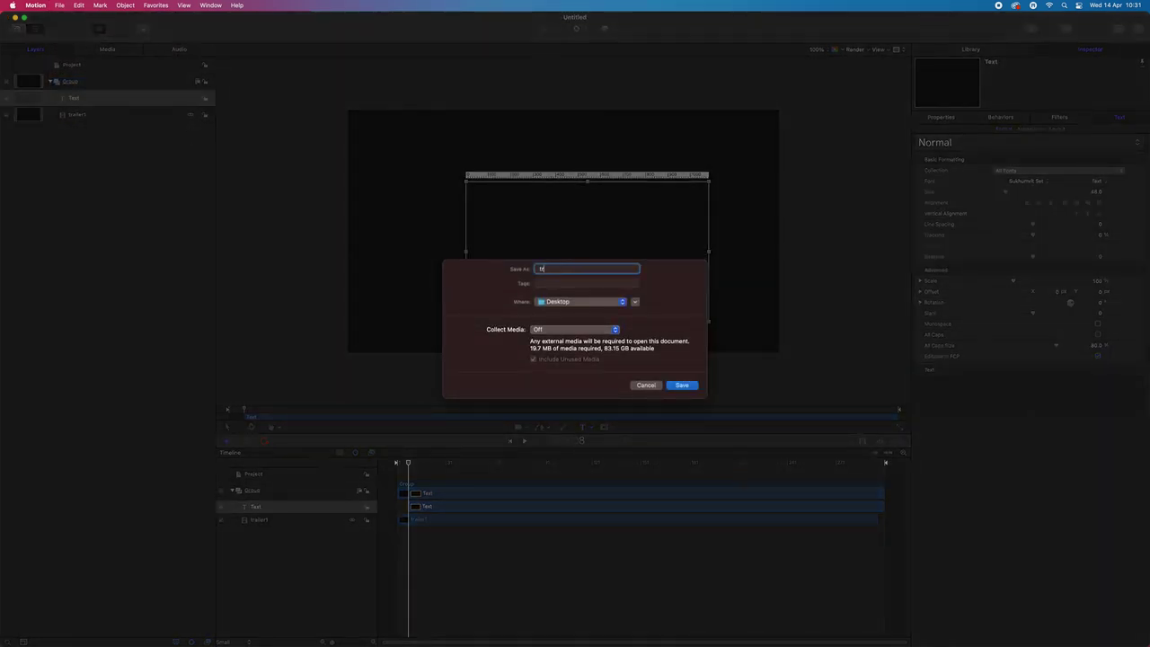
type("ailer1")
left_click(681, 385)
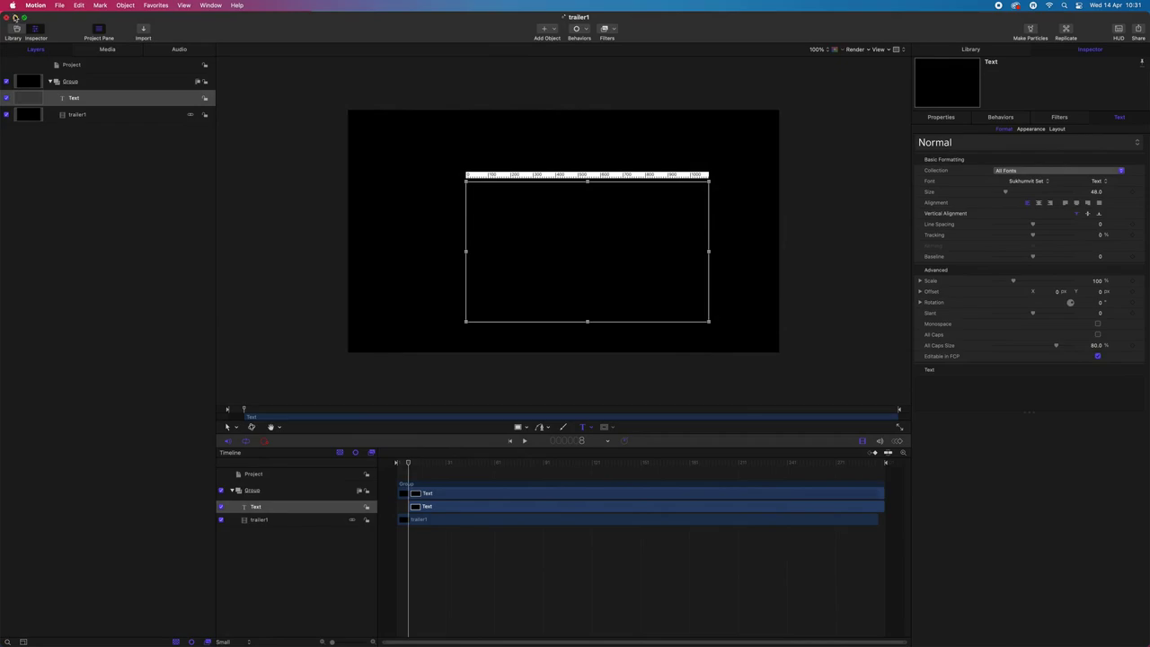
Close the trailer1 project window and quit Motion
left_click(8, 18)
left_click(34, 5)
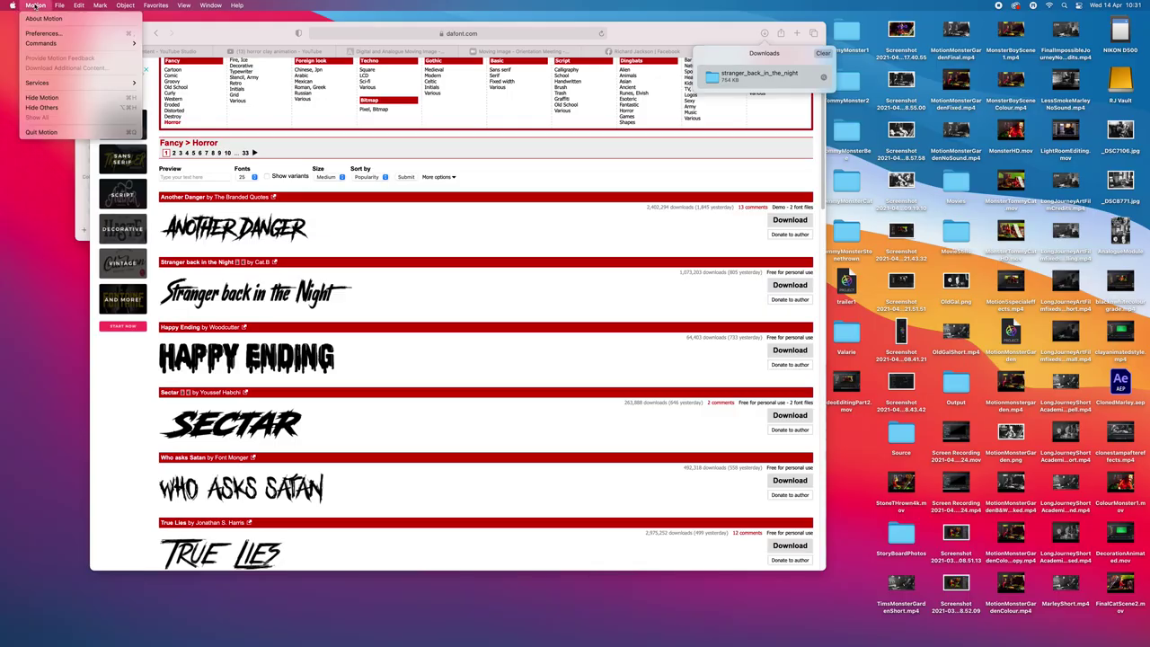
left_click(41, 133)
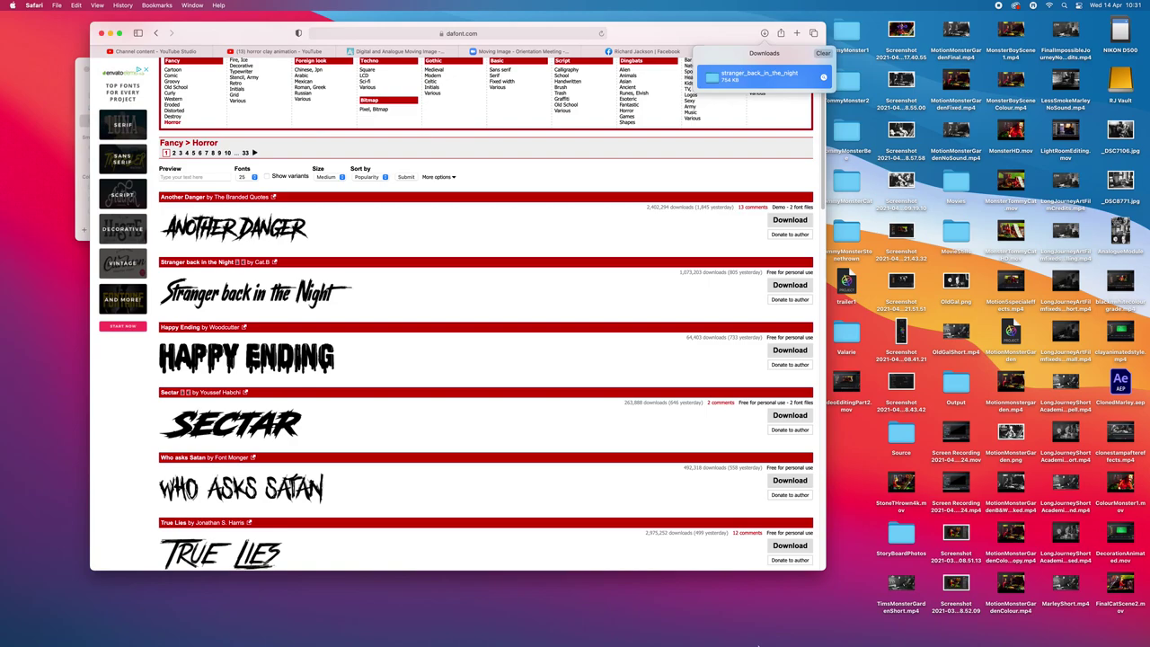
Relaunch Motion and open trailer1.motn from the recent projects
mouse_move(753, 629)
key("F4")
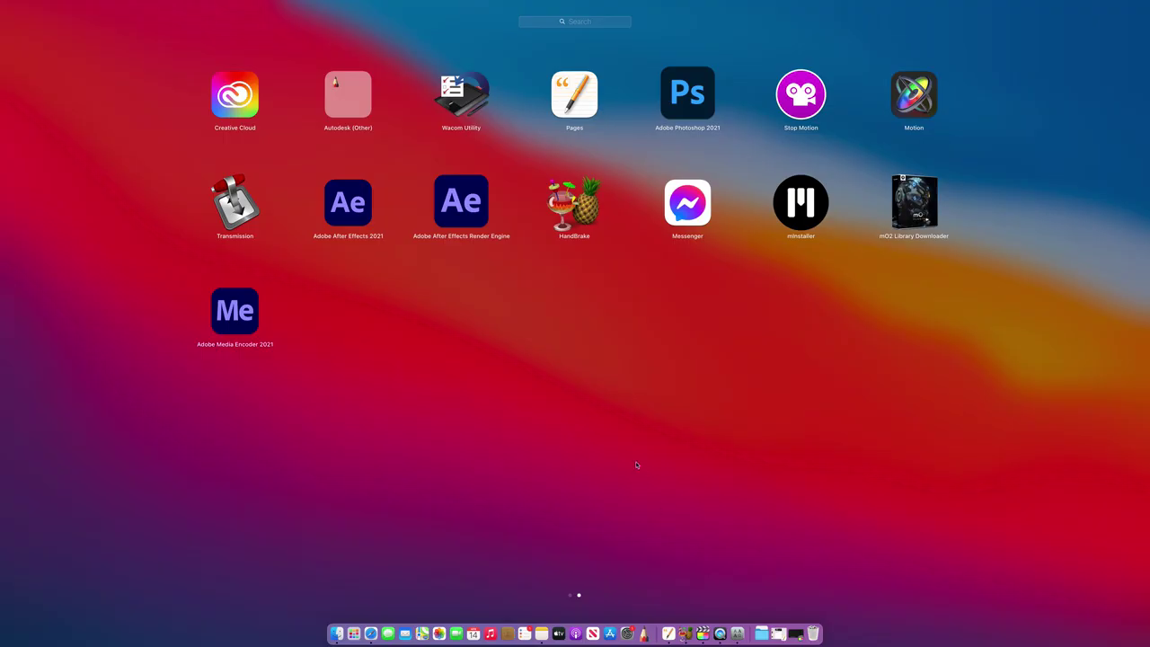
left_click(910, 108)
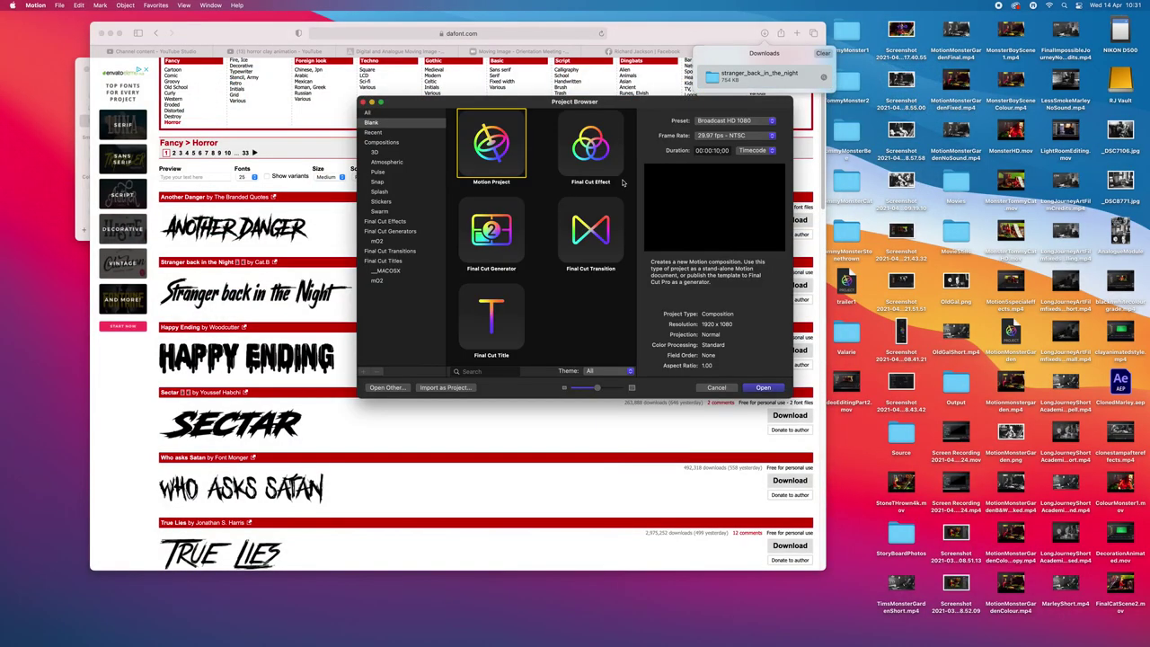
left_click(399, 132)
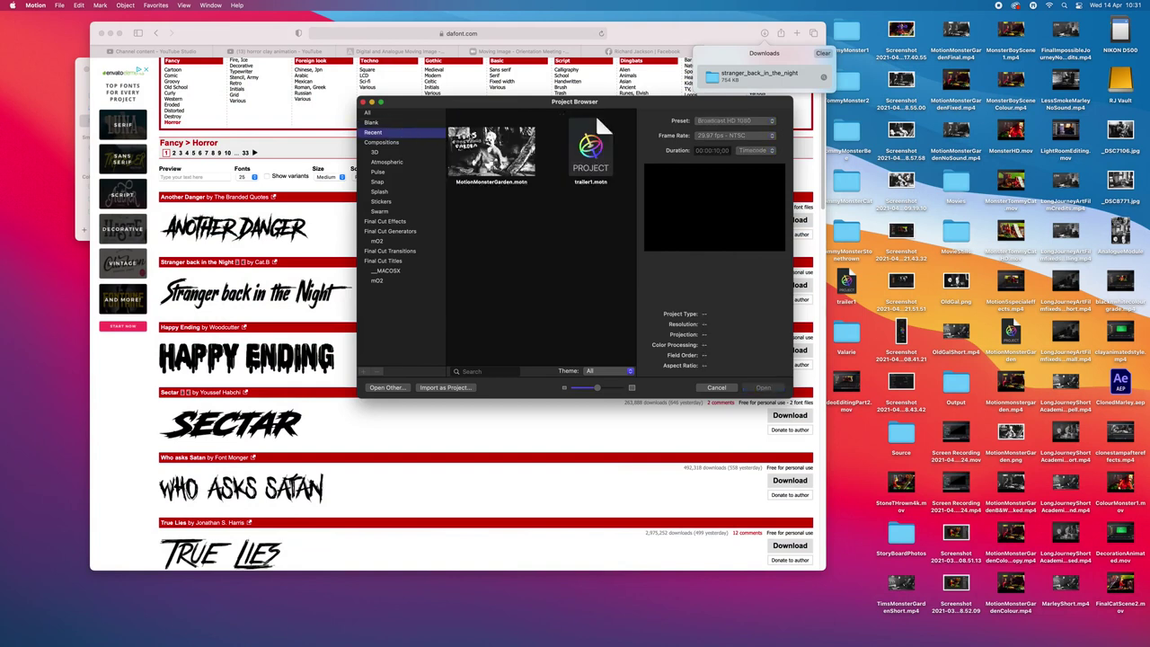
left_click(591, 149)
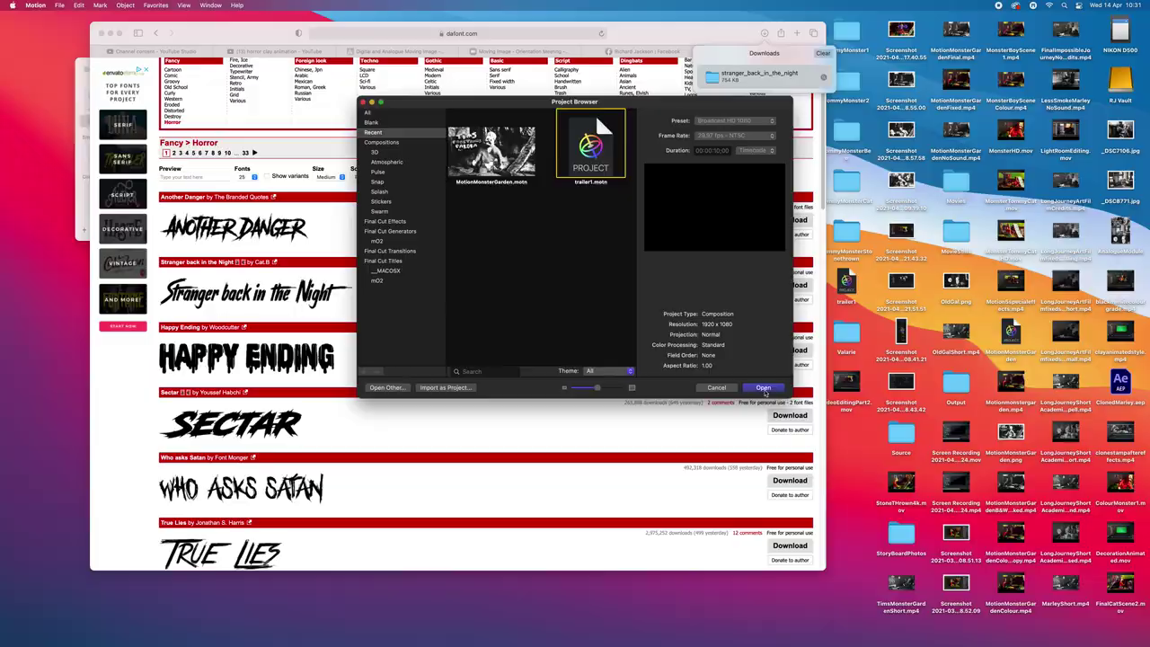
left_click(764, 389)
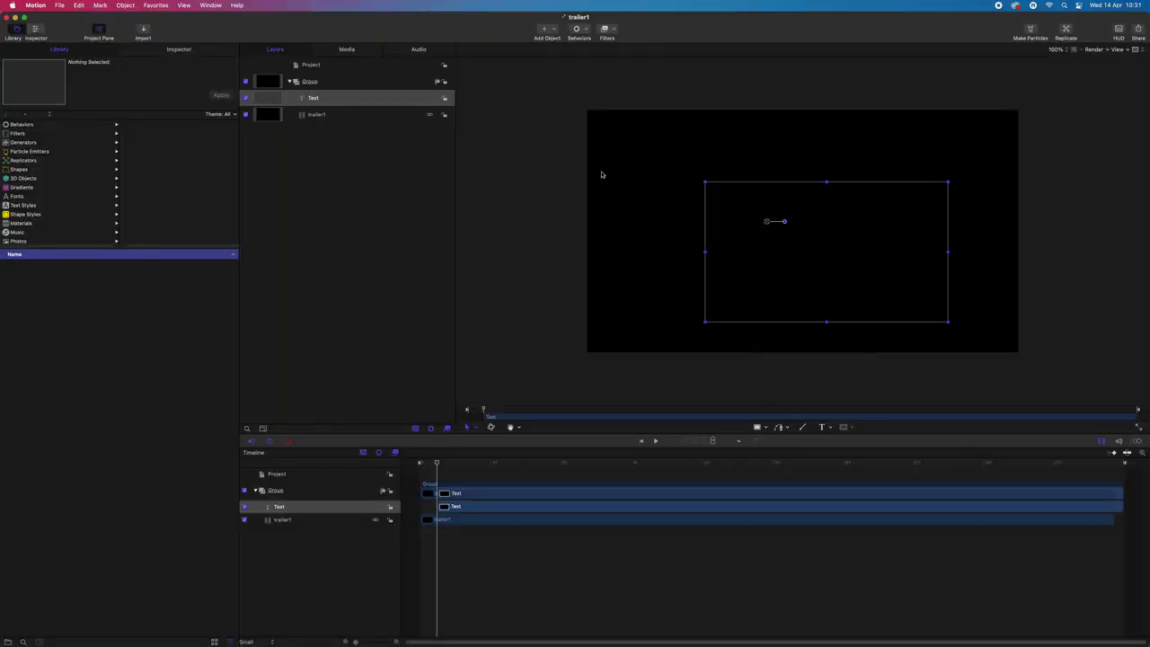
Switch the window layout to Cinema
left_click(211, 5)
mouse_move(224, 75)
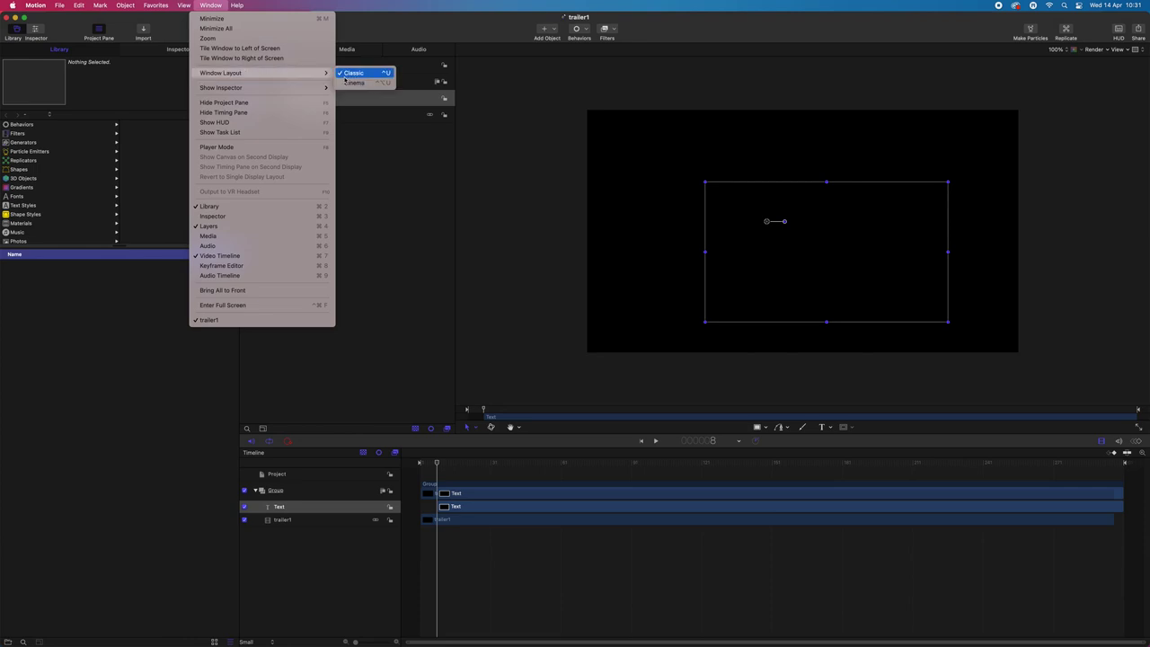
key("Escape")
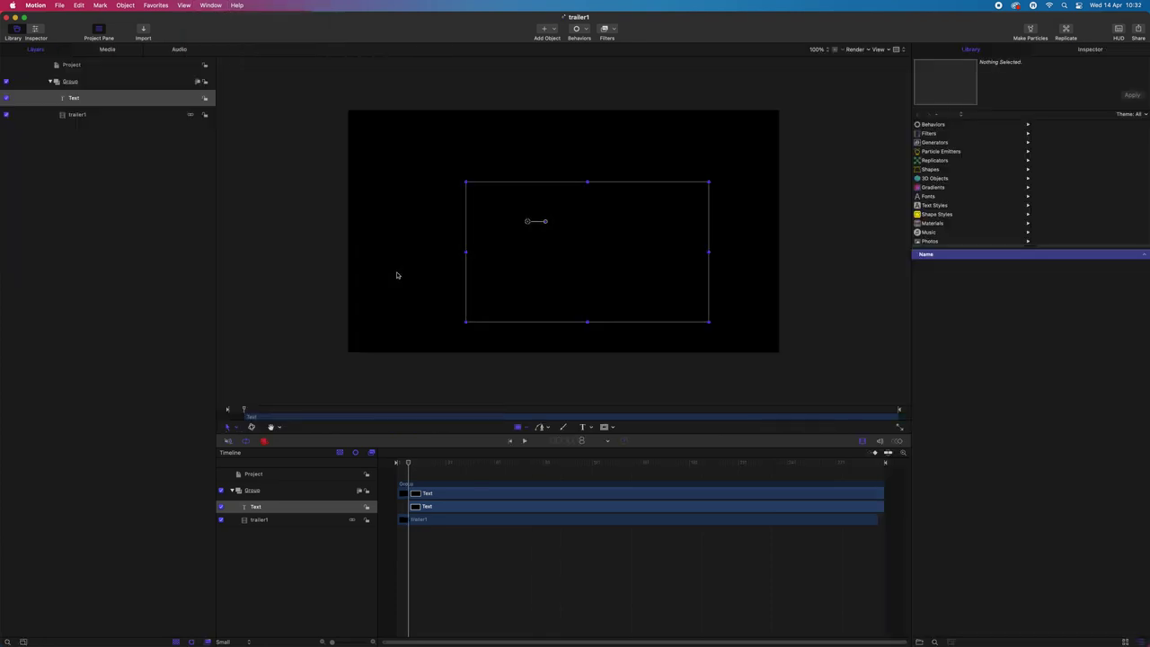
Leave text editing and move the empty text box up and to the left, nearer the canvas centre
double_click(532, 278)
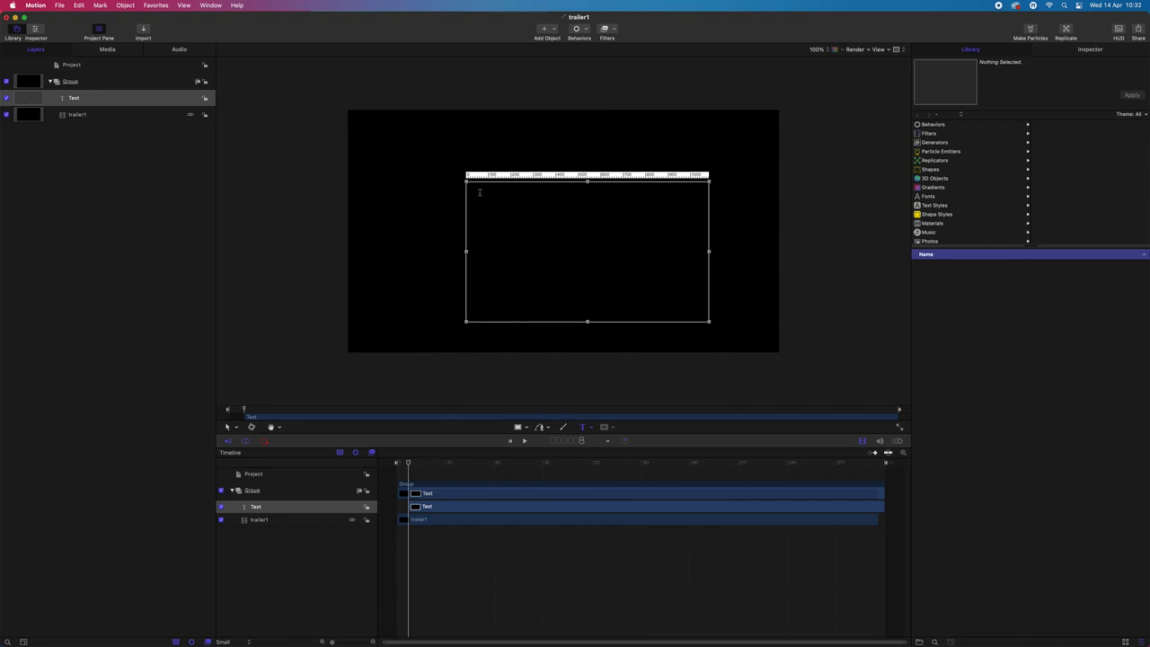
right_click(480, 193)
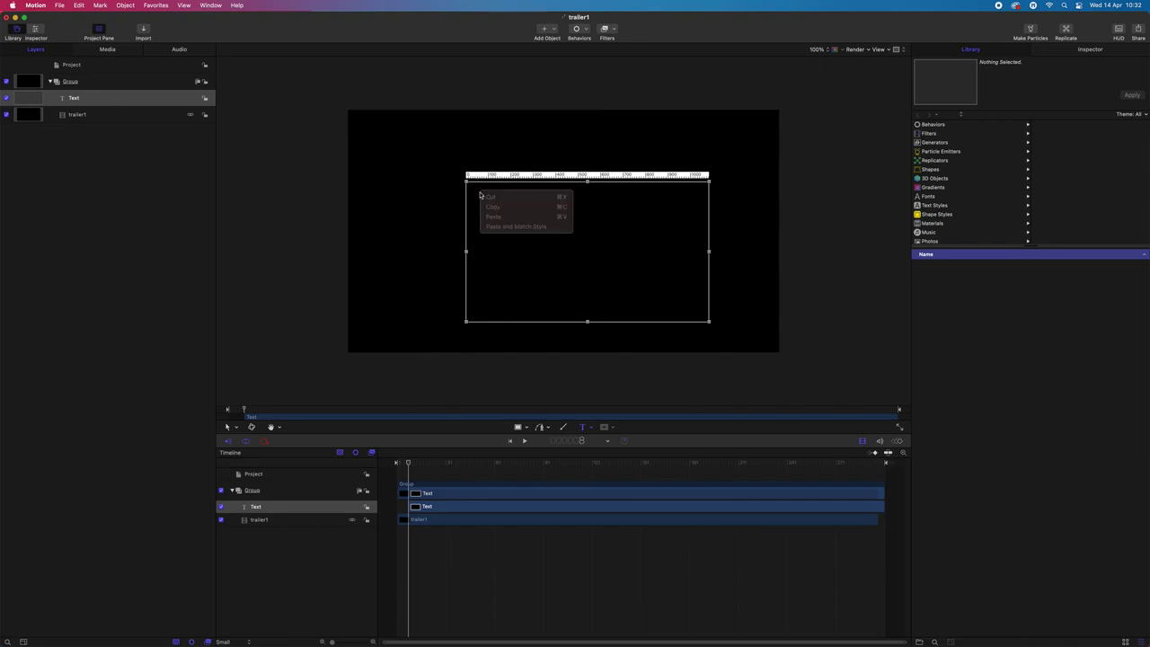
left_click(483, 182)
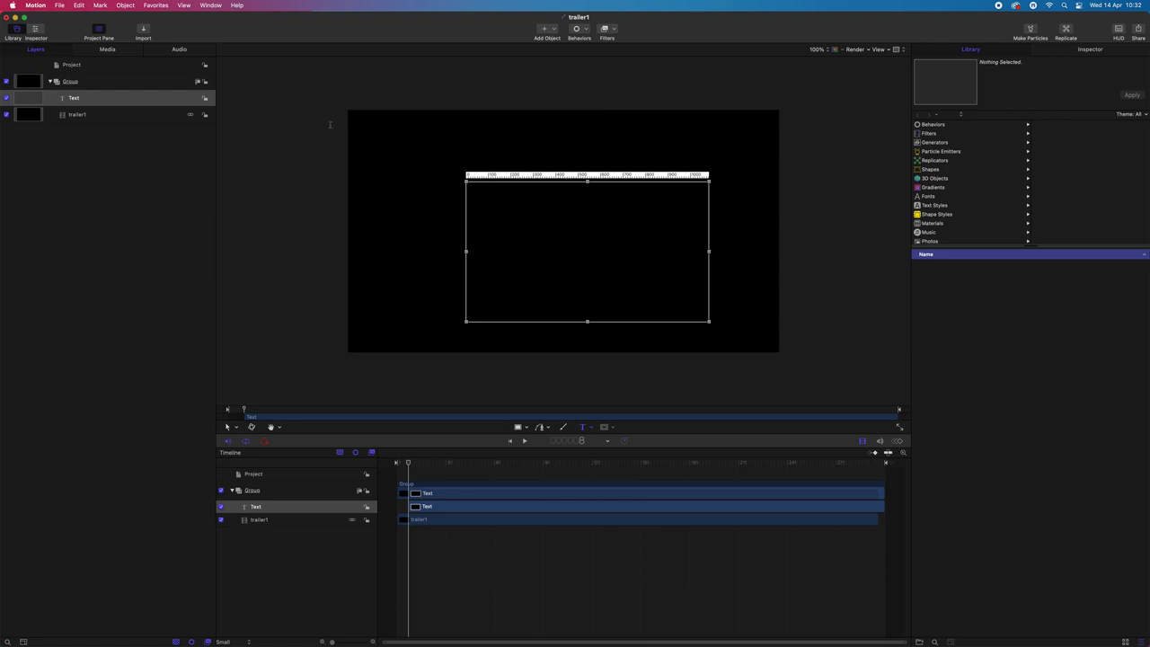
left_click(228, 428)
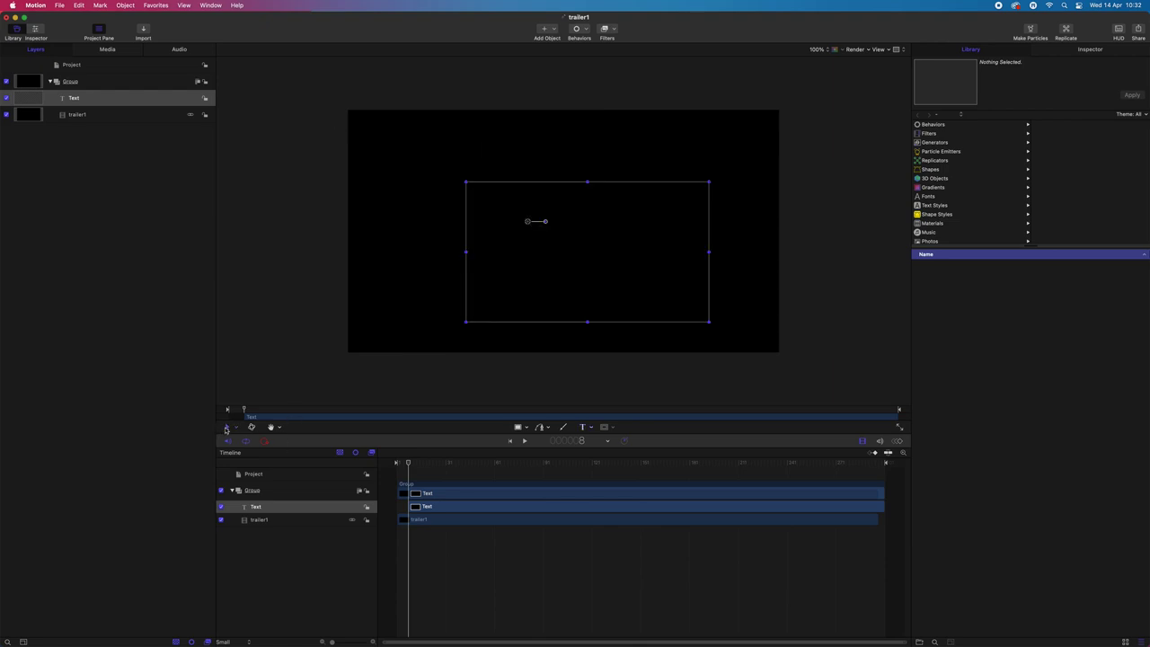
left_click_drag(489, 236, 460, 201)
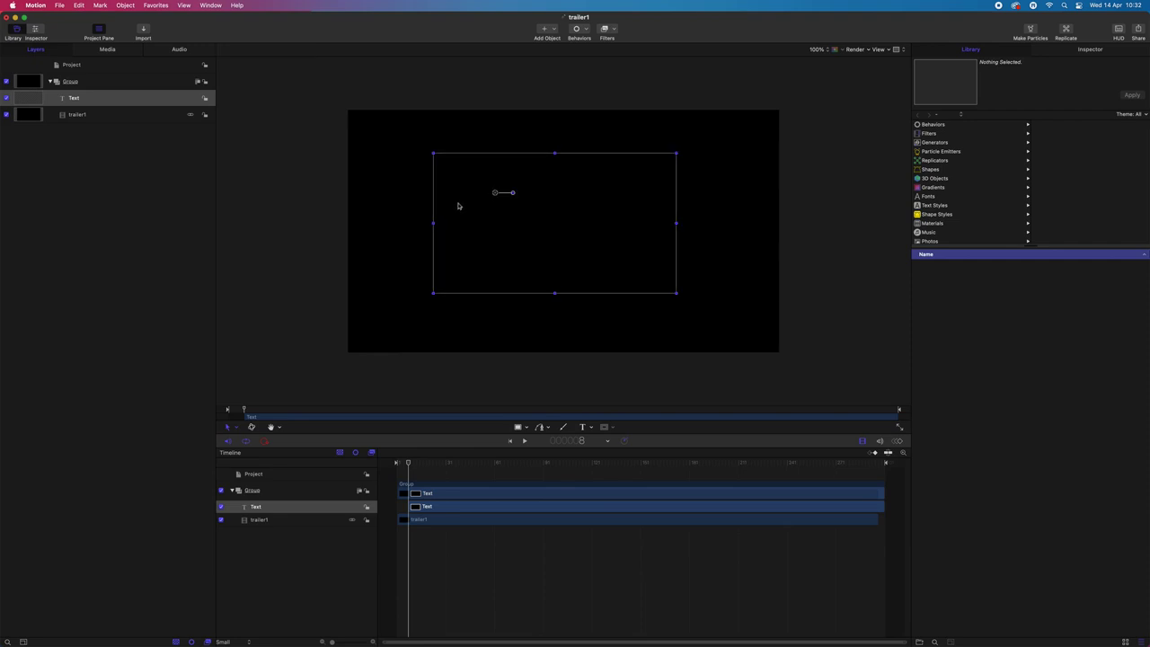
Open the text box for editing and set its font to Stranger back in the Night from the All Fonts collection
double_click(460, 202)
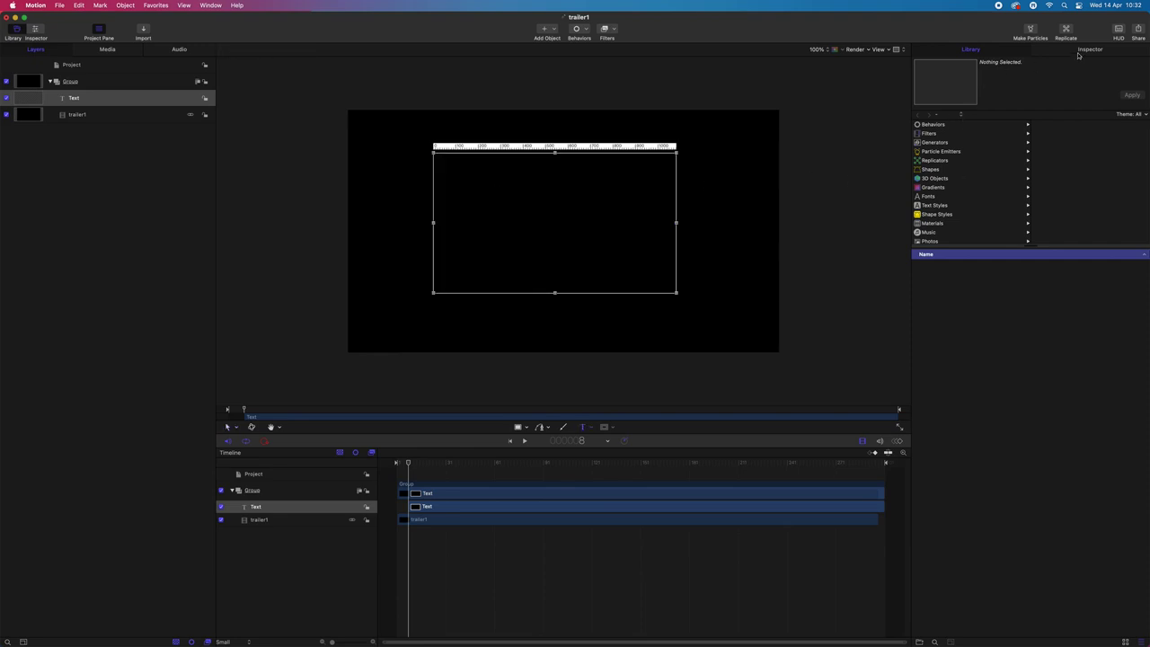
key("super+3")
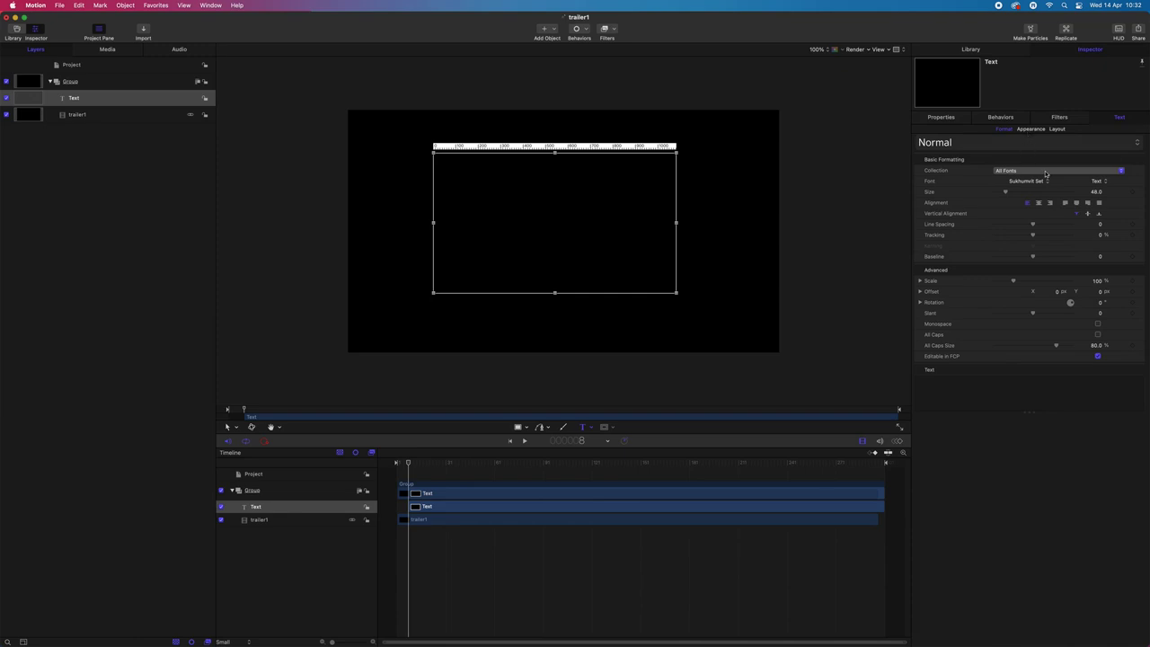
left_click(1047, 171)
left_click(1046, 172)
left_click(1038, 182)
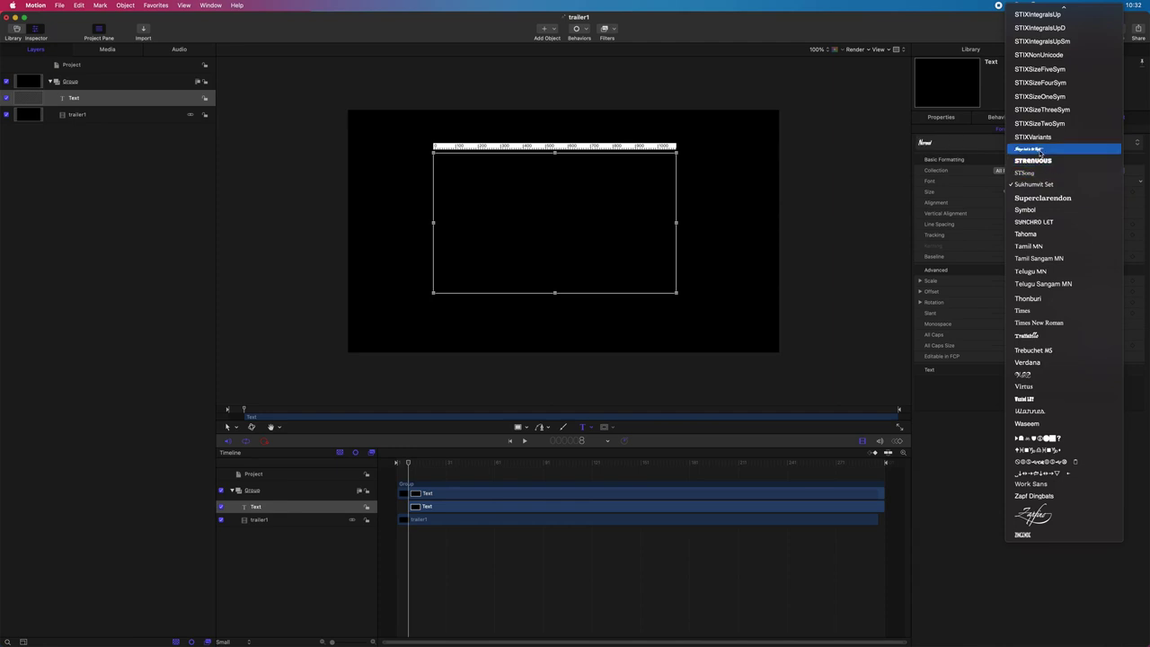
left_click(1040, 150)
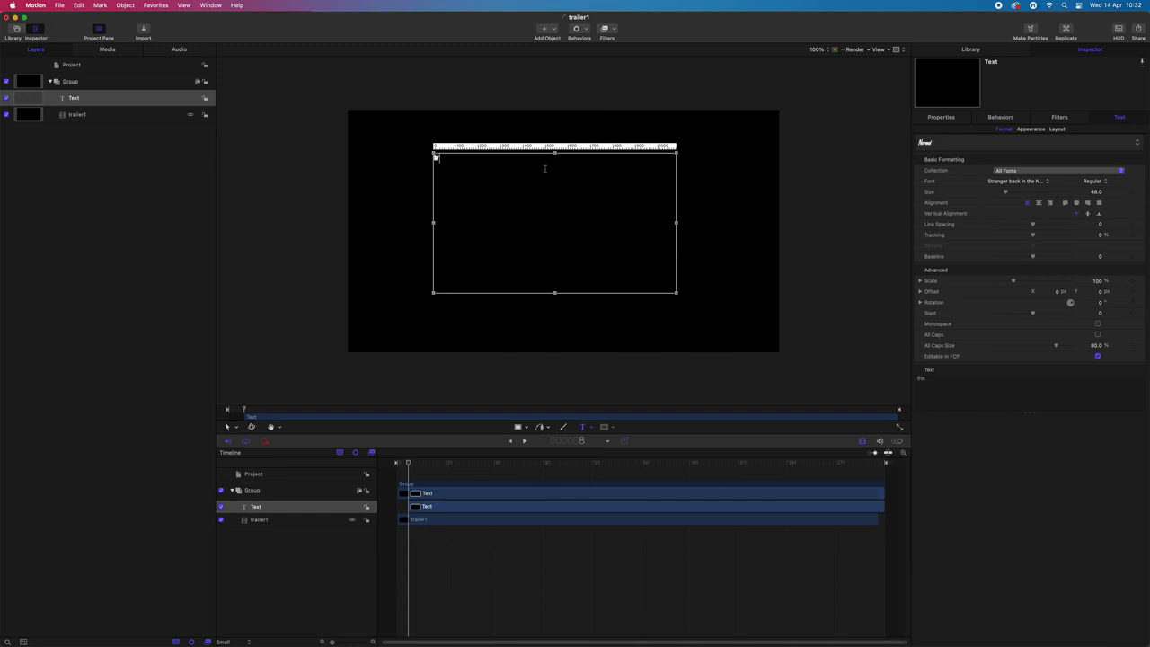
Enter the title text "the long horrifying" in the text box and enlarge its size to 262
type("g horr")
key("super+a")
left_click_drag(1008, 194, 1065, 216)
left_click(547, 184)
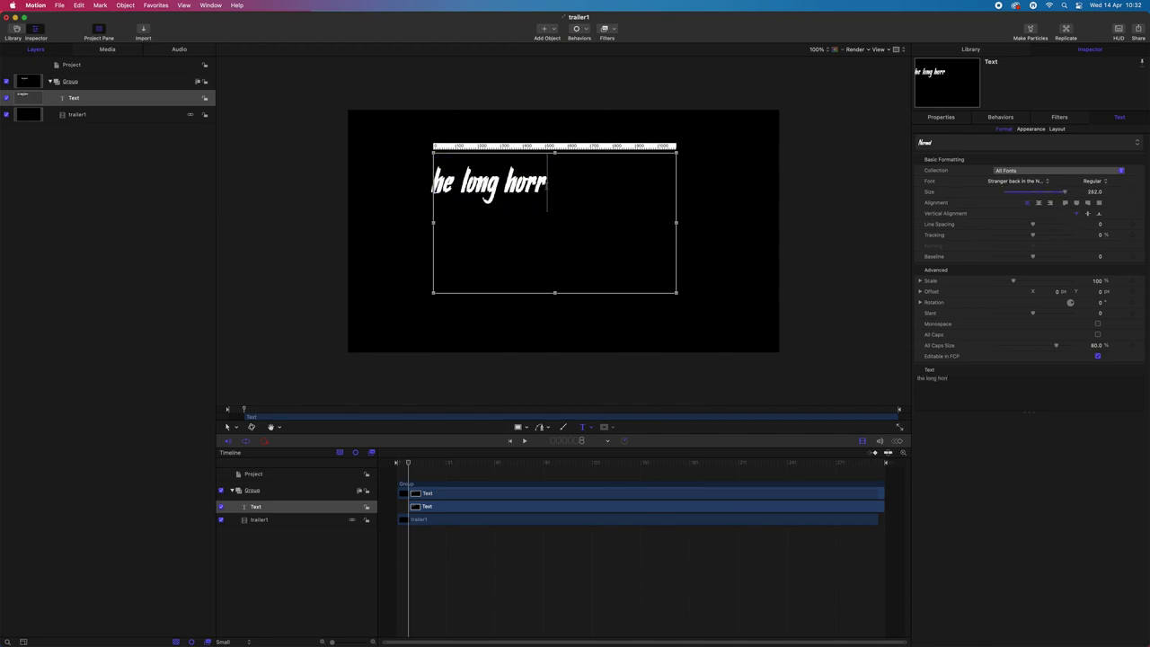
type("ifying")
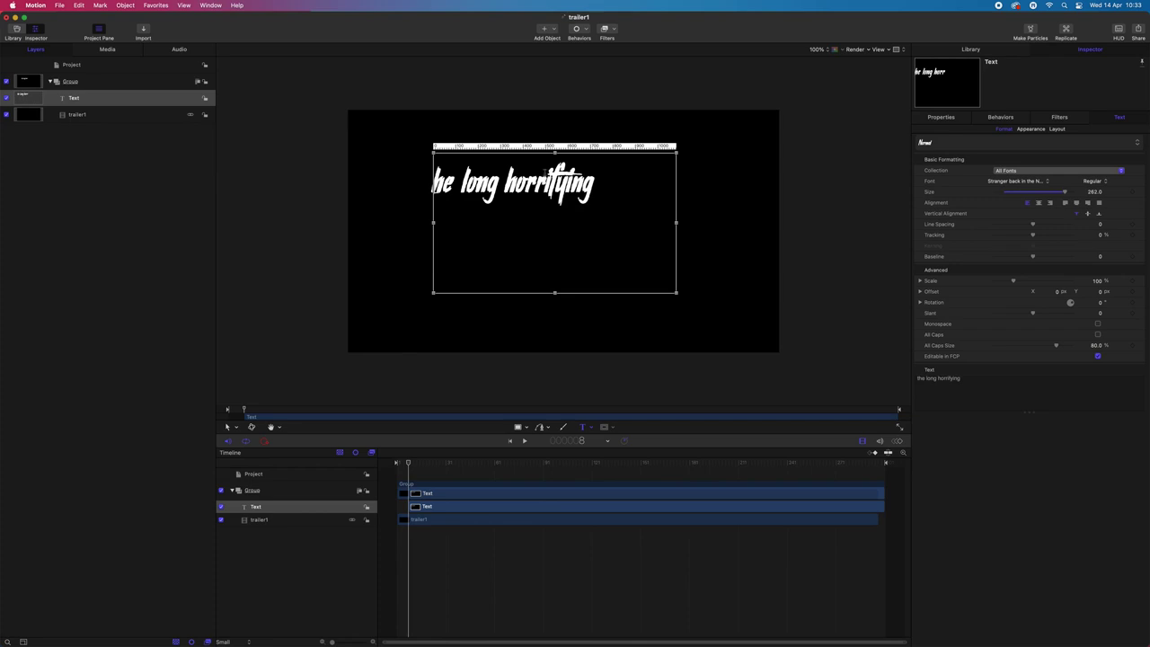
Replace the first letter of the title with a capital T
key("Escape")
left_click(435, 185)
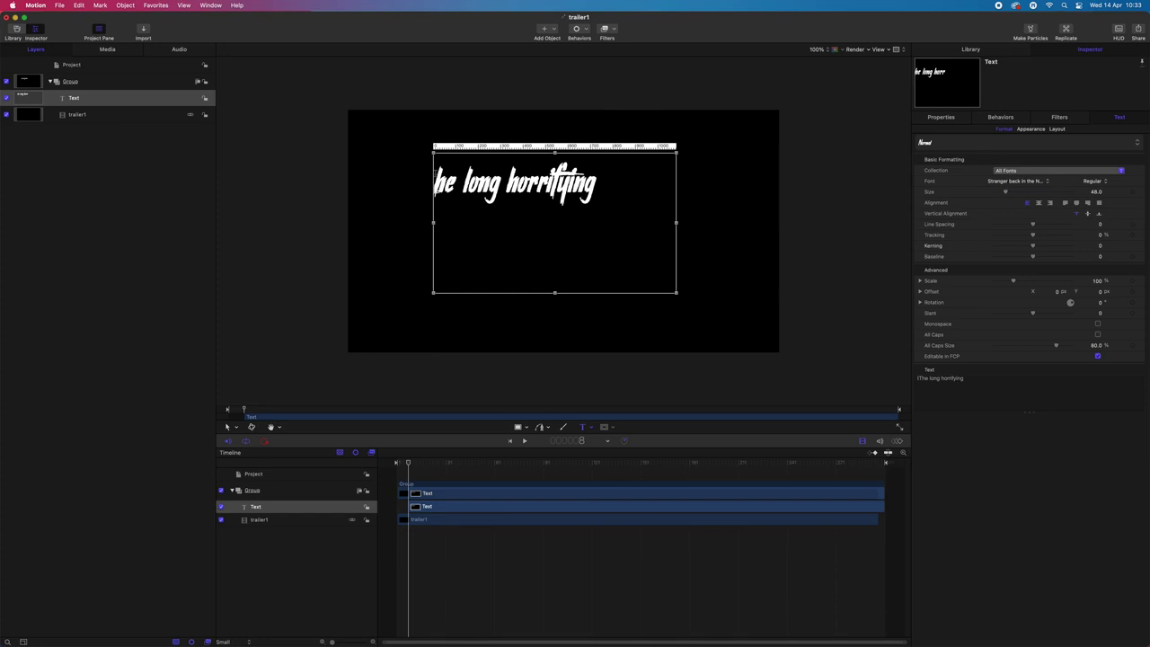
key("Delete")
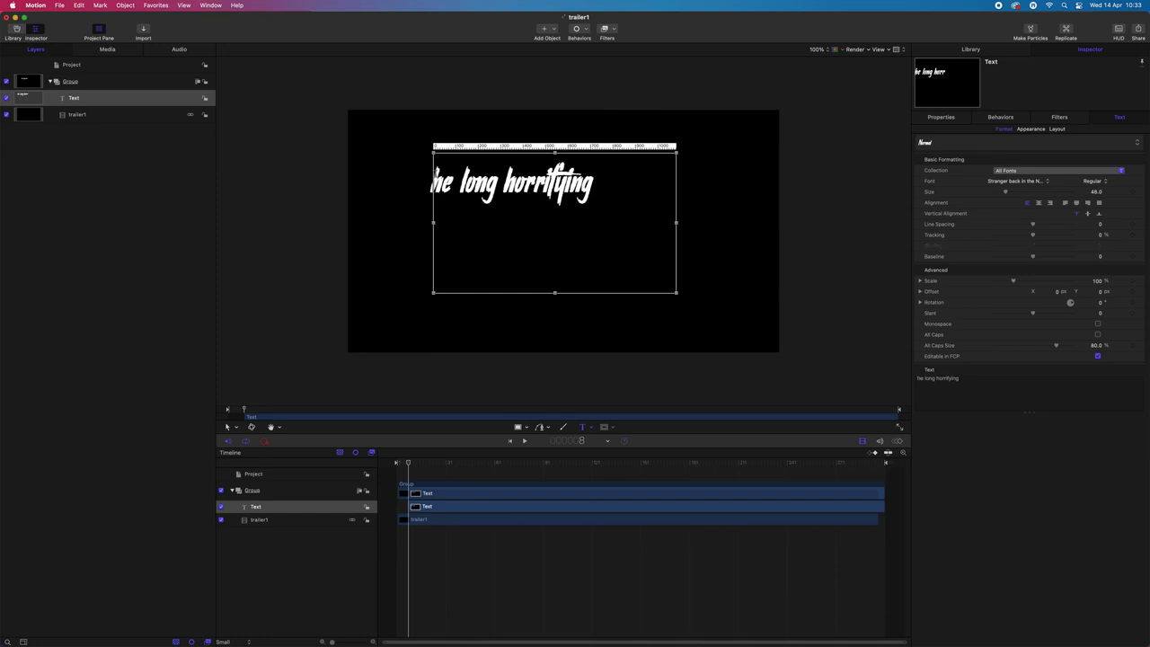
type("T")
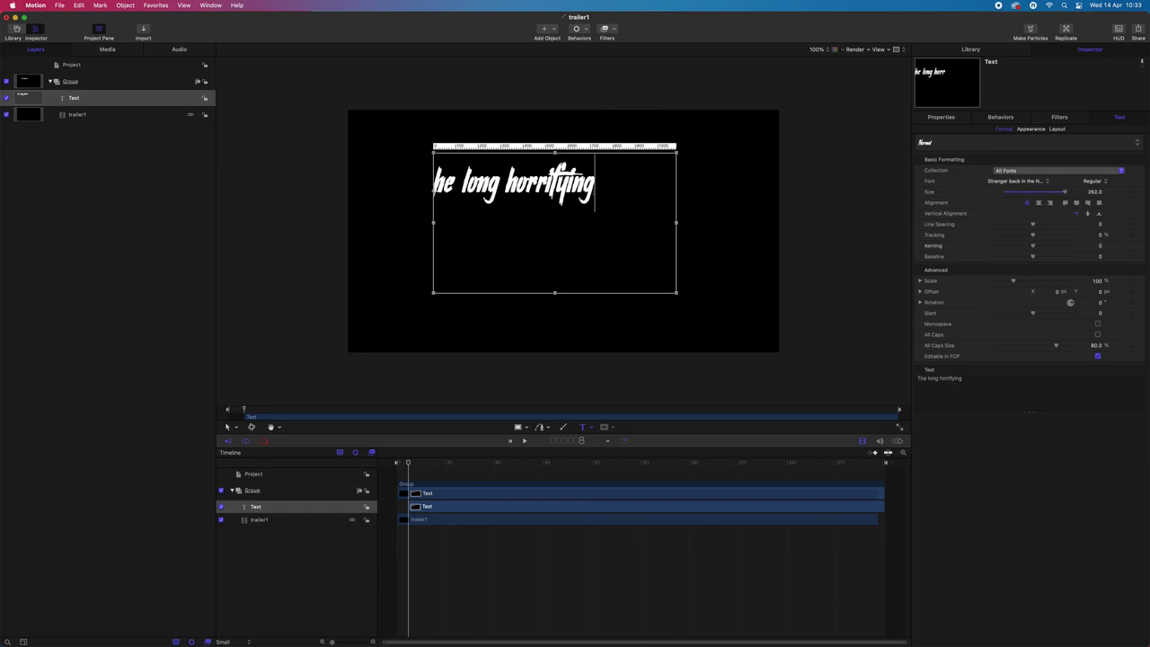
Select the title "The long horrifying" and try a much larger text size
left_click_drag(595, 196, 393, 186)
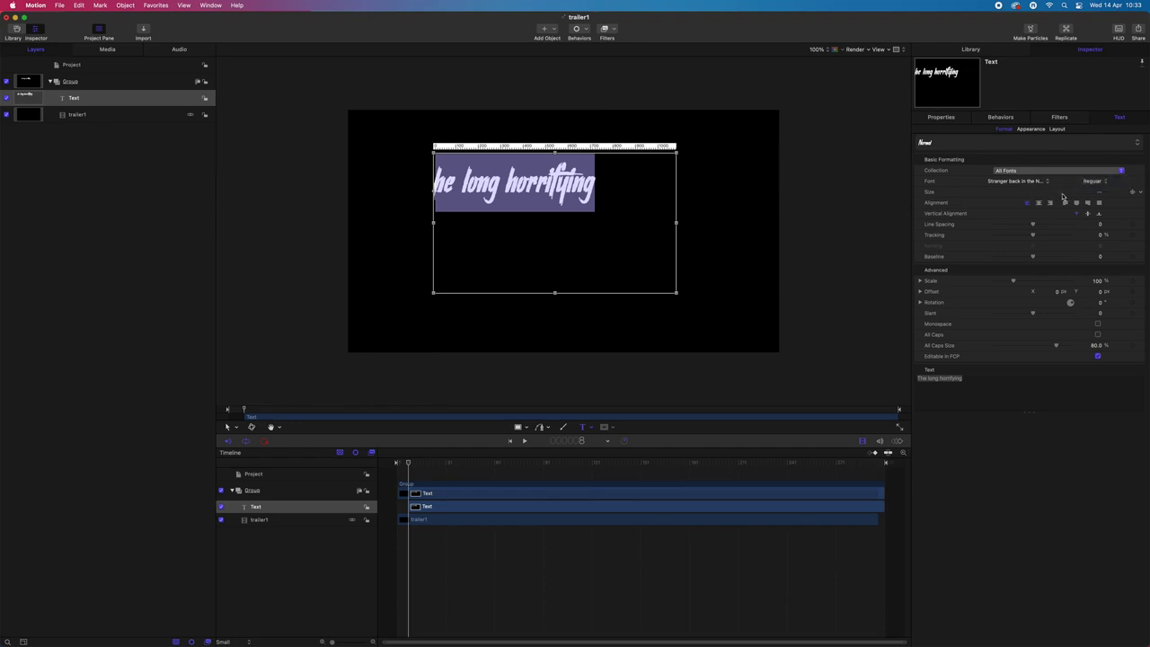
left_click(1101, 194)
type("234")
key("Return")
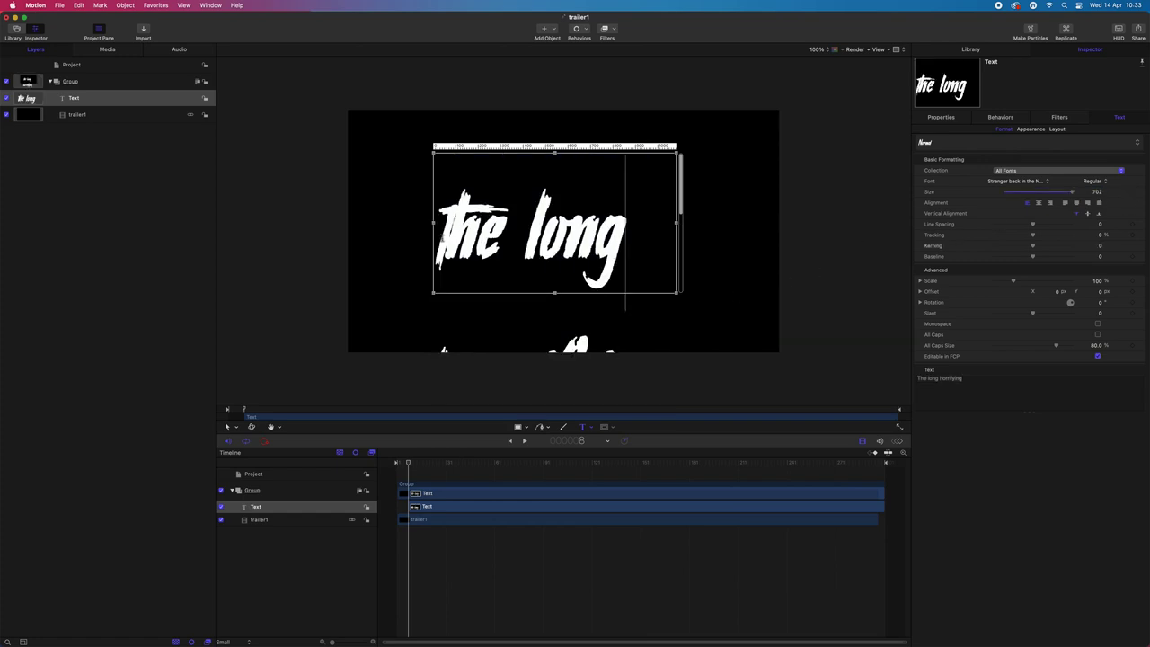
left_click(1098, 192)
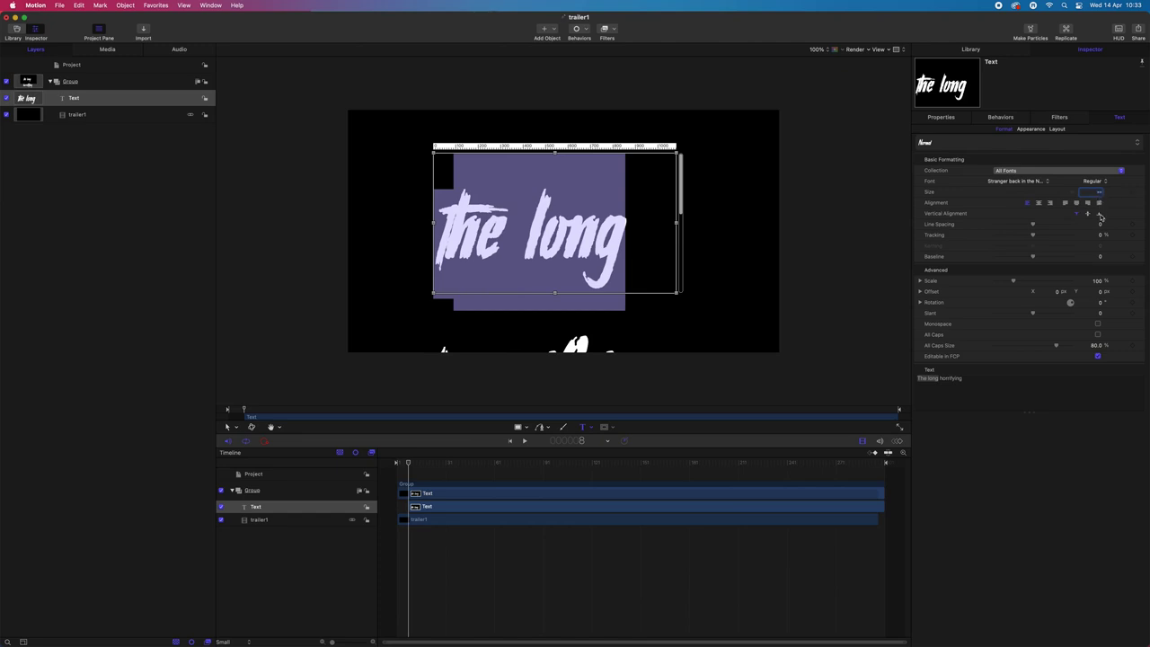
key("Return")
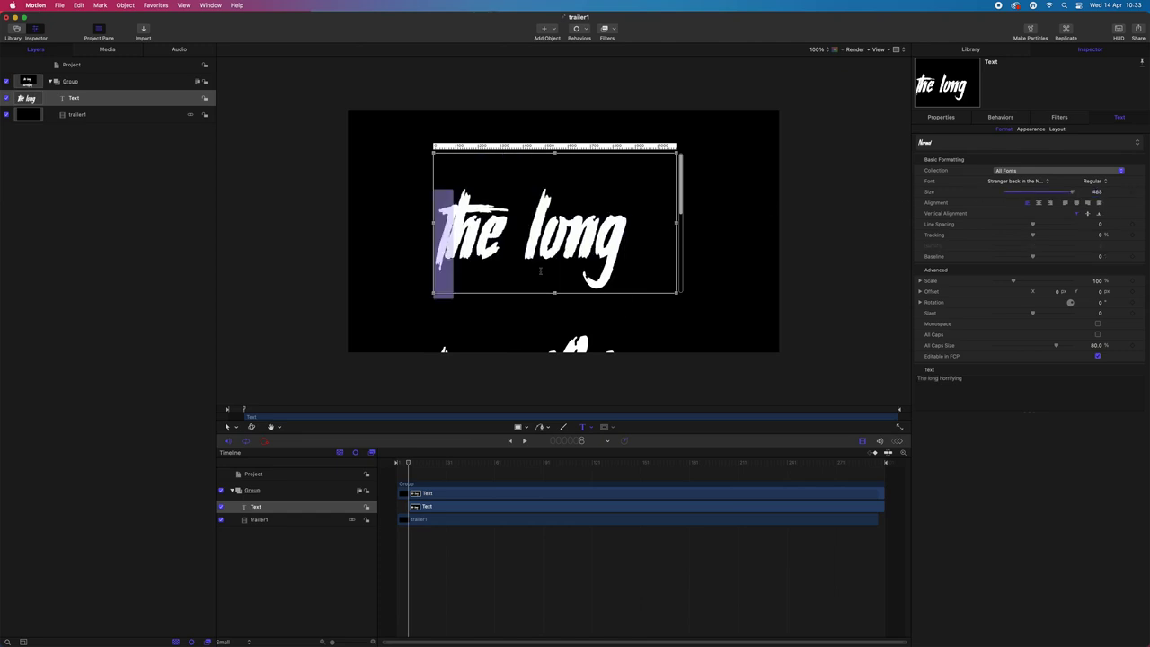
Clear the old title, enter "THE" in capitals in the text box and reduce its size to 184
key("BackSpace")
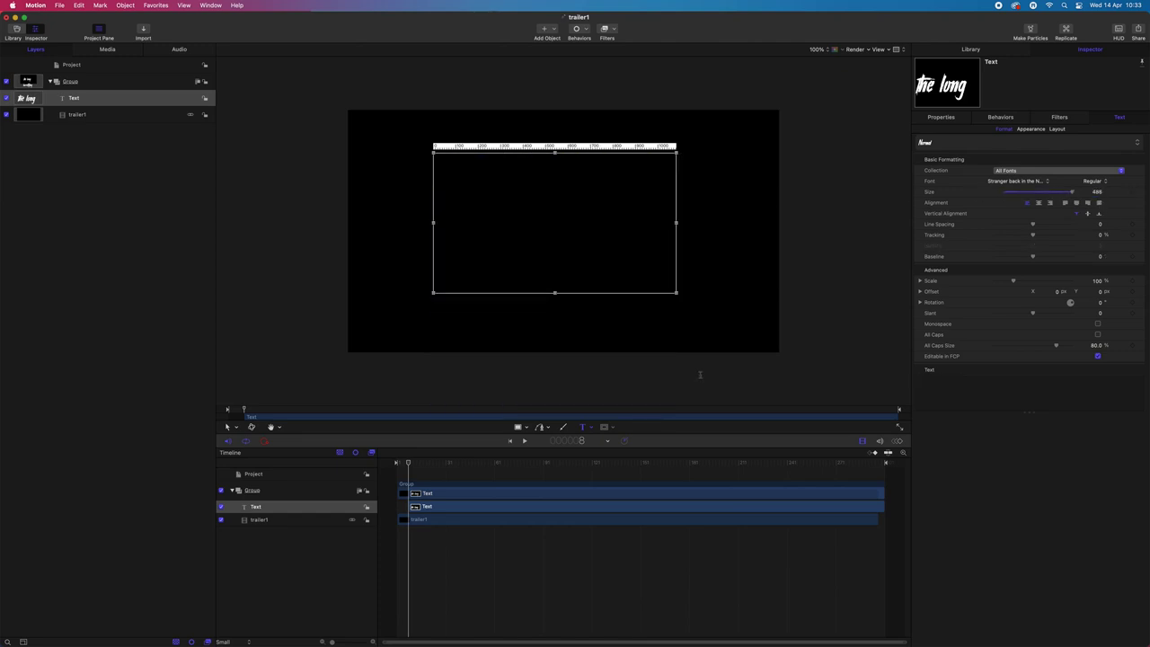
type("THE")
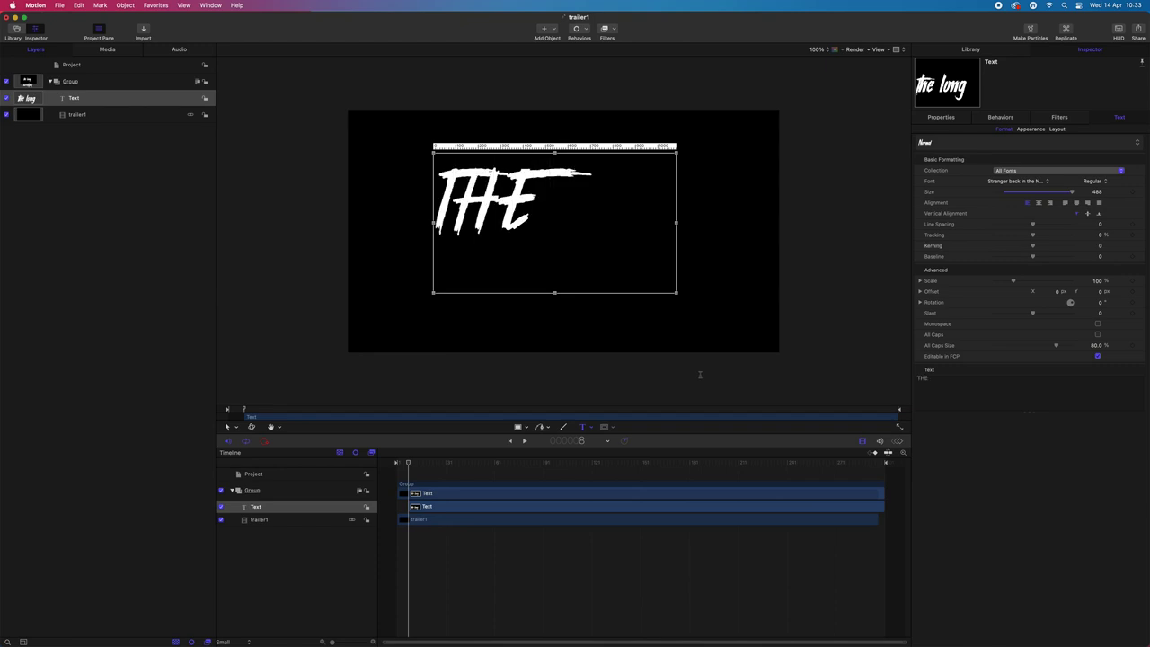
key("BackSpace")
left_click_drag(535, 193, 413, 192)
left_click(552, 214)
left_click_drag(551, 214, 412, 194)
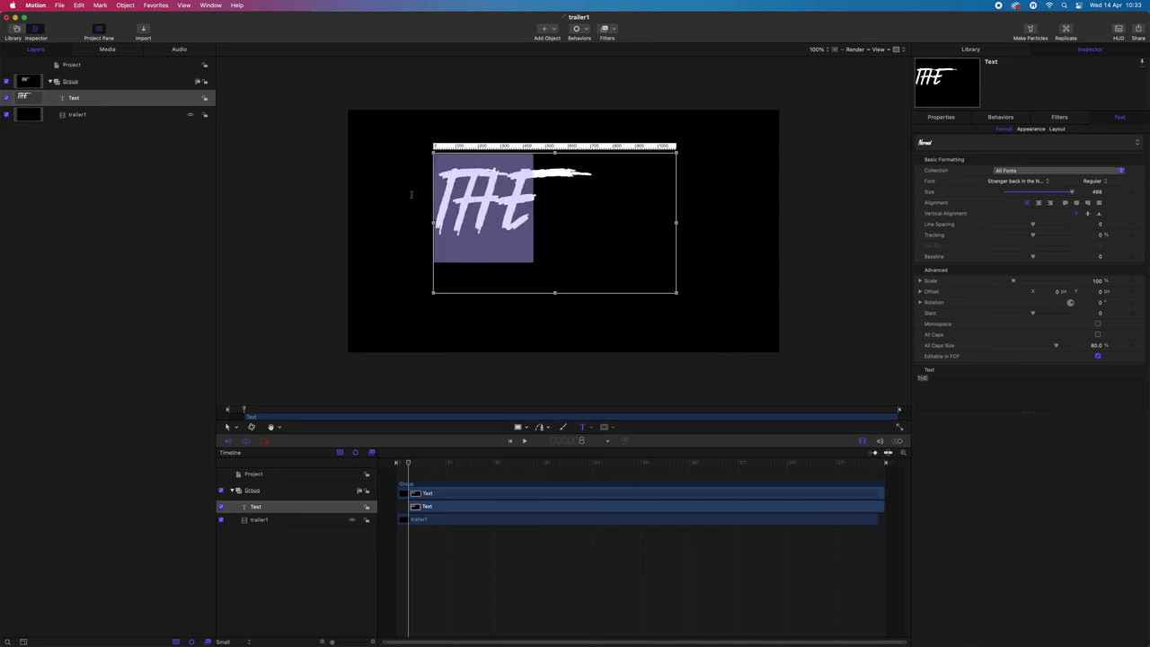
left_click_drag(1072, 193, 1043, 193)
left_click(530, 175)
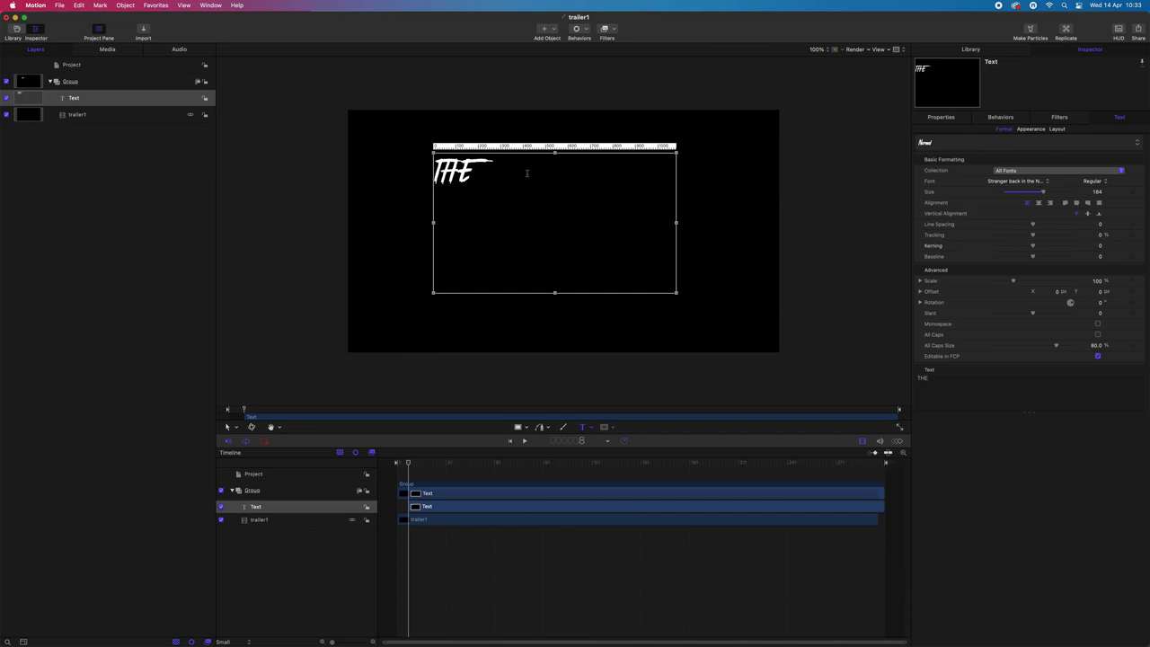
Continue the title after "THE" with "LONG HORRIFYING IMPOSSIBLE JOURNEYS" in capitals
type("LONG HO")
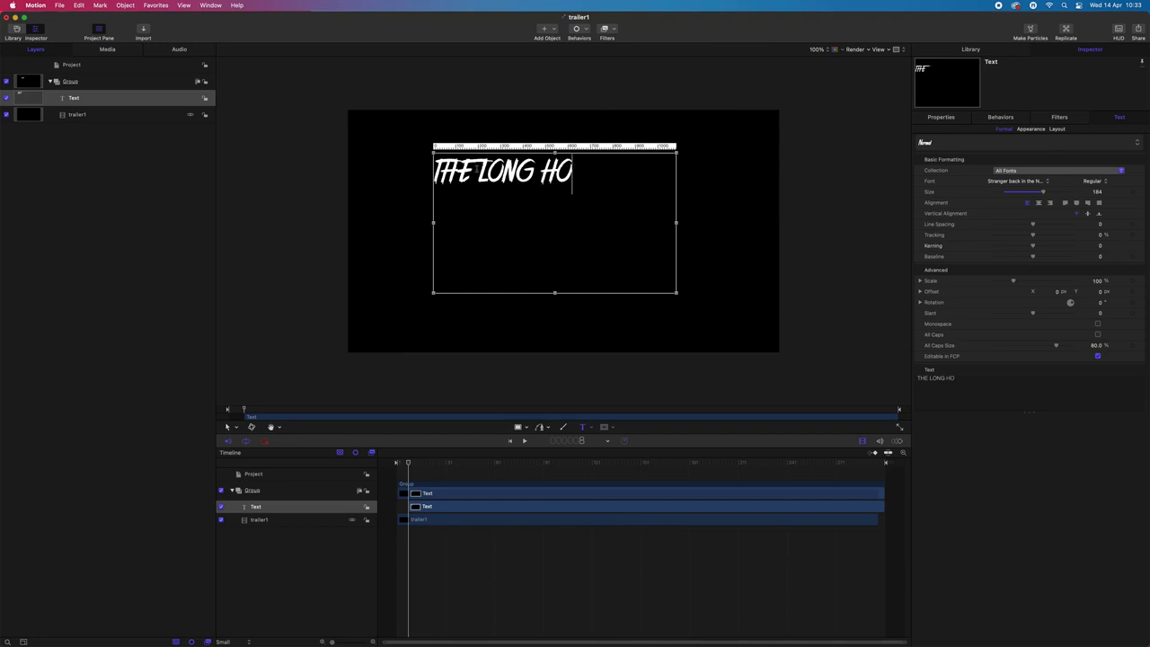
type("RRIFY")
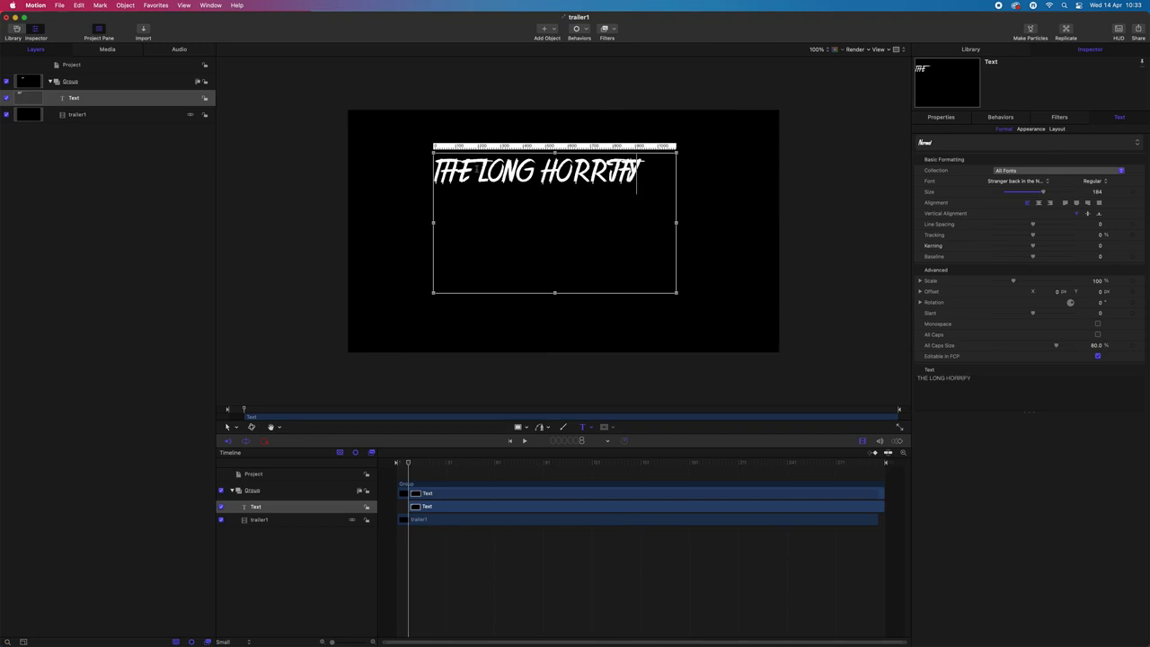
type("ING J")
key("BackSpace")
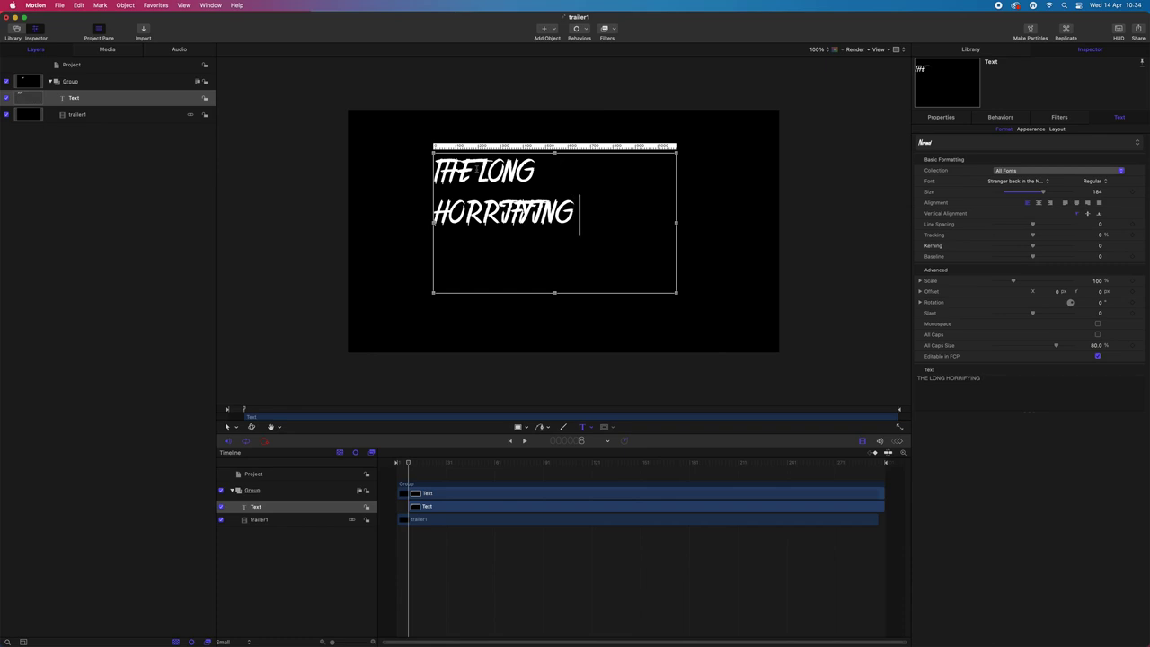
type("IMPOSSIBL")
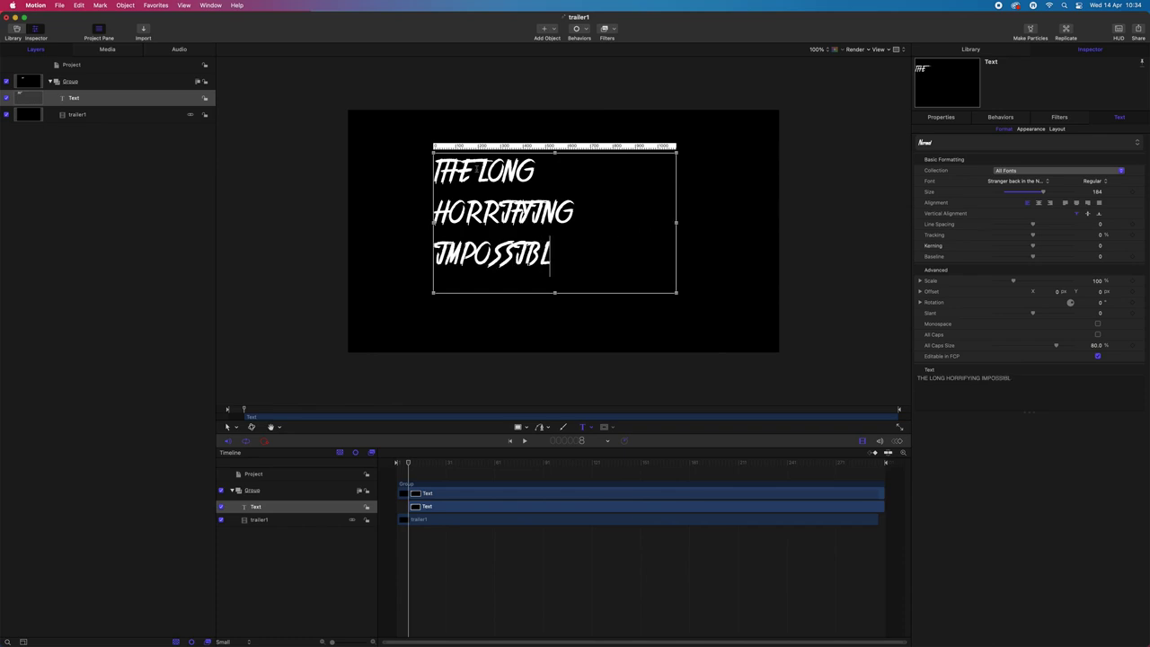
type("E JOURNEYS")
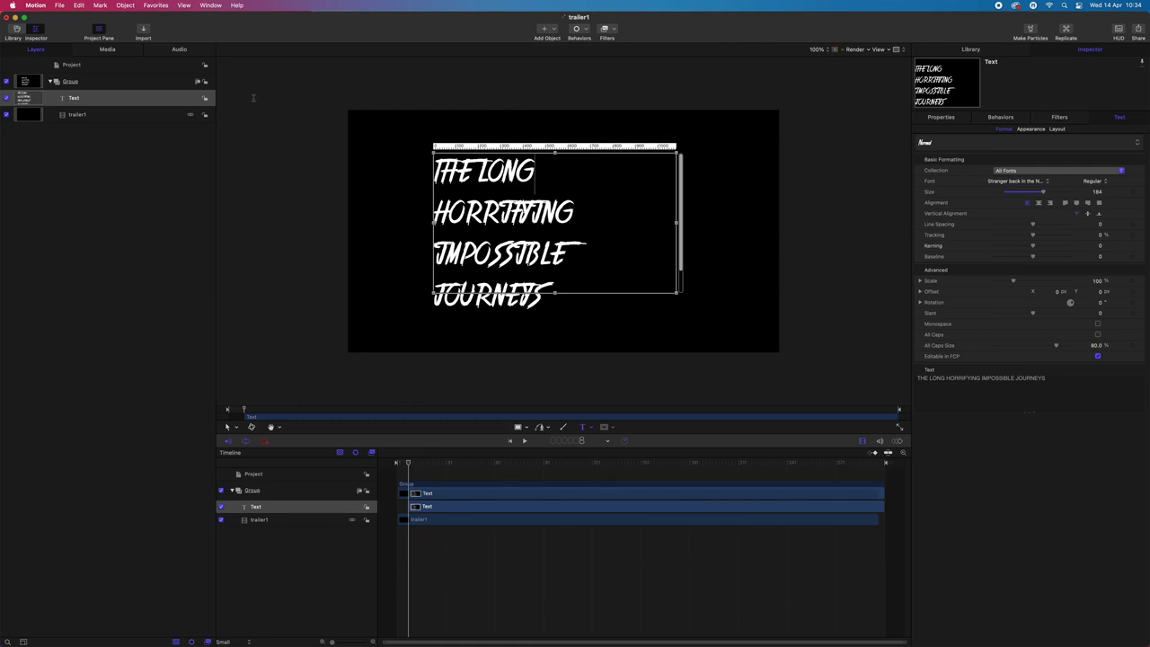
Insert a full stop and extra space between "THE" and "LONG" in the title
left_click(472, 175)
mouse_move(472, 175)
left_mouse_down()
mouse_move(503, 175)
mouse_move(472, 175)
left_mouse_up()
type(".")
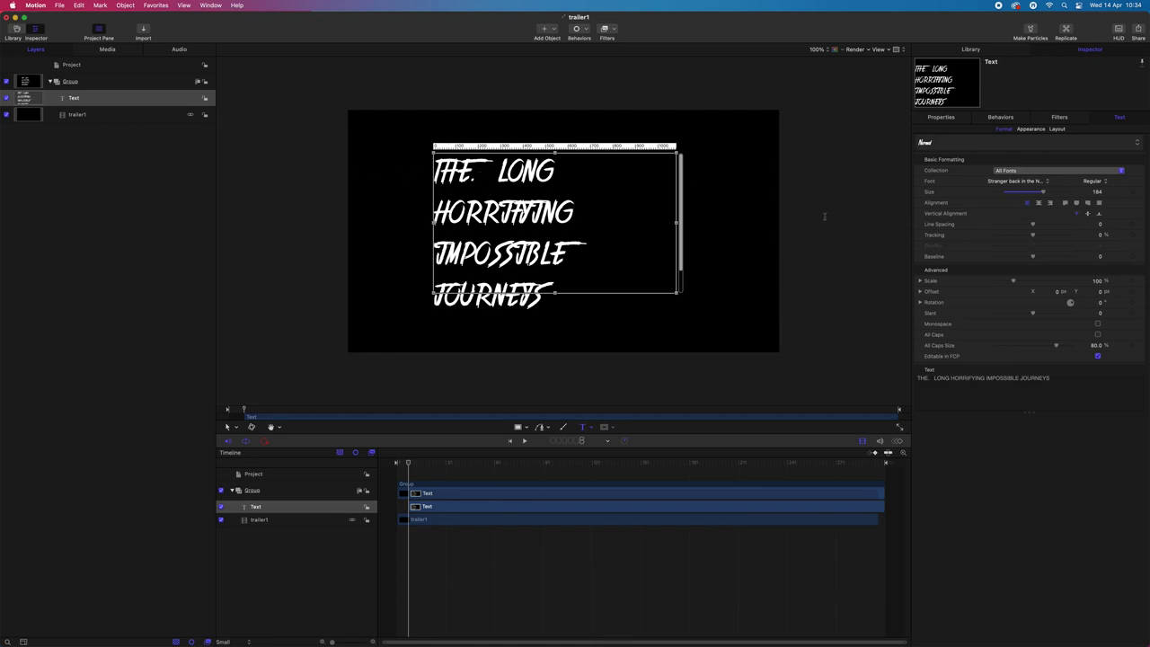
Leave text editing, select the Text layer and move the title slightly right and up on the canvas
left_click(230, 428)
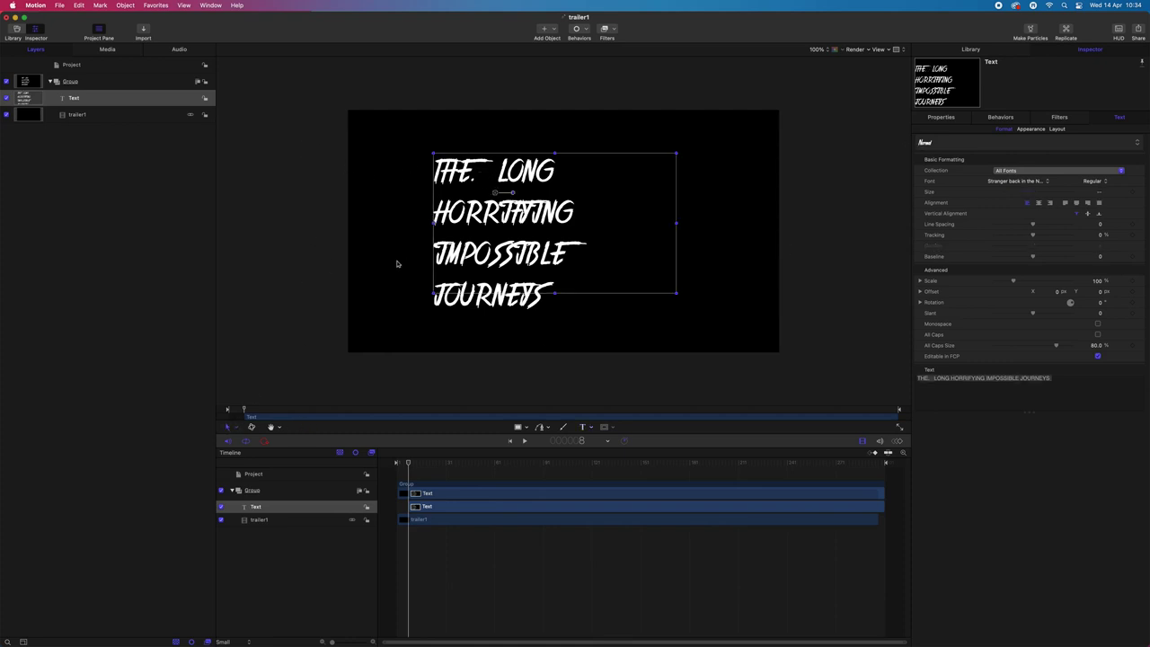
left_click(352, 257)
left_click_drag(564, 230, 508, 216)
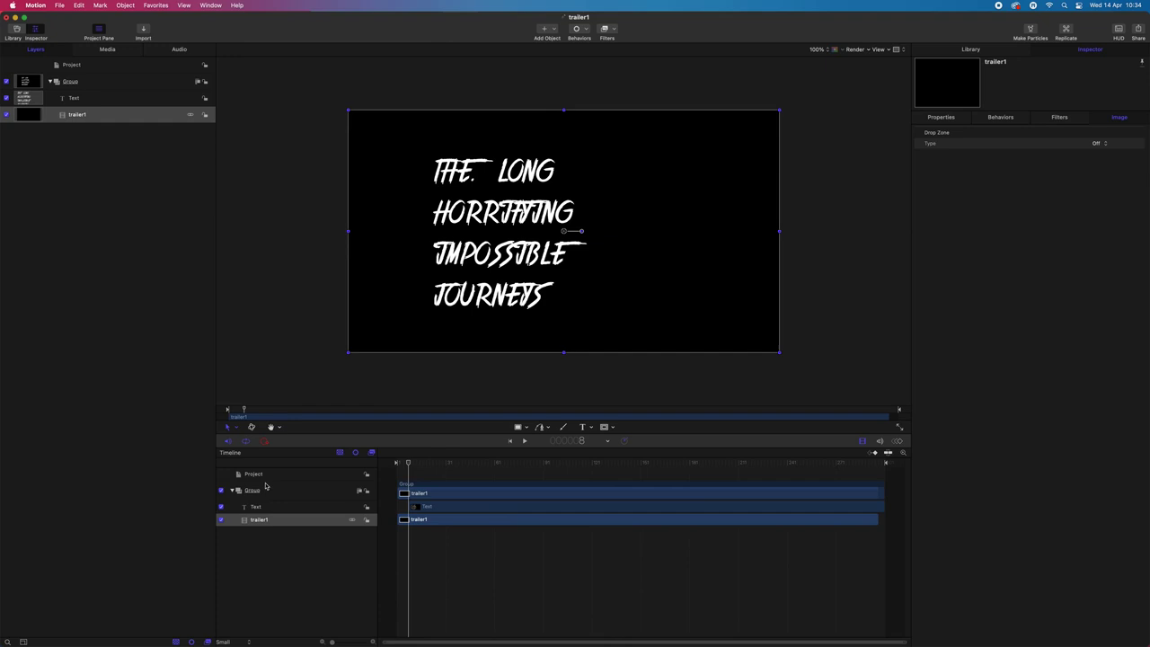
left_click(79, 99)
left_click_drag(522, 224, 559, 216)
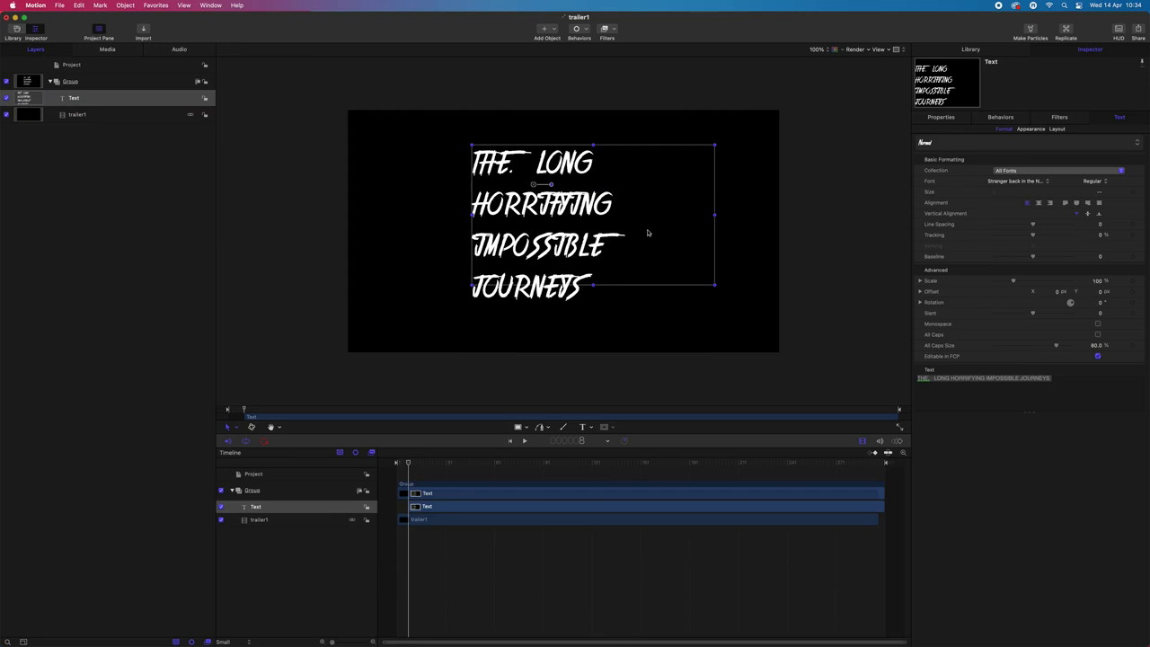
Widen the text box so the title runs on one line, and place it near the canvas's left edge with a slight upward tilt
double_click(605, 239)
left_click(605, 241)
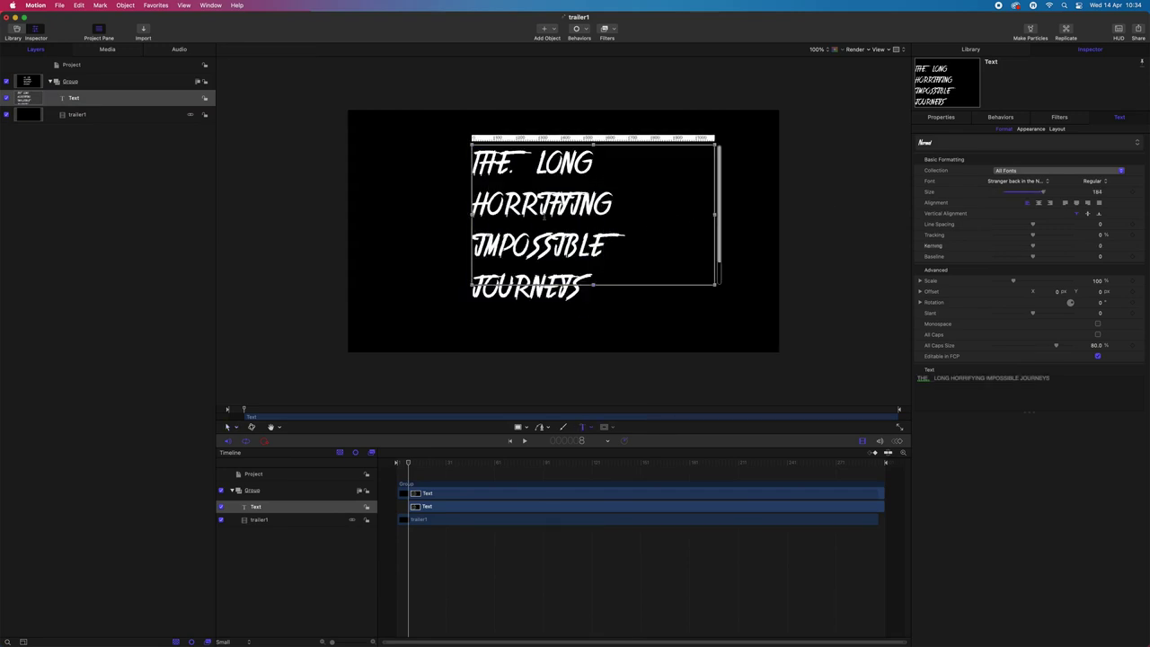
left_click_drag(717, 288, 968, 299)
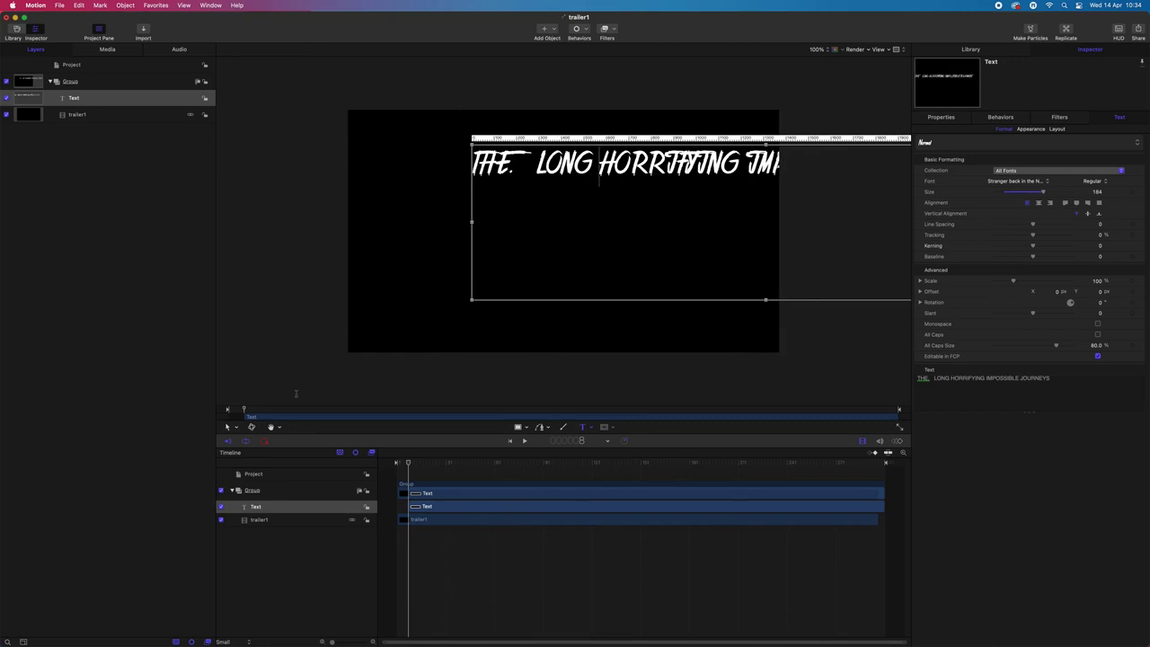
left_click(232, 426)
left_click_drag(529, 161, 419, 254)
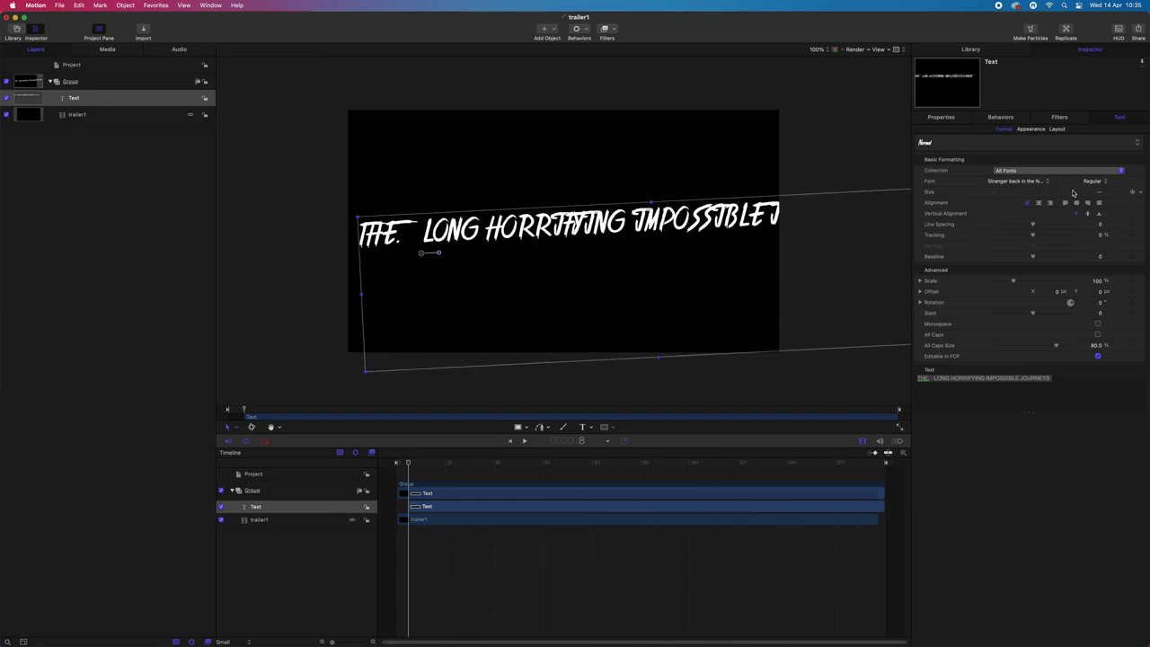
Reopen the title for editing and reduce the size of all its text to 138.24 so the full line fits the canvas
left_click_drag(1098, 191, 1102, 191)
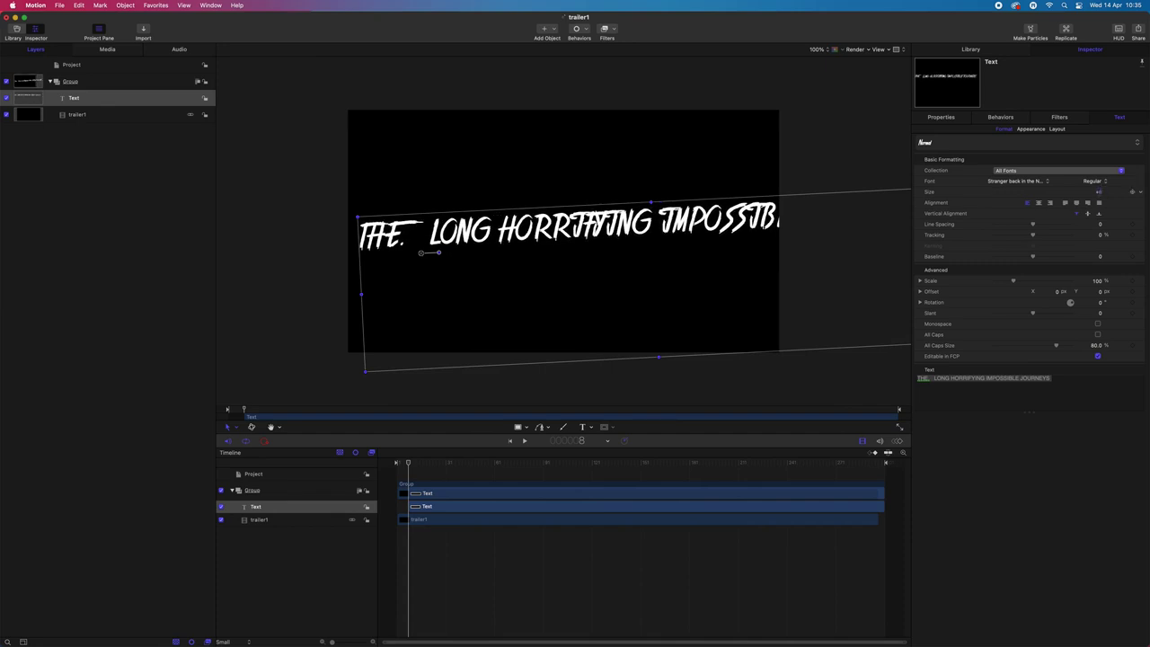
left_click(391, 206)
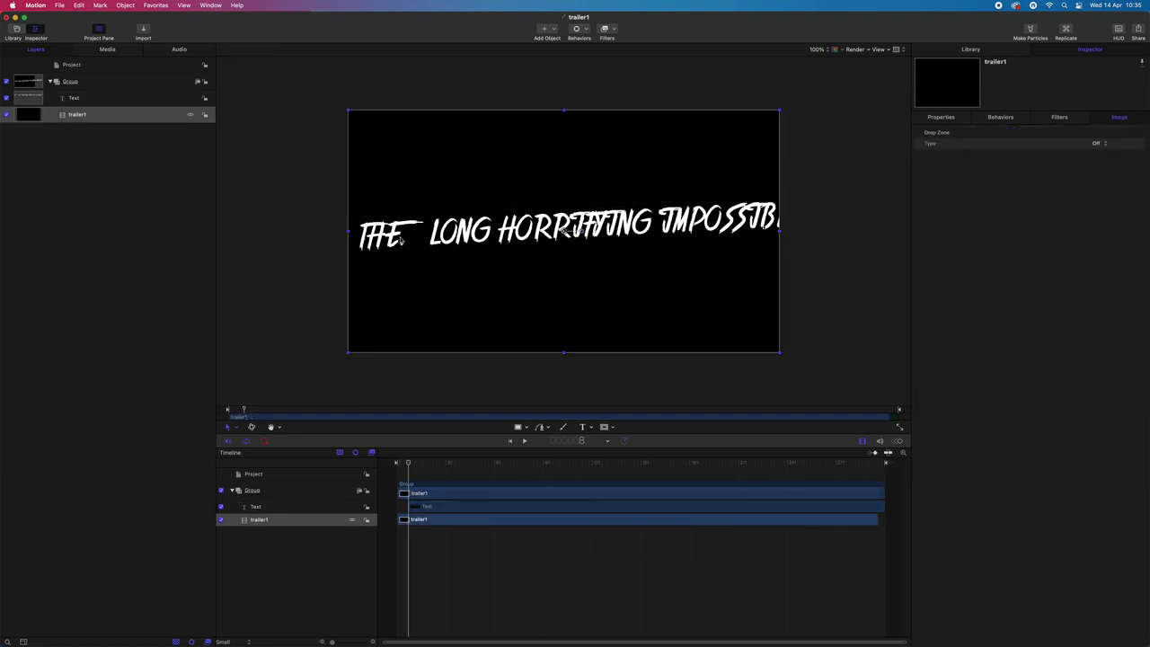
left_click(128, 110)
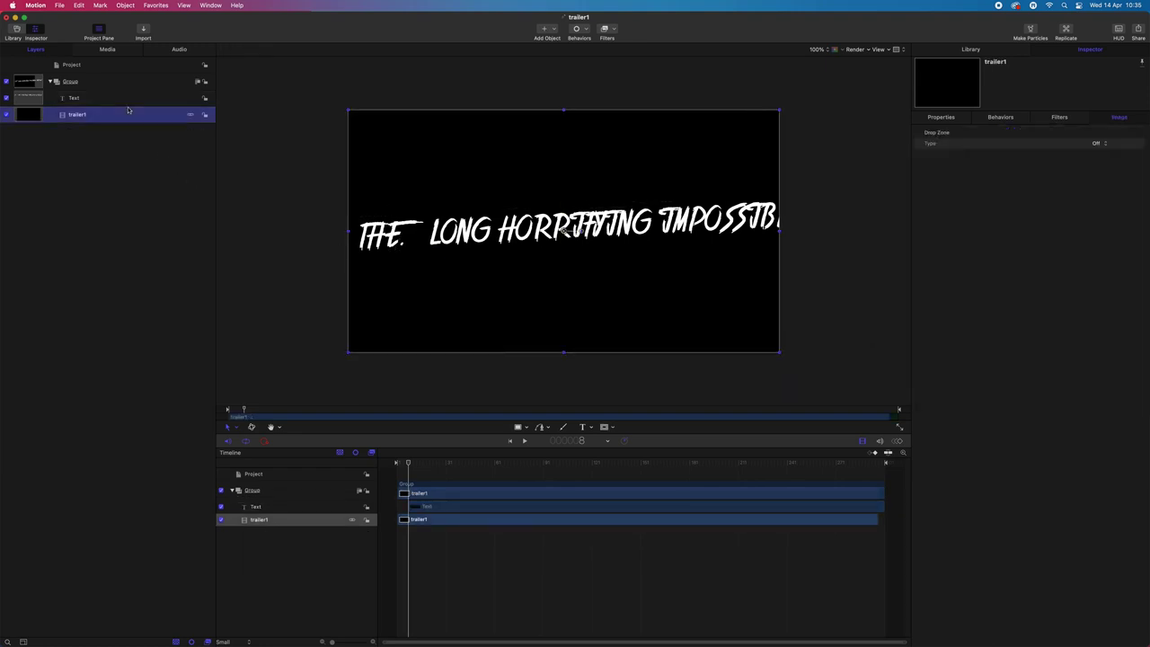
left_click(133, 100)
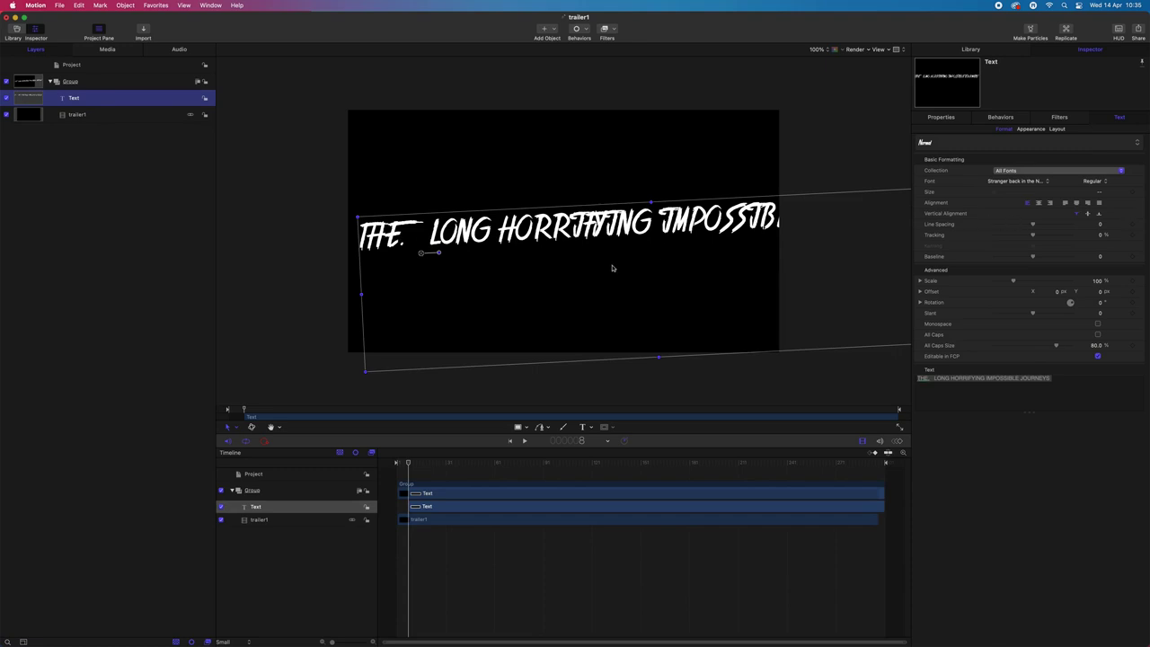
double_click(546, 240)
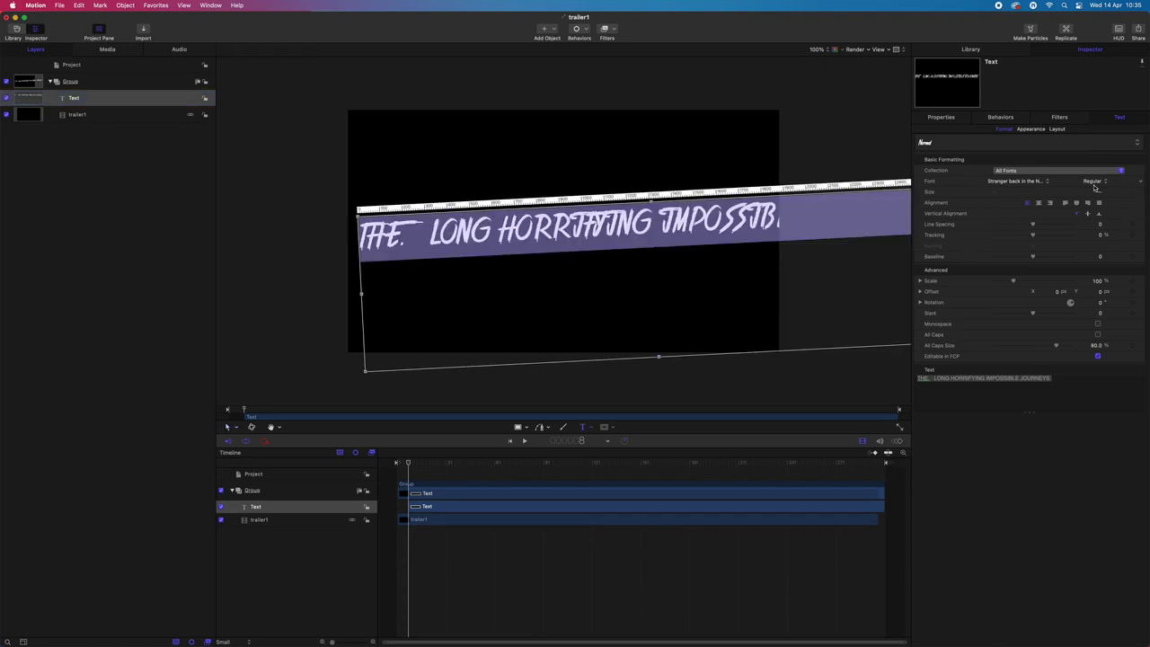
left_click_drag(1102, 193, 1098, 191)
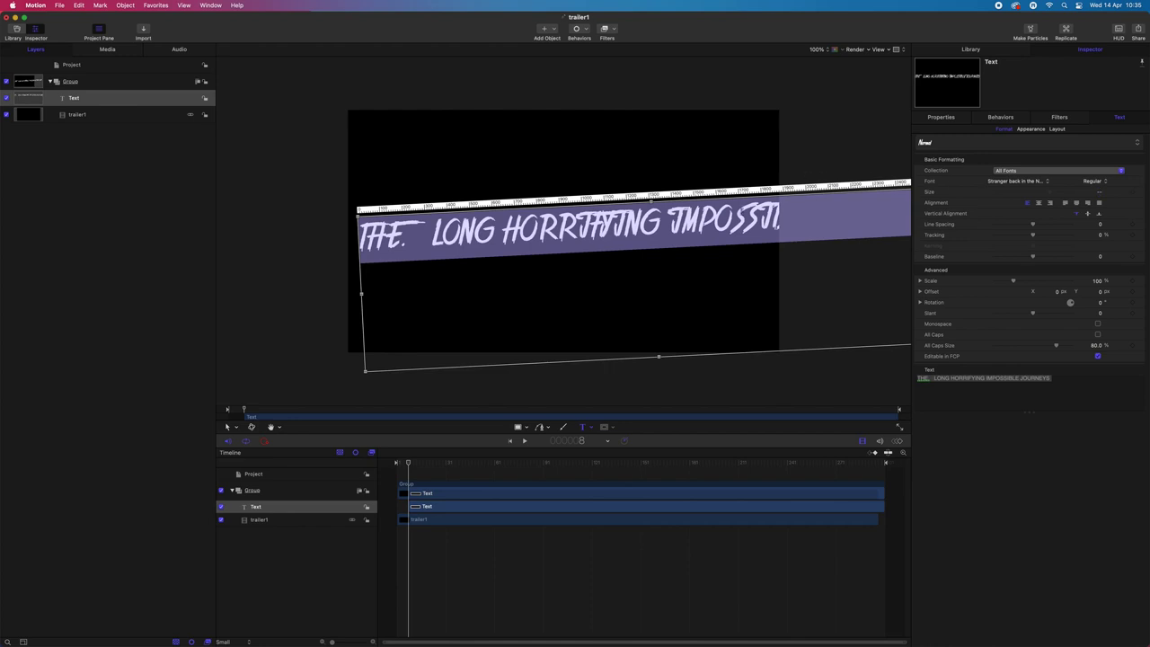
key("Left")
key("shift+Right")
key("shift+Right")
key("shift+Right")
key("shift+Right")
key("shift+Right")
key("shift+Right")
key("shift+Right")
key("shift+Right")
key("shift+Right")
key("shift+Right")
key("shift+Right")
key("shift+Right")
key("shift+Right")
key("shift+Right")
key("shift+Right")
key("shift+Right")
key("shift+Right")
key("shift+Right")
key("shift+Right")
key("shift+Right")
left_click_drag(1098, 195, 1062, 195)
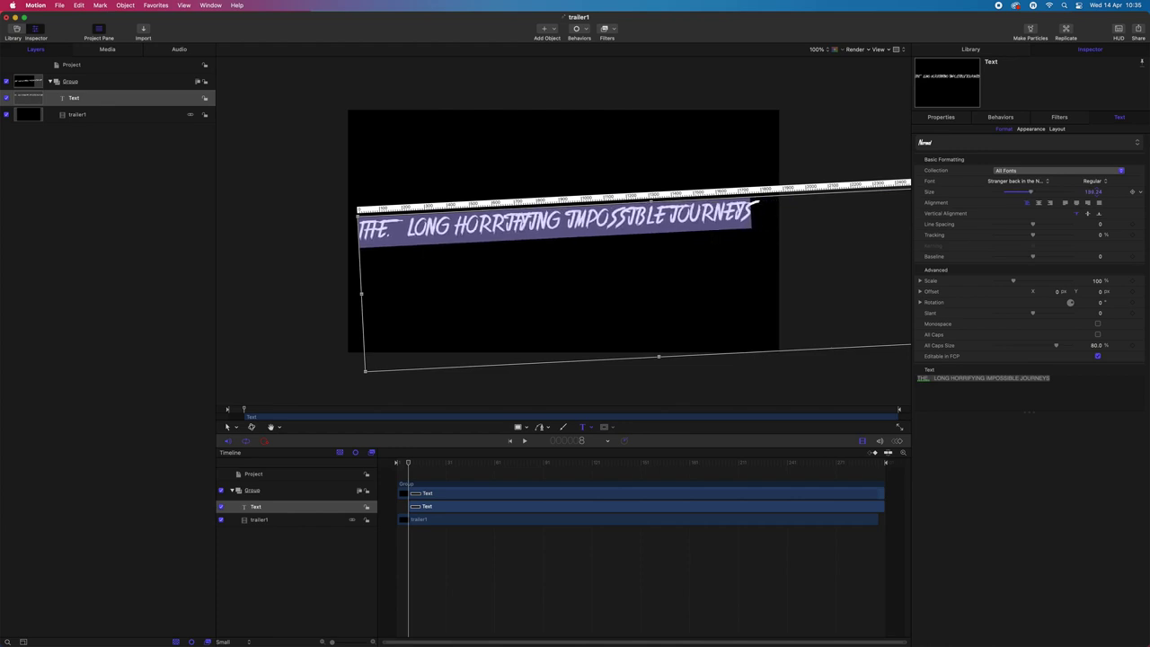
Insert a line break before "IMPOSSIBLE" to split the title into two lines
left_click(567, 223)
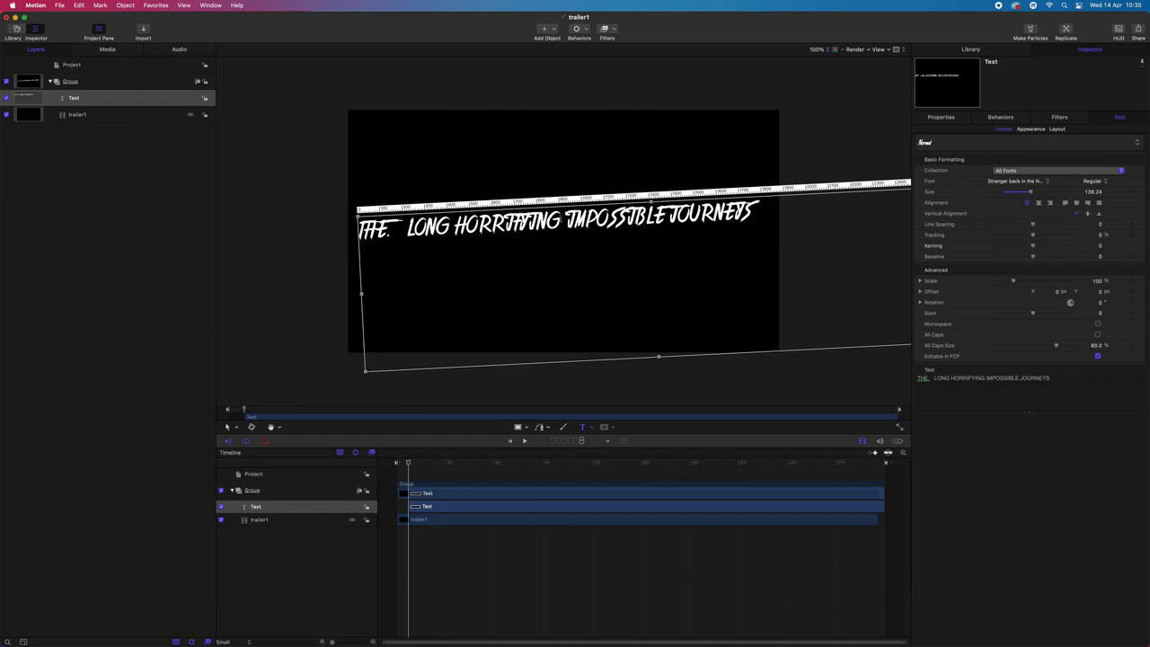
key("Return")
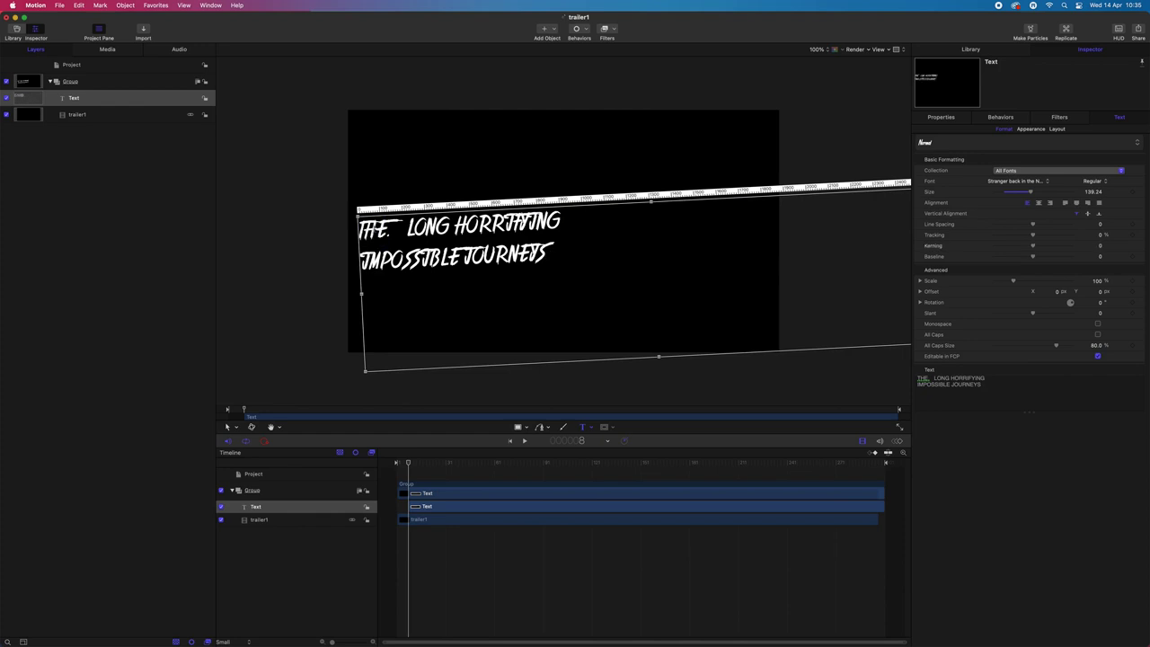
Select the whole two-line title, set its line spacing to -45 and enlarge its size to 222.24
key("super+a")
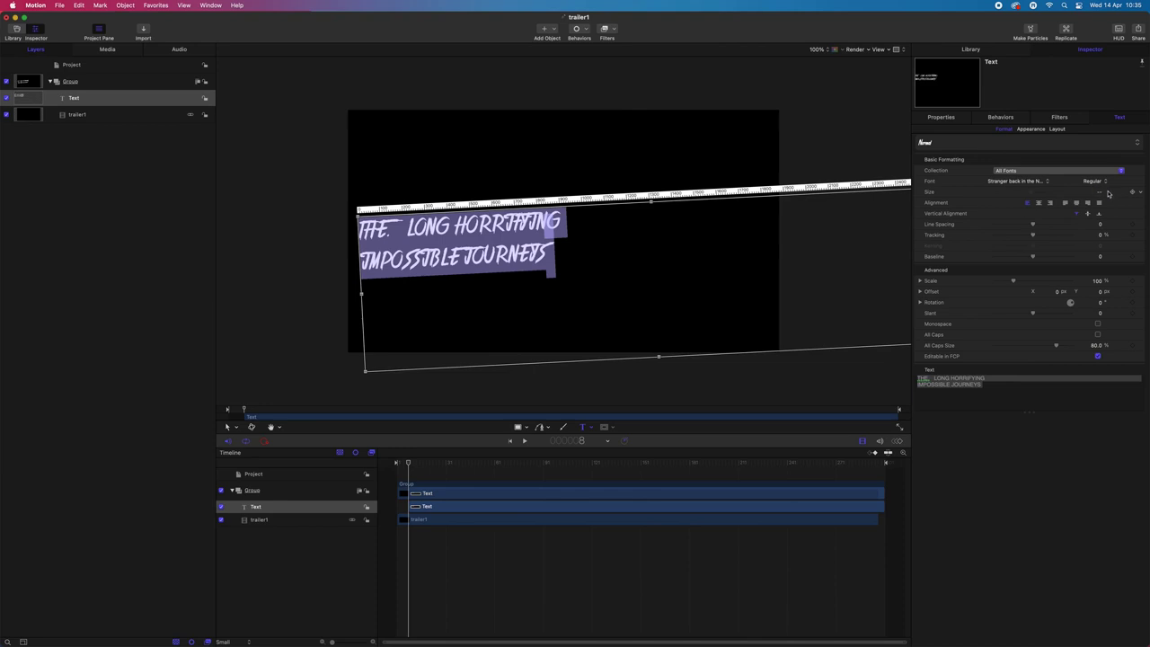
mouse_move(1101, 195)
left_mouse_down()
mouse_move(1130, 195)
mouse_move(1101, 195)
left_mouse_up()
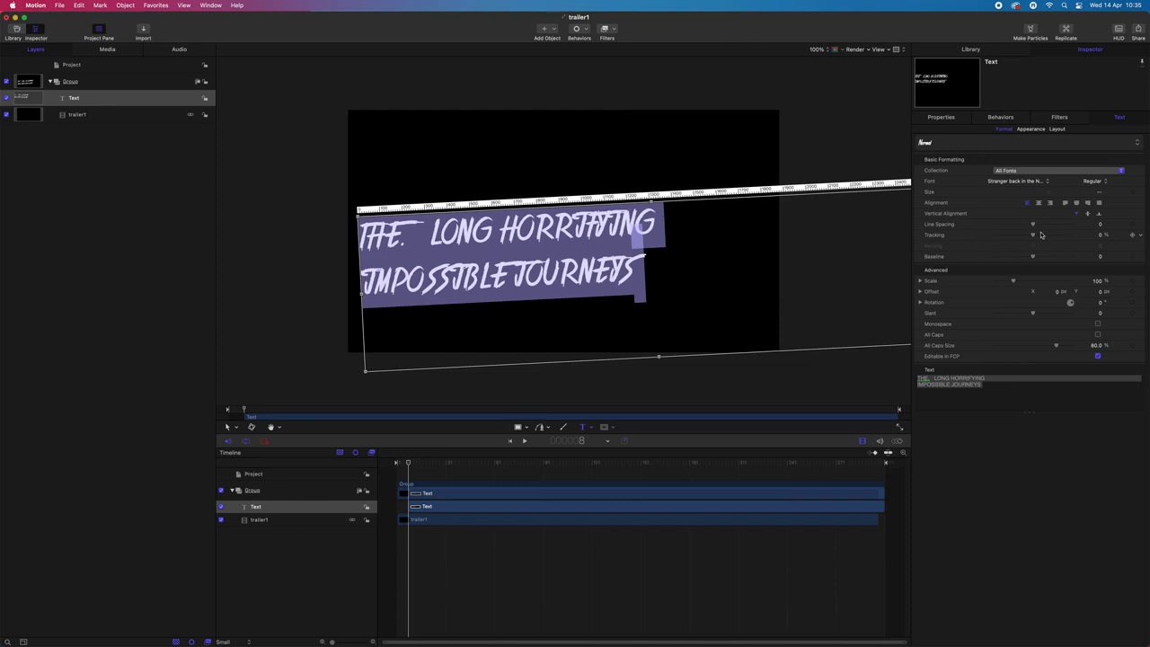
left_click_drag(1034, 225, 1017, 222)
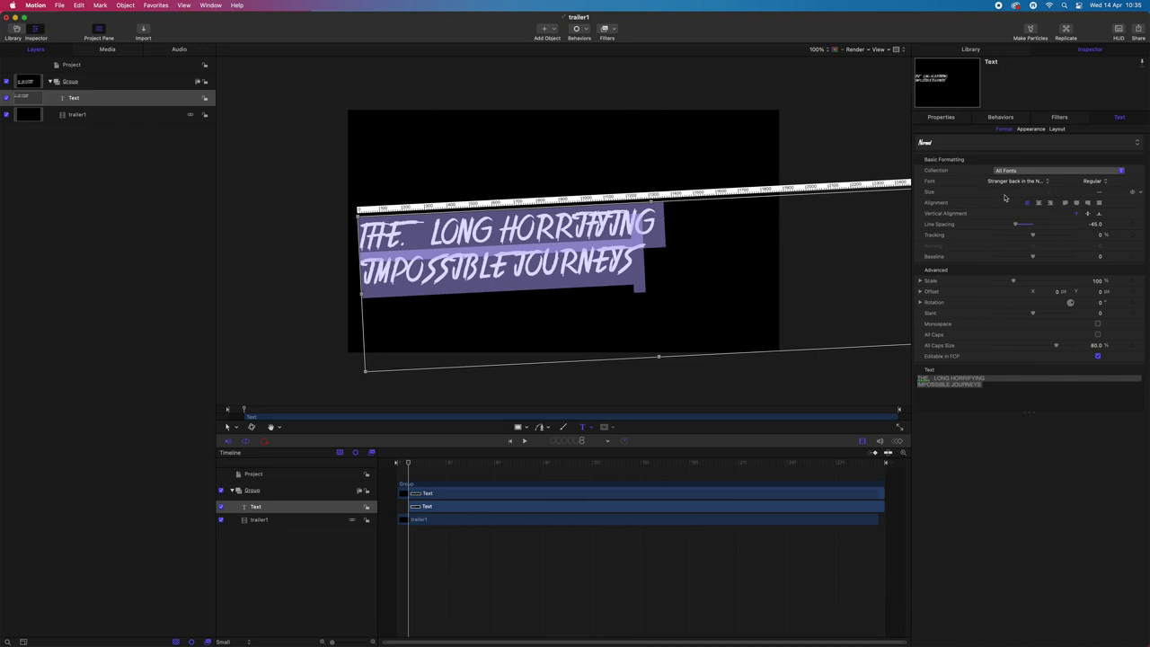
mouse_move(1098, 192)
left_mouse_down()
mouse_move(1137, 192)
mouse_move(1119, 192)
left_mouse_up()
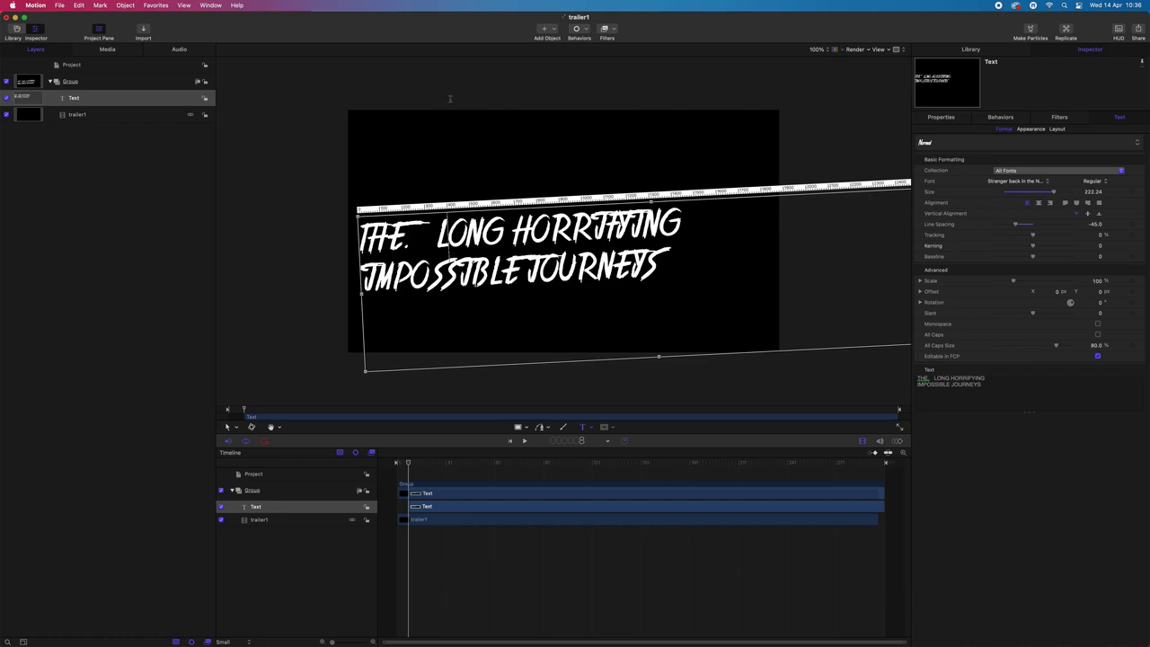
Widen the gap between "IMPOSSIBLE" and "JOURNEYS" and remove one space before "LONG"
left_click(520, 278)
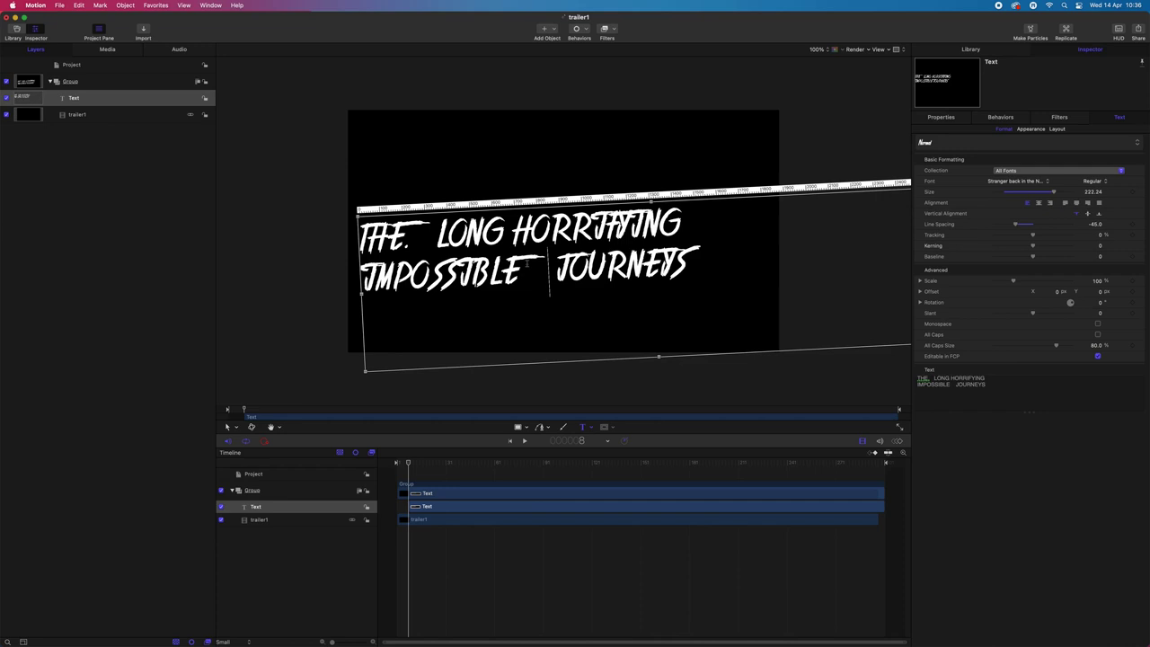
left_click(437, 233)
key("BackSpace")
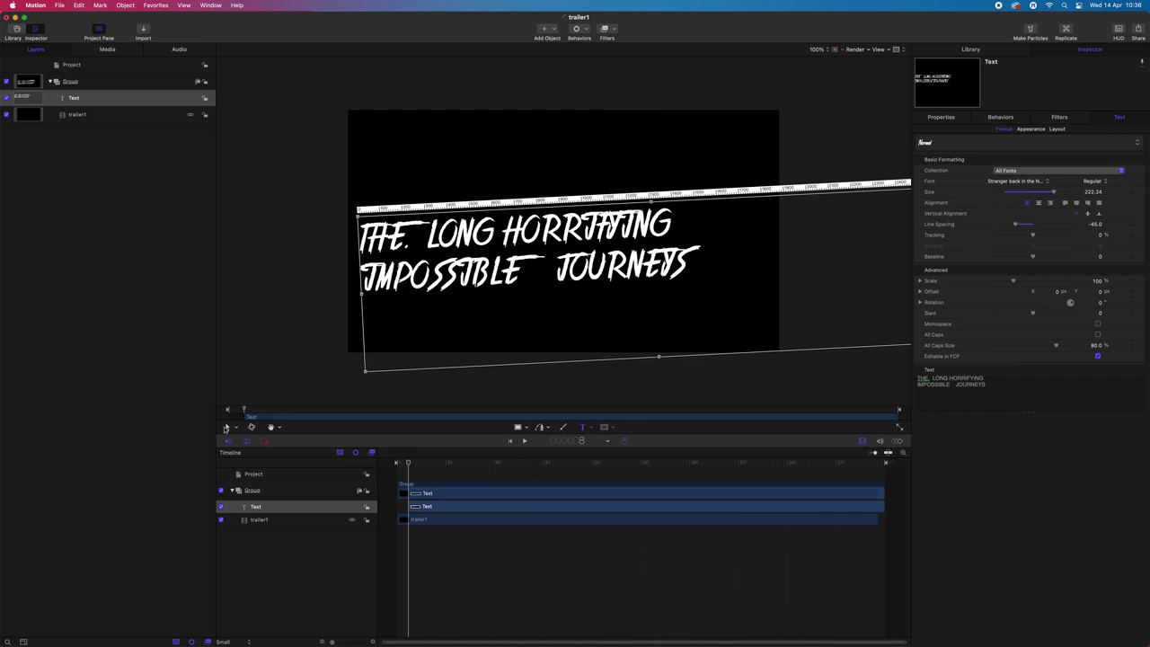
Move the two-line title up the canvas, narrow its text box to bring the far edge inside the frame and recentre it
left_click(227, 428)
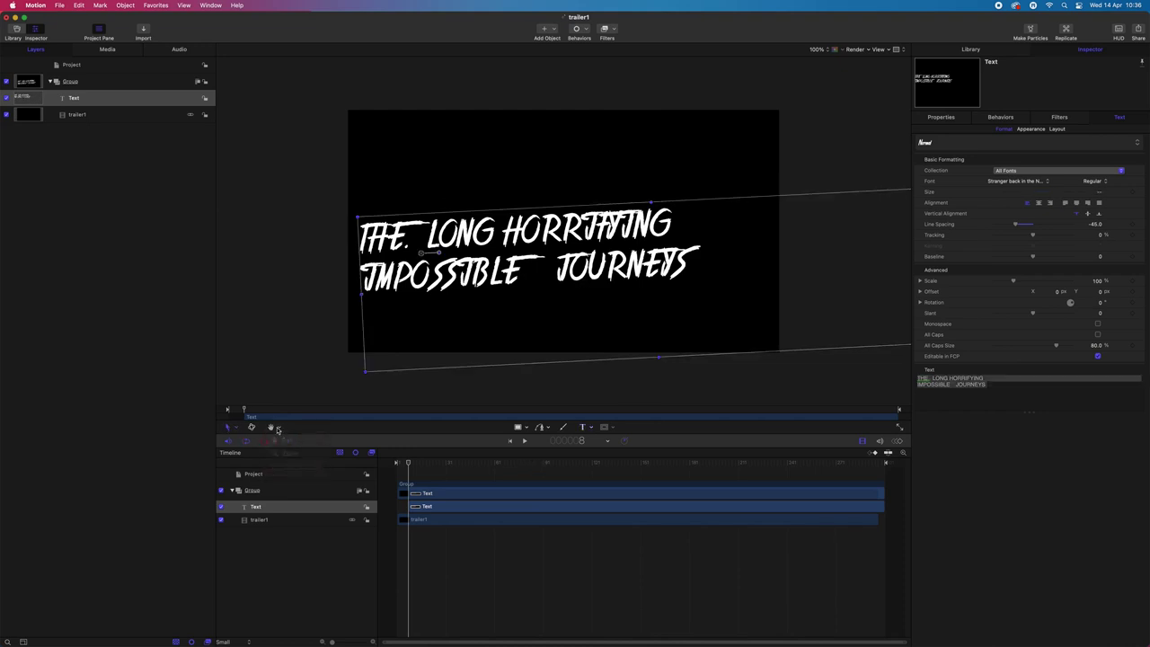
left_click(365, 148)
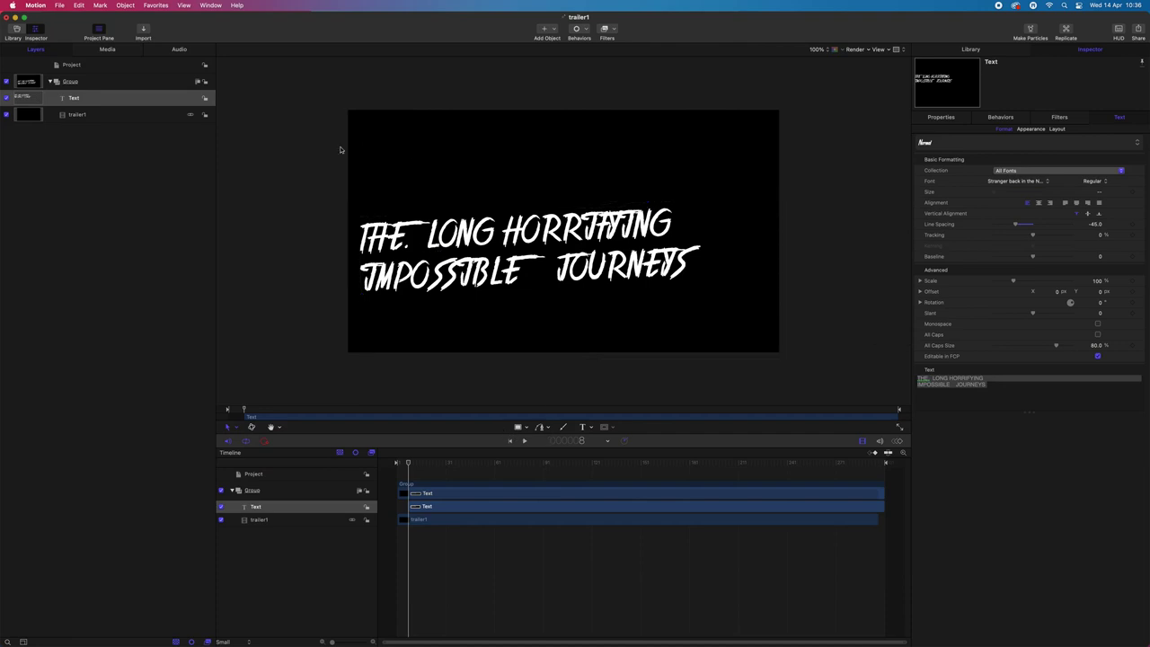
mouse_move(467, 215)
left_mouse_down()
mouse_move(503, 144)
mouse_move(540, 171)
mouse_move(607, 192)
mouse_move(464, 196)
left_mouse_up()
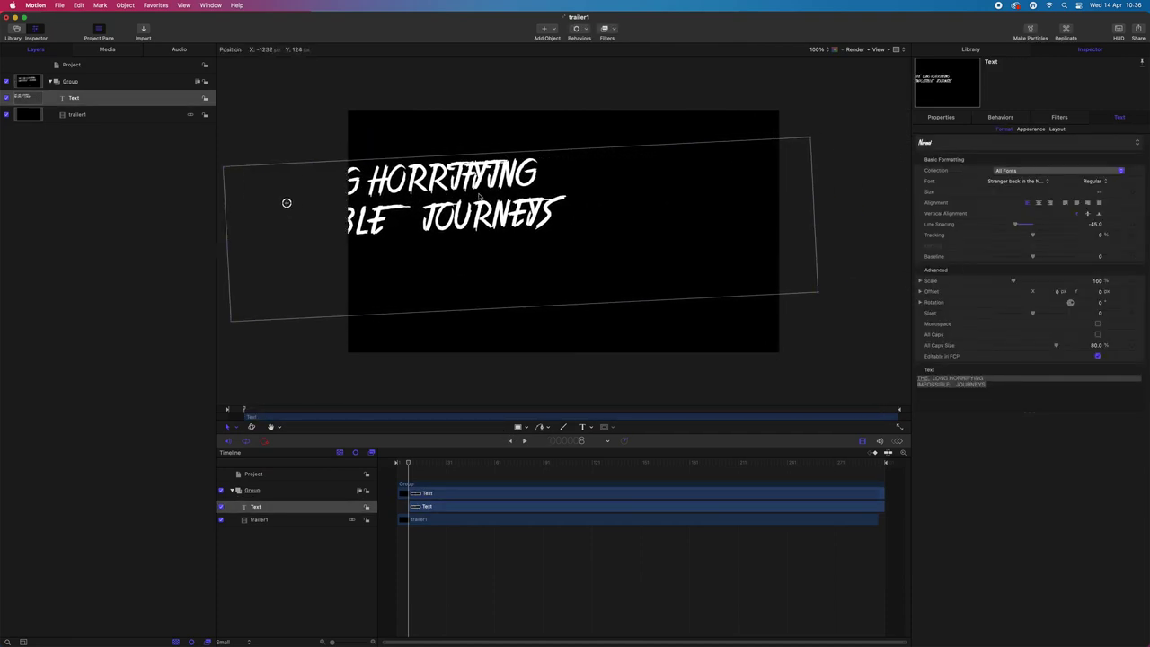
left_click_drag(816, 216, 511, 231)
left_click_drag(384, 222, 558, 232)
Enlarge all the title text to size 347.24 and narrow its text box slightly to fit the lines
double_click(600, 227)
left_click(589, 231)
key("super+a")
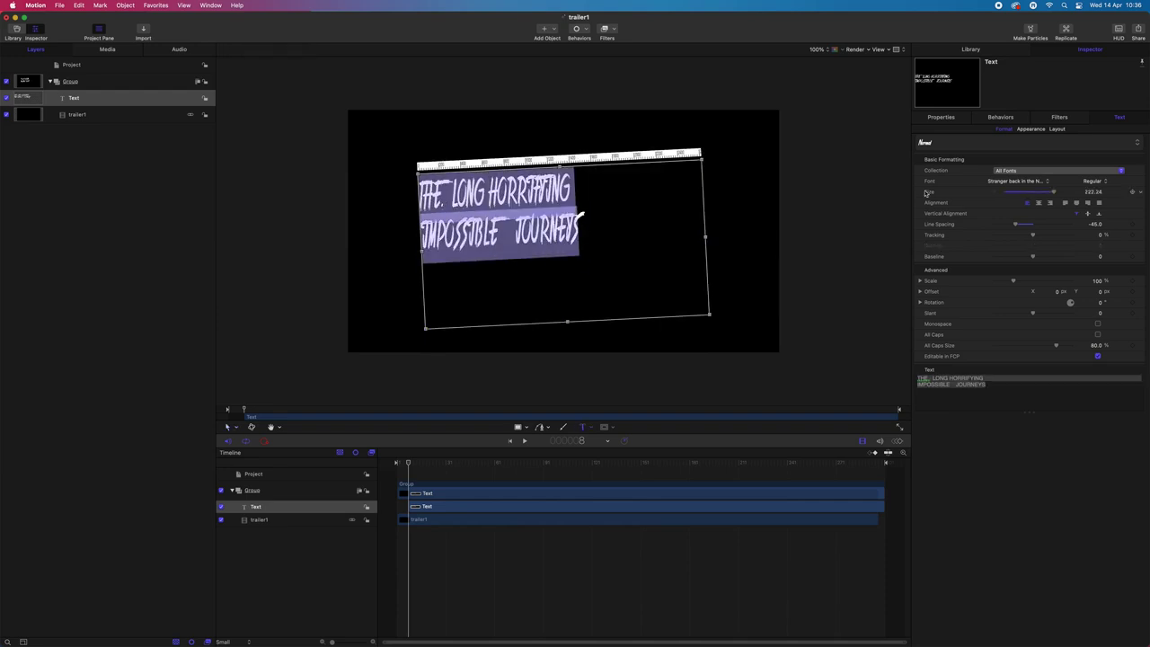
left_click_drag(1092, 193, 1134, 192)
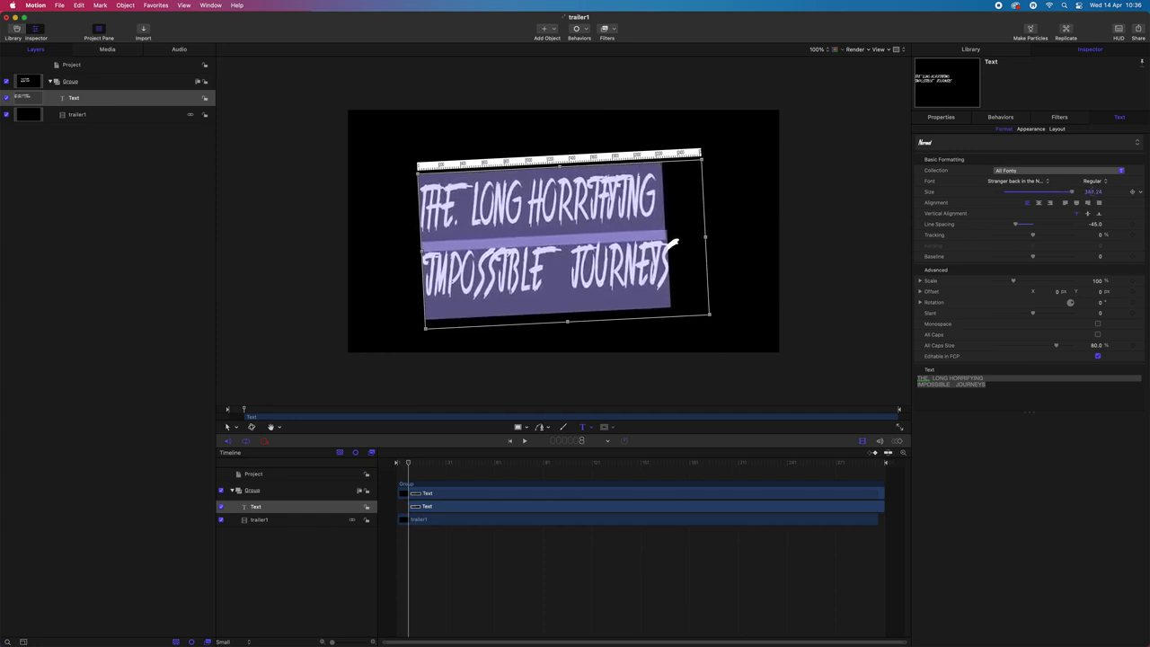
left_click_drag(708, 241, 687, 239)
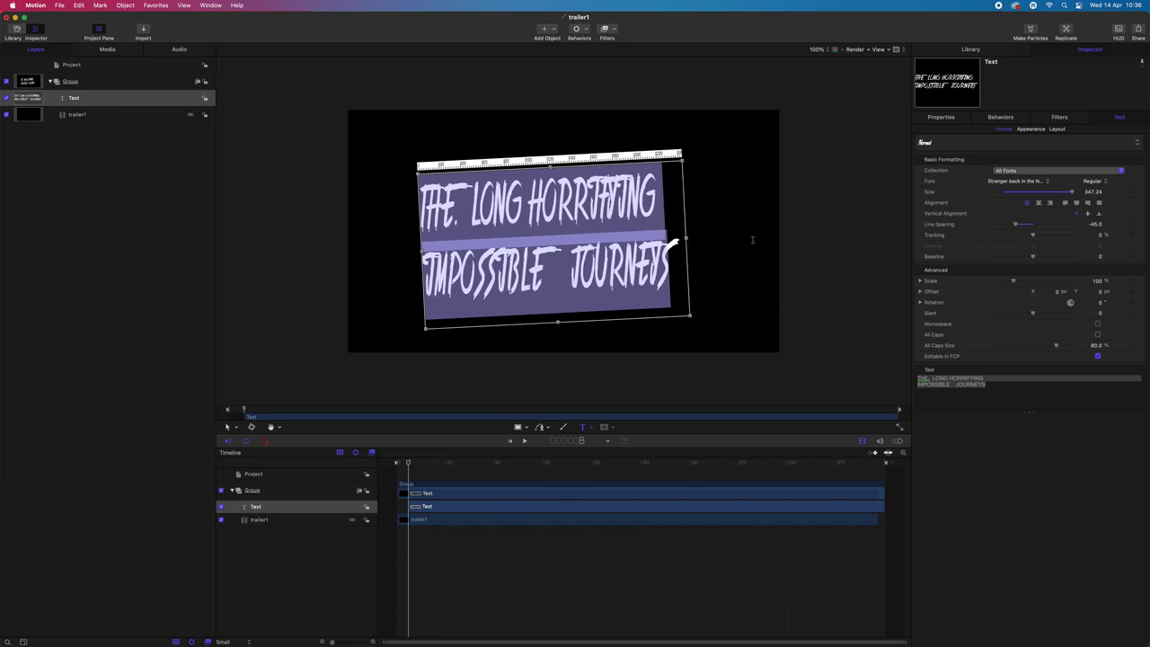
Finish editing the title and reposition it so both lines sit centred on the canvas
left_click(804, 232)
left_click(229, 427)
left_click_drag(468, 267, 486, 248)
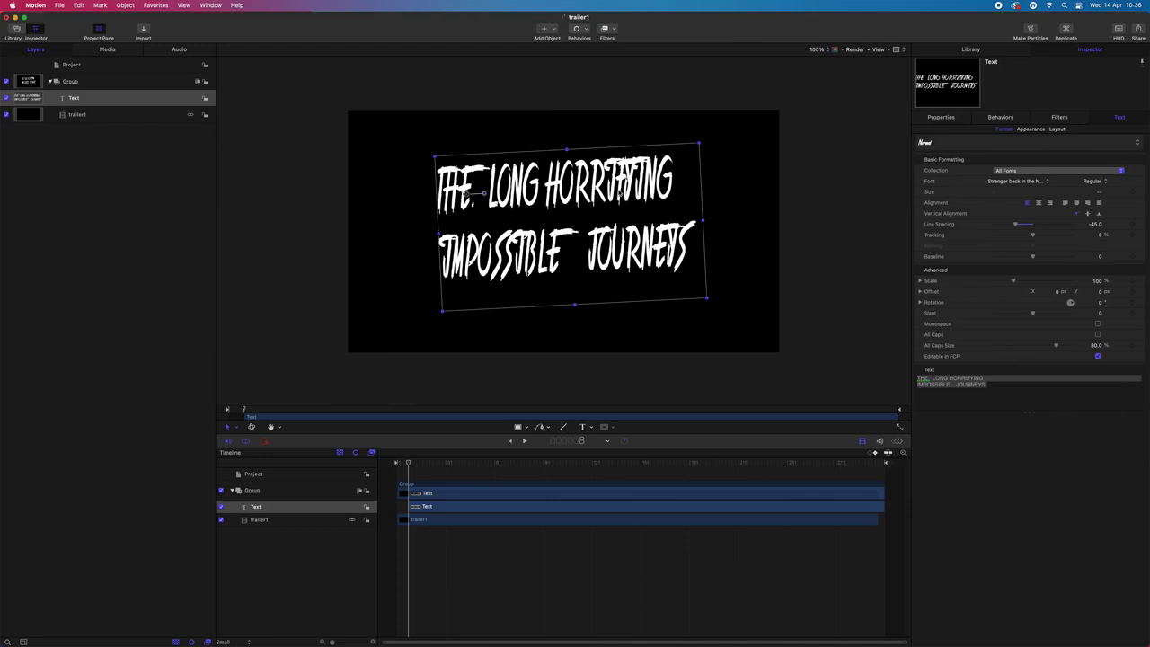
left_click_drag(482, 192, 462, 193)
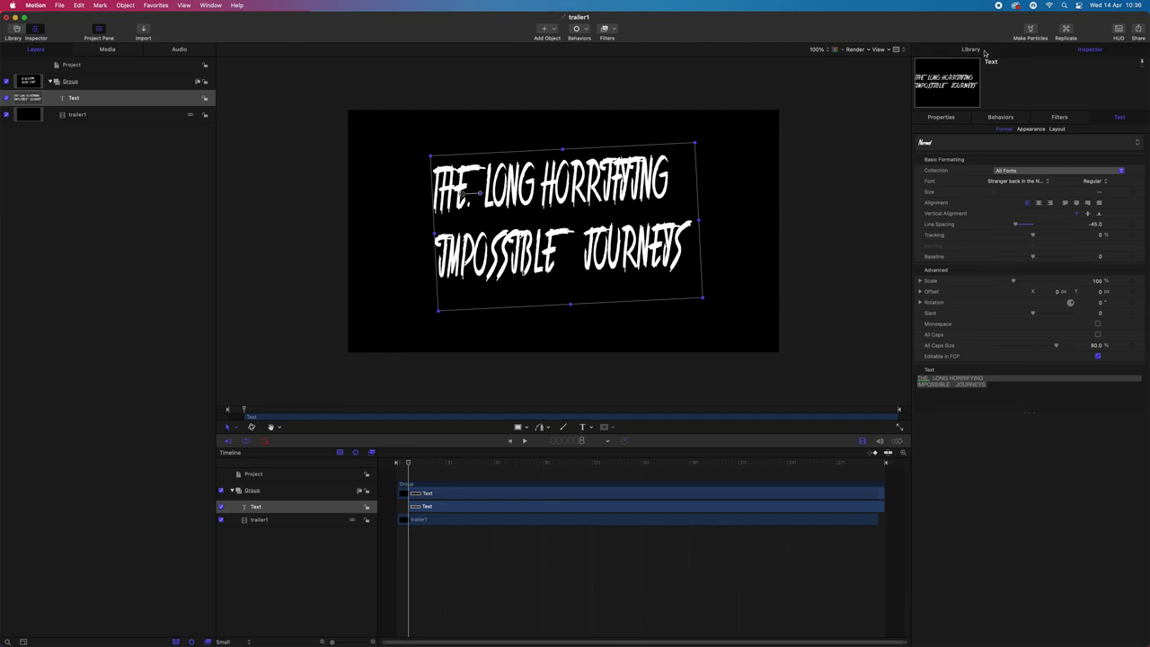
Browse the library's Text Animation behaviors and preview Scroll Text, Sequence Text, Text Tracking and Type On
left_click(982, 51)
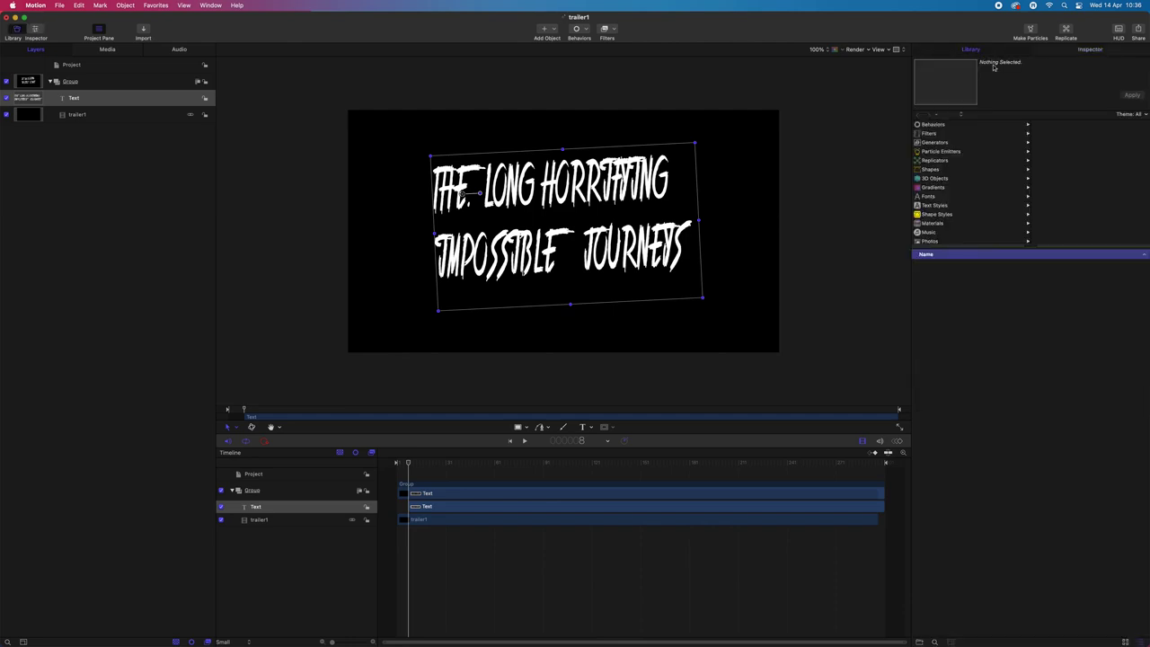
left_click(951, 206)
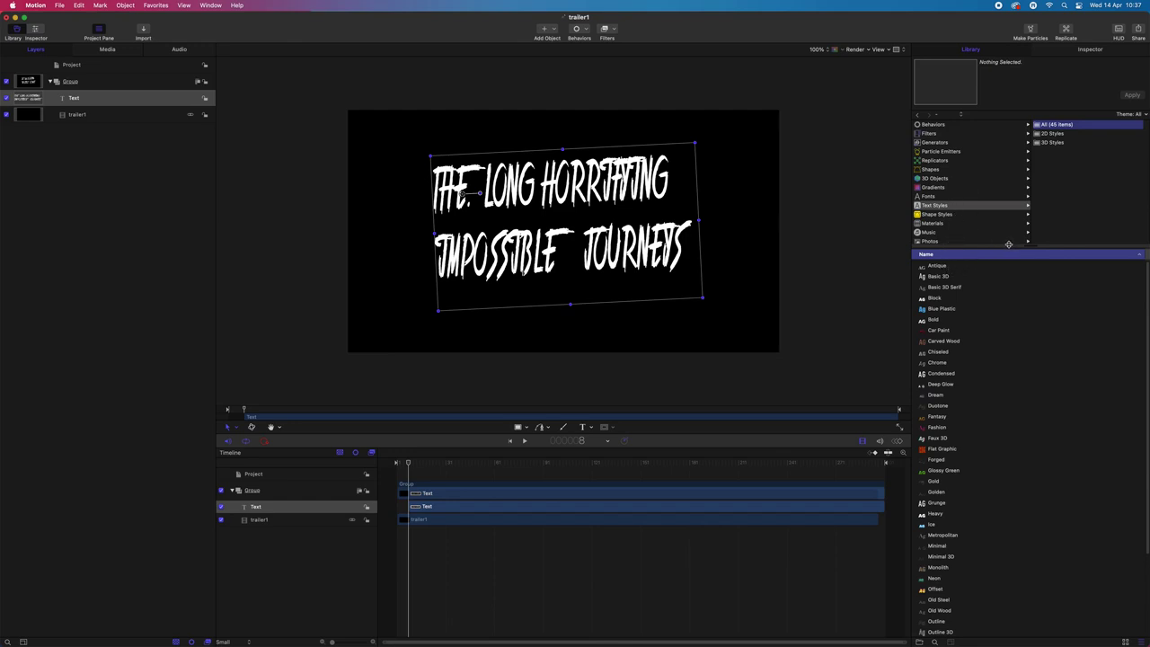
left_click_drag(1033, 253, 1032, 331)
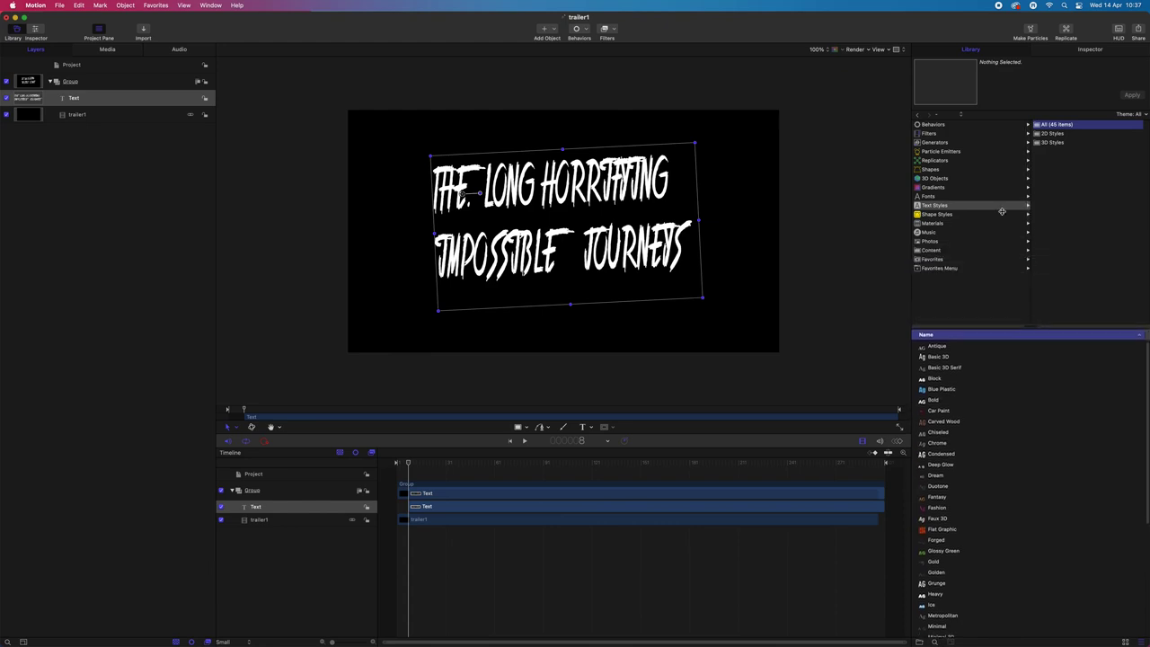
left_click(949, 127)
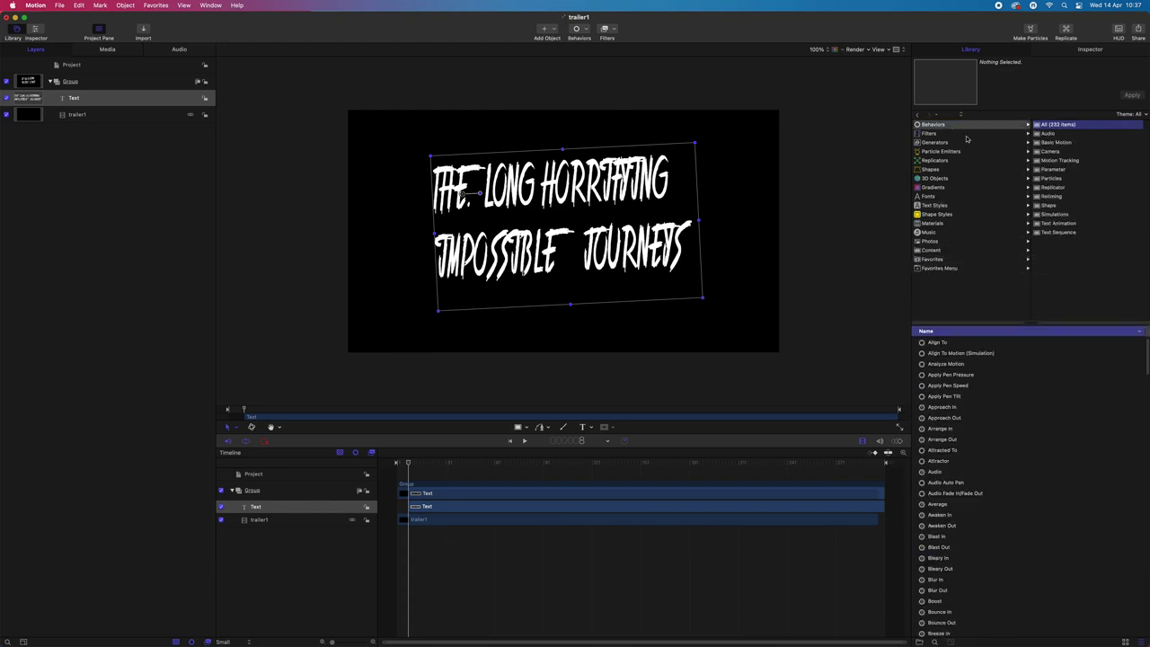
left_click(1066, 224)
left_click(954, 347)
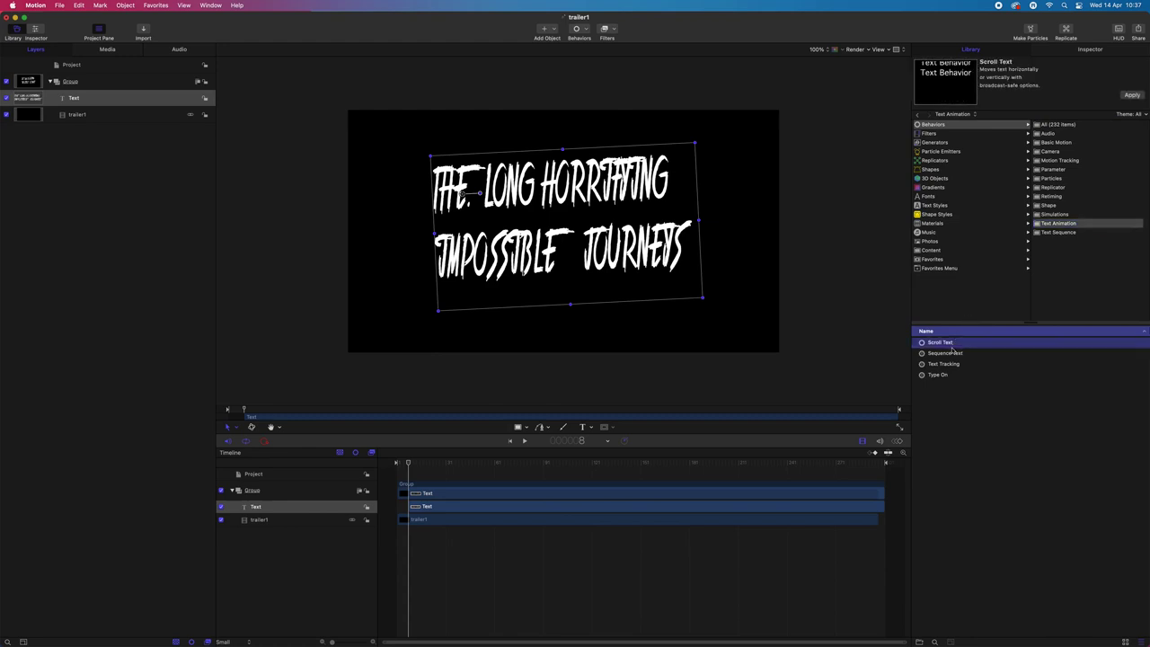
left_click(954, 352)
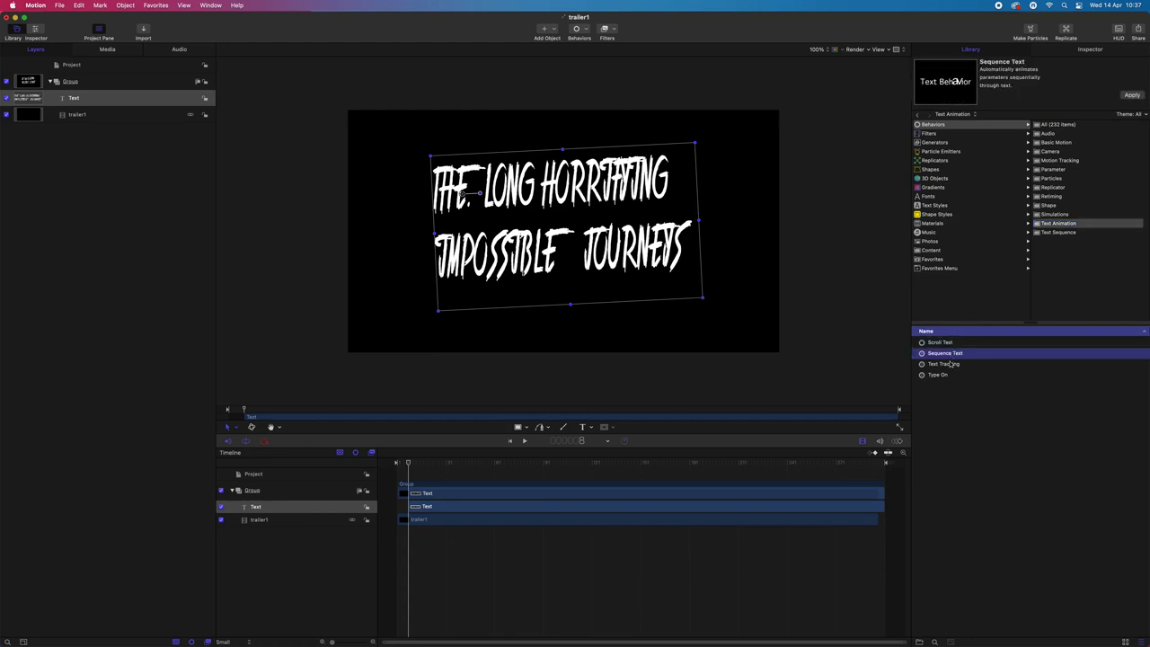
left_click(950, 364)
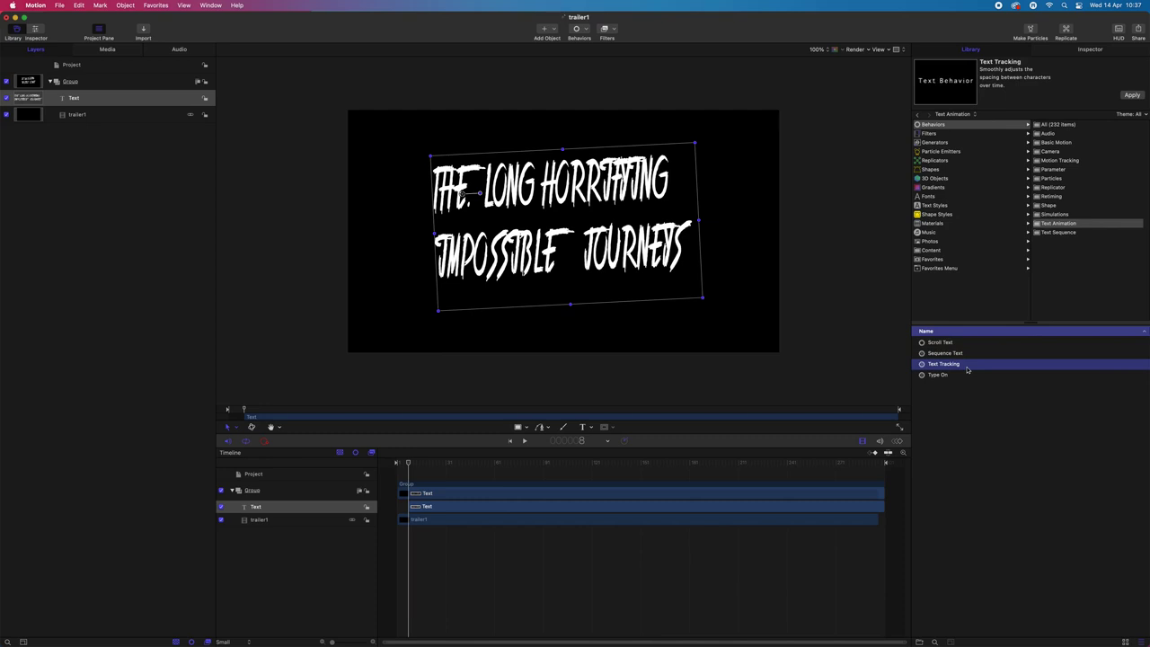
left_click(944, 375)
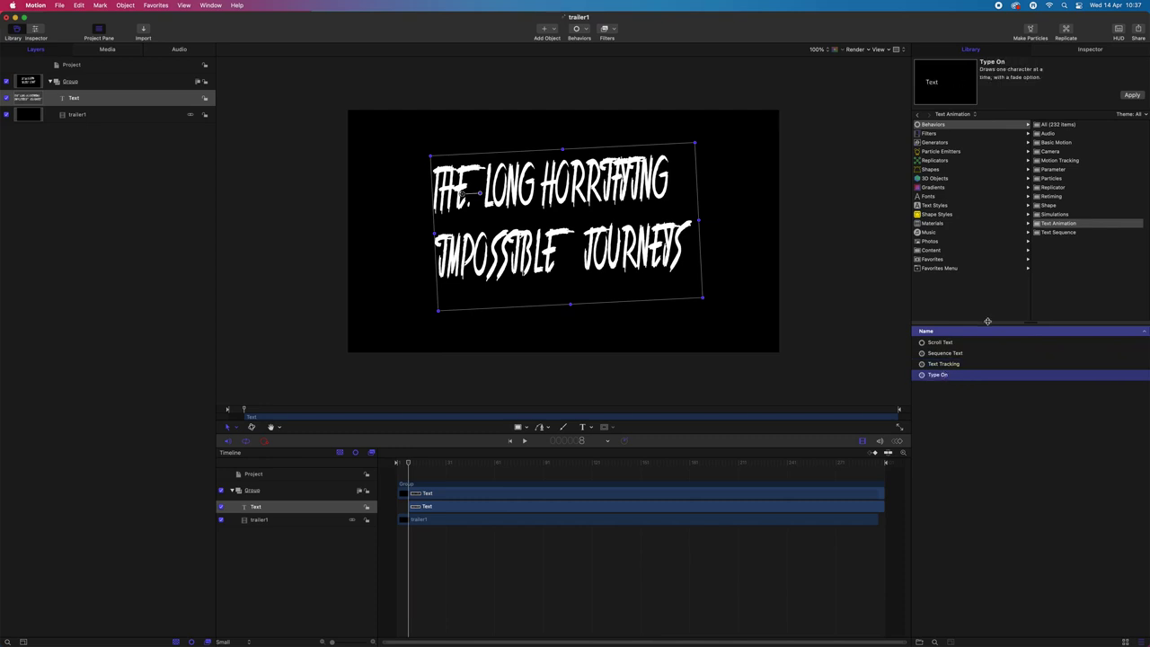
Preview the Arrange In, Arrange Out and Pop In behaviors in the Text-Basic set of Text Sequence
left_click(1062, 233)
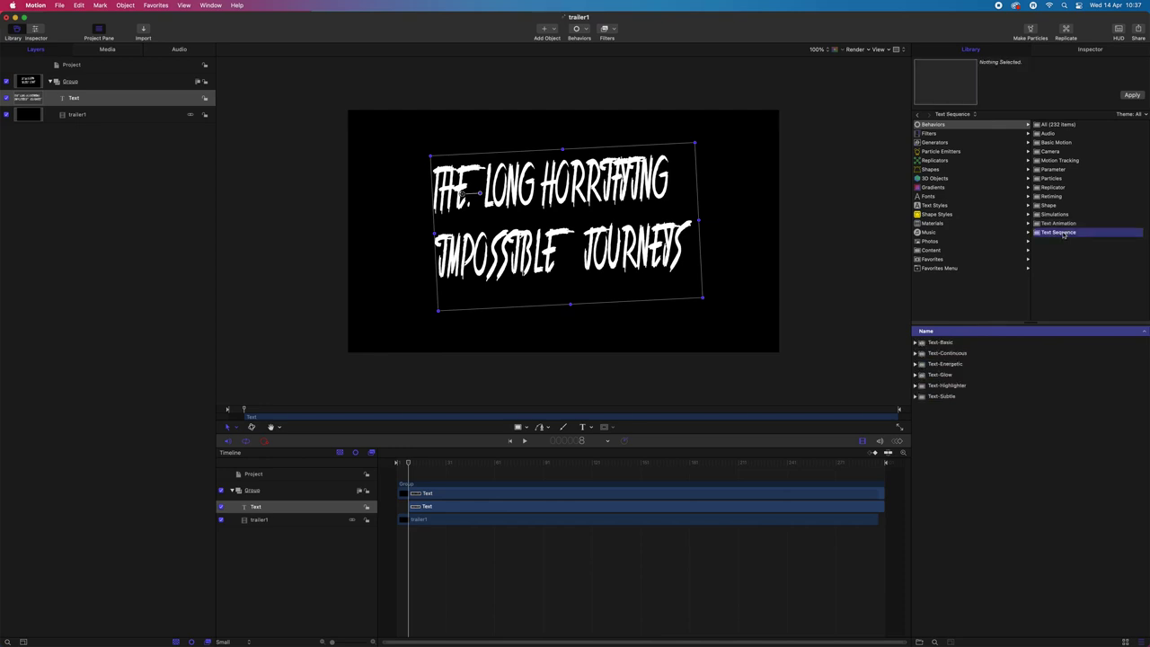
left_click(943, 344)
left_click(916, 343)
left_click(945, 354)
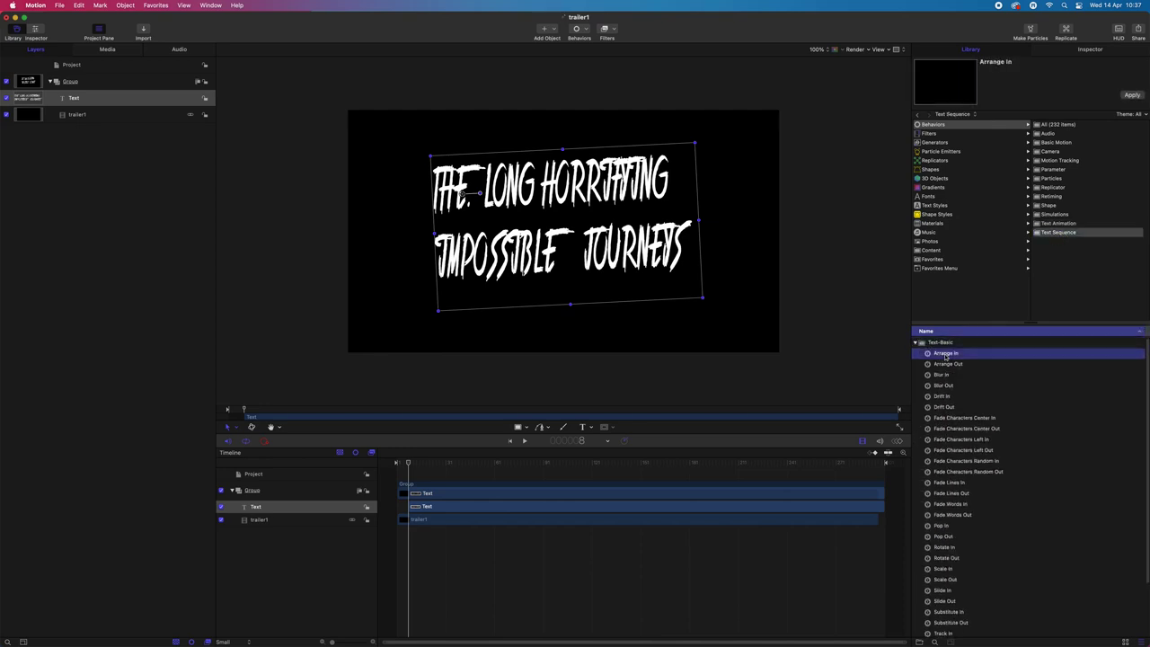
left_click(971, 364)
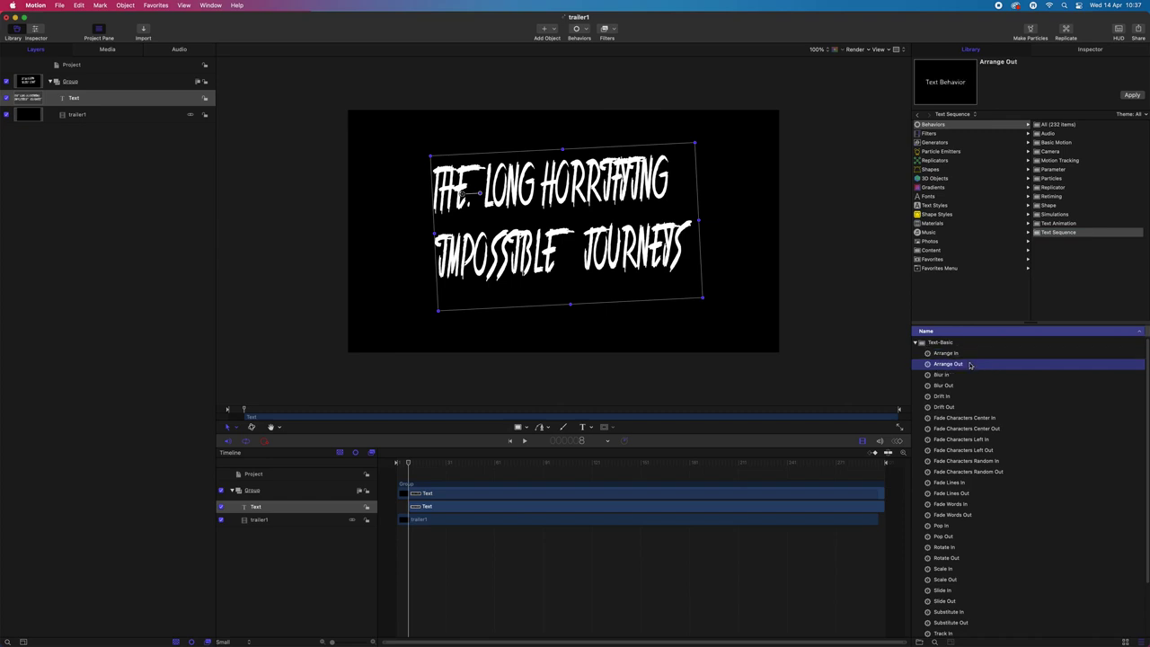
scroll(971, 365, "down", 3)
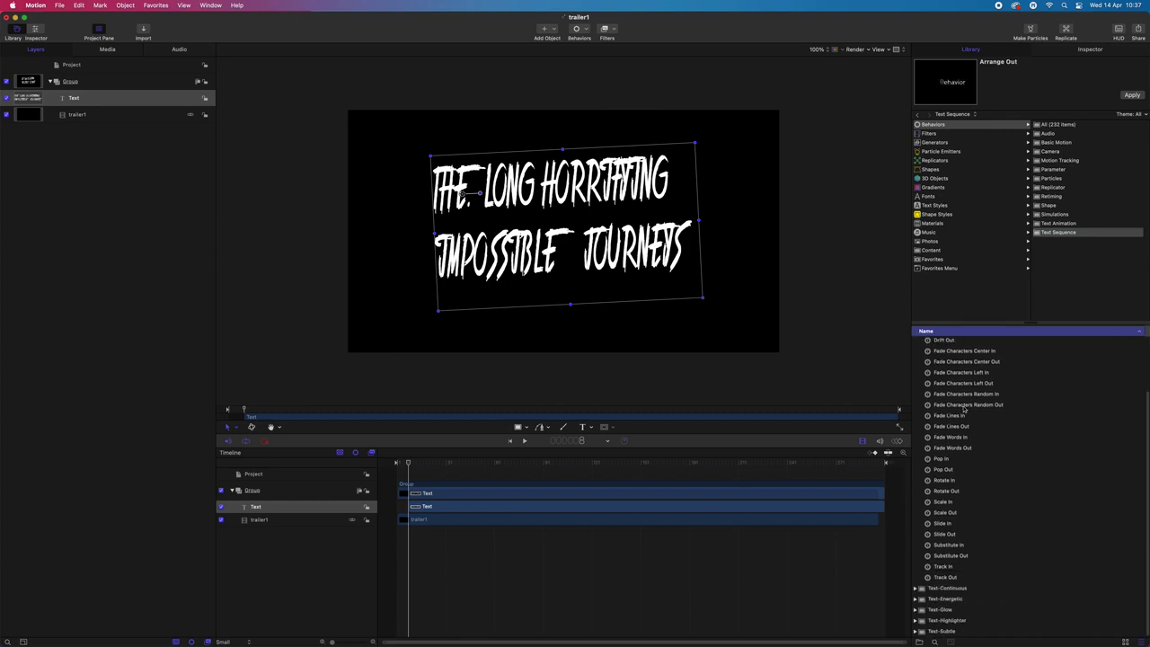
left_click(946, 459)
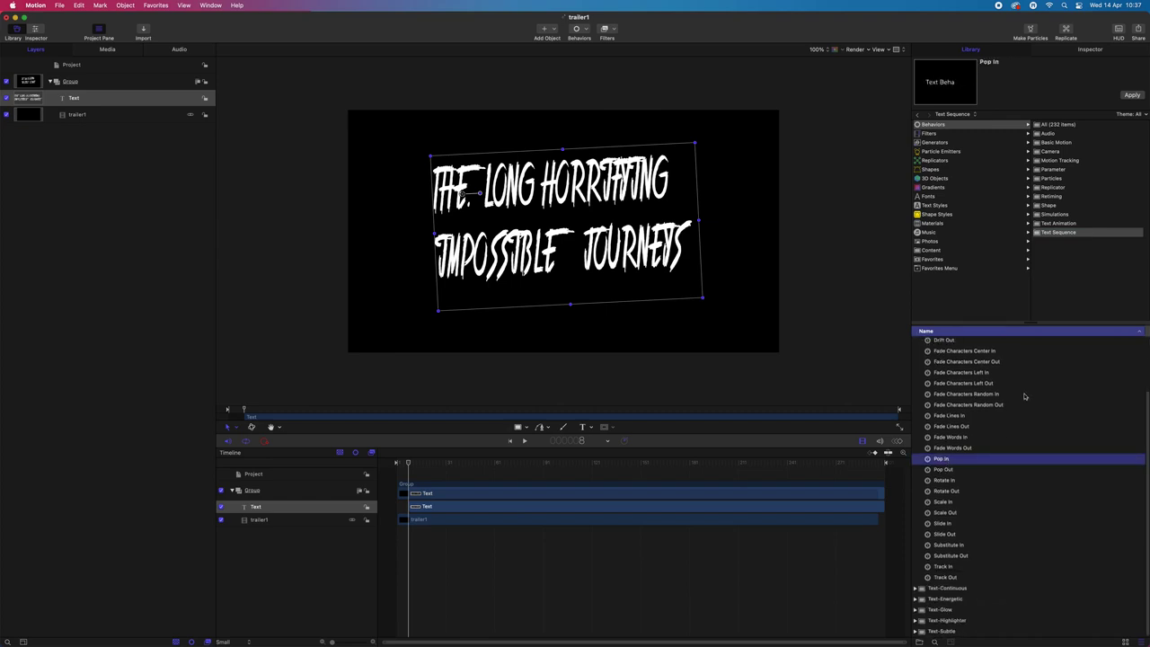
scroll(955, 389, "up", 3)
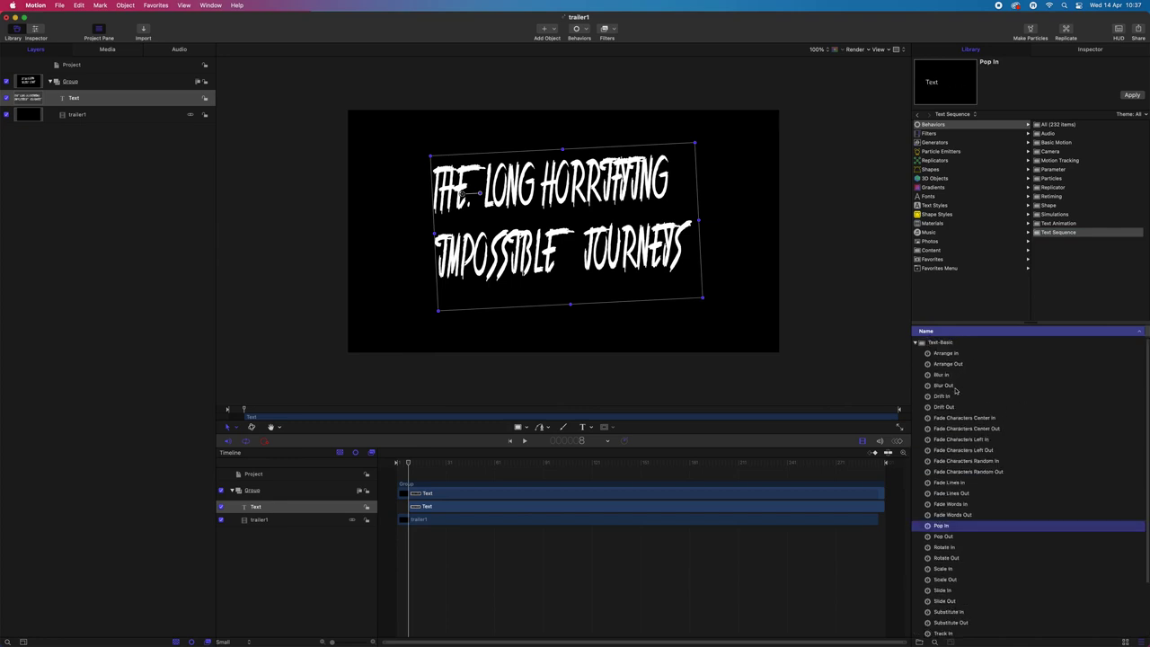
Preview Text-Energetic behaviors, including Awaken Out, Blast In, Blast Out, Bounce In, Debris In, Hop Out and Jump In
left_click(916, 343)
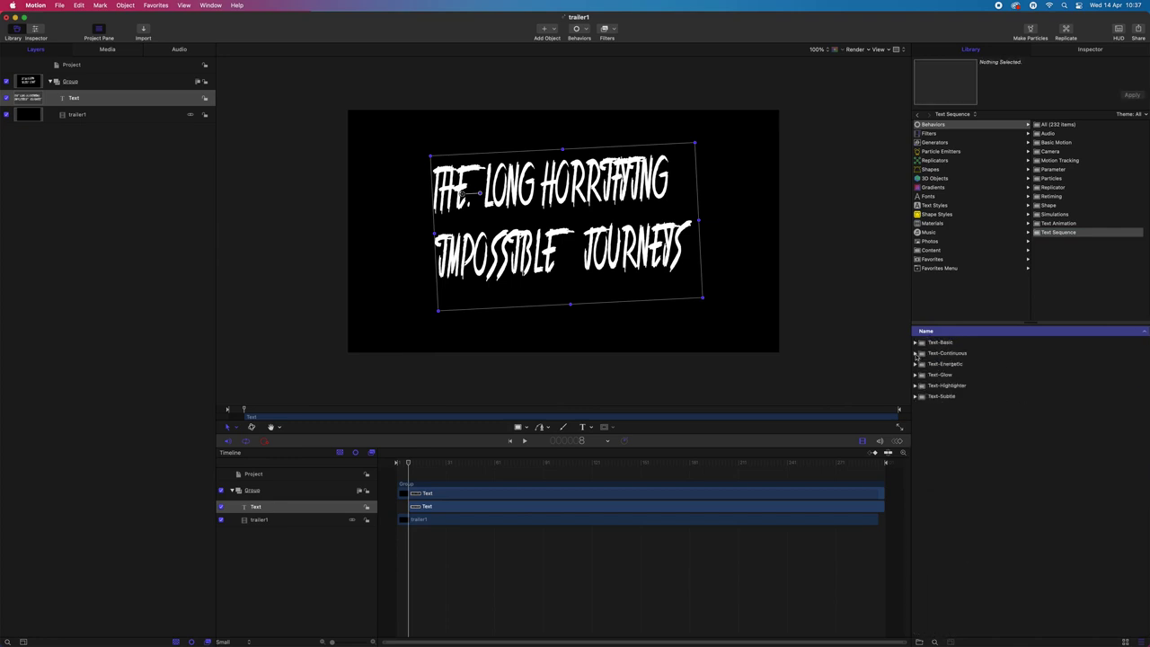
left_click(916, 364)
left_click(944, 375)
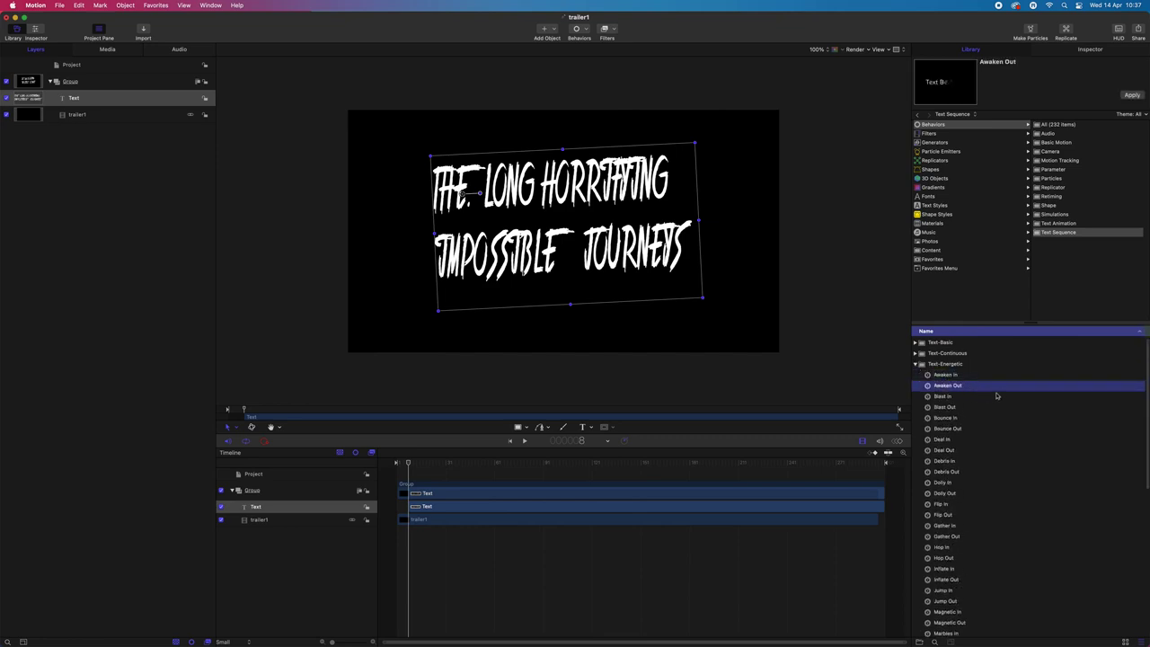
left_click(973, 398)
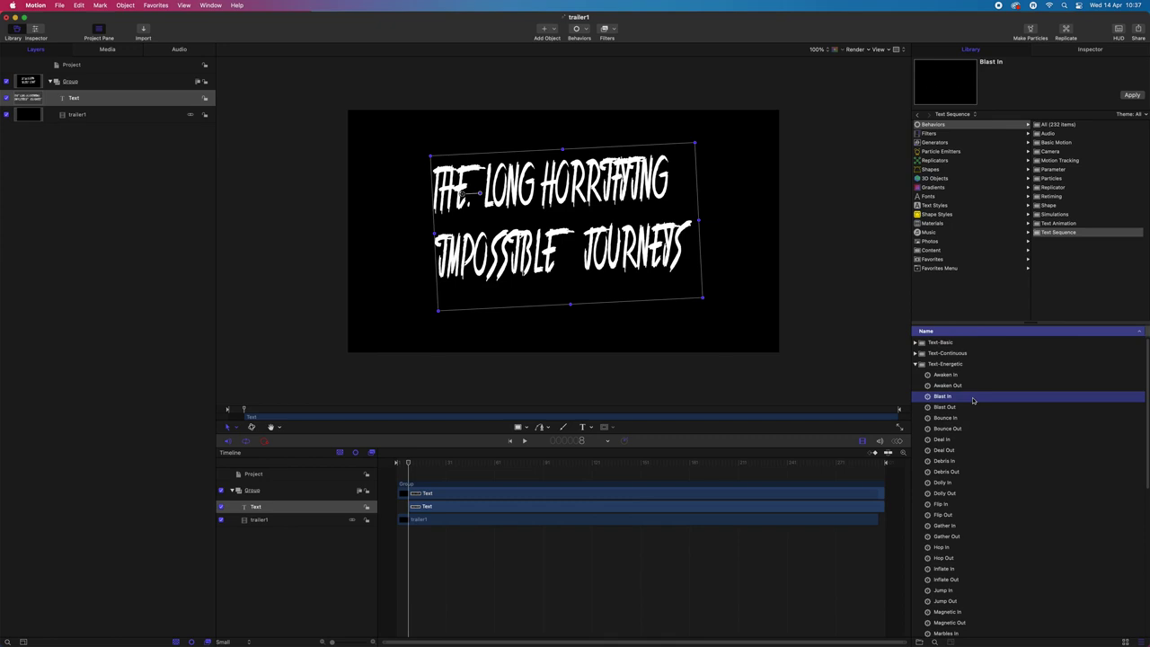
left_click(961, 409)
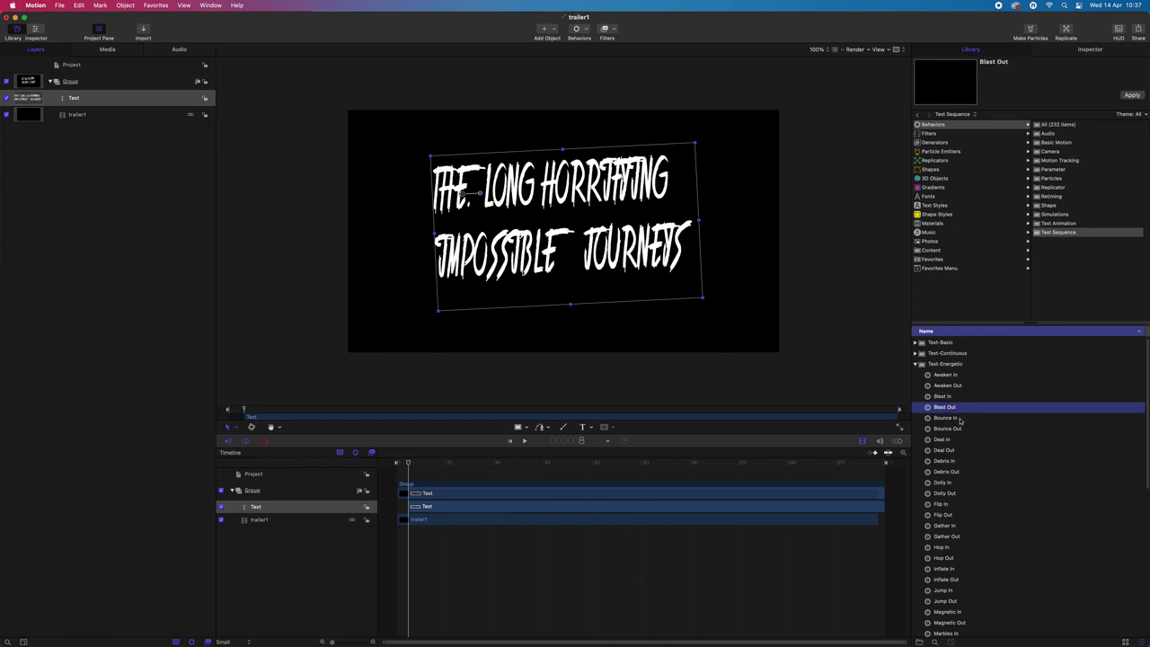
left_click(959, 418)
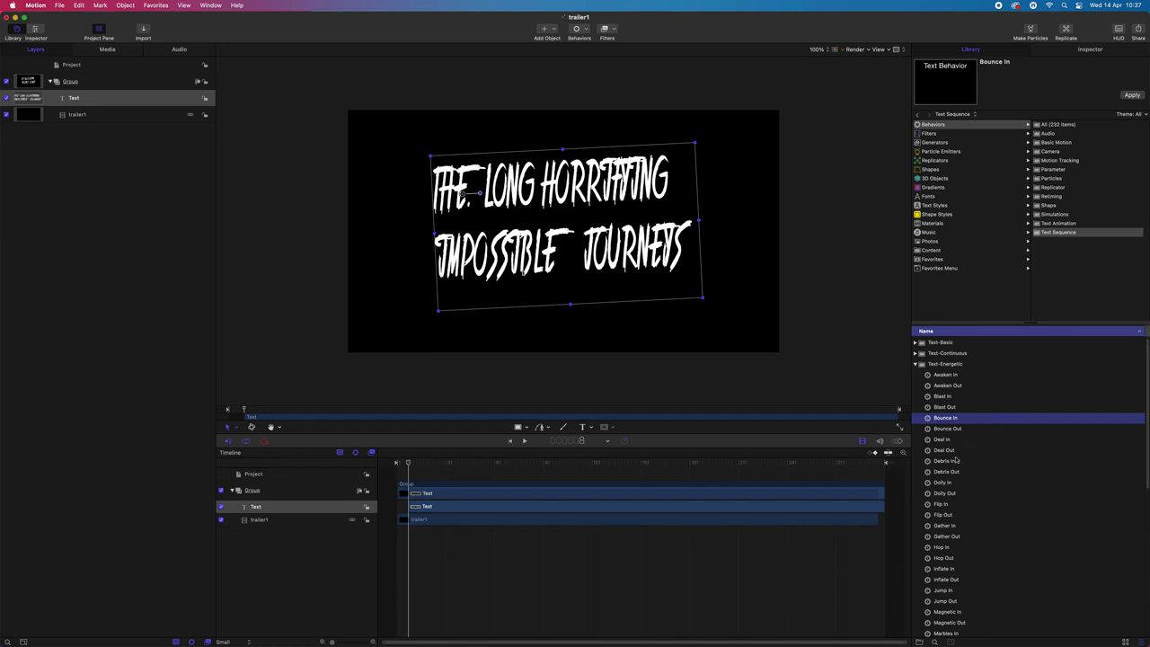
left_click(956, 460)
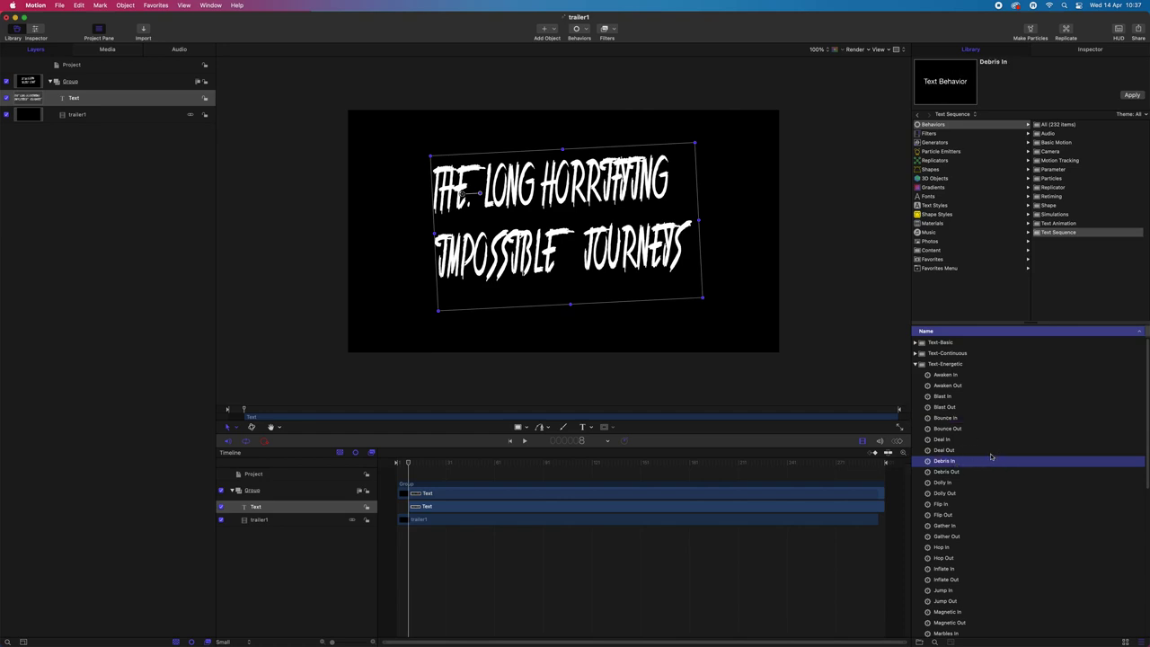
scroll(989, 461, "down", 3)
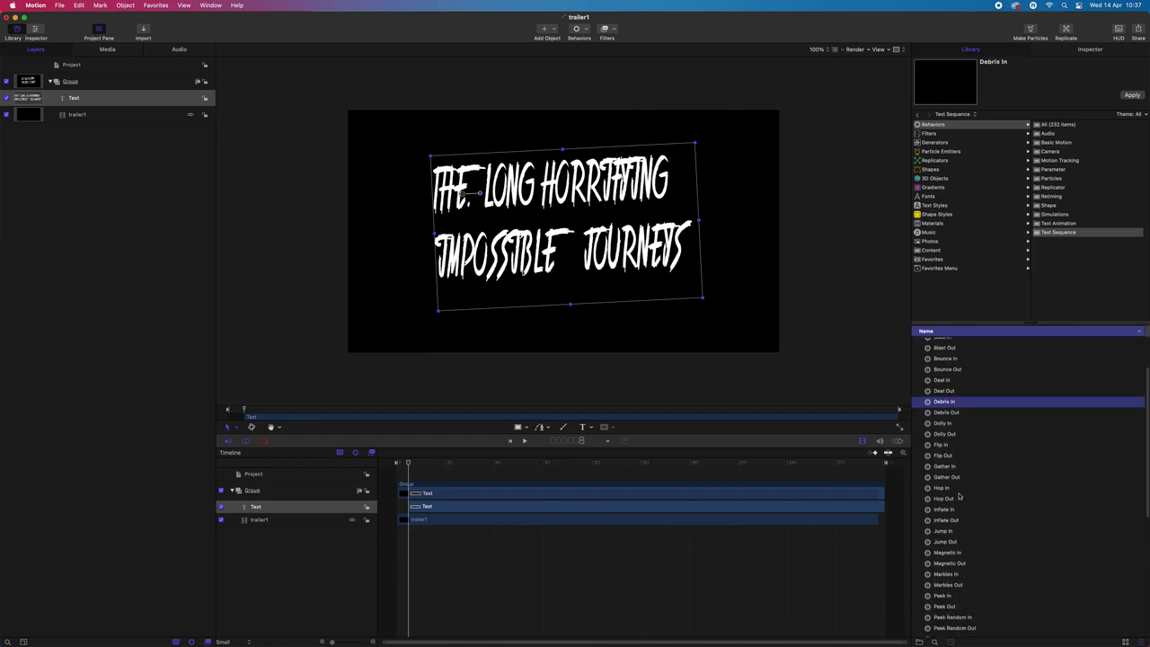
left_click(959, 498)
scroll(959, 496, "down", 2)
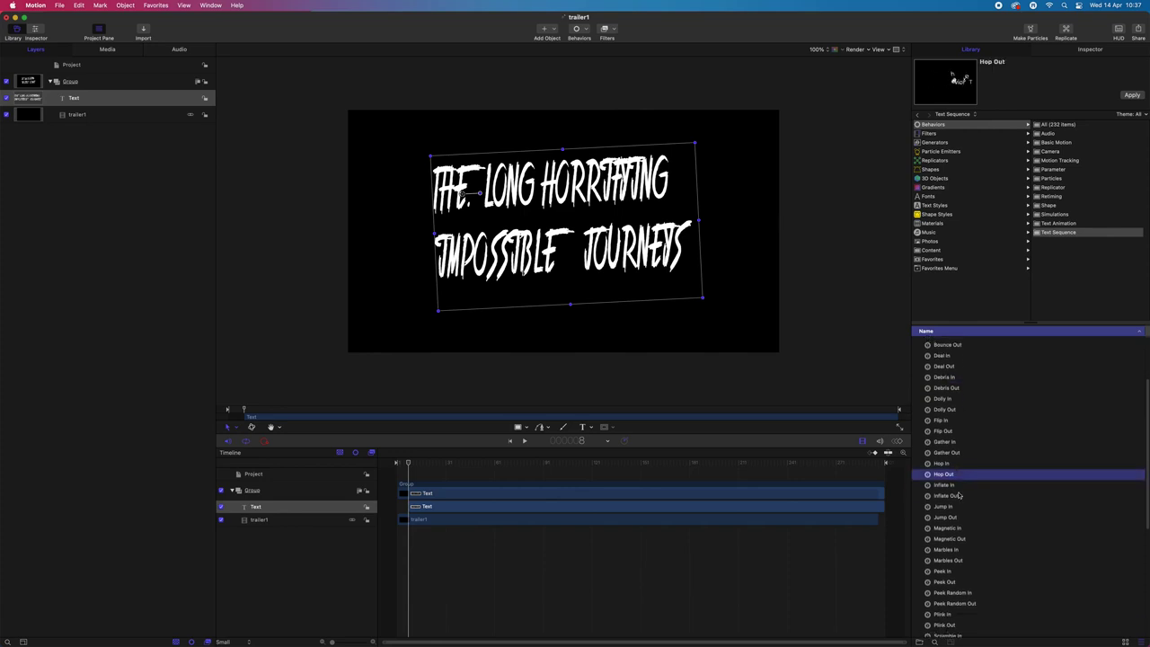
left_click(959, 507)
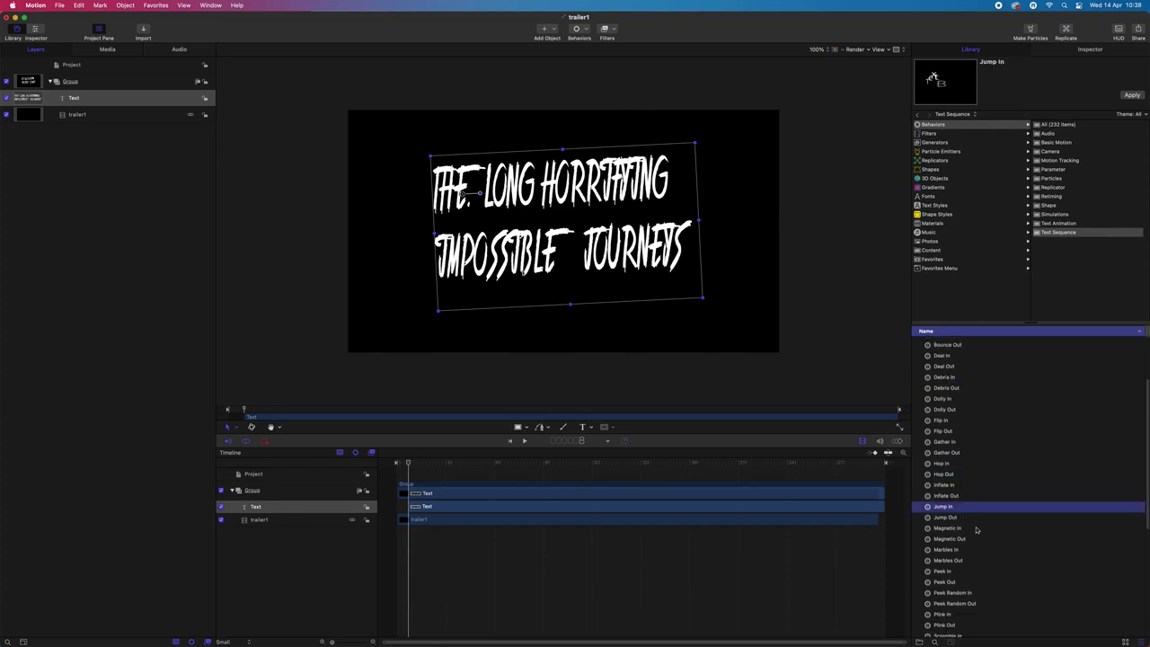
Apply the Magnetic In behavior to the title in the timeline and play the animation from the first frame
left_click(974, 528)
scroll(973, 529, "down", 5)
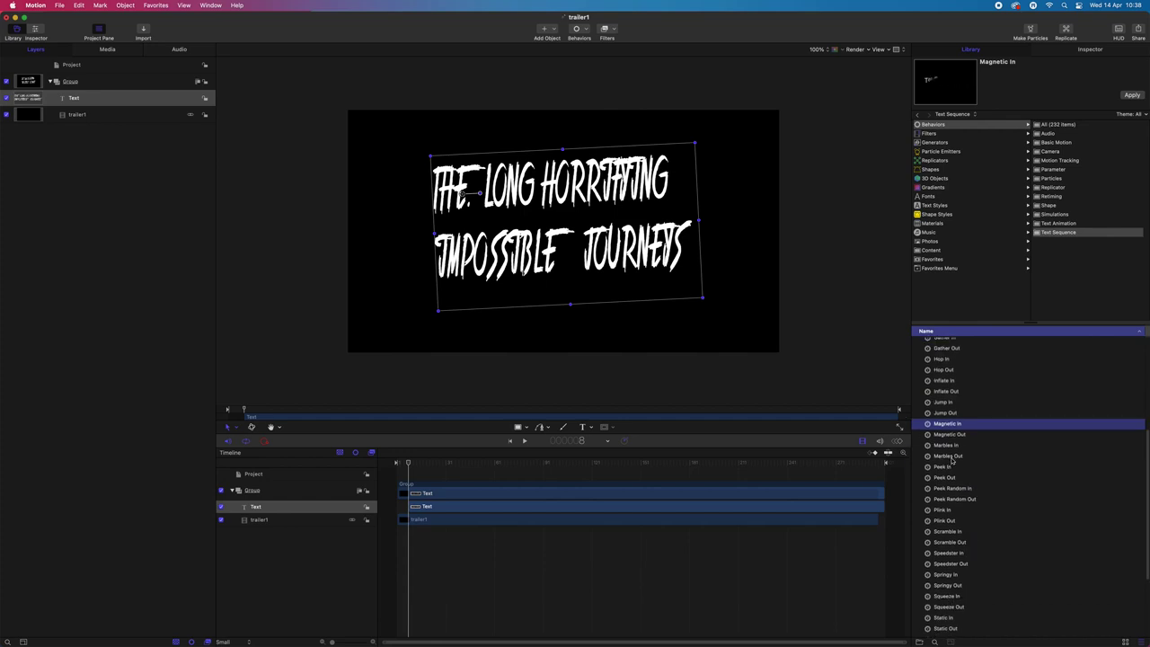
left_click_drag(928, 426, 421, 509)
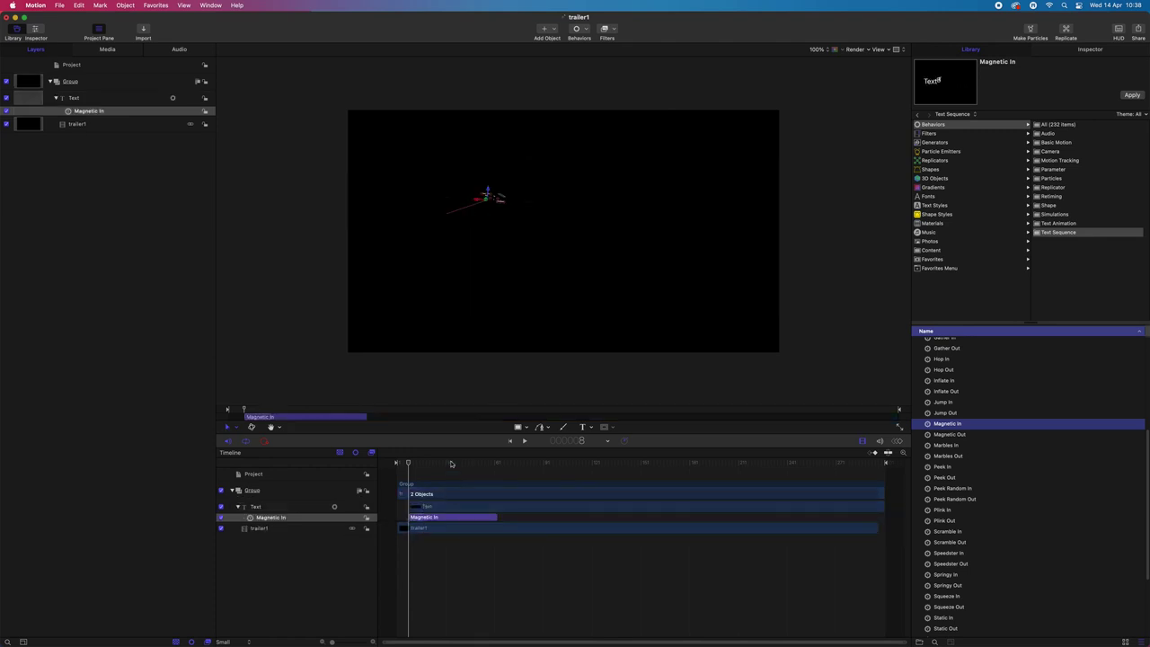
left_click_drag(410, 463, 396, 463)
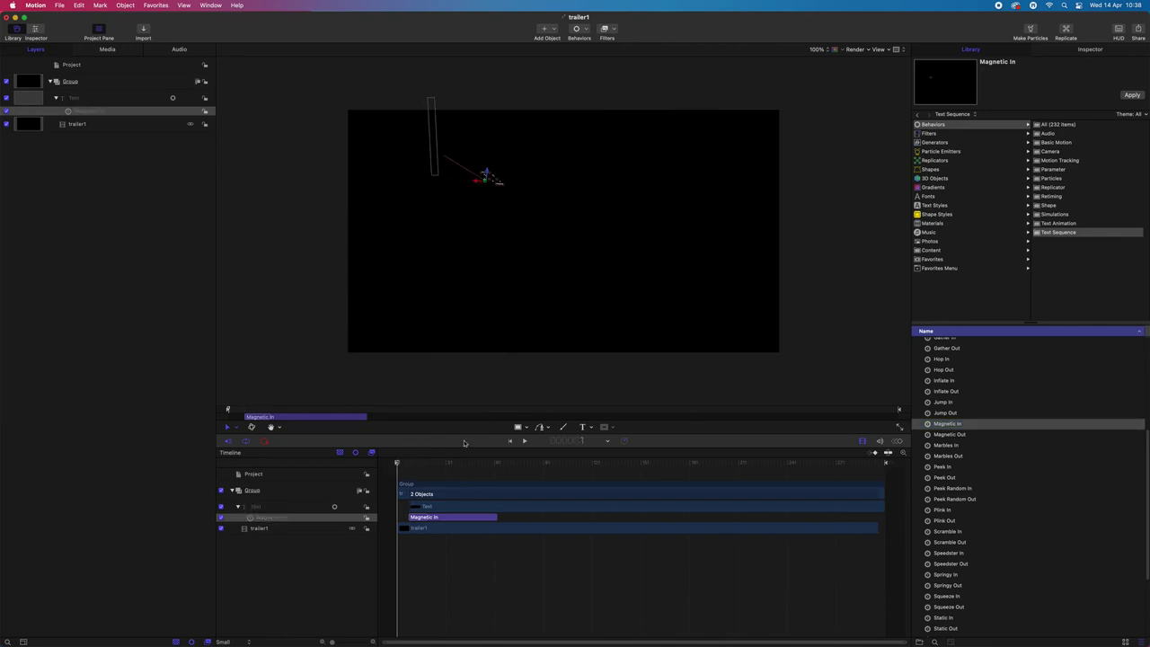
left_click(526, 440)
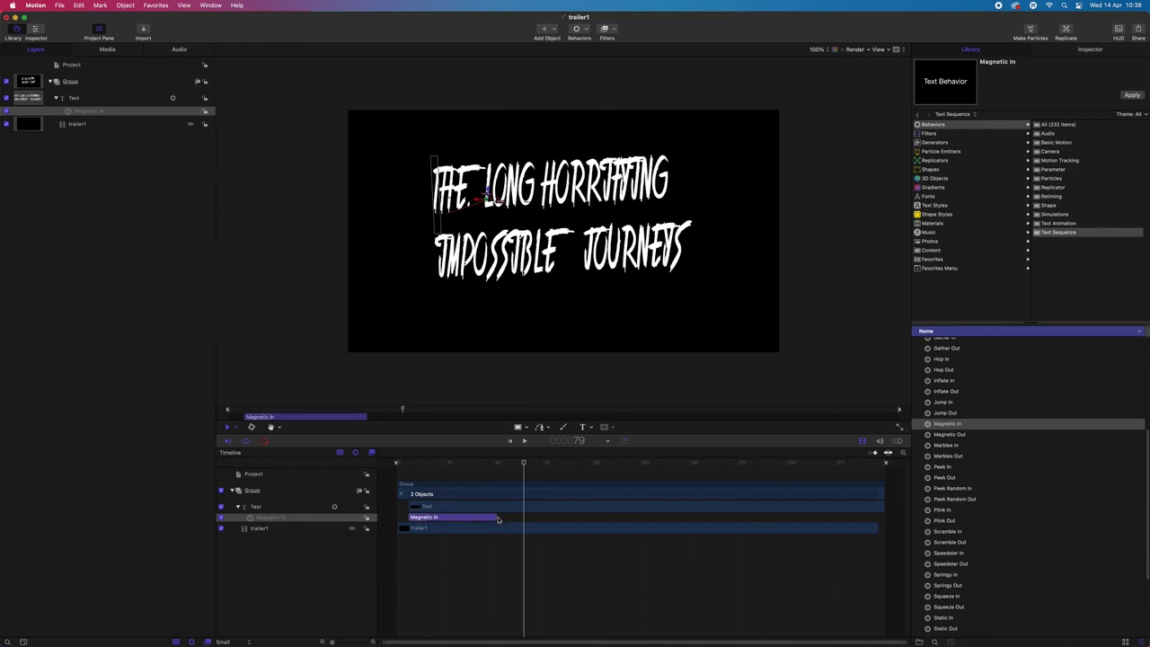
Shorten the Magnetic In behavior and the title's clip in the timeline to the same brief duration near the start
left_click_drag(497, 519, 452, 519)
left_click(726, 509)
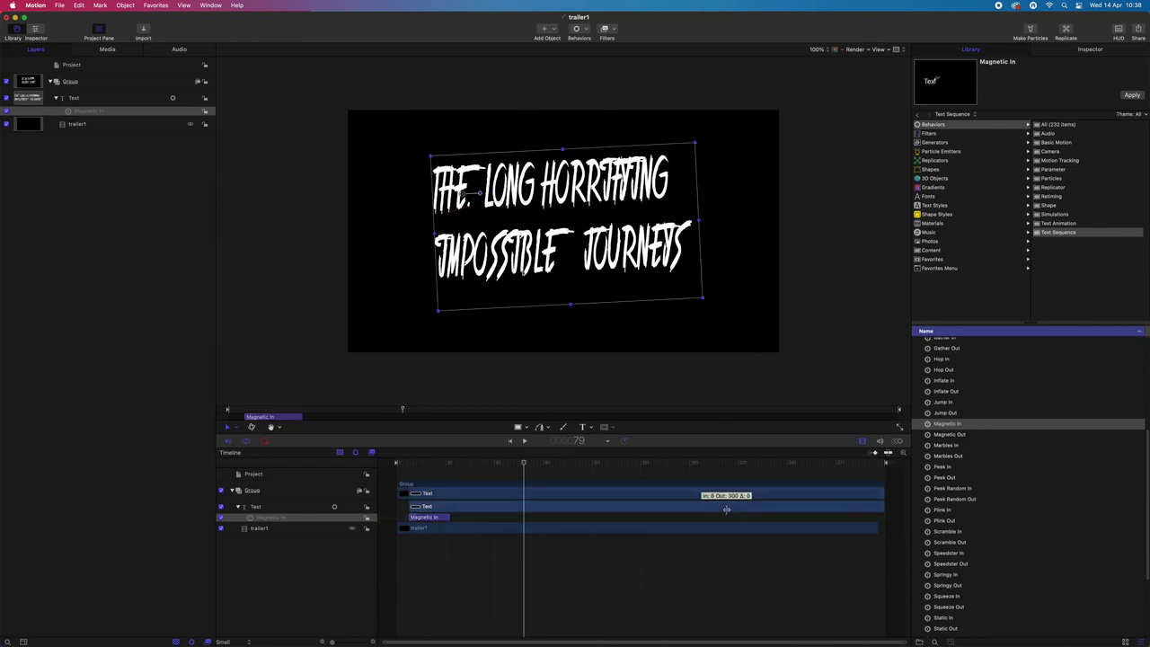
left_click_drag(884, 506, 452, 508)
Play the trailer from the first frame to check the shortened title animation
left_click_drag(462, 464, 397, 463)
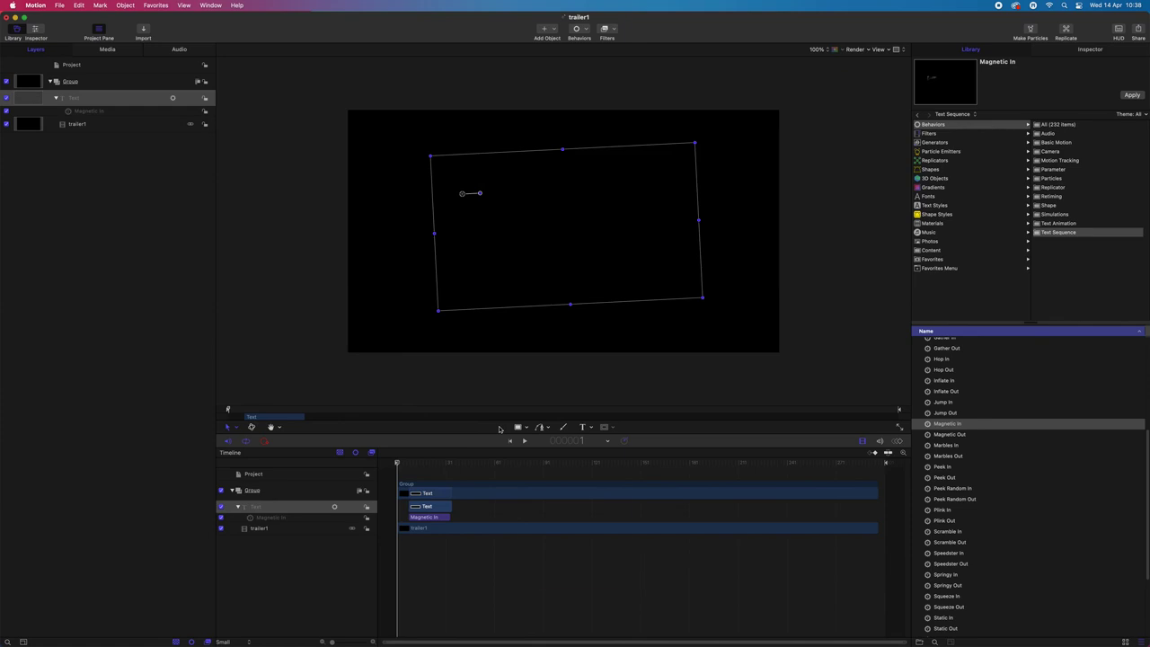
key("XF86AudioRaiseVolume")
left_click(525, 442)
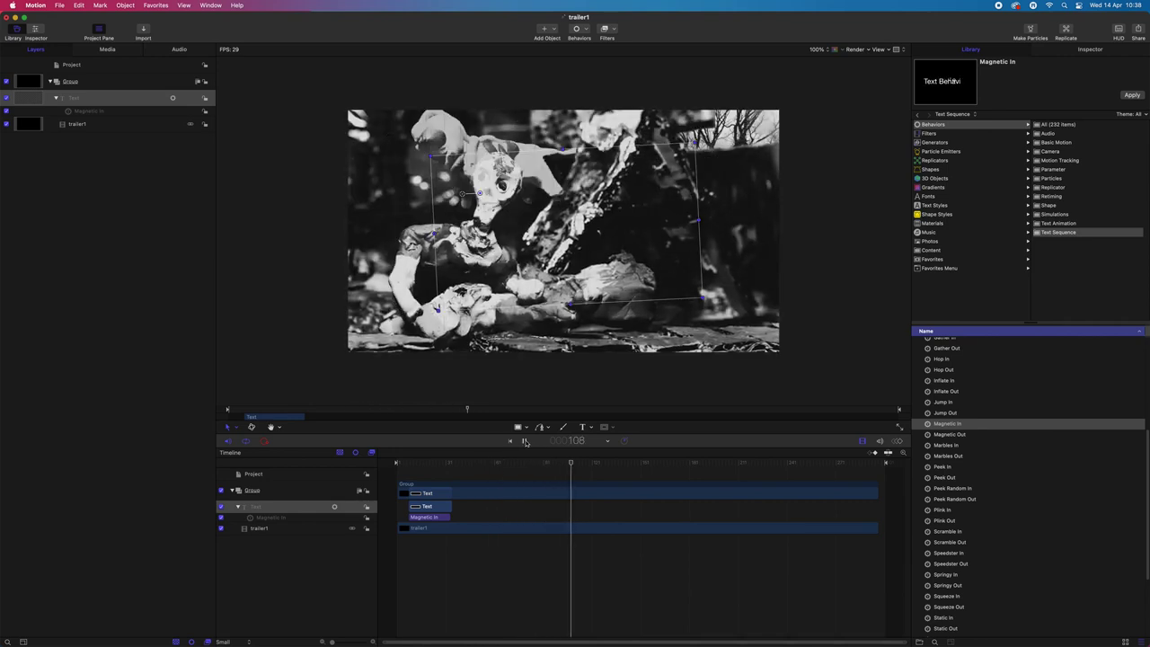
left_click(526, 441)
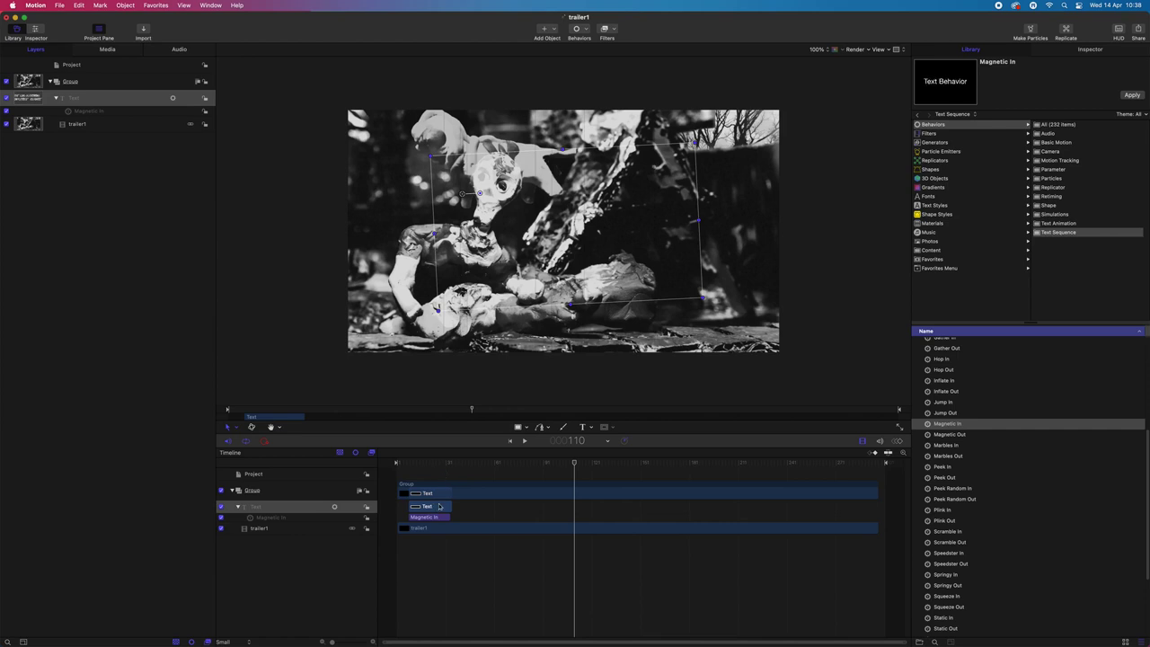
Delete the second line "IMPOSSIBLE JOURNEYS" so the title reads only "THE. LONG HORRIFYING"
mouse_move(421, 473)
left_mouse_down()
mouse_move(409, 467)
mouse_move(442, 470)
left_mouse_up()
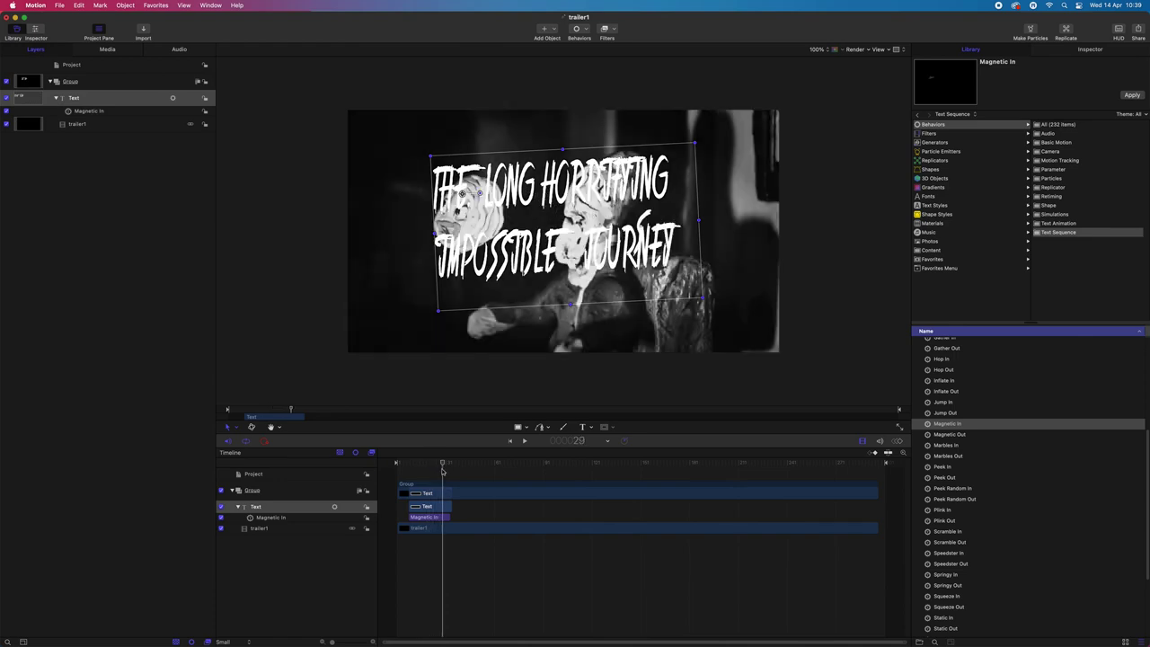
key("t")
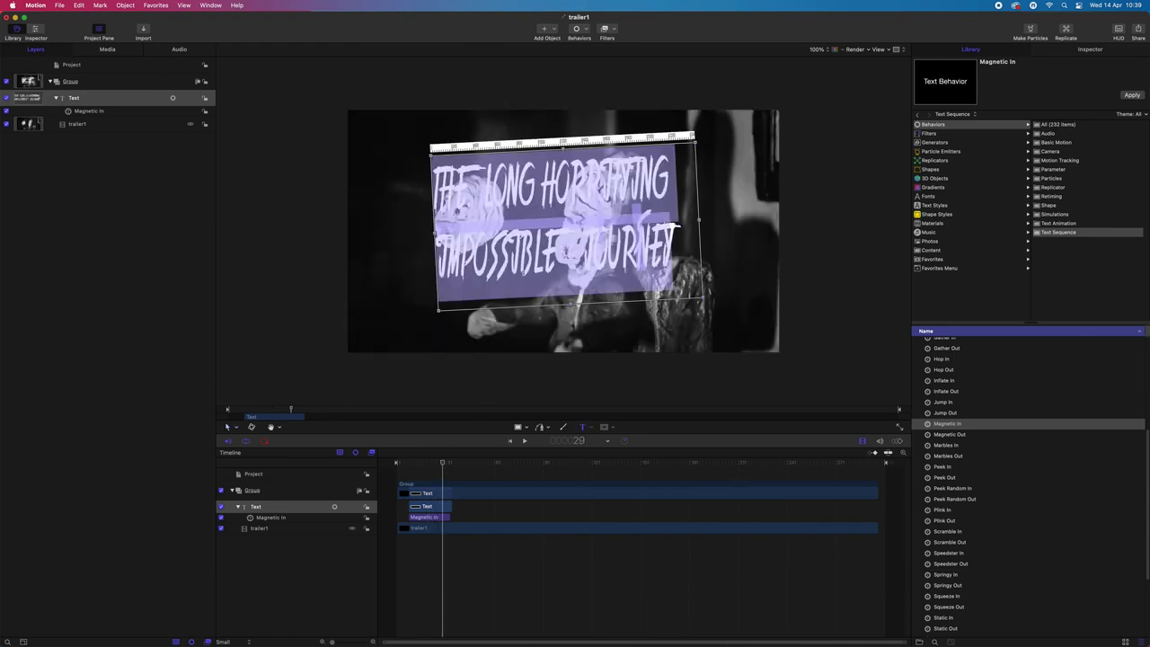
left_click_drag(670, 250, 435, 244)
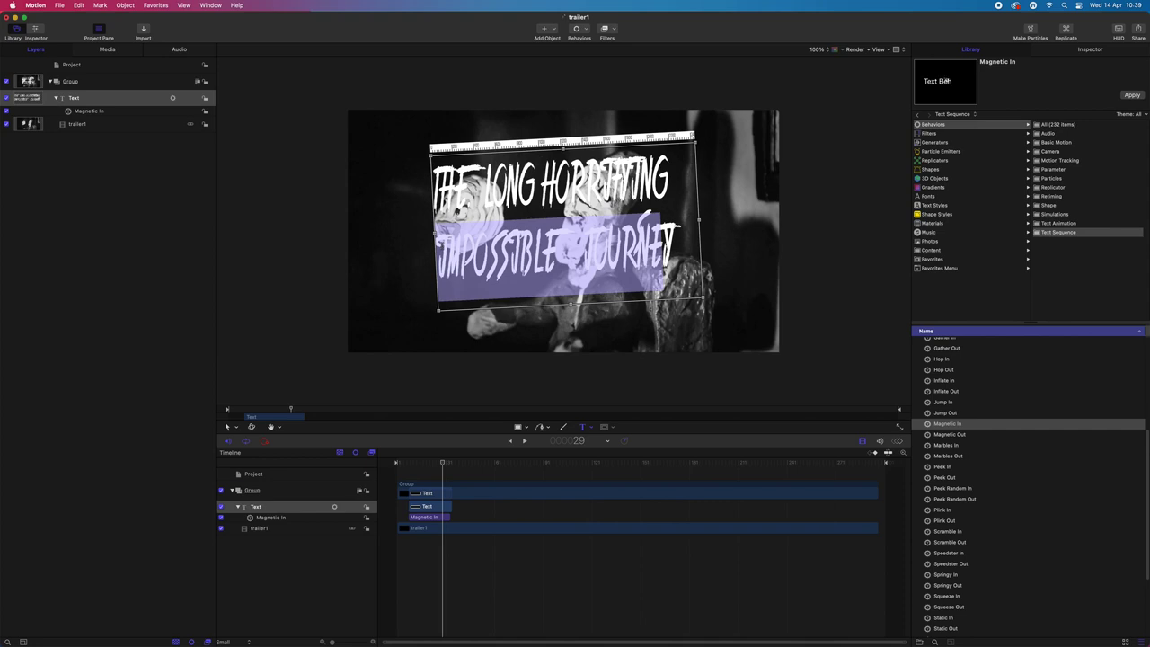
type("IS")
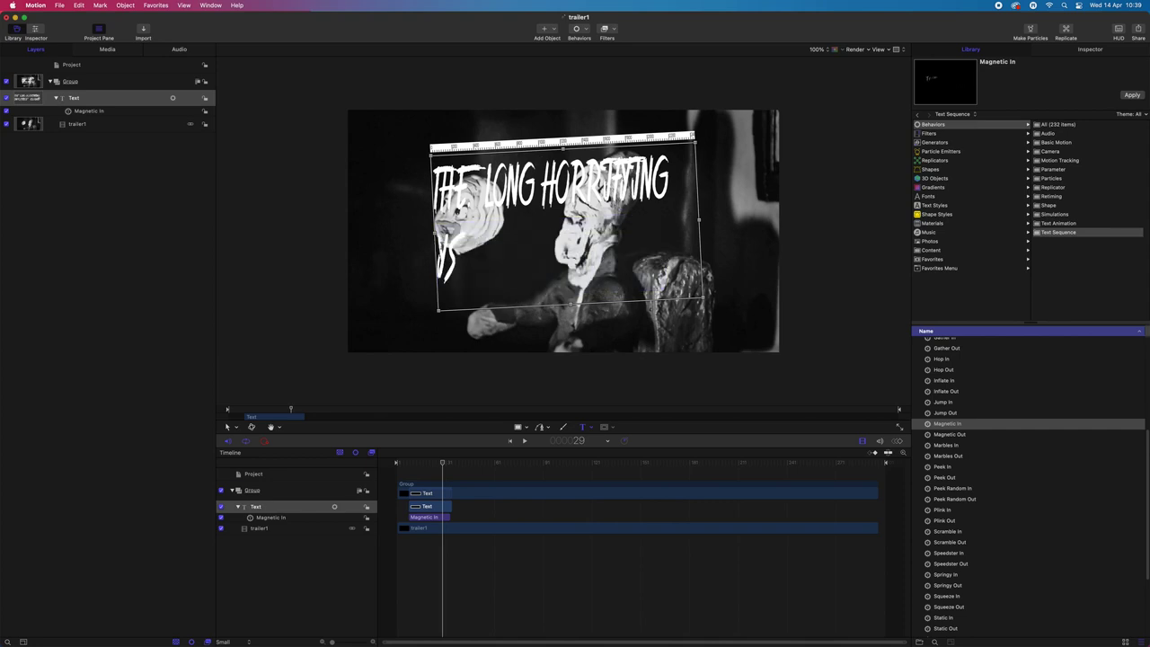
left_click_drag(472, 266, 428, 252)
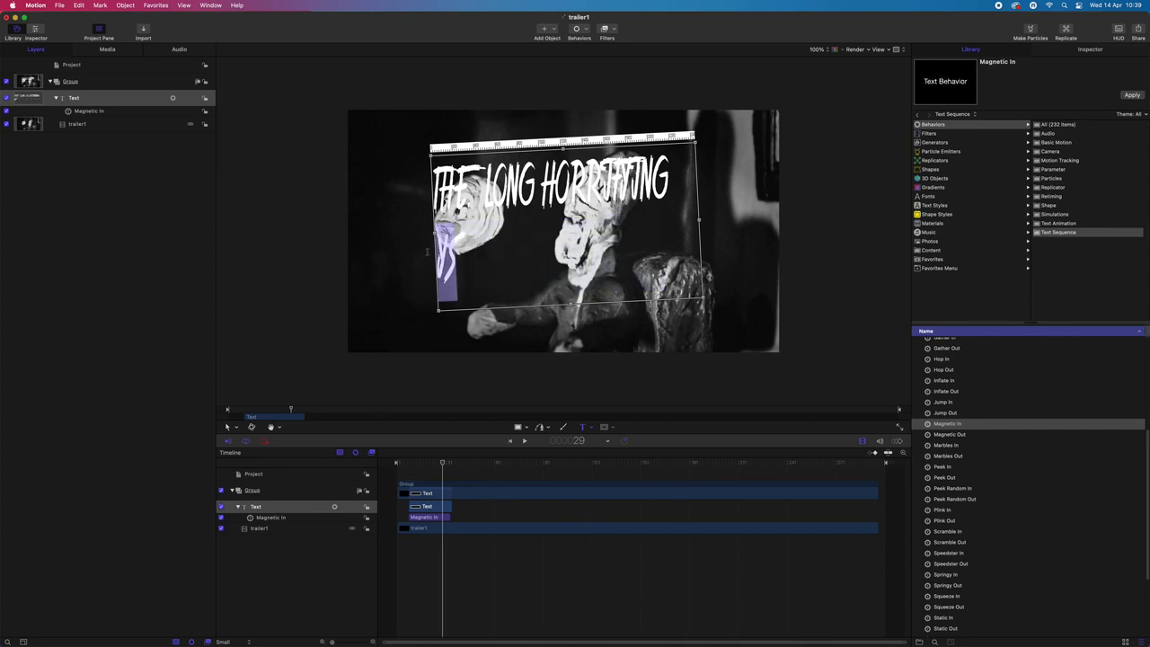
key("BackSpace")
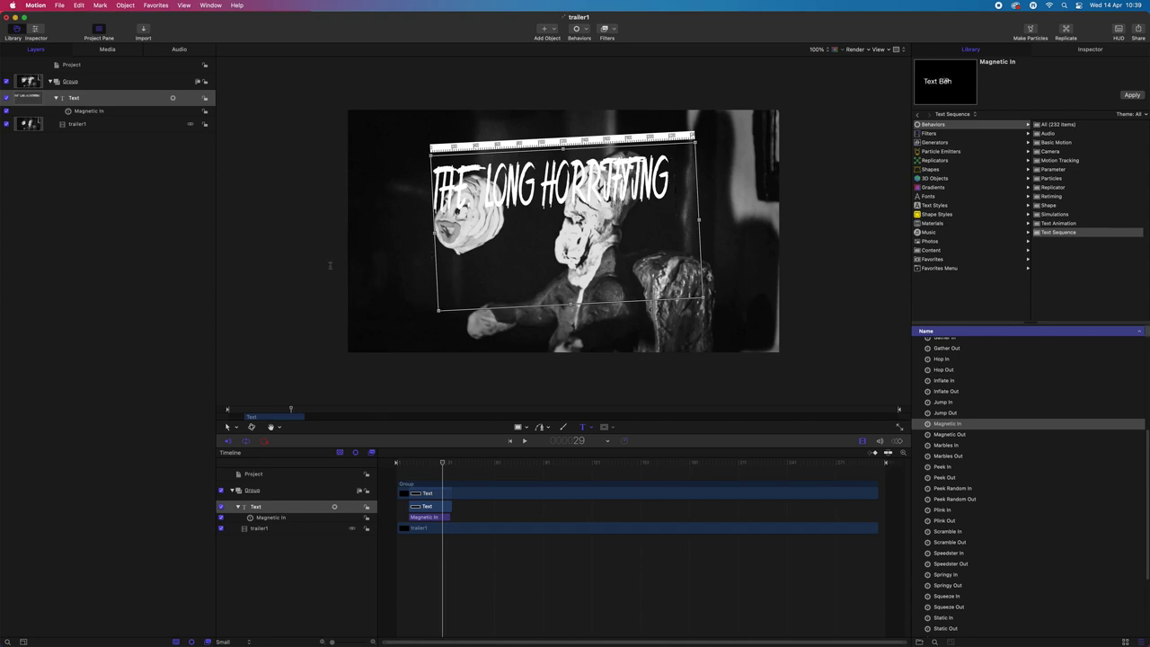
left_click(230, 427)
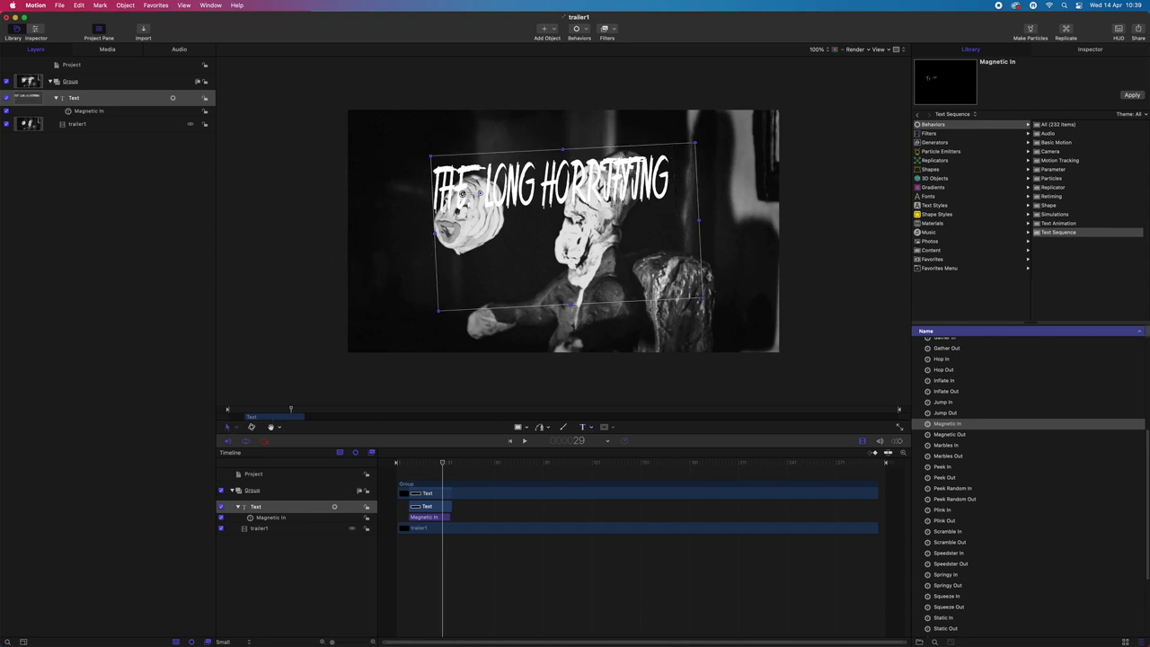
Move the title down on the canvas to the middle of the picture
right_click(498, 185)
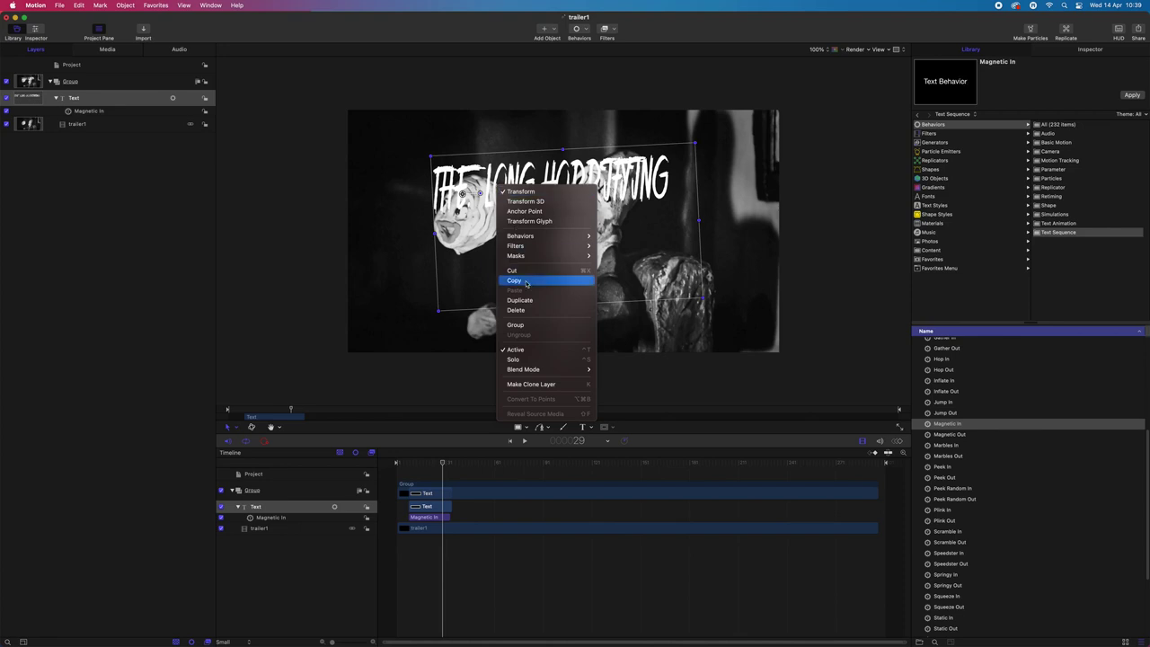
left_click(515, 331)
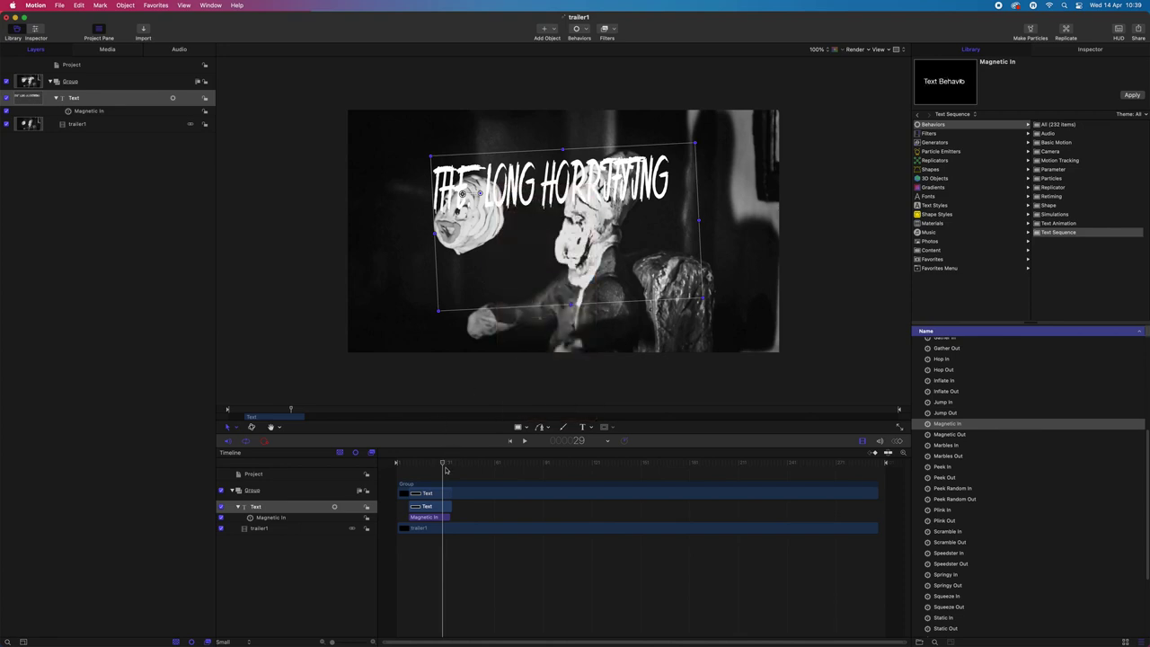
mouse_move(444, 464)
left_mouse_down()
mouse_move(373, 466)
mouse_move(442, 462)
left_mouse_up()
left_click_drag(461, 196, 471, 255)
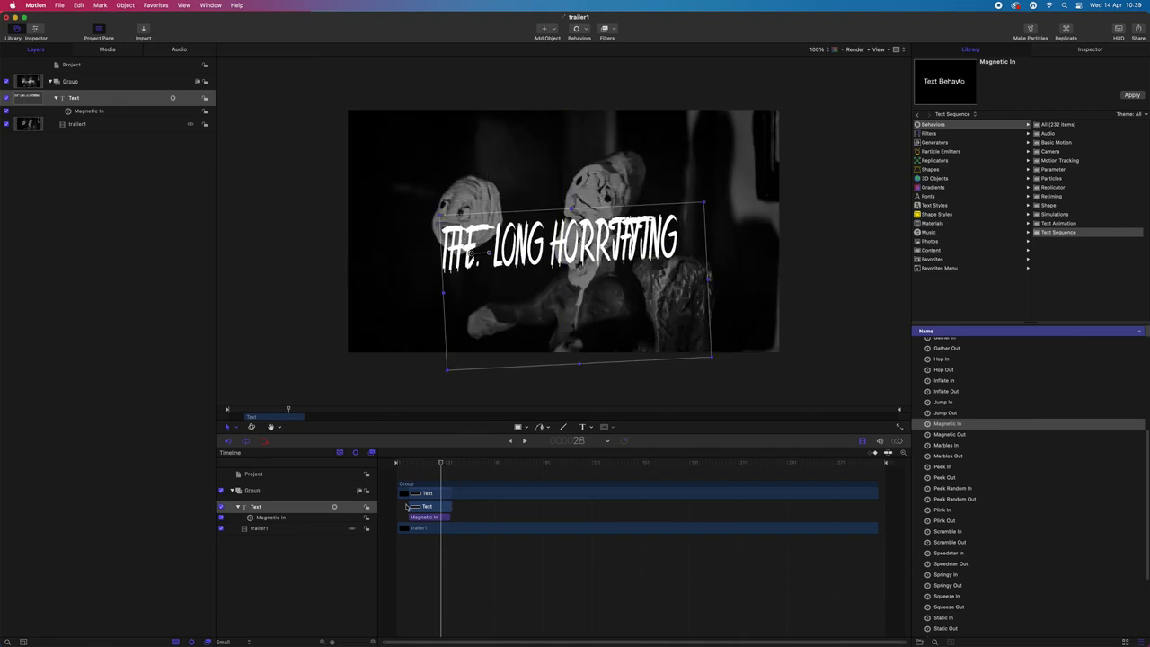
Shift the title's clip and its Magnetic In behavior to the start of the timeline and scrub through the animation
left_click_drag(423, 506, 413, 507)
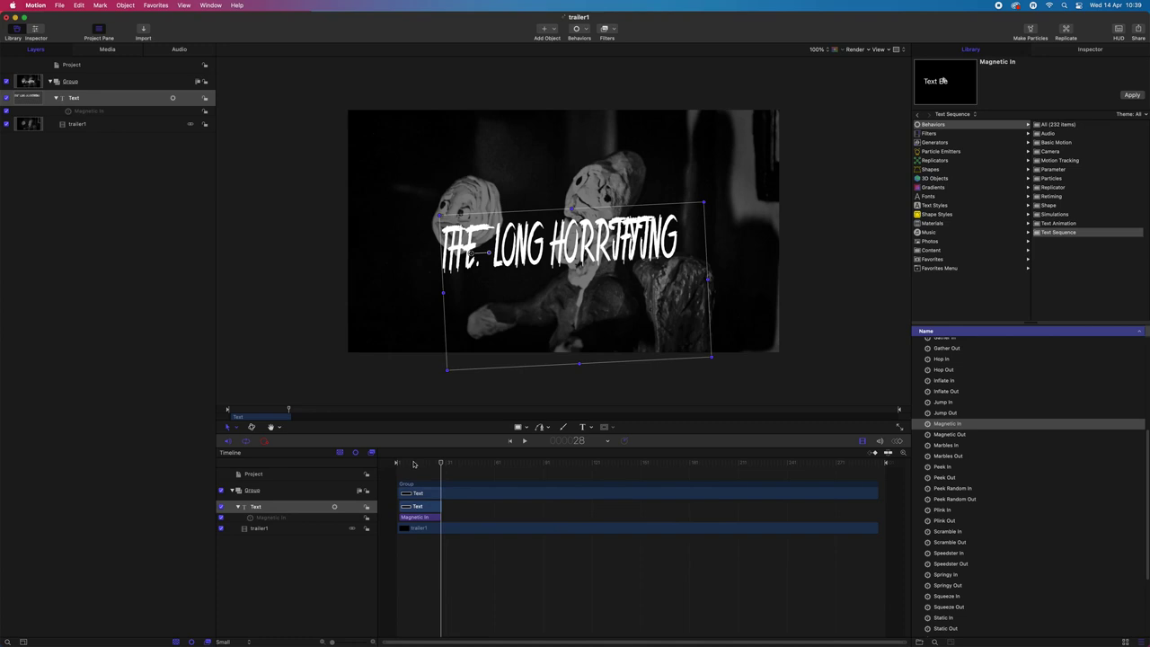
left_click(387, 465)
left_click_drag(387, 465, 438, 463)
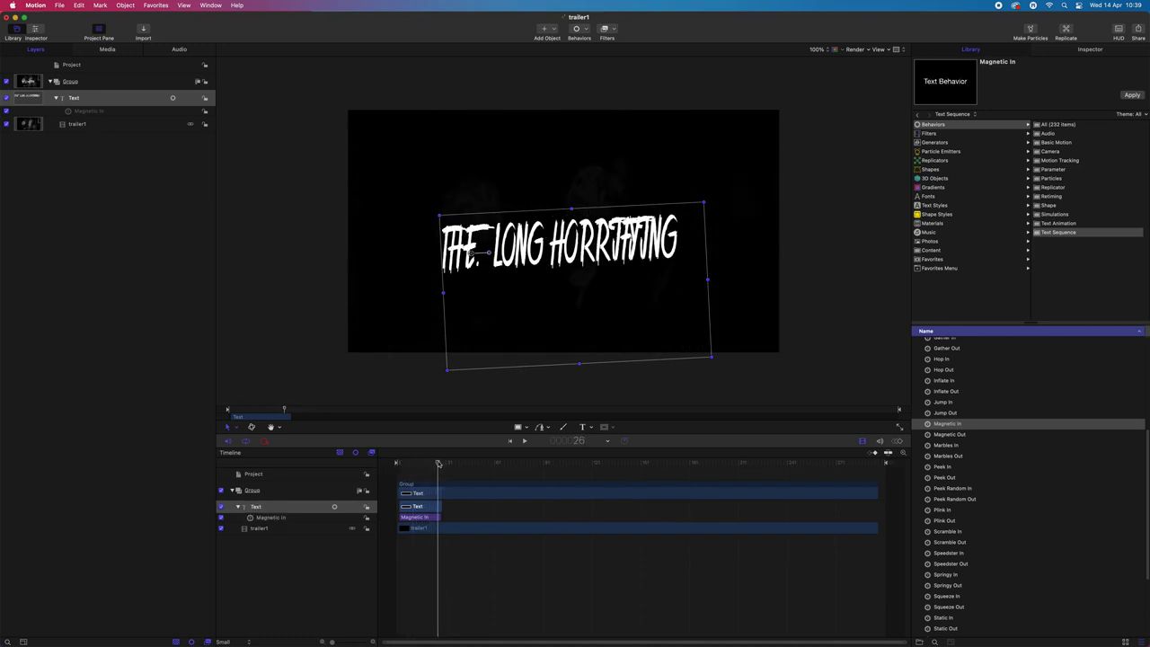
Format the whole title text with a size of 274.1 and tracking of 10.77%
double_click(621, 270)
left_click(621, 269)
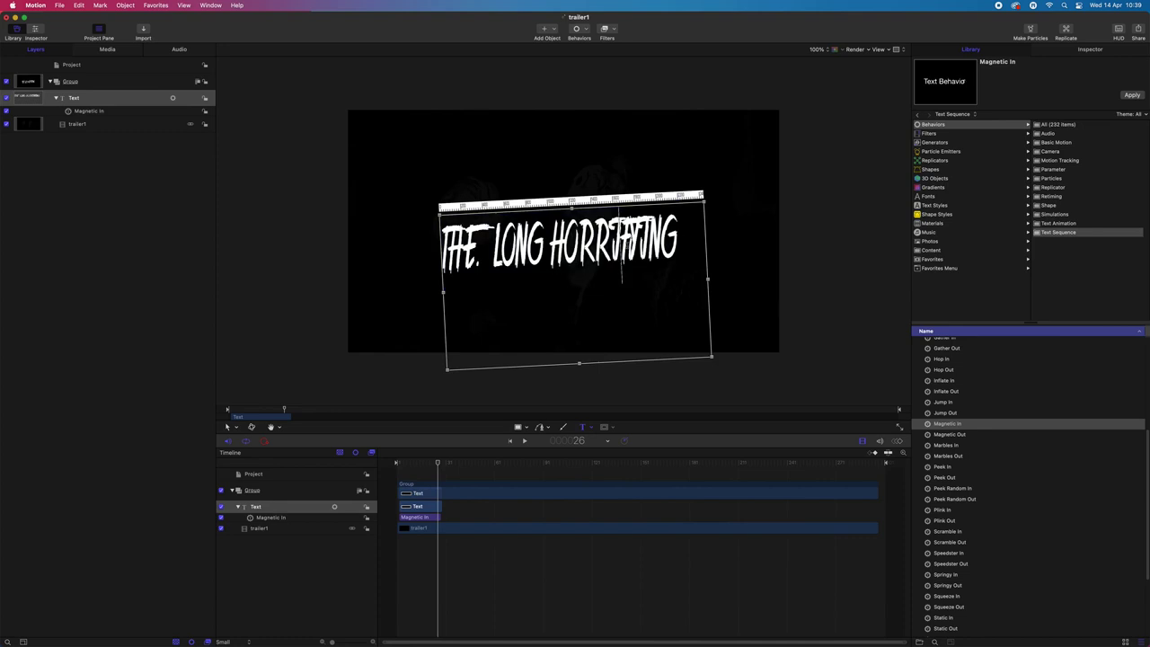
key("super+a")
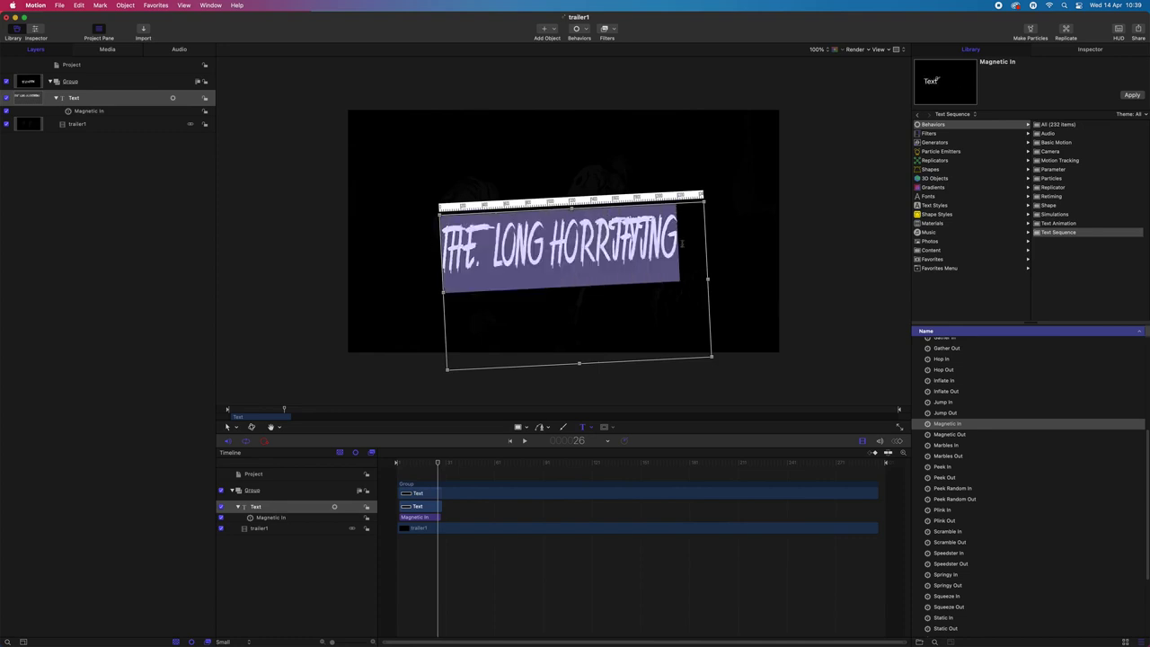
left_click(1069, 50)
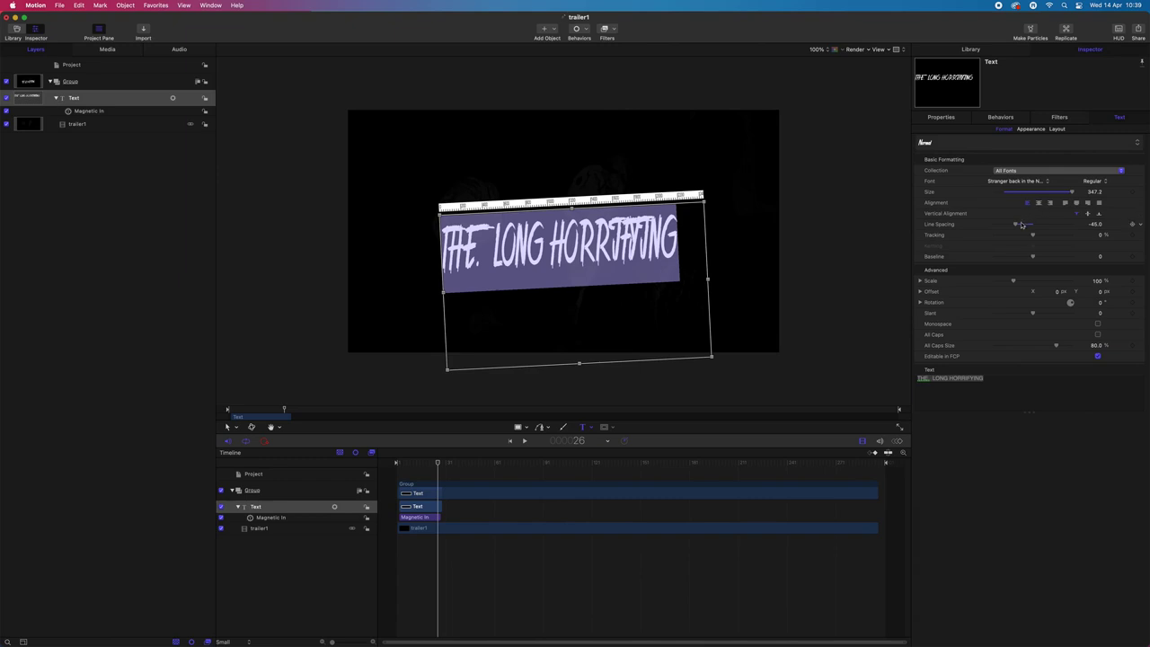
left_click_drag(1034, 237, 1035, 236)
left_click_drag(1092, 193, 1070, 194)
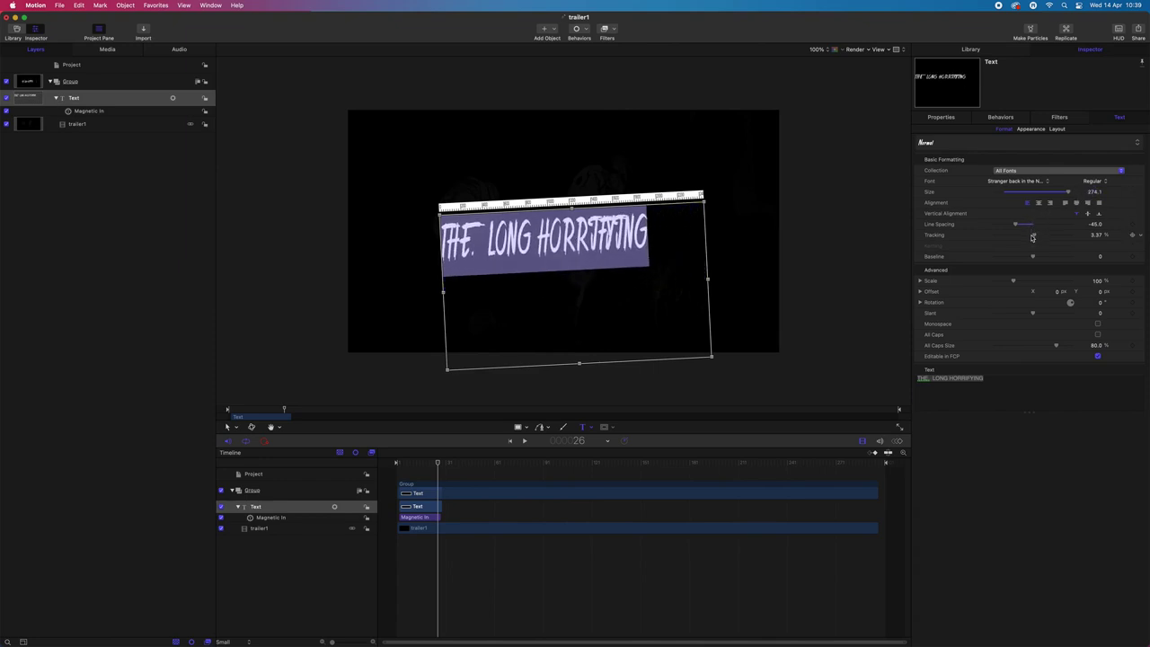
left_click_drag(1036, 236, 1037, 236)
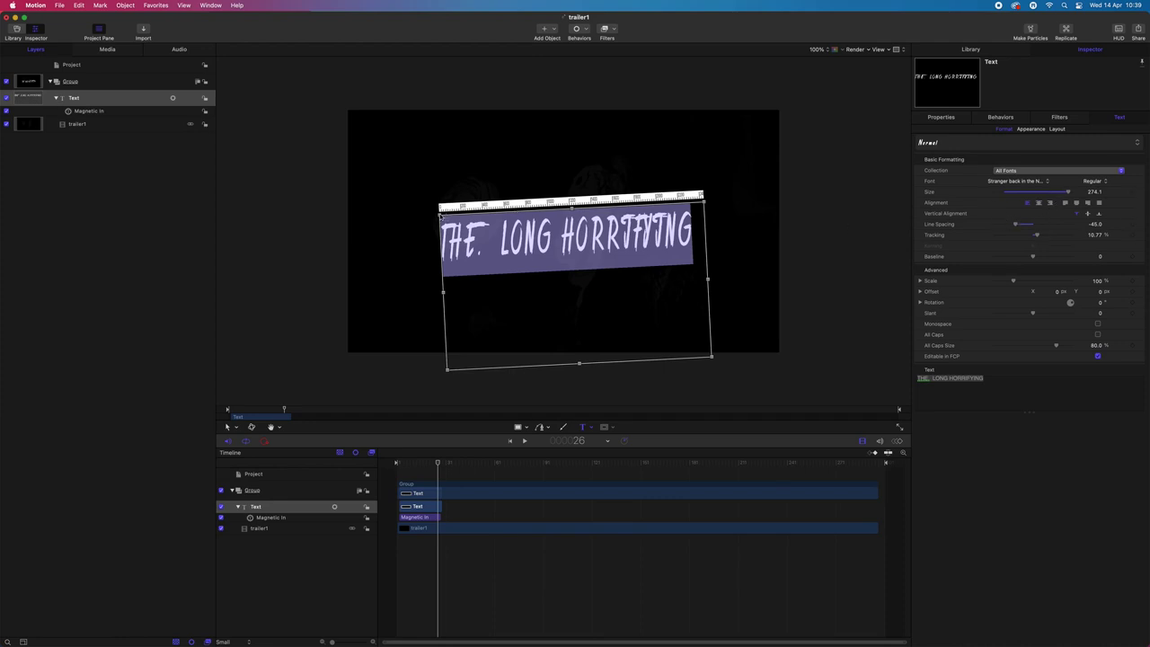
Enlarge the title's text box from its upper-left and lower-right corners and set the text size to 378.1
left_click_drag(439, 216, 383, 144)
left_click_drag(712, 359, 778, 385)
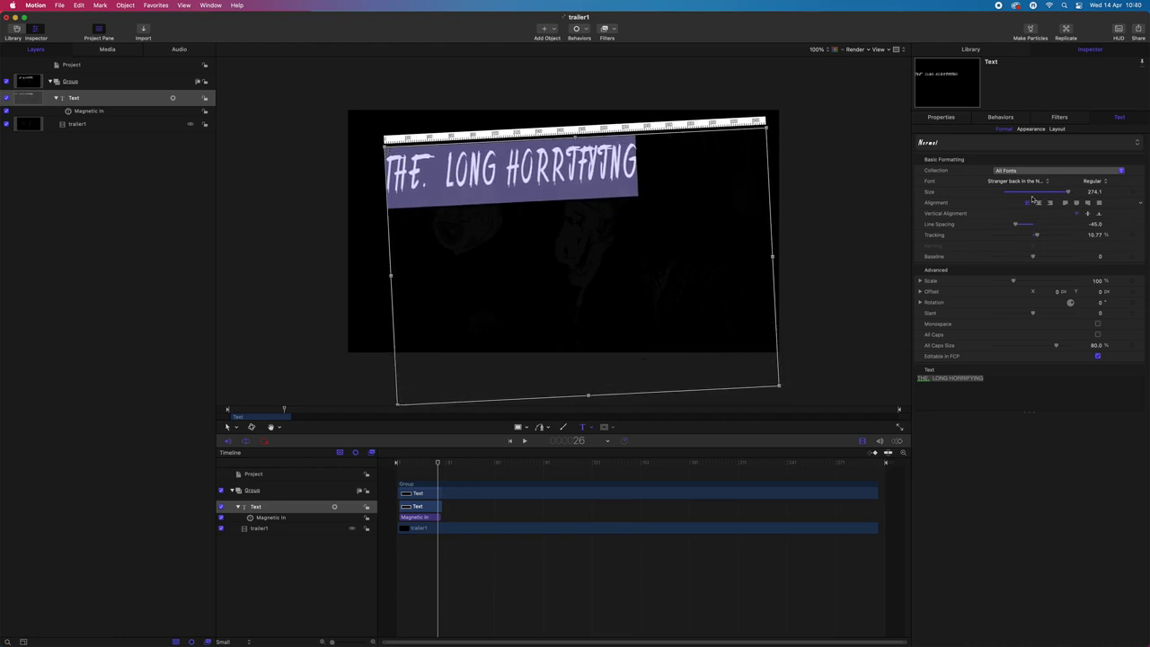
left_click_drag(1083, 194, 1116, 195)
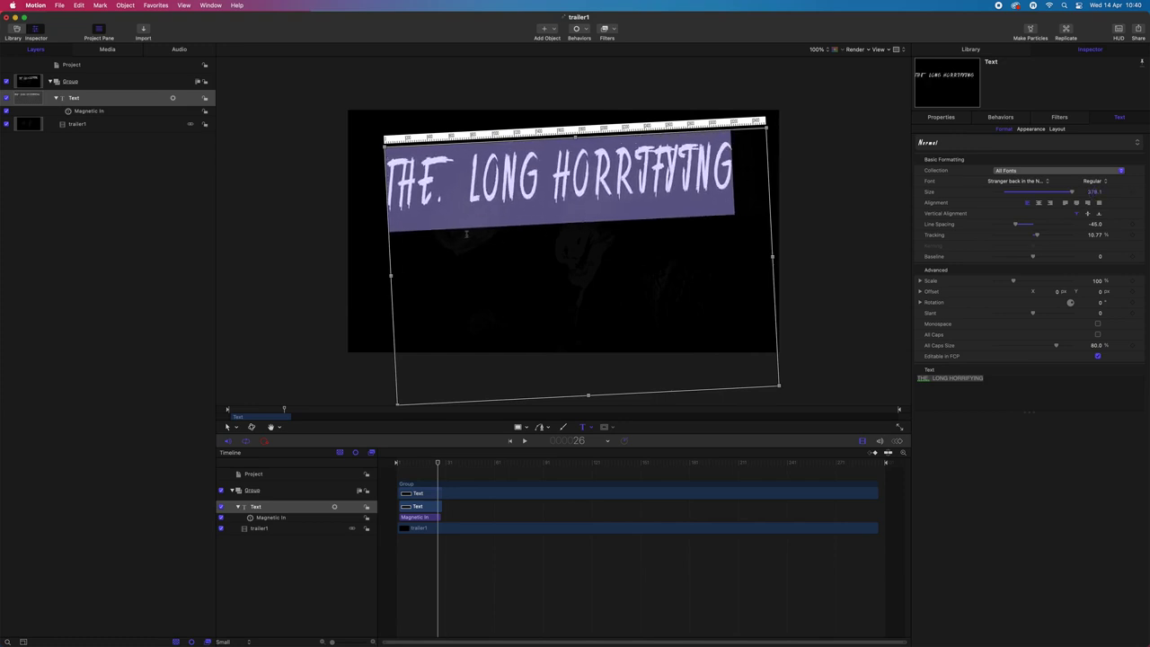
left_click(309, 203)
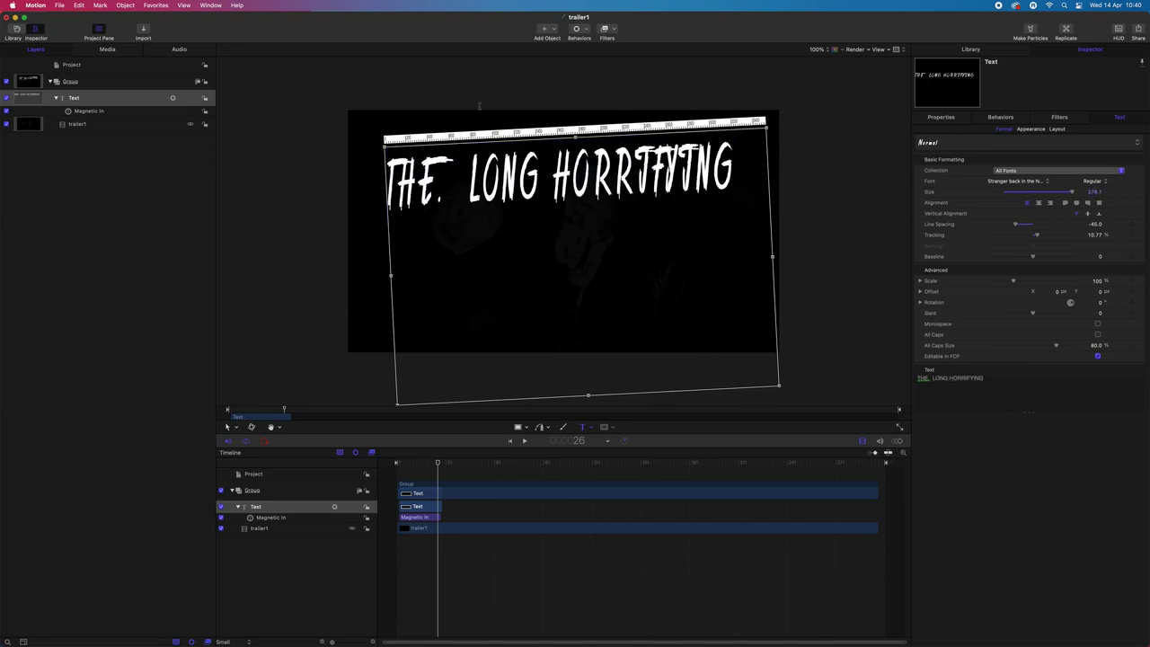
Move the title down on the canvas and delete the extra space between "THE." and "LONG"
left_click_drag(475, 252, 469, 307)
double_click(469, 248)
left_click(468, 248)
key("BackSpace")
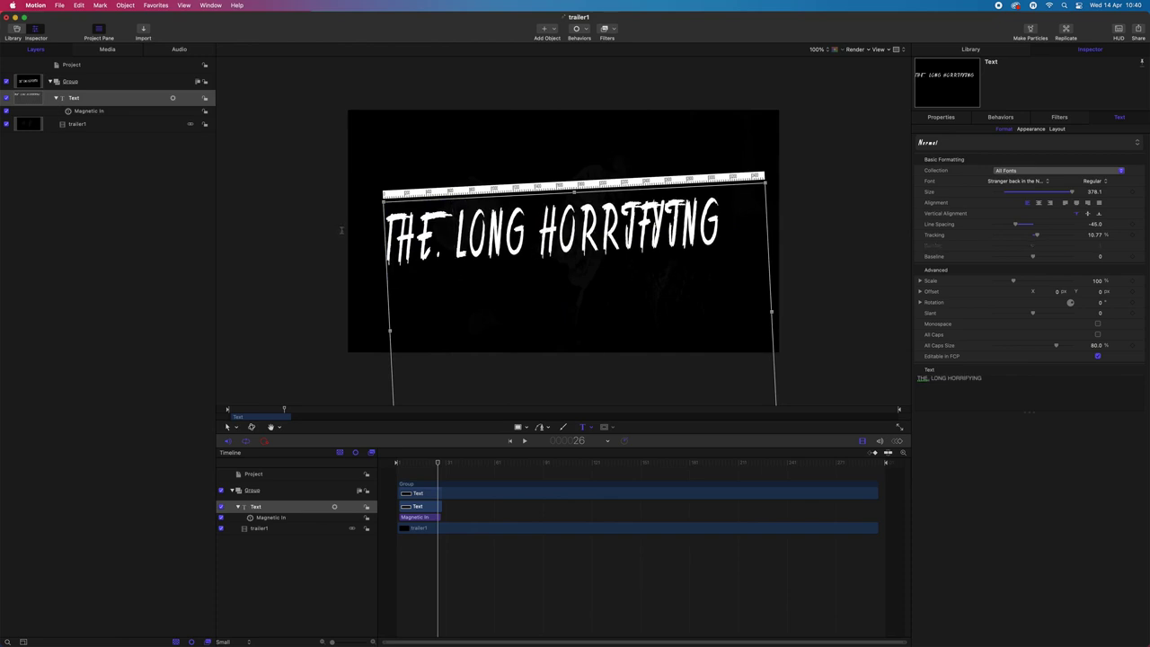
key("Escape")
Move the title slightly to the right on the canvas
left_click(462, 309)
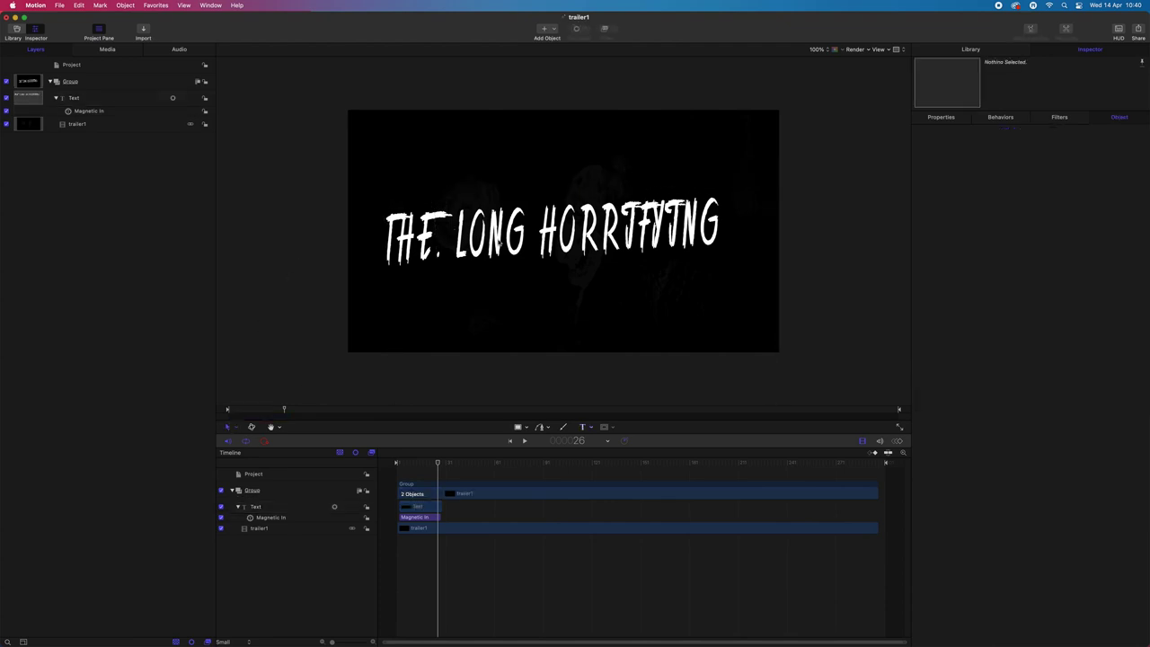
left_click_drag(462, 308, 491, 304)
scroll(562, 289, "down", 5)
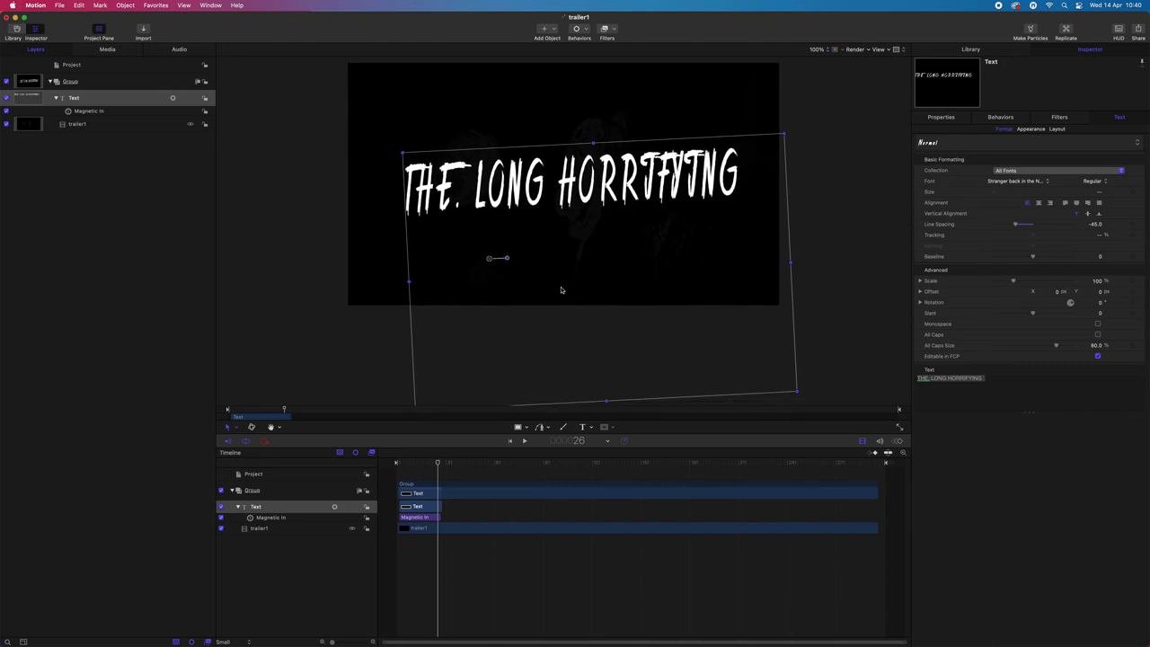
Try to reduce the height of the title's text box from its lower edge, then extend it again
left_click_drag(609, 403, 597, 233)
double_click(642, 185)
left_click_drag(737, 151, 384, 162)
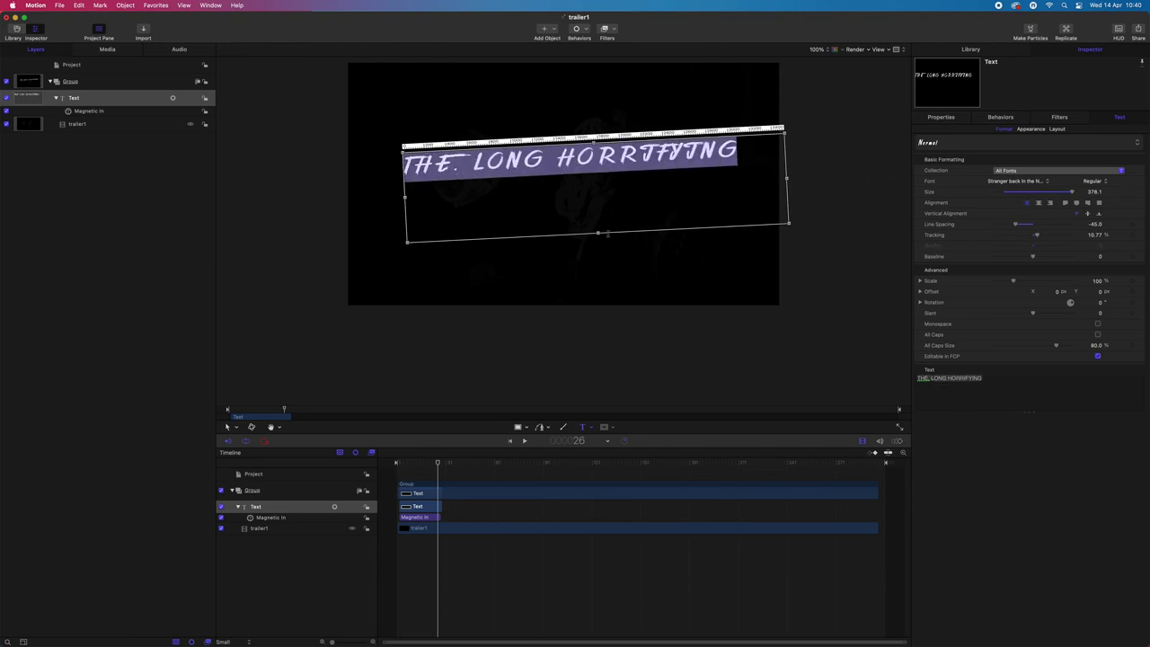
left_click_drag(597, 233, 629, 400)
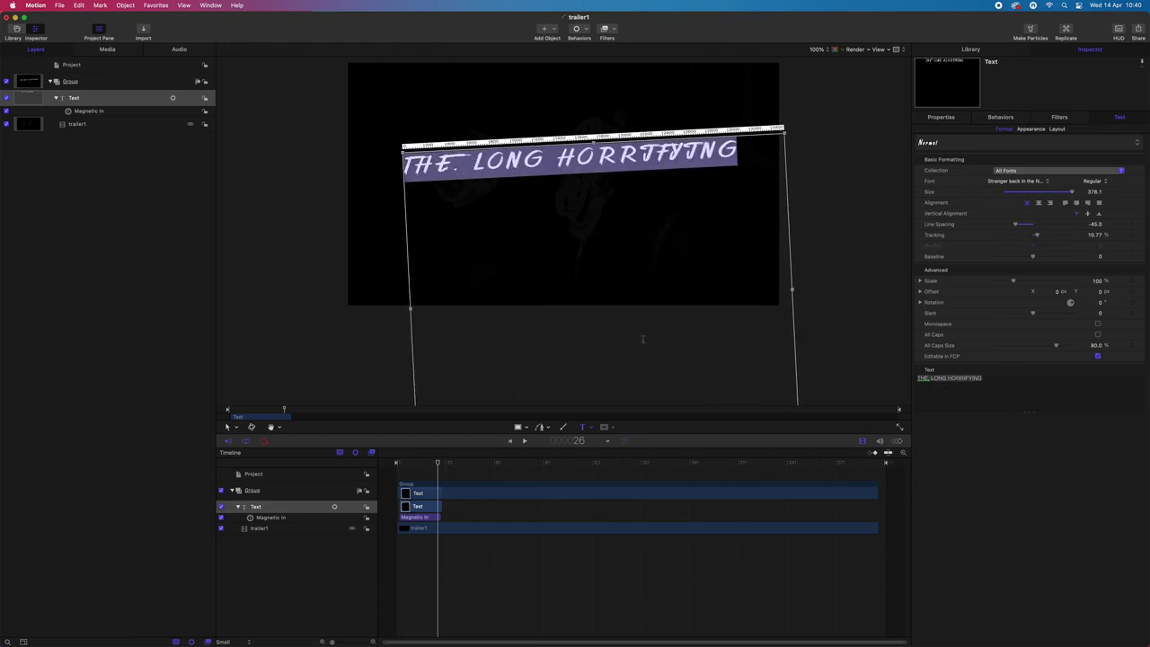
left_click(745, 161)
left_click_drag(738, 158, 400, 162)
Undo the height changes to restore the title's letter proportions
left_click(79, 5)
left_click(85, 18)
left_click(79, 4)
left_click(83, 18)
left_click(79, 4)
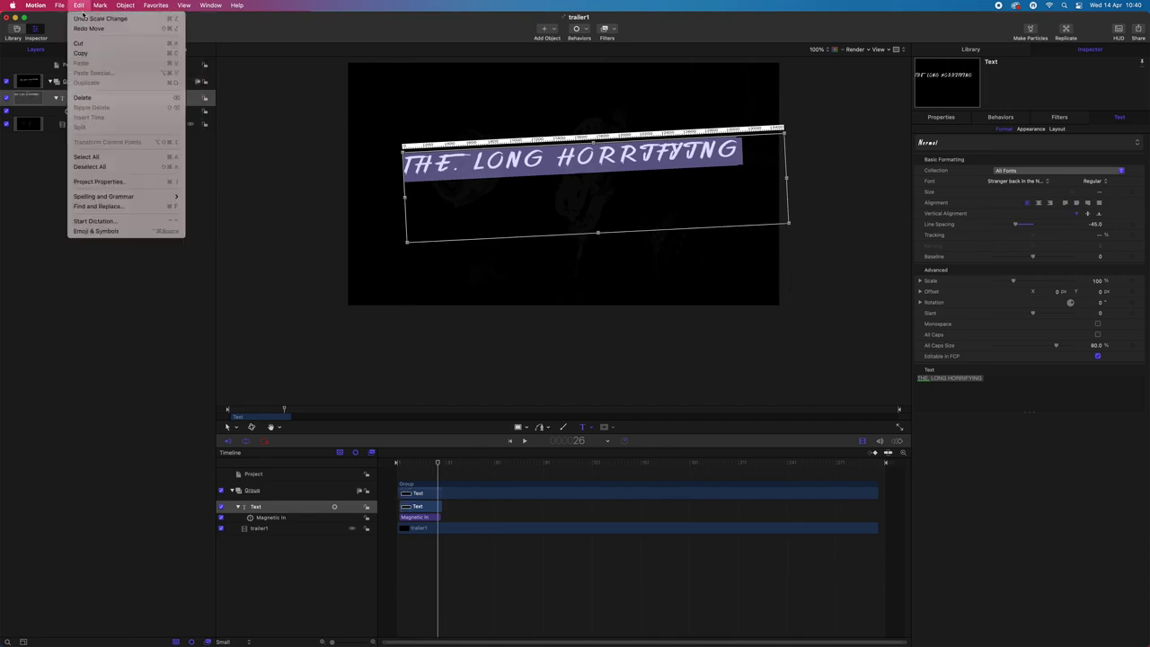
left_click(82, 18)
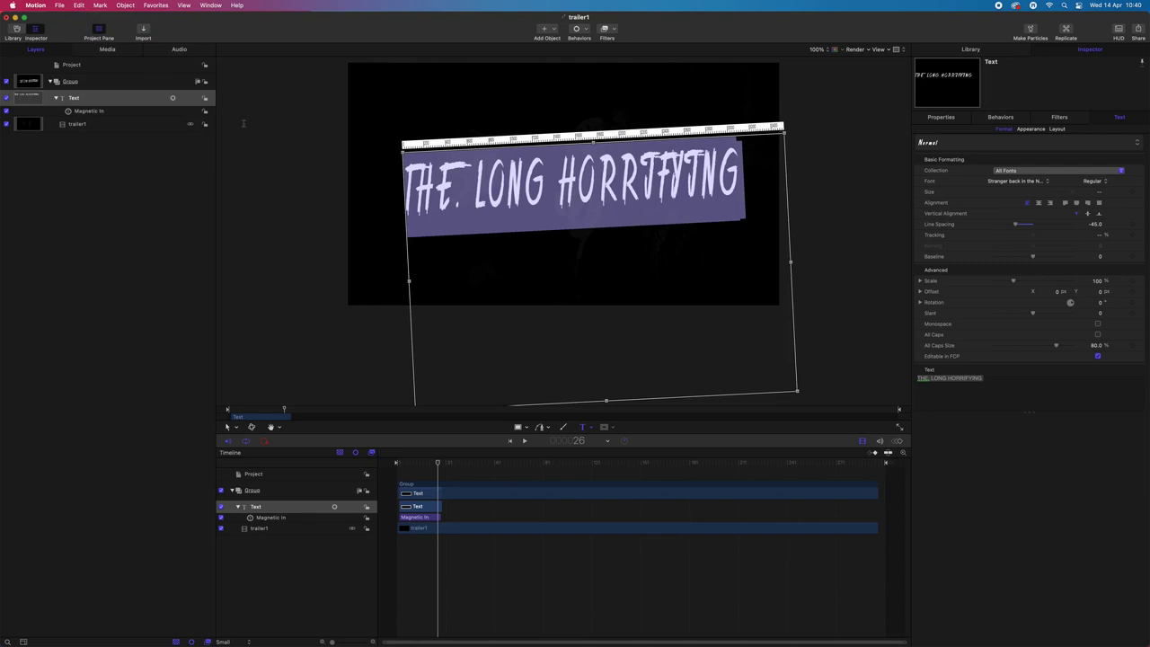
left_click(310, 133)
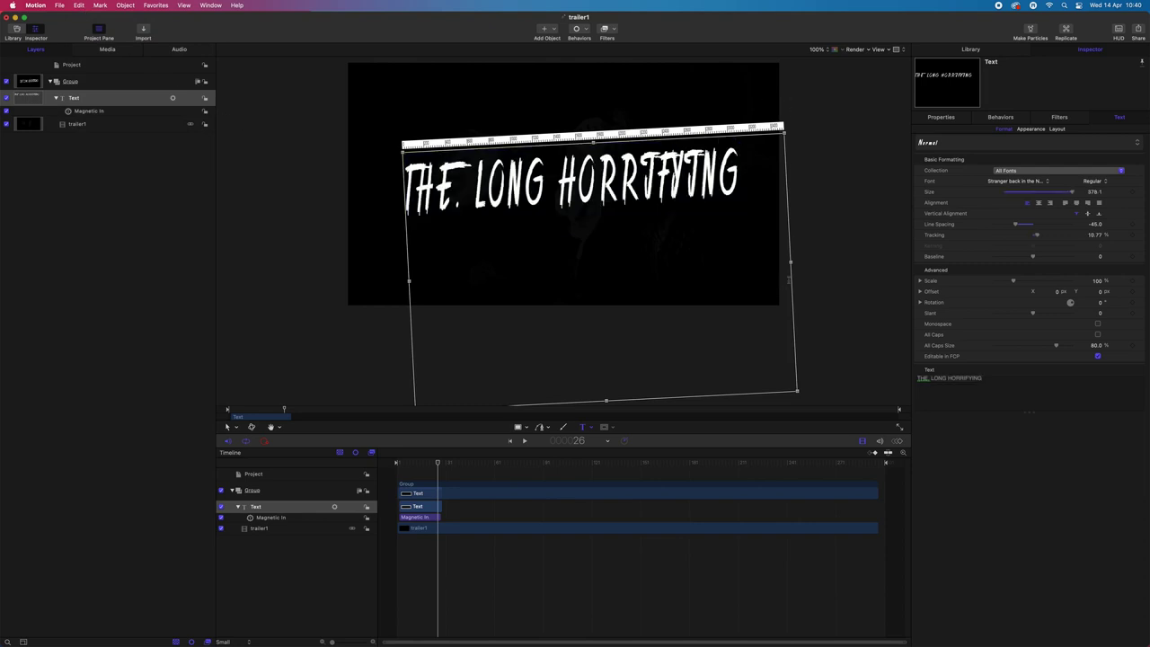
Reposition the title further left on the canvas, roughly centred across the picture's upper half, checking it near the animation's end
left_click(853, 240)
left_click(425, 463)
left_click(227, 428)
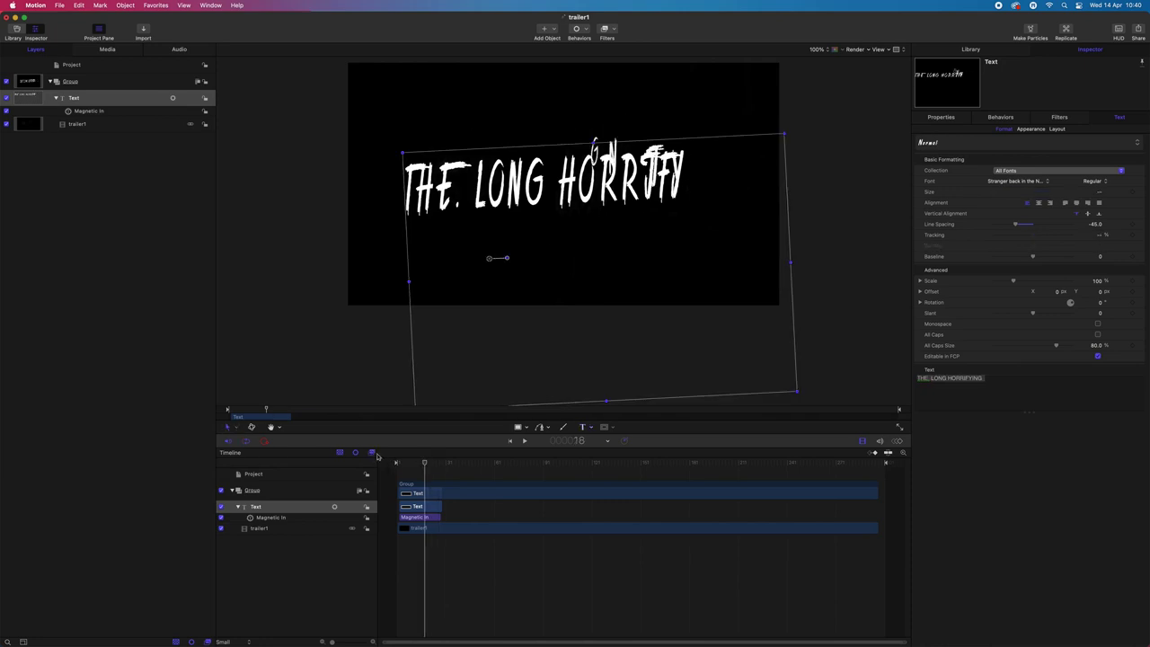
mouse_move(425, 463)
left_mouse_down()
mouse_move(400, 464)
mouse_move(437, 464)
left_mouse_up()
left_click_drag(505, 171, 484, 143)
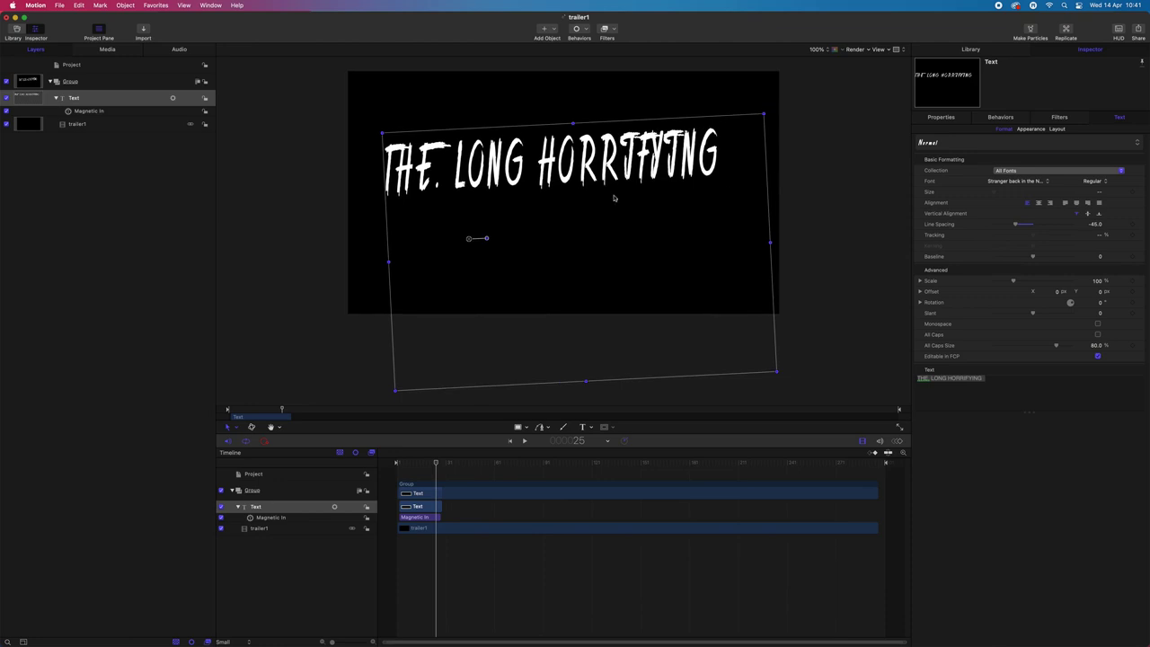
left_click_drag(468, 237, 471, 257)
mouse_move(435, 464)
left_mouse_down()
mouse_move(367, 471)
mouse_move(432, 474)
left_mouse_up()
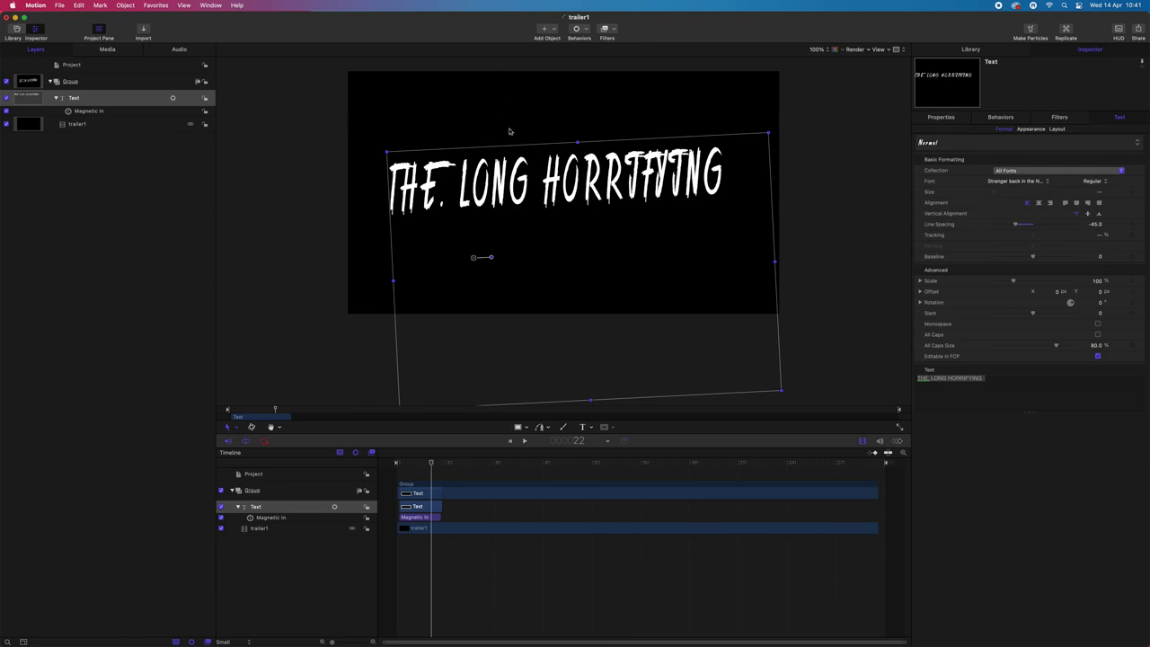
Nudge the title slightly to the right, and paste a copy of it at frame 66
left_click_drag(473, 257, 475, 258)
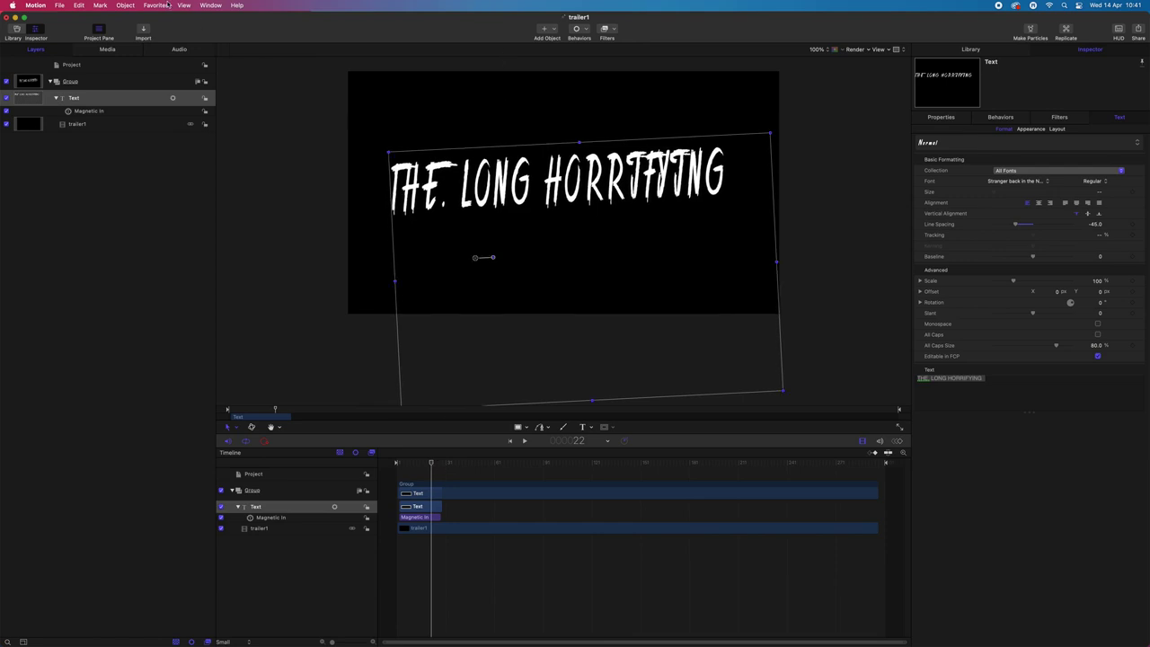
left_click(79, 6)
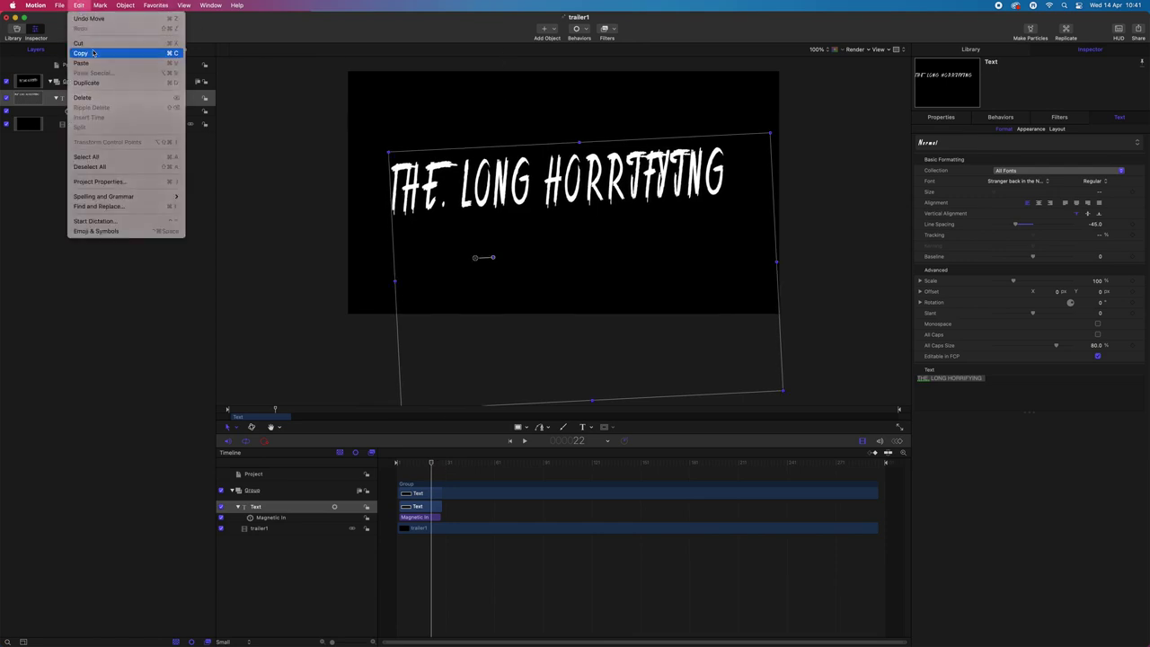
left_click(94, 44)
left_click_drag(493, 466, 504, 468)
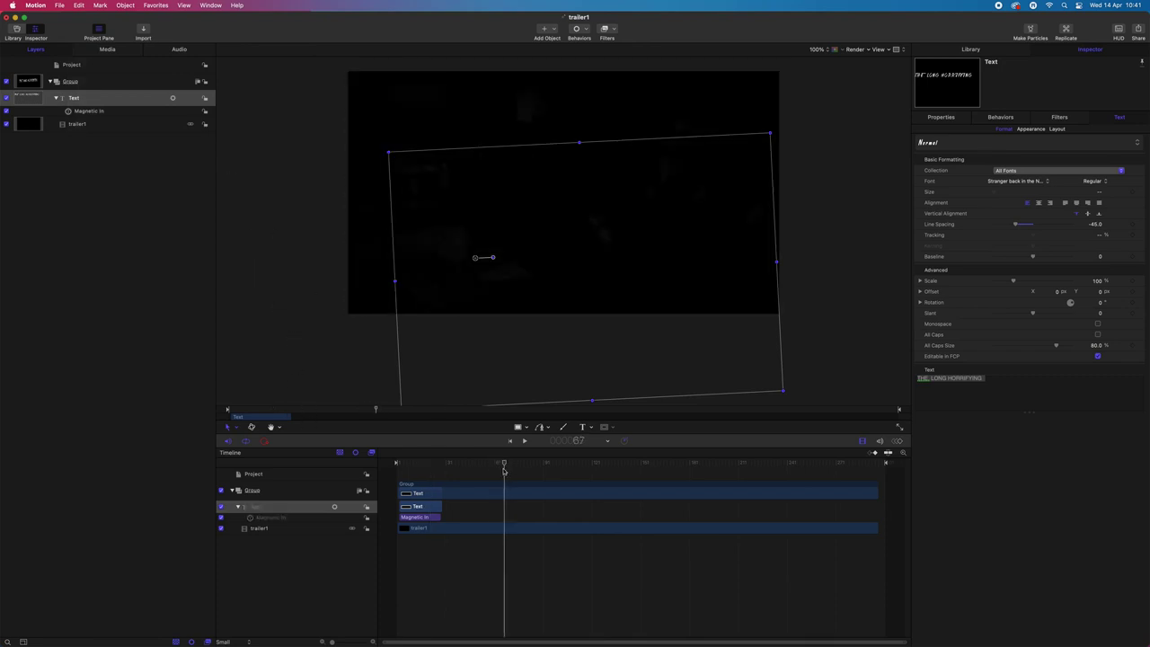
left_click(81, 7)
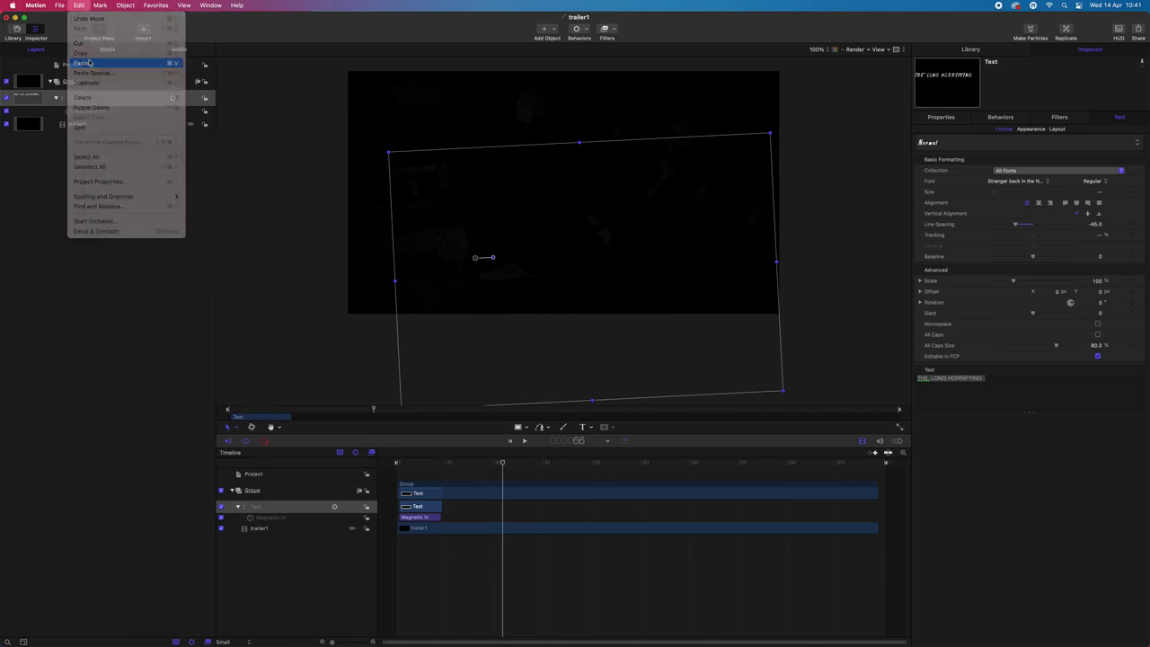
left_click(89, 62)
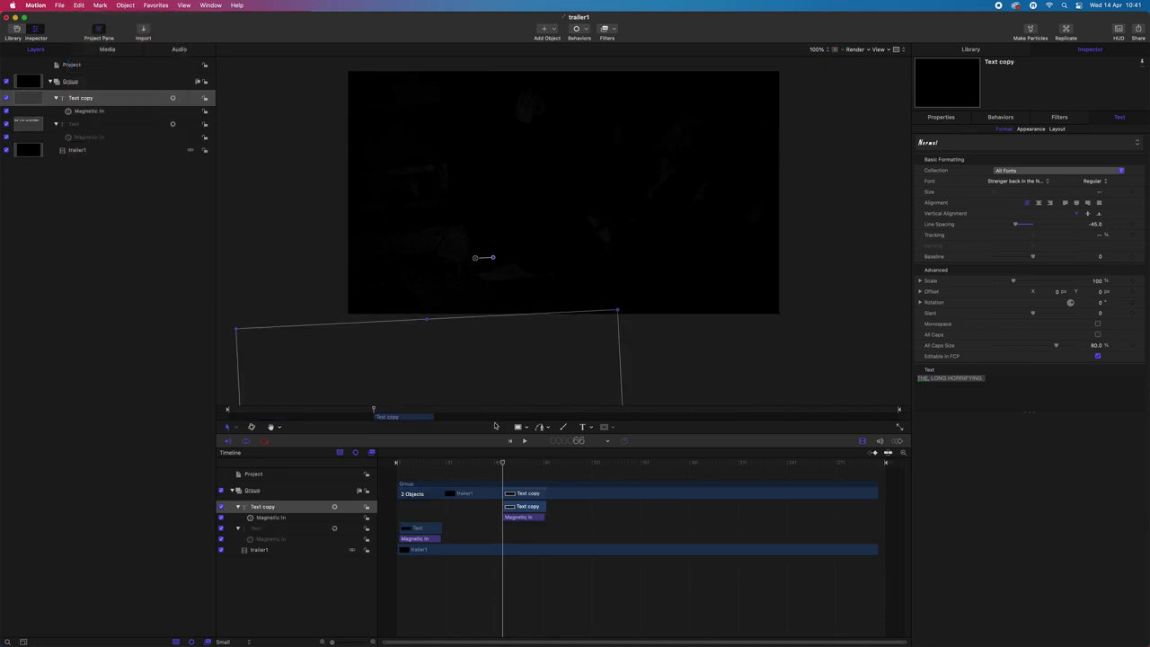
Move the pasted title up into the picture's upper half and replace its text with "IMPOSSIBLE"
left_click_drag(503, 463, 527, 469)
left_click_drag(512, 402, 668, 206)
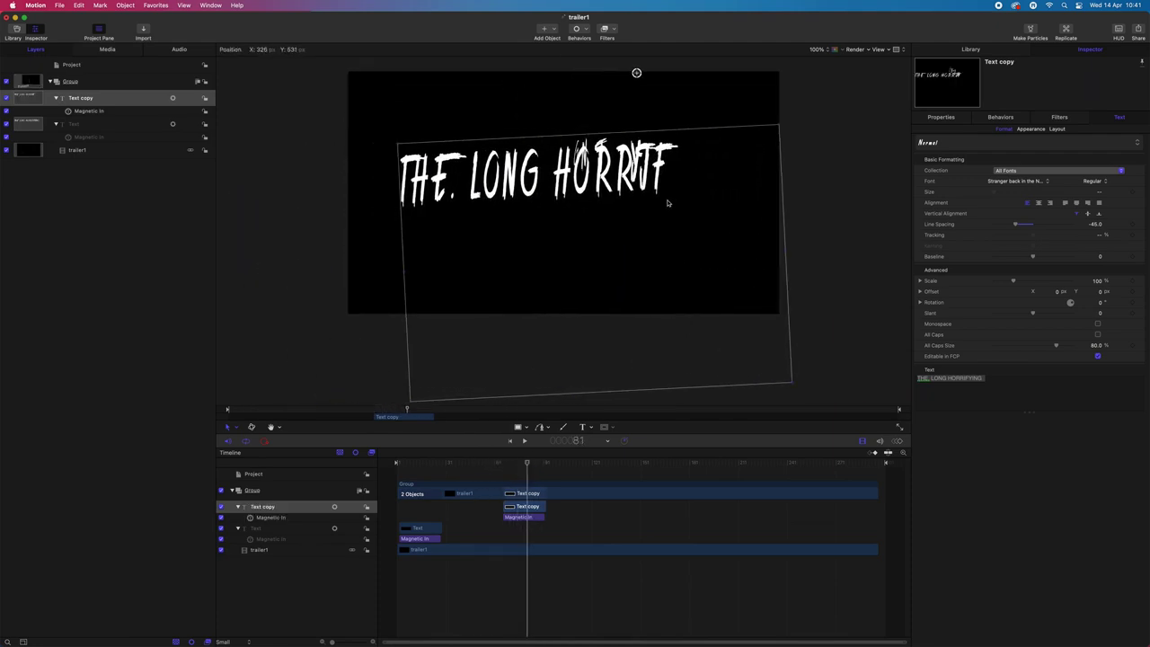
double_click(592, 186)
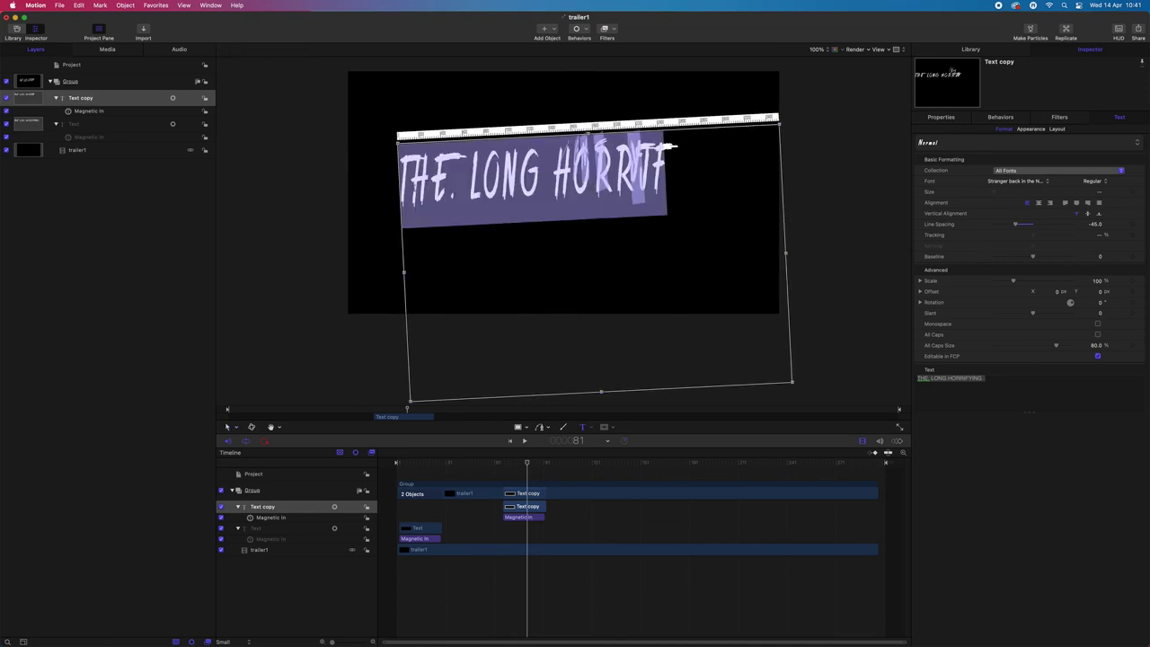
left_click_drag(672, 187, 412, 185)
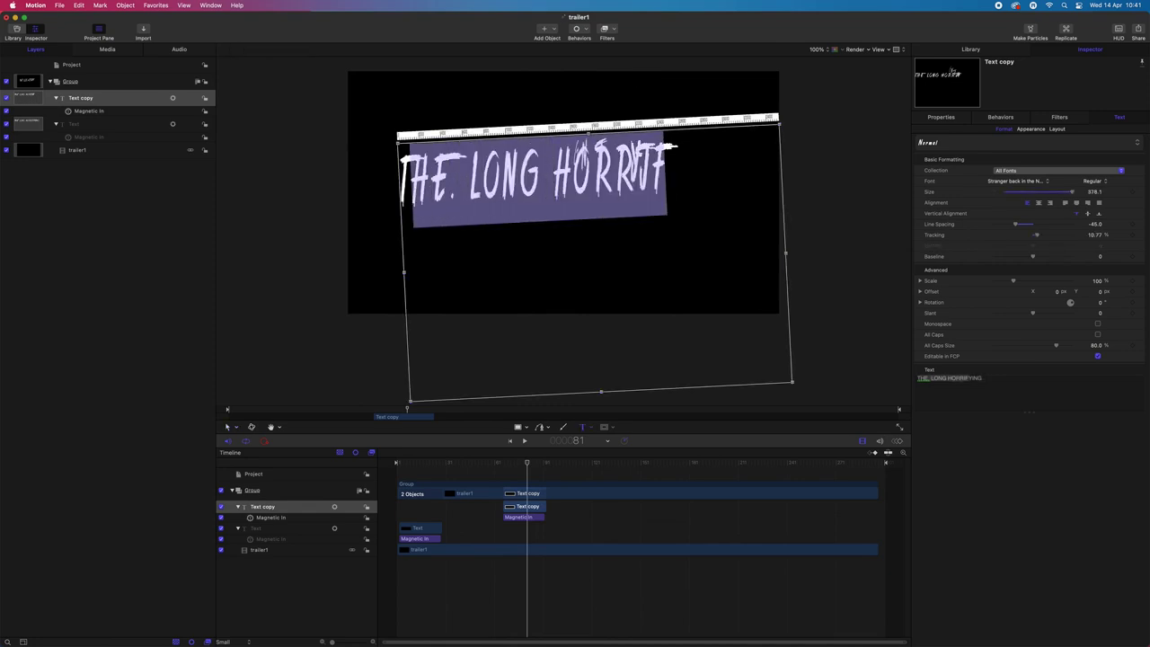
left_click_drag(691, 190, 382, 176)
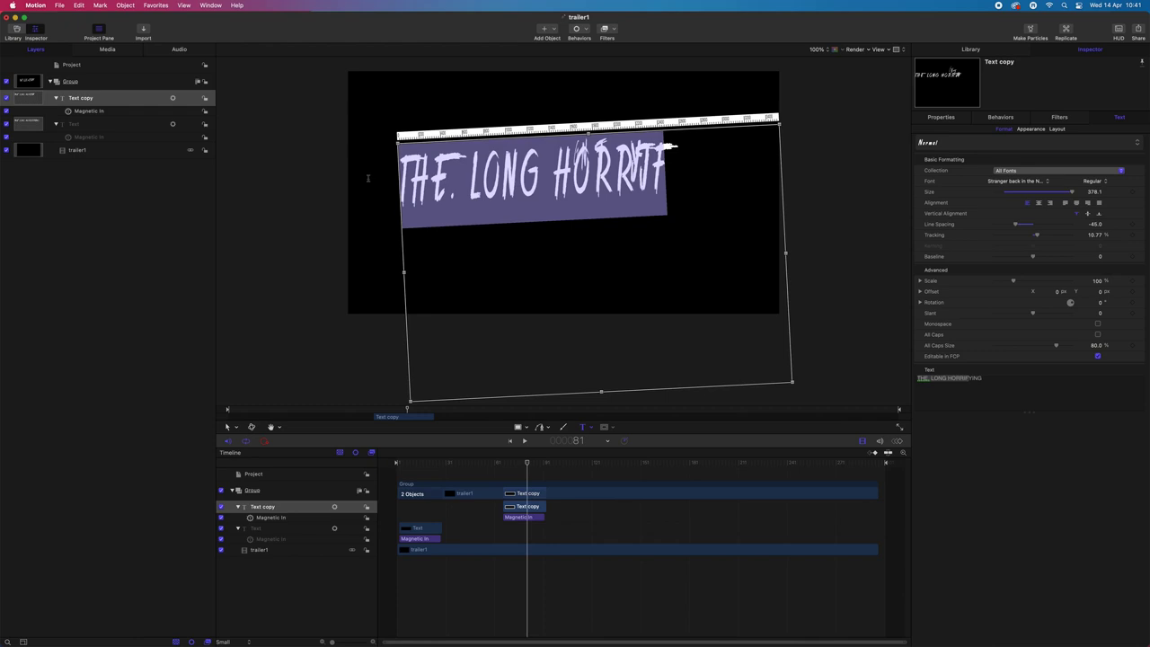
type("TM")
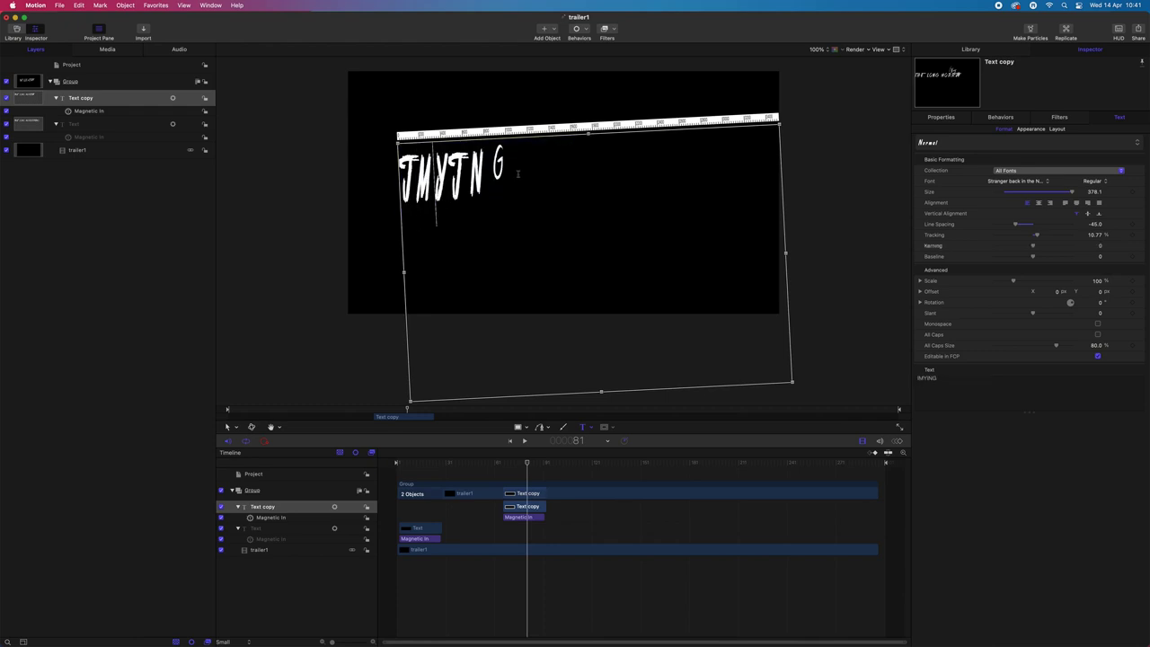
left_click_drag(518, 174, 372, 169)
key("BackSpace")
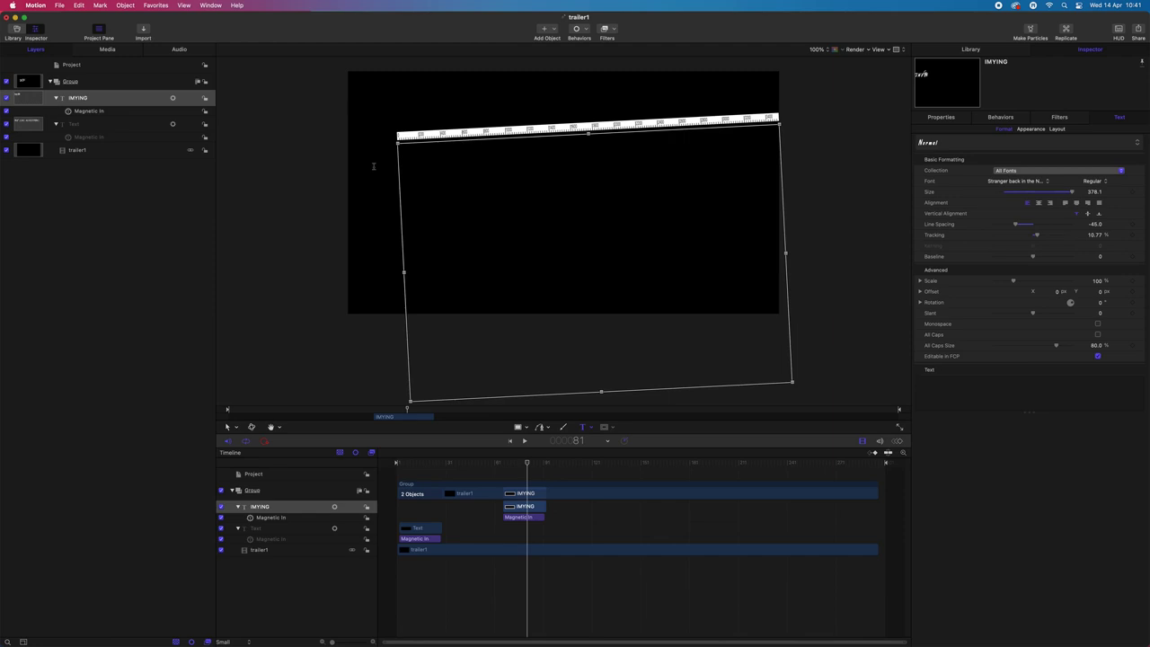
type("IMP")
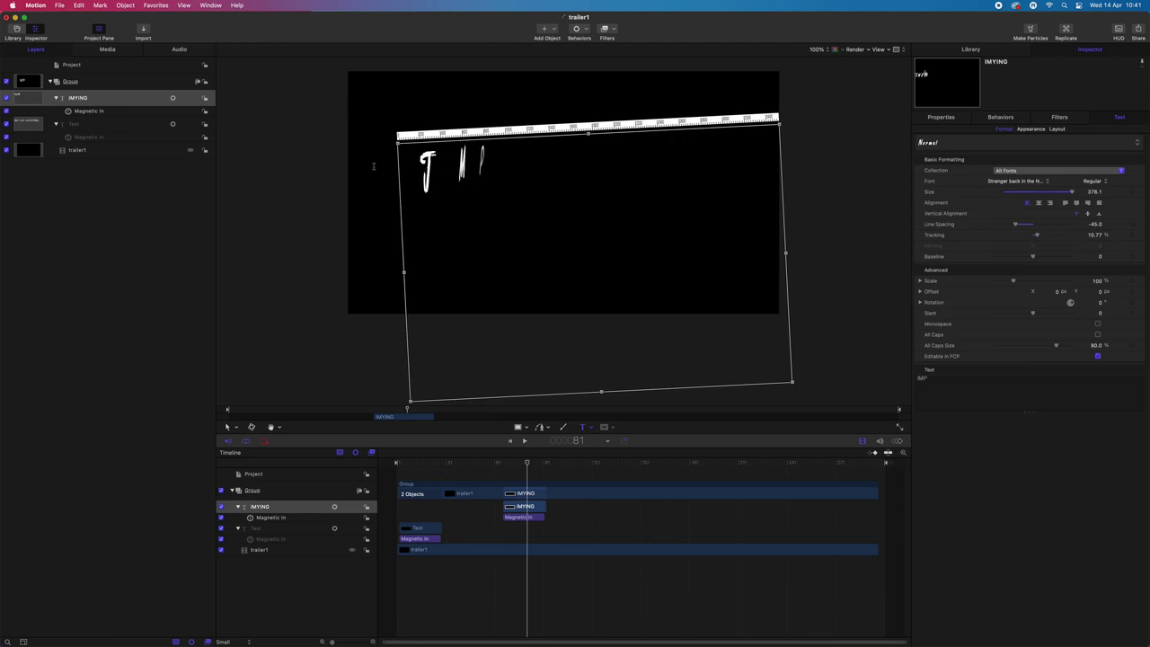
type("OSSIBLE")
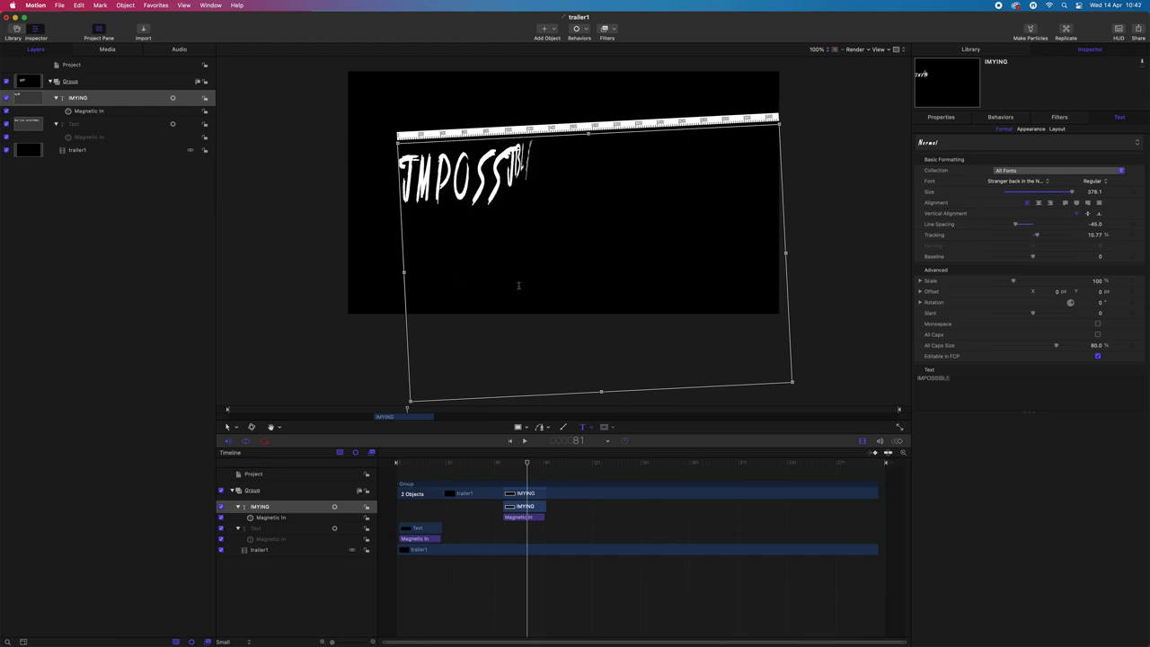
Shift the IMPOSSIBLE title to the right on the canvas so the word sits roughly centred in the upper half
left_click_drag(528, 464, 544, 464)
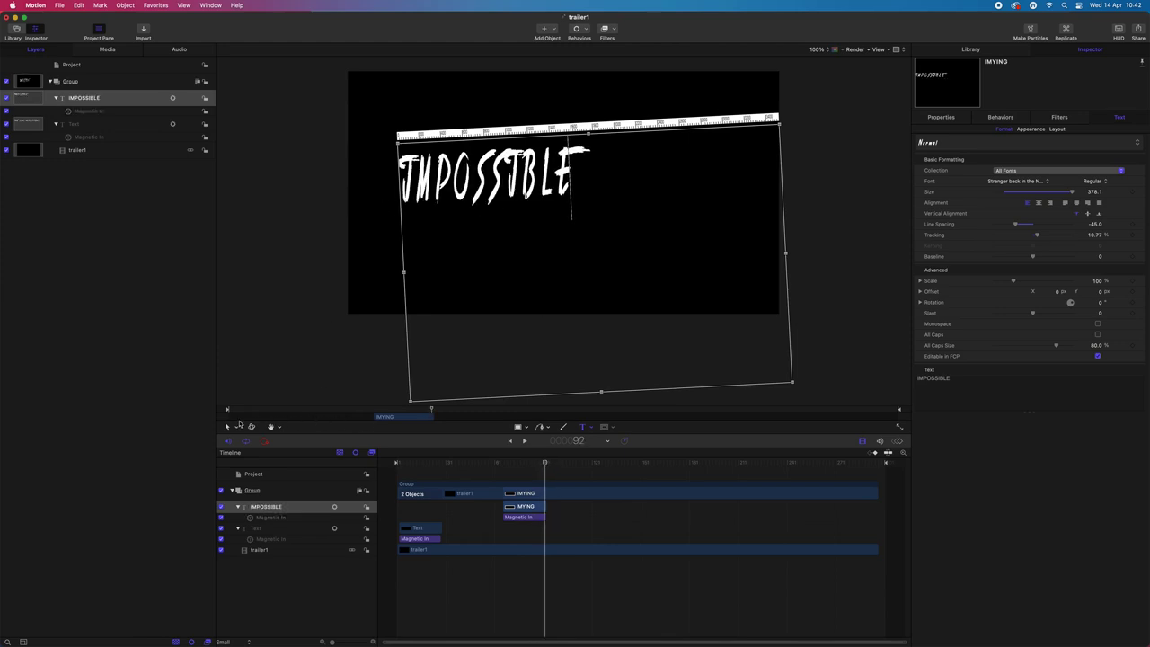
left_click(230, 428)
left_click(362, 231)
left_click_drag(636, 75, 699, 66)
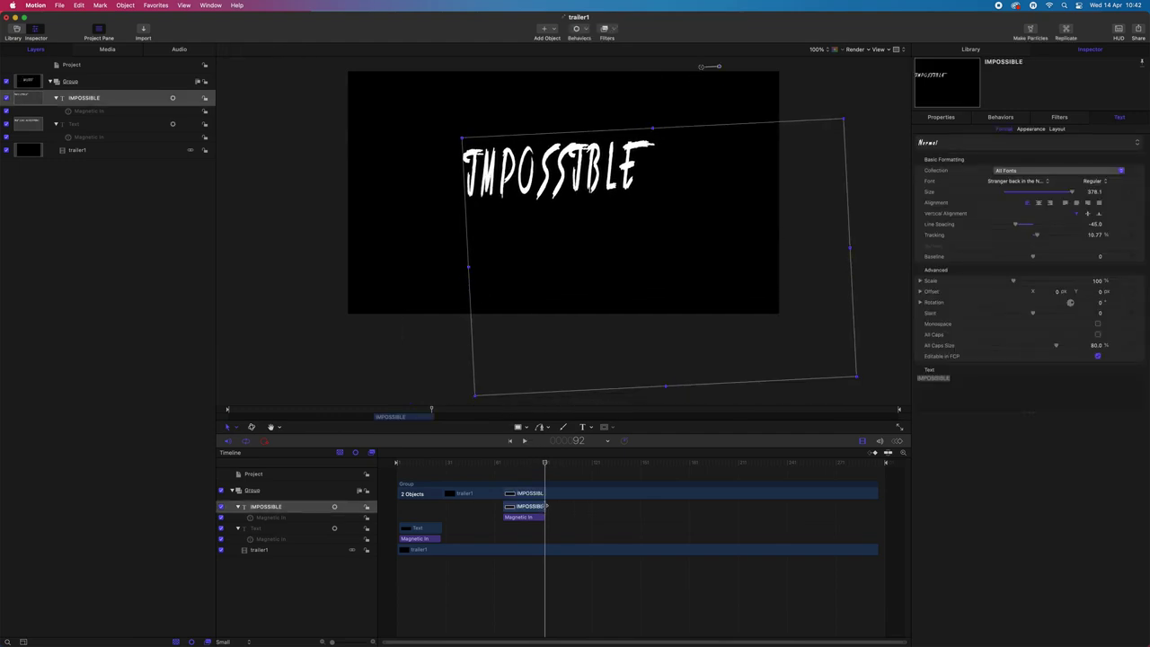
Adjust the ends of the IMPOSSIBLE clip and its Magnetic In behavior so both finish together slightly later in the timeline
mouse_move(546, 506)
left_mouse_down()
mouse_move(593, 506)
mouse_move(565, 506)
left_mouse_up()
left_click_drag(546, 464, 547, 466)
mouse_move(565, 504)
left_mouse_down()
mouse_move(542, 506)
mouse_move(537, 518)
mouse_move(548, 518)
left_mouse_up()
left_click(543, 518)
Play the project from the start to check the timing of the first two titles
left_click_drag(517, 464, 339, 444)
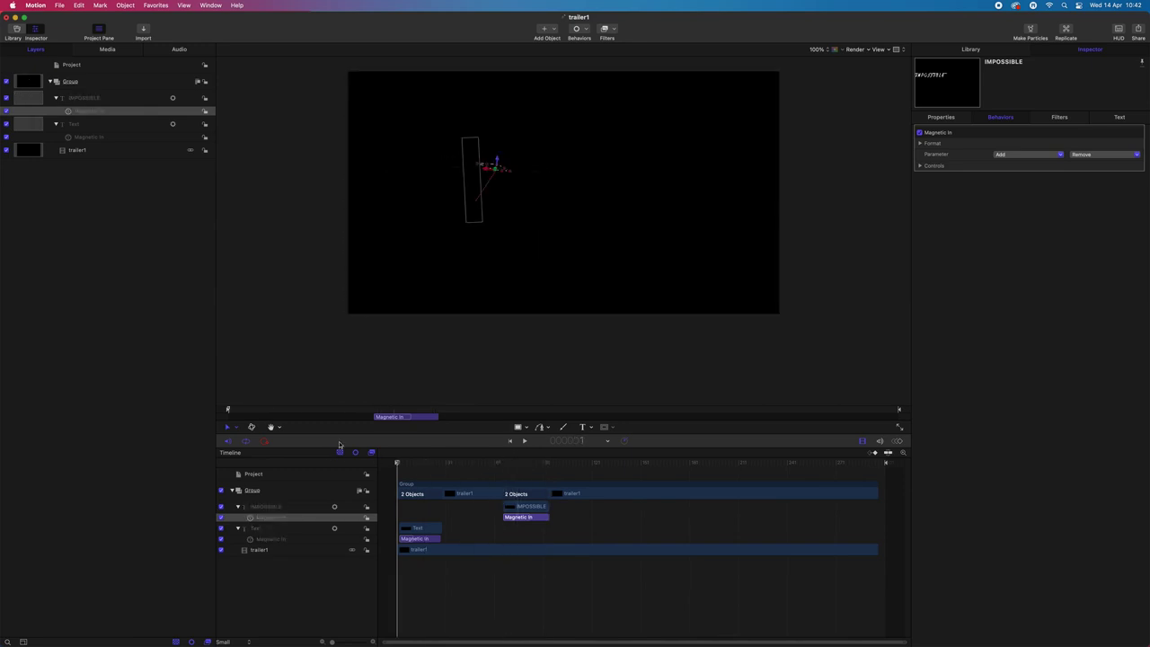
left_click(525, 442)
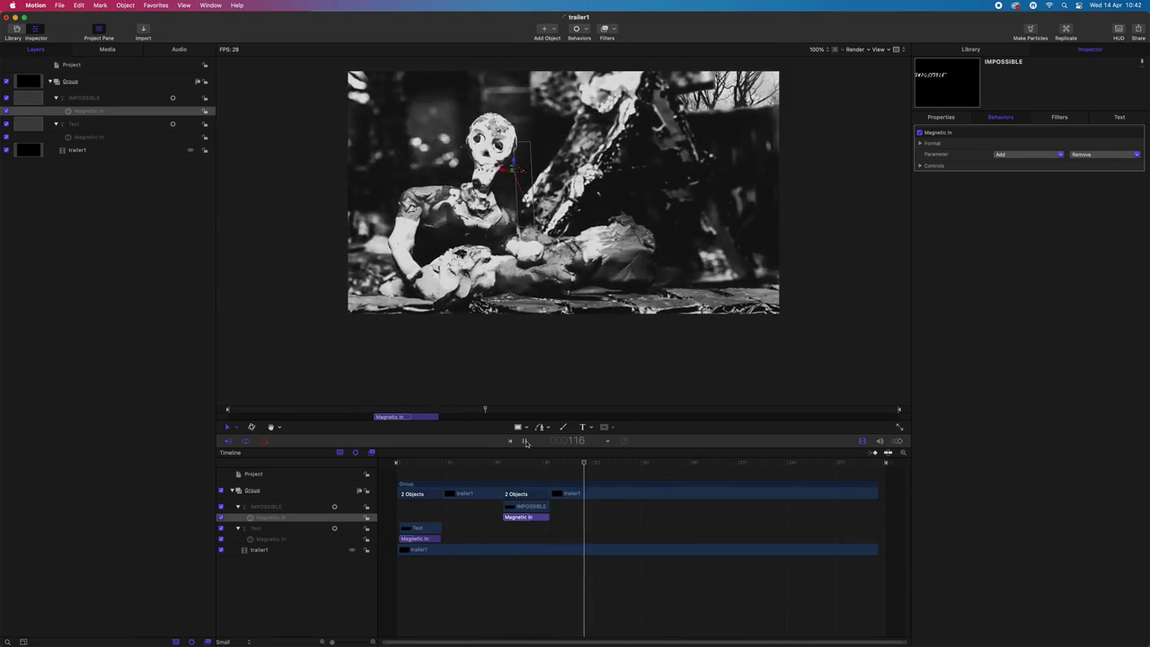
left_click(525, 441)
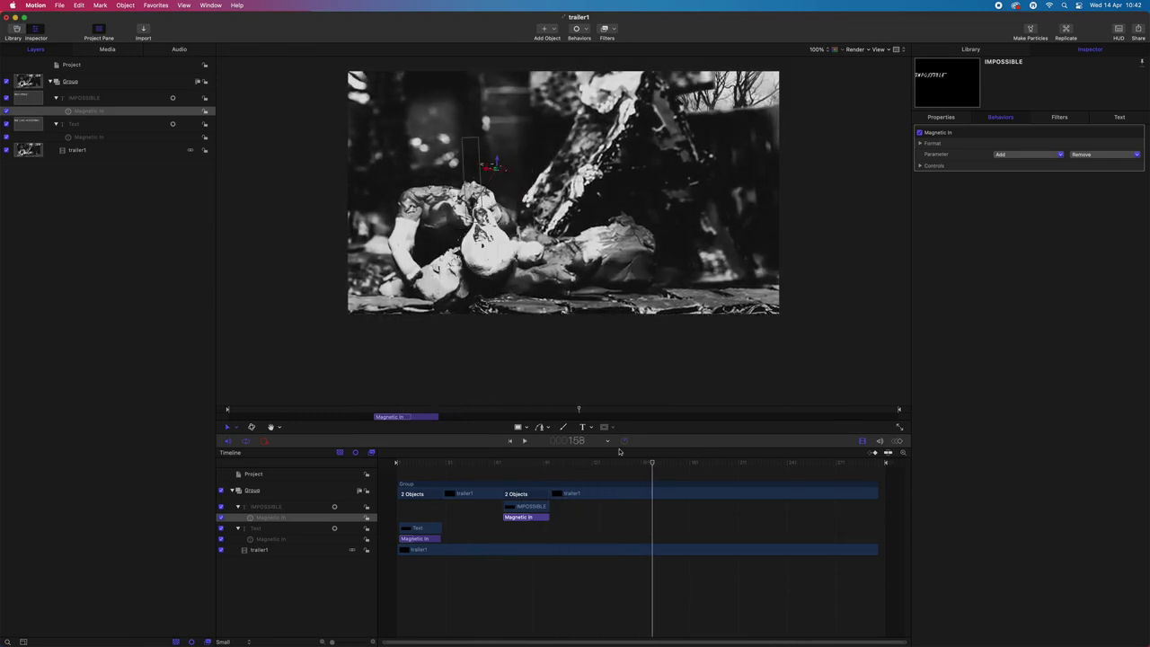
Paste another copy of the title at frame 176 and move it up to the top of the picture
left_click_drag(652, 464, 683, 466)
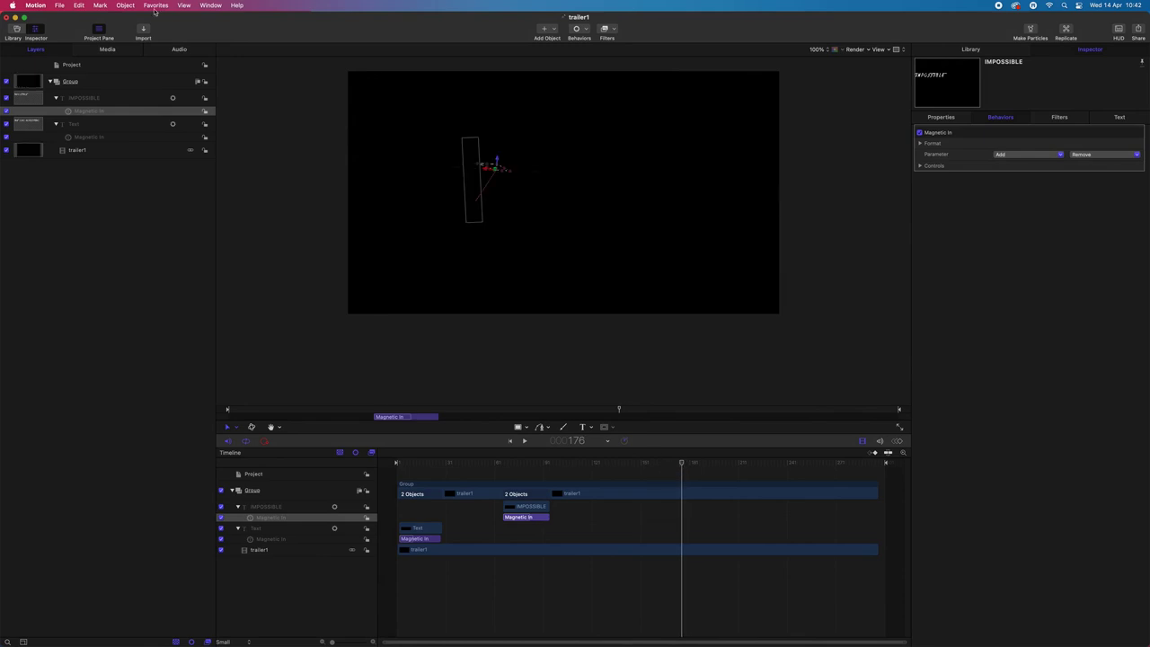
left_click(81, 5)
left_click(100, 64)
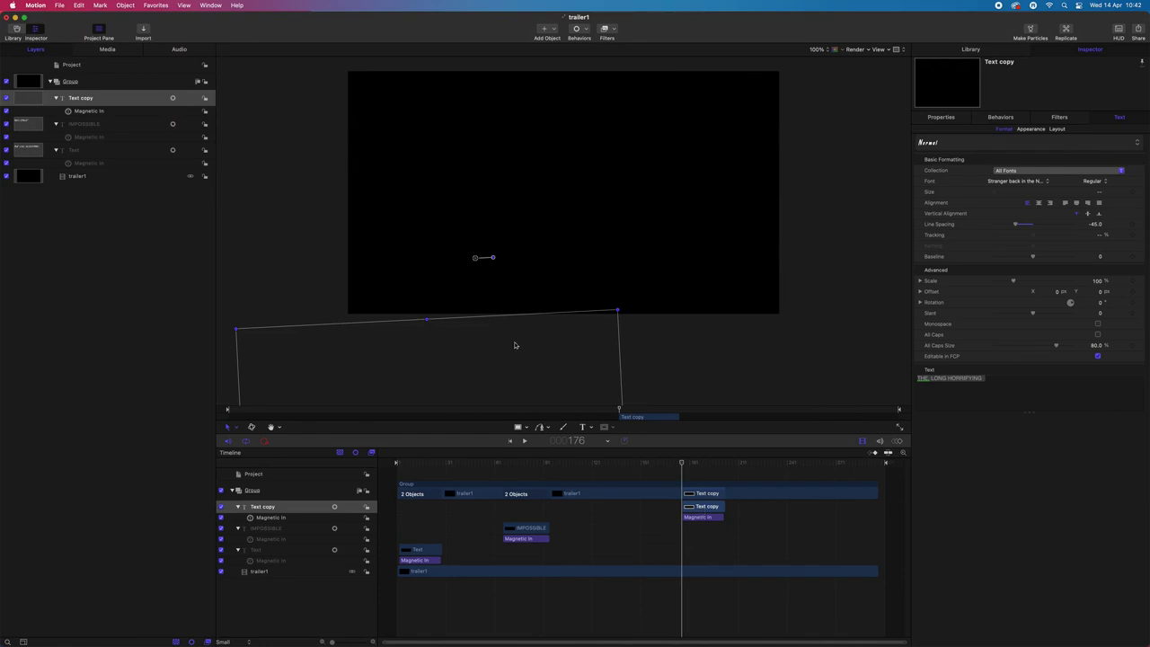
left_click_drag(505, 351, 631, 96)
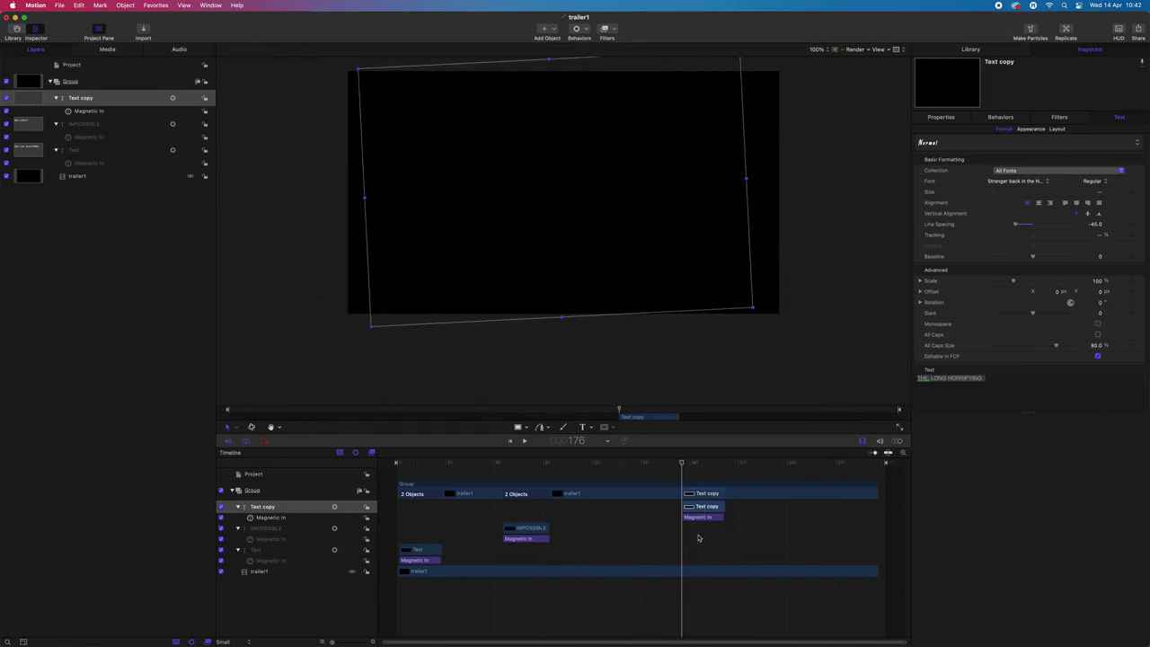
Retime the new title copy in the timeline so that it starts at frame 164
left_click_drag(683, 464, 639, 500)
left_click_drag(717, 464, 663, 470)
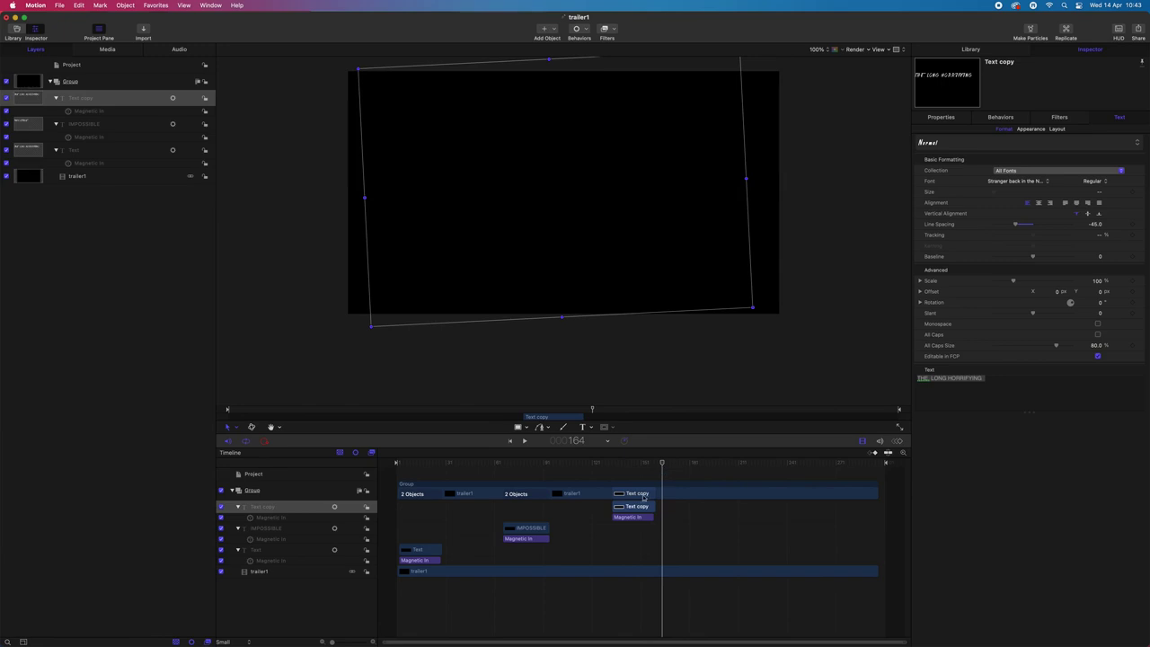
left_click_drag(637, 508, 687, 506)
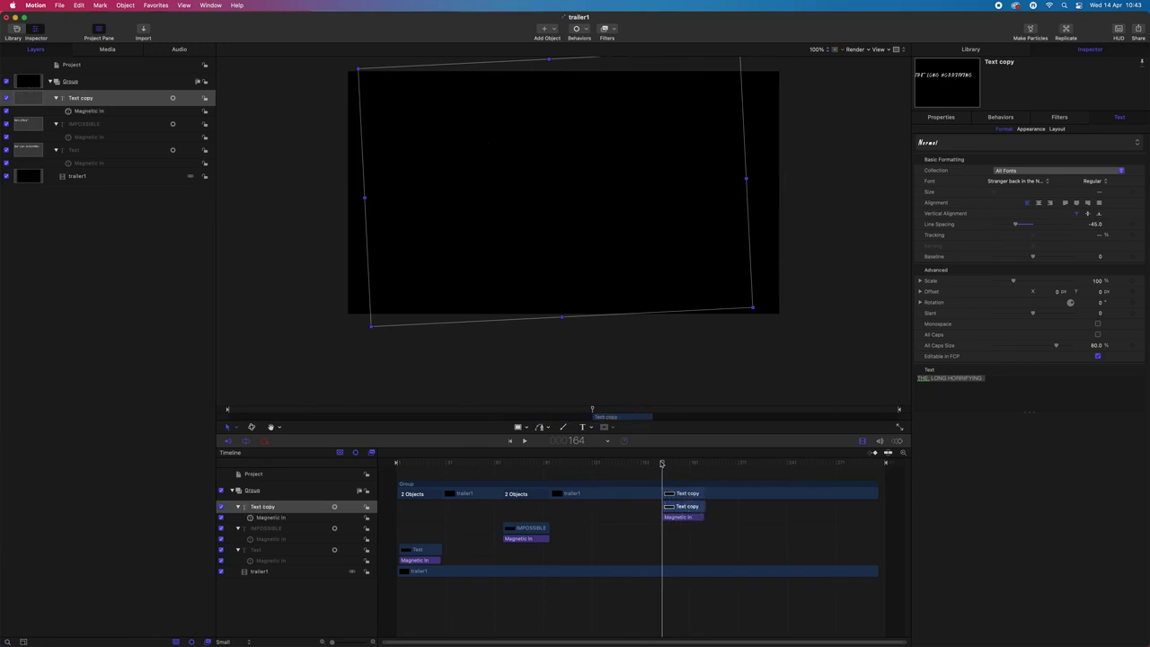
Replace the third title's text with "JOURNEYS"
left_click_drag(663, 464, 701, 463)
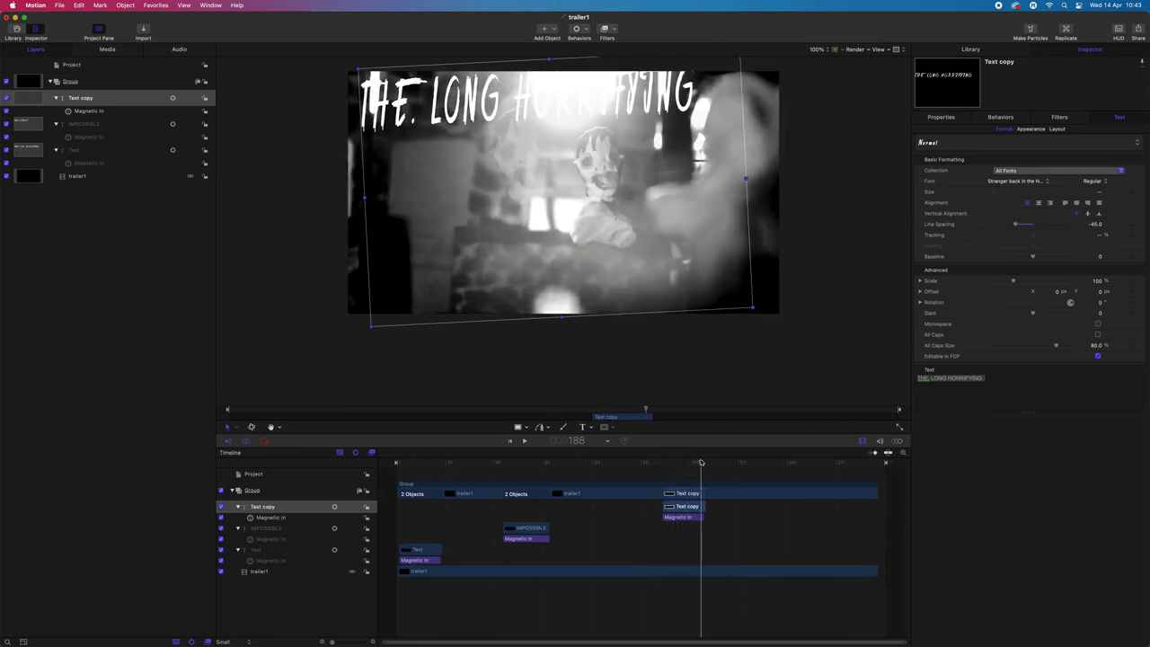
key("t")
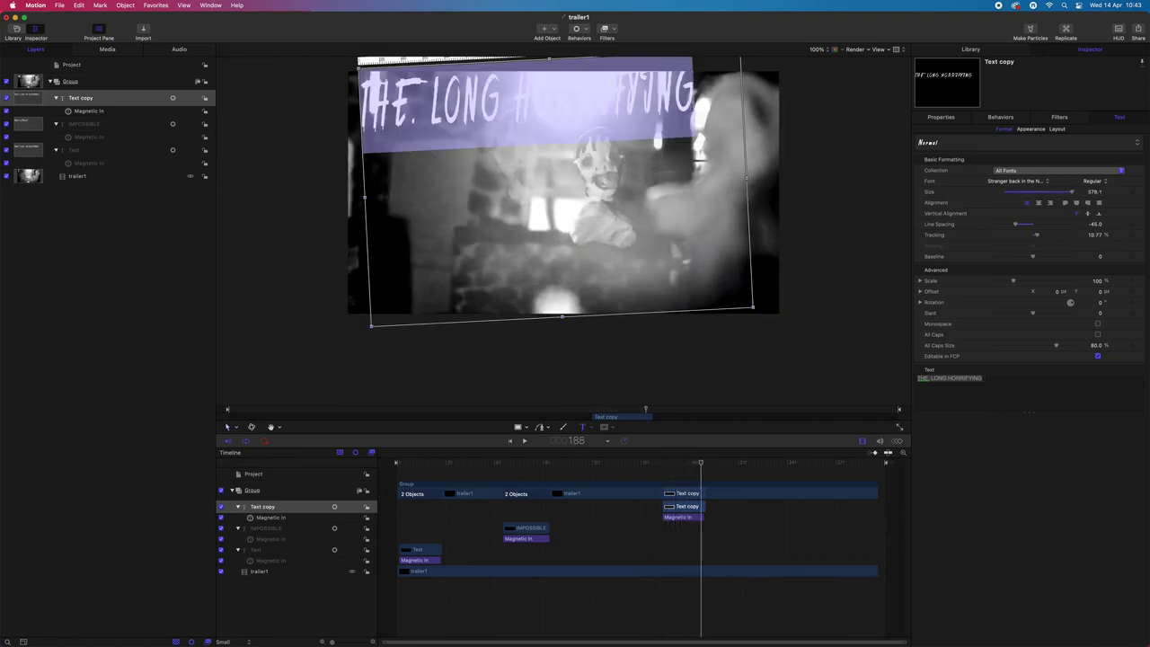
left_click_drag(696, 94, 352, 99)
key("BackSpace")
type("JOURNEYS")
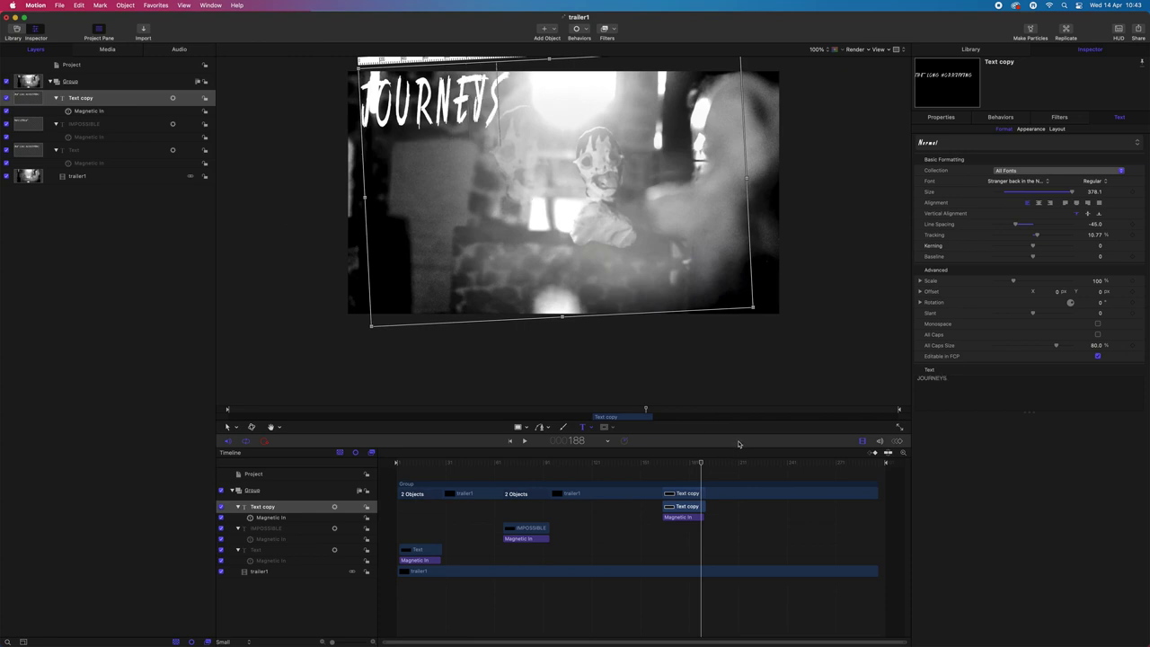
Check the JOURNEYS animation across its frames and move the title down and right, roughly centred in the upper half
mouse_move(702, 462)
left_mouse_down()
mouse_move(682, 462)
mouse_move(704, 462)
left_mouse_up()
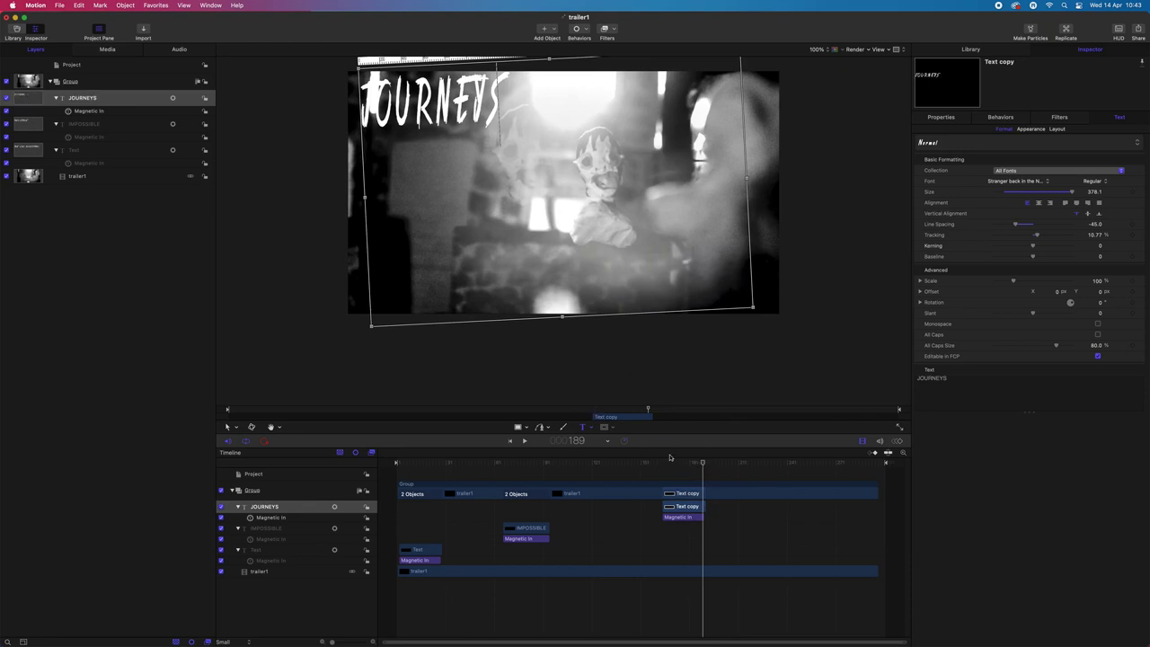
left_click_drag(669, 462, 674, 462)
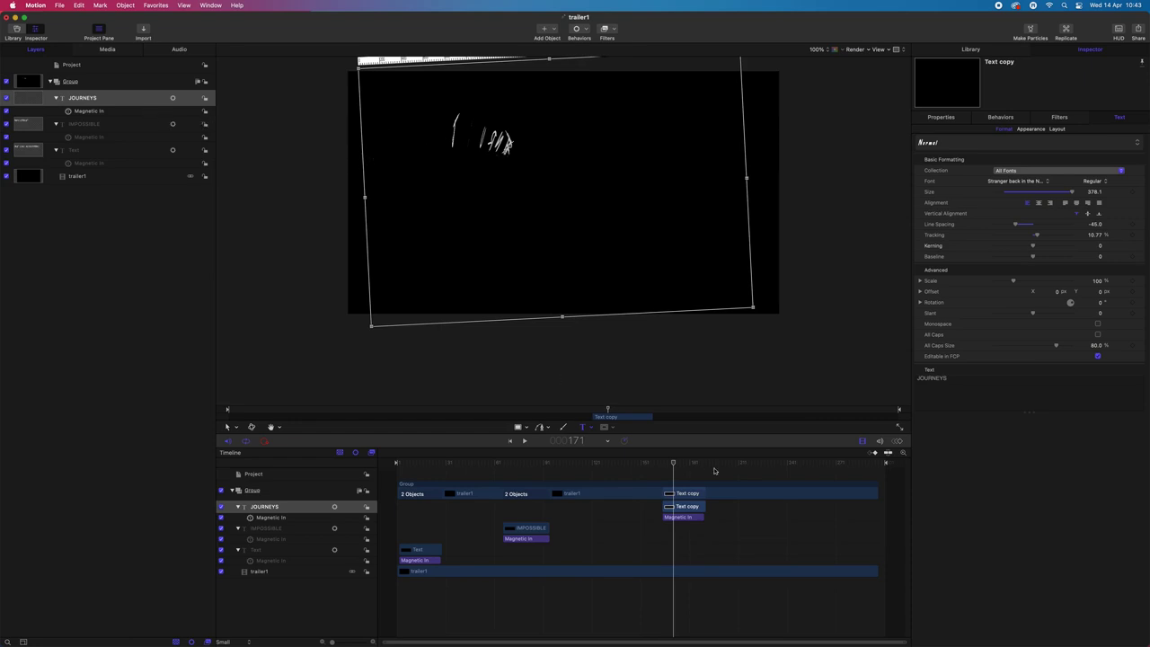
left_click_drag(675, 465, 693, 466)
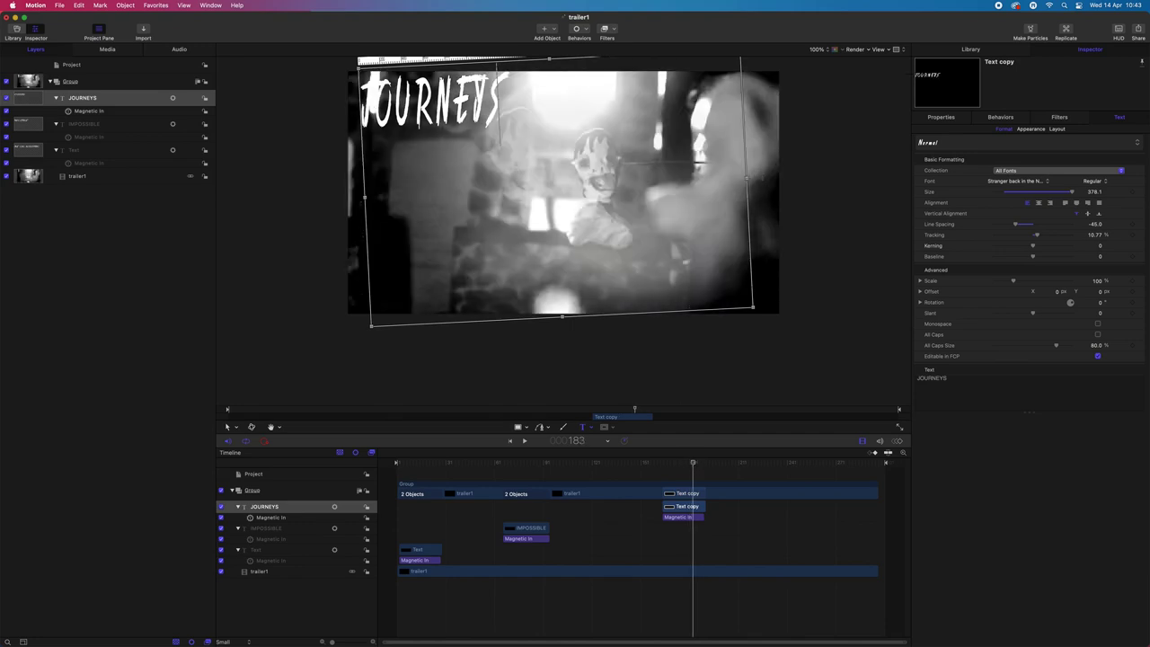
left_click_drag(469, 104, 570, 171)
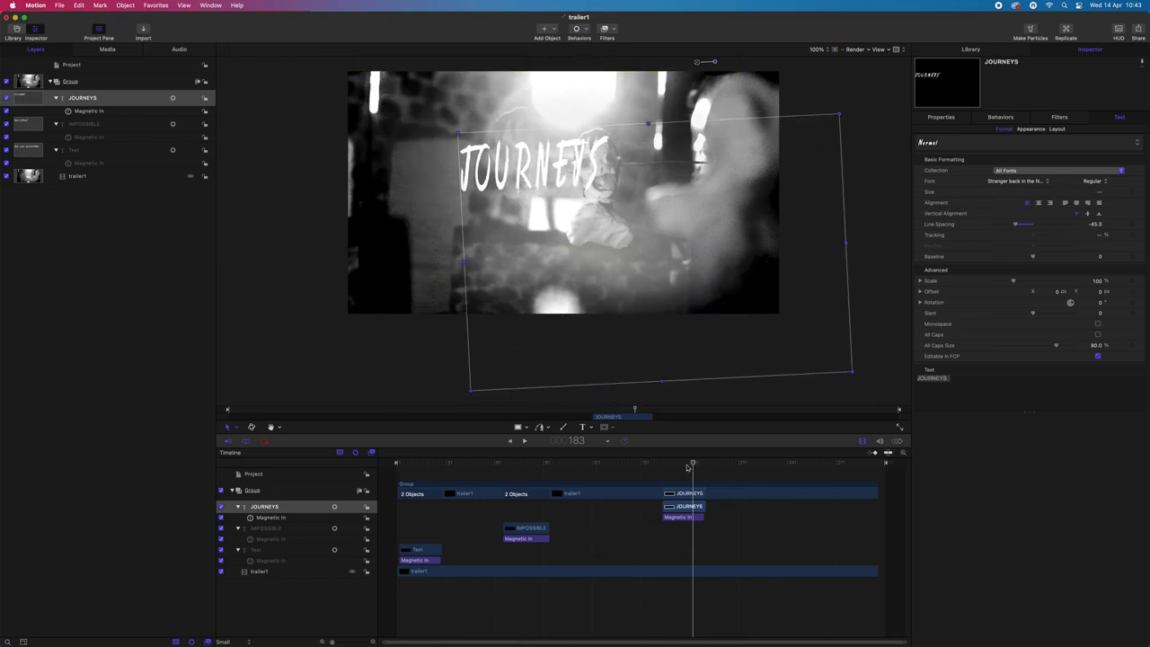
Shift the JOURNEYS clip slightly earlier and shorten it and its Magnetic In behavior to end together, before the footage brightens
left_click_drag(693, 465, 658, 462)
left_click_drag(697, 507, 694, 508)
left_click_drag(661, 464, 686, 465)
left_click_drag(703, 510, 697, 517)
Play the whole trailer from the start repeatedly to review the timing of all three titles
left_click_drag(689, 465, 396, 466)
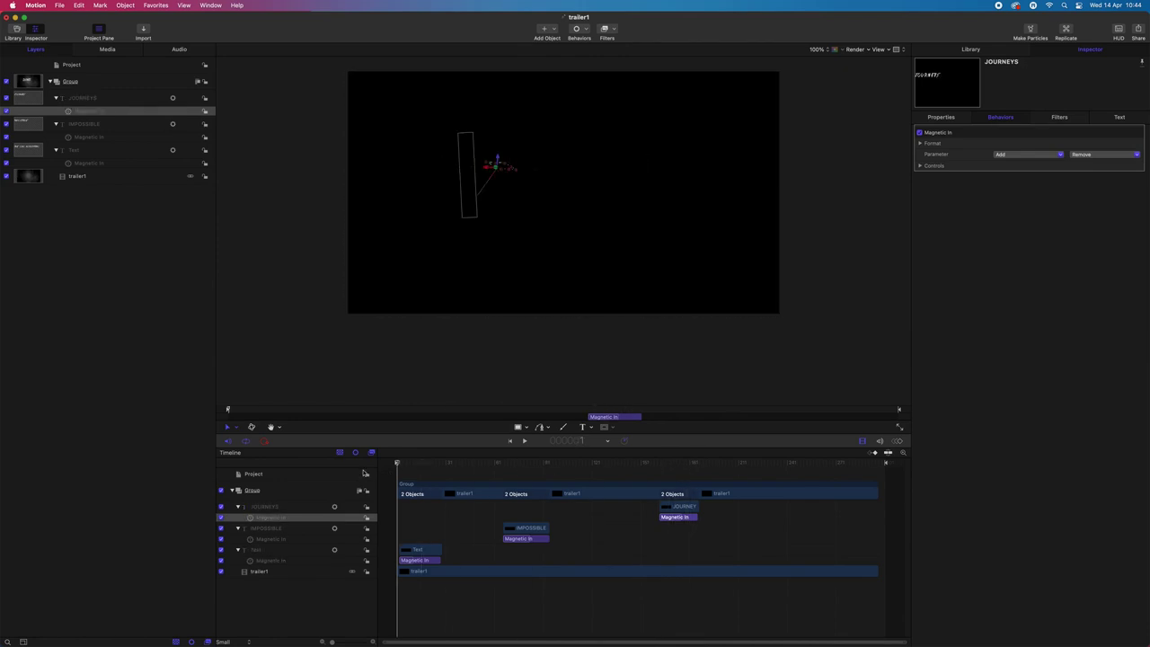
left_click(526, 442)
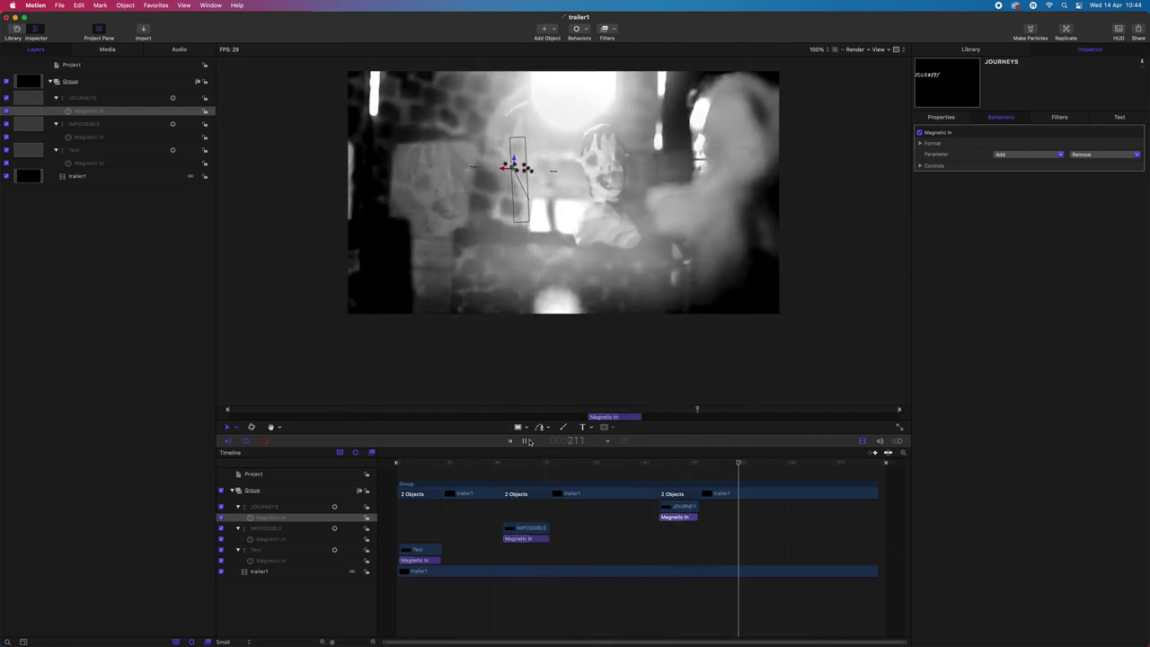
left_click(525, 442)
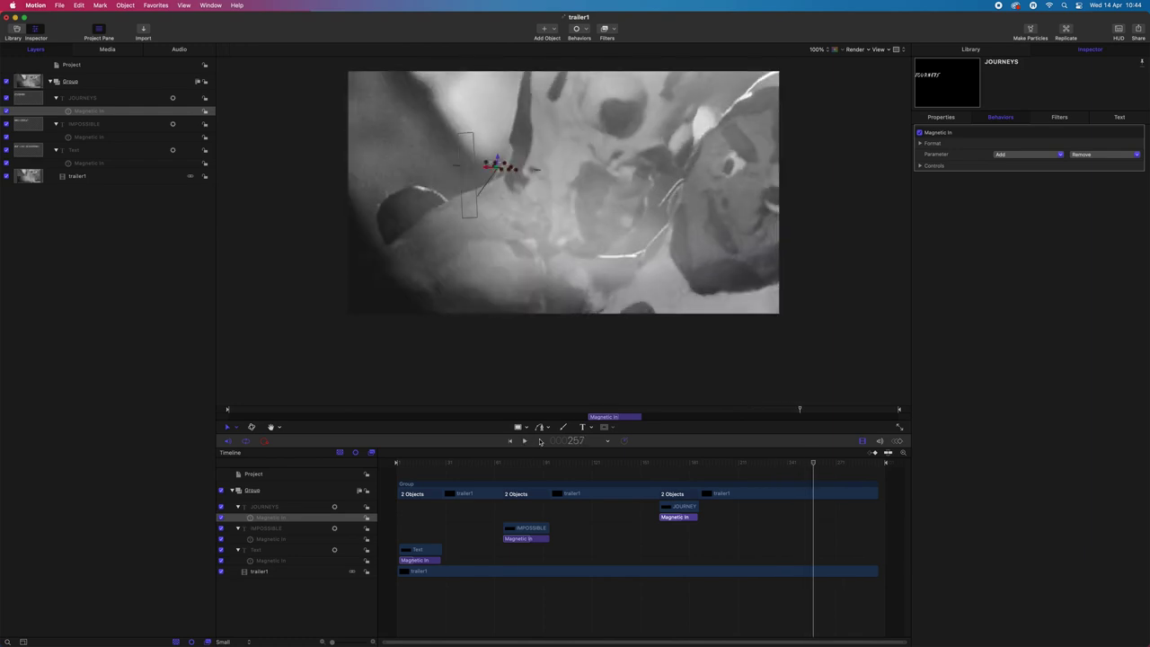
left_click_drag(813, 465, 366, 466)
left_click(526, 441)
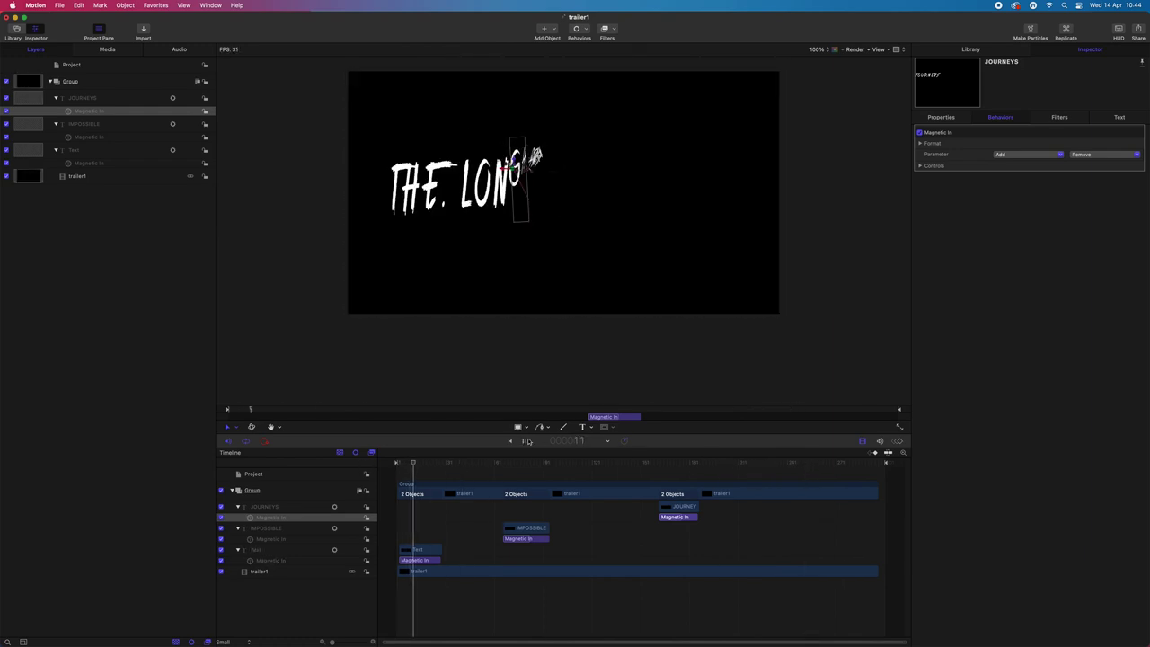
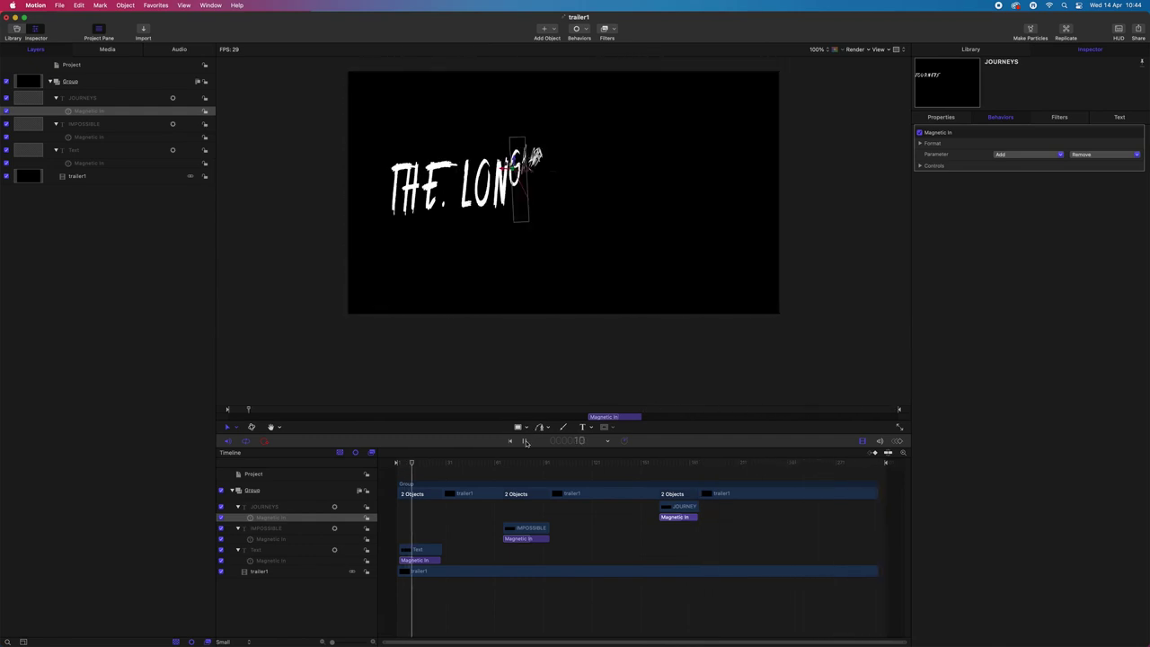
Paste another copy of the first title at frame 273 and move it up into the frame, to about X 169, Y 691 px
key("space")
left_click_drag(826, 467, 840, 468)
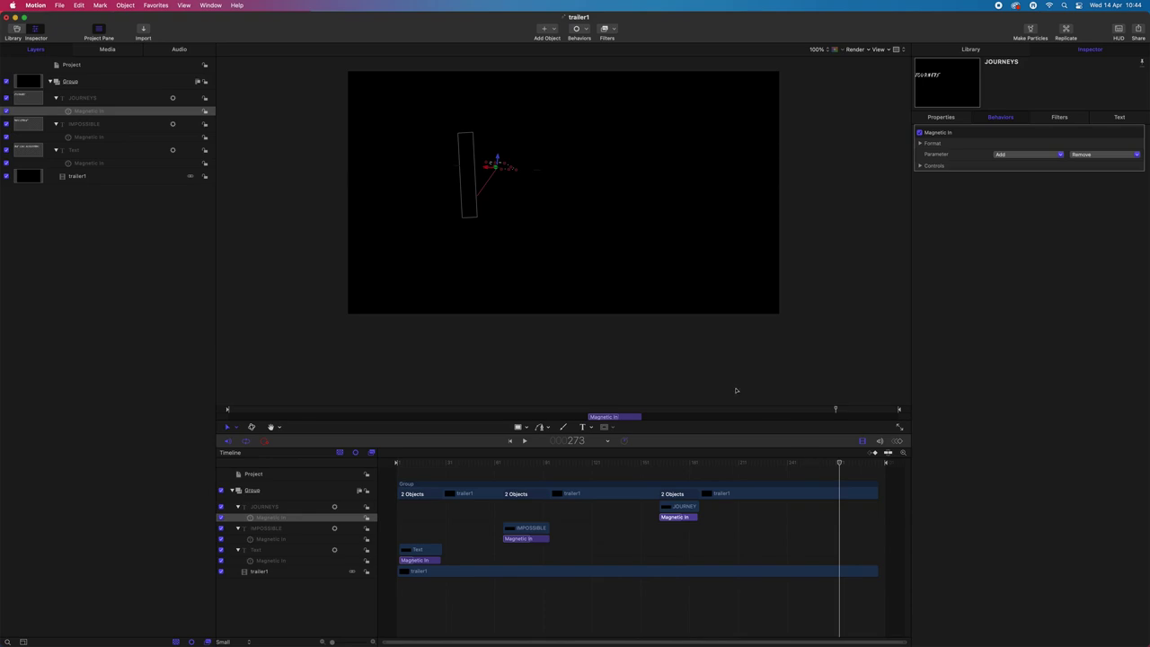
left_click(79, 6)
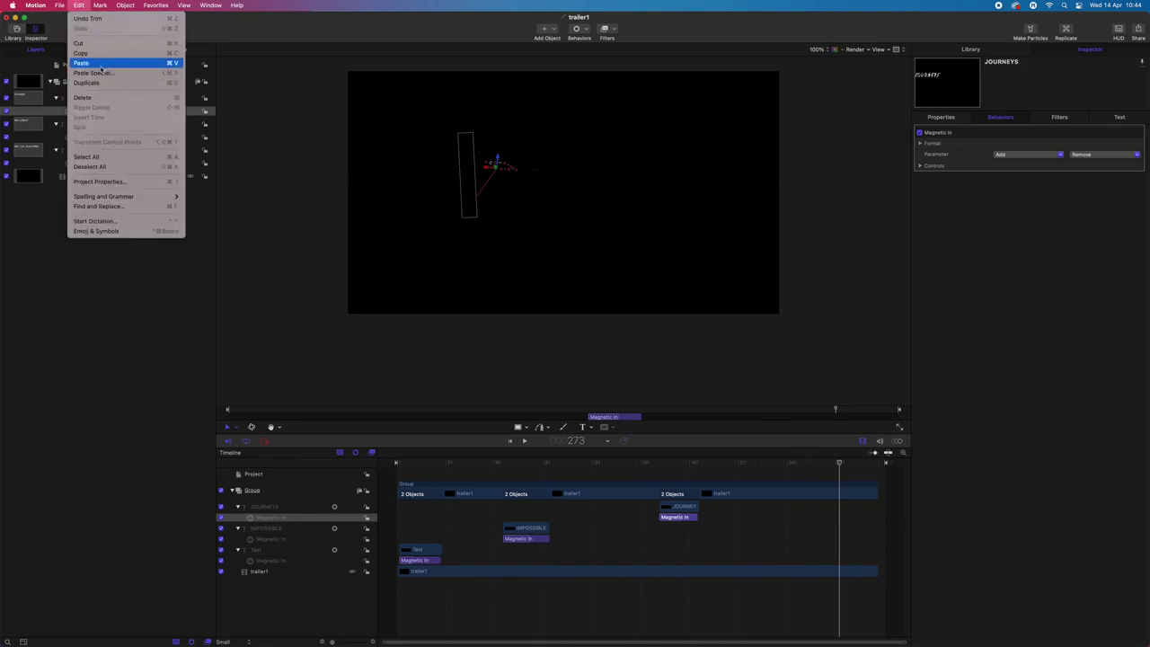
left_click(101, 65)
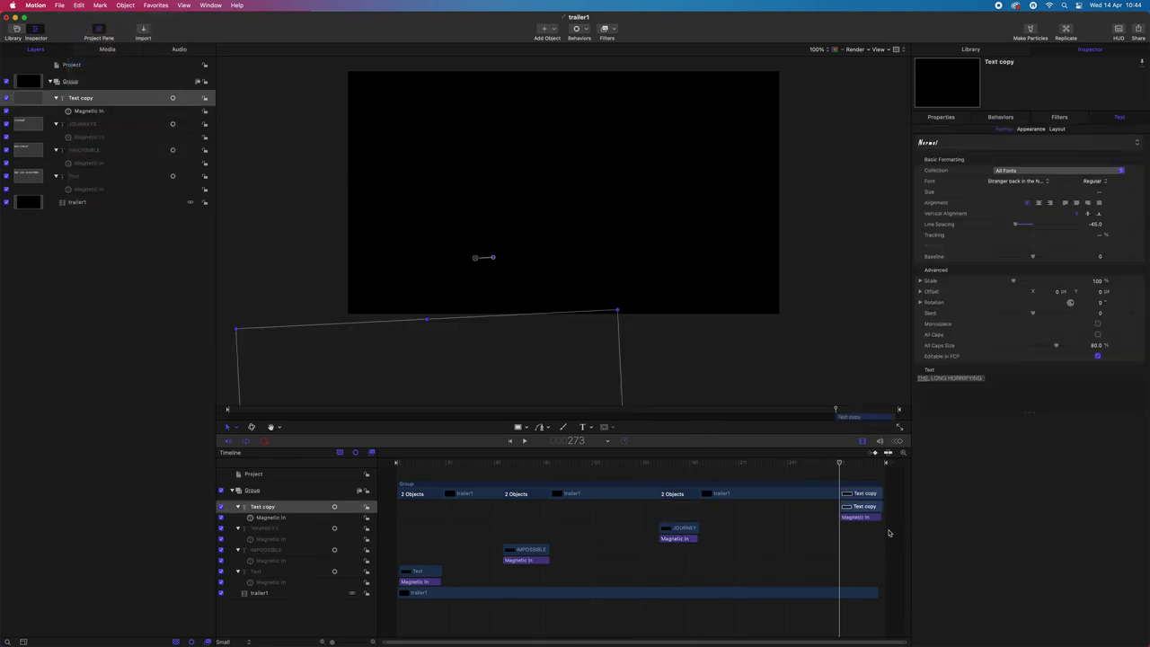
left_click(861, 510)
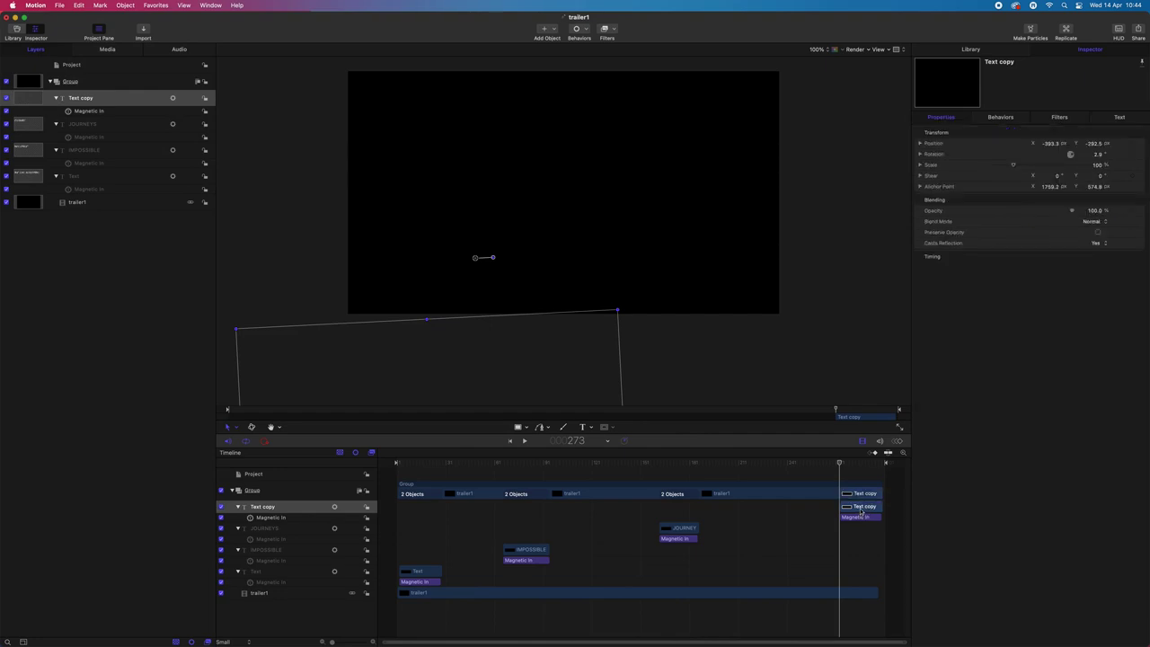
left_click_drag(450, 373, 575, 152)
Replace the pasted title's text with "BE WARNED" at frame 294 and move it to about X 723, Y 519 px
left_click_drag(841, 463, 875, 462)
double_click(694, 151)
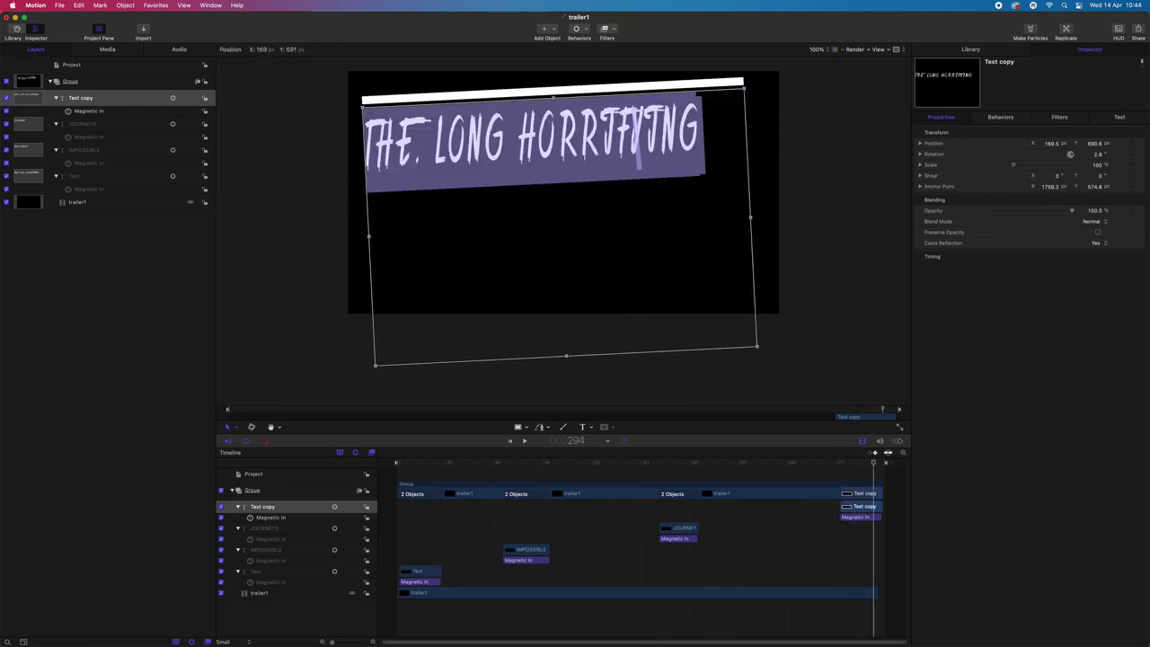
type("BE")
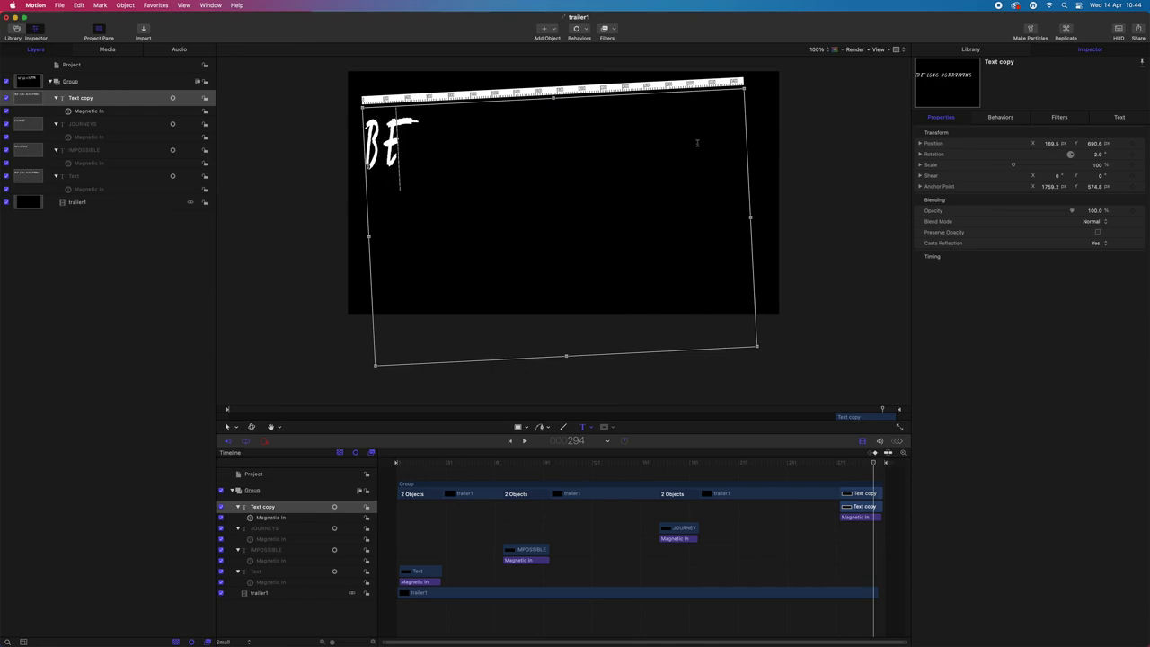
type("WARNED")
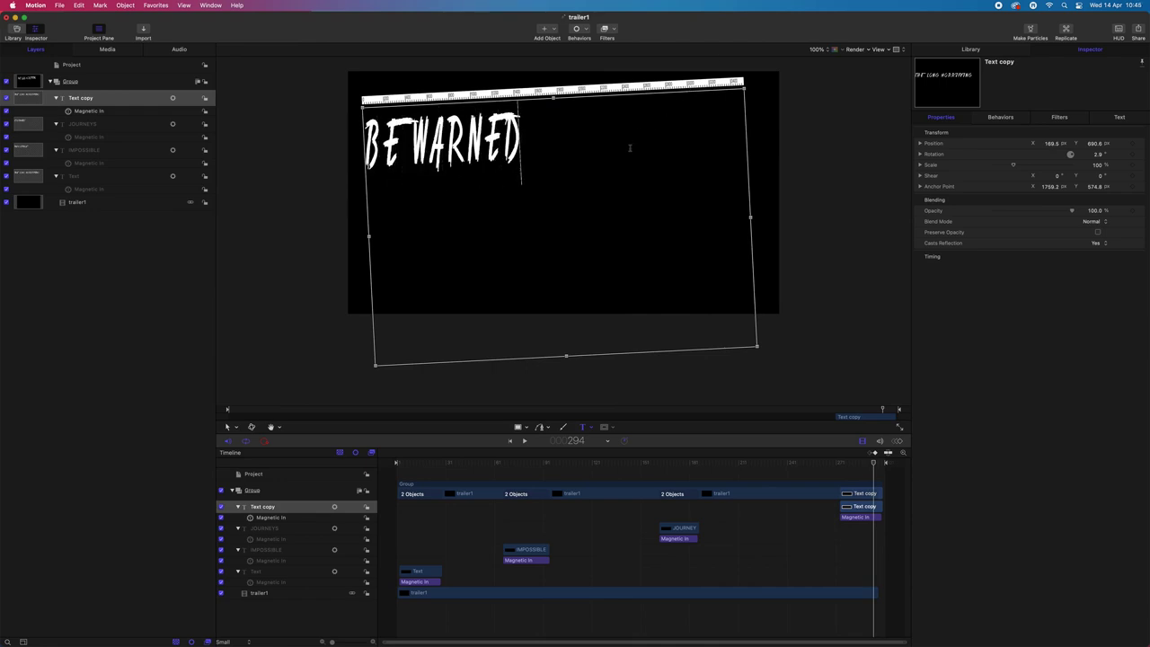
left_click(228, 426)
left_click_drag(432, 157, 556, 195)
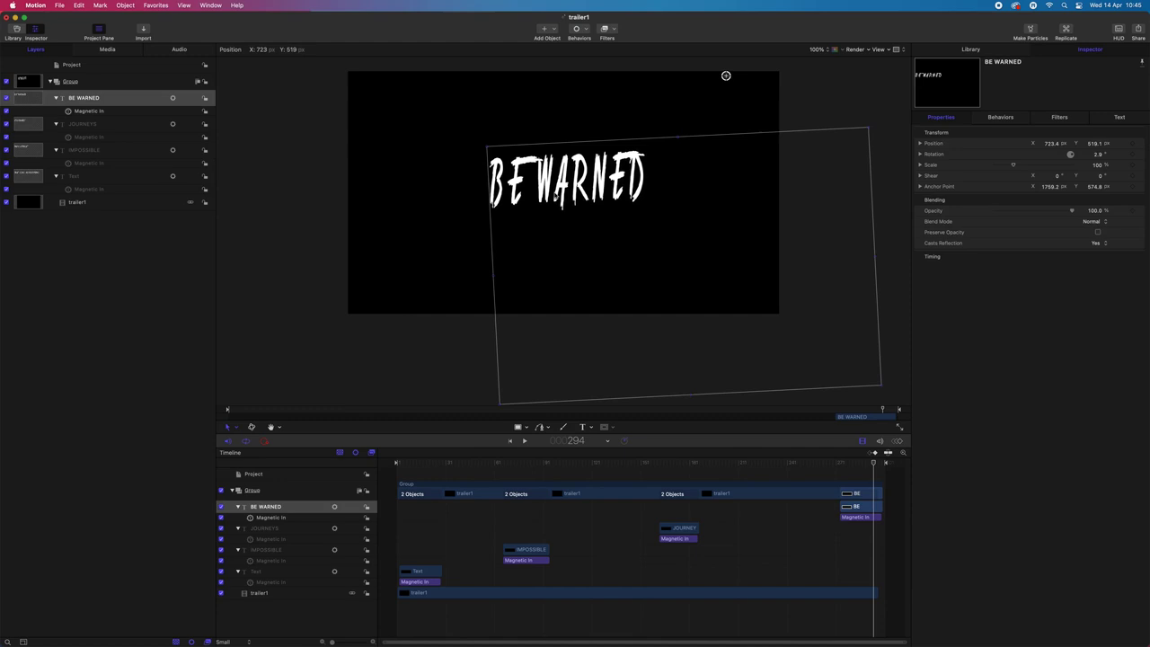
Go to frame 18 with nothing selected and look through the SciFi, Smoke, Sparkles and Pyro particle emitters in the Library
left_click(363, 310)
mouse_move(415, 467)
left_mouse_down()
mouse_move(382, 464)
mouse_move(476, 465)
mouse_move(405, 465)
mouse_move(425, 464)
left_mouse_up()
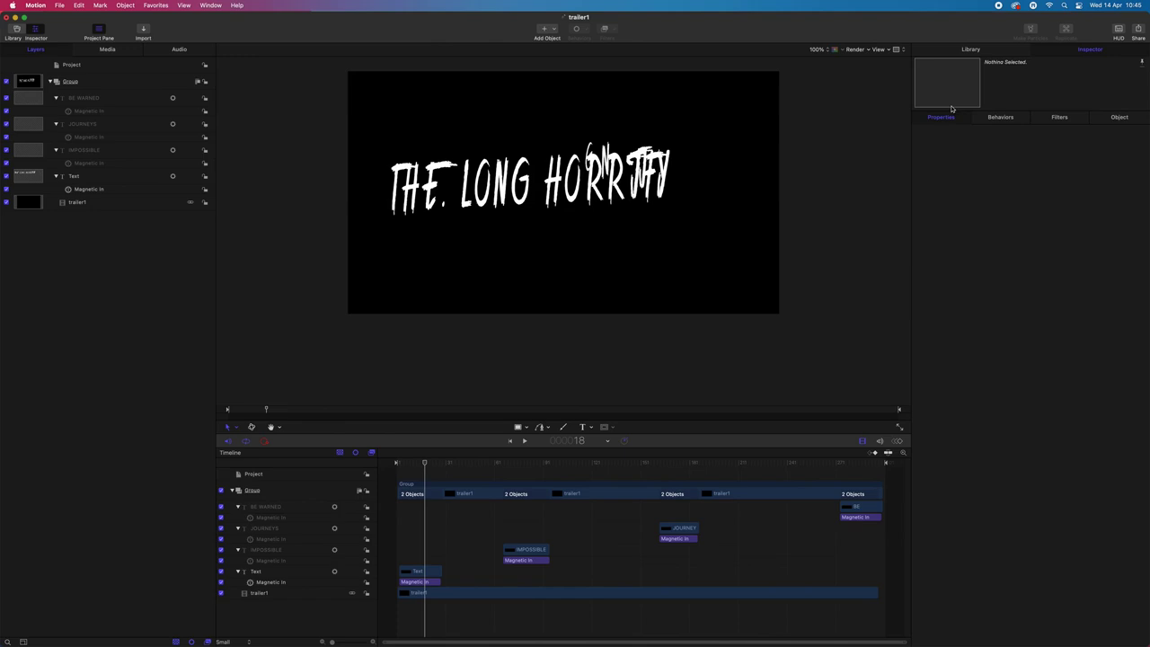
left_click(1003, 54)
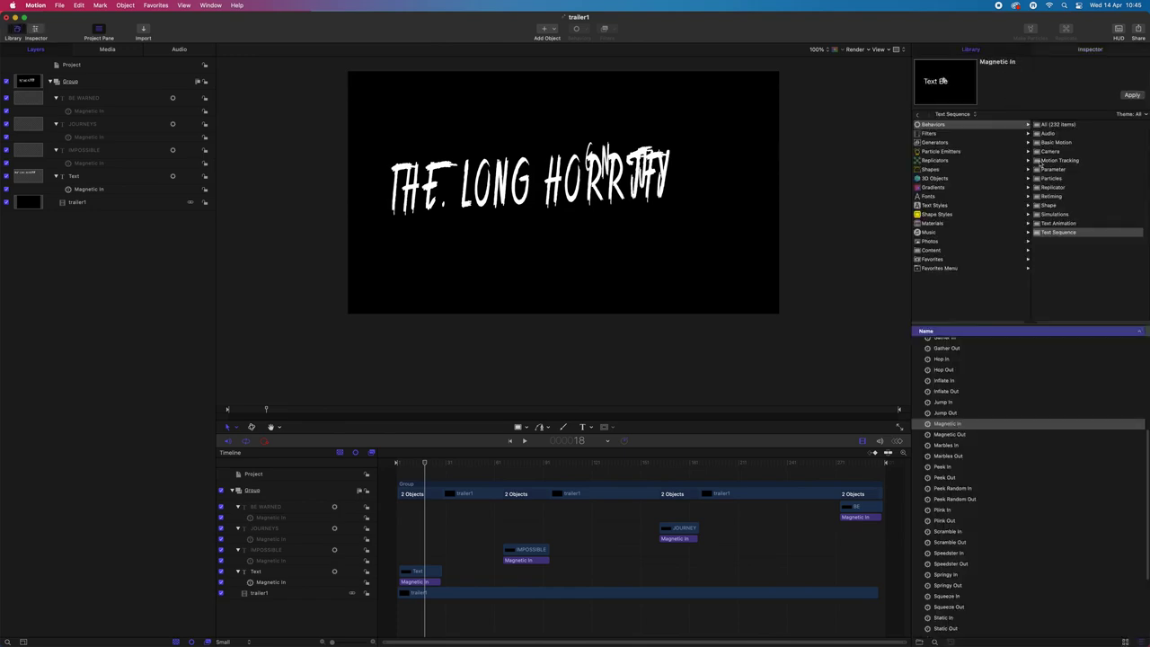
left_click(941, 151)
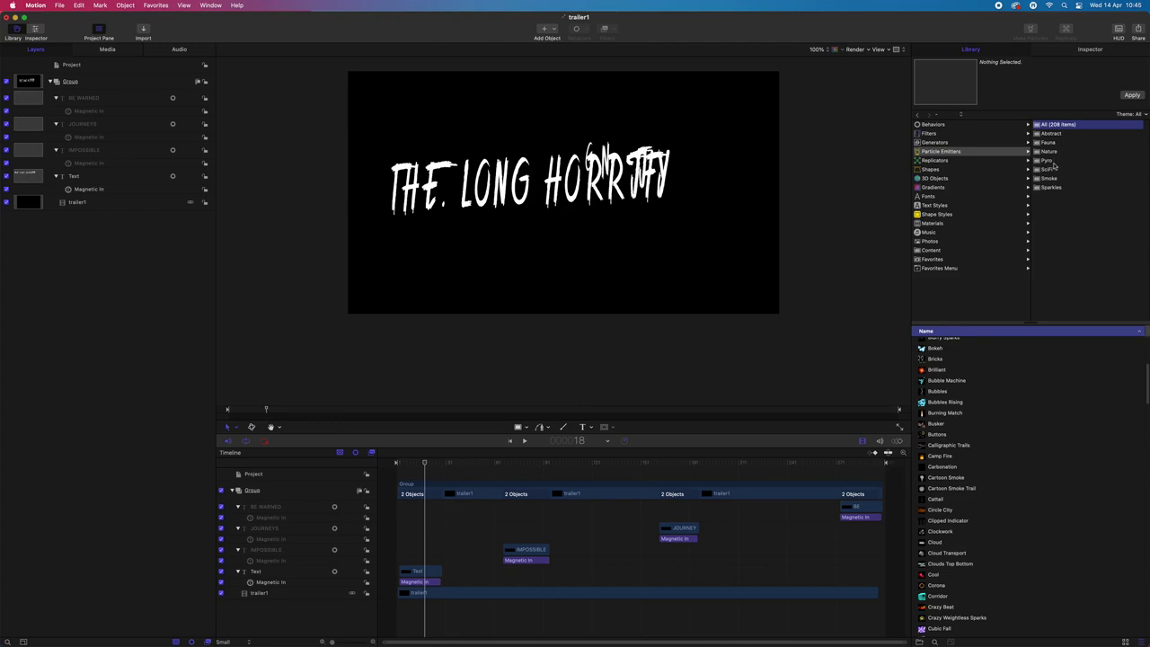
left_click(1051, 169)
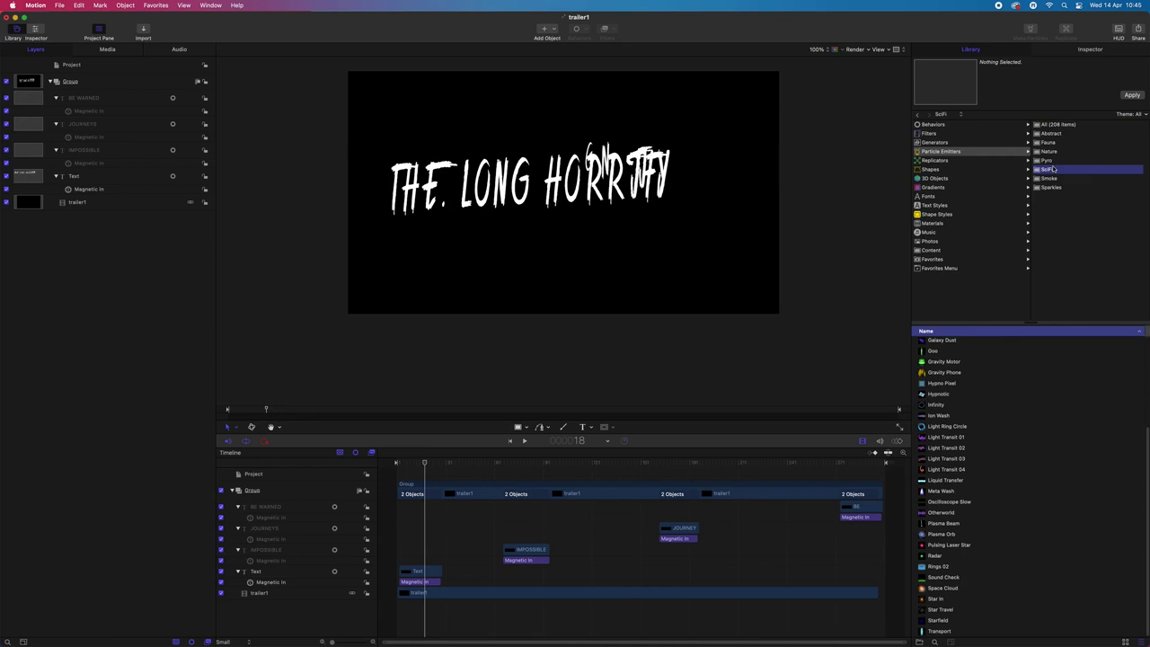
left_click(1055, 178)
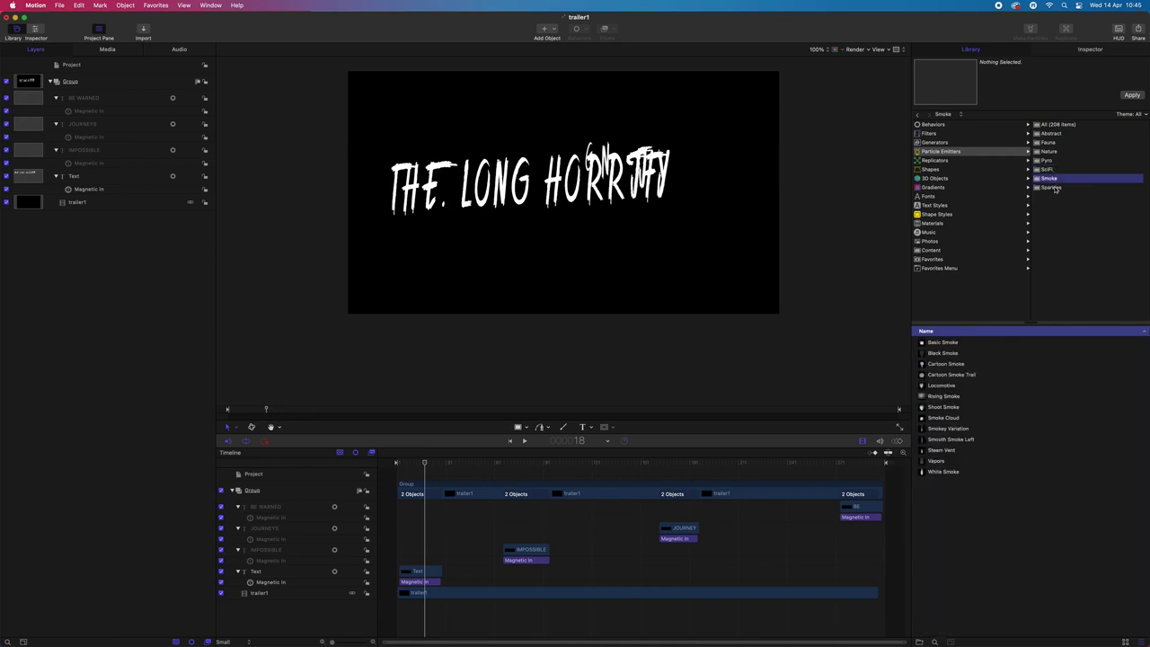
left_click(1056, 188)
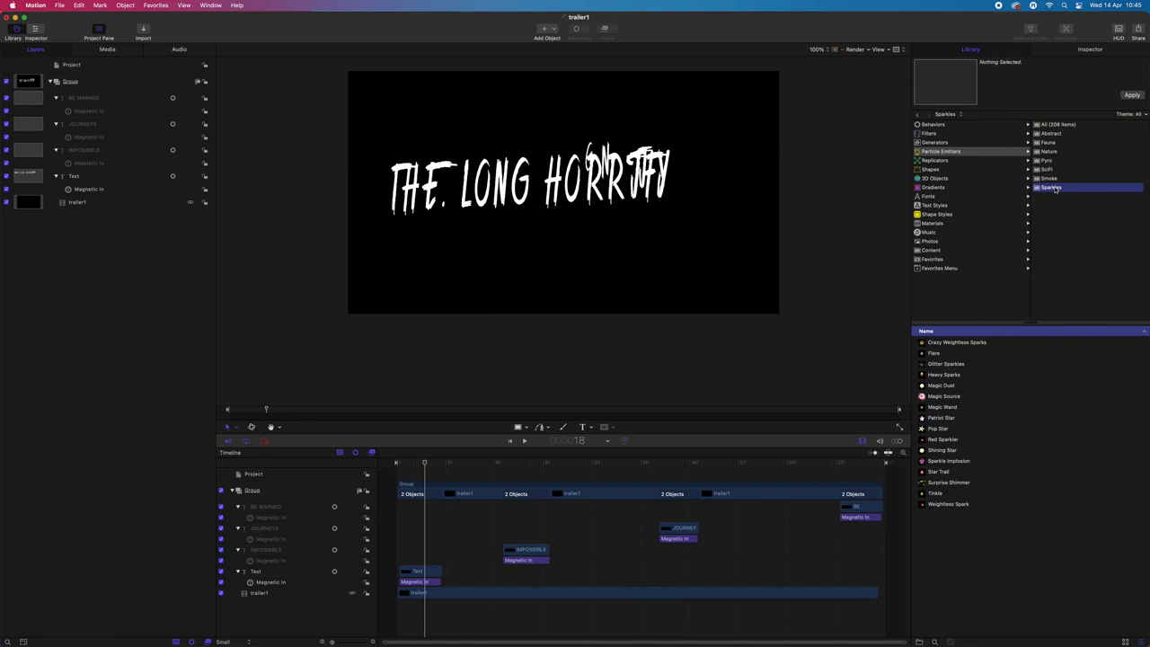
left_click(1052, 162)
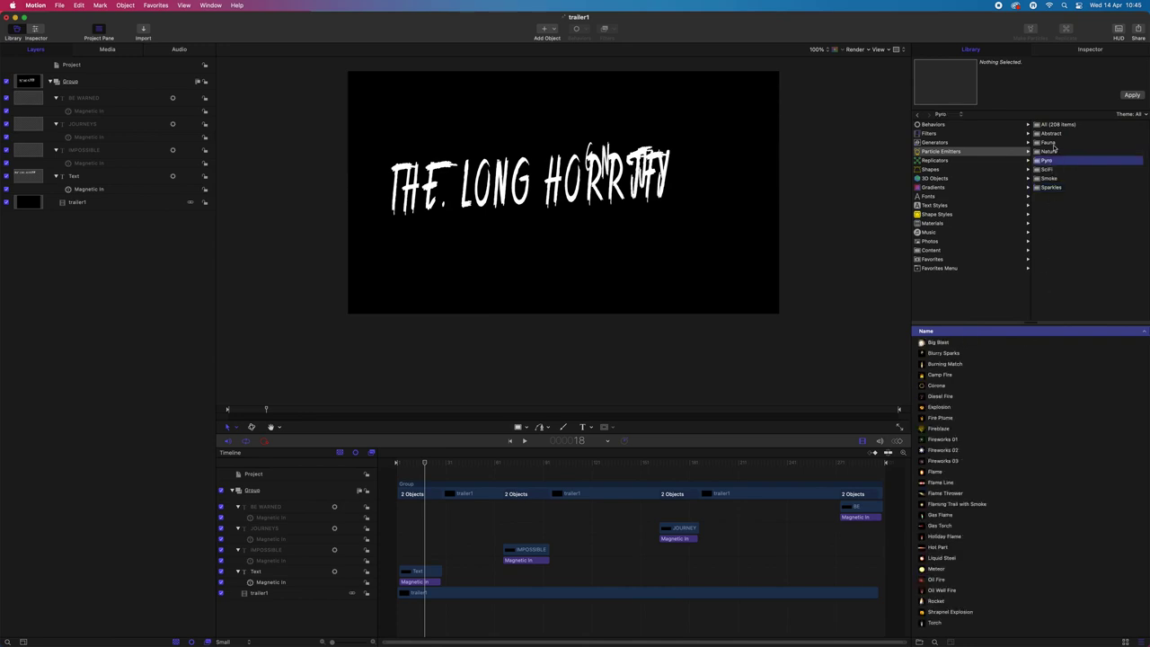
Preview the Nature particle emitters from Arabesque to Spout, including Big Rain, Cloud, Dust 01, Dust 02, Rain Streaks, Small Waterfall and Snow
left_click(1048, 151)
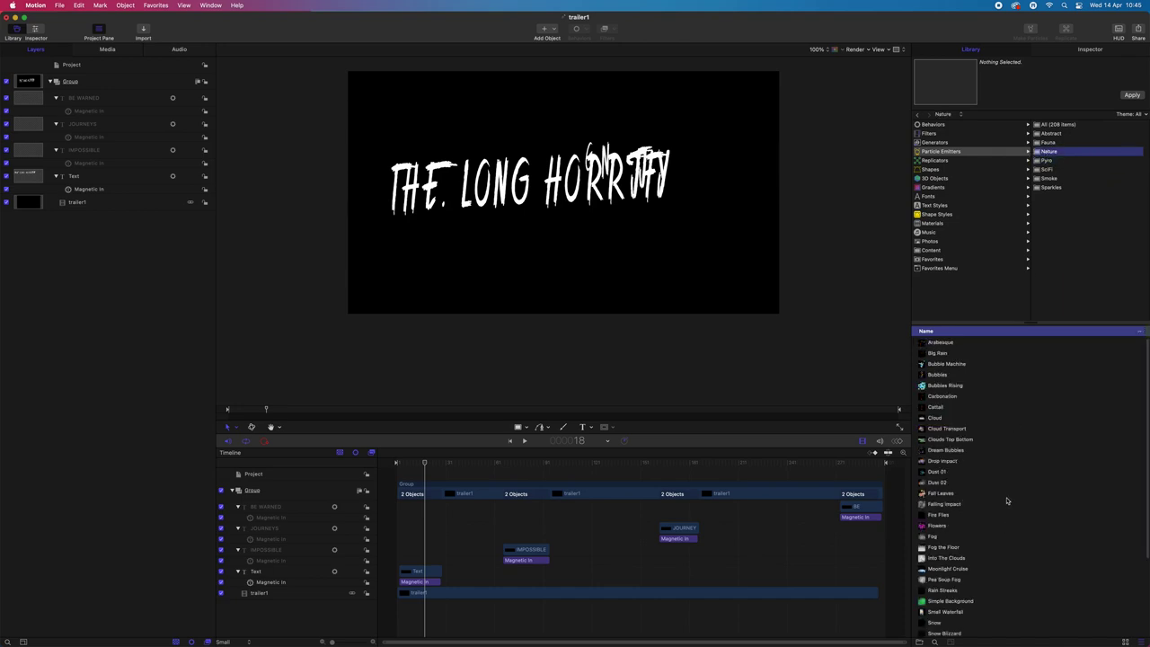
left_click(943, 344)
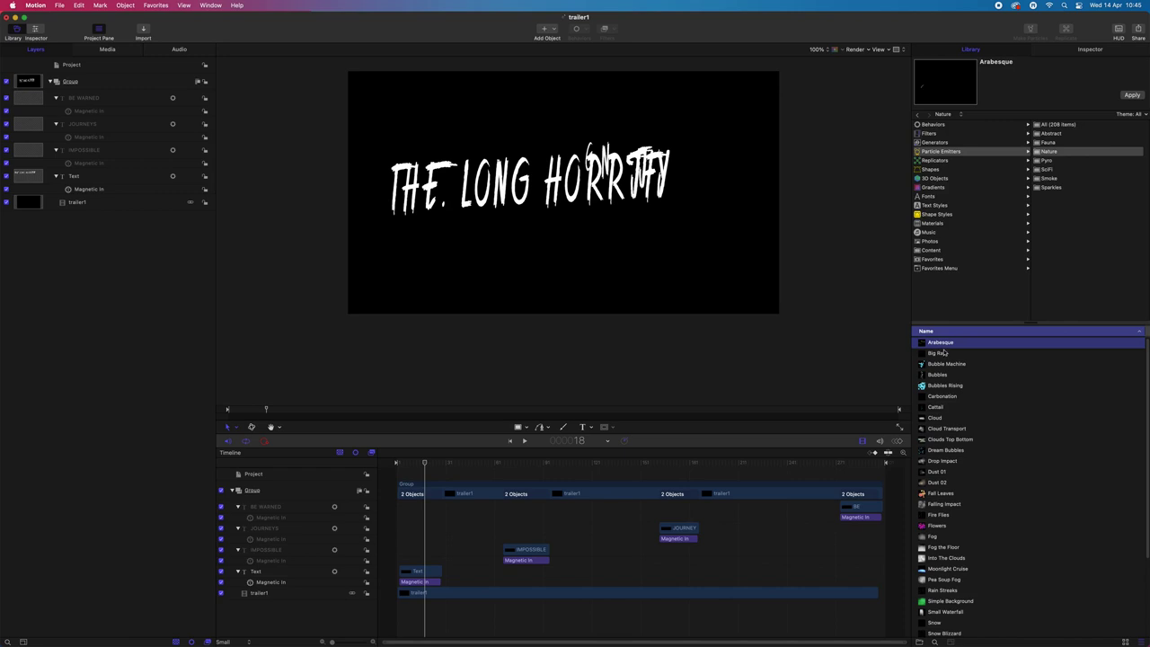
left_click(944, 353)
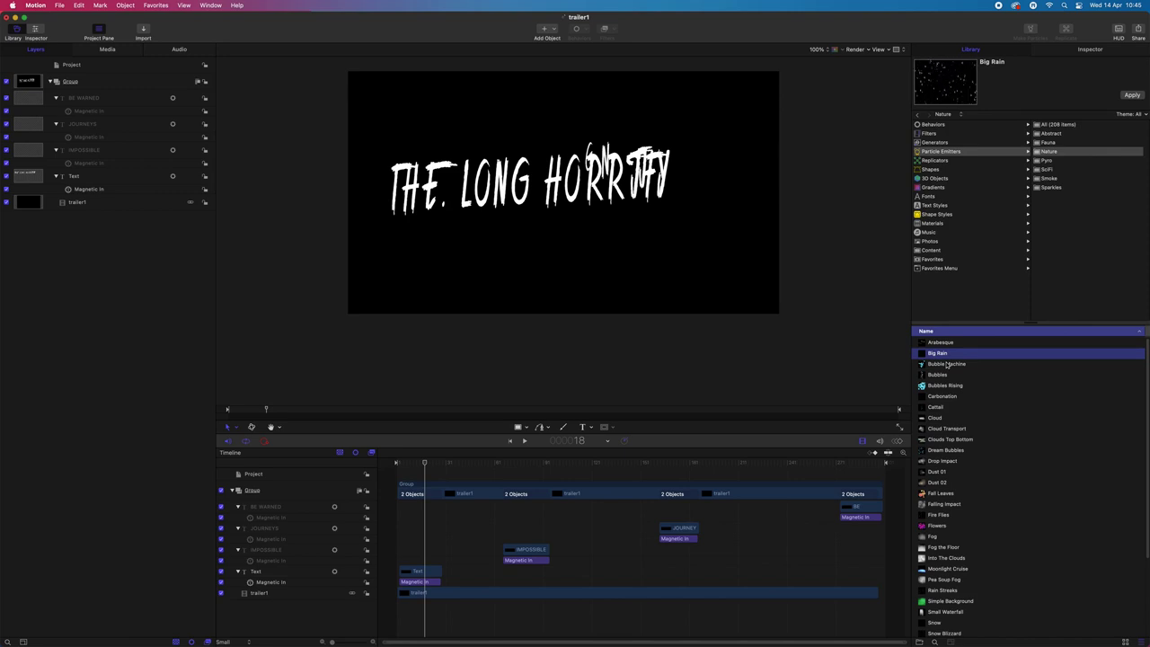
left_click(947, 364)
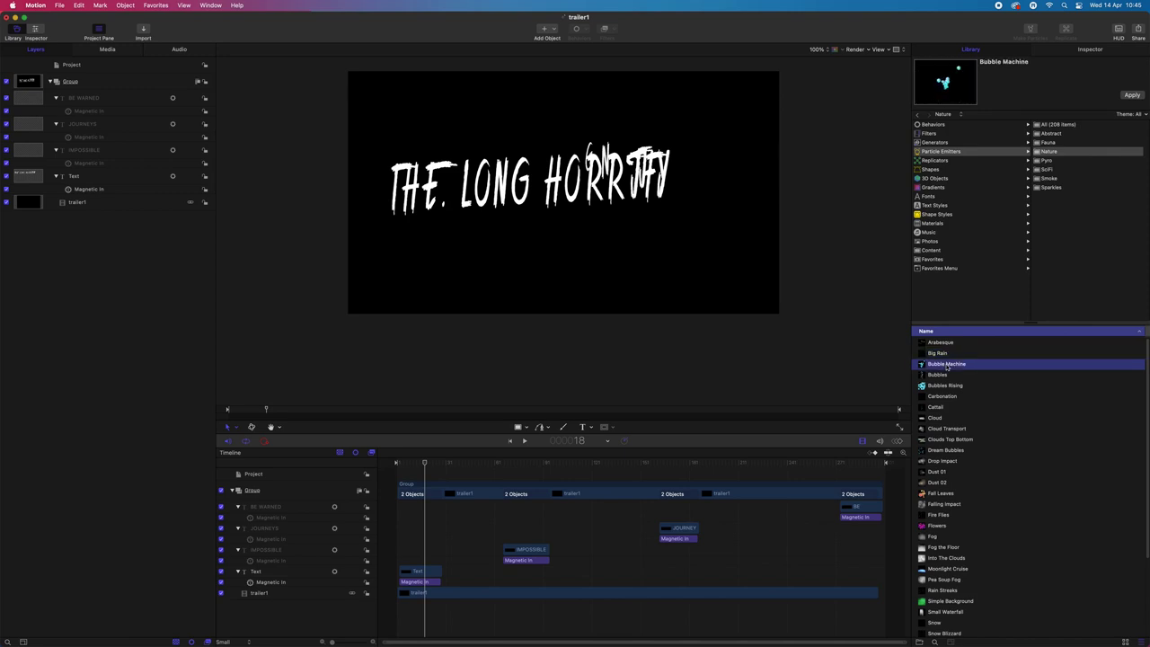
left_click(951, 375)
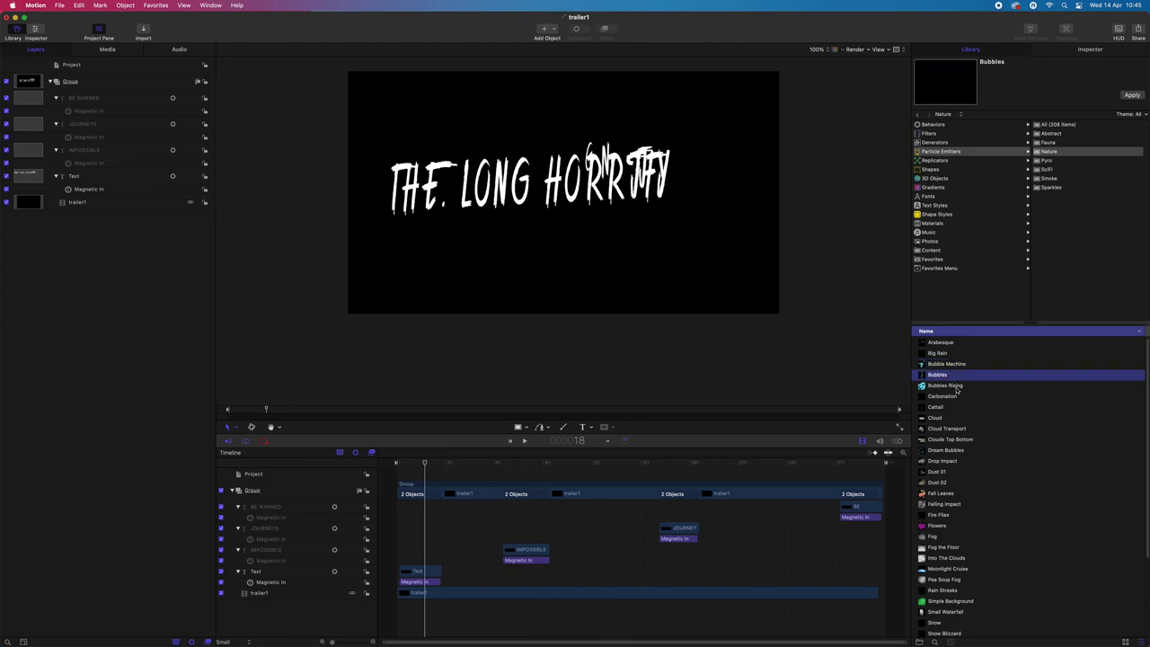
left_click(959, 399)
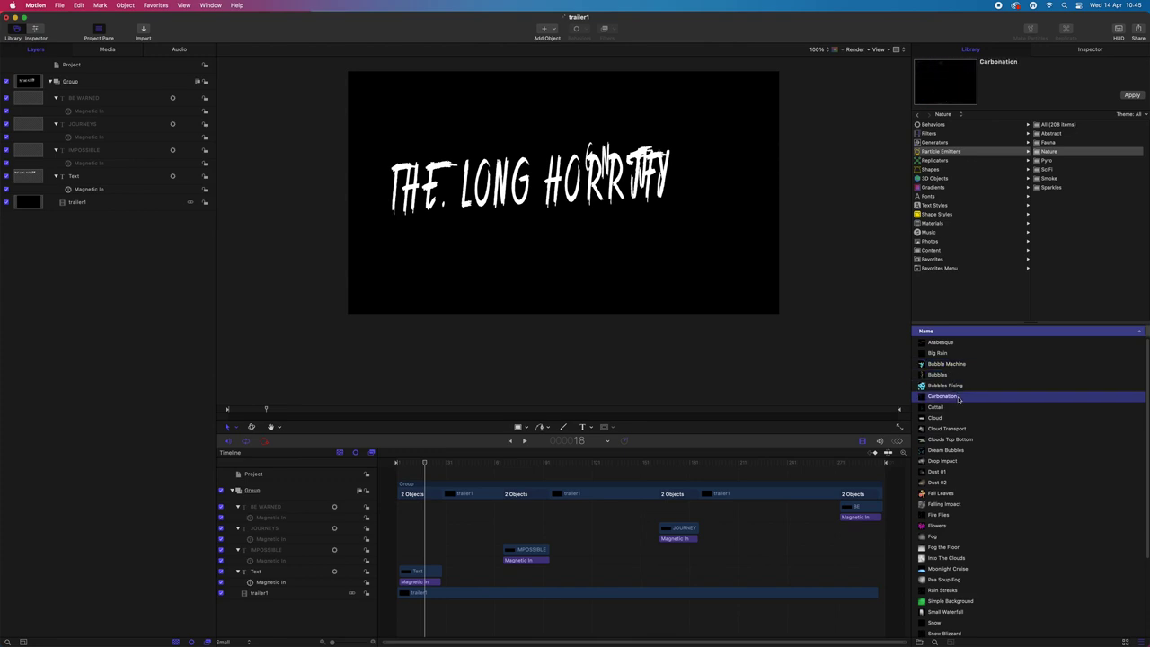
left_click(954, 409)
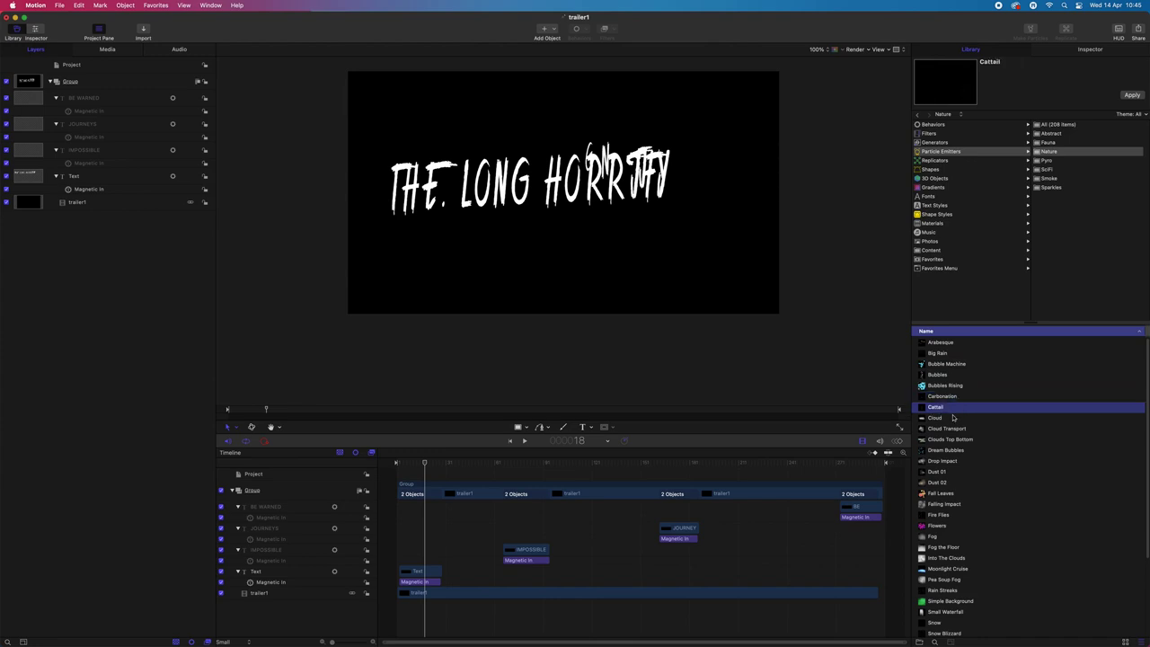
left_click(953, 418)
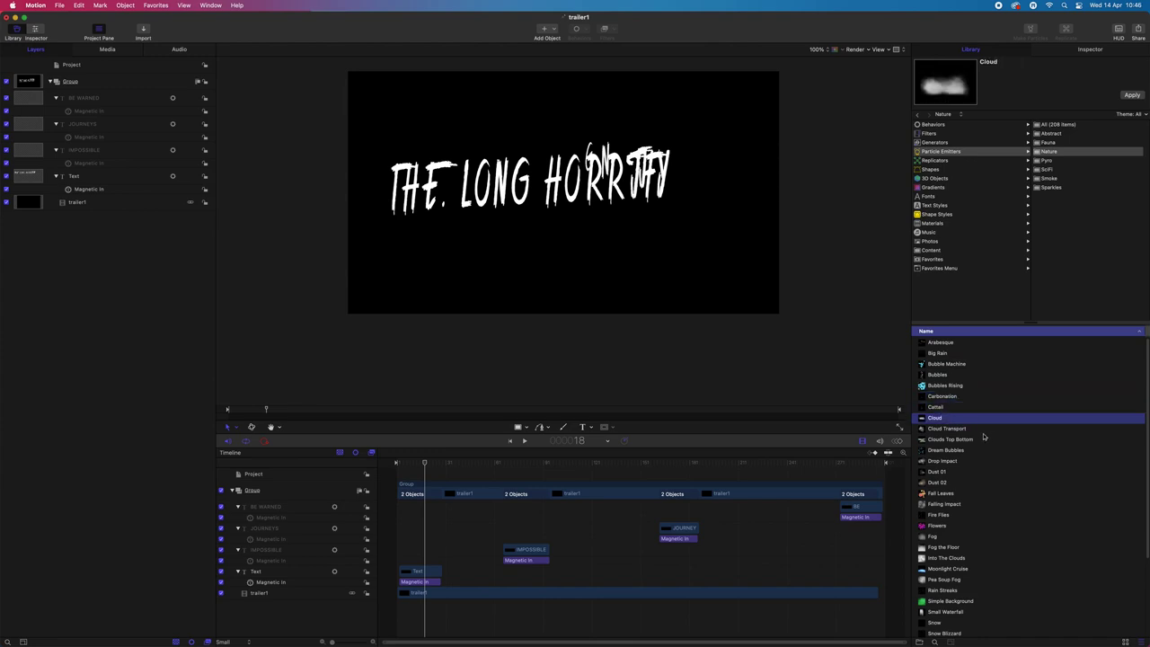
left_click(955, 473)
scroll(956, 475, "down", 2)
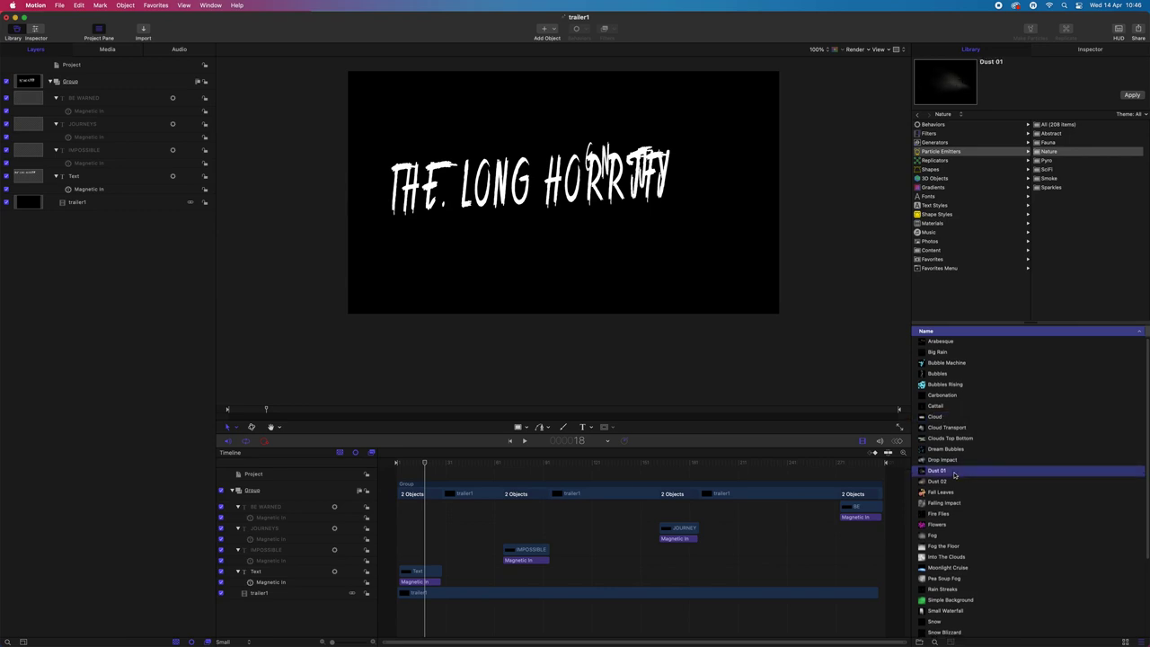
left_click(956, 440)
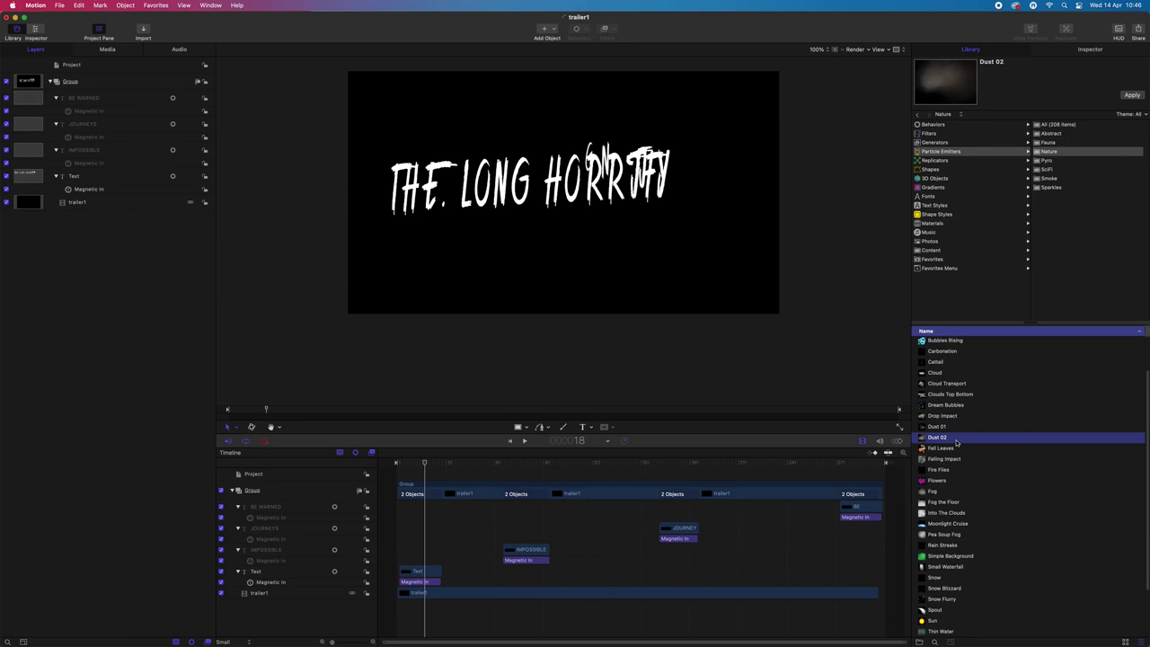
scroll(957, 449, "down", 3)
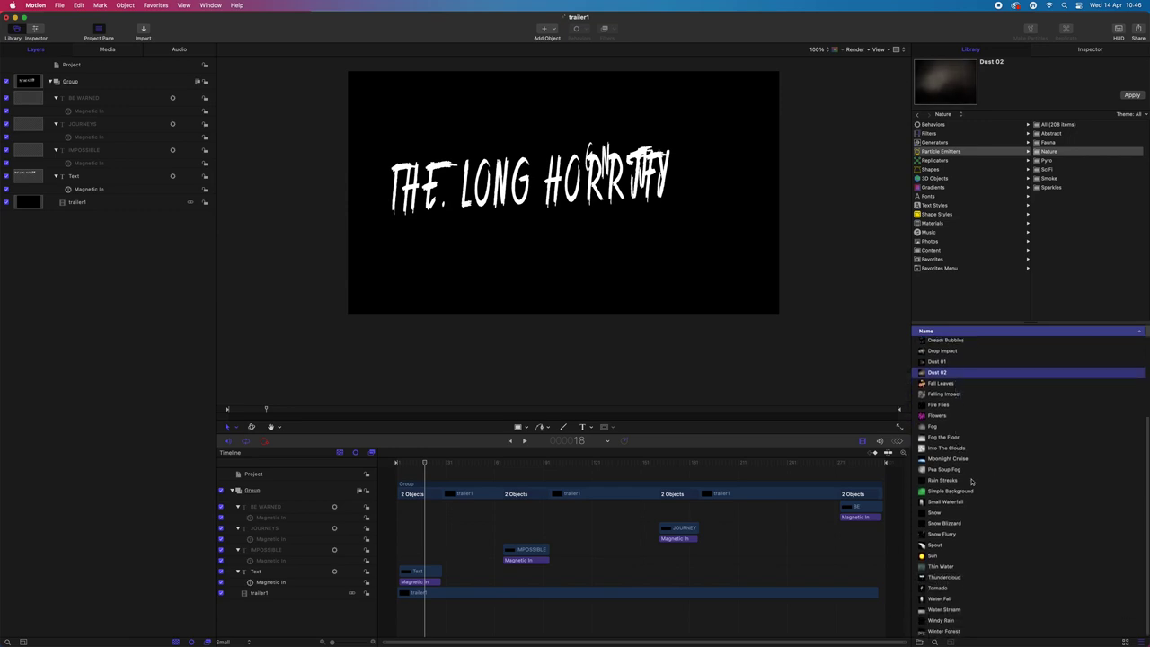
left_click(972, 481)
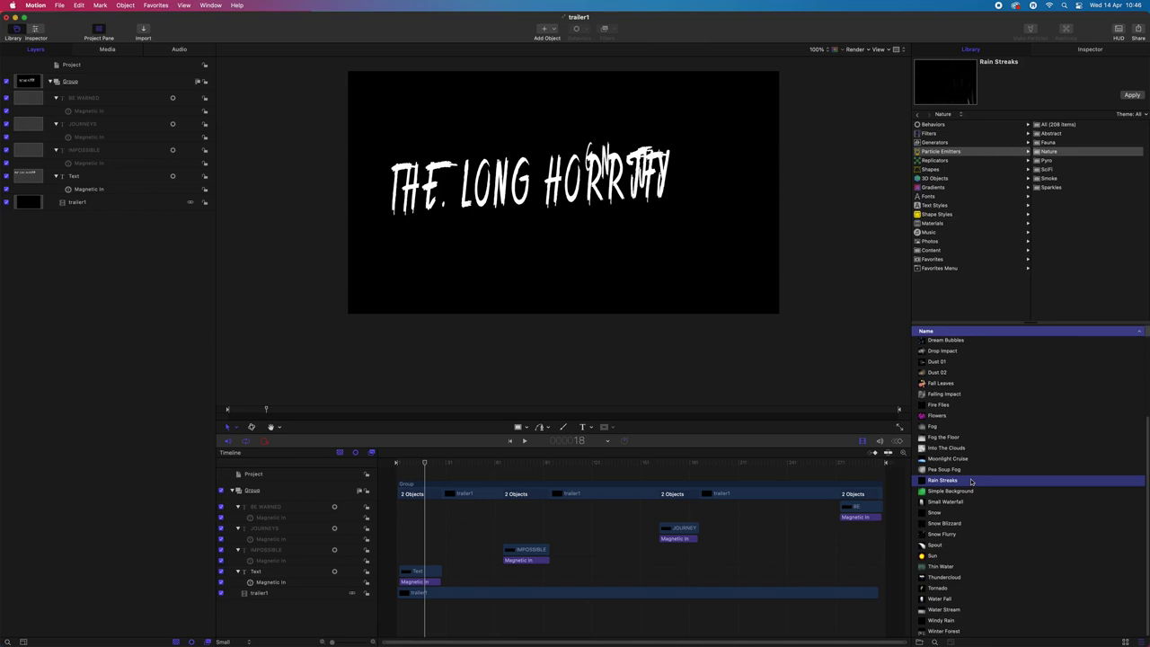
left_click(954, 504)
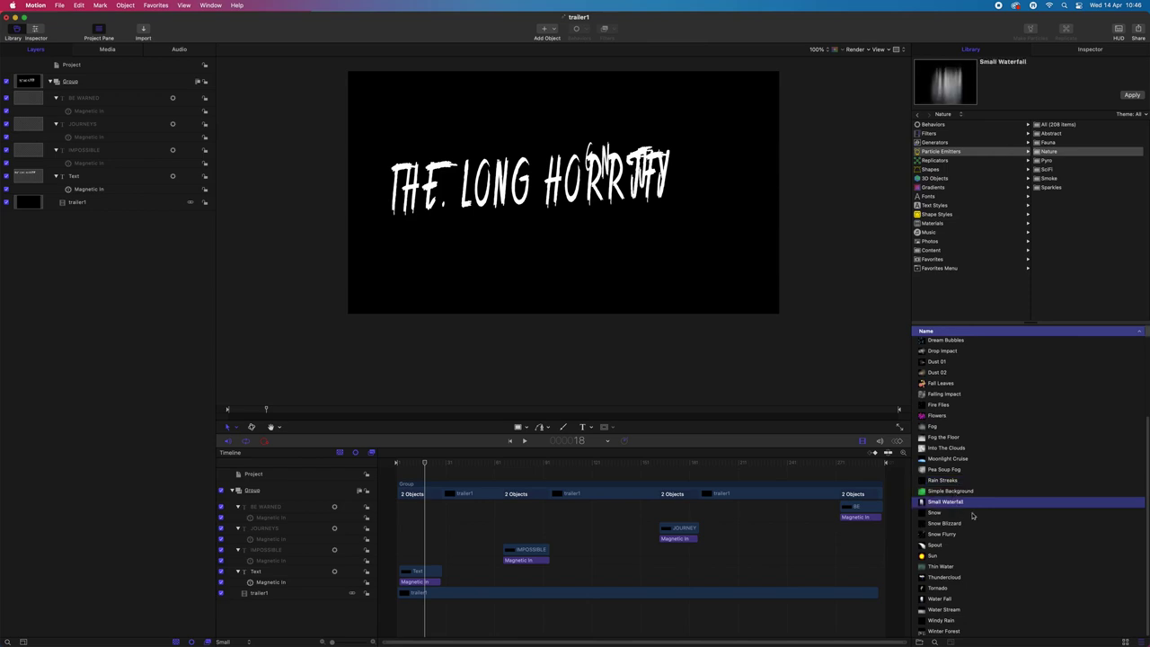
left_click(972, 515)
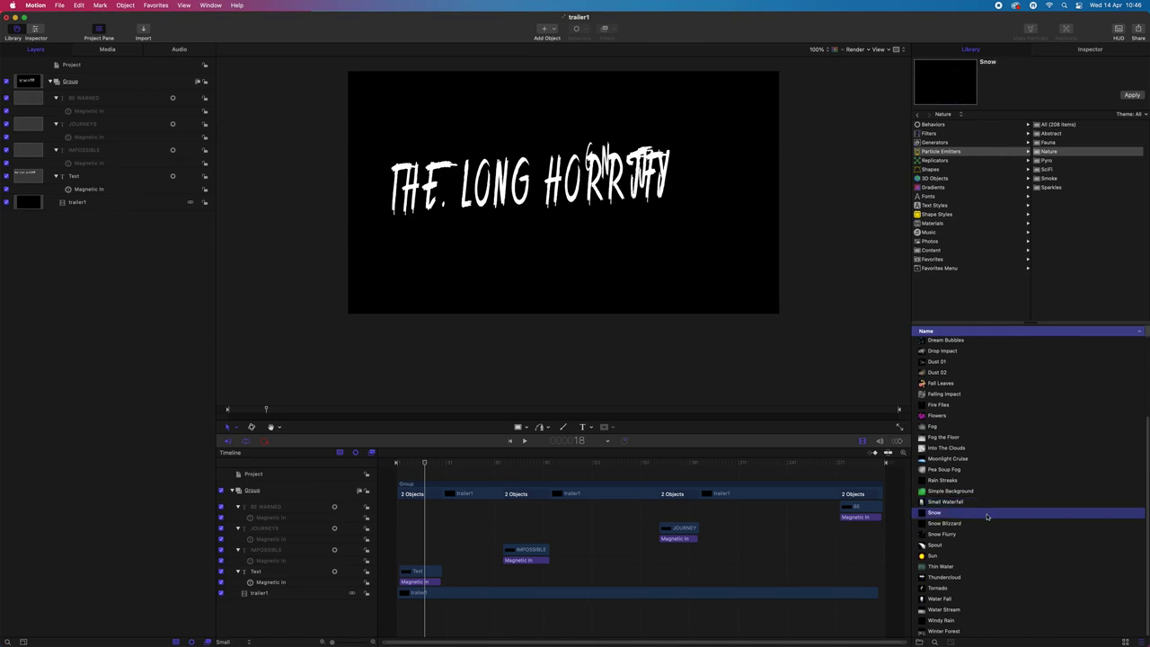
left_click(949, 546)
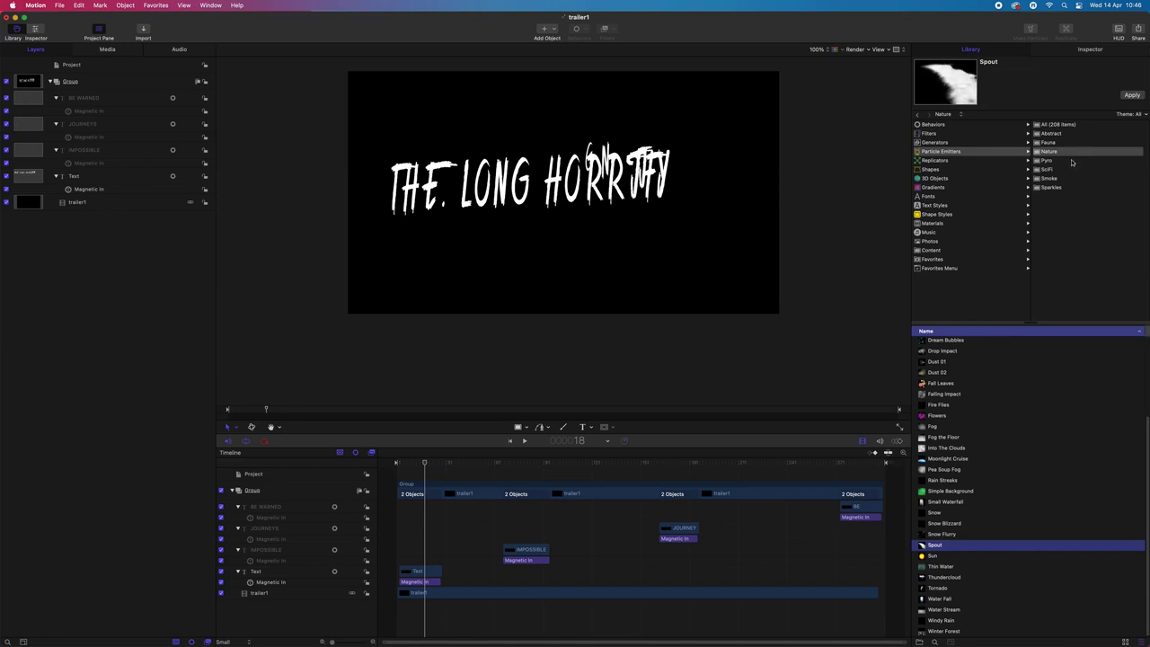
Check the Fauna particle emitters and preview the Abstract ones from ASCII Field to Busker, including Bars Weave, Beans, Birds, Bokeh and Bricks
left_click(1052, 142)
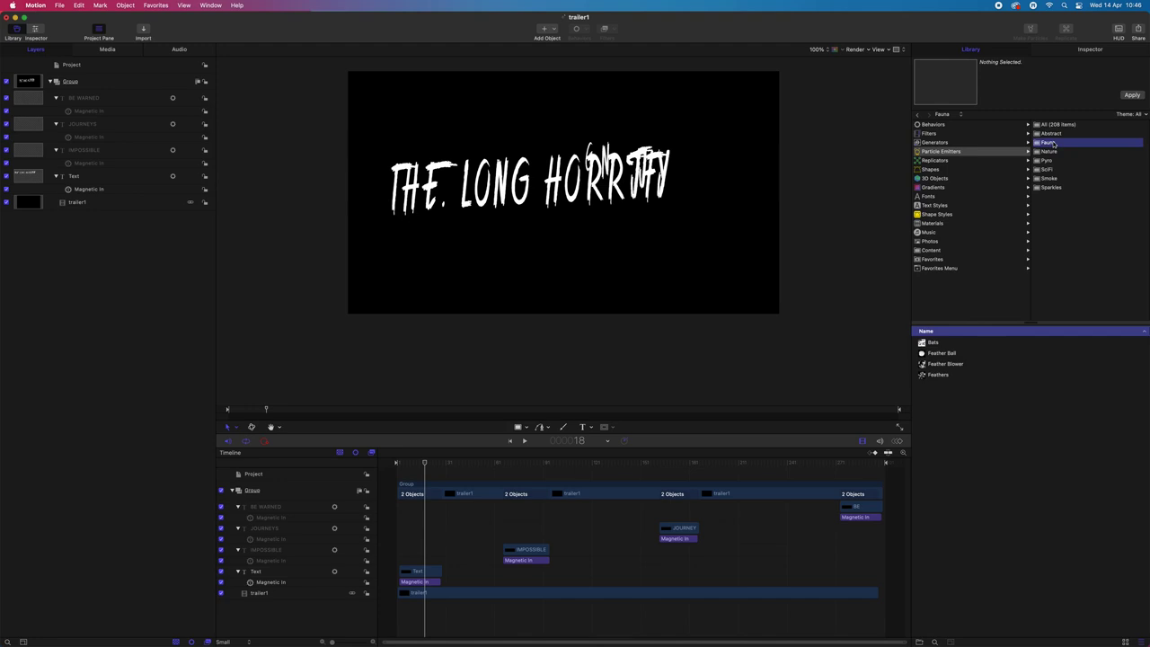
left_click(1054, 134)
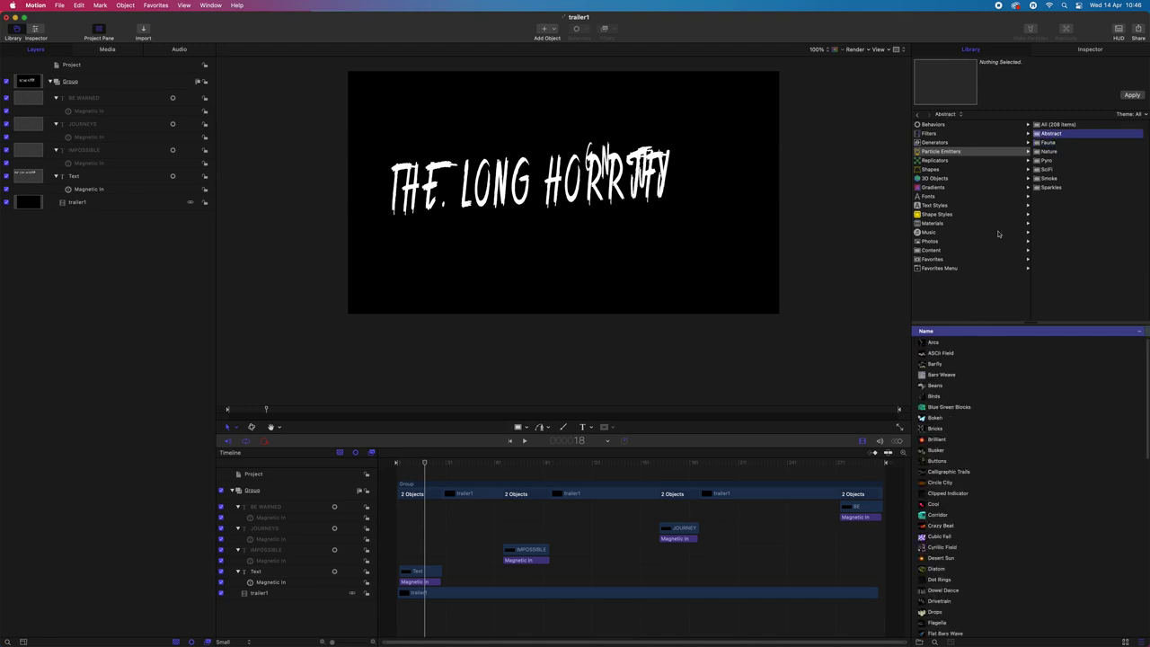
left_click(949, 354)
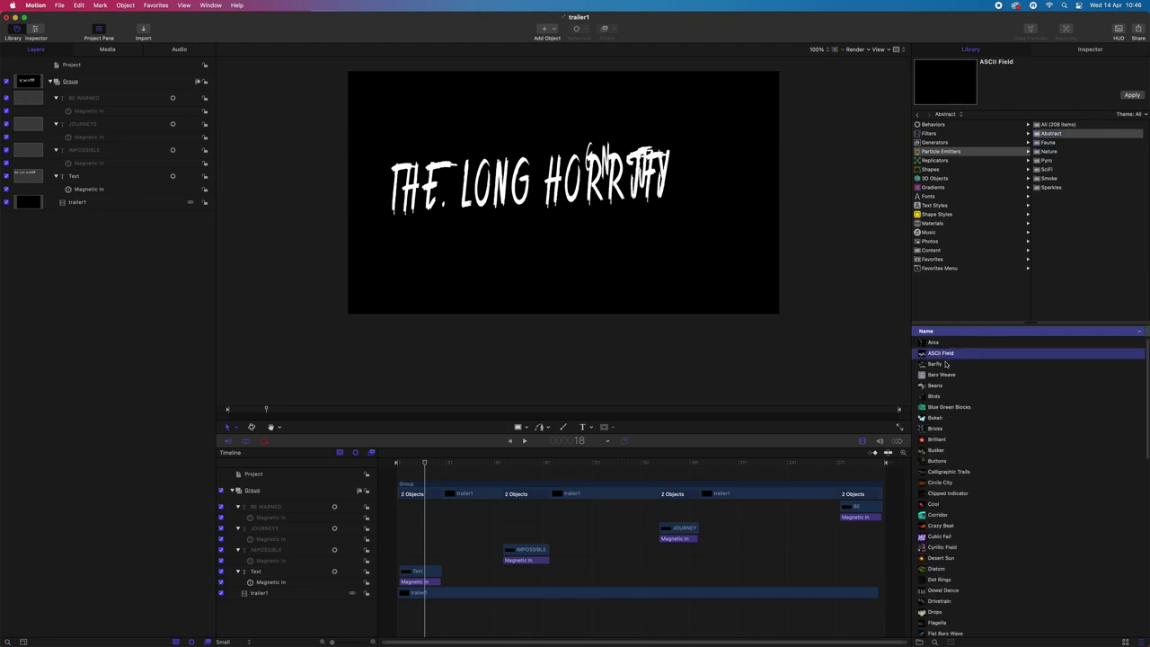
left_click(943, 365)
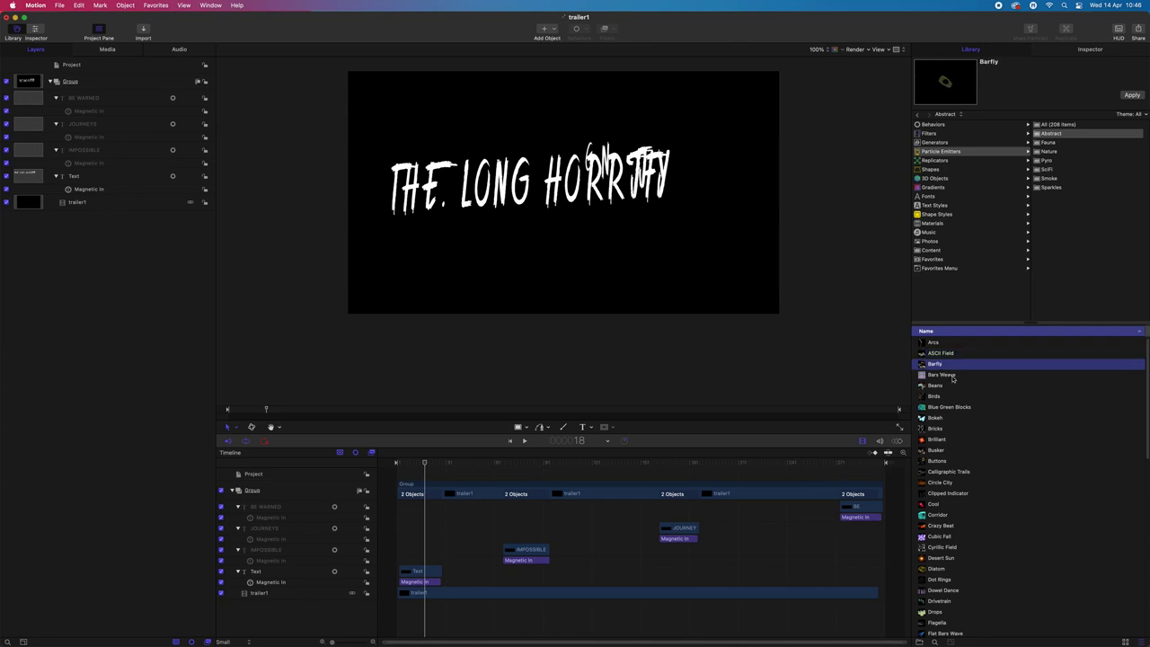
left_click(951, 377)
left_click(946, 386)
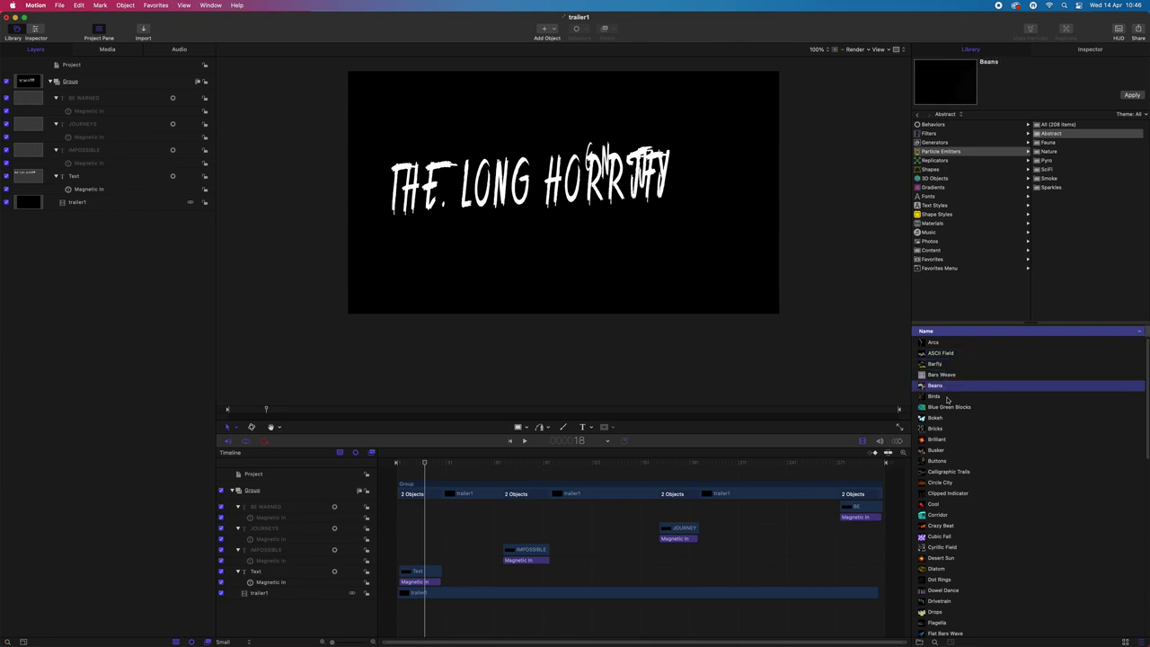
left_click(947, 397)
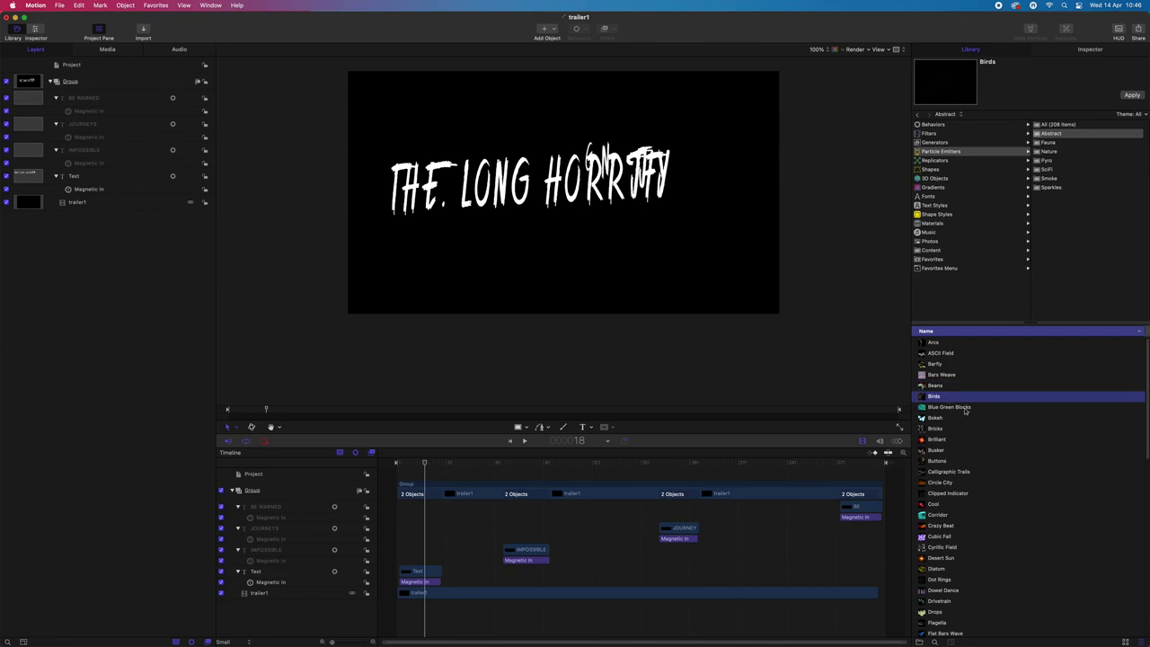
left_click(964, 409)
left_click(971, 419)
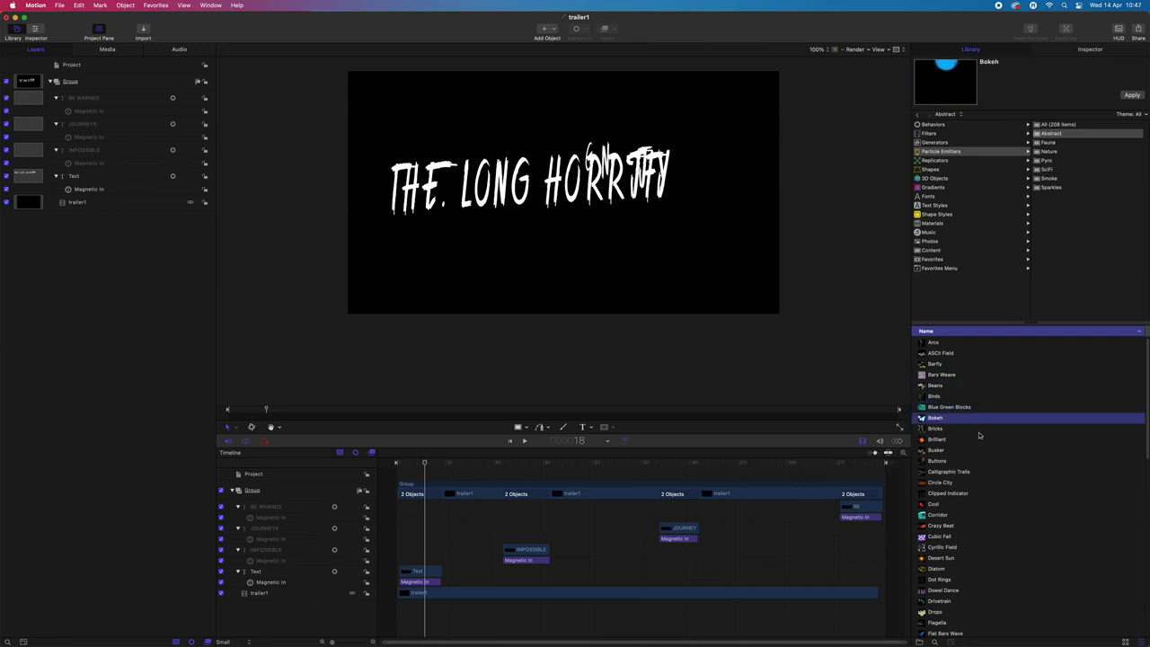
left_click(960, 430)
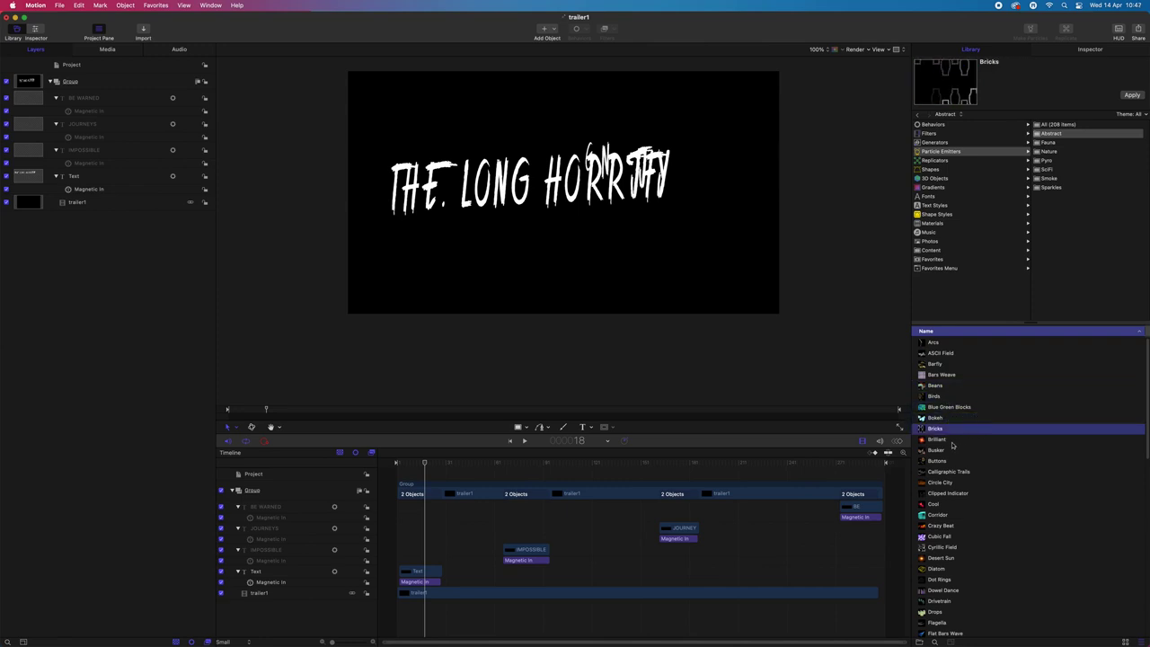
left_click(953, 440)
left_click(955, 450)
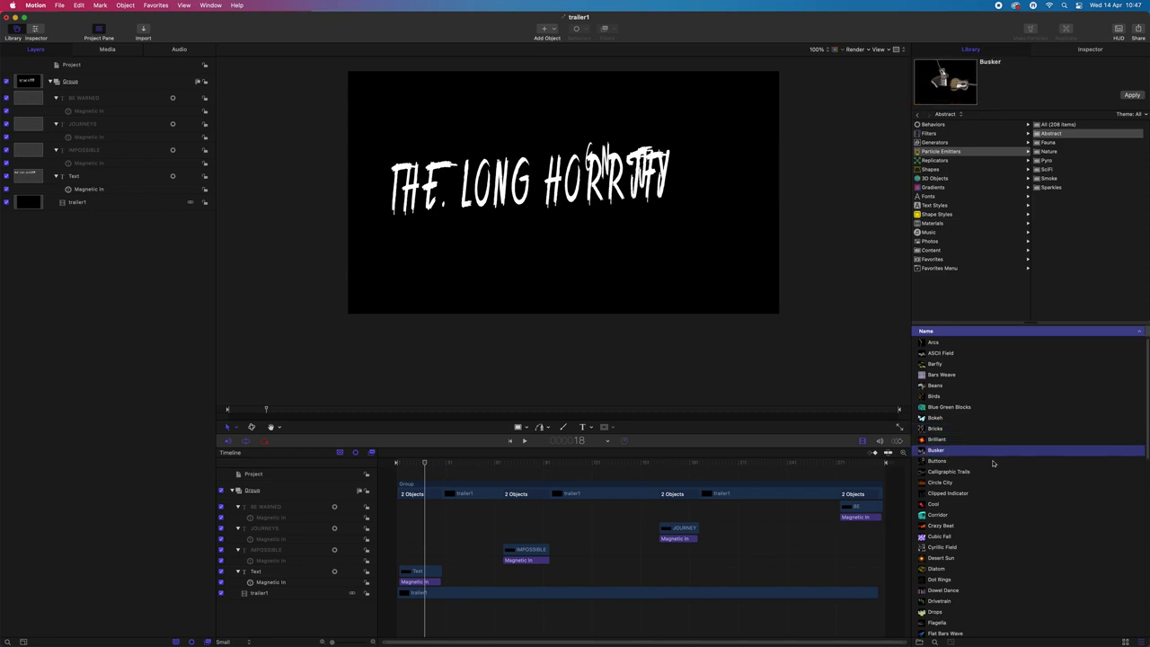
Preview the Abstract emitters from Corridor to Flow 01, including Crazy Beat, Cubic Fall, Desert Sun, Diatom, Drivetrain, Drops and Flagella
scroll(964, 476, "down", 2)
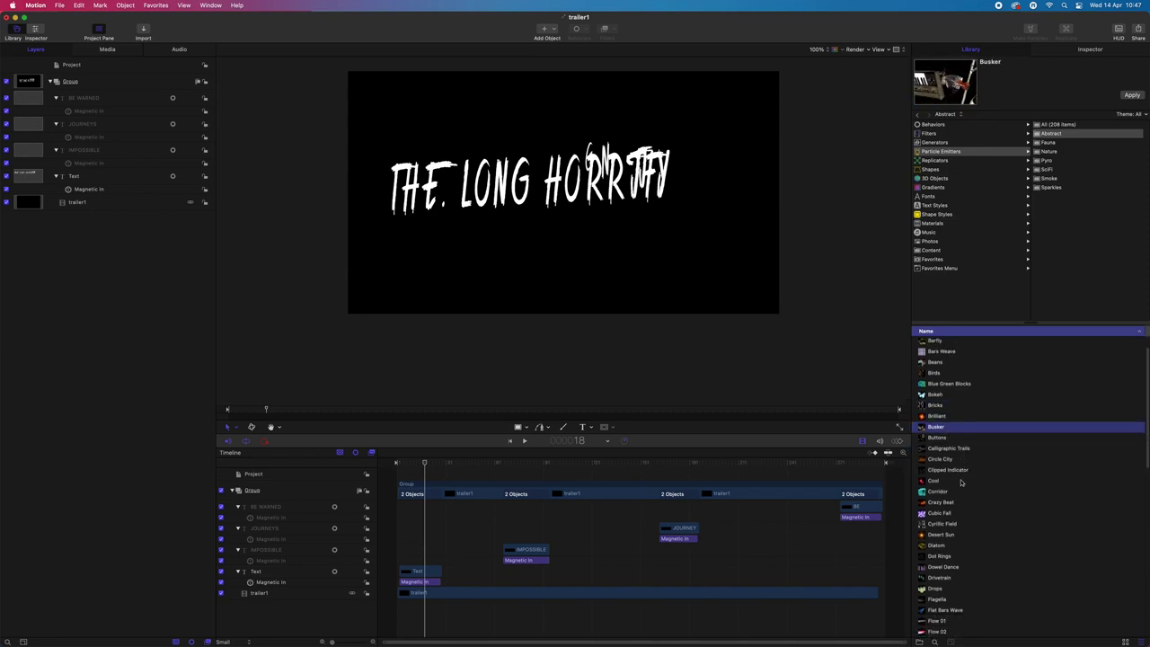
left_click(957, 490)
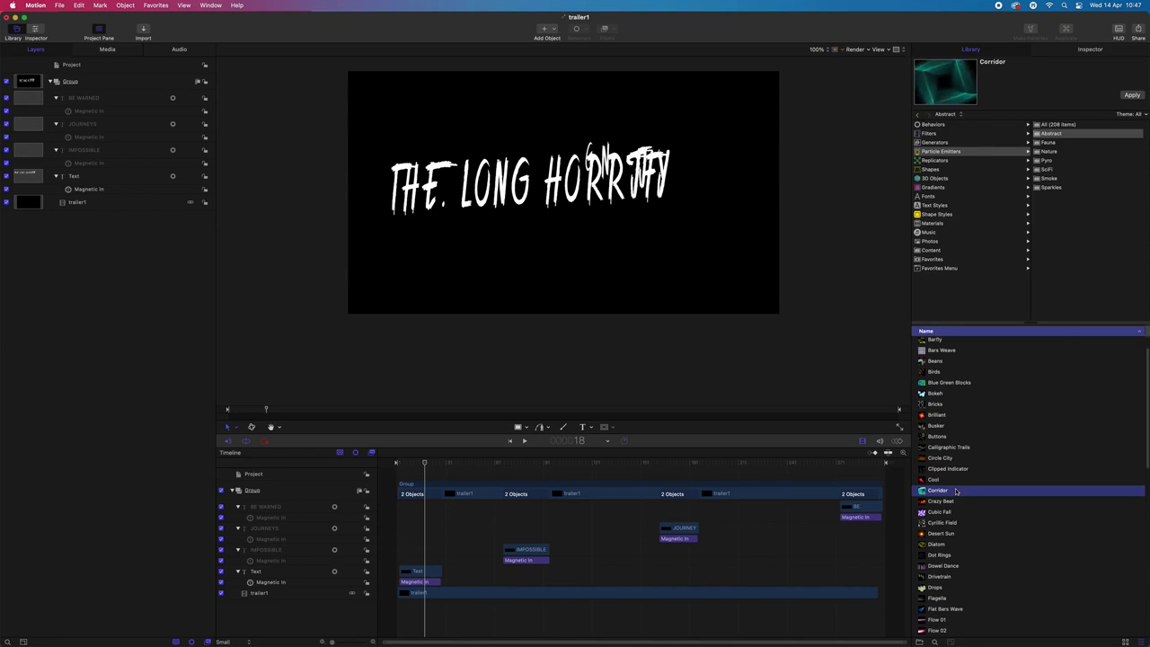
scroll(958, 491, "down", 5)
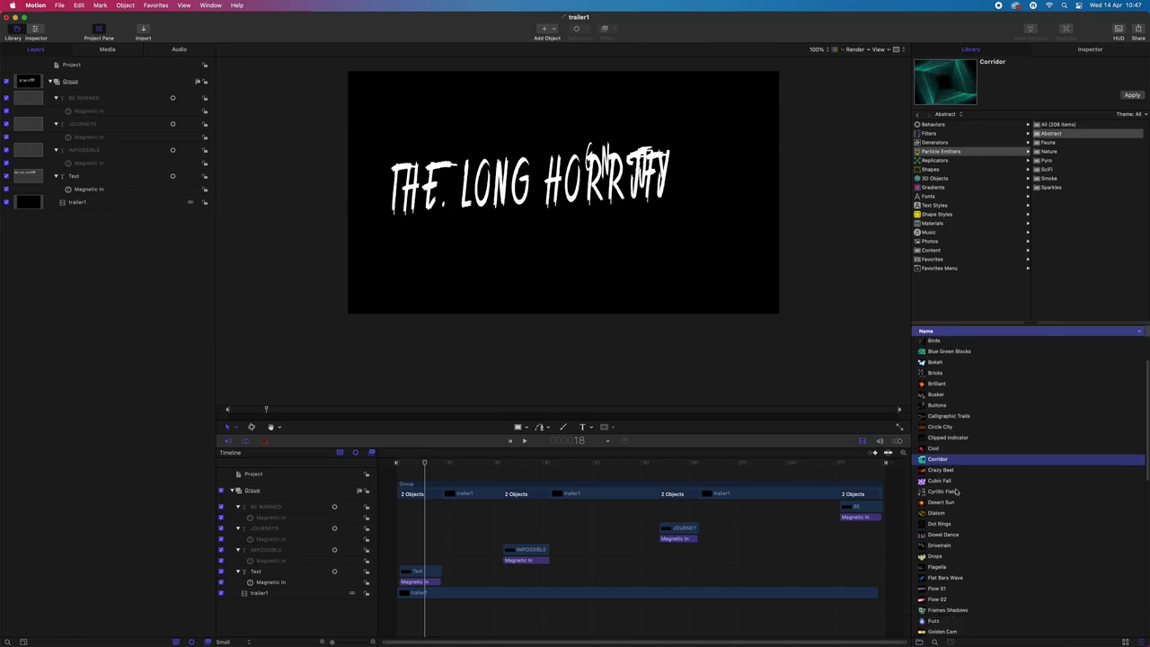
left_click(944, 447)
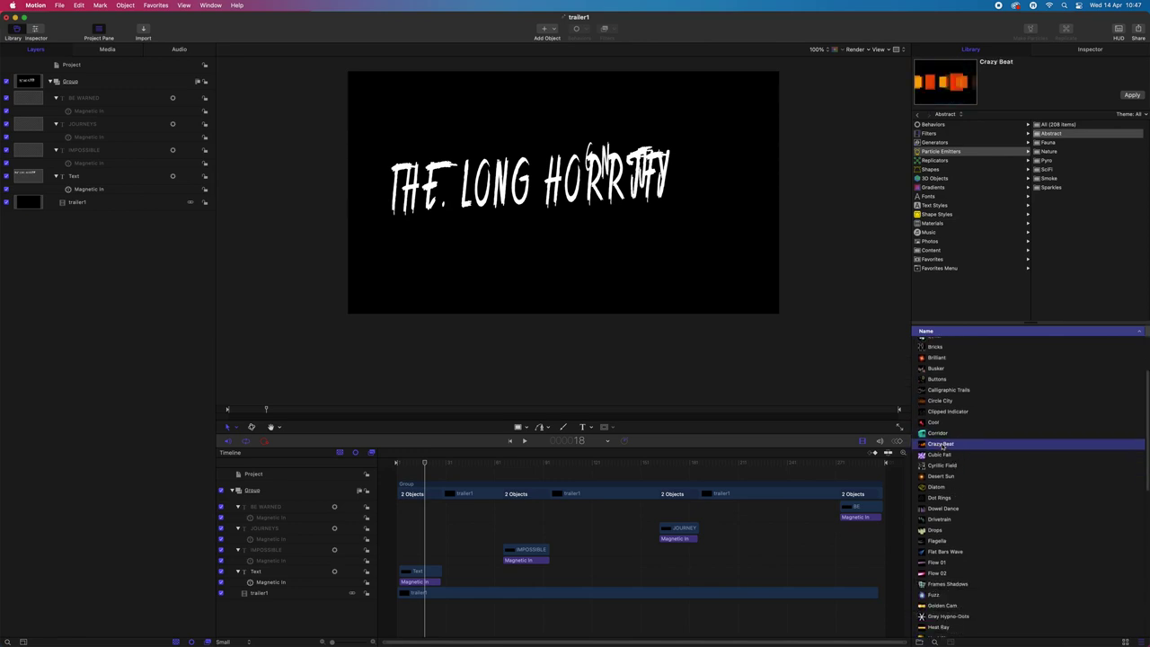
left_click(946, 454)
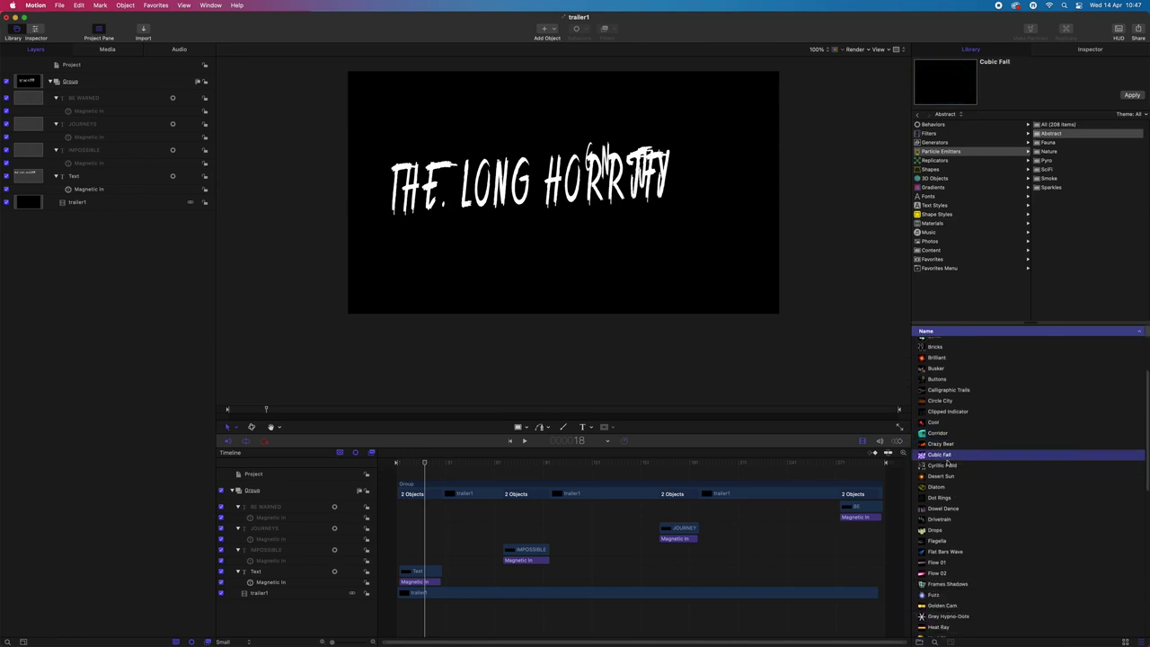
left_click(946, 466)
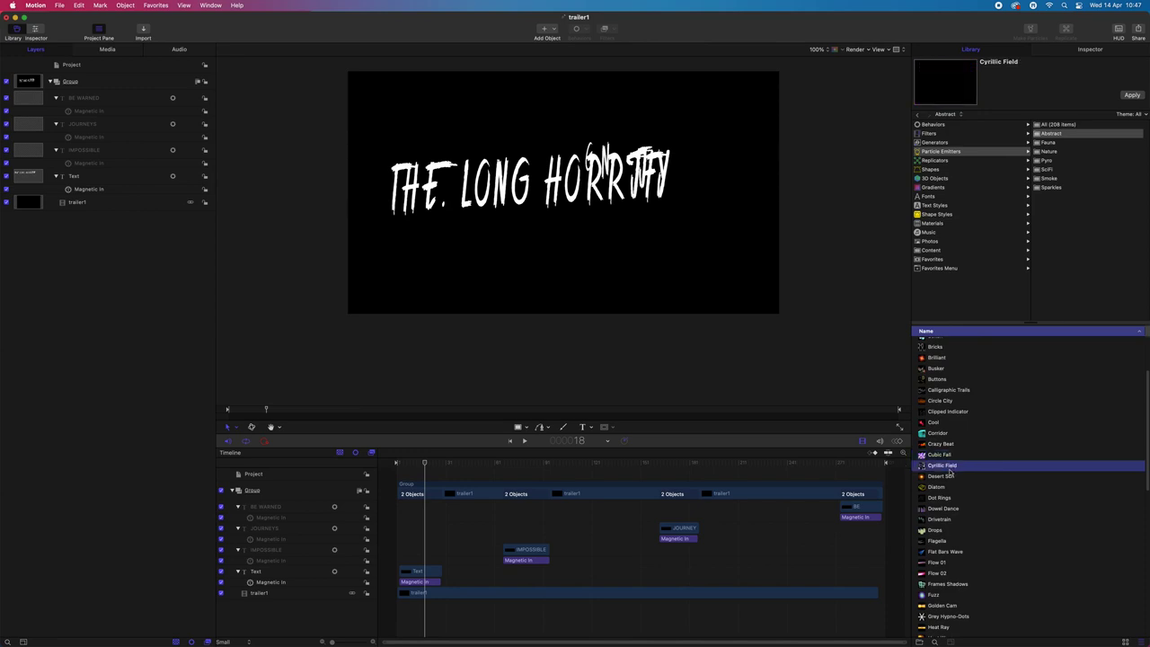
left_click(949, 477)
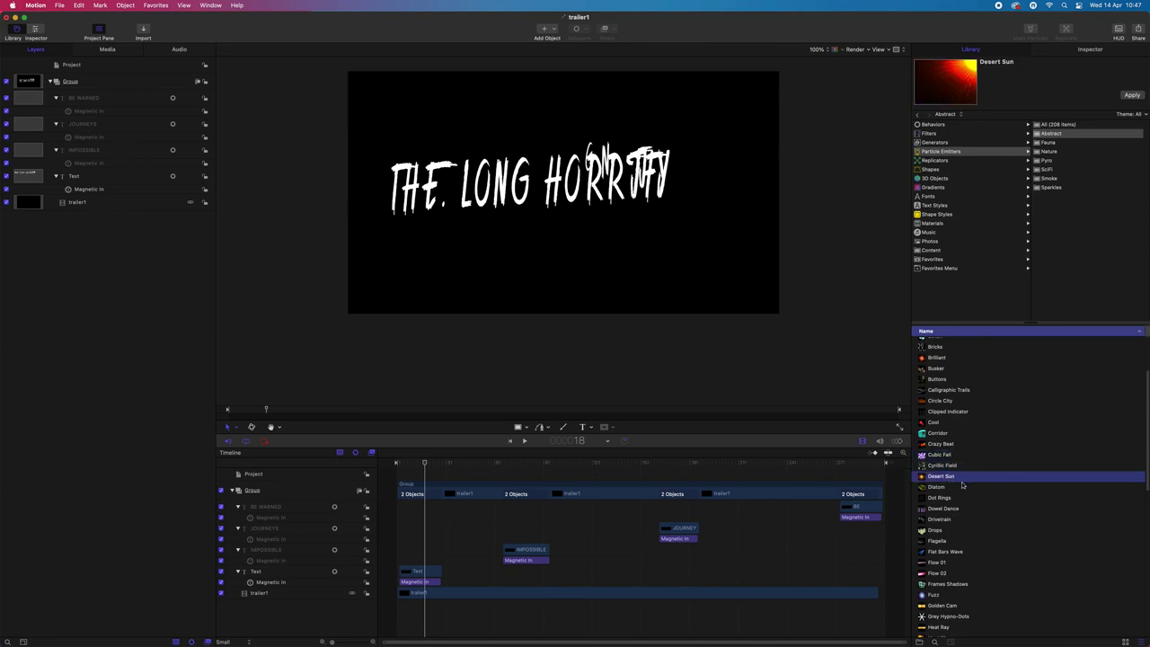
left_click(943, 488)
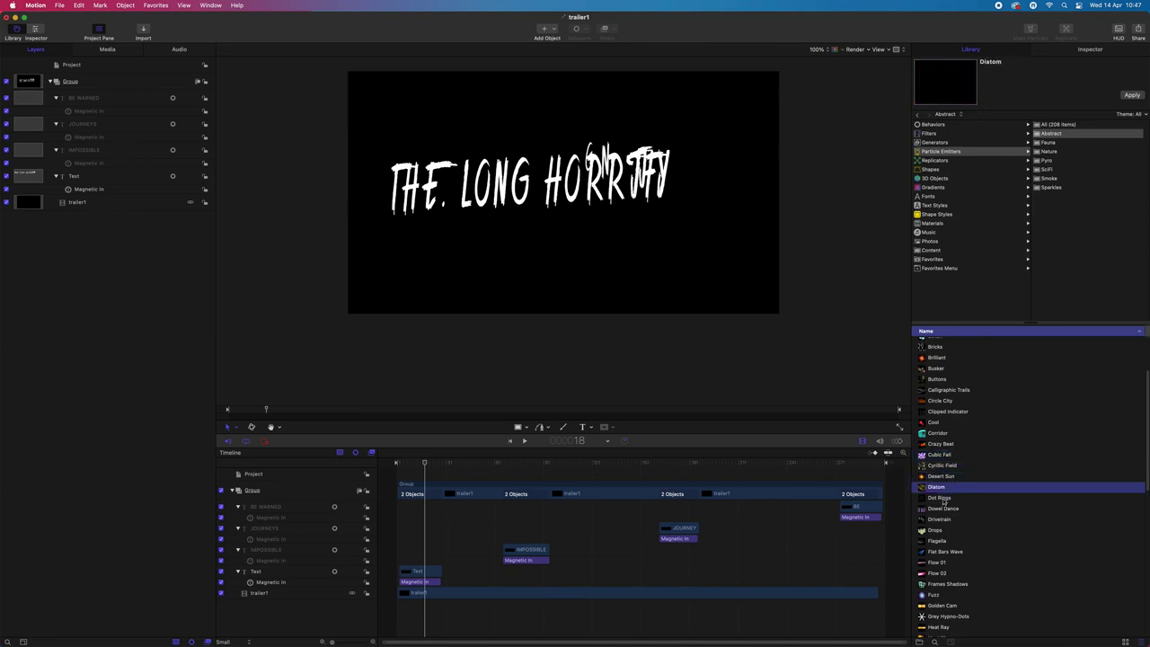
left_click(946, 499)
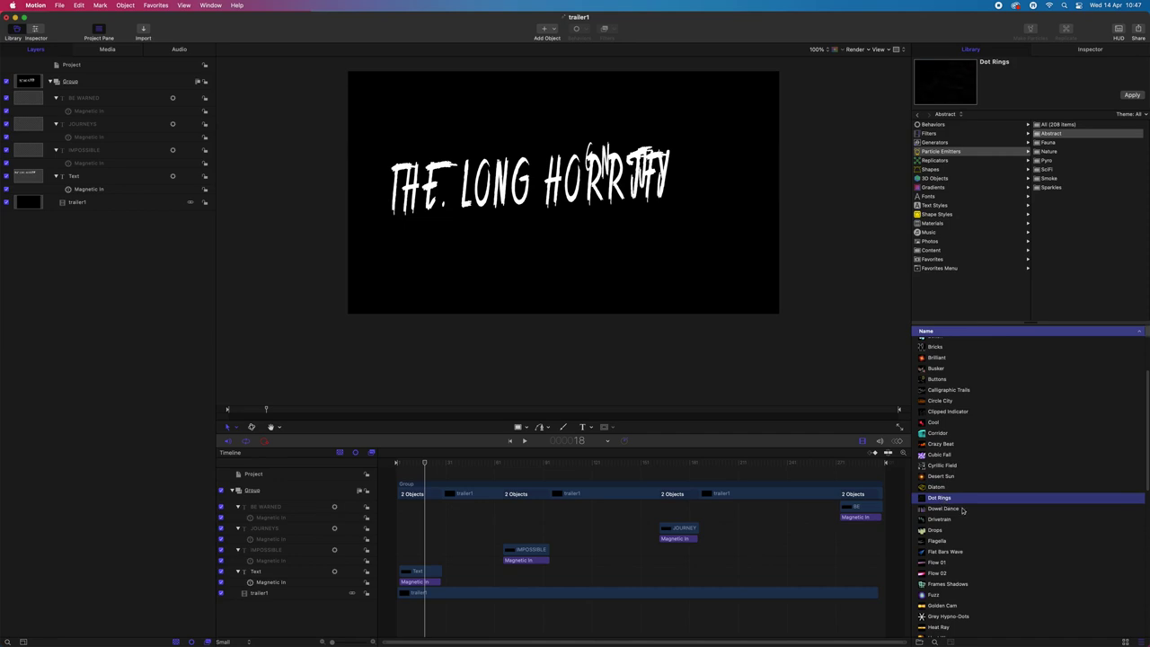
left_click(957, 509)
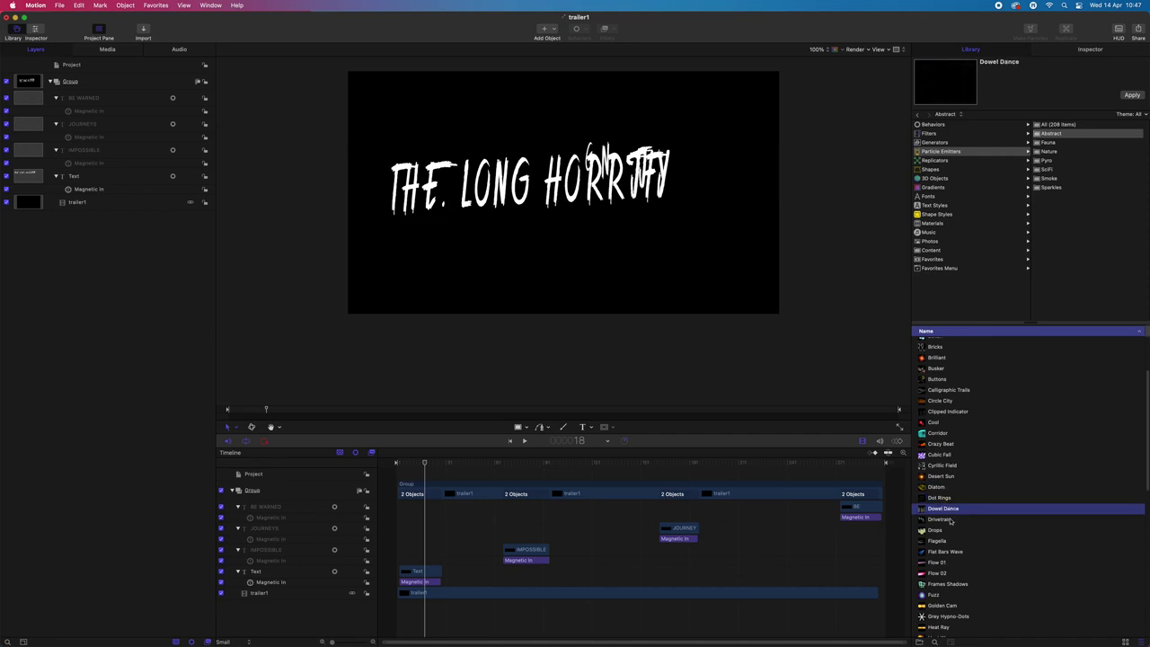
left_click(951, 520)
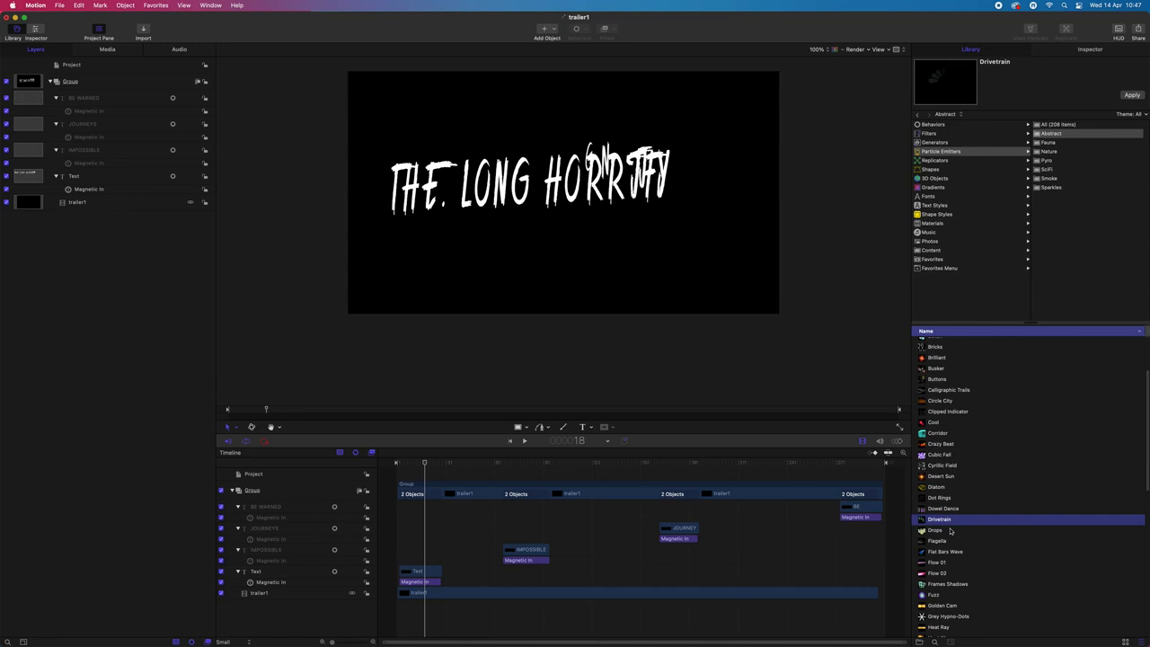
left_click(948, 534)
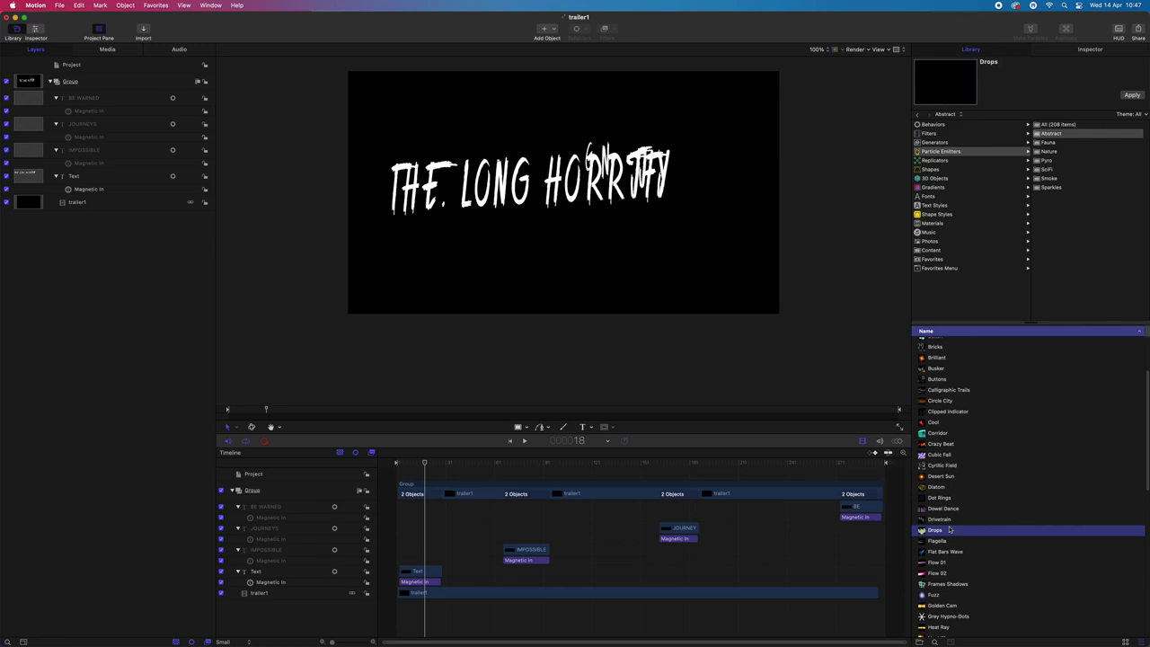
left_click(948, 541)
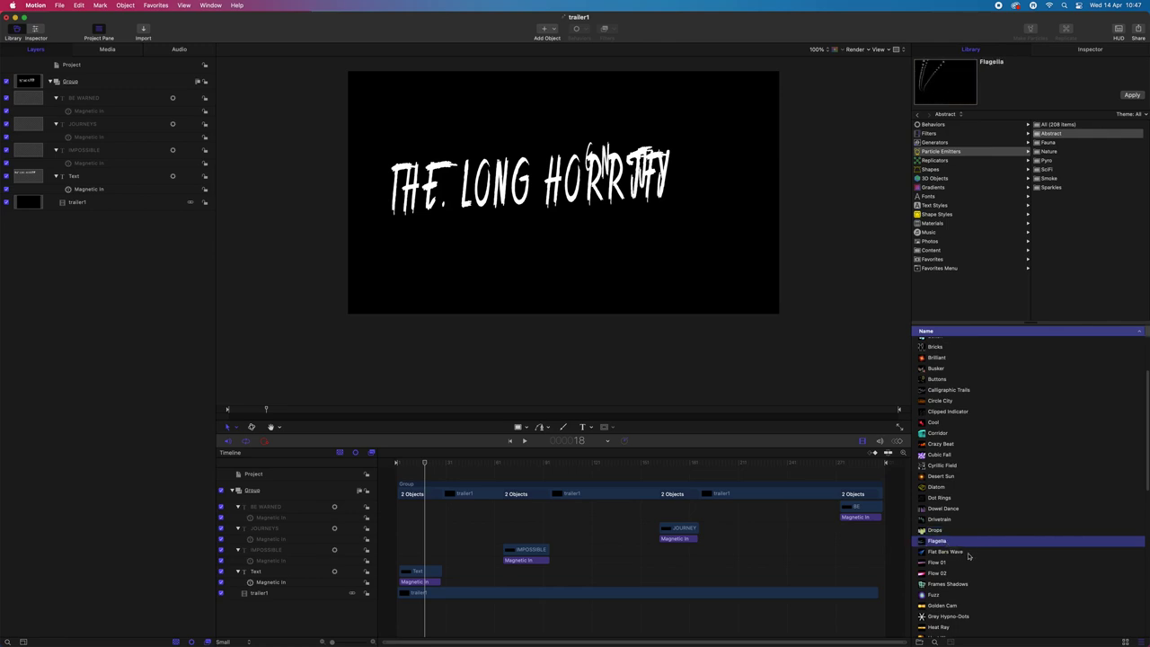
left_click(969, 552)
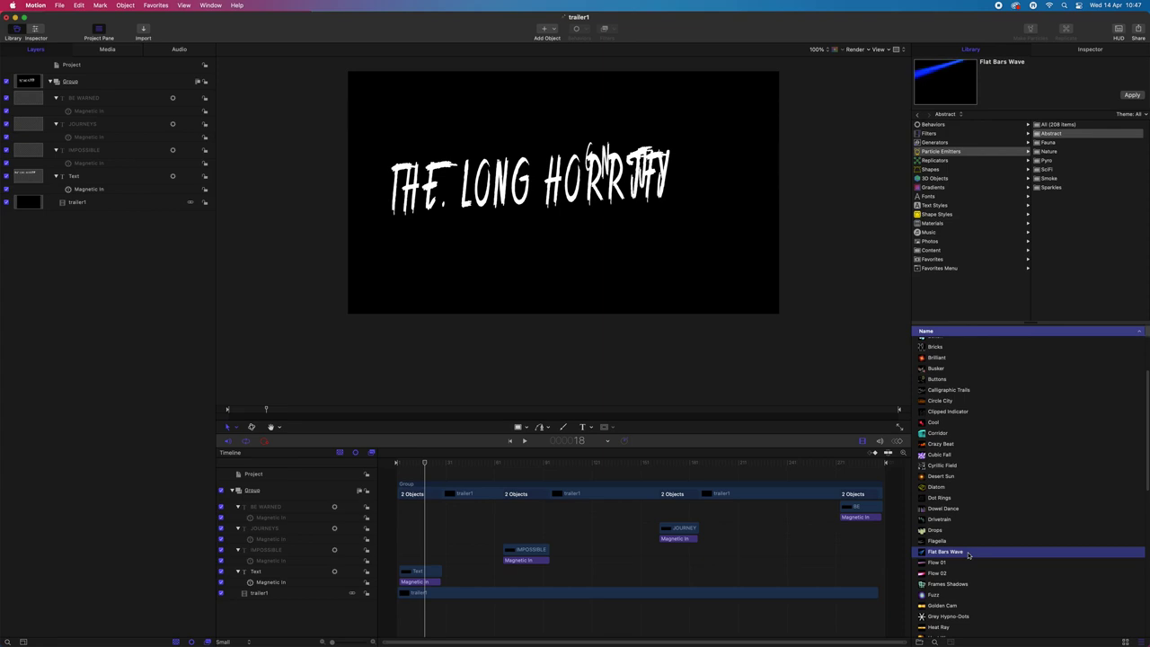
left_click(960, 562)
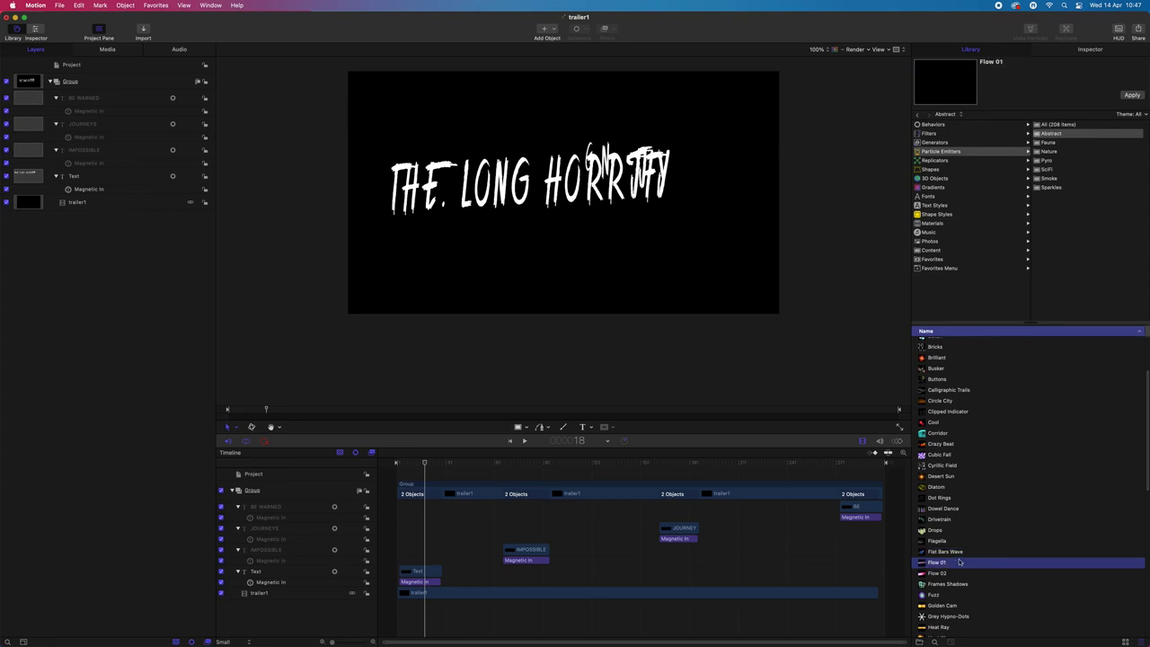
Find and preview the Abstract emitter Reflection and add it to the group above the title layers in the timeline
scroll(960, 562, "down", 5)
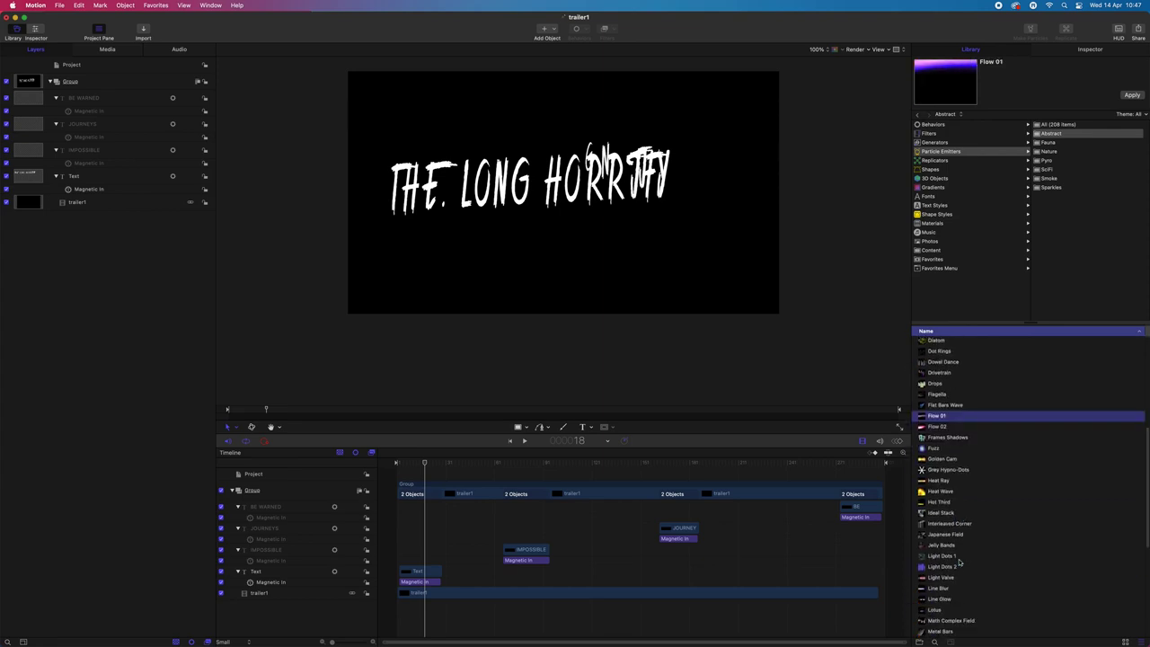
scroll(959, 562, "down", 2)
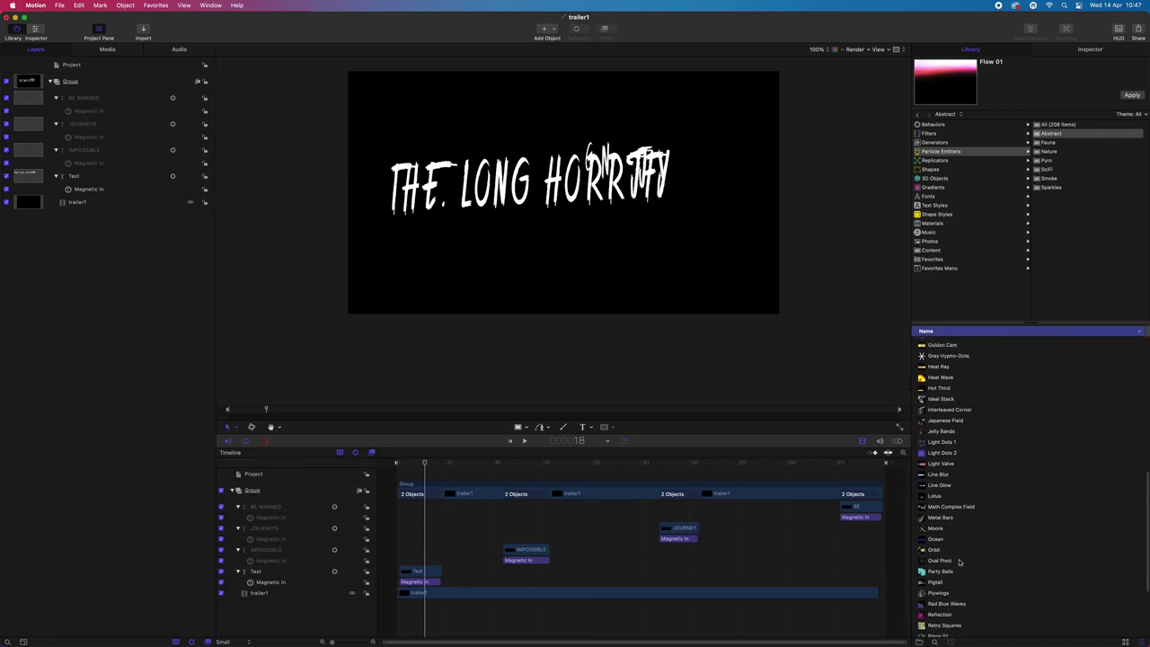
left_click(941, 615)
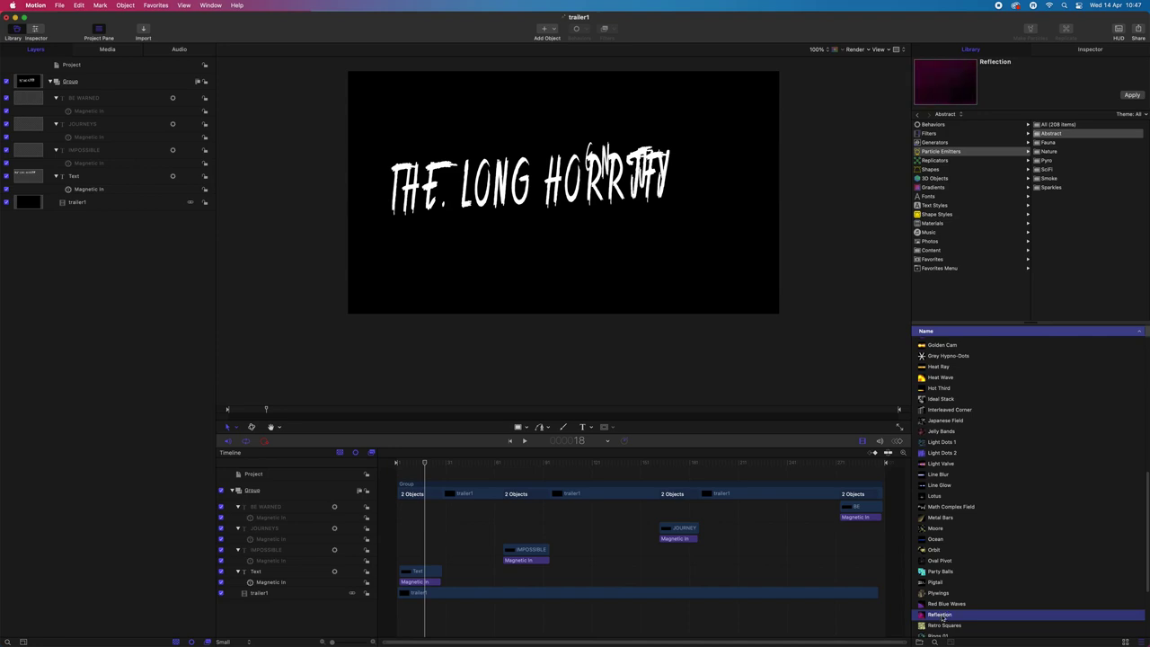
left_click_drag(942, 617, 412, 509)
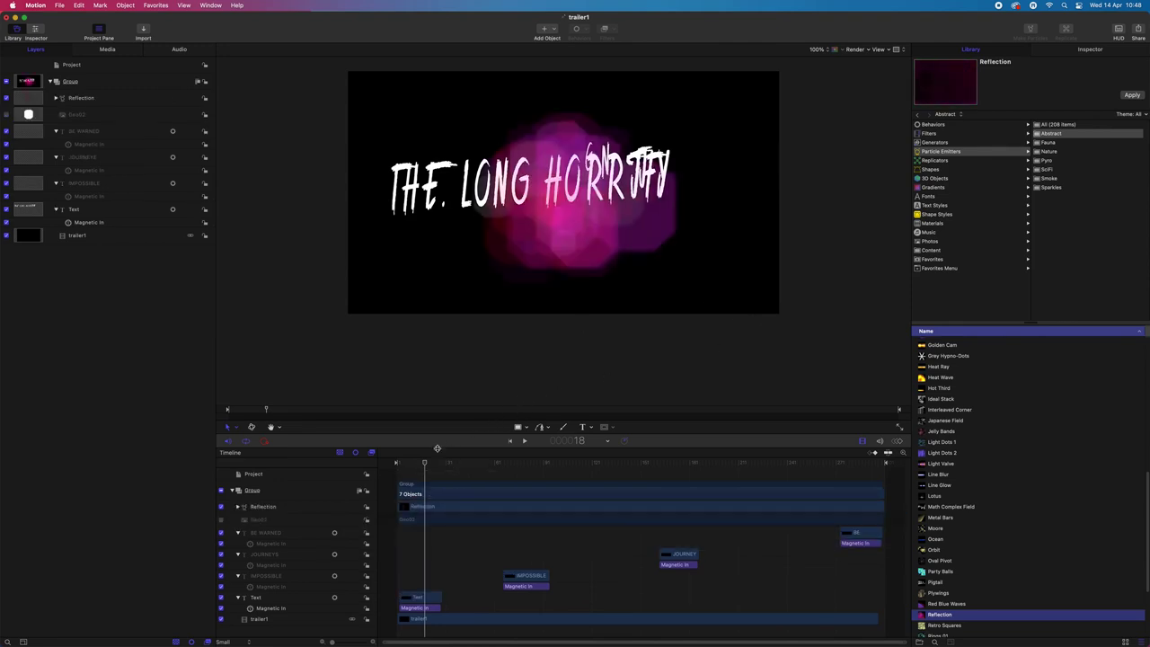
mouse_move(427, 462)
left_mouse_down()
mouse_move(401, 462)
mouse_move(603, 464)
mouse_move(409, 472)
mouse_move(425, 465)
left_mouse_up()
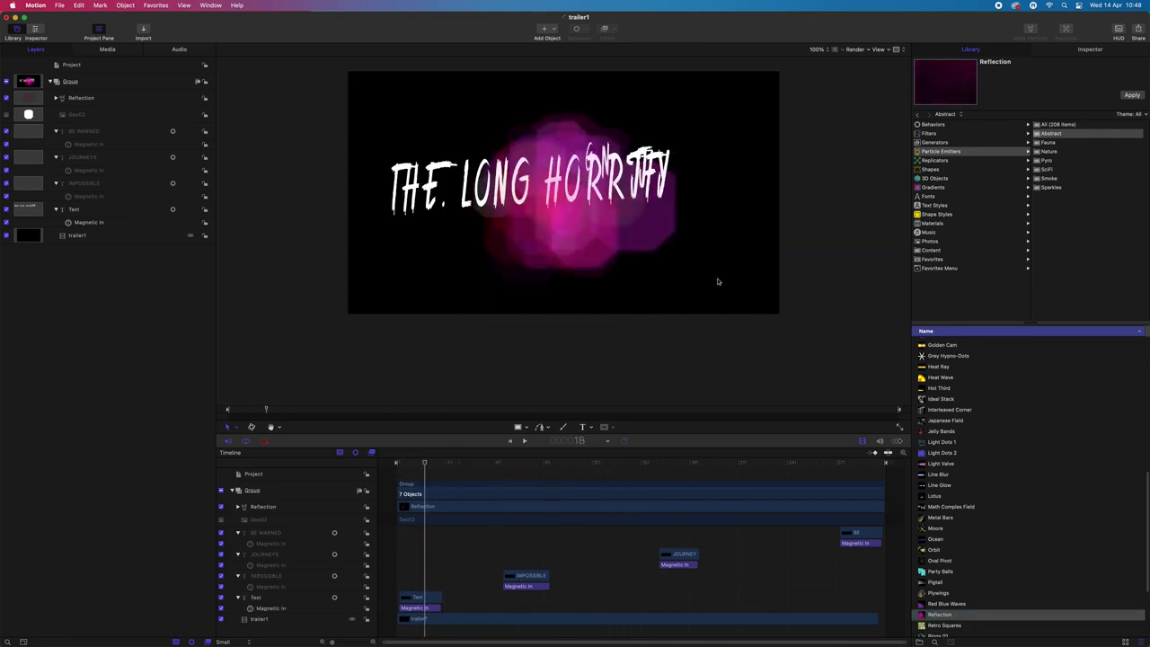
Recolor the magenta tag in the Reflection emitter's Color Over Life gradient to a neutral gray
left_click(1087, 51)
left_click(1111, 119)
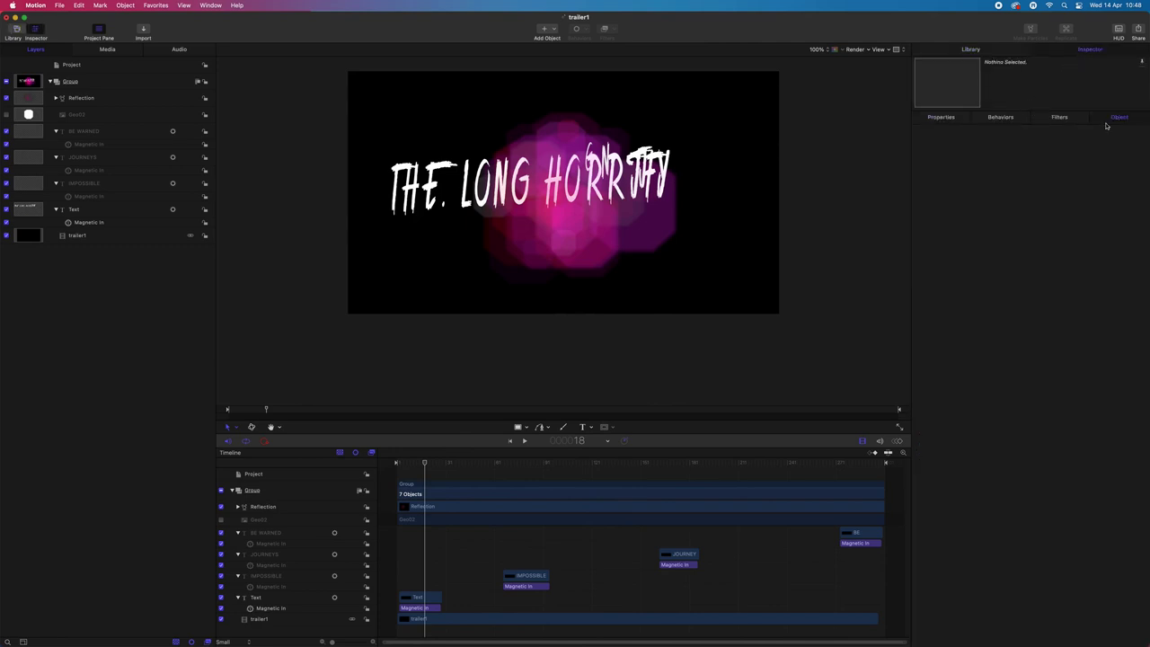
left_click(469, 509)
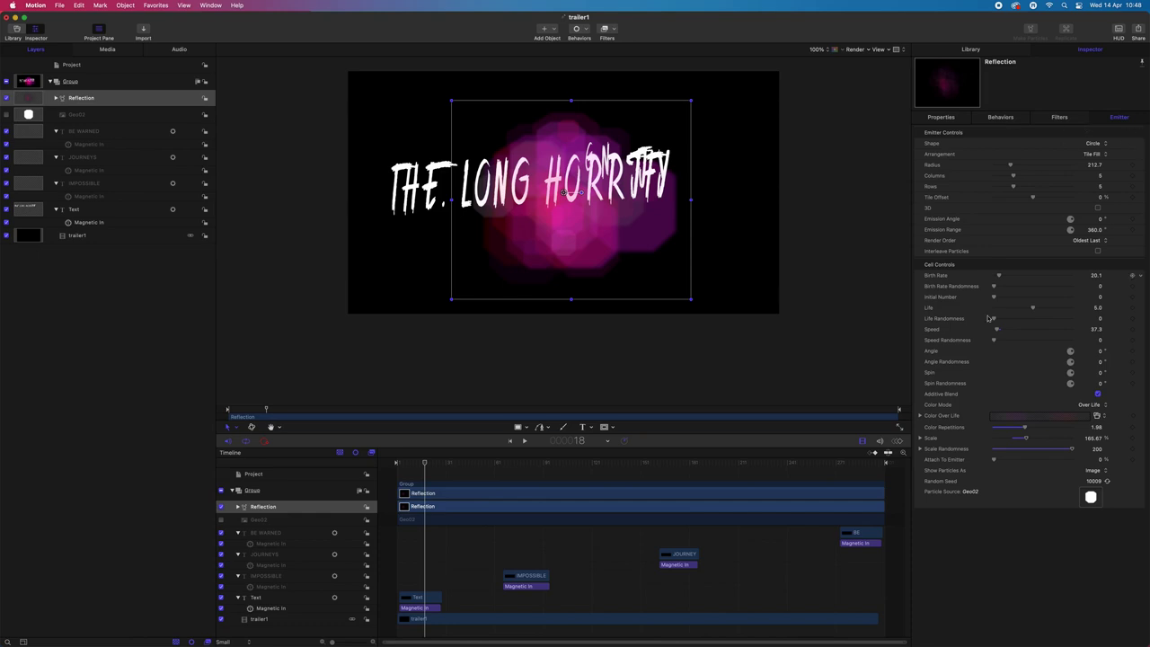
left_click(920, 416)
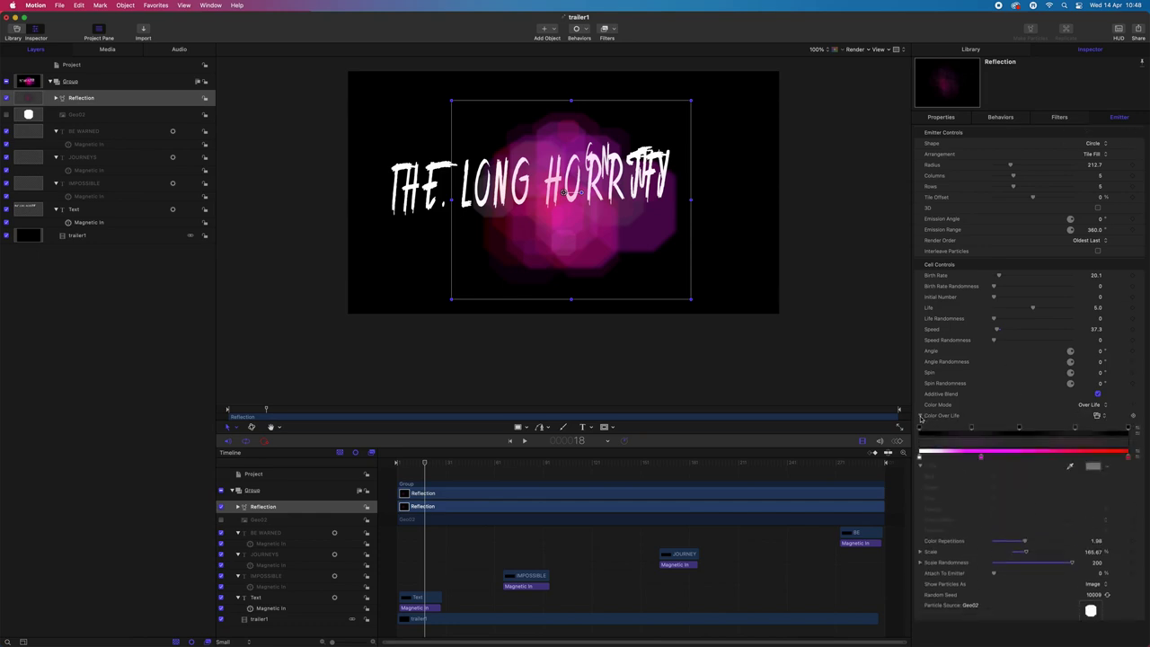
left_click(982, 458)
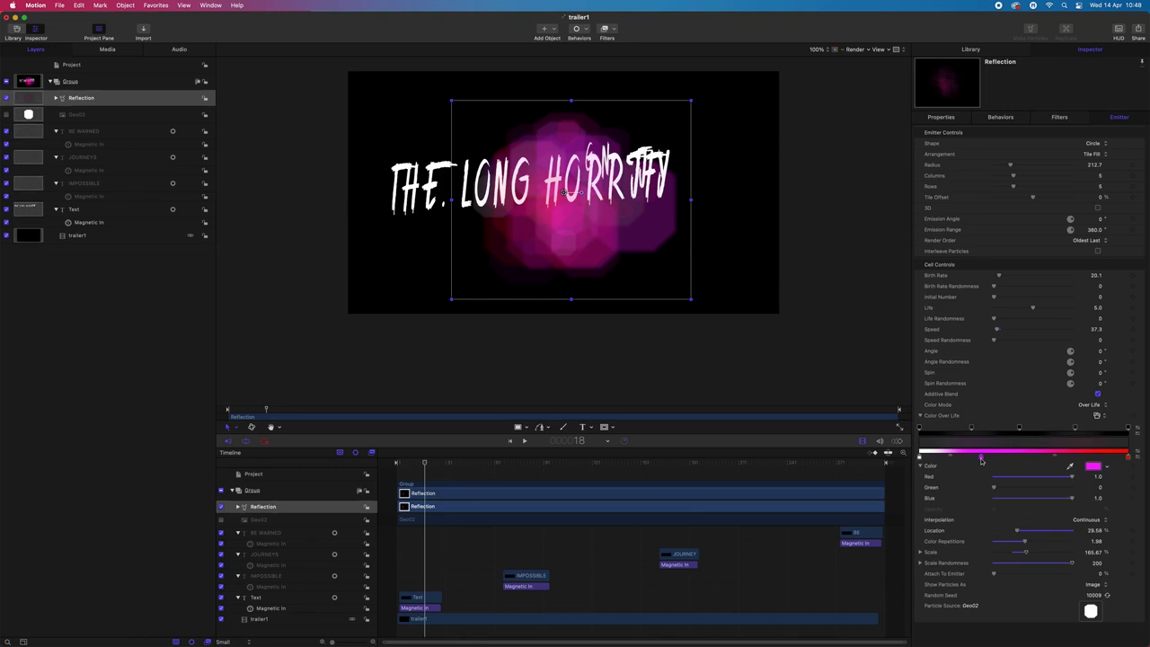
left_click(1107, 467)
left_click_drag(1095, 563, 1086, 567)
Change the red end tag of the Color Over Life gradient to dark gray, with red, green and blue at 0.12
left_click(1056, 458)
left_click(1130, 459)
left_click(1106, 471)
left_click(1109, 566)
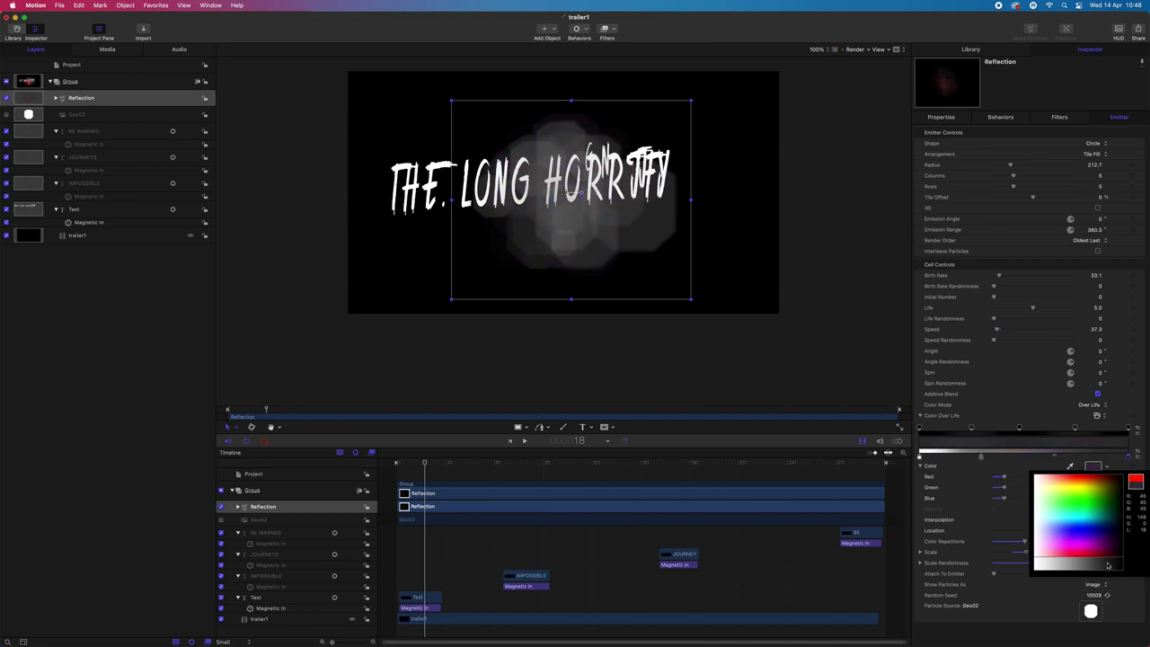
left_click_drag(1110, 568, 1108, 570)
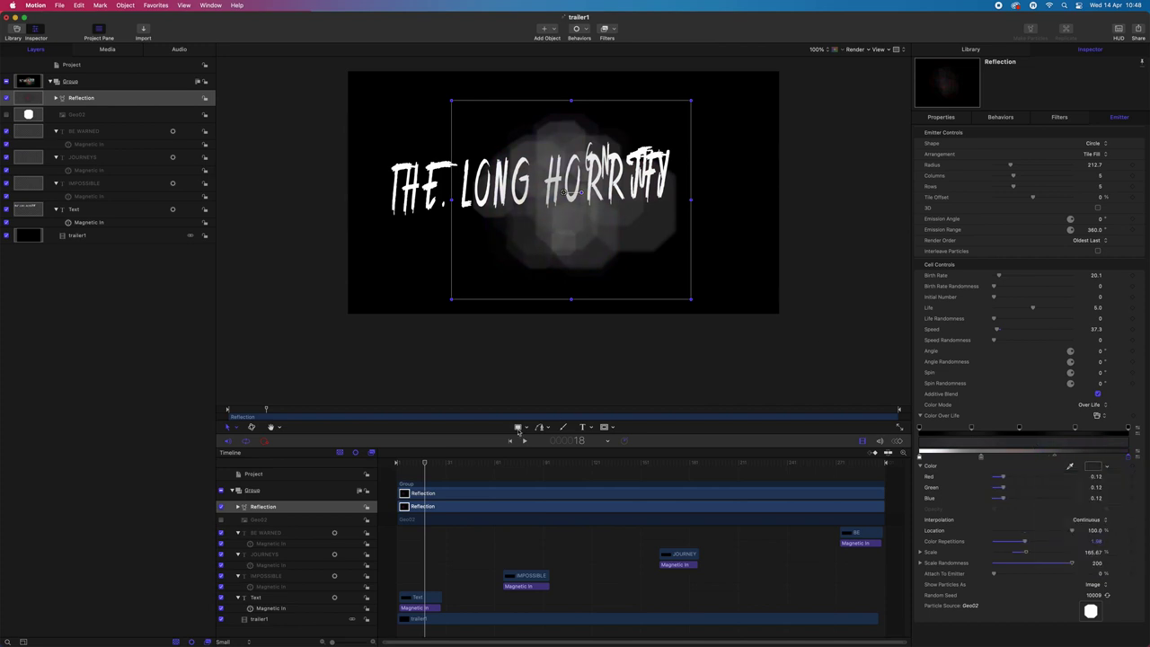
Move the Reflection emitter to the upper-left area of the picture, with its radius set to 409 and its rows to 7
left_click_drag(427, 466, 447, 481)
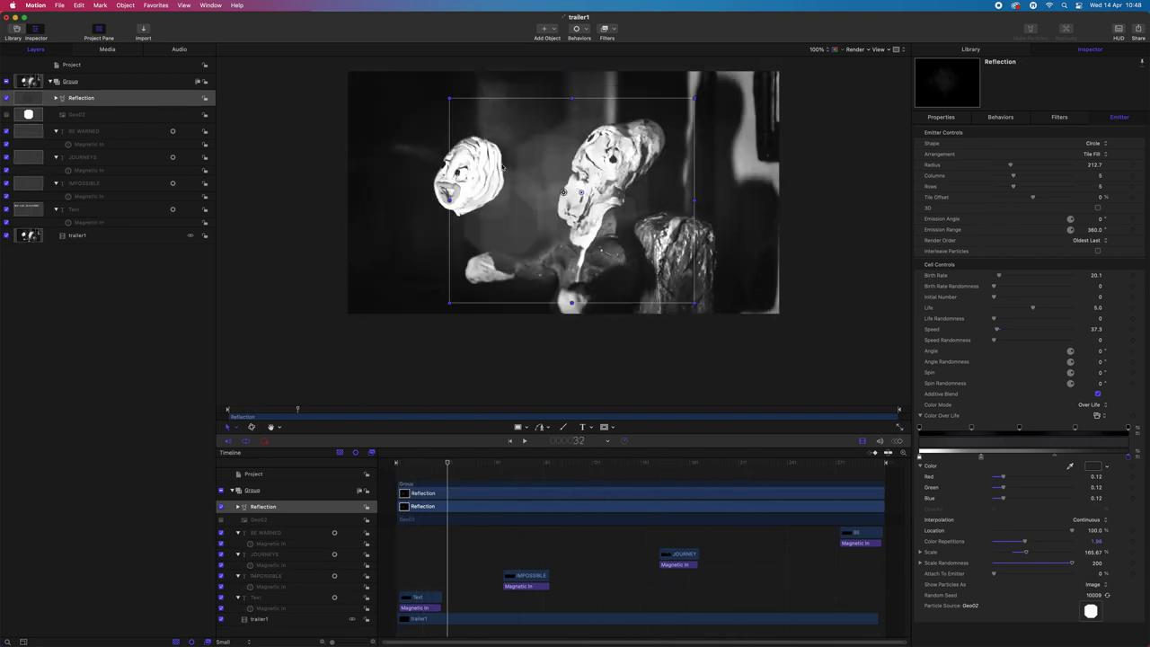
left_click_drag(549, 208, 405, 134)
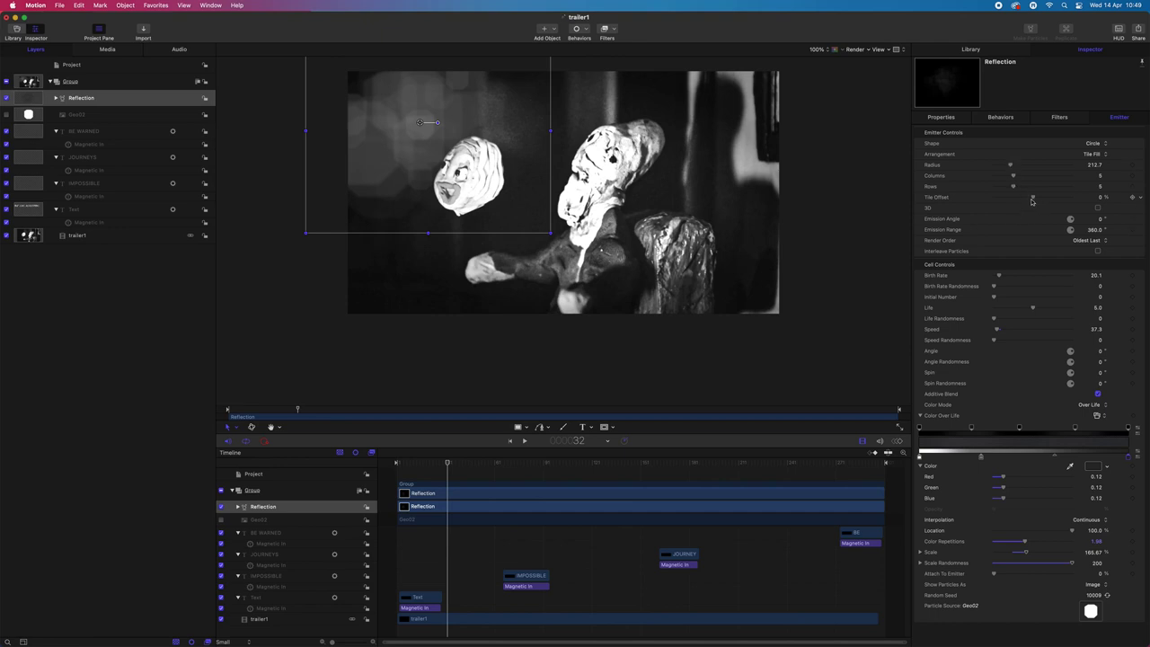
mouse_move(1015, 187)
left_mouse_down()
mouse_move(1042, 185)
mouse_move(1015, 176)
mouse_move(1025, 170)
left_mouse_up()
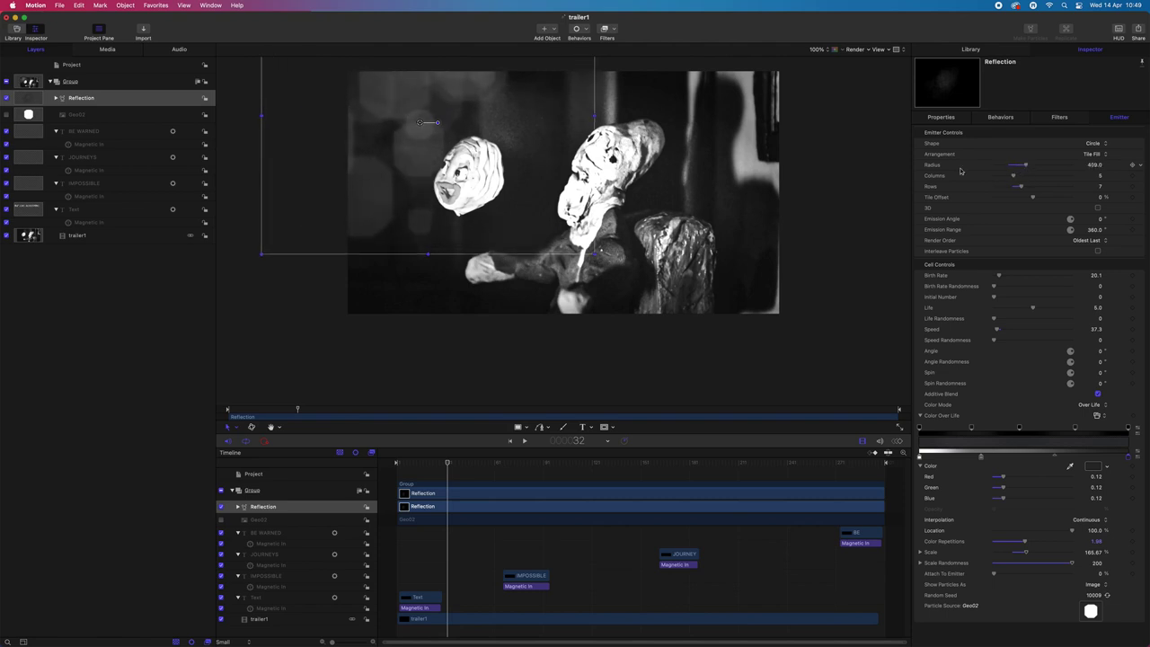
left_click_drag(420, 123, 447, 154)
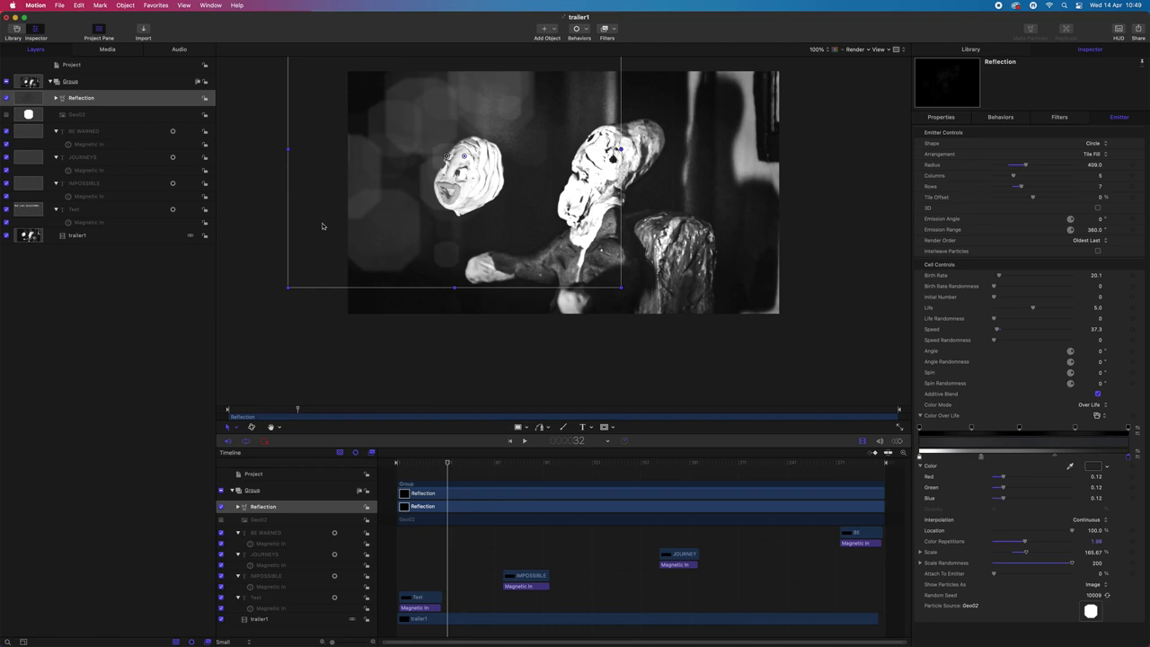
Paste a copy of the Reflection emitter, aligned to the project start, and place it rotated about 45° on the picture's right side
left_click(89, 8)
left_click(76, 5)
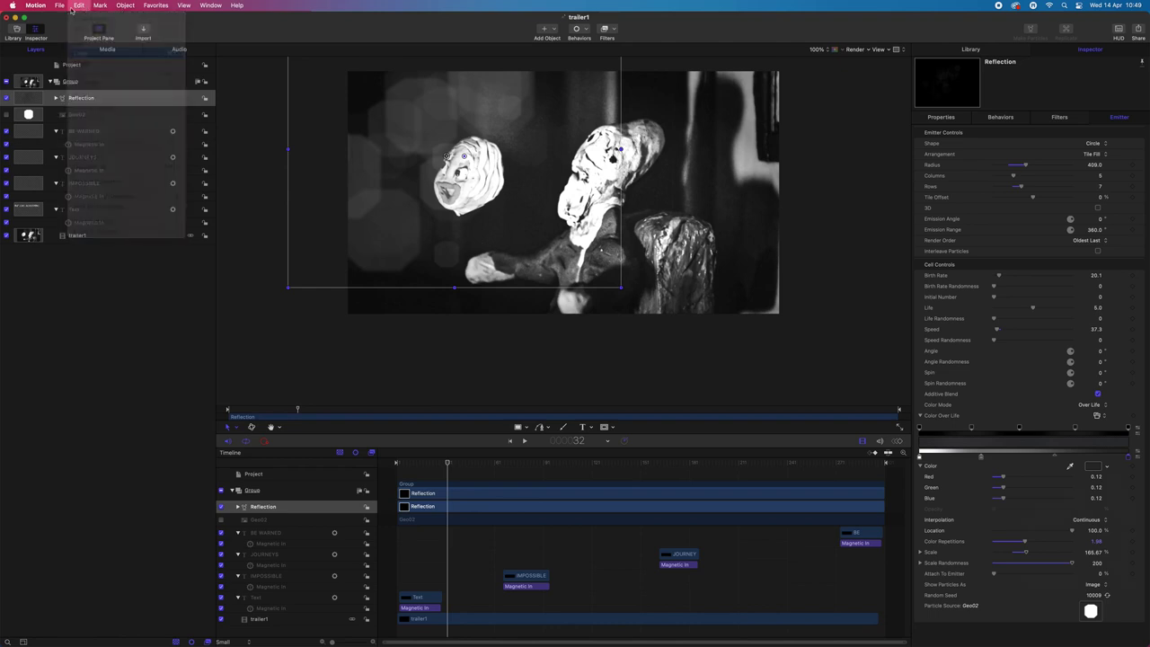
left_click(77, 5)
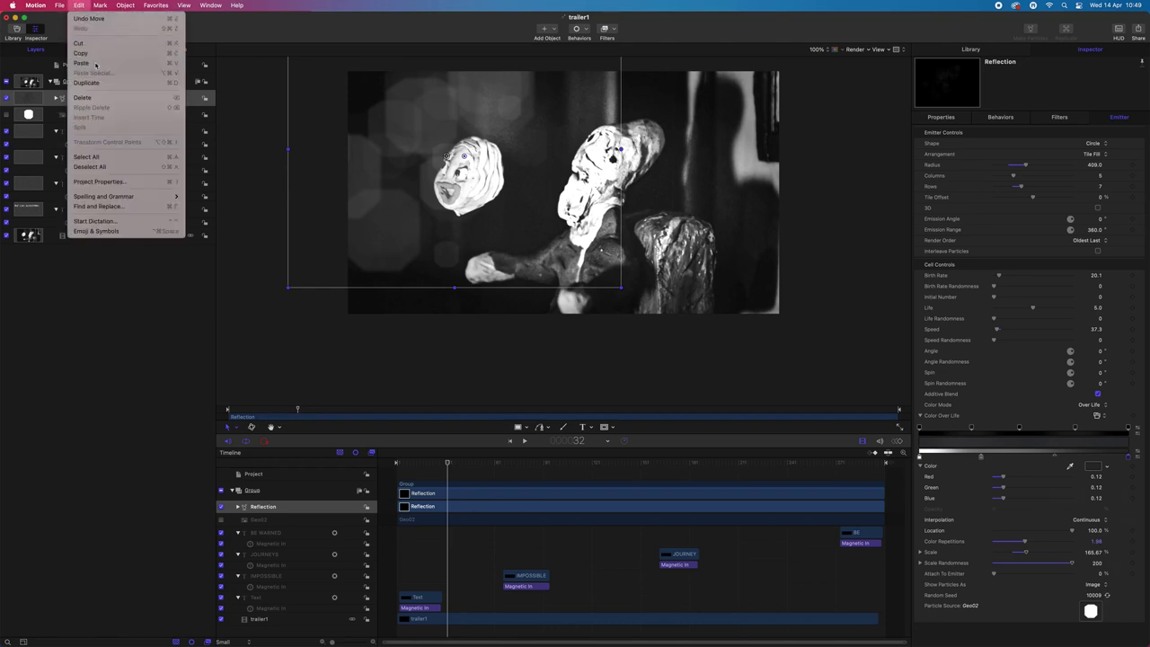
left_click(82, 63)
left_click_drag(516, 495, 464, 495)
left_click_drag(552, 169, 727, 156)
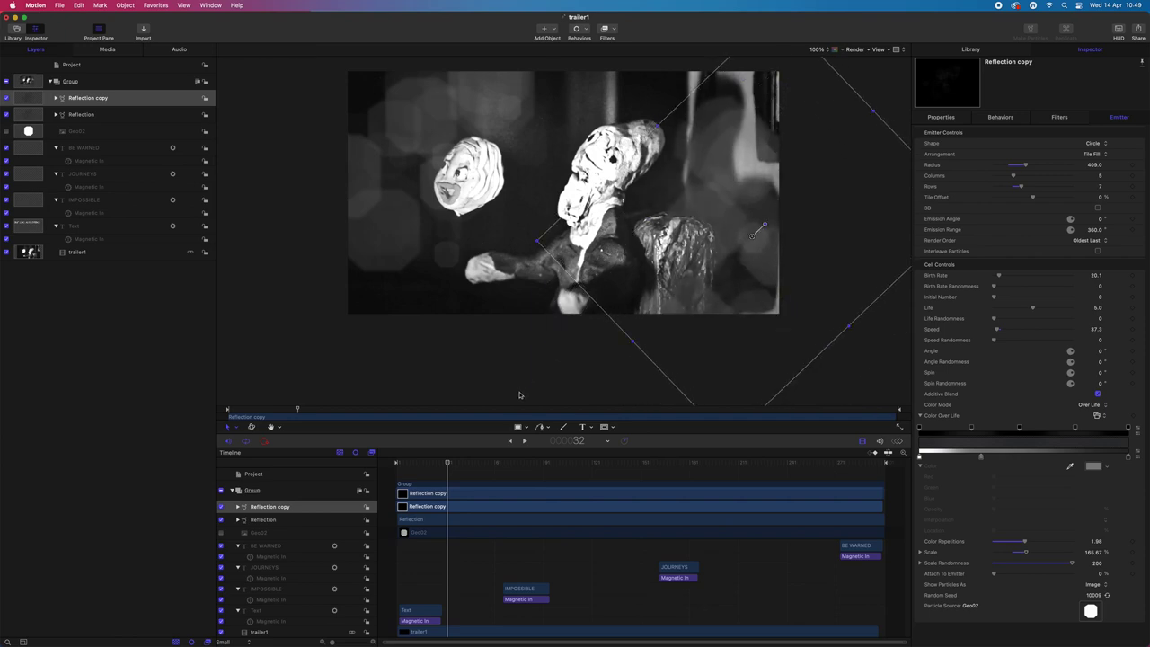
Play the project from the first frame to review the titles with both Reflection emitters
left_click(410, 464)
left_click_drag(411, 463, 230, 419)
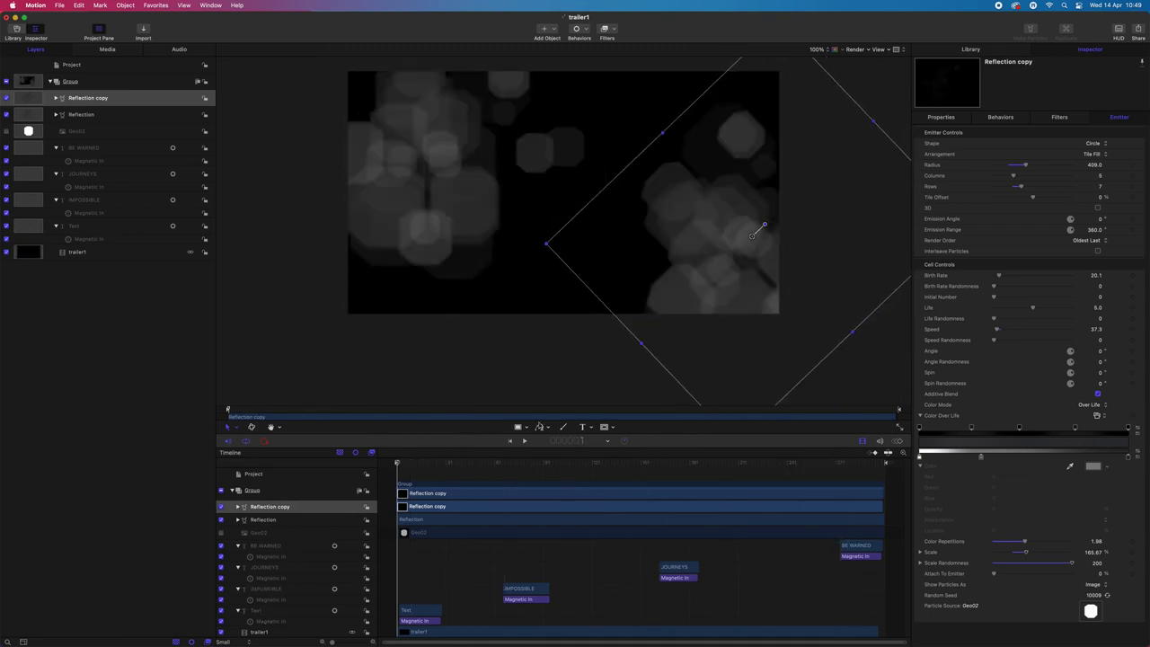
left_click(526, 441)
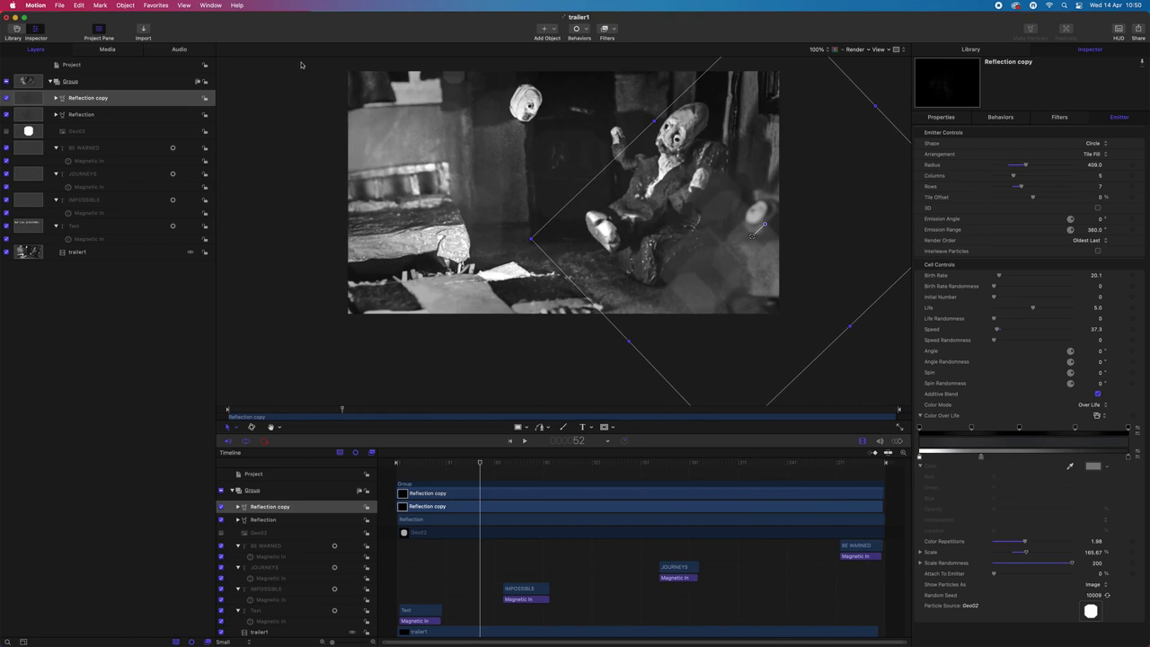
Export the entire project as an H.264 Better Quality movie at 1920 x 1080, saved to the Desktop as trailer1FINAL
left_click(63, 5)
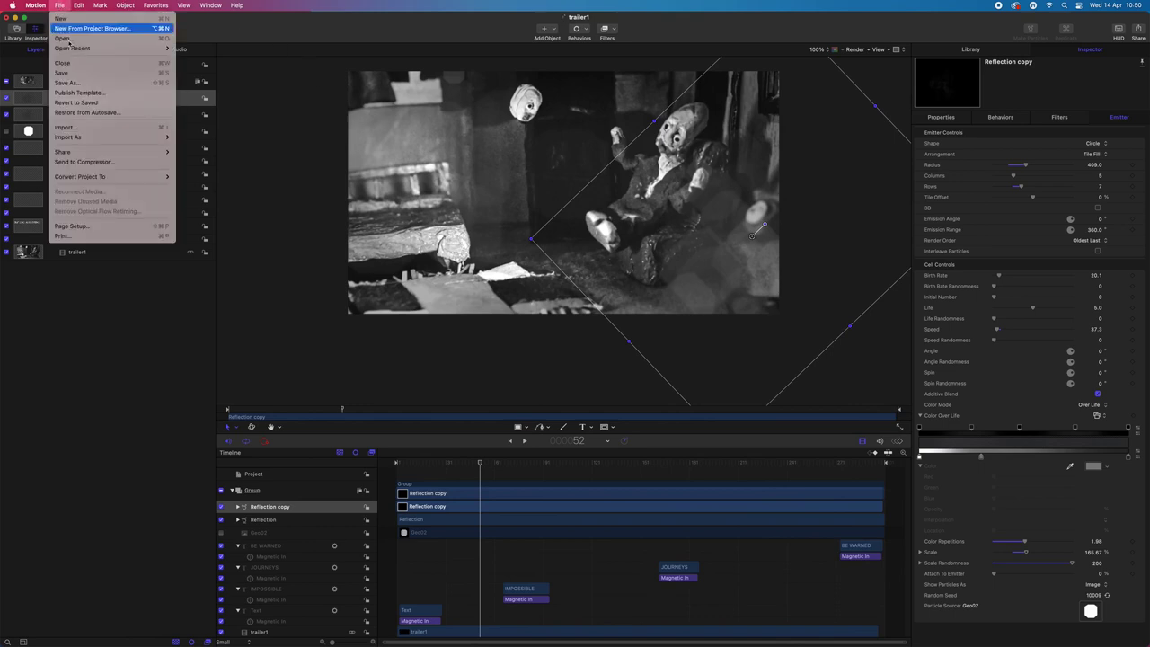
mouse_move(104, 151)
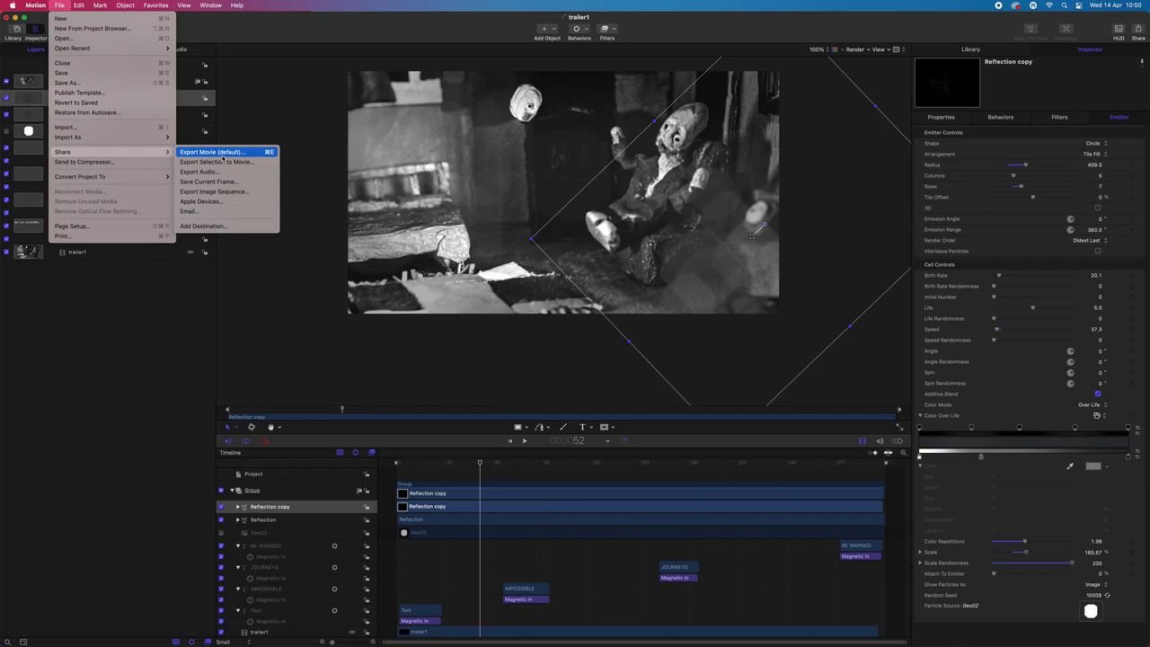
left_click(223, 154)
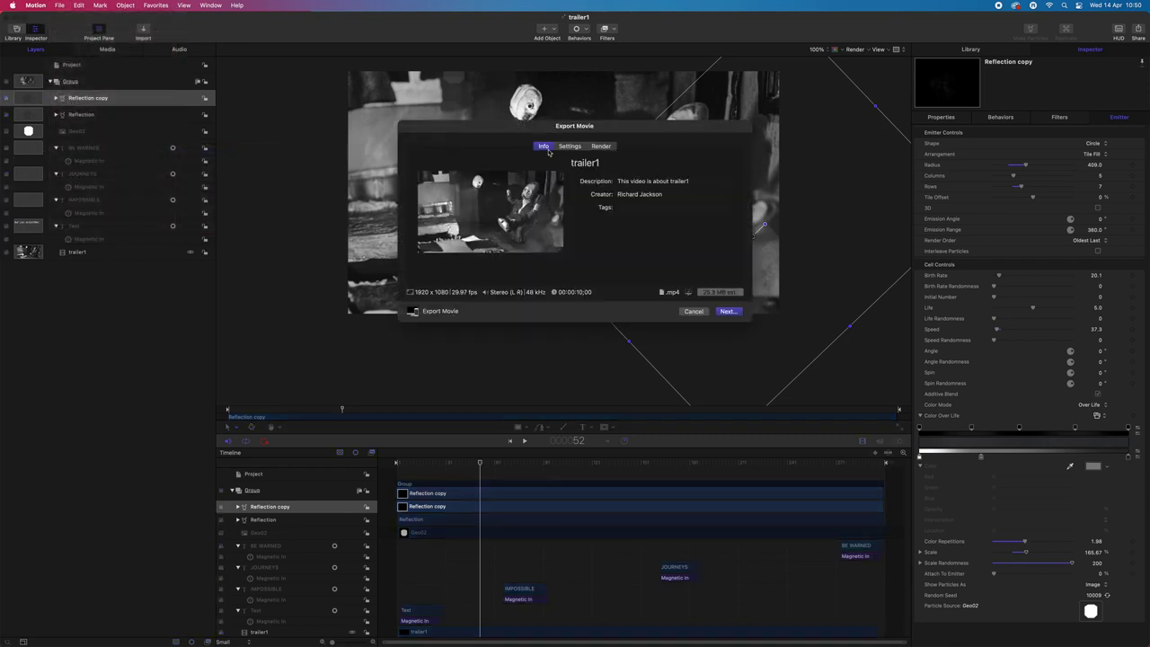
left_click(570, 145)
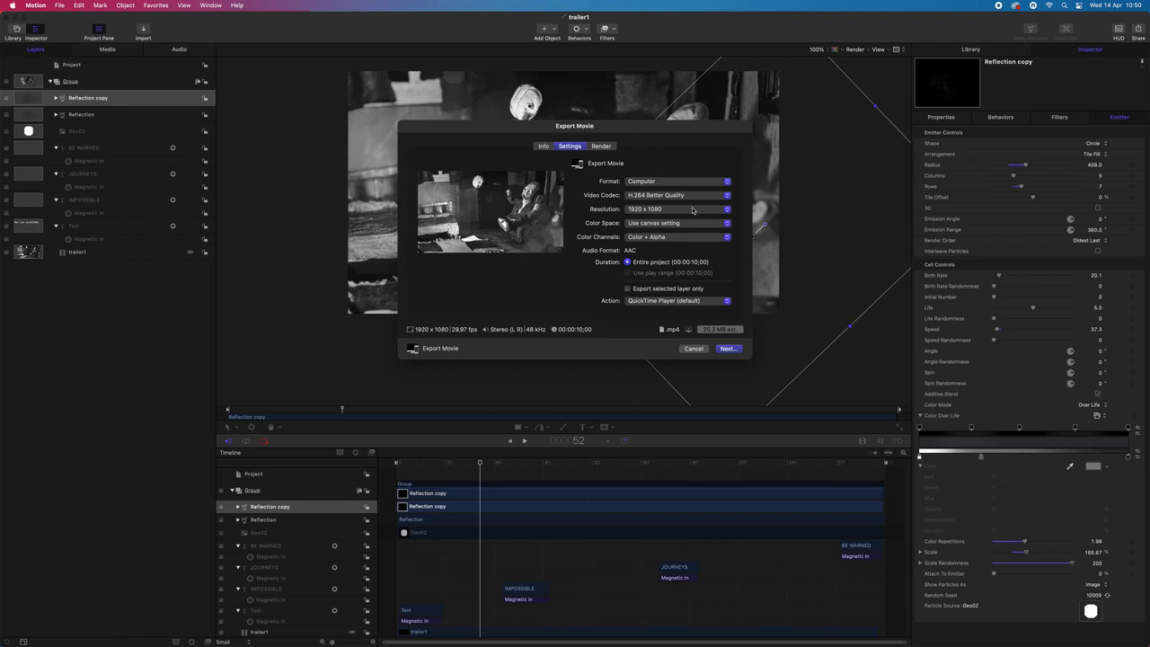
left_click(729, 349)
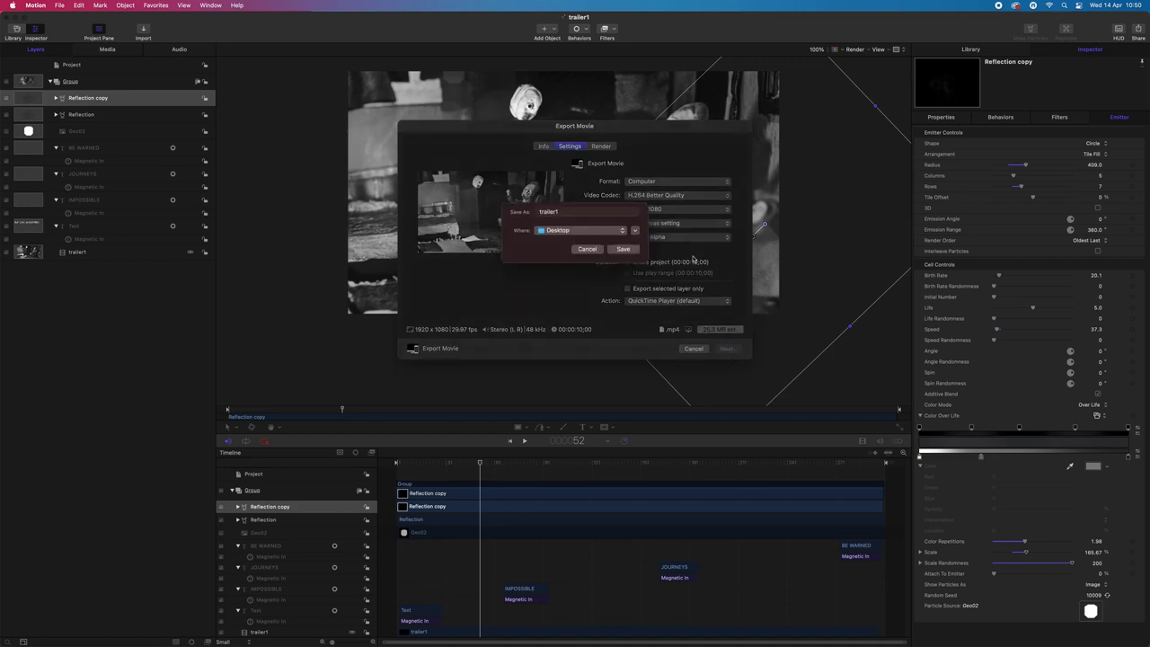
left_click(584, 218)
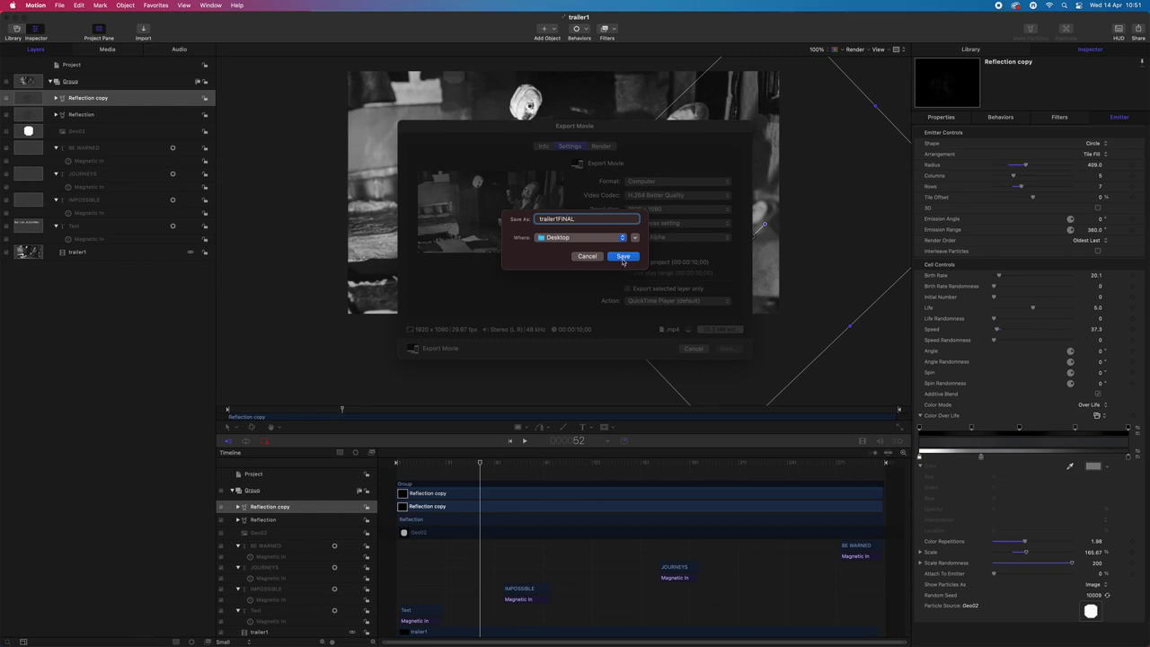
left_click(623, 256)
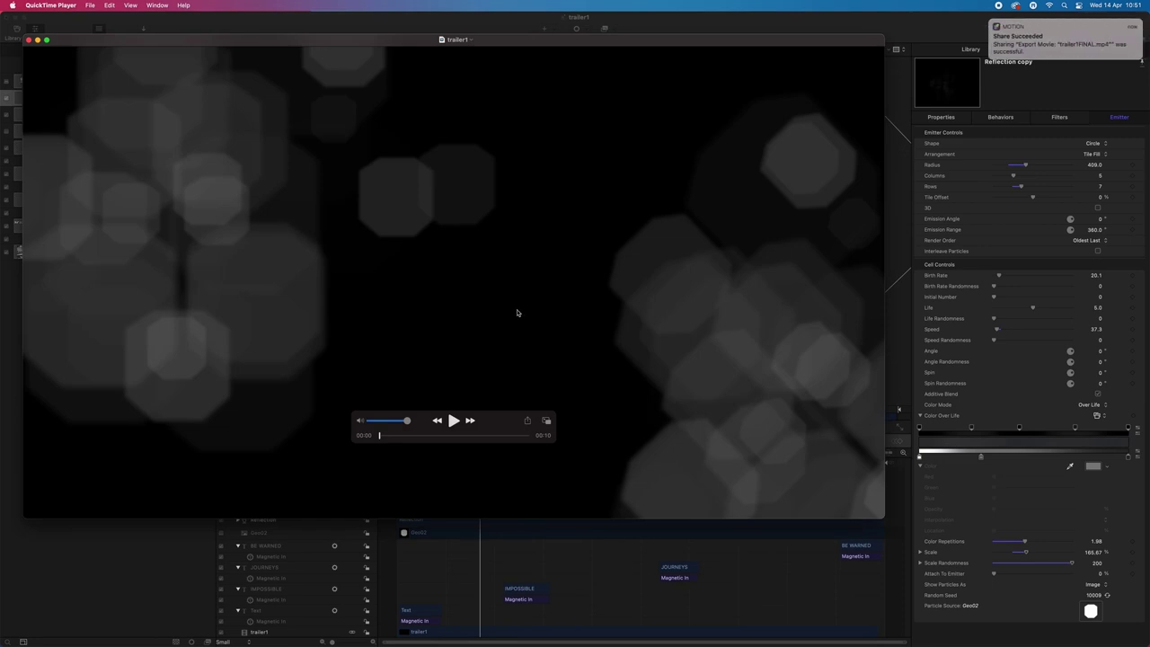
Play the exported trailer through twice in QuickTime Player and close its window
left_click(453, 420)
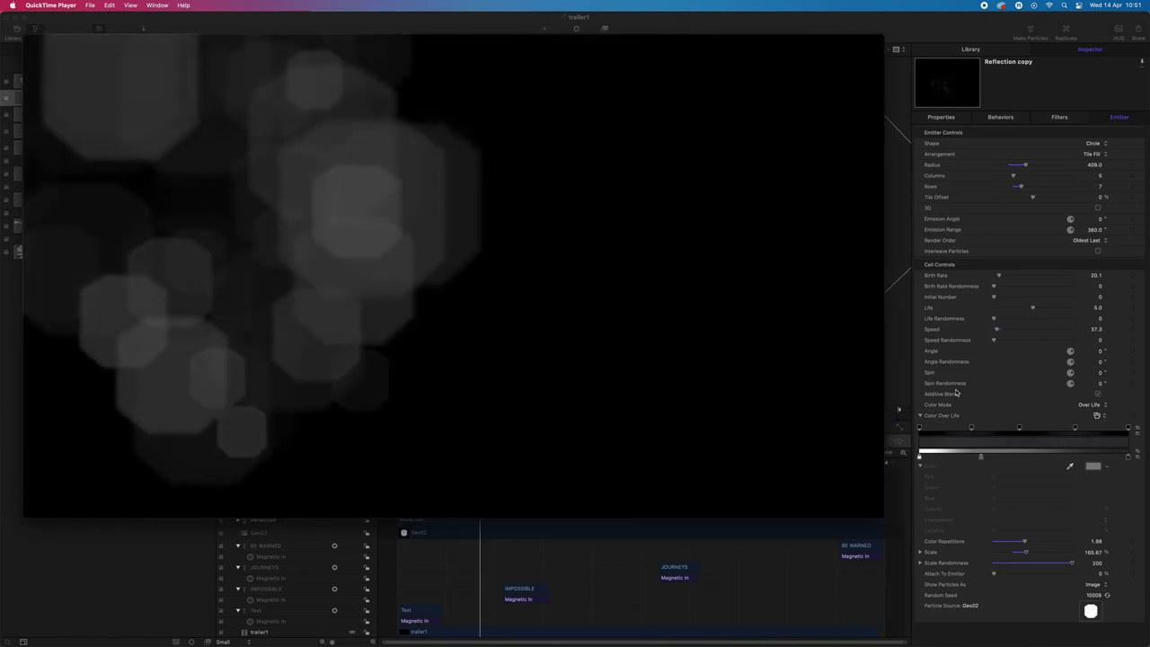
mouse_move(384, 189)
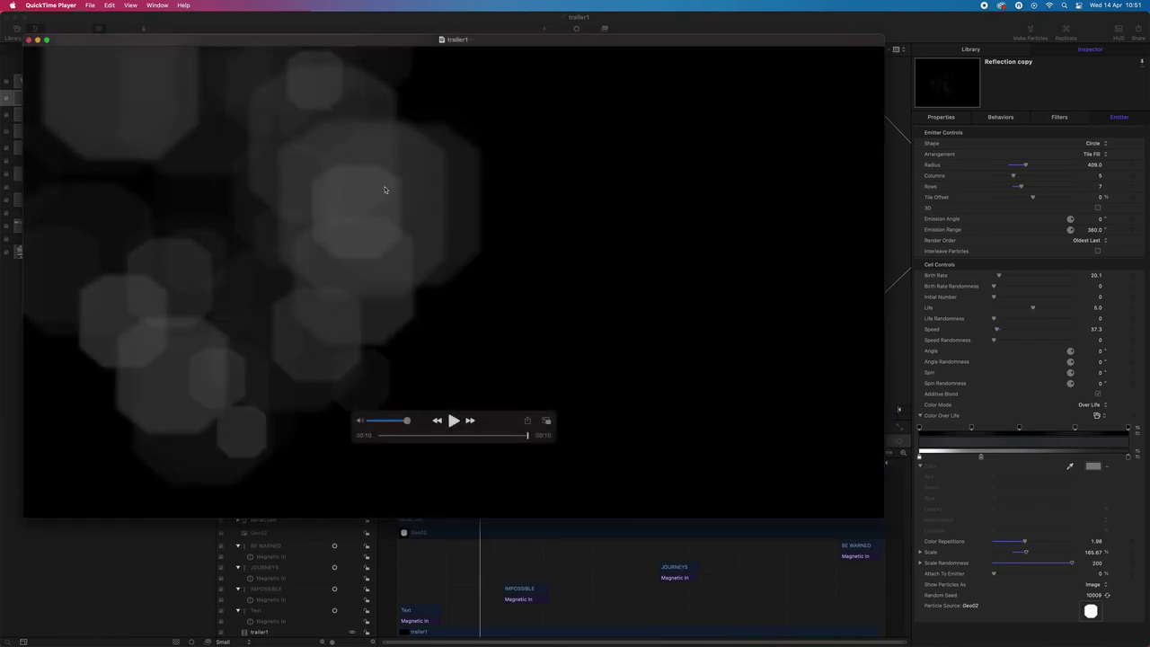
left_click_drag(71, 45, 159, 66)
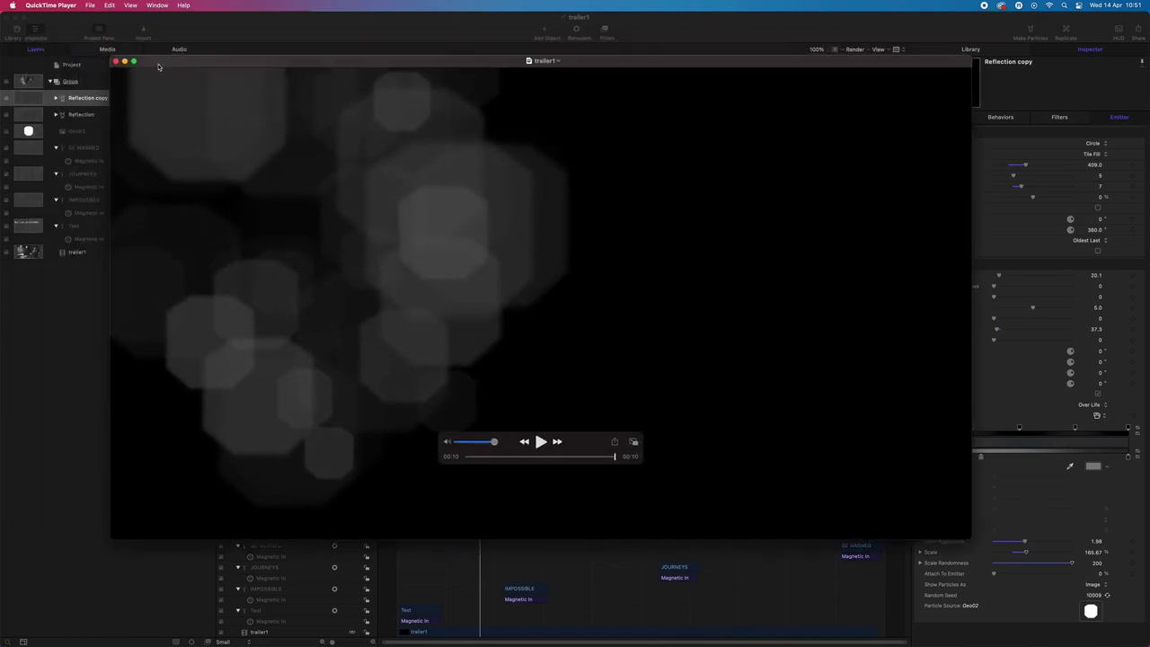
left_click(541, 442)
left_click(115, 62)
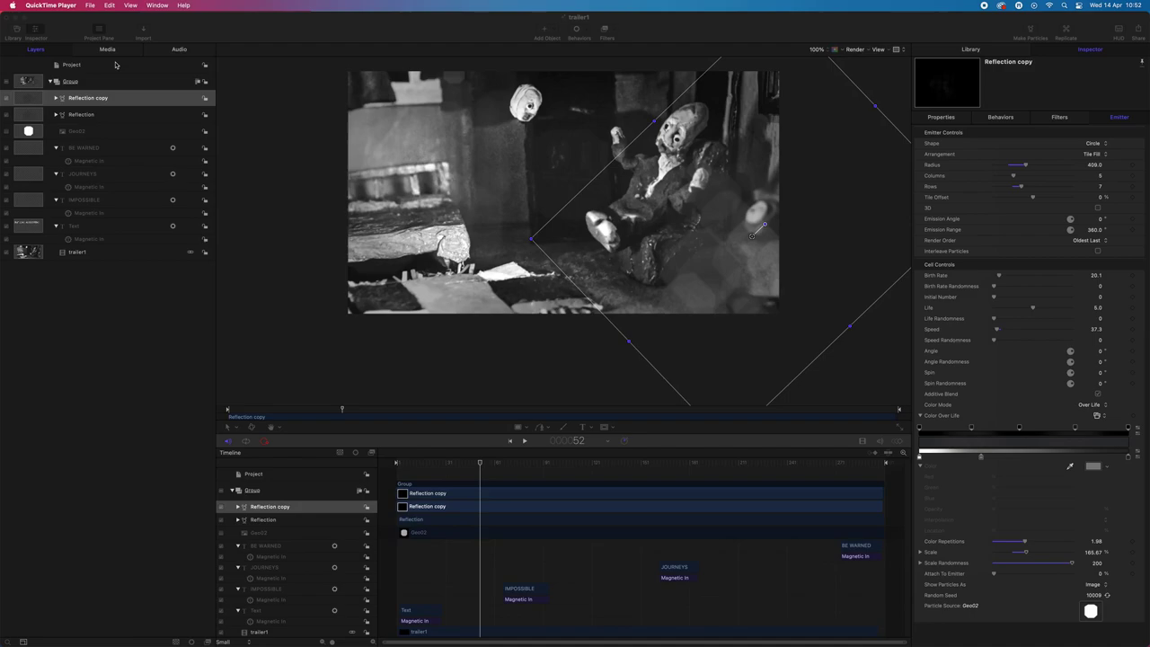